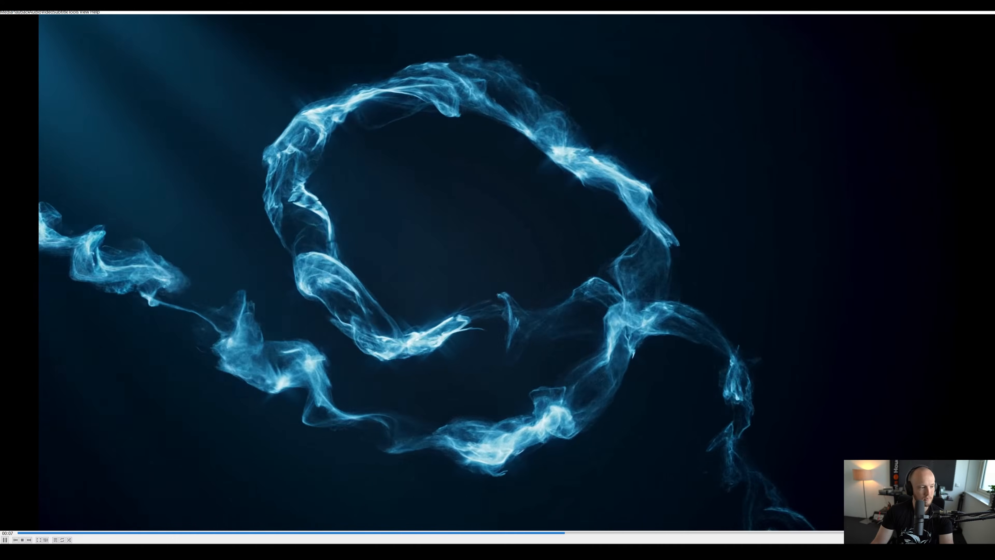
Pause the rendered blue particle-trail clip and resume its playback
left_click(282, 212)
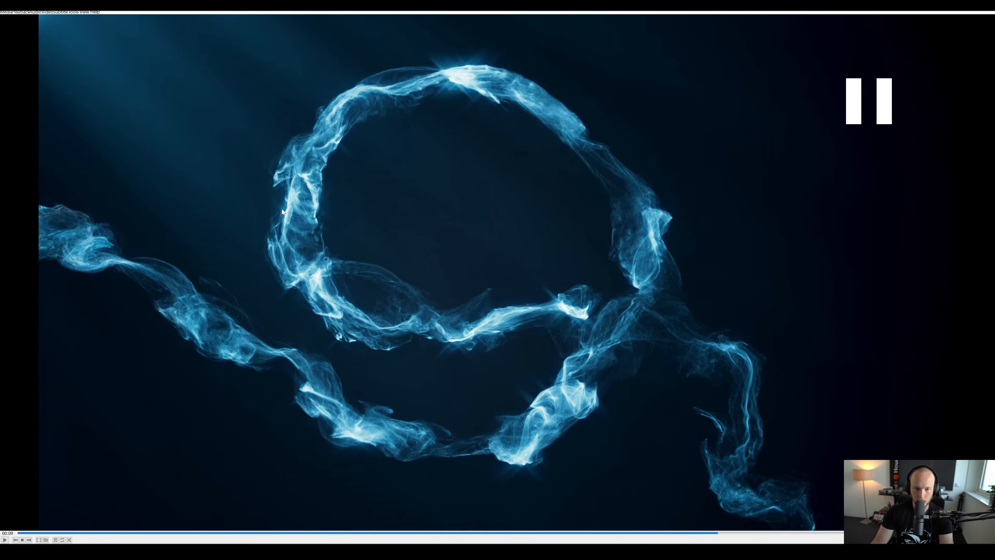
key("space")
key("space")
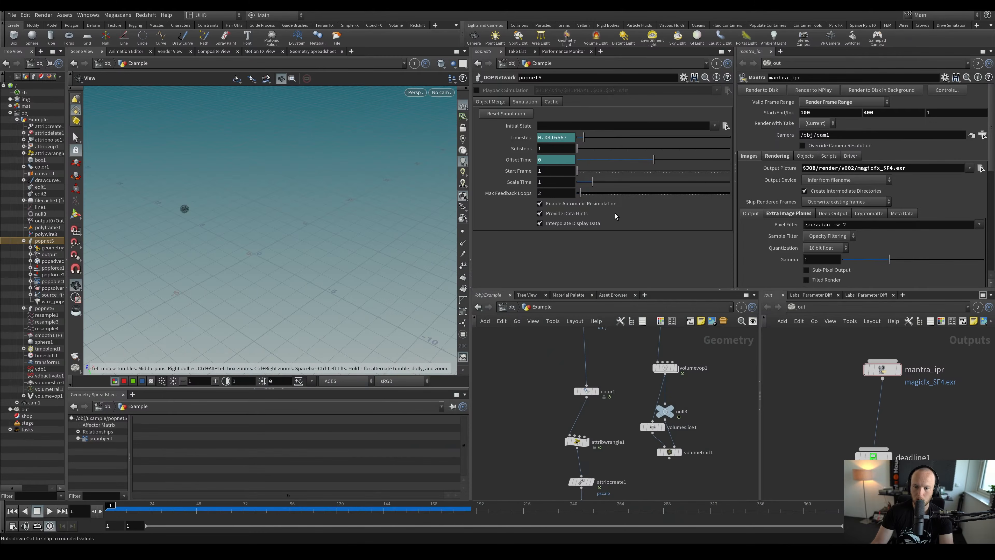
Delete the bypassed polywire node below polyframe1 in the Example geometry network
scroll(516, 377, "down", 3)
middle_click_drag(520, 404, 528, 535)
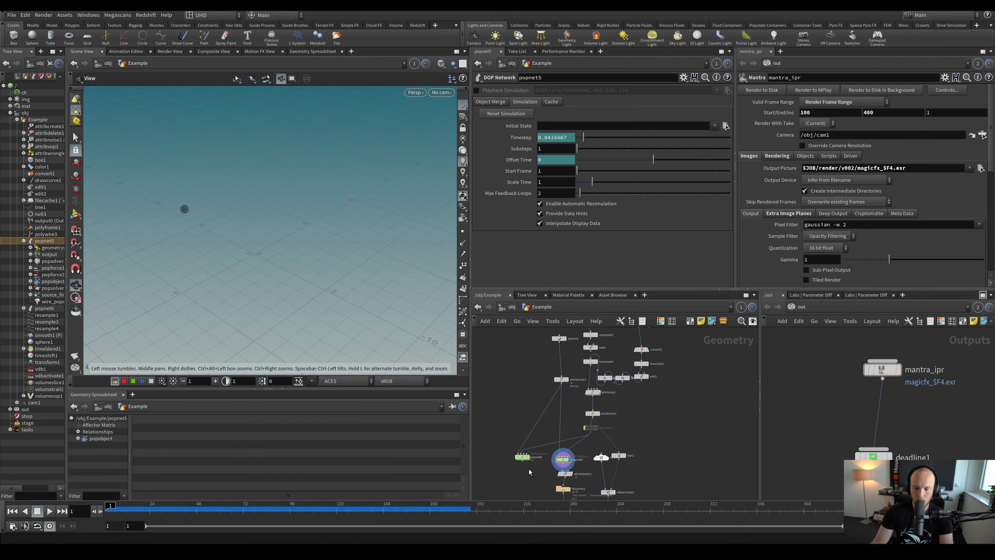
middle_click_drag(530, 476, 520, 409)
scroll(520, 409, "up", 3)
left_click(564, 362)
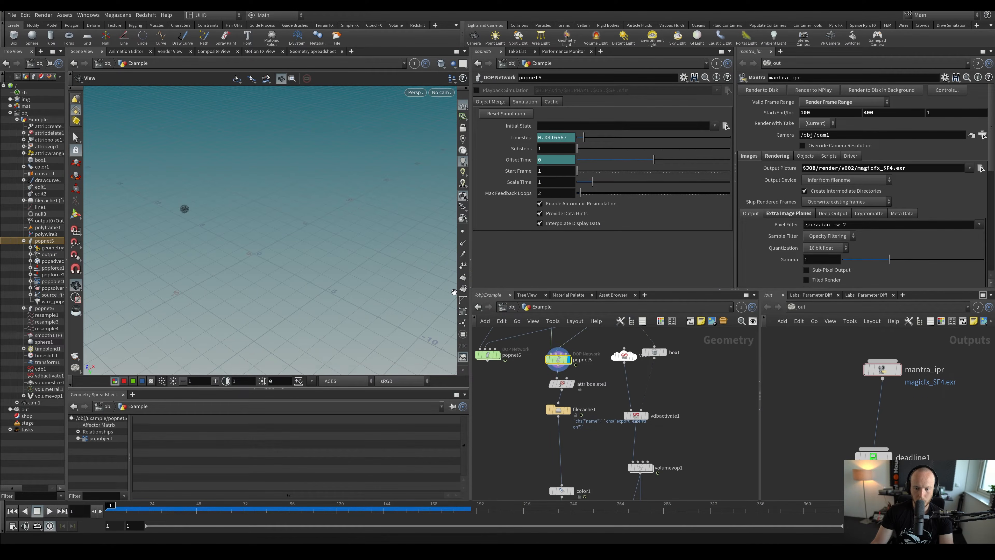
middle_click_drag(544, 429, 492, 540)
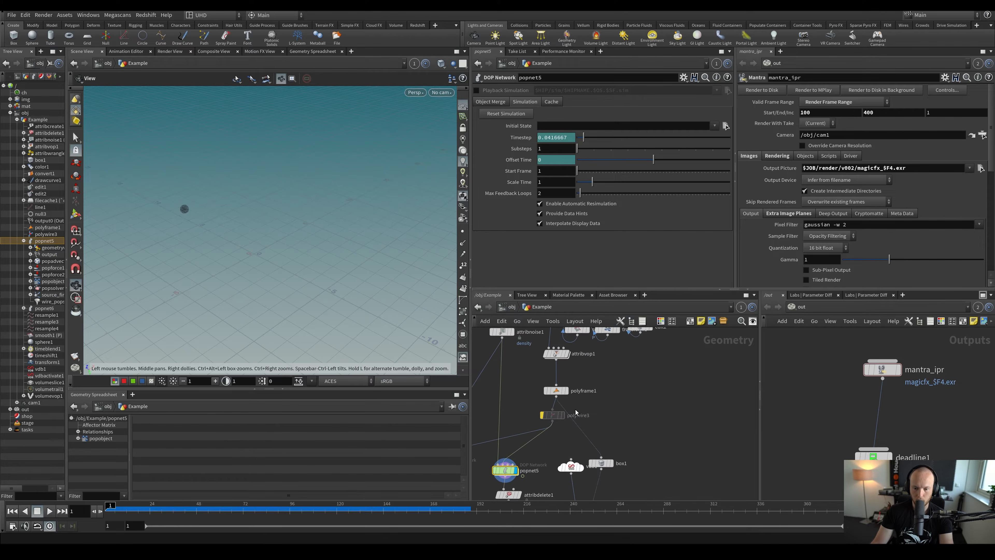
left_click_drag(561, 426, 562, 426)
key("Delete")
Show polyframe1's curve as a template in the viewport and scrub the played particle simulation to frame 225
left_click(556, 390)
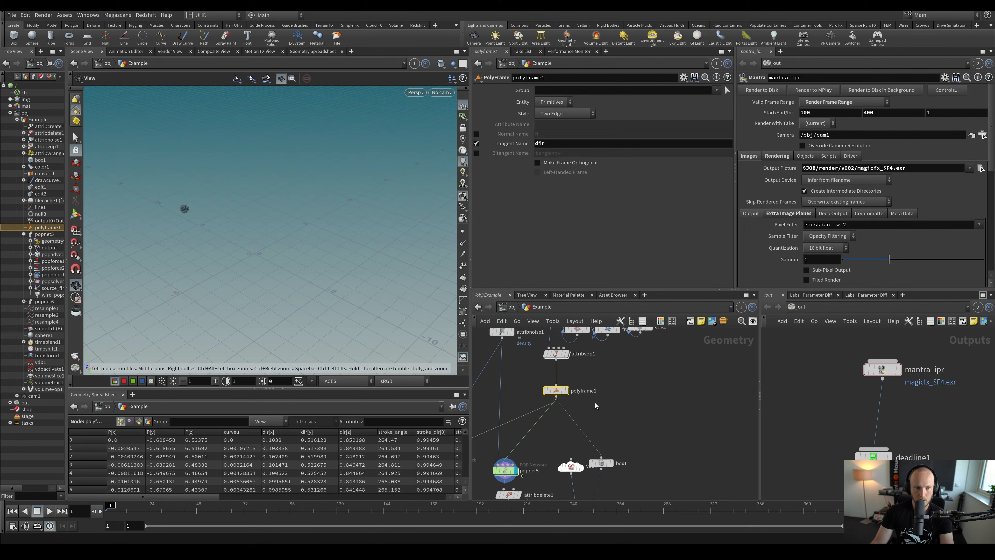
left_click(570, 400)
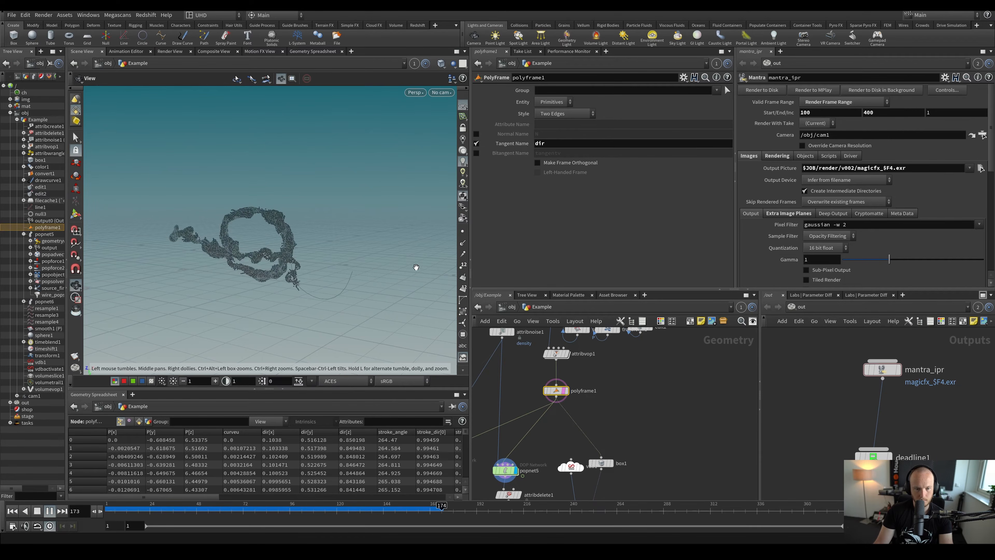
left_click_drag(289, 508, 560, 519)
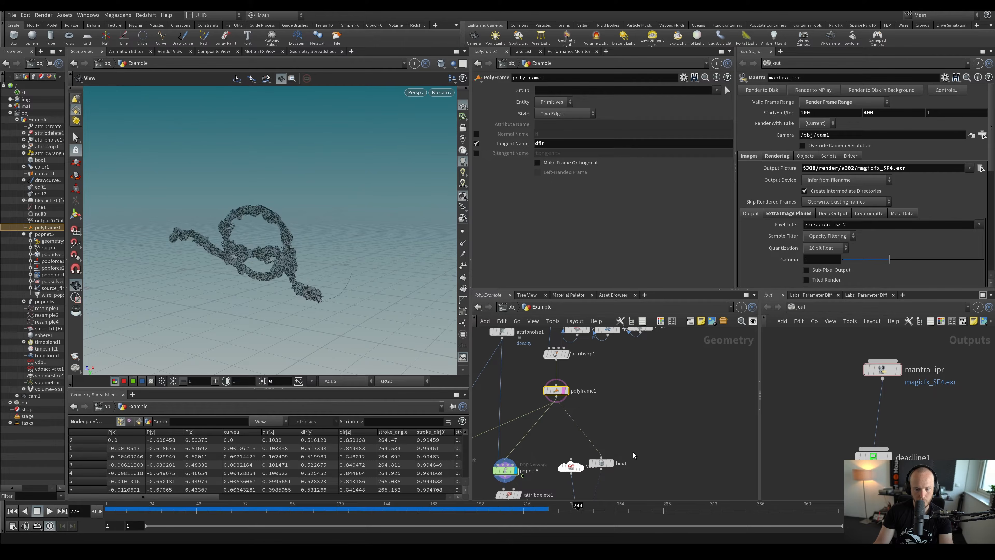
middle_click_drag(633, 452, 669, 310)
left_click_drag(345, 277, 345, 290)
scroll(383, 368, "up", 3)
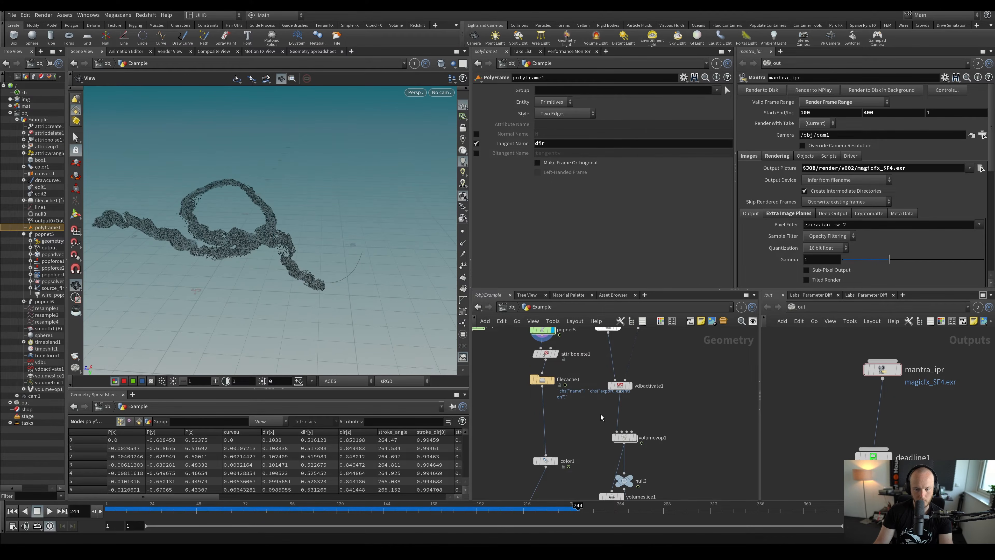
left_click_drag(419, 510, 540, 509)
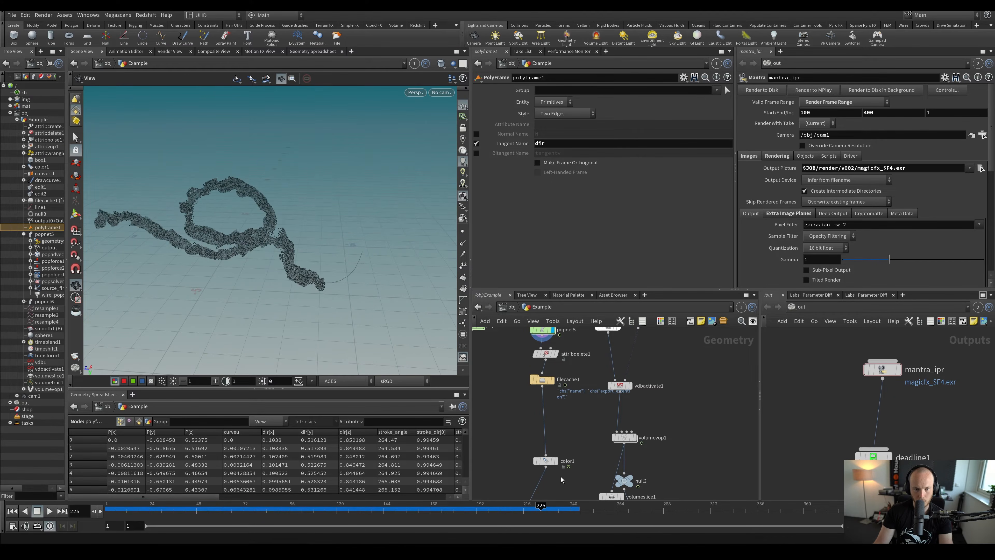
Display the cached particles of filecache1 and view the node's information, including its point count
middle_click_drag(517, 440, 522, 343)
scroll(522, 348, "down", 3)
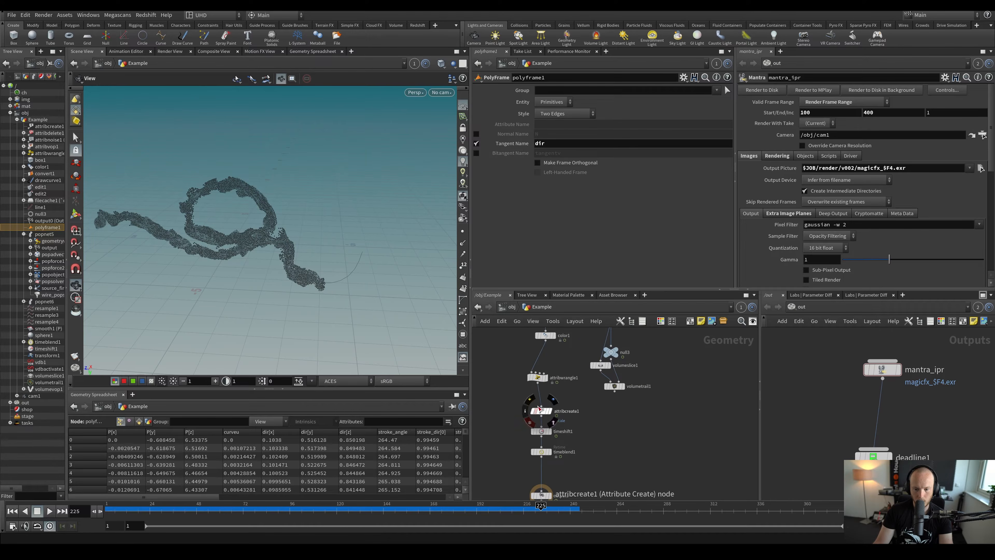
scroll(565, 477, "up", 3)
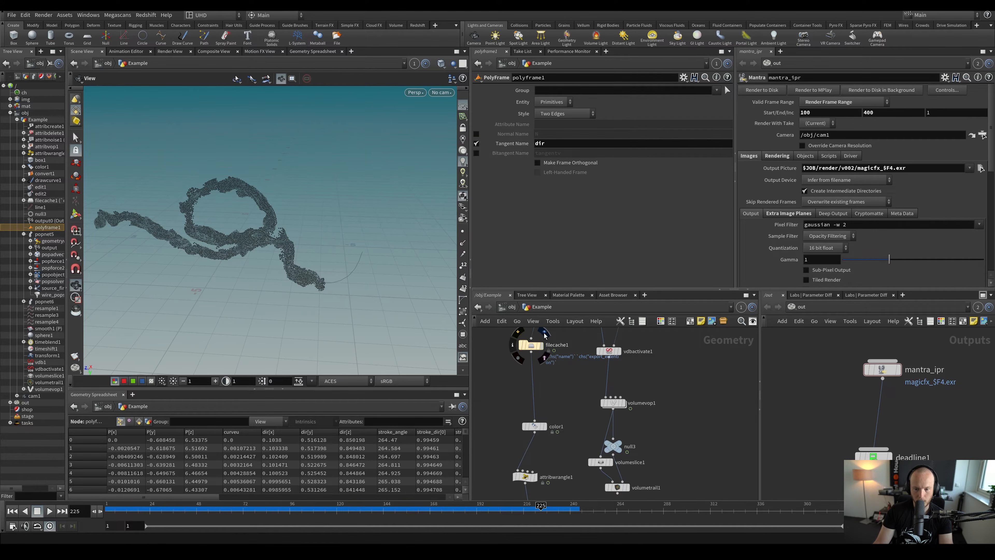
middle_click(532, 350)
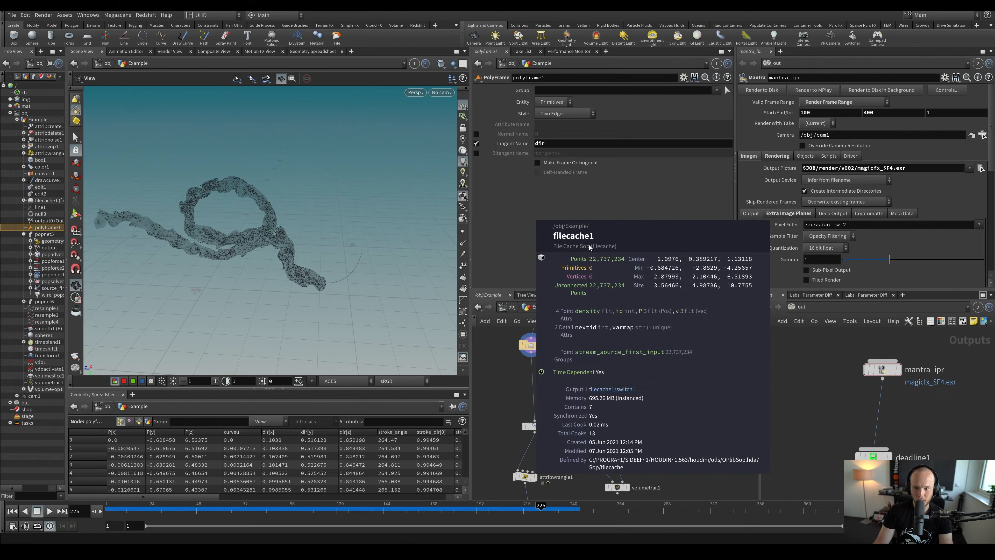
scroll(273, 237, "up", 3)
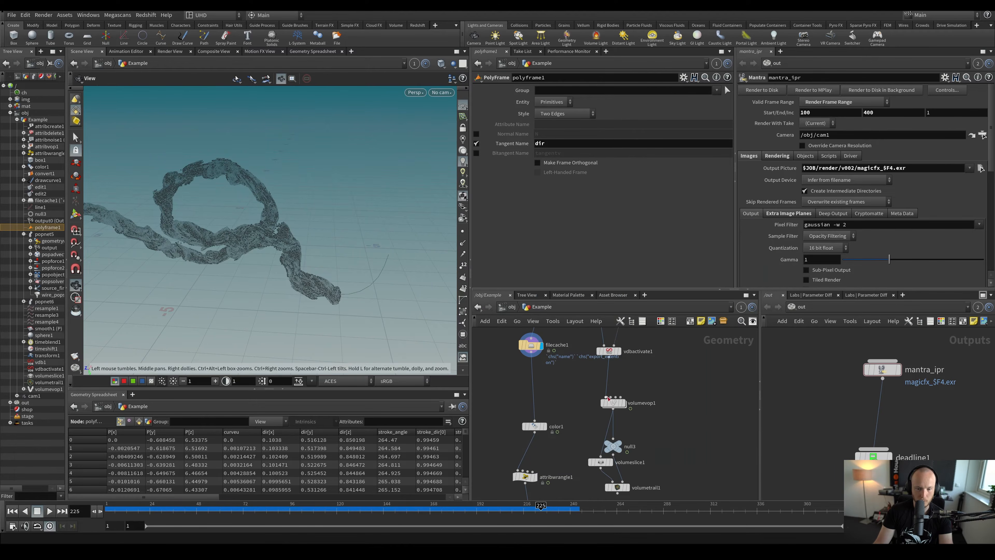
Display the color1 result and check filecache1's saved particlestream geometry sequence in the file chooser without changing it
left_click(546, 413)
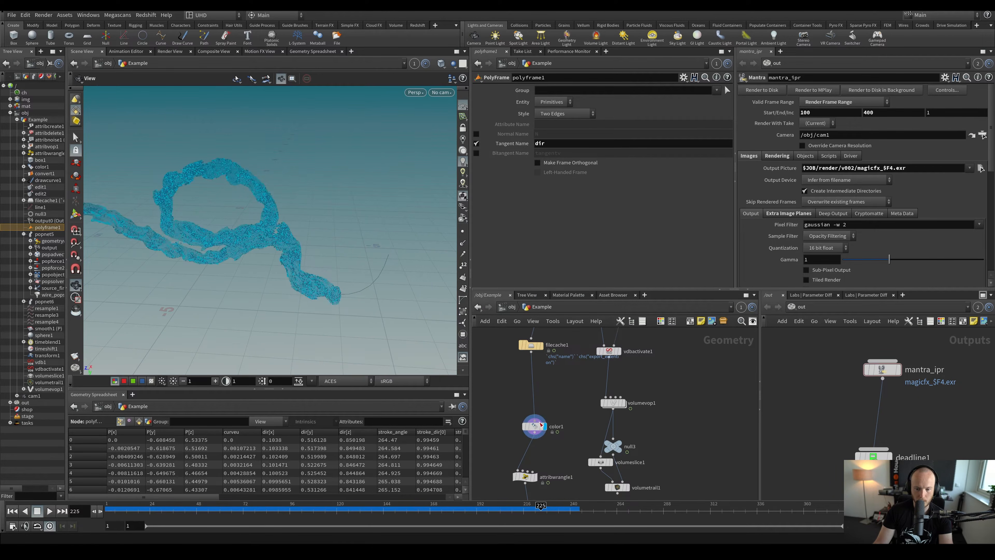
left_click(534, 348)
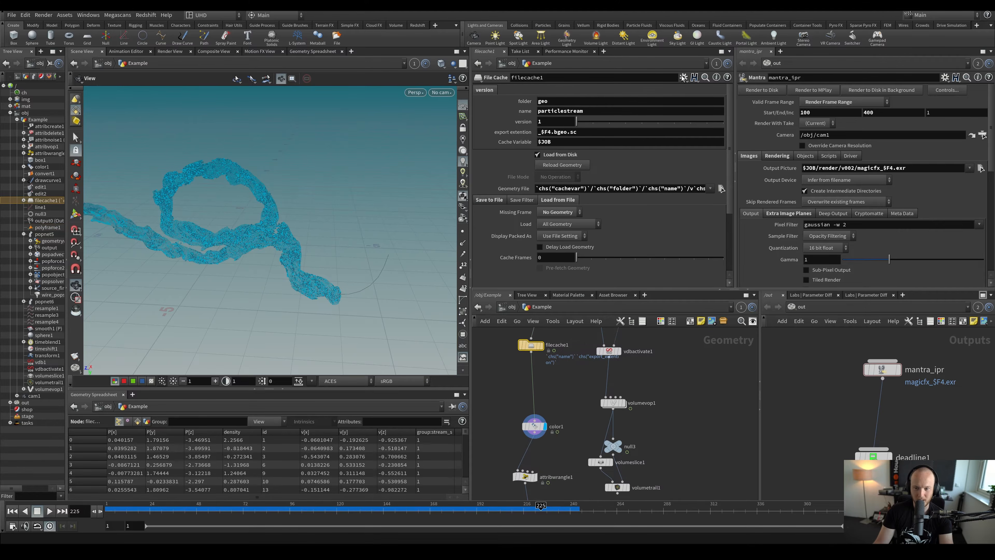
left_click(719, 189)
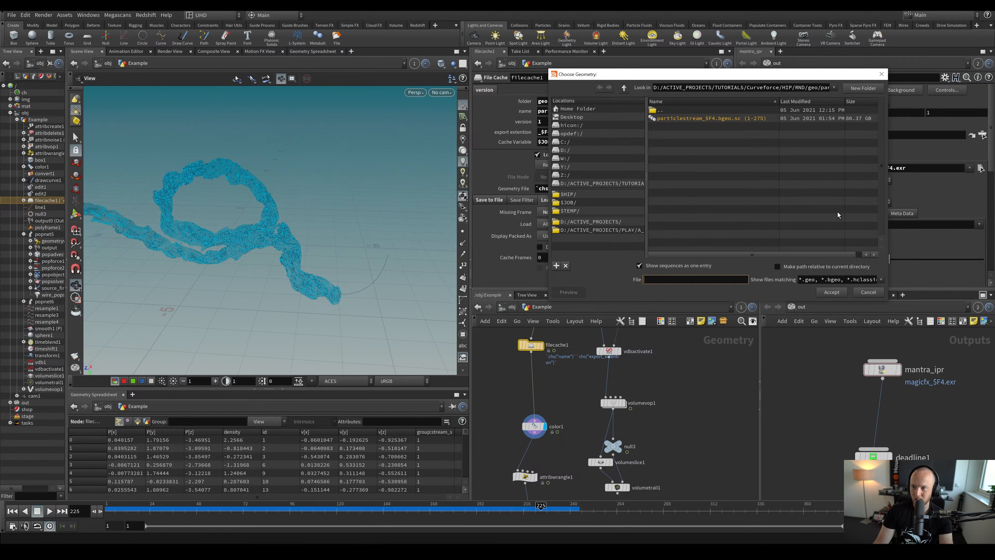
left_click(868, 292)
Examine color1's density-based ramp settings and the colored particles up close
left_click(530, 428)
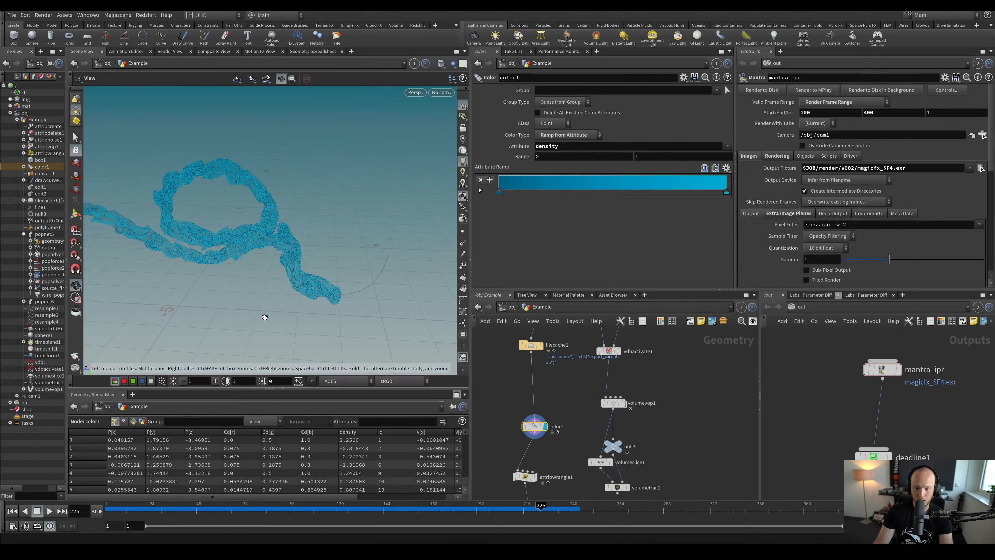
mouse_move(288, 266)
left_mouse_down()
mouse_move(258, 258)
mouse_move(316, 252)
mouse_move(284, 251)
left_mouse_up()
scroll(258, 253, "up", 6)
Display the timeblend1 retime node and examine its settings and the slowed-down particle stream
middle_click_drag(558, 477, 555, 342)
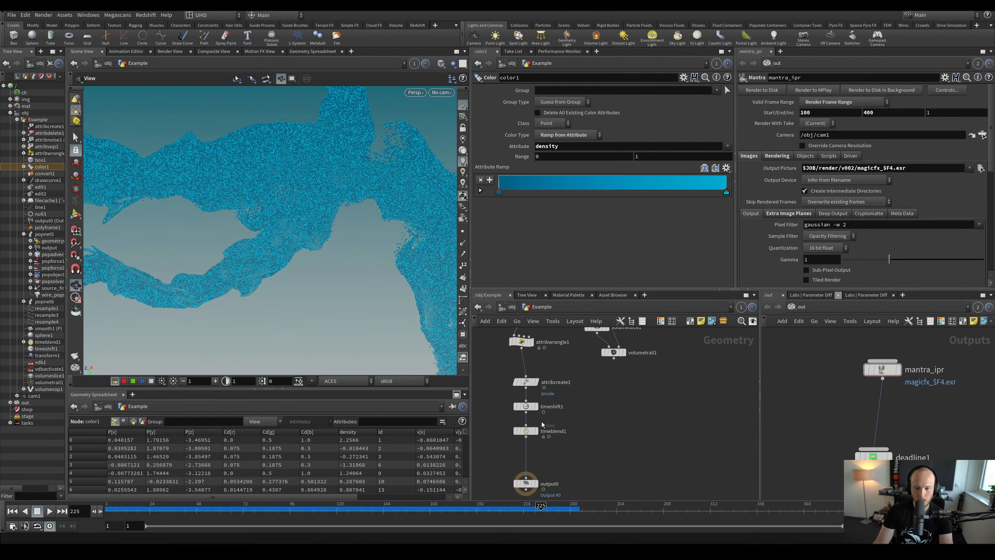
mouse_move(538, 423)
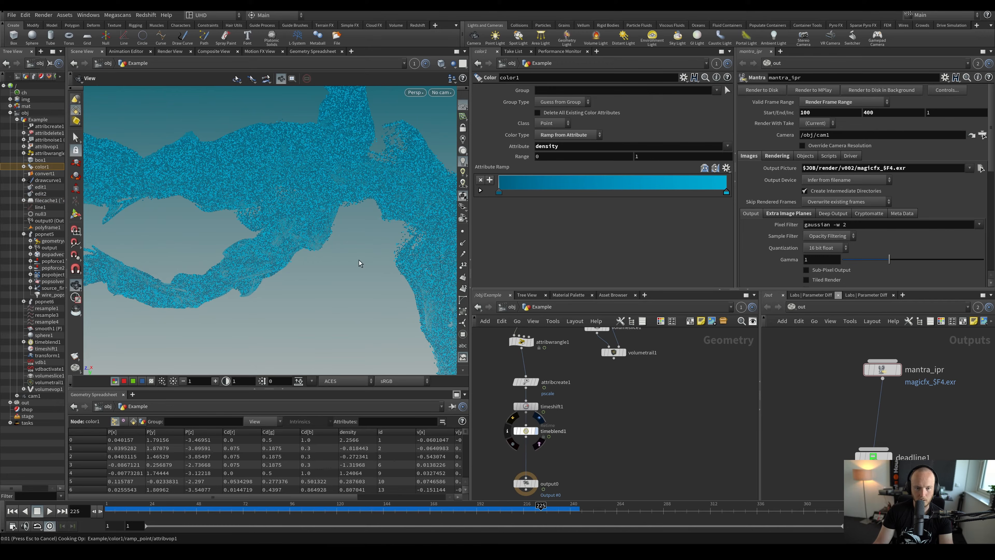
left_click(526, 430)
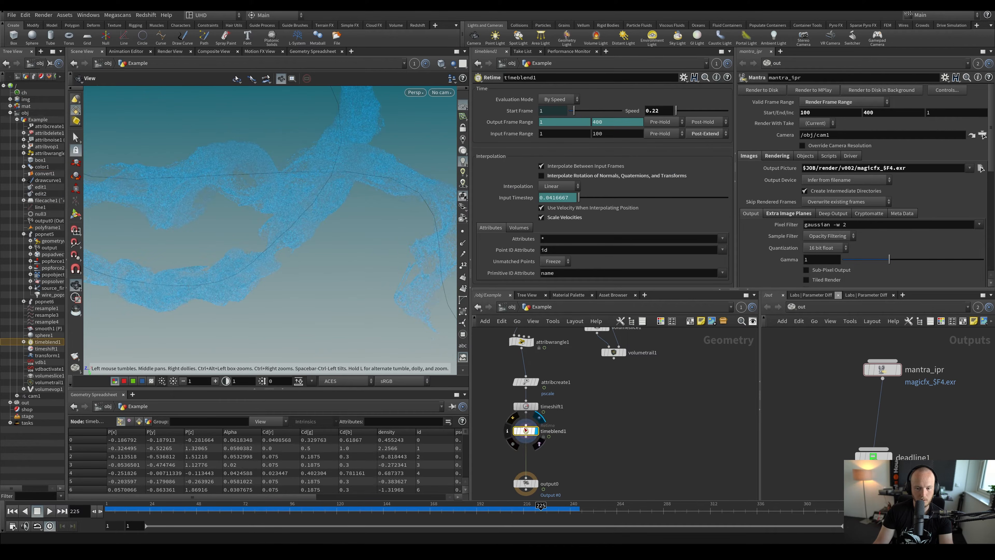
middle_click_drag(287, 279, 288, 329)
scroll(289, 329, "down", 3)
scroll(588, 410, "down", 3)
Display the popnet5 particle simulation again and show its DOP network settings
middle_click_drag(619, 392, 637, 471)
middle_click_drag(528, 387, 567, 462)
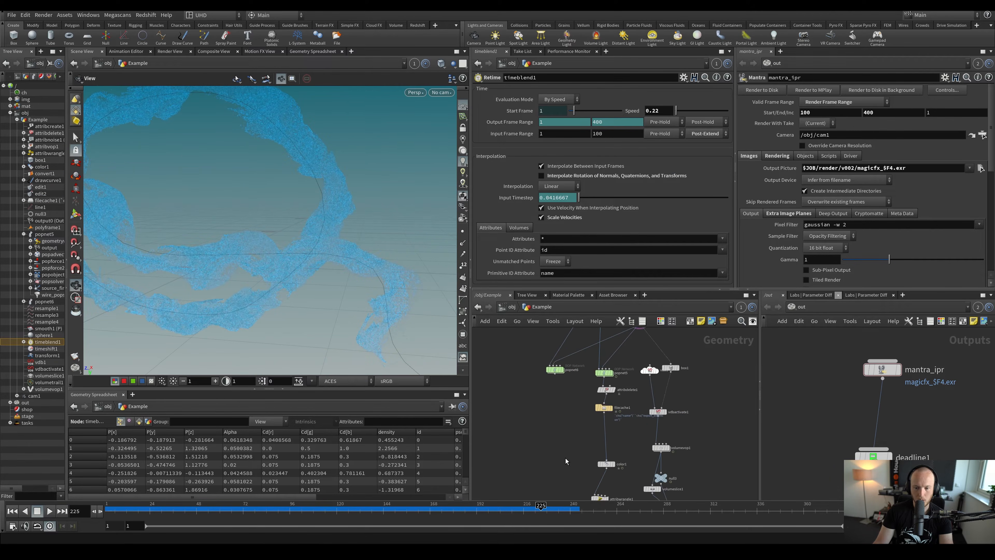
scroll(562, 408, "up", 3)
left_click(634, 355)
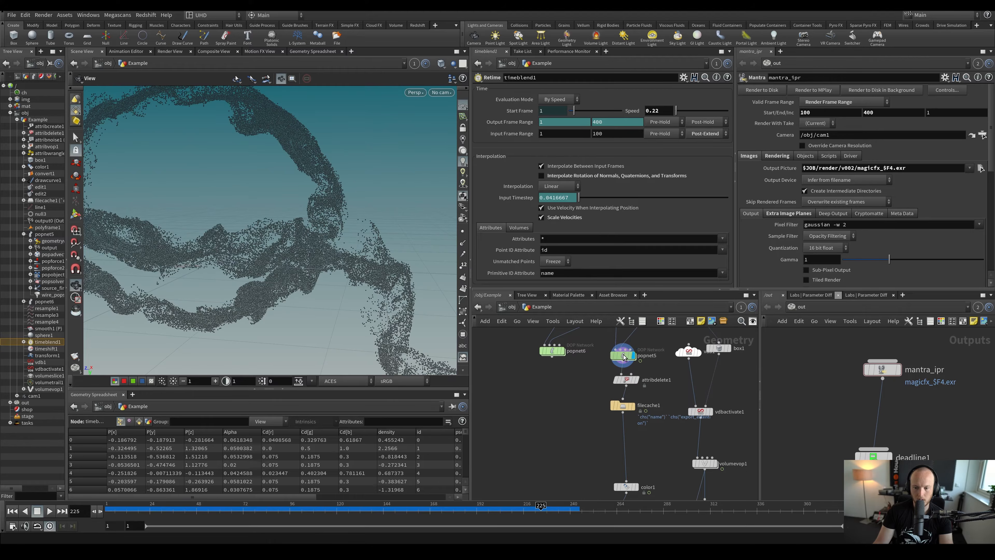
left_click(622, 355)
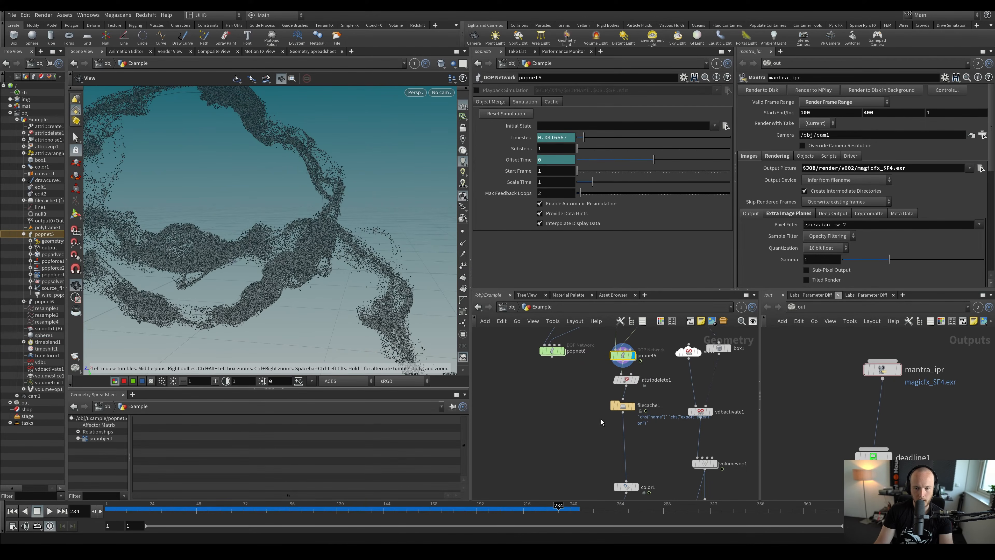
Open the popnet6 network, play its simulation with the curve force guides, and stop at frame 45
middle_click_drag(500, 376, 526, 408)
left_click_drag(568, 382, 570, 383)
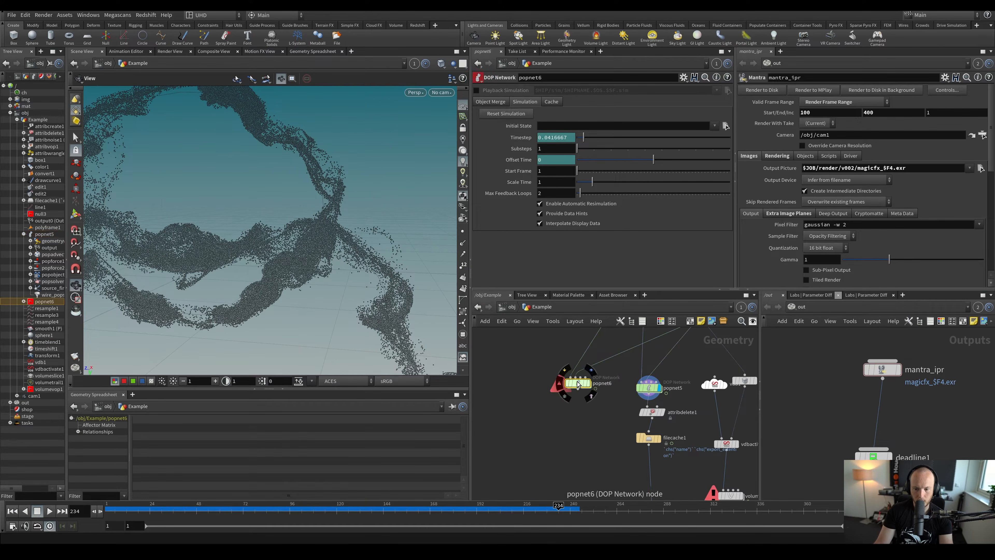
double_click(580, 384)
key("ctrl+Up")
key("Up")
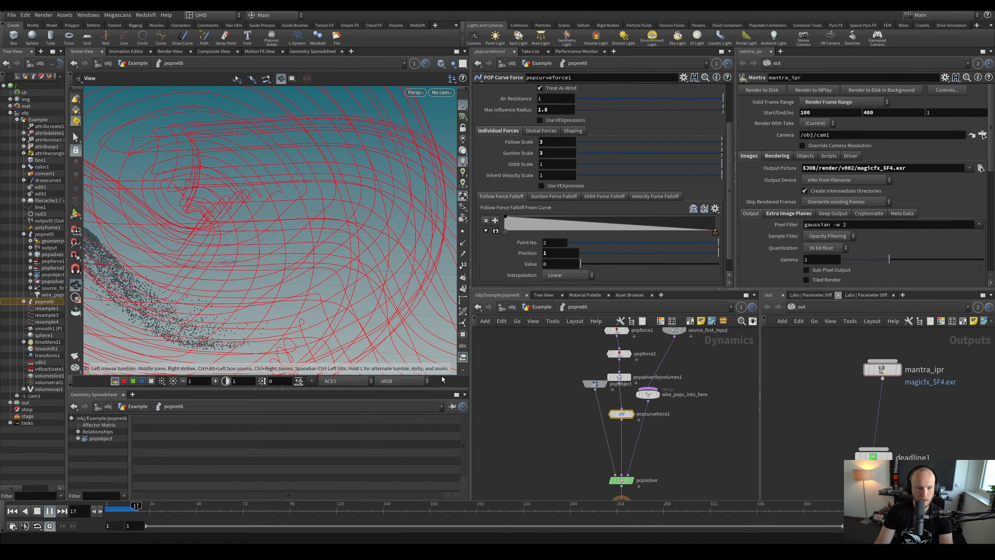
scroll(249, 227, "down", 10)
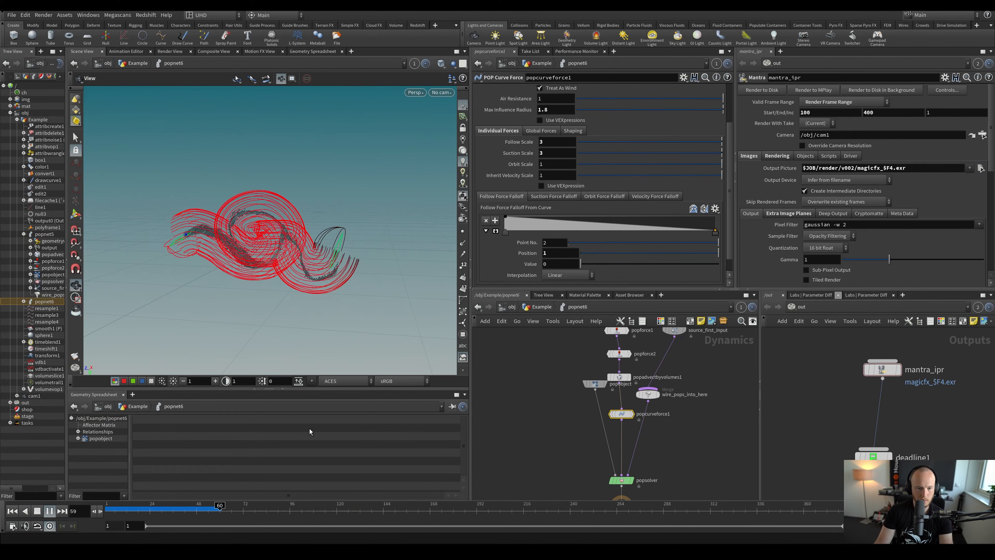
left_click(190, 507)
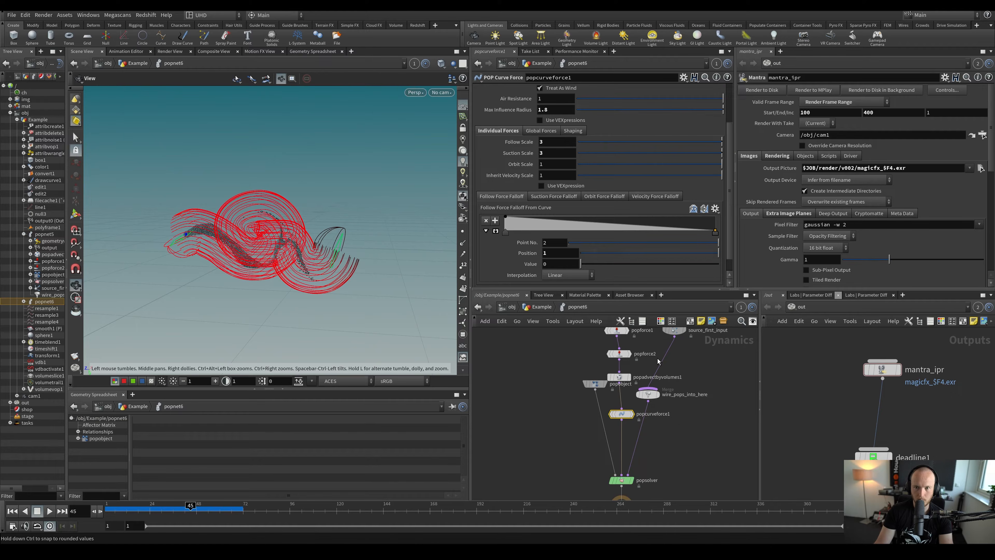
Set popcurveforce1's Max Influence Radius to 0.636 and replay the simulation
left_click_drag(634, 417, 631, 415)
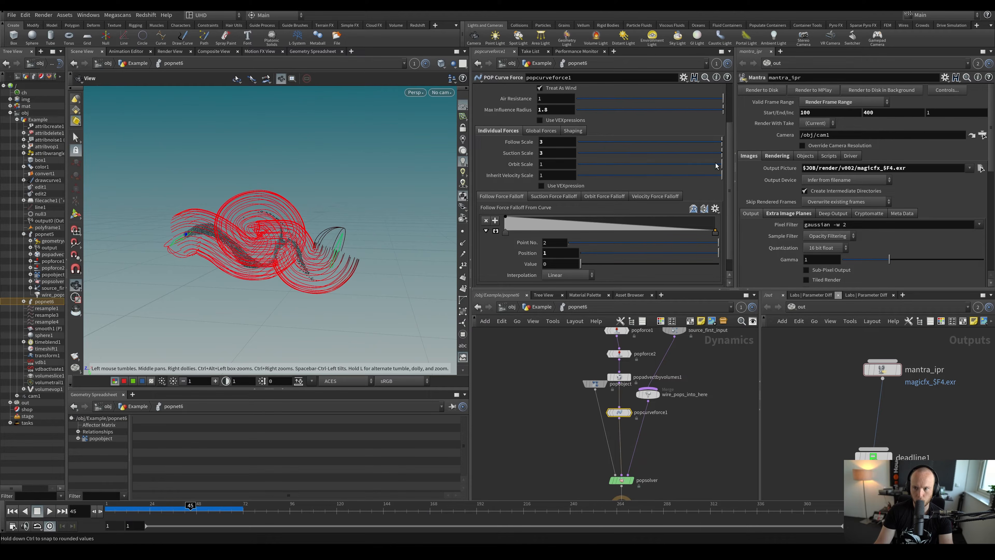
scroll(705, 164, "up", 3)
left_click_drag(700, 166, 672, 190)
key("Up")
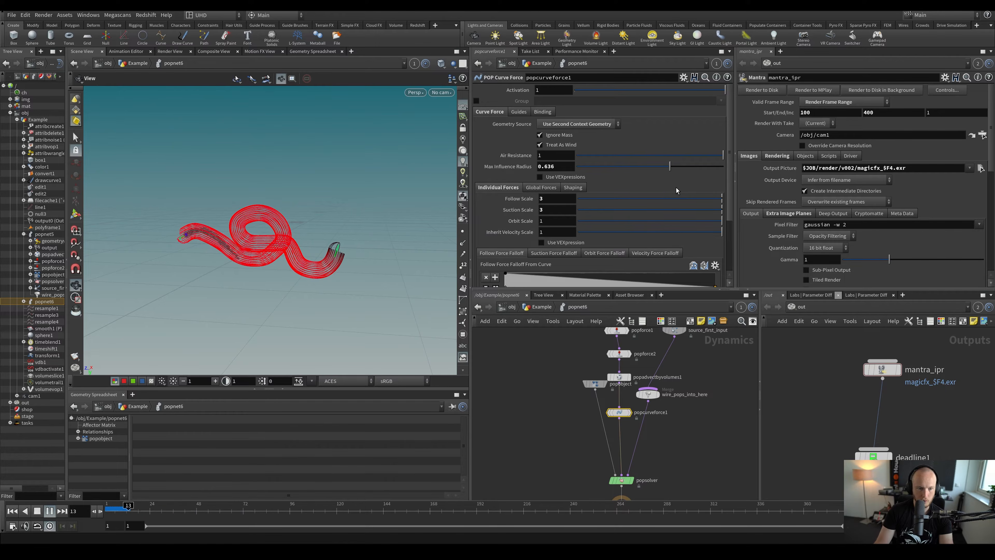
Turn off popcurveforce1's guide geometry, watch the particle flow, and return the timeline to frame 1
left_click(518, 112)
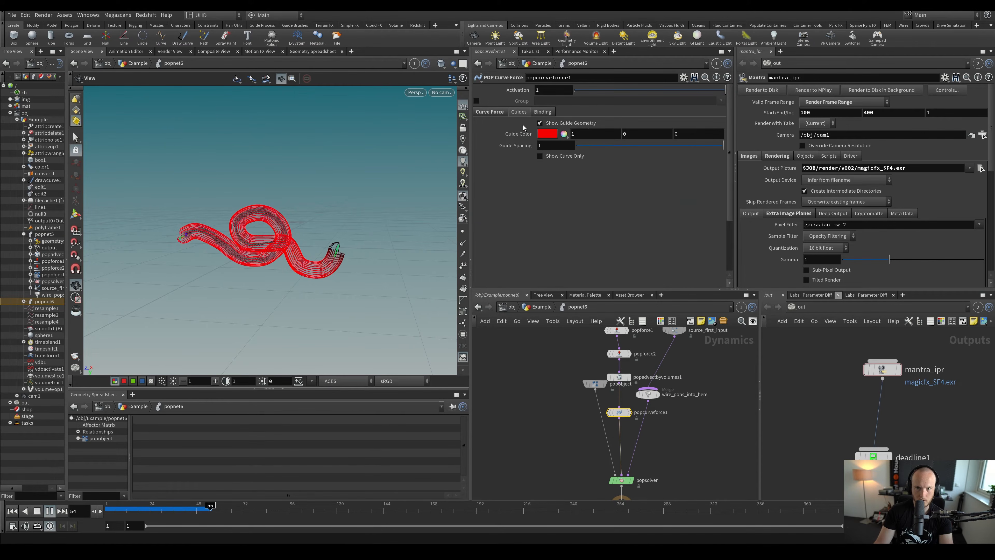
left_click(540, 123)
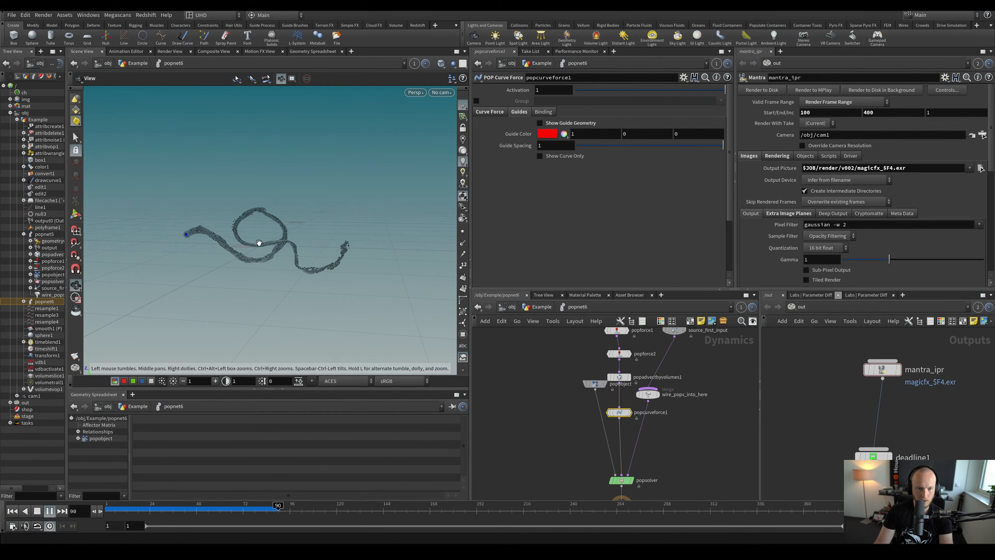
scroll(249, 241, "up", 5)
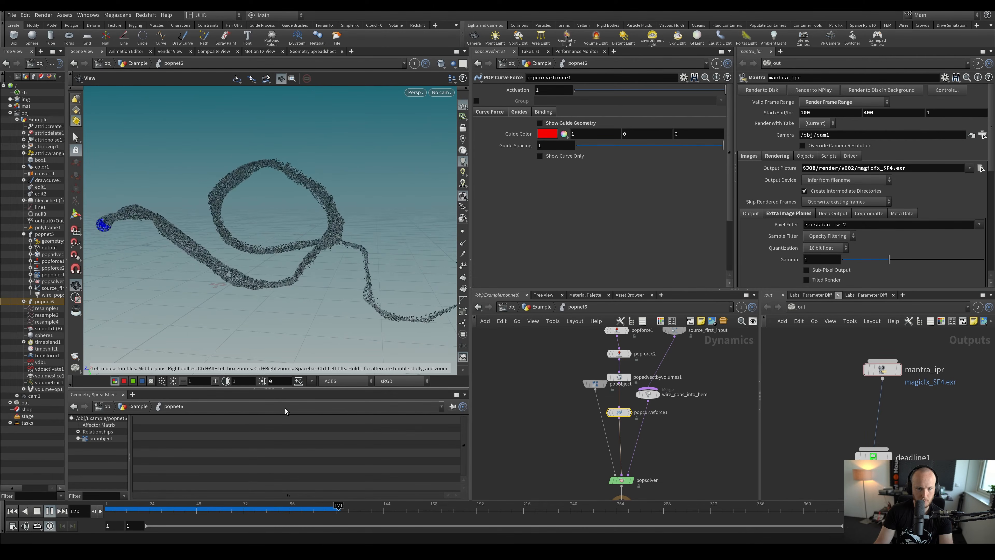
left_click(167, 508)
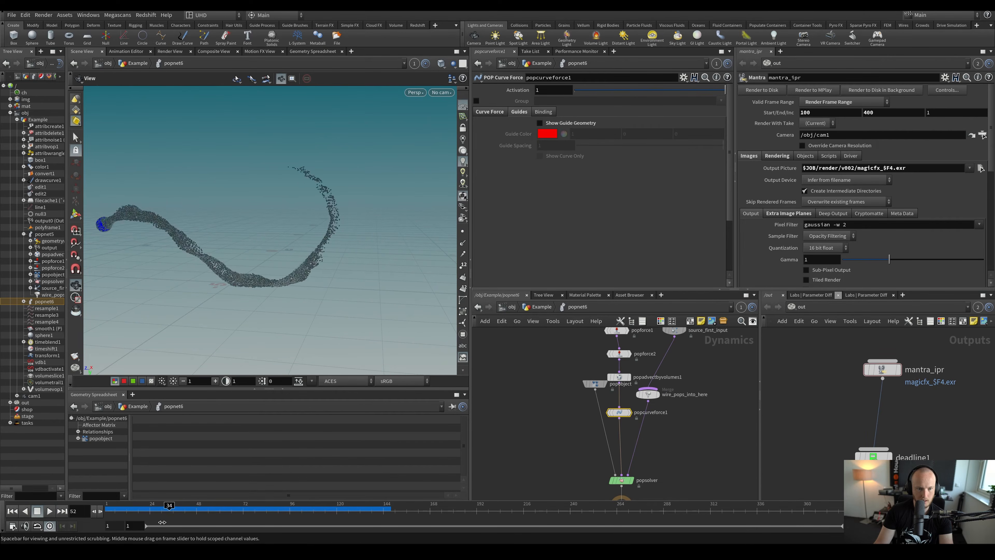
left_click_drag(171, 531, 90, 490)
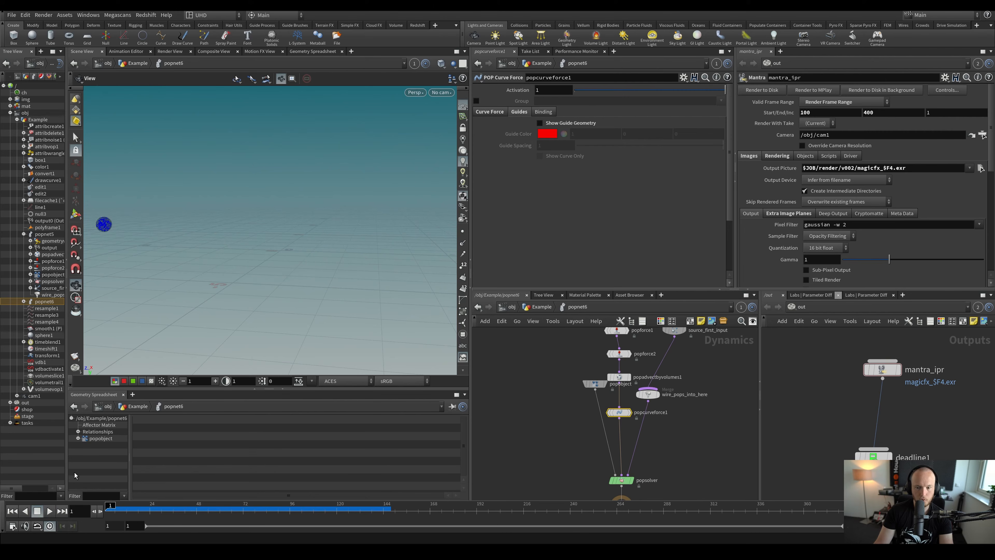
Set popcurveforce1's Max Influence Radius to 0.486, play to frame 34, and show its guide geometry up close
left_click(488, 112)
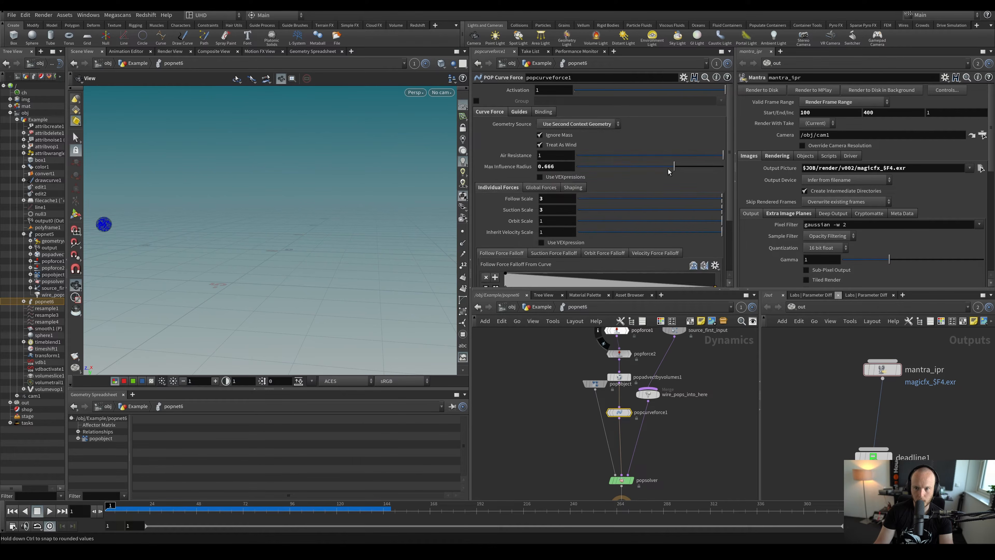
left_click_drag(669, 171, 643, 169)
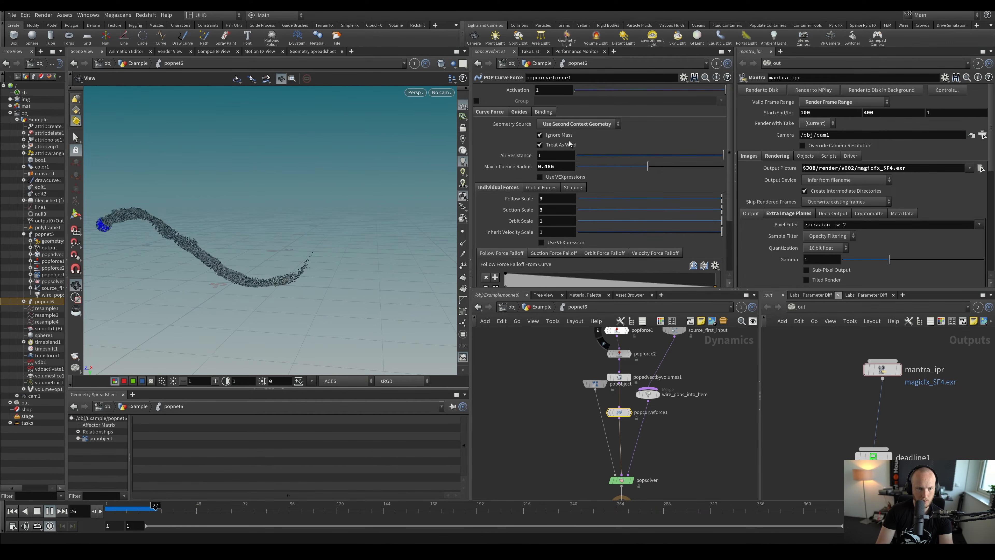
left_click(519, 112)
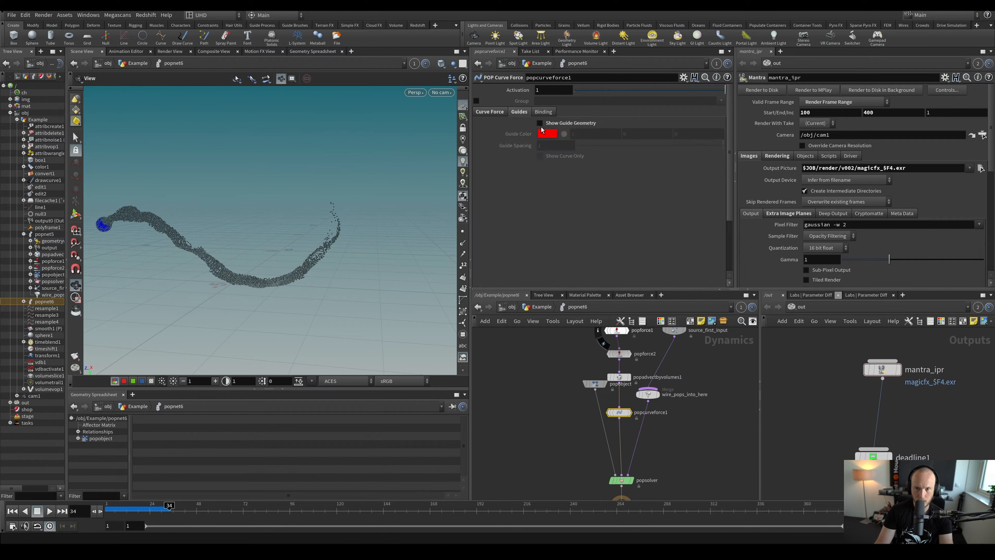
left_click(540, 123)
scroll(270, 203, "up", 5)
left_click_drag(287, 208, 411, 196)
Try popcurveforce1's Max Influence Radius at 0.378 with a replay, then raise it to 0.717
left_click(491, 112)
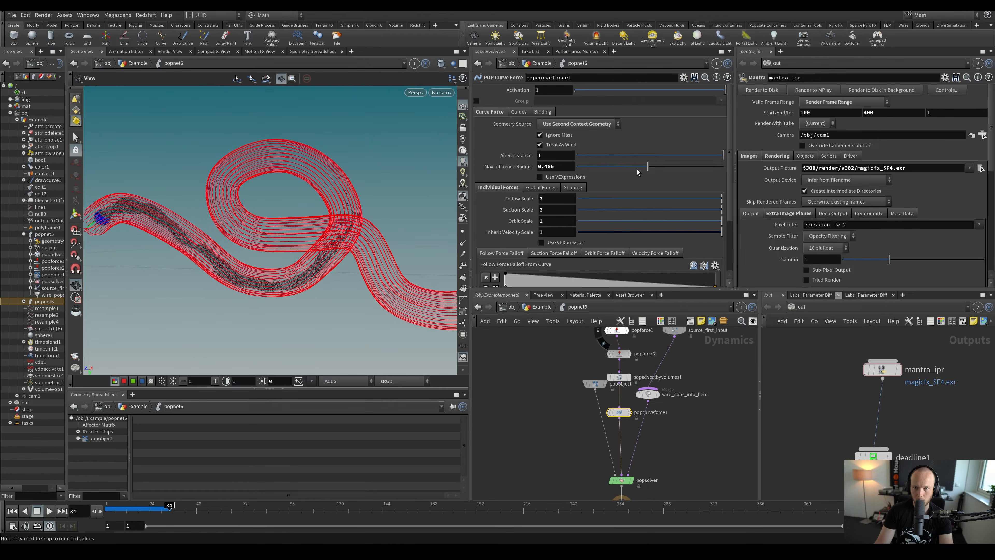
left_click_drag(637, 172, 634, 172)
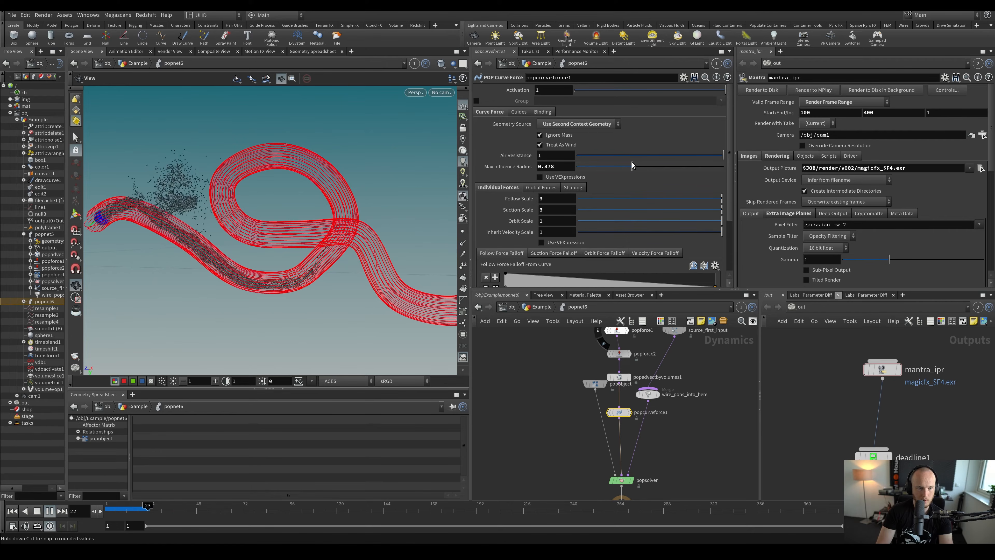
left_click_drag(632, 165, 681, 166)
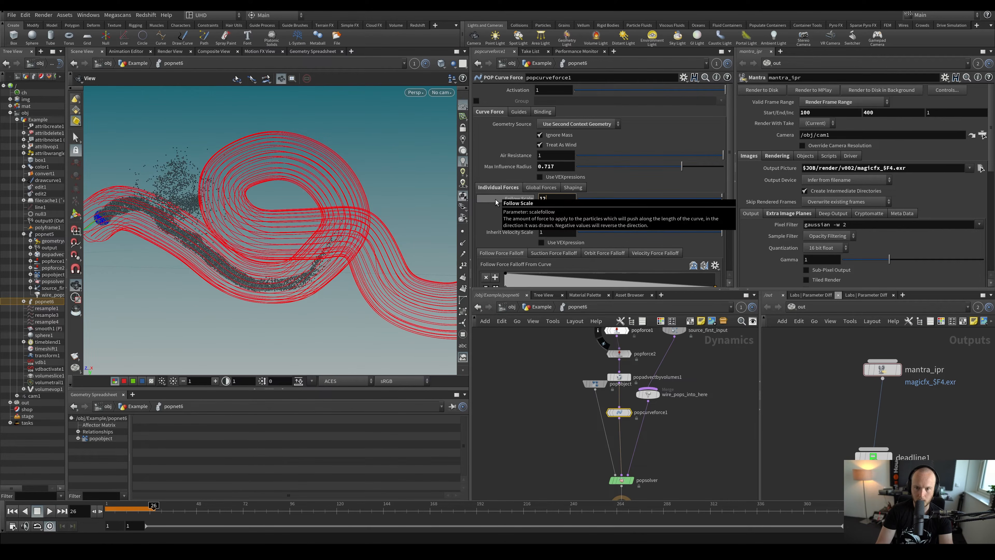
Set popcurveforce1's Follow Scale and Suction Scale to 6 and replay the simulation up to frame 39
type("12")
key("Return")
key("ctrl+Up")
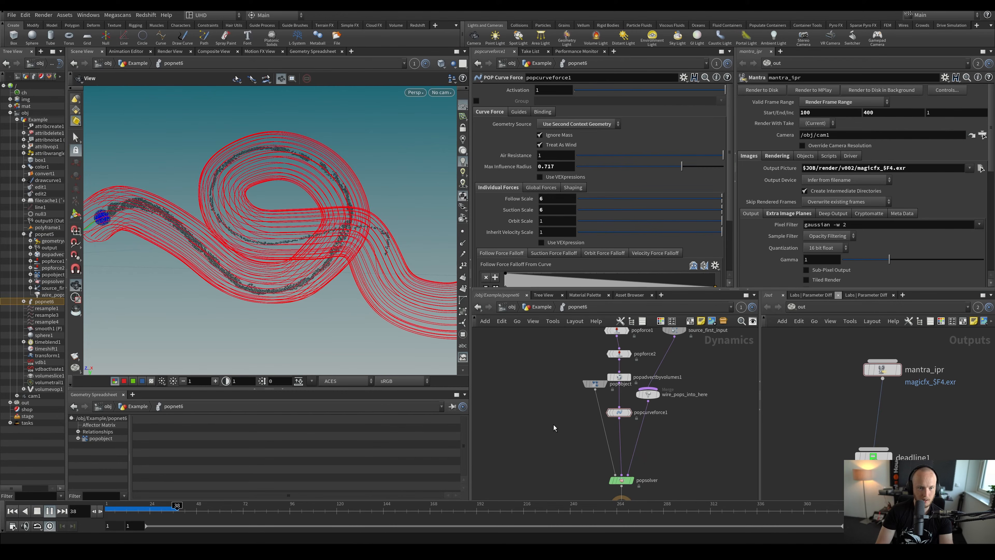
key("Up")
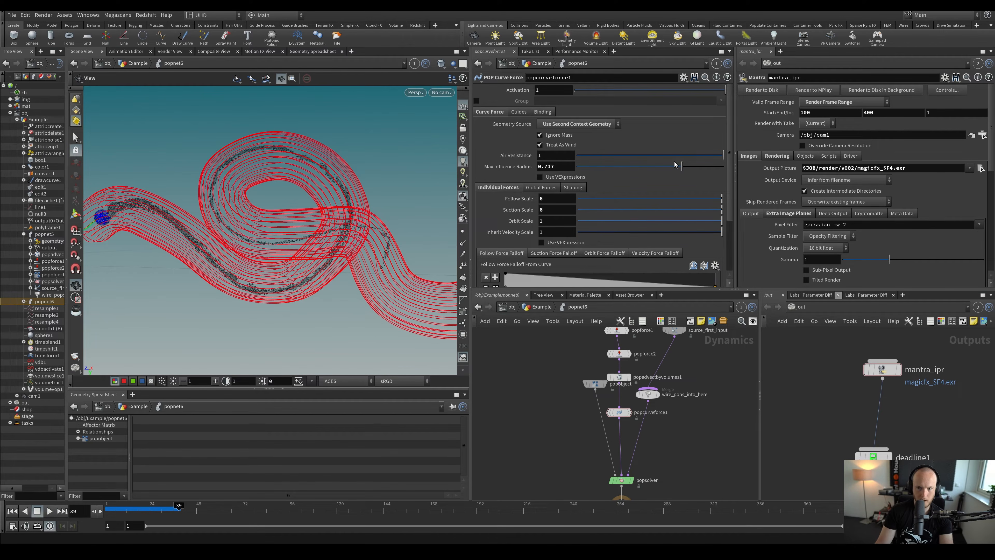
Set popcurveforce1's Max Influence Radius to 0.546 and replay the simulation up to frame 49
left_click_drag(674, 165, 639, 160)
key("Up")
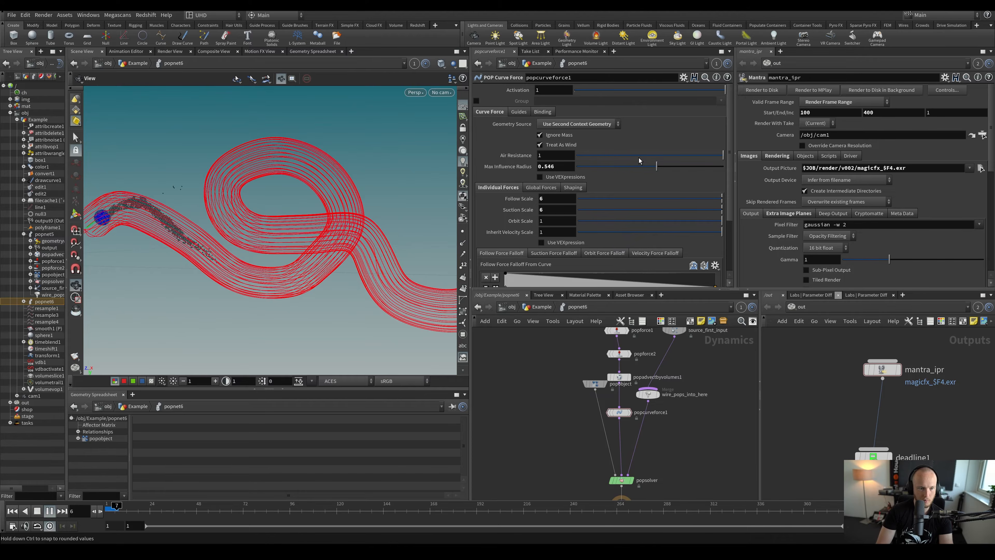
key("Up")
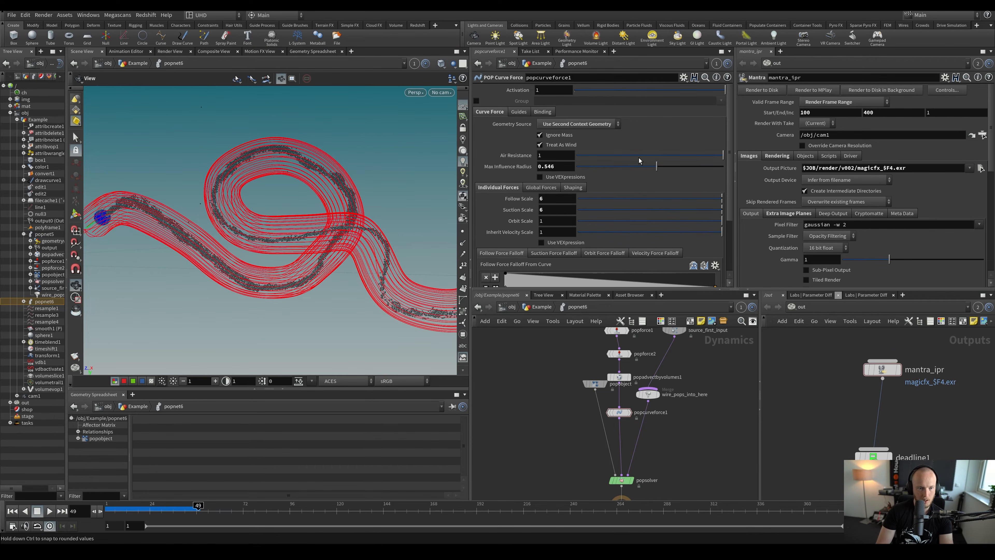
Scrub the simulation between frames 5 and 34 to examine how particles leave the emitter and follow the guides
left_click(115, 508)
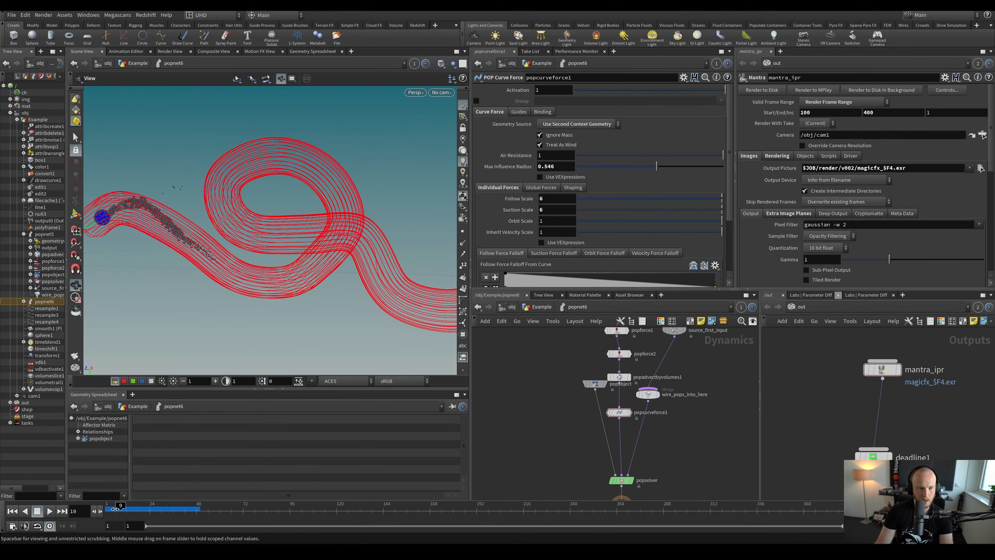
right_click_drag(103, 195, 116, 205)
middle_click_drag(116, 205, 195, 220)
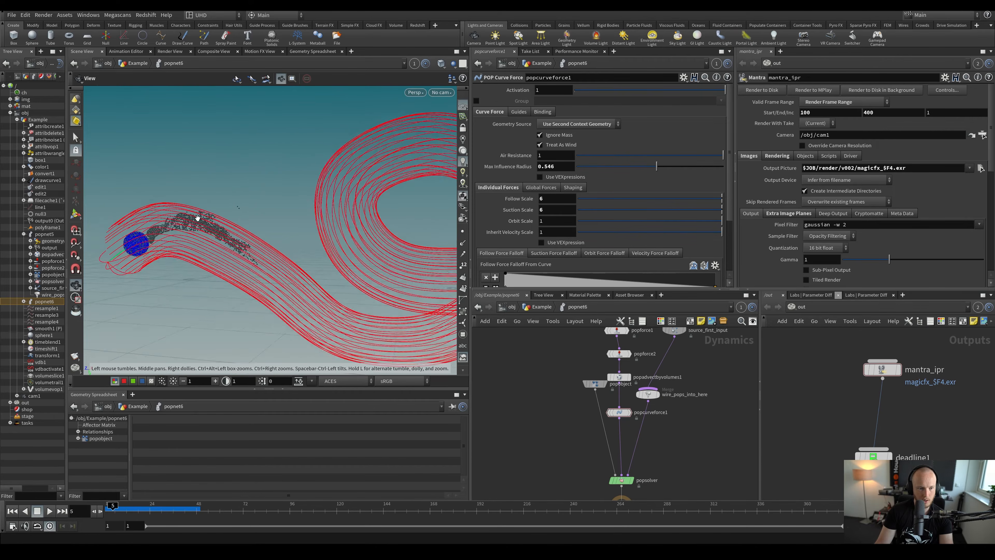
right_click_drag(196, 220, 221, 242)
left_click_drag(134, 509, 171, 510)
left_click_drag(173, 313, 191, 307)
right_click_drag(191, 307, 231, 307)
left_click_drag(231, 307, 264, 236)
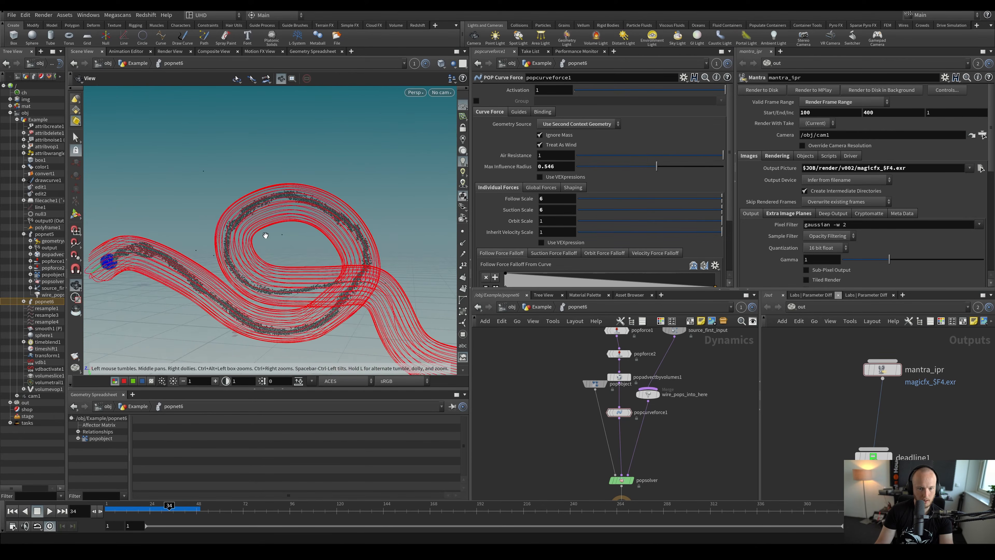
Play the simulation past frame 100, replay it from the start to frame 51, and view the stream from other angles
key("Up")
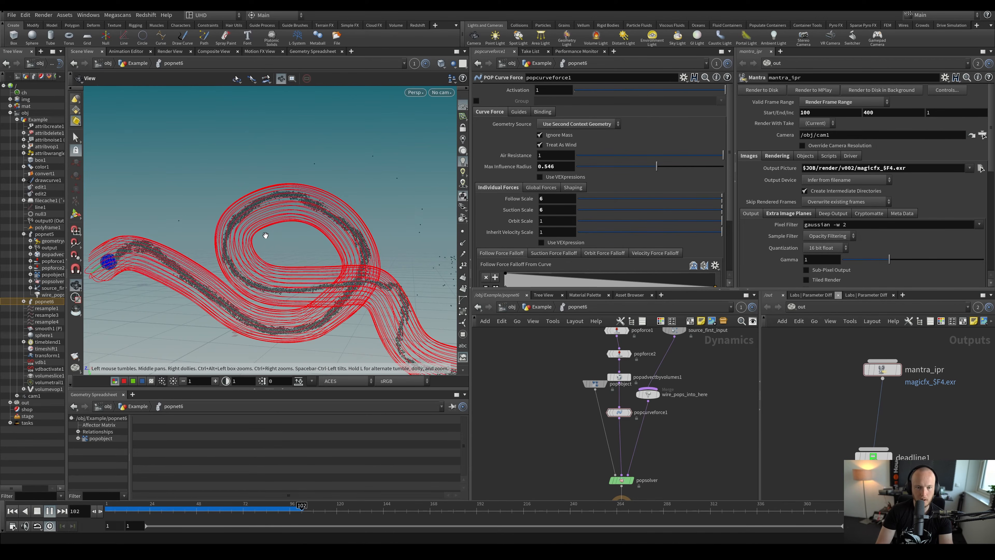
key("ctrl+Up")
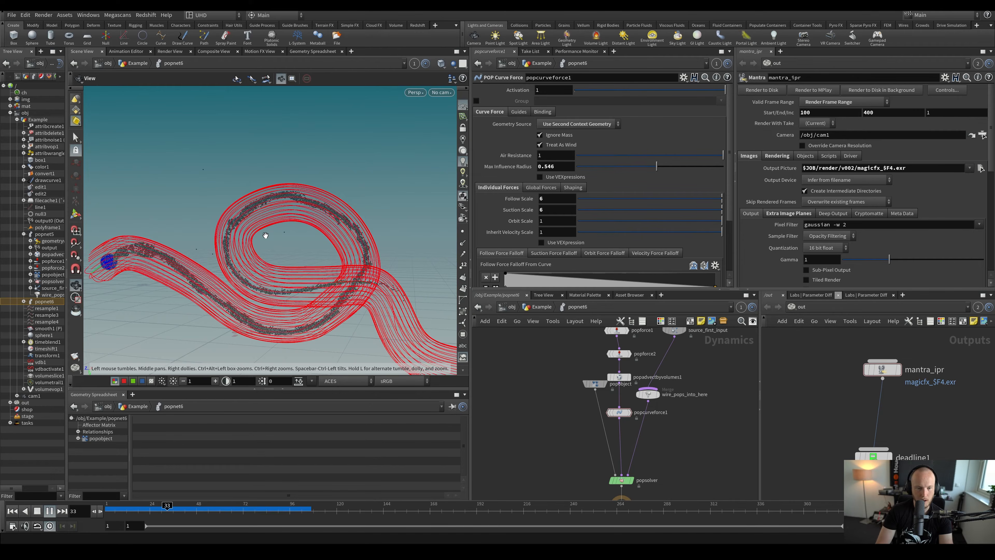
mouse_move(265, 235)
left_mouse_down()
mouse_move(318, 259)
mouse_move(275, 247)
left_mouse_up()
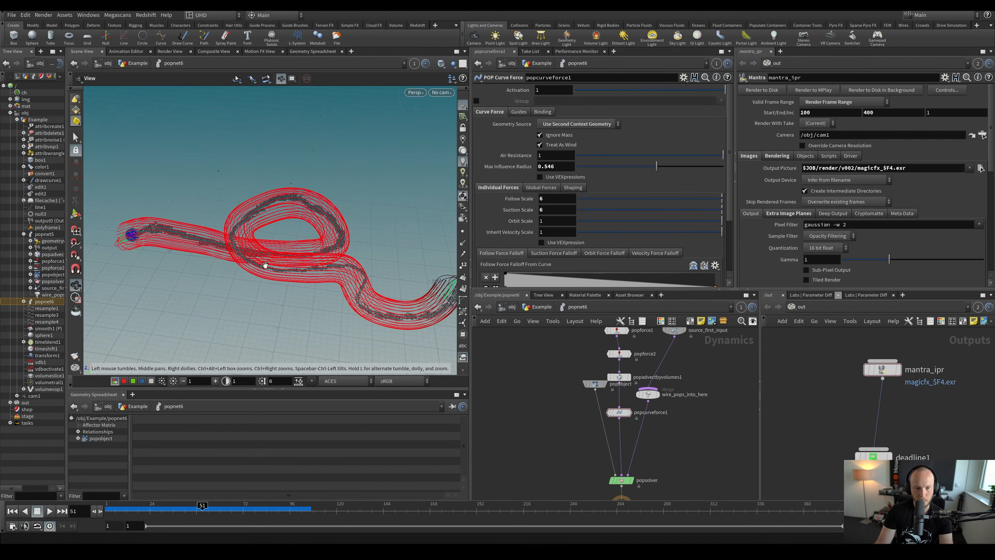
left_click_drag(89, 214, 313, 161)
Try popcurveforce1's Max Influence Radius at 0.334 and 0.452, and scrub to frame 31 to compare the stray particles
left_click_drag(648, 166, 634, 176)
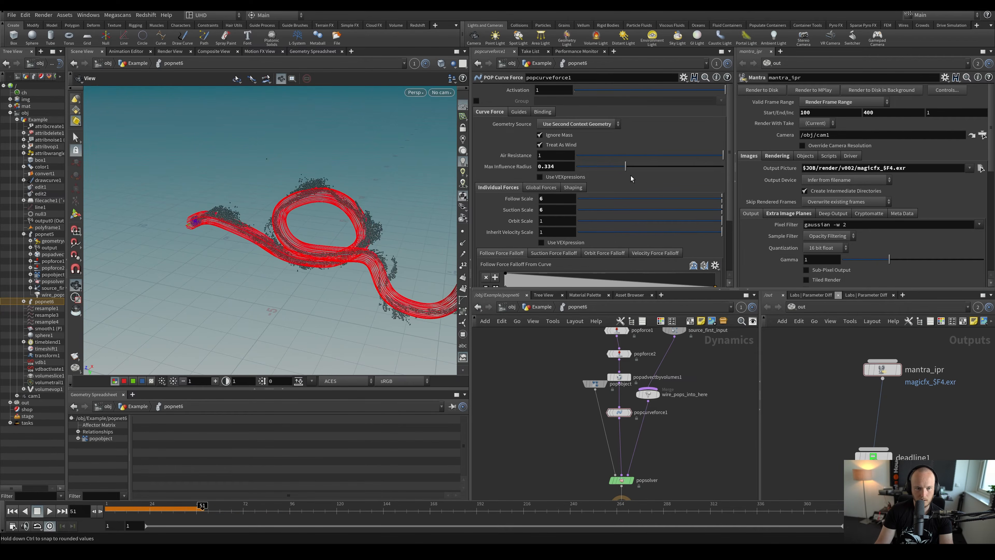
left_click_drag(365, 221, 315, 224)
middle_click_drag(316, 224, 291, 269)
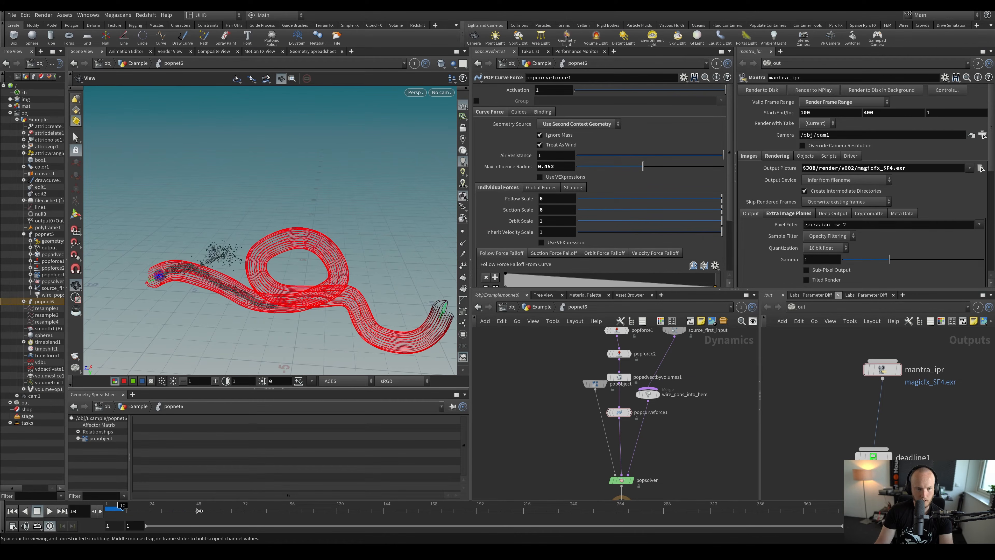
left_click_drag(178, 511, 163, 512)
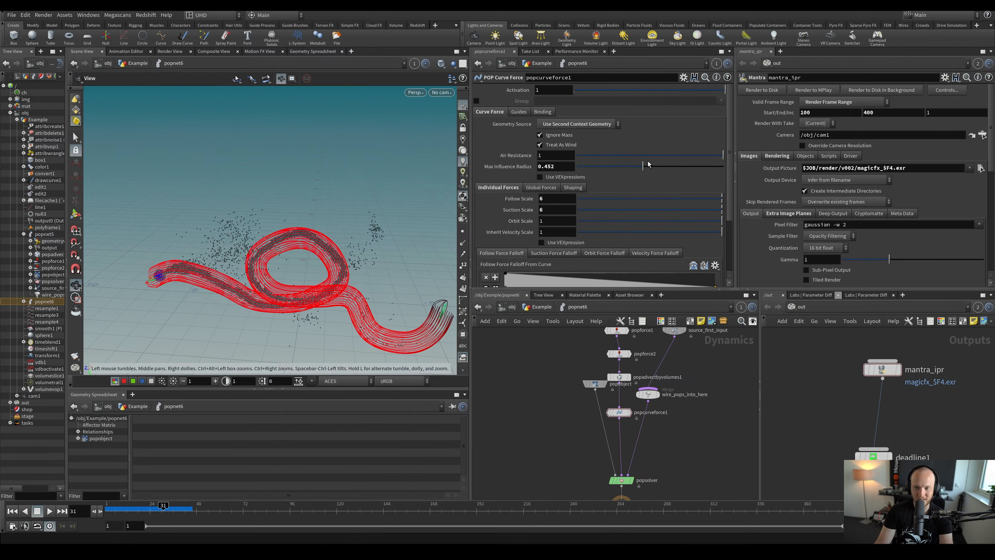
Set popcurveforce1's Max Influence Radius to 0.677 and check the particle flow between frames 1 and 43
left_click_drag(645, 166, 676, 168)
left_click_drag(108, 514, 87, 520)
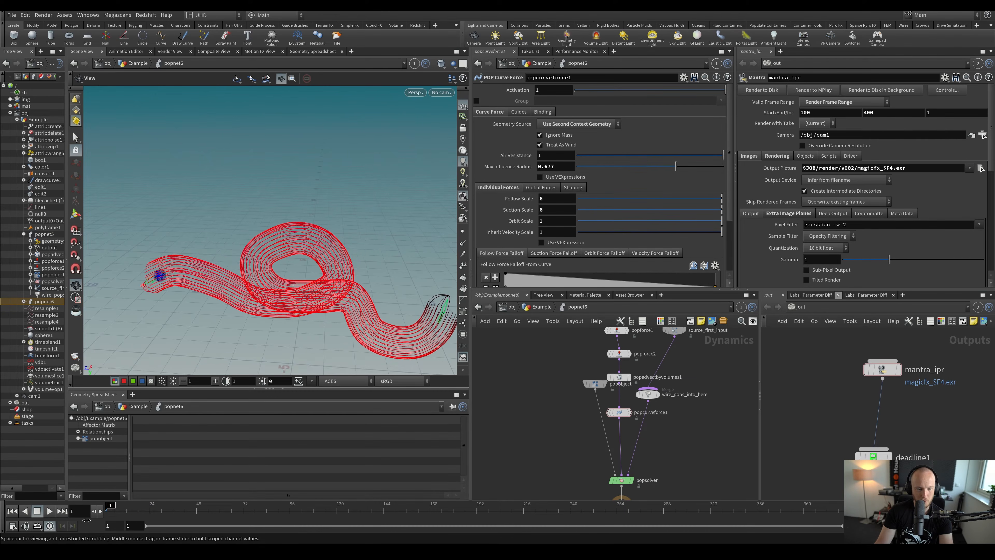
left_click_drag(160, 517, 187, 514)
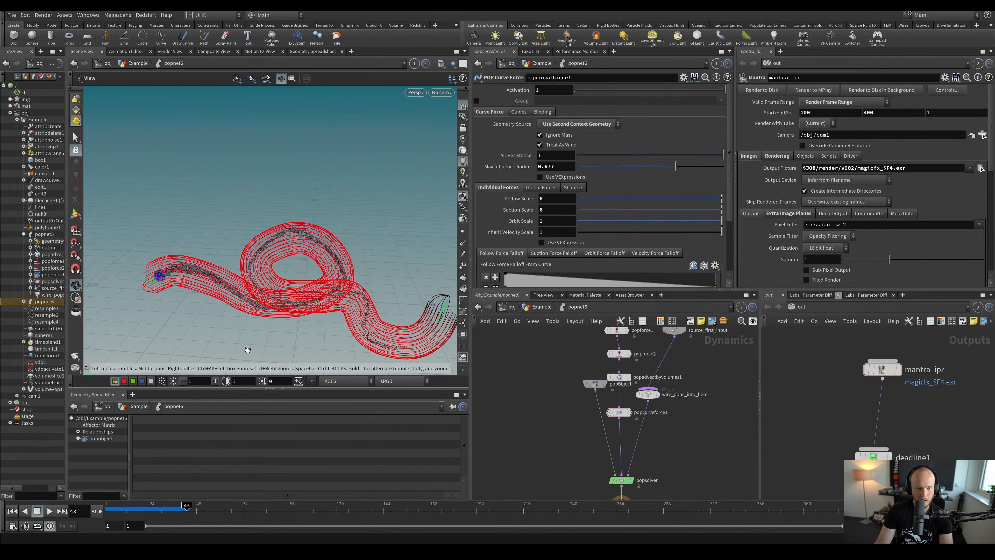
left_click_drag(282, 251, 220, 282)
left_click_drag(186, 507, 144, 507)
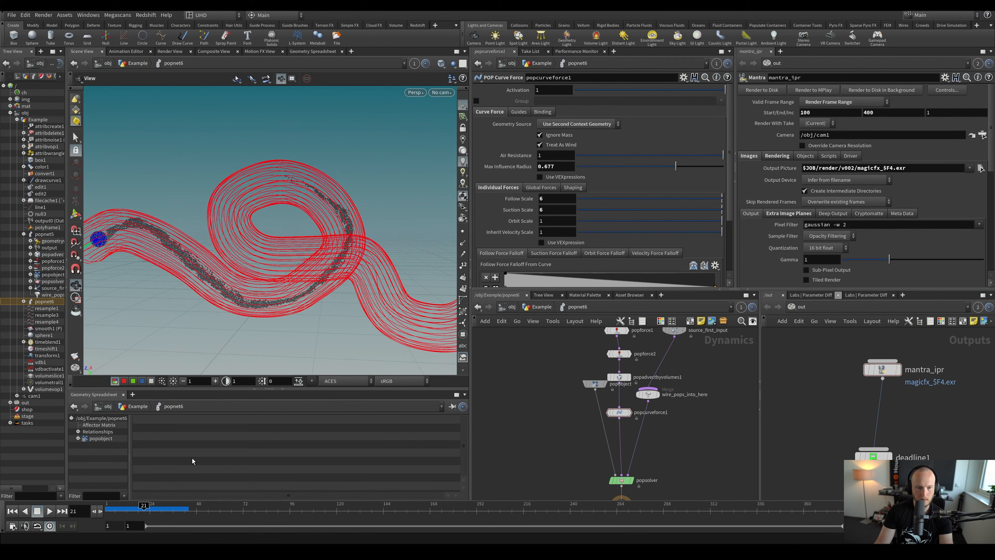
Set popcurveforce1's Follow Scale and Suction Scale to 10, replay the simulation, and return to frame 1
type("10")
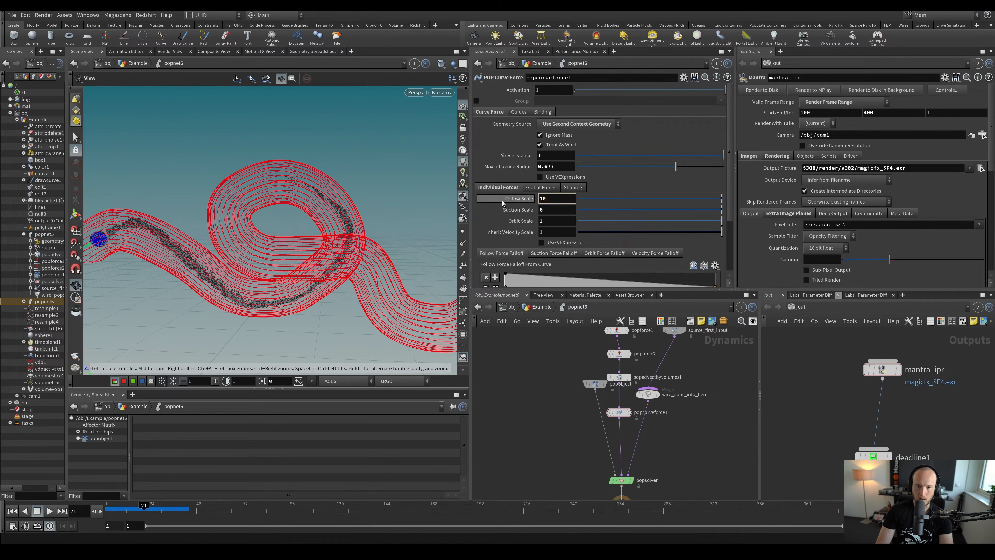
key("Return")
key("Up")
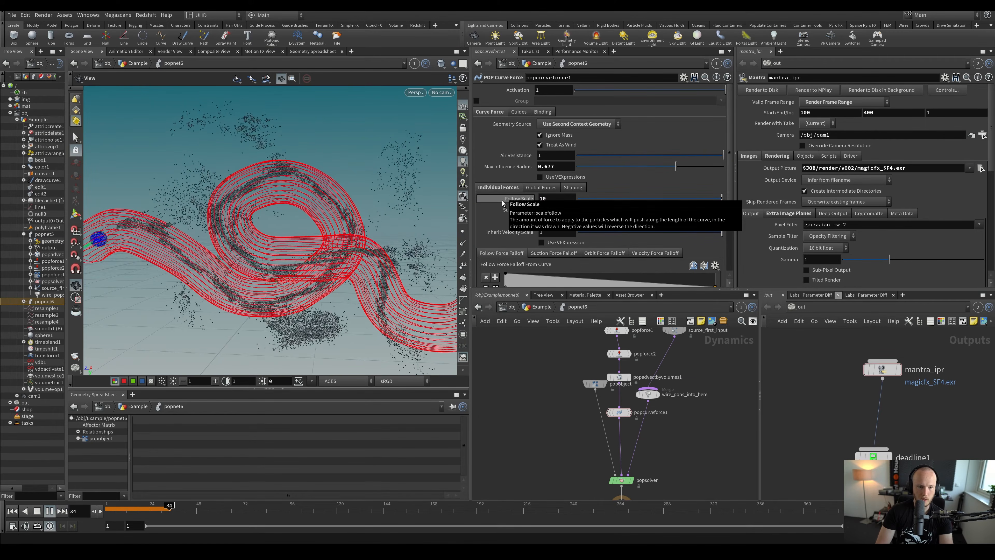
key("ctrl+Up")
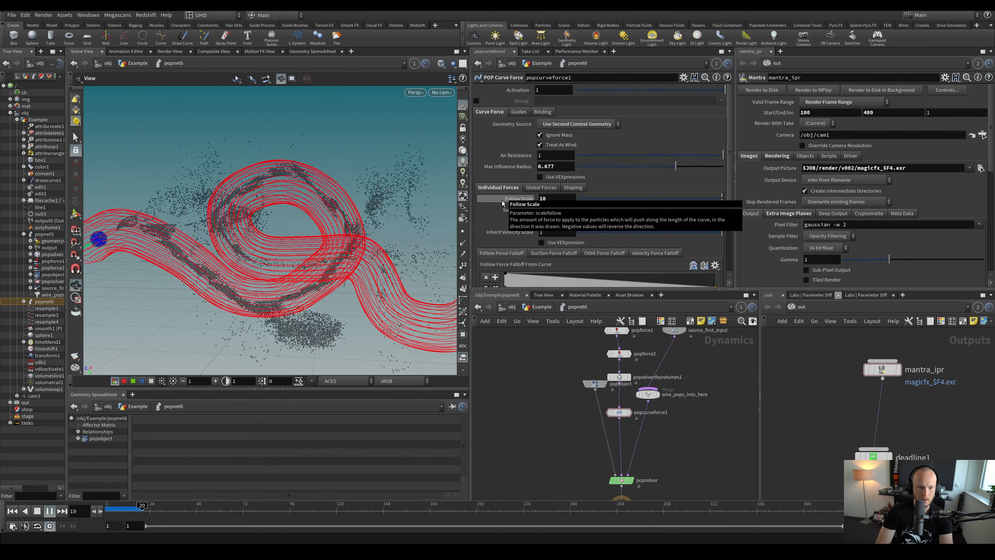
key("ctrl+Up")
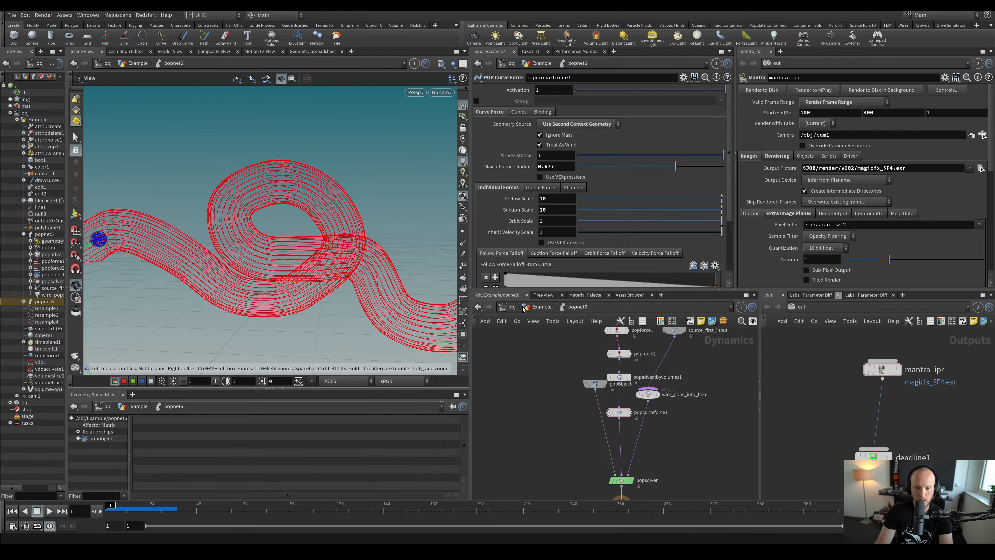
Open the popnet5 network, show geometrywrangle1's parameters, play its simulation, and return to frame 1
left_click(541, 308)
double_click(647, 387)
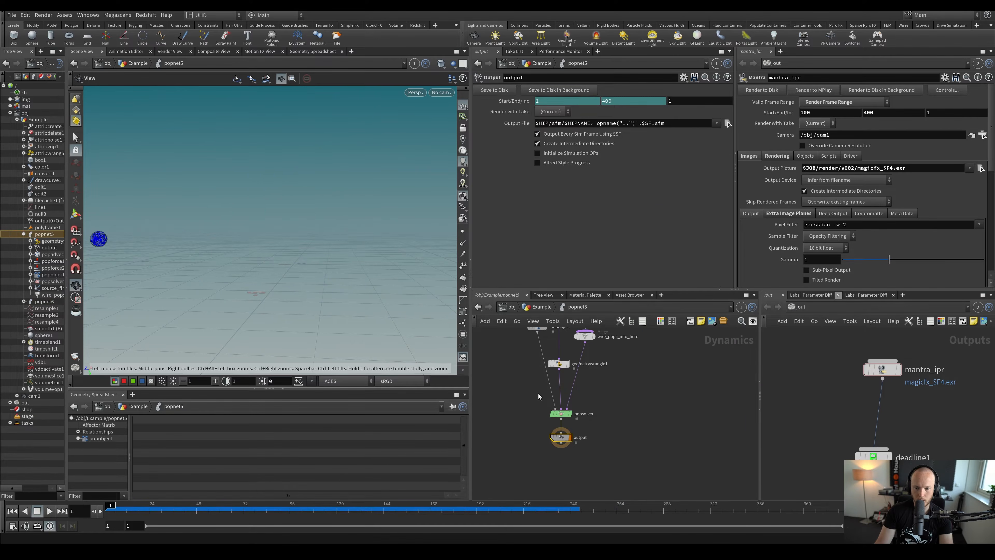
left_click(565, 364)
scroll(646, 405, "up", 2)
middle_click_drag(646, 404, 639, 345)
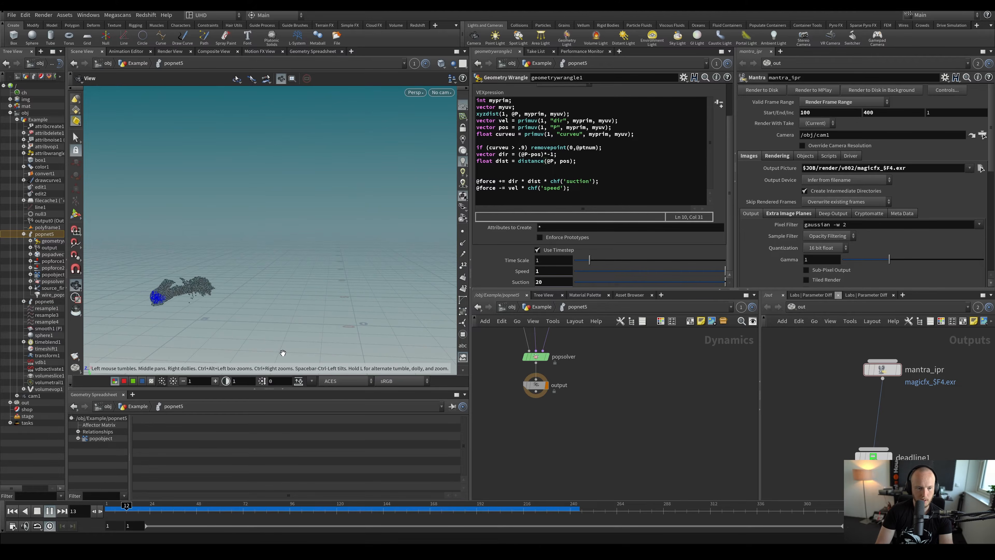
left_click(13, 511)
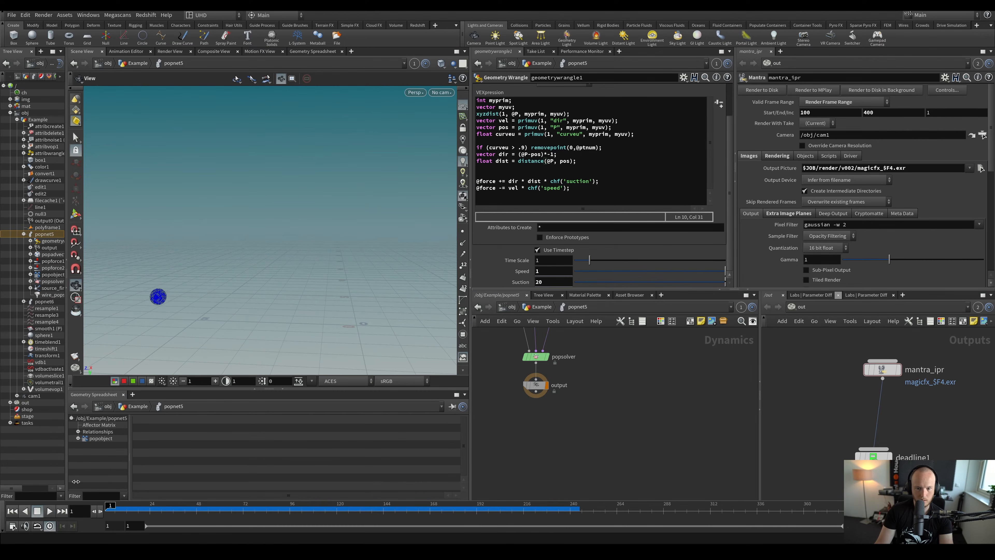
Set geometrywrangle1's Speed to 6, replay the particle simulation, and return to frame 1
type("6")
key("Return")
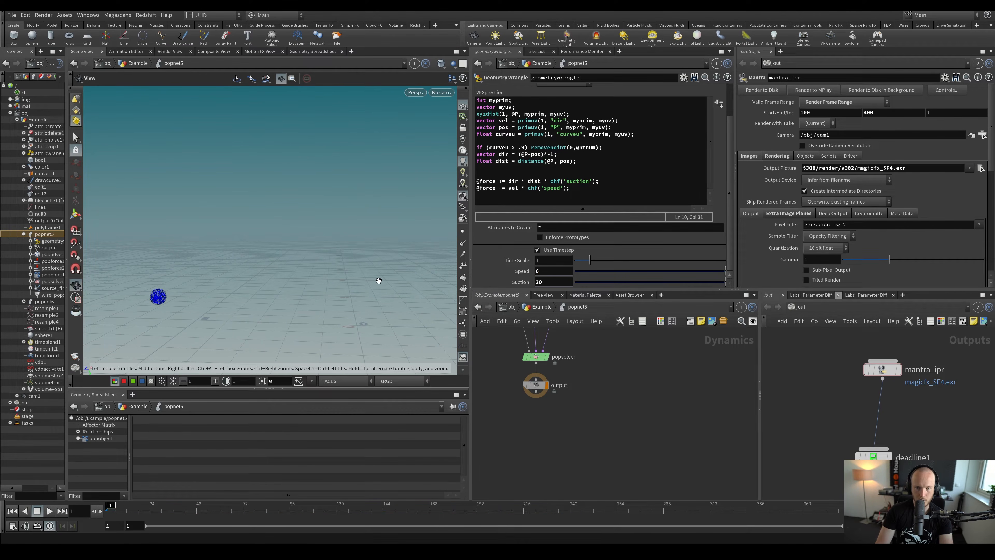
key("Up")
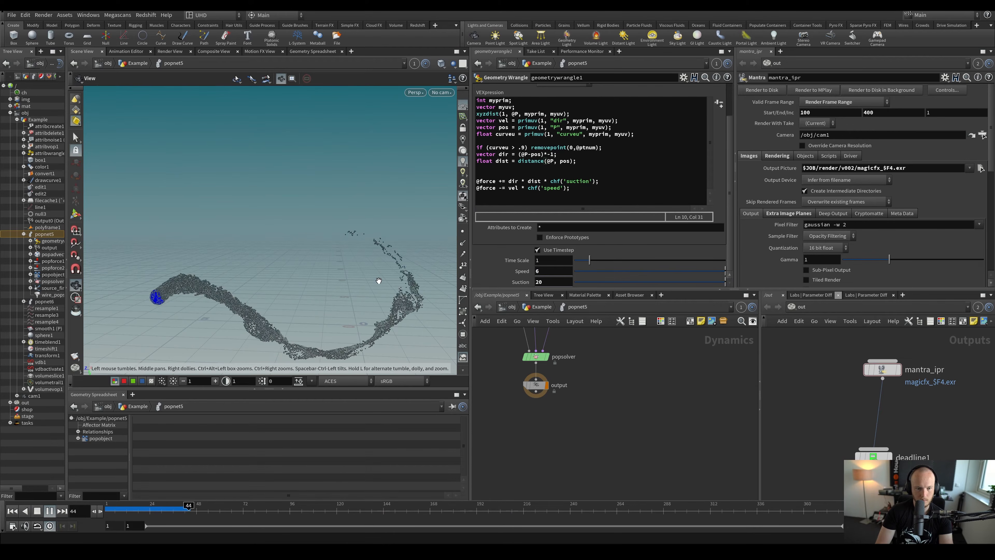
key("ctrl+Up")
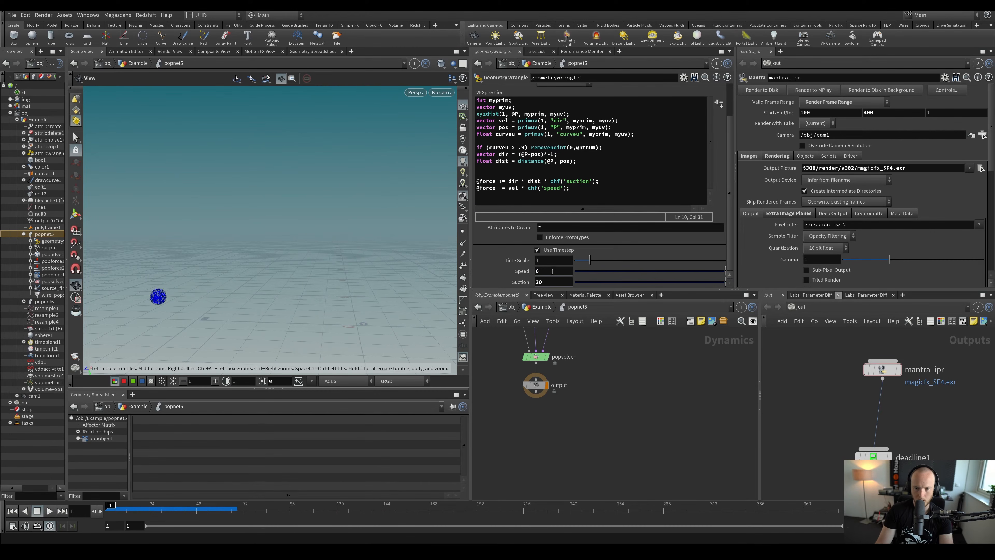
Undo the stray Time Scale entry, set geometrywrangle1's Speed to 12, and replay the simulation
type("`")
key("Return")
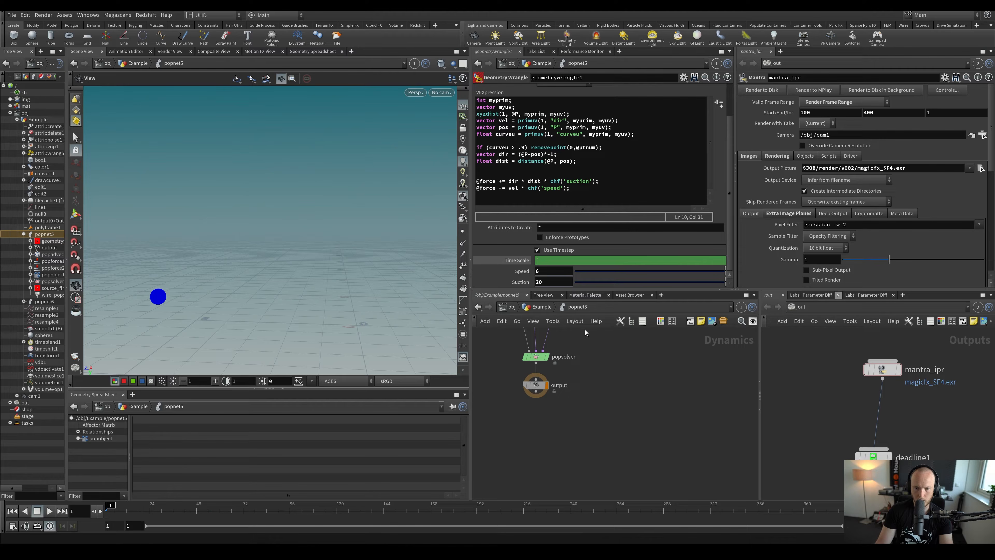
key("ctrl+z")
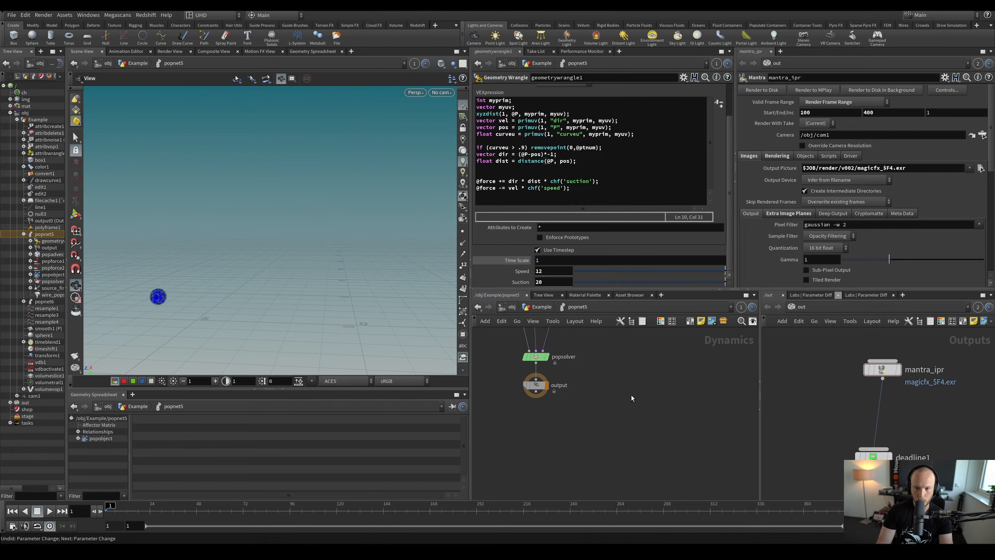
key("Up")
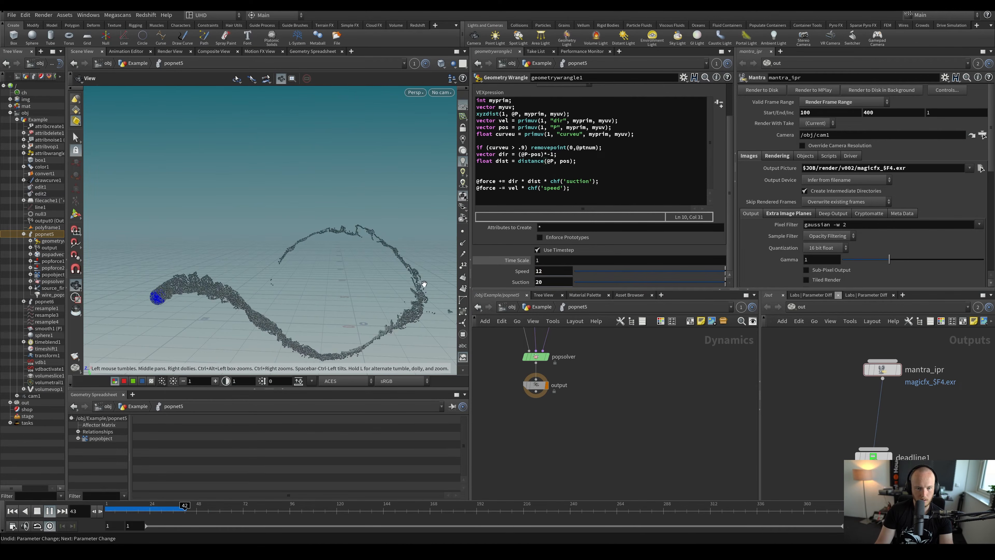
Inspect the stream around frame 63, set geometrywrangle1's Suction to 0.184, and replay the simulation from frame 1
left_click(229, 506)
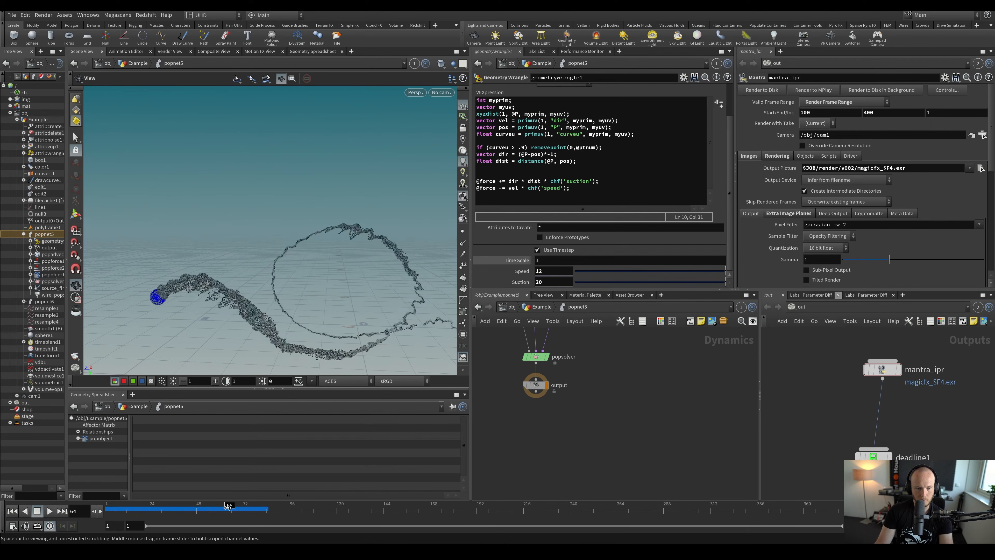
left_click_drag(228, 506, 225, 507)
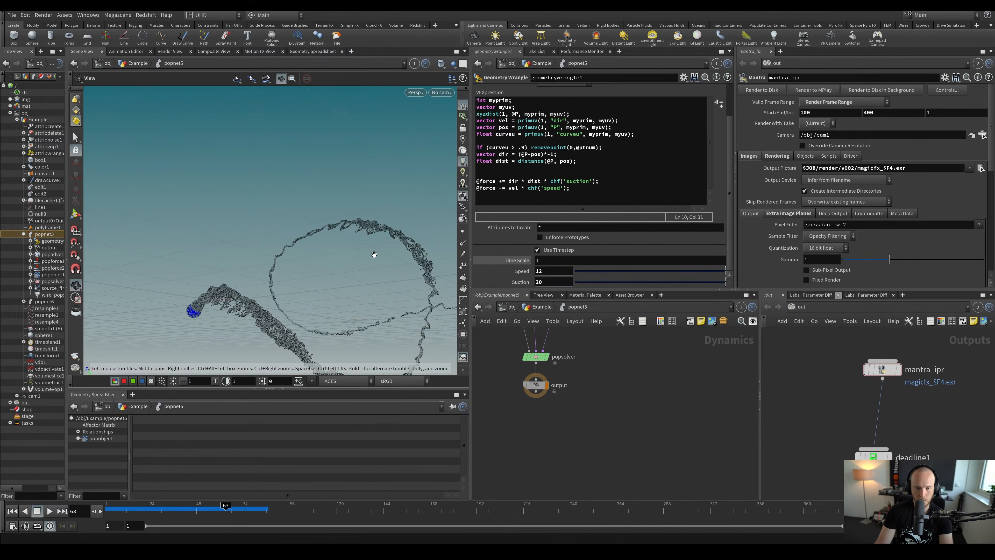
left_click_drag(724, 282, 602, 273)
key("ctrl+Up")
key("Up")
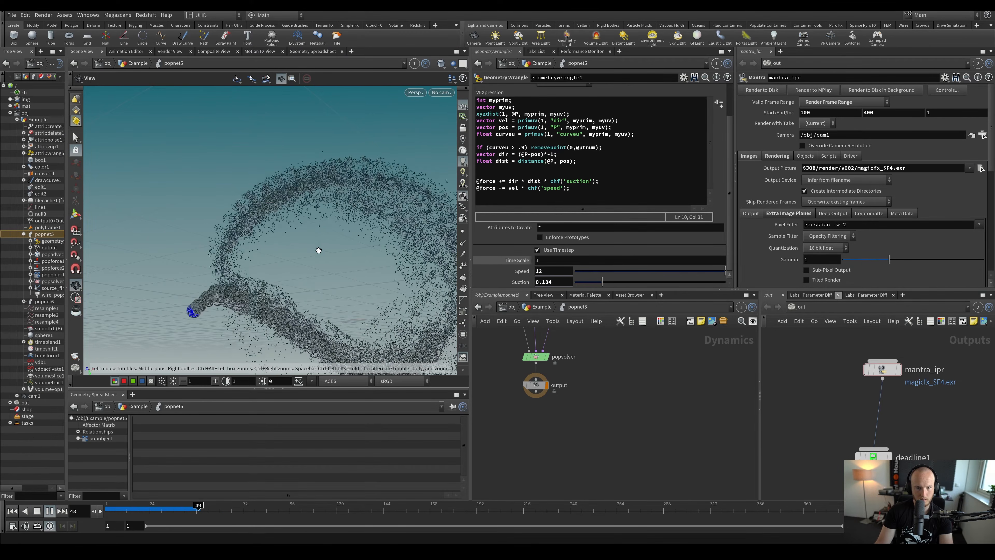
scroll(338, 255, "down", 5)
left_click_drag(338, 254, 274, 275)
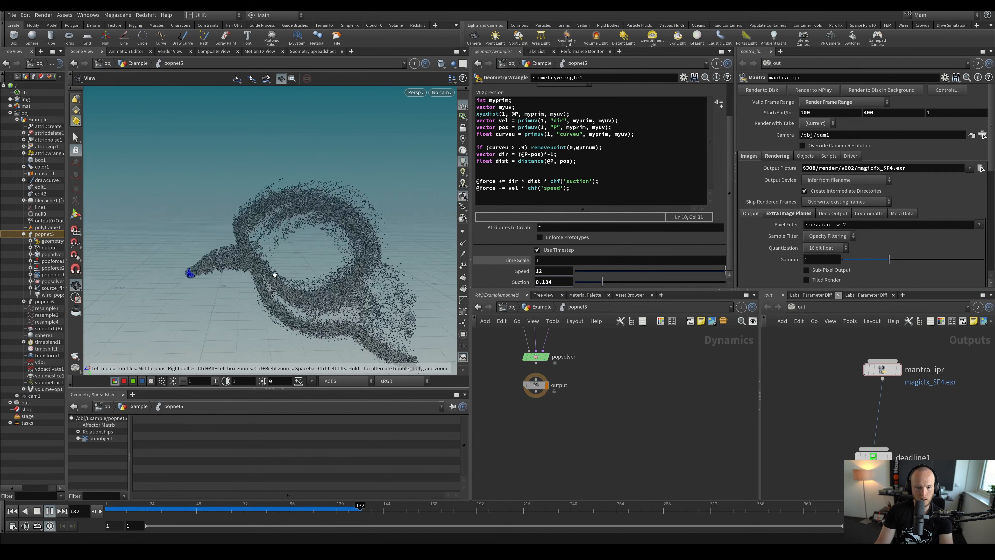
Set geometrywrangle1's Suction to 0.627, replay the simulation from the start, and inspect the particle stream from several angles
left_click_drag(602, 281, 627, 280)
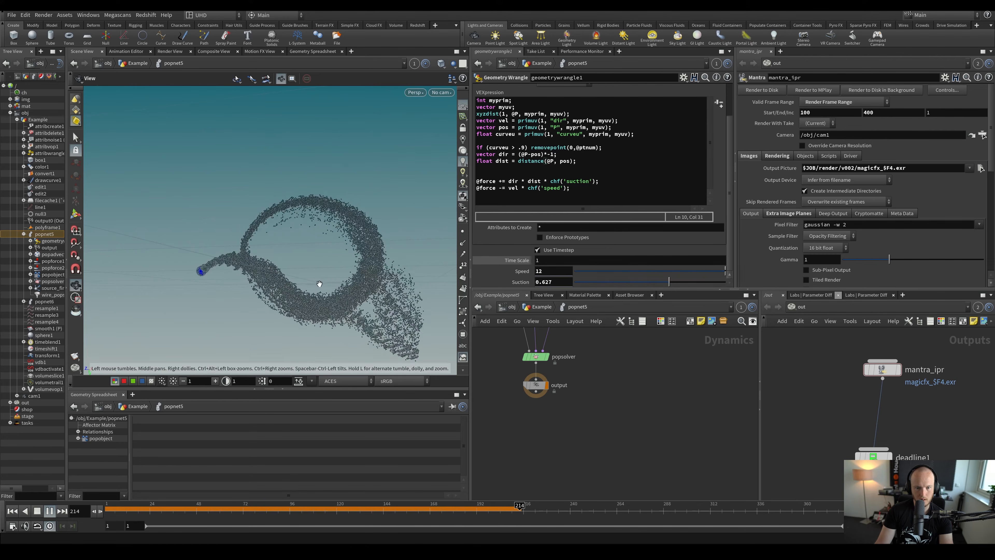
left_click_drag(107, 514, 200, 518)
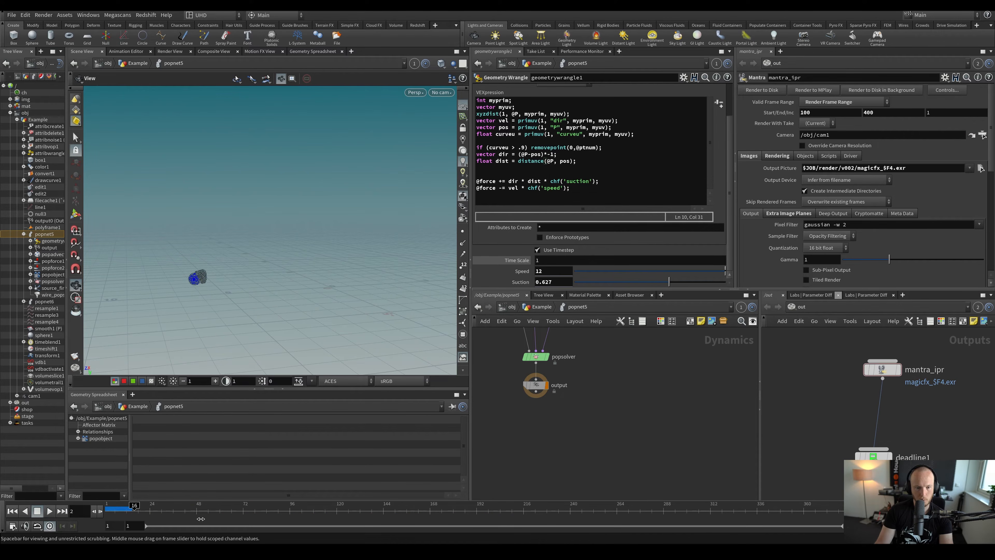
key("Up")
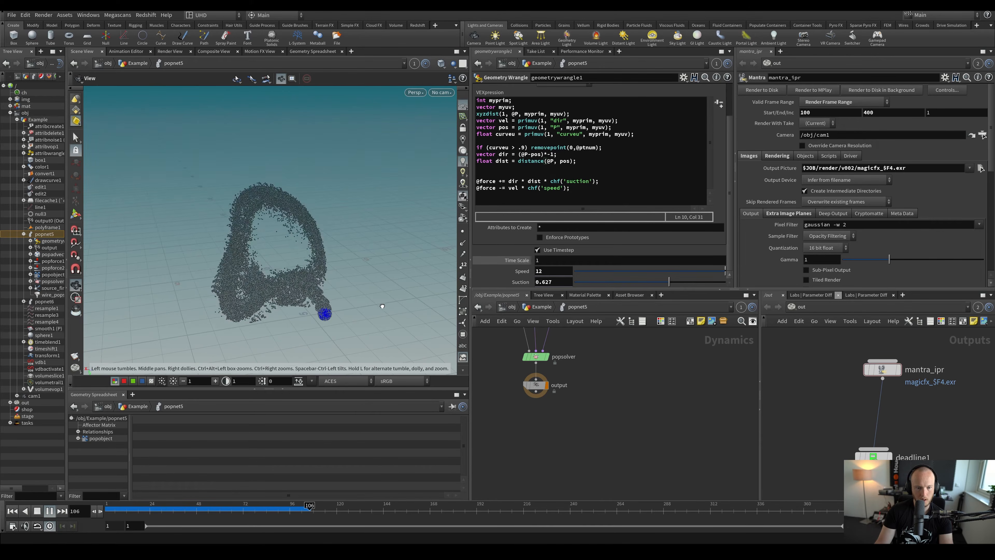
left_click_drag(383, 306, 210, 268)
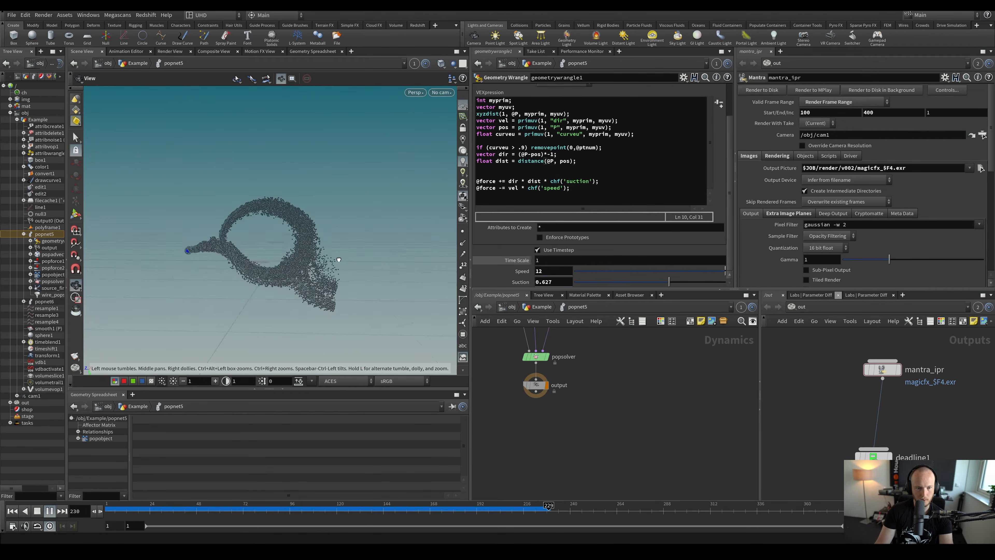
left_click_drag(395, 287, 251, 283)
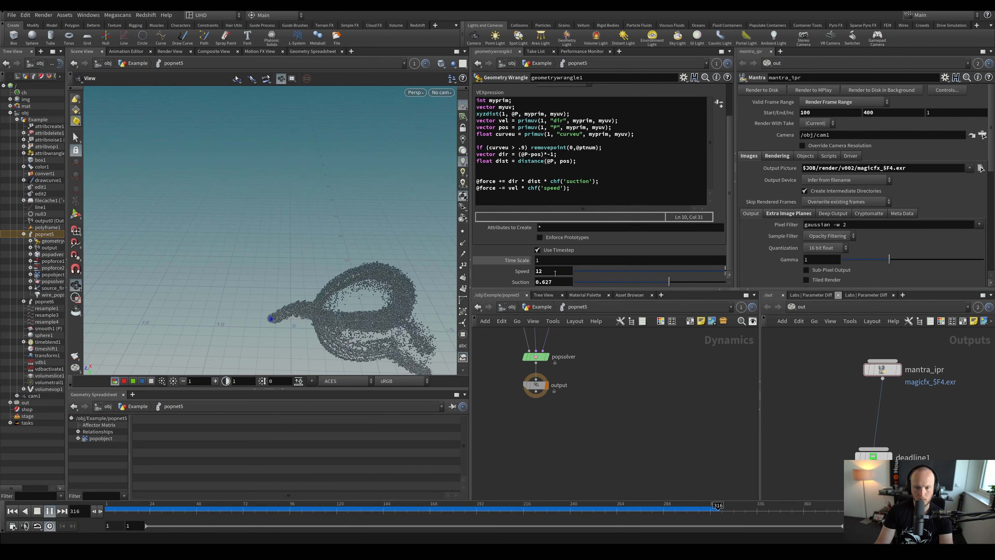
Set geometrywrangle1's Speed to 57, replay the simulation, and return to frame 1
middle_click_drag(550, 271, 725, 267)
left_click_drag(130, 510, 61, 511)
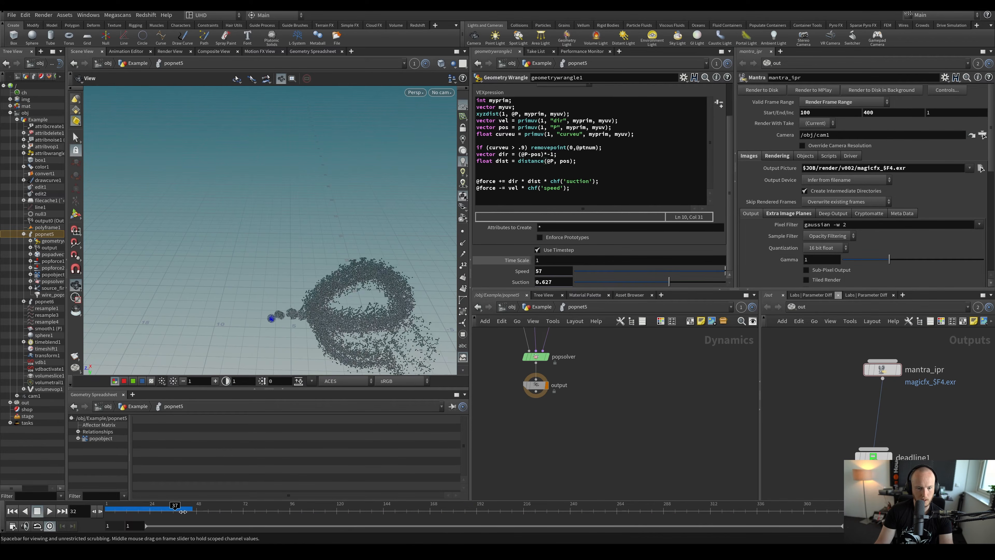
left_click_drag(313, 345, 324, 285)
middle_click_drag(325, 284, 218, 202)
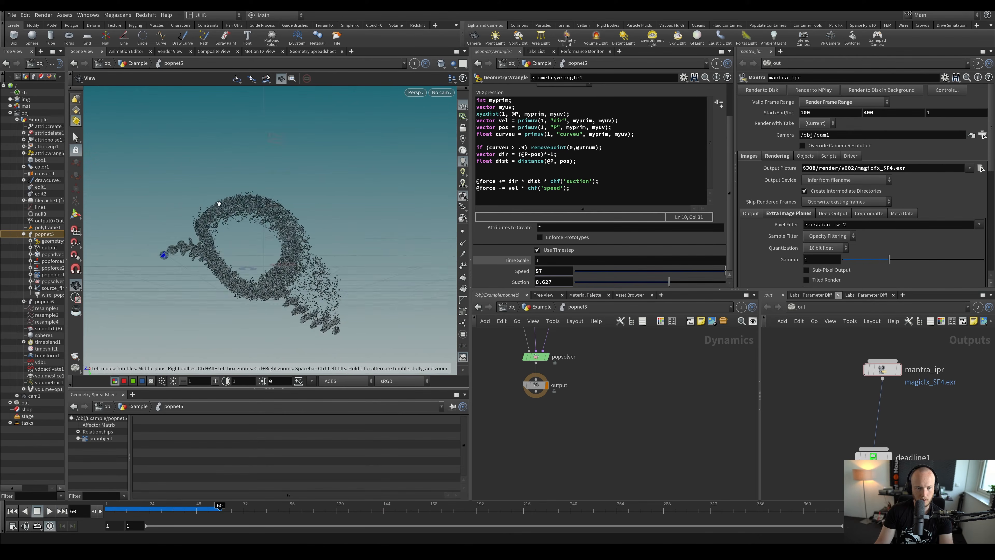
left_click_drag(218, 202, 200, 205)
key("Up")
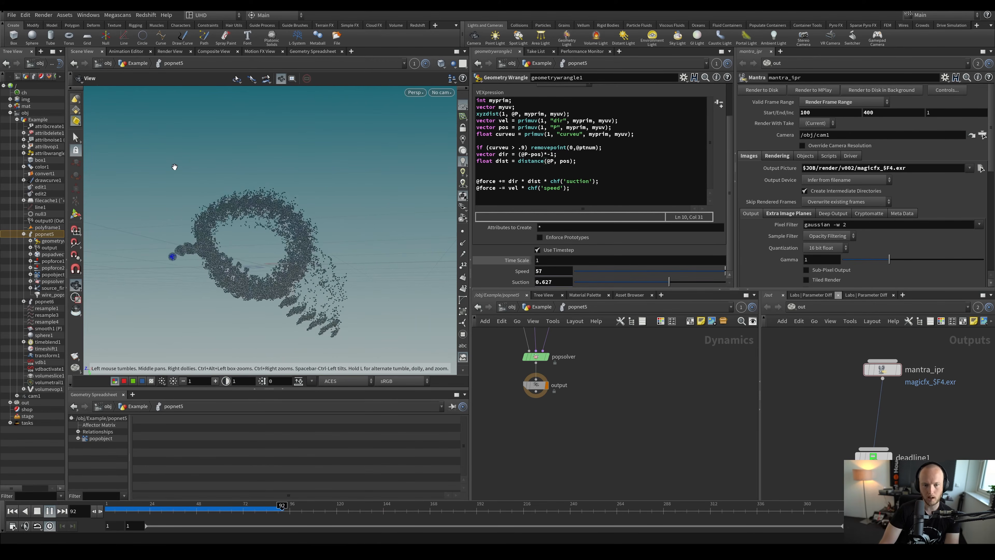
key("ctrl+Up")
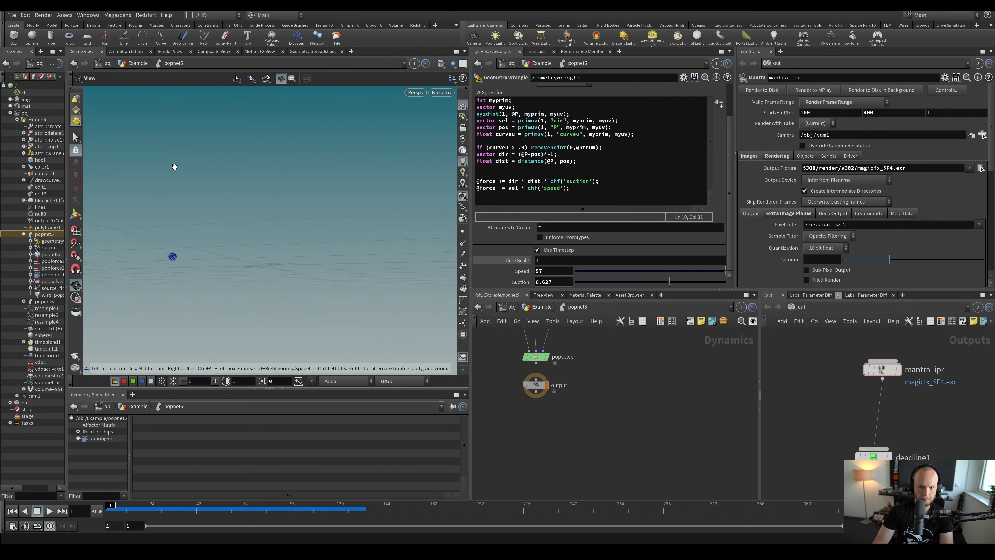
Review geometrywrangle1's VEX code, go back up to the Example network, display popnet6, and return to frame 1
scroll(596, 215, "up", 3)
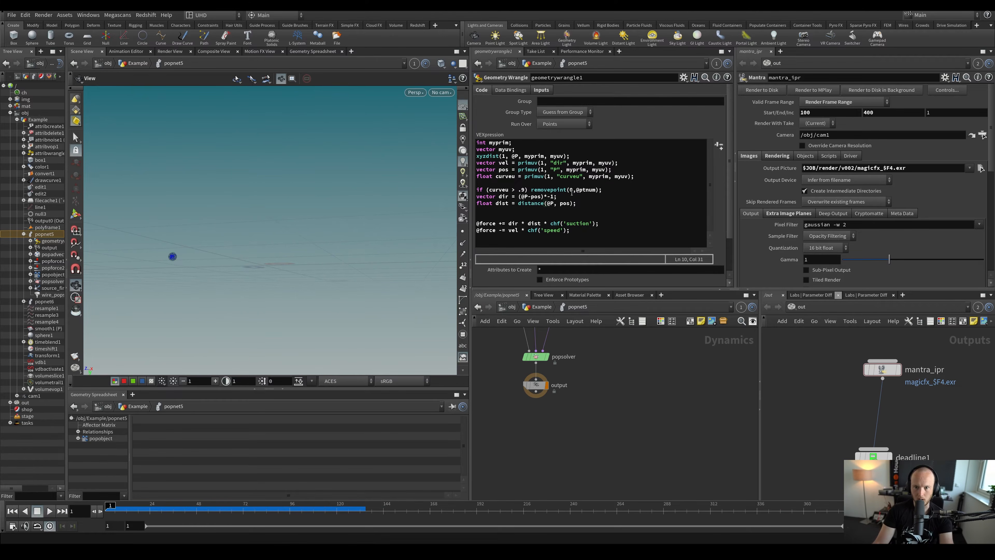
scroll(596, 215, "down", 3)
middle_click_drag(569, 371, 568, 407)
key("u")
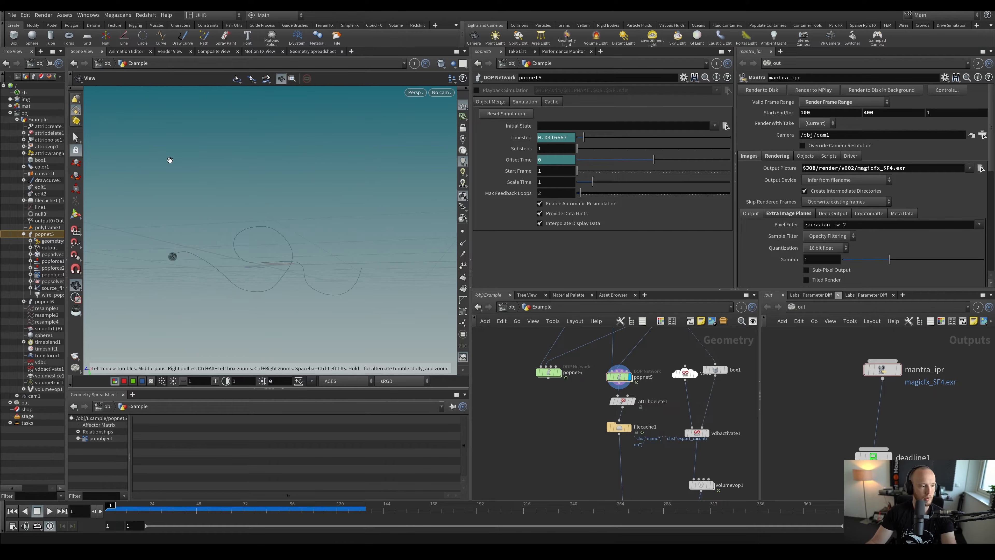
scroll(572, 401, "up", 2)
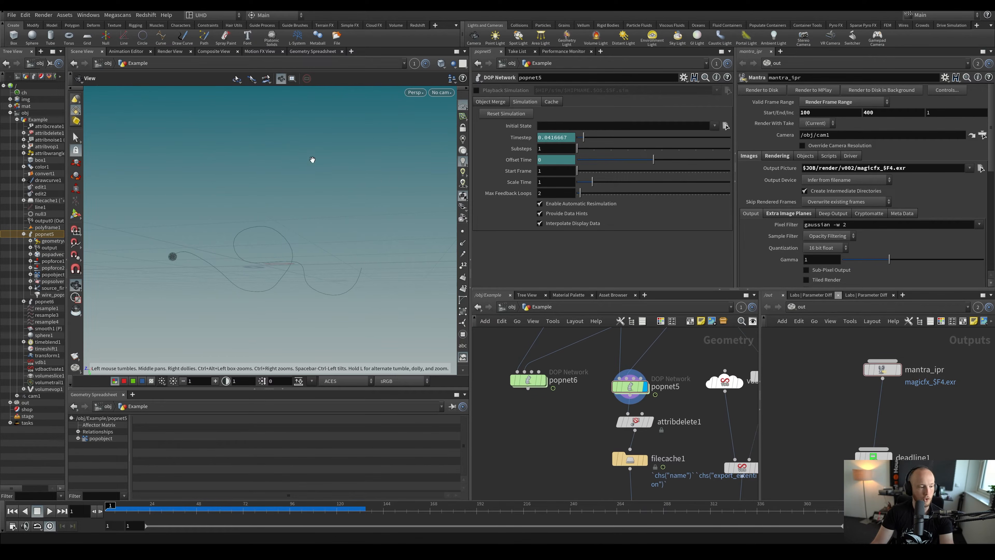
scroll(530, 425, "down", 3)
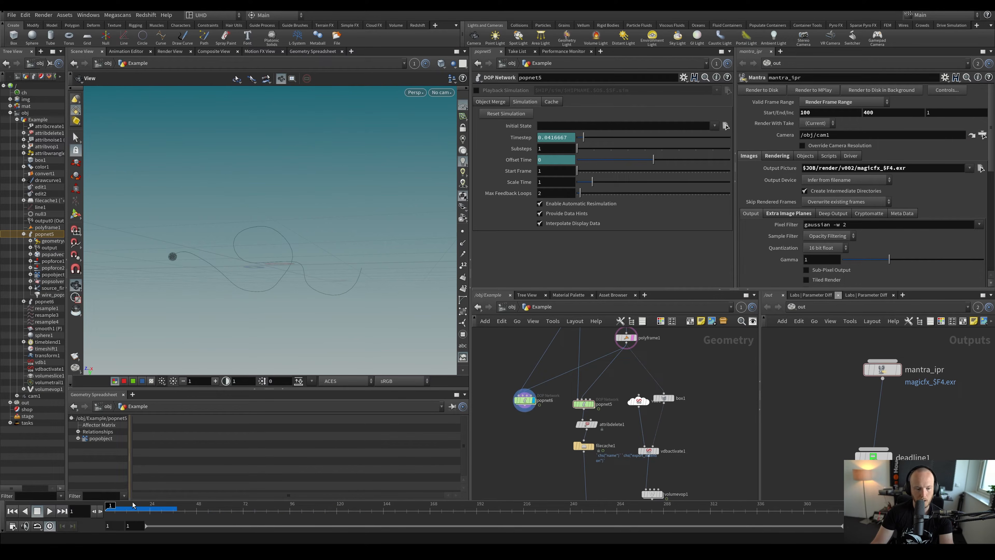
left_click_drag(133, 506, 106, 508)
Go up to the object level and add a Geometry node named curveforce below the Example object
middle_click_drag(525, 468, 567, 438)
key("u")
key("Tab")
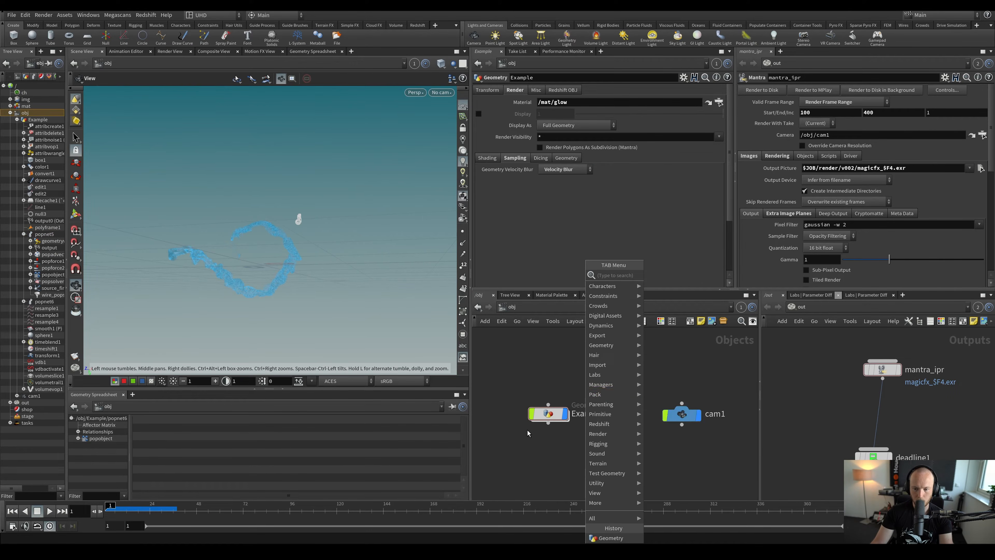
left_click(527, 432)
middle_click_drag(582, 485, 559, 430)
key("Tab")
type("geo")
key("Return")
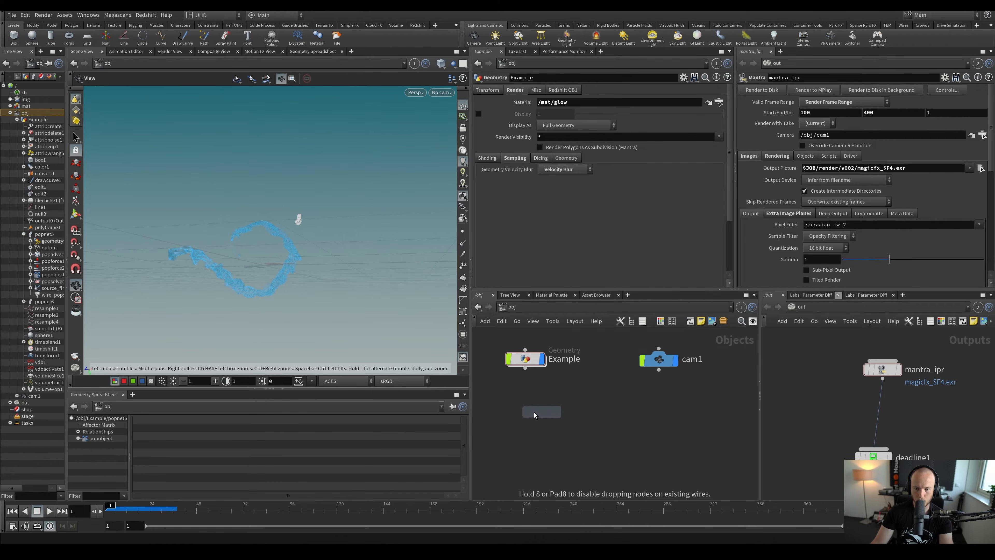
left_click(535, 415)
double_click(569, 414)
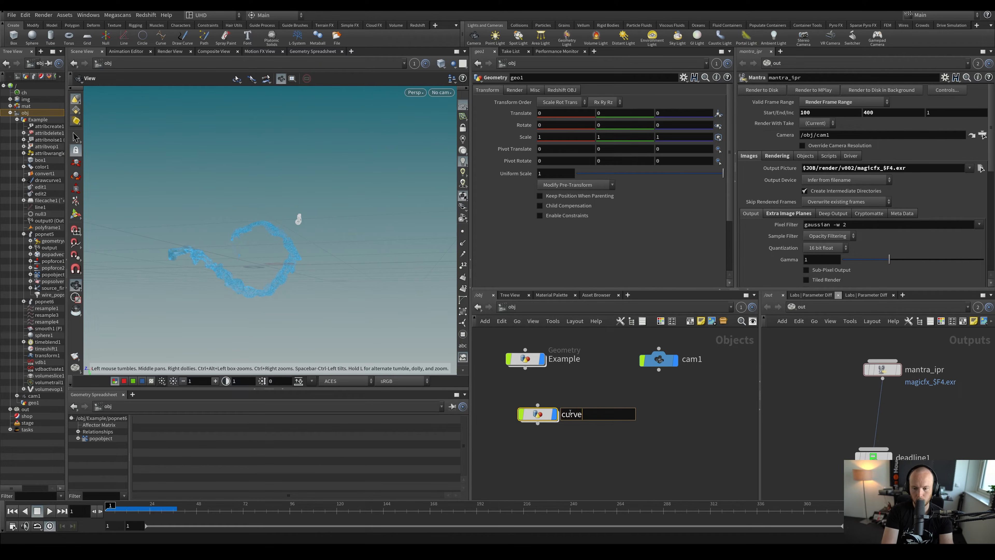
type("curveforce")
key("Return")
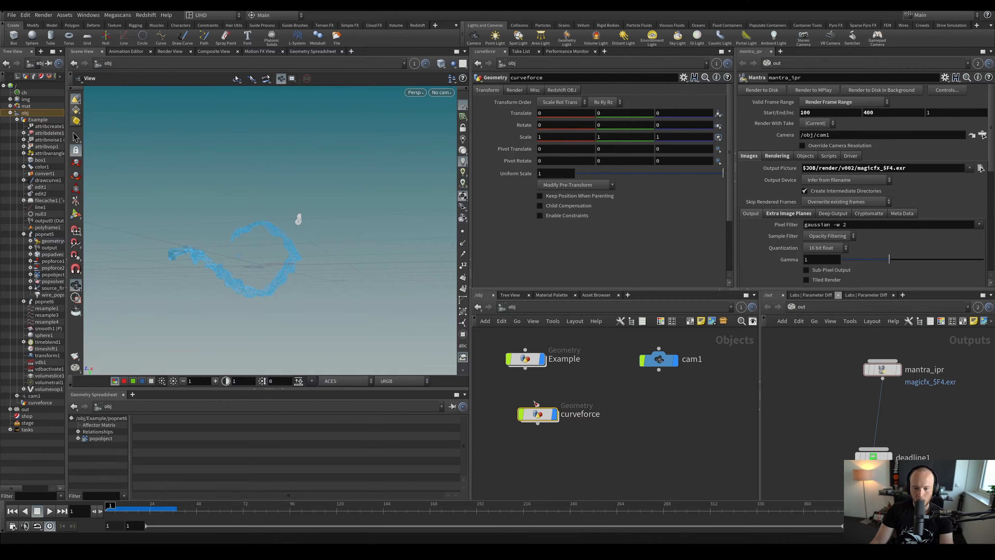
Enter the empty curveforce network and save the scene file
left_click_drag(543, 415, 535, 415)
double_click(533, 414)
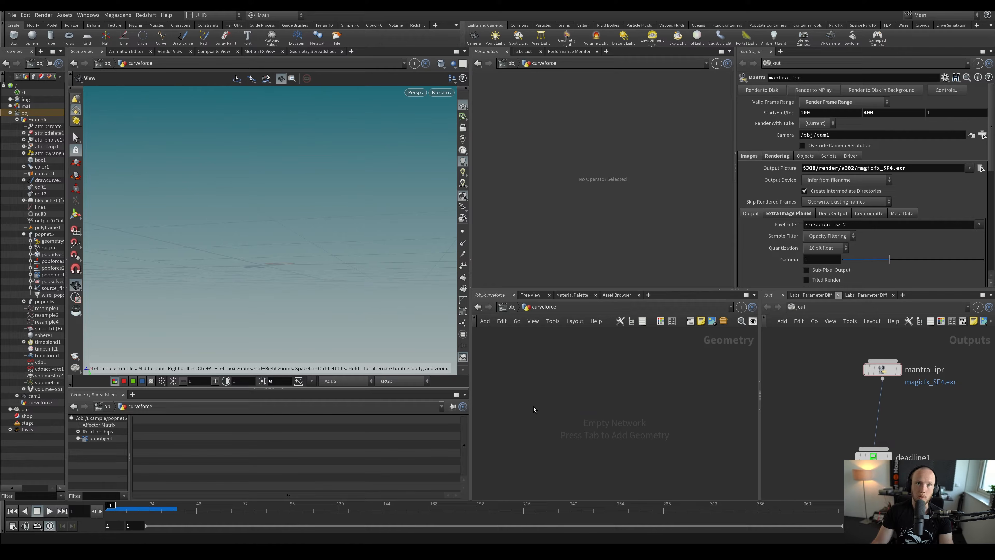
key("ctrl+s")
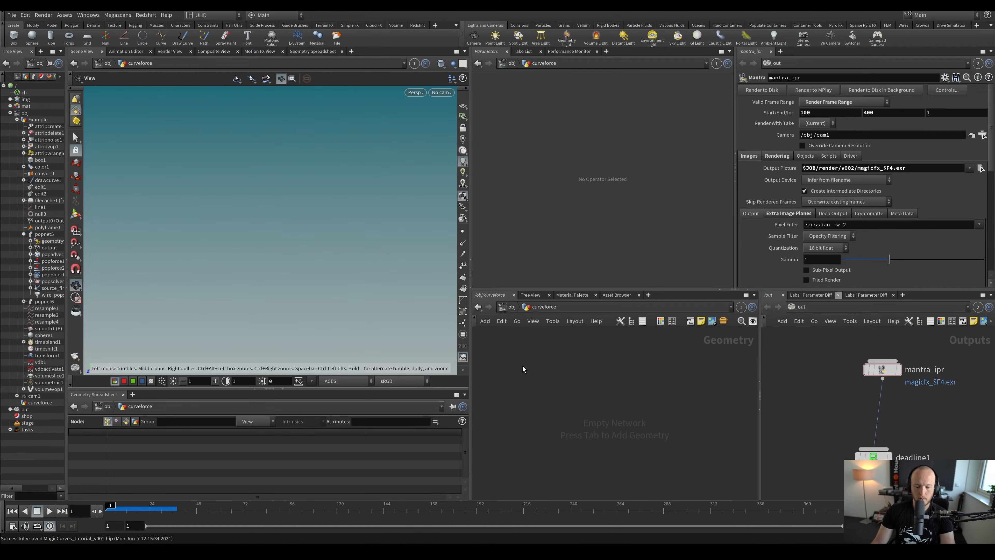
Add a Sphere node in the curveforce network with Primitive Type Polygon and Frequency 8
key("Tab")
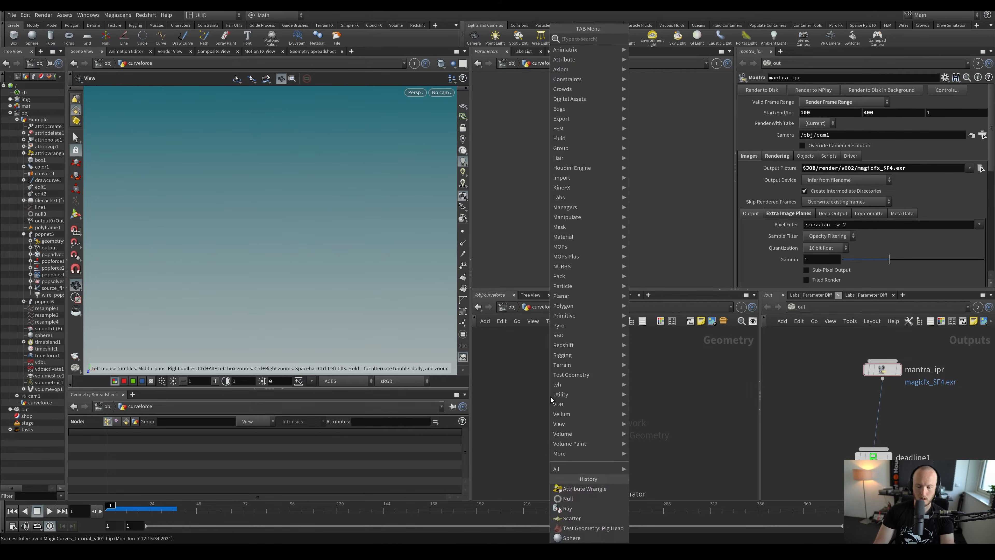
type("sph")
key("Return")
key("Return")
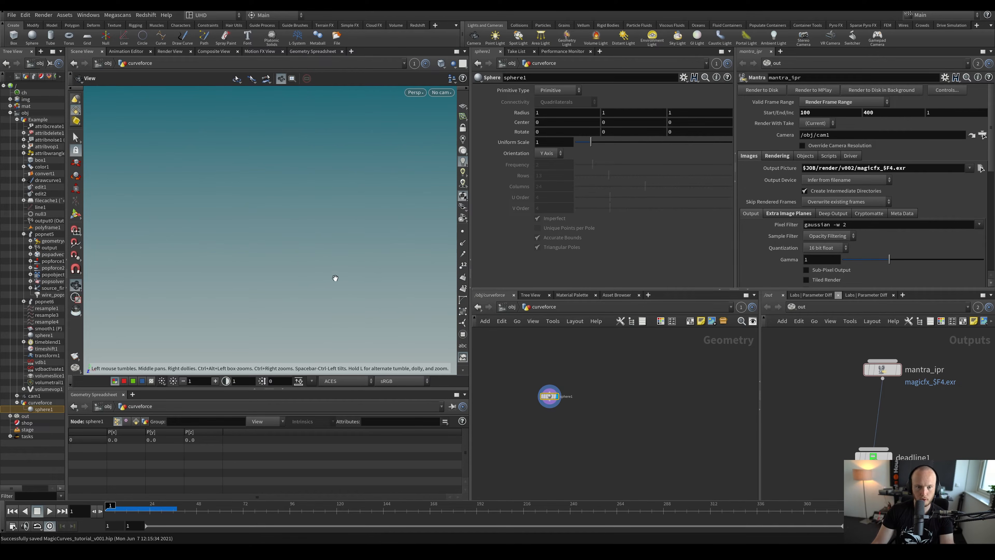
left_click(556, 90)
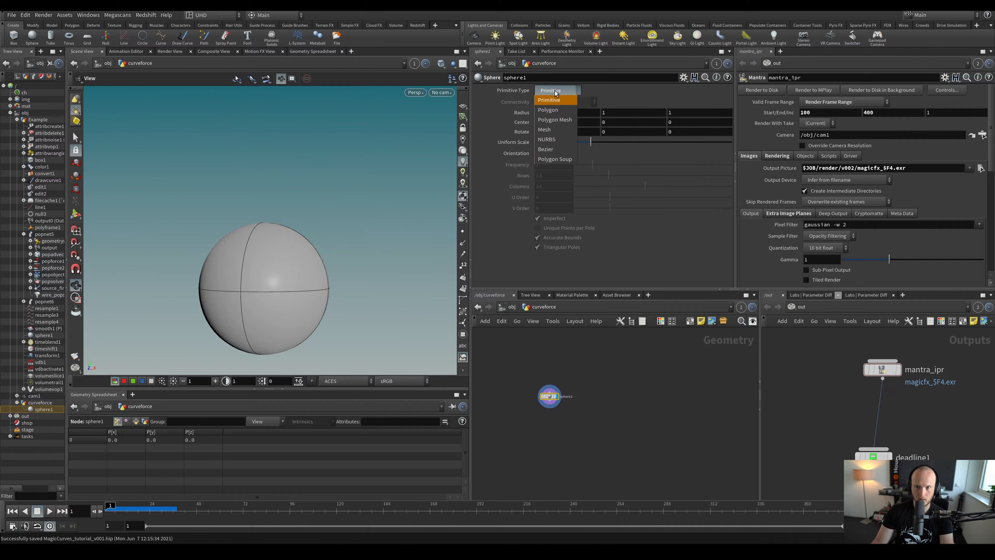
left_click(548, 110)
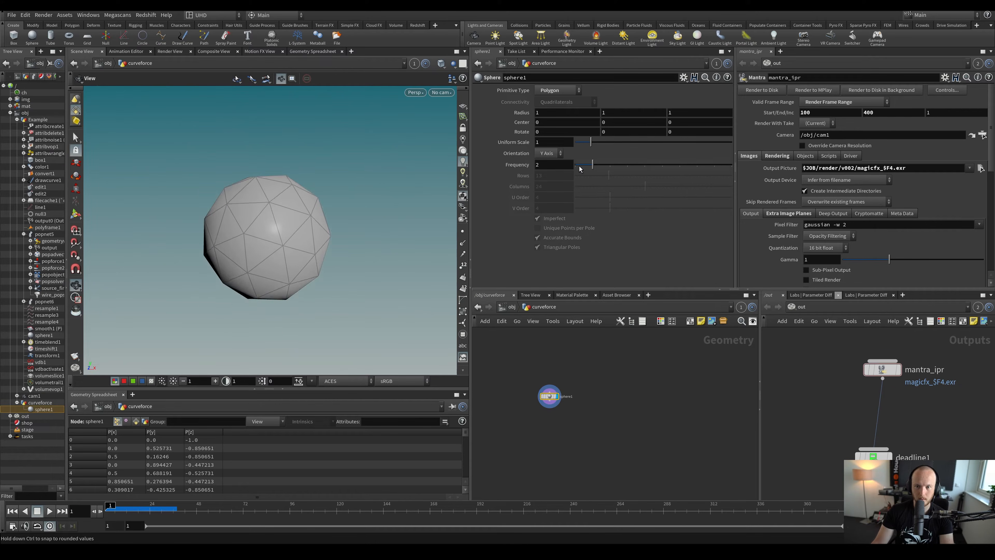
left_click_drag(580, 169, 697, 166)
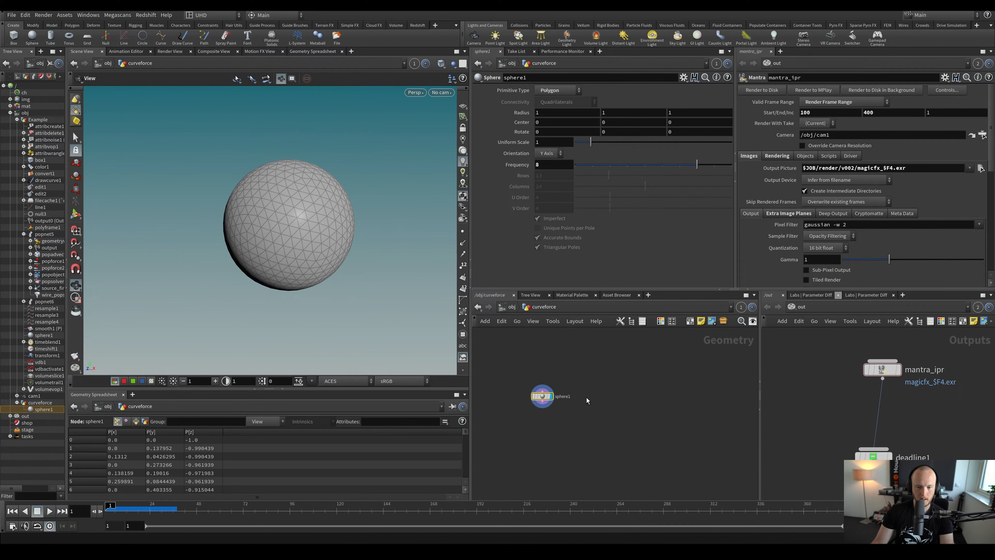
Add a Pig Head test geometry beside the sphere, display it, set its Uniform Scale to 2.15, and turn off Add Shader
scroll(576, 405, "up", 3)
key("Tab")
type("pig")
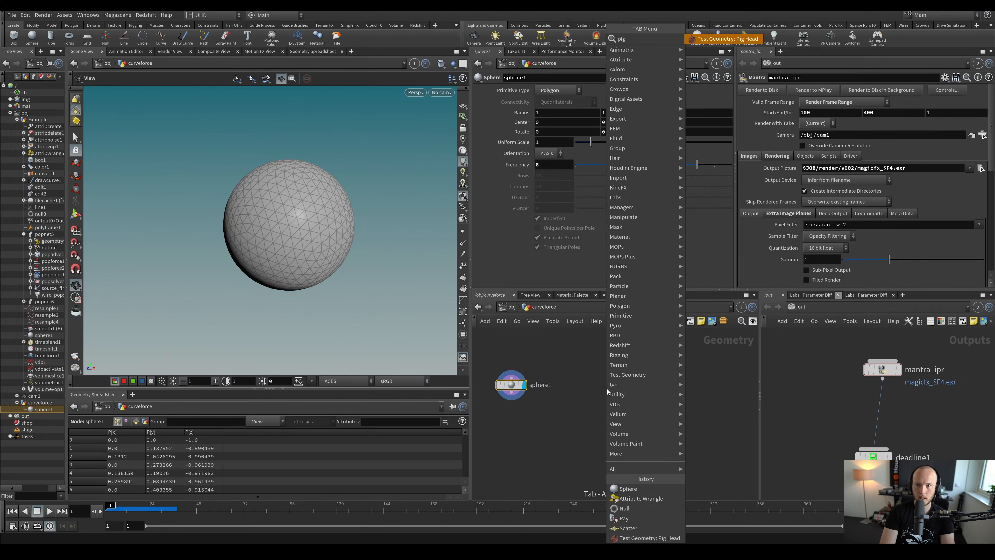
key("Return")
left_click(607, 390)
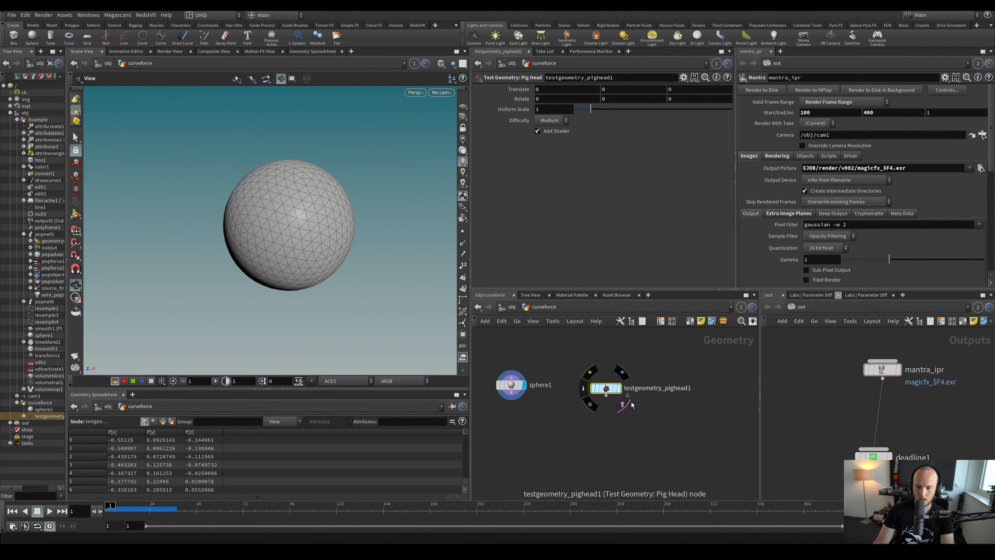
left_click(618, 388)
left_click_drag(590, 109, 610, 115)
left_click(537, 131)
left_click_drag(316, 171, 297, 212)
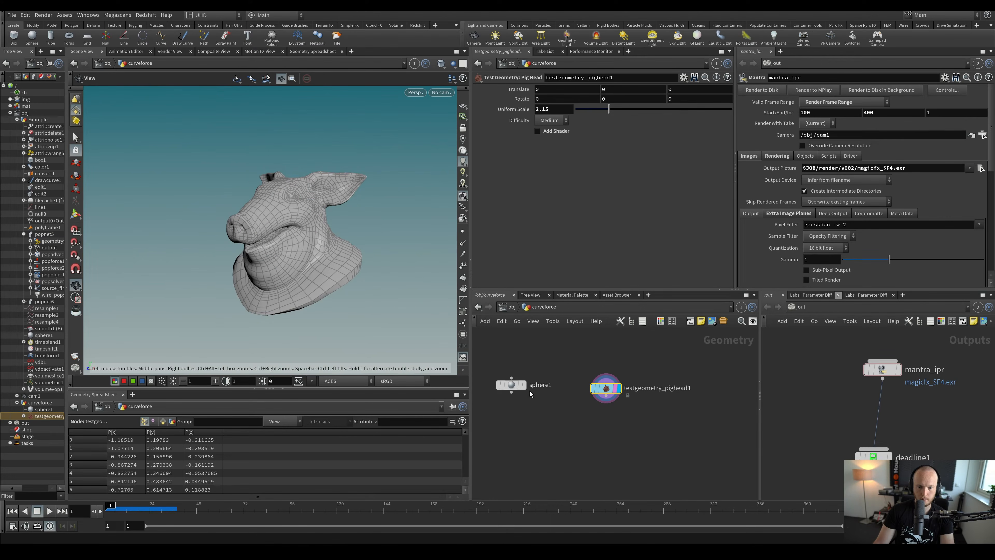
Display the sphere, attach a Scatter node below it, and set its Force Total Count to 63
left_click(511, 391)
left_click(523, 380)
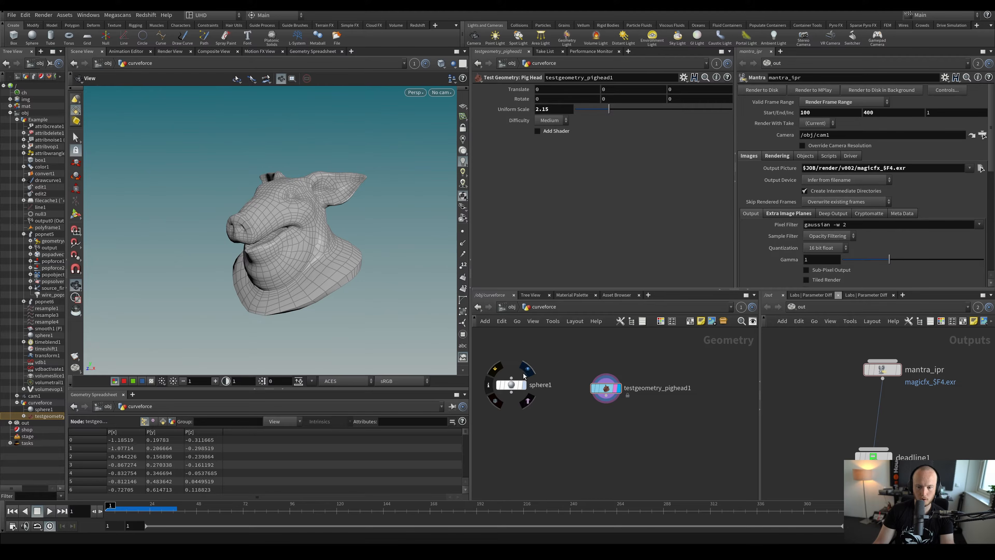
left_click(527, 369)
key("Tab")
type("s")
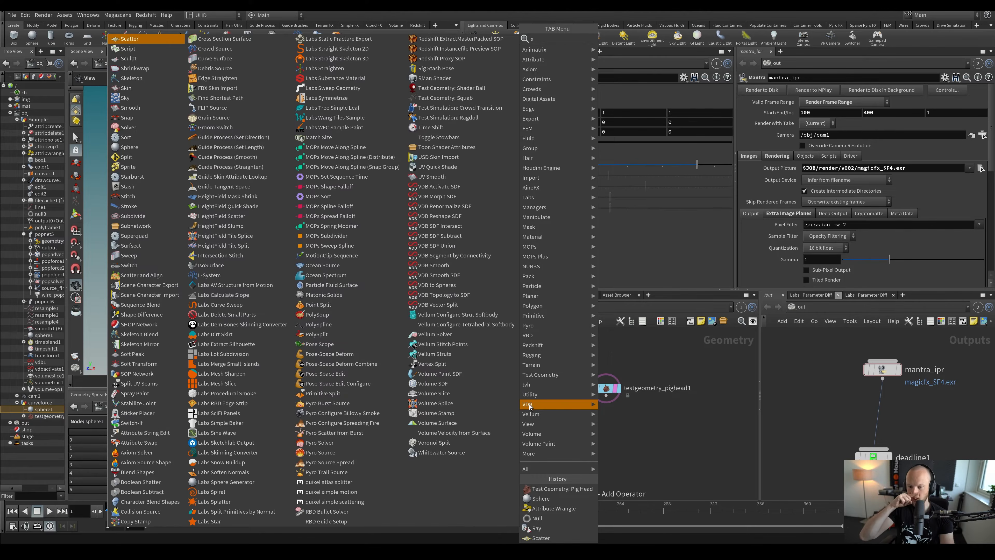
key("Return")
left_click(511, 415)
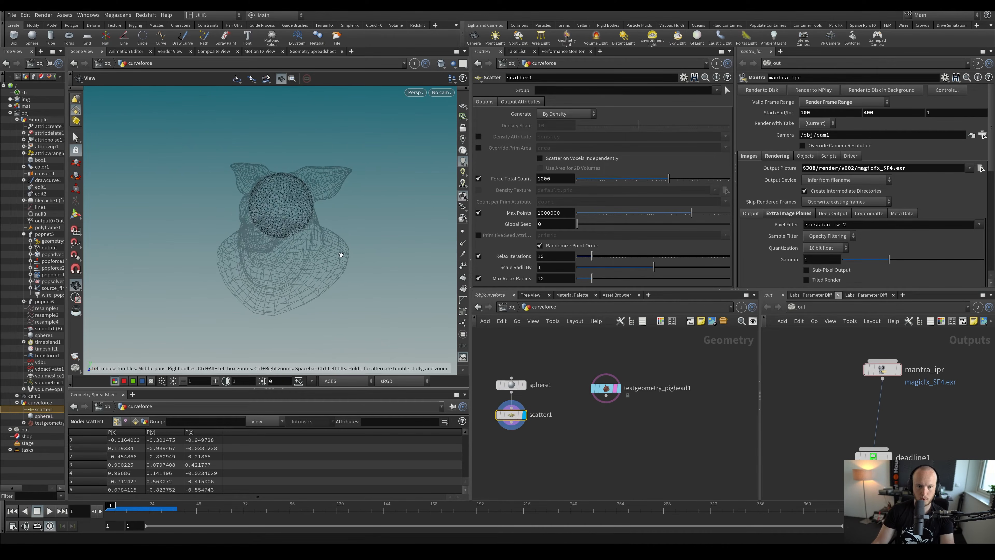
left_click_drag(341, 254, 339, 253)
left_click_drag(644, 180, 631, 179)
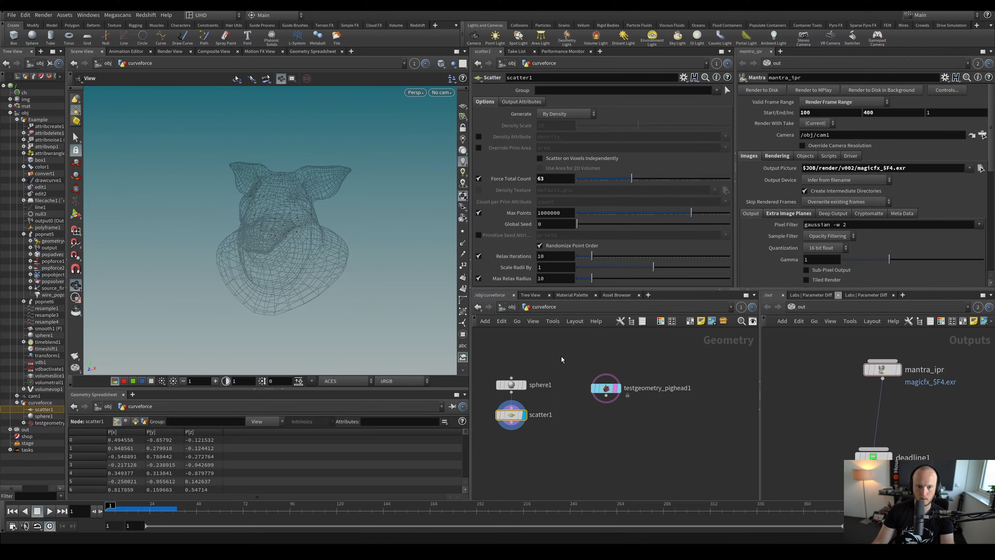
Add a Ray node fed by scatter1 and the pig head, display it, and set its Method to Minimum Distance
middle_click_drag(561, 359, 568, 339)
key("Tab")
type("line")
key("Return")
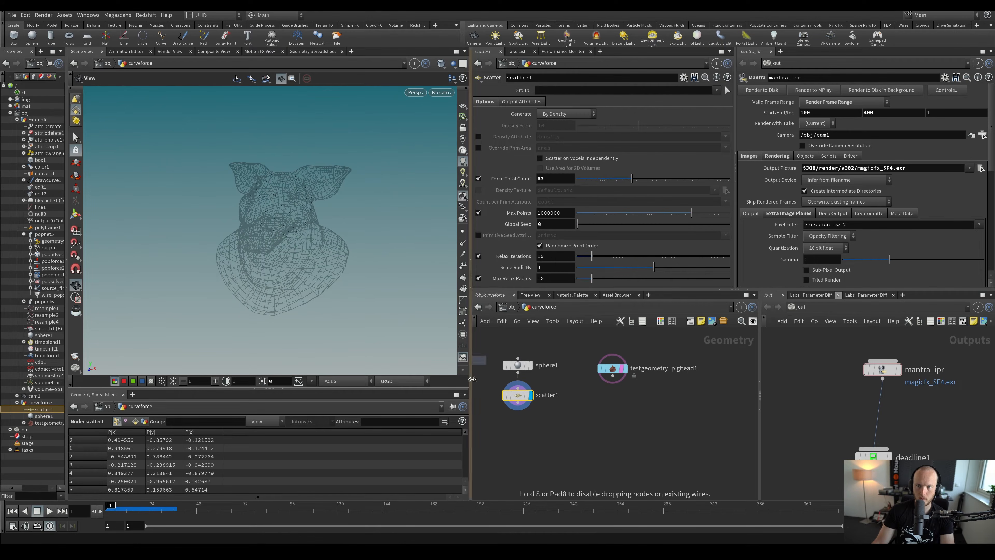
left_click(517, 443)
left_click(523, 436)
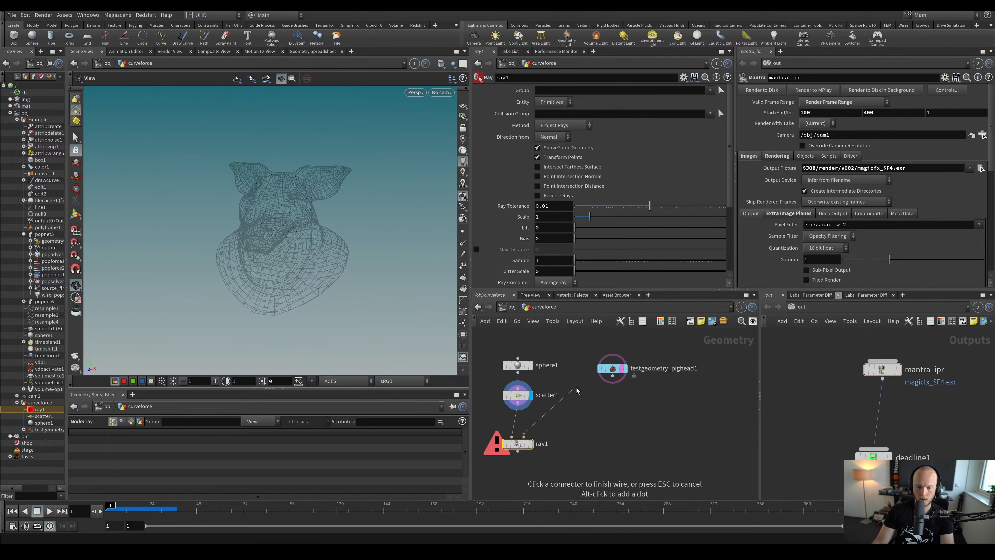
left_click(613, 375)
left_click(531, 443)
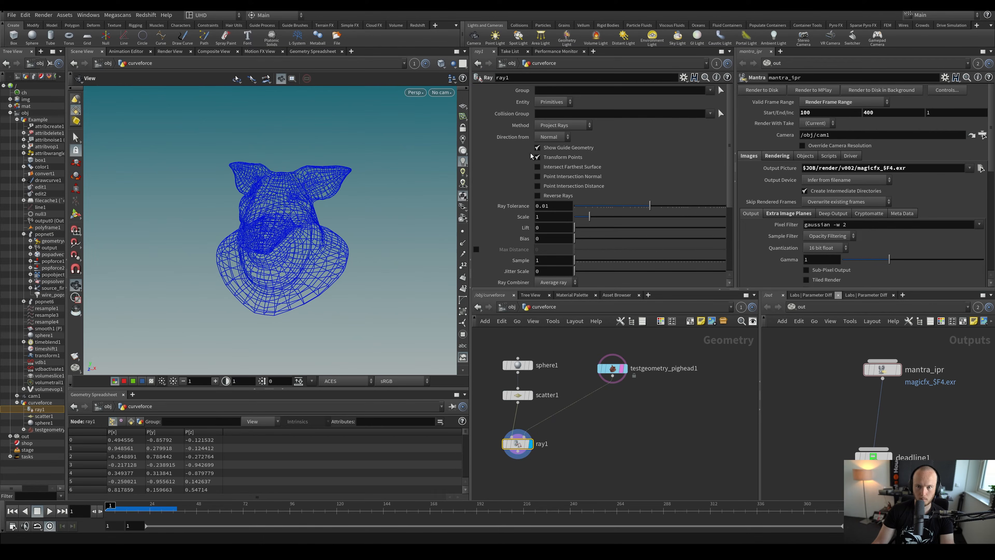
left_click(558, 126)
left_click(561, 135)
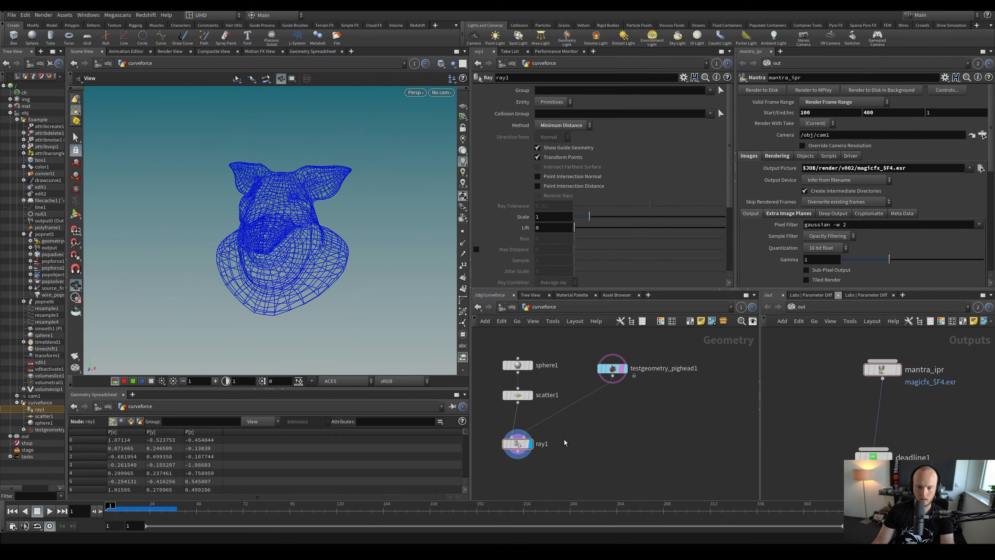
Attach a Null node below ray1 and display it
mouse_move(628, 383)
middle_mouse_down()
mouse_move(635, 340)
mouse_move(633, 365)
middle_mouse_up()
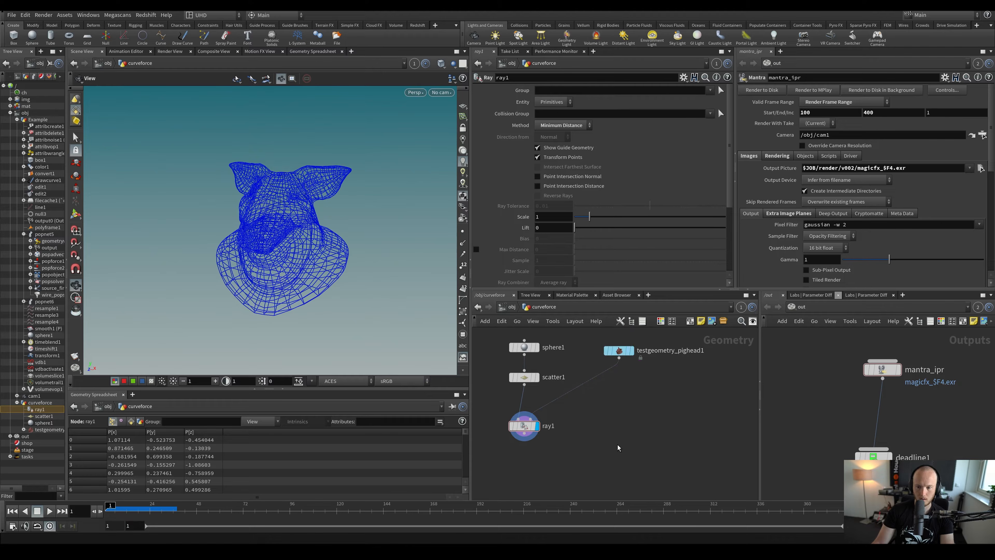
middle_click_drag(545, 467, 594, 442)
scroll(594, 442, "down", 2)
key("Tab")
type("null")
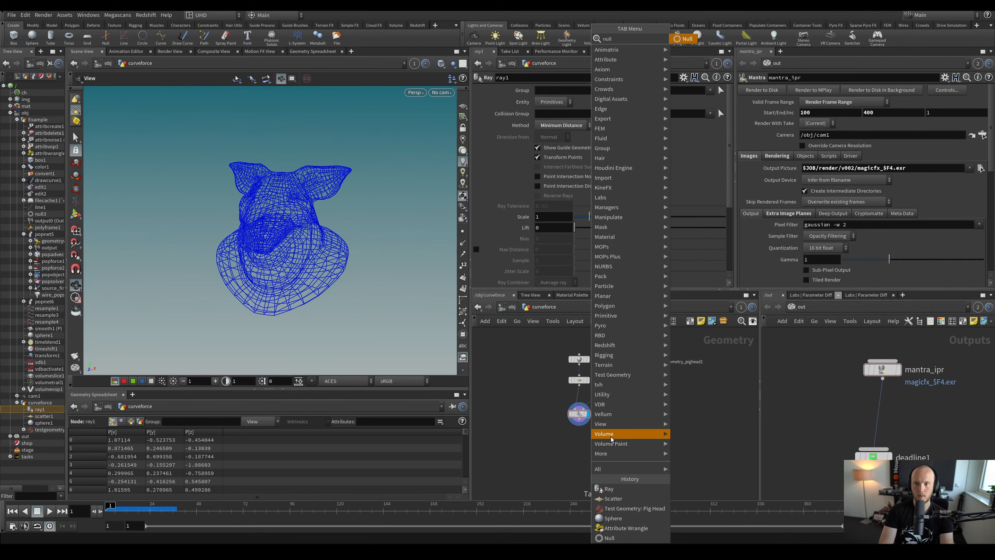
key("Return")
left_click(611, 436)
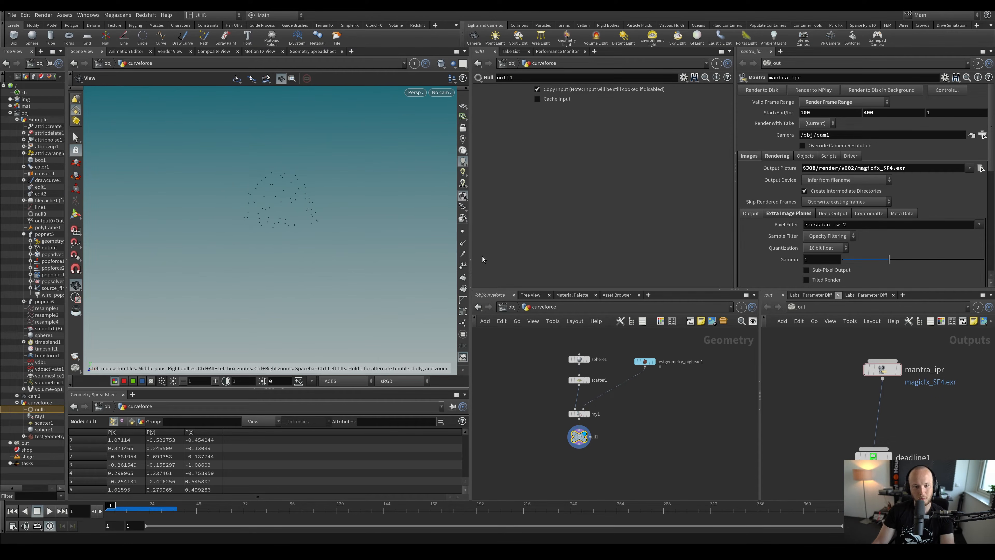
Template the pig head and examine the null's points against it, along with the Scatter and Ray settings
scroll(547, 367, "up", 1)
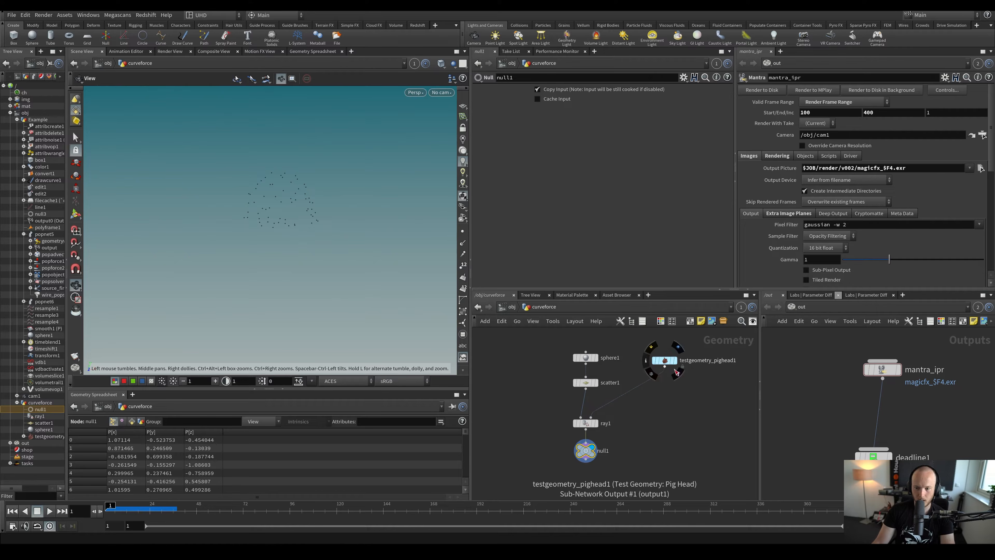
left_click(679, 375)
mouse_move(341, 258)
left_mouse_down()
mouse_move(373, 260)
mouse_move(349, 246)
left_mouse_up()
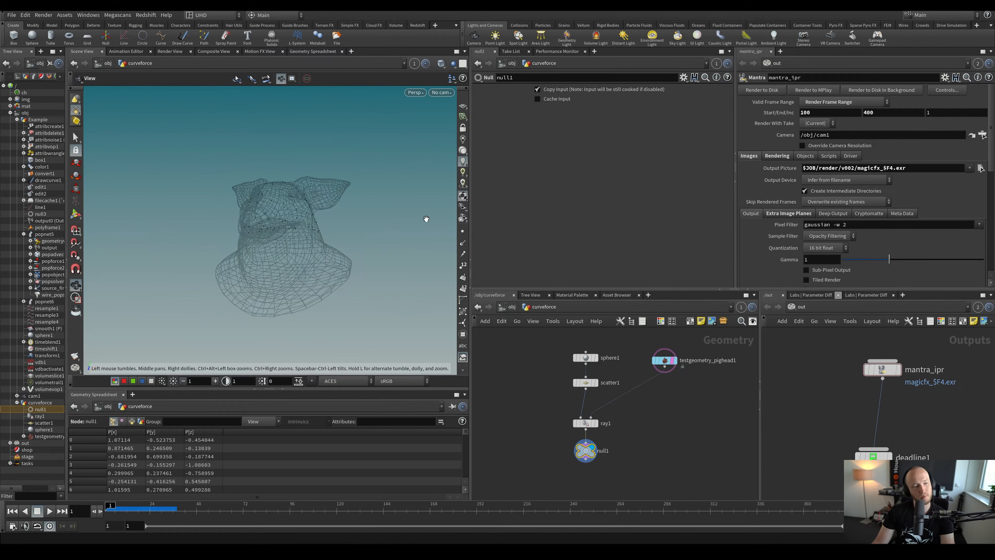
left_click_drag(427, 218, 300, 242)
scroll(300, 242, "up", 4)
middle_click_drag(552, 411, 537, 353)
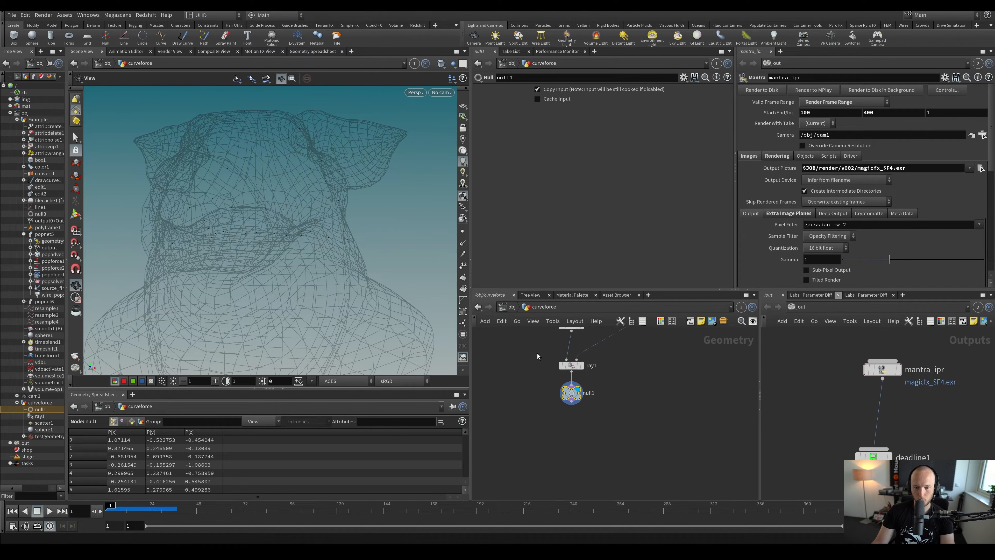
left_click(570, 365)
left_click_drag(344, 236, 424, 235)
middle_click_drag(555, 378, 547, 406)
left_click(566, 352)
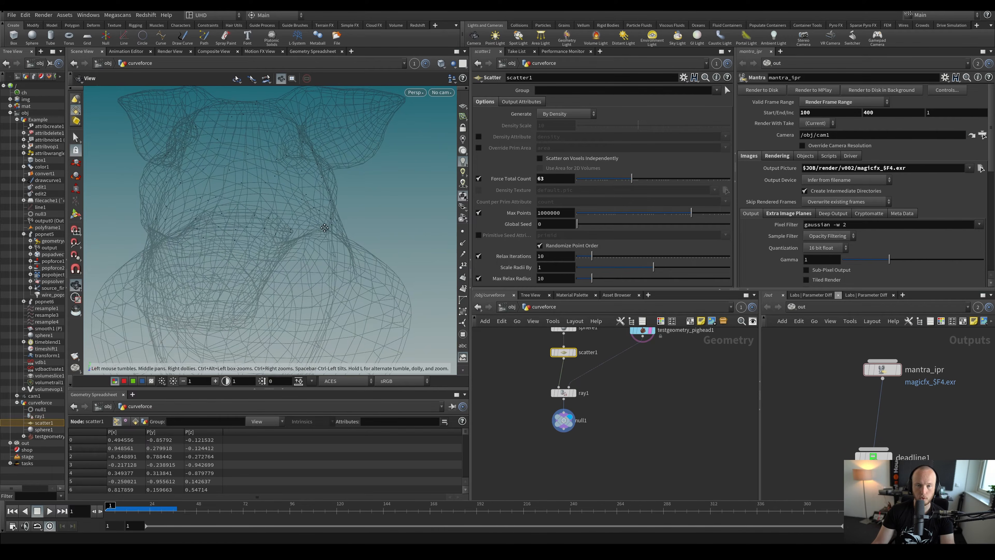
middle_click_drag(331, 220, 336, 247)
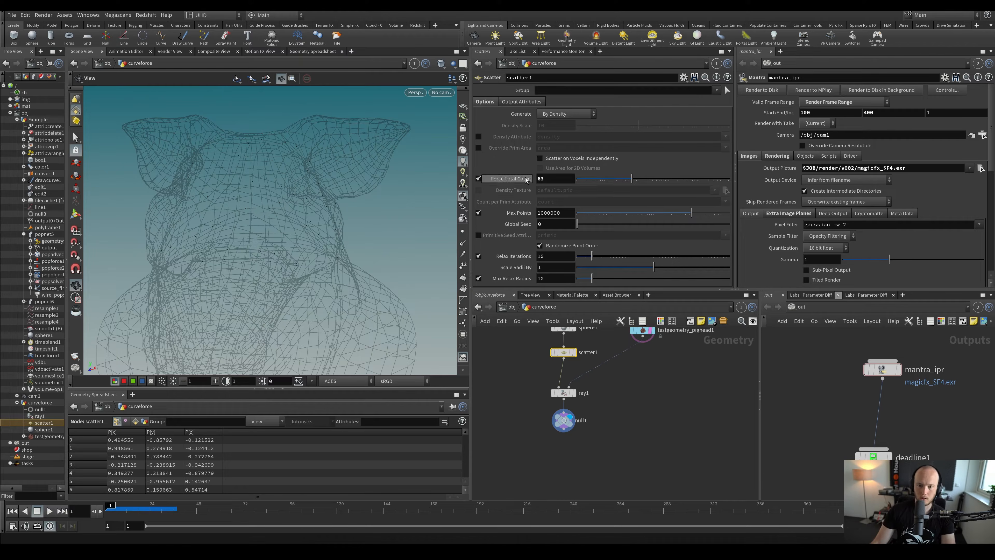
left_click(561, 393)
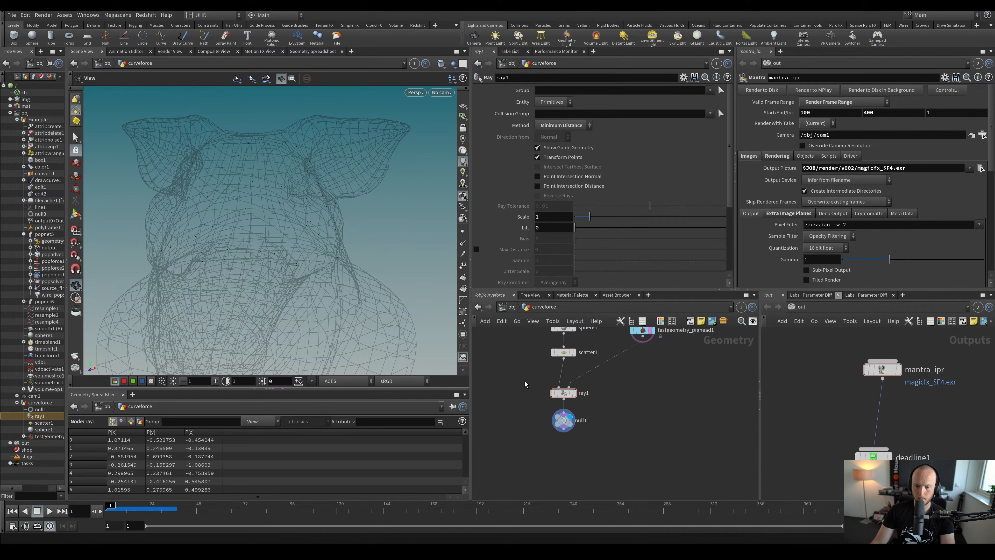
Replace the Ray node with an Attribute Wrangle between scatter1 and the null, wiring the pig head into its second input
middle_click_drag(525, 381, 538, 413)
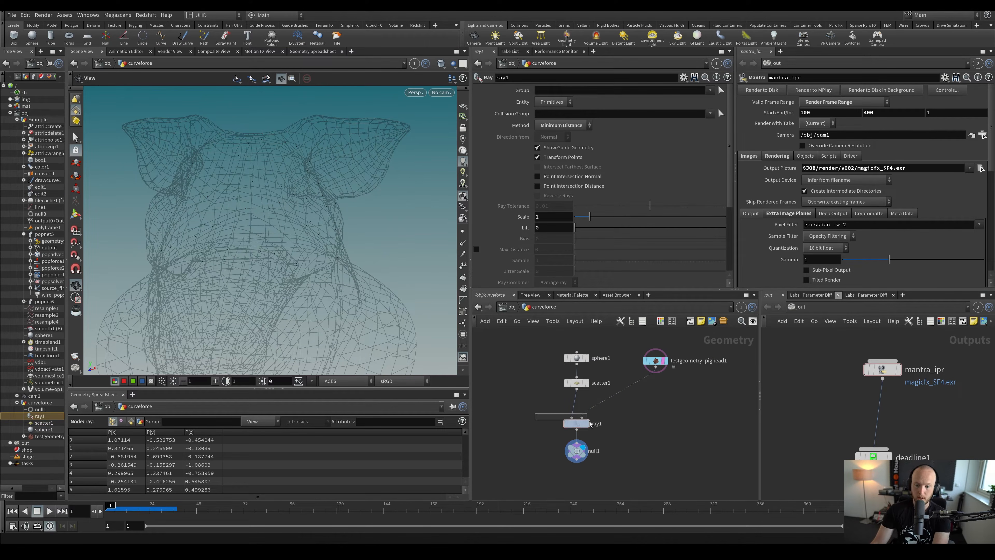
key("Delete")
scroll(587, 418, "up", 2)
key("Tab")
type("pop")
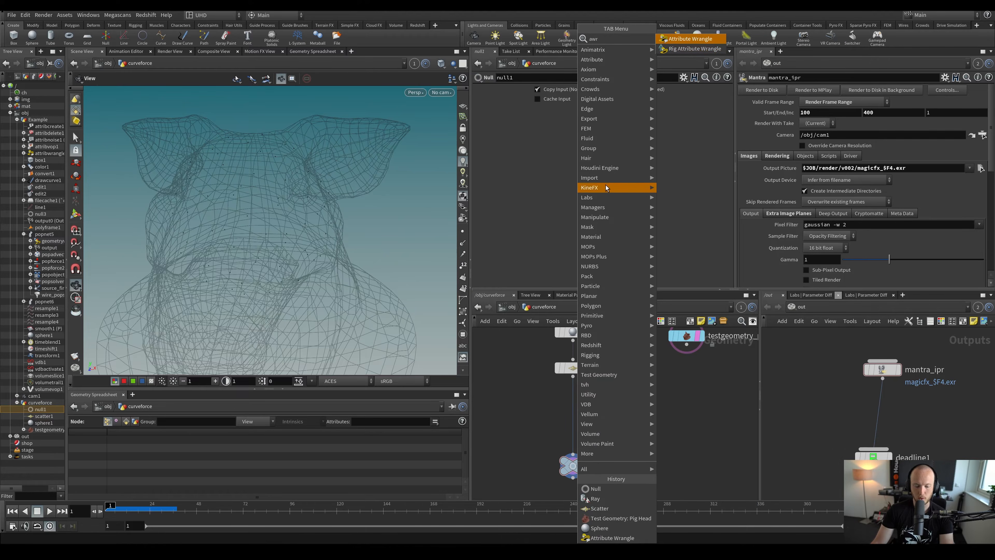
left_click(682, 39)
left_click(572, 423)
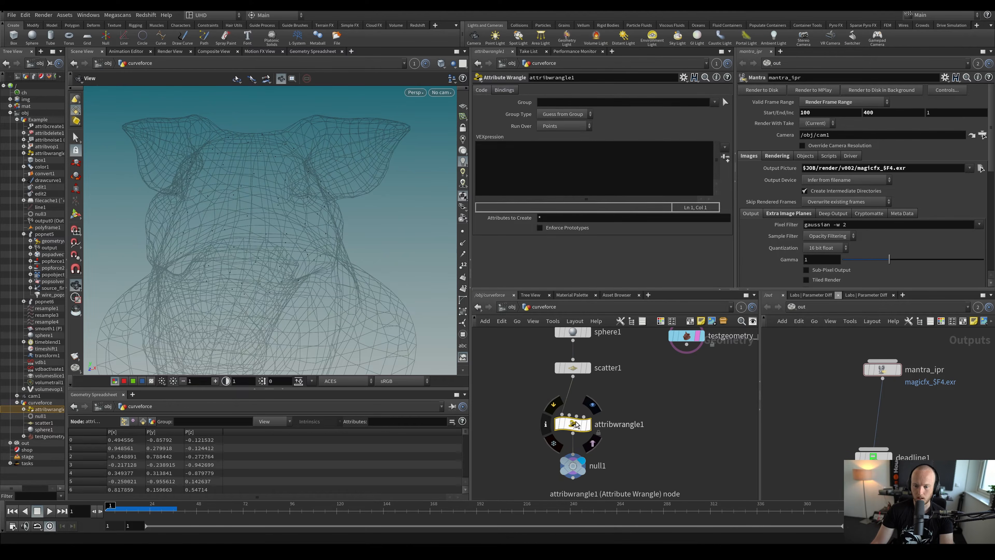
left_click(572, 414)
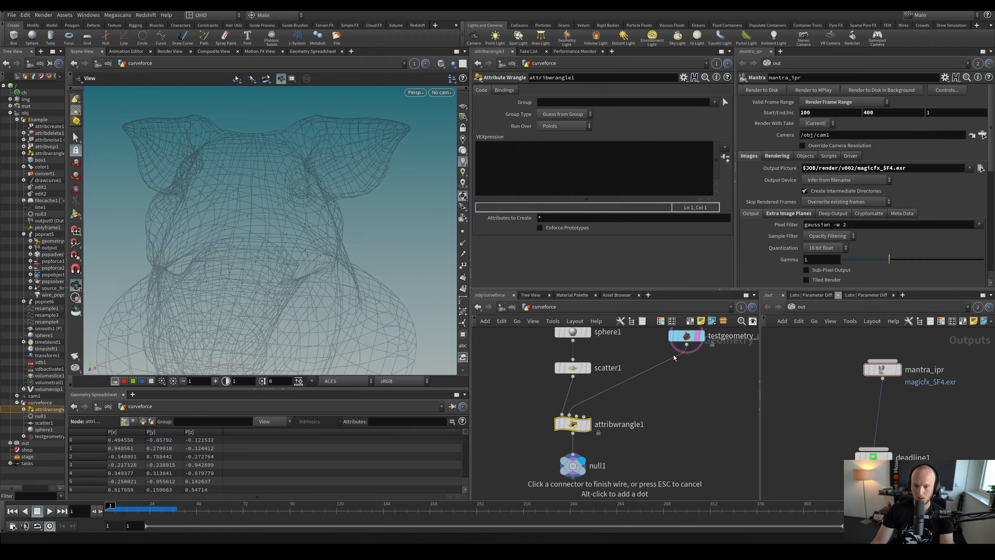
left_click(686, 344)
Write the wrangle's VEXpression as v@P = minpos(1, @P); to snap the scattered points onto the pig head
left_click(592, 190)
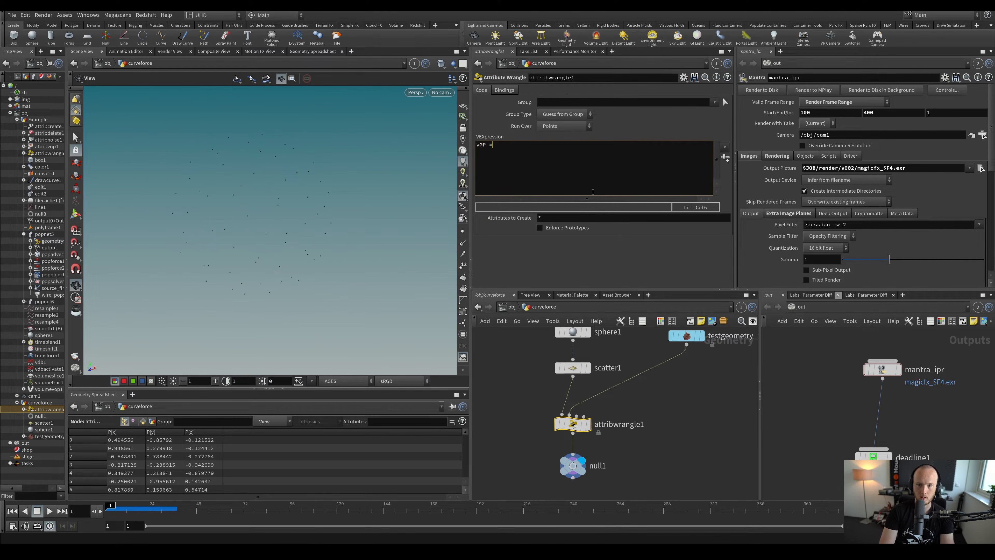
type("v@P = minpoi")
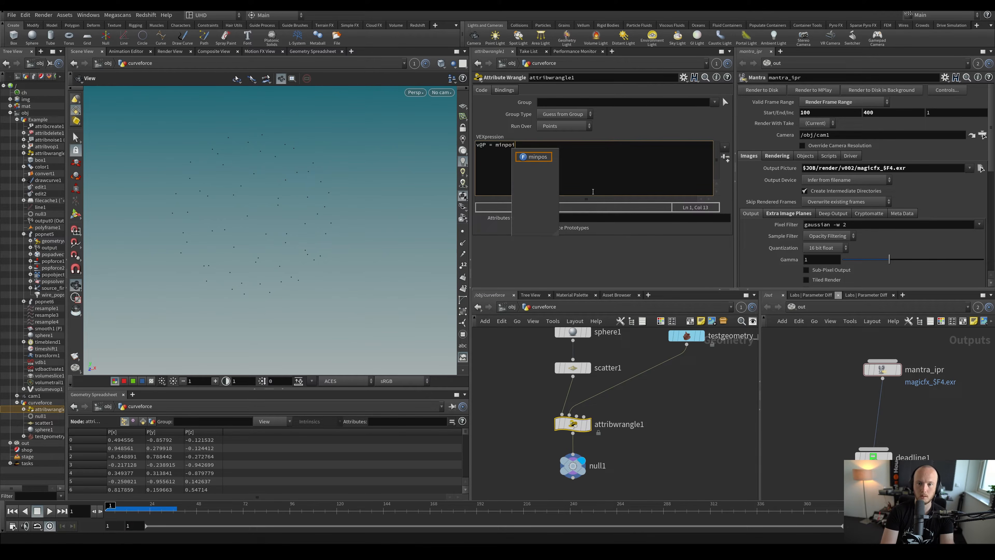
key("Return")
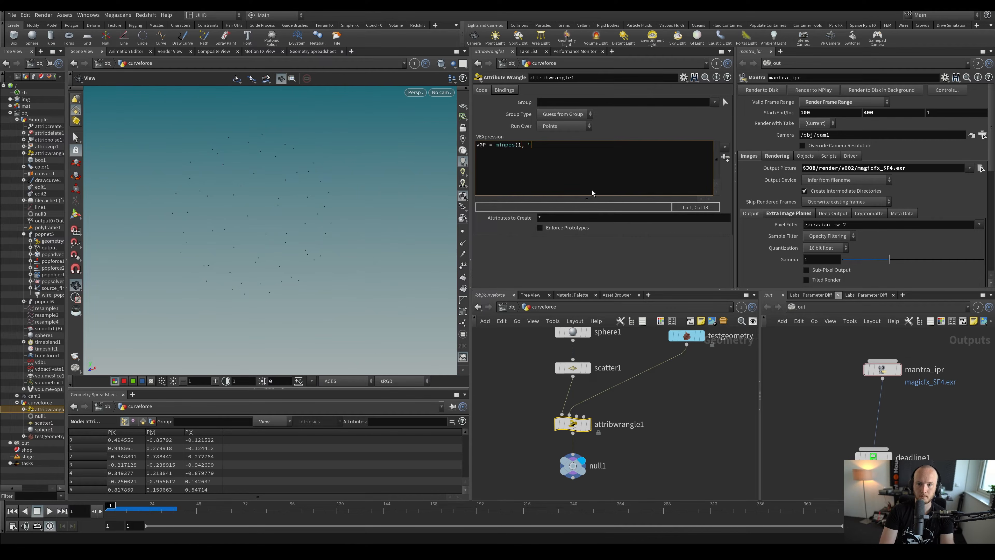
key("BackSpace")
key("BackSpace")
key("BackSpace")
key("BackSpace")
type("@P);")
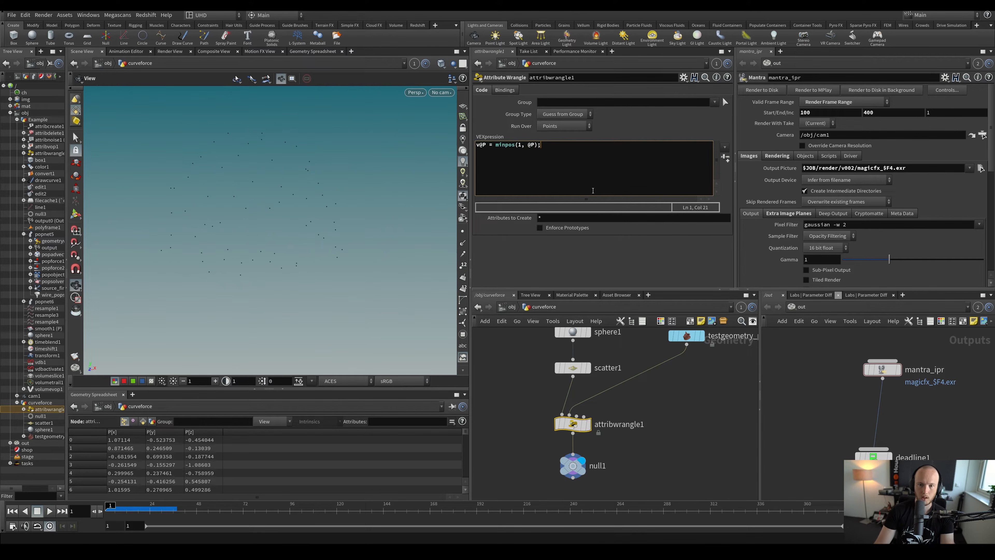
left_click(669, 485)
Beside the wrangle, add a Ray node fed by scatter1 and the pig head with Method Minimum Distance, and display it for comparison
middle_click_drag(648, 416, 628, 433)
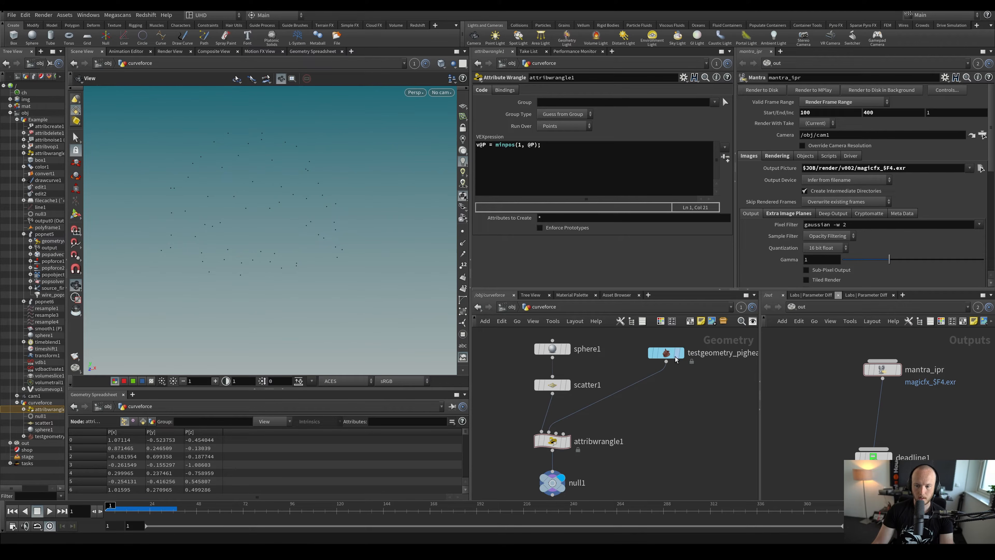
mouse_move(565, 388)
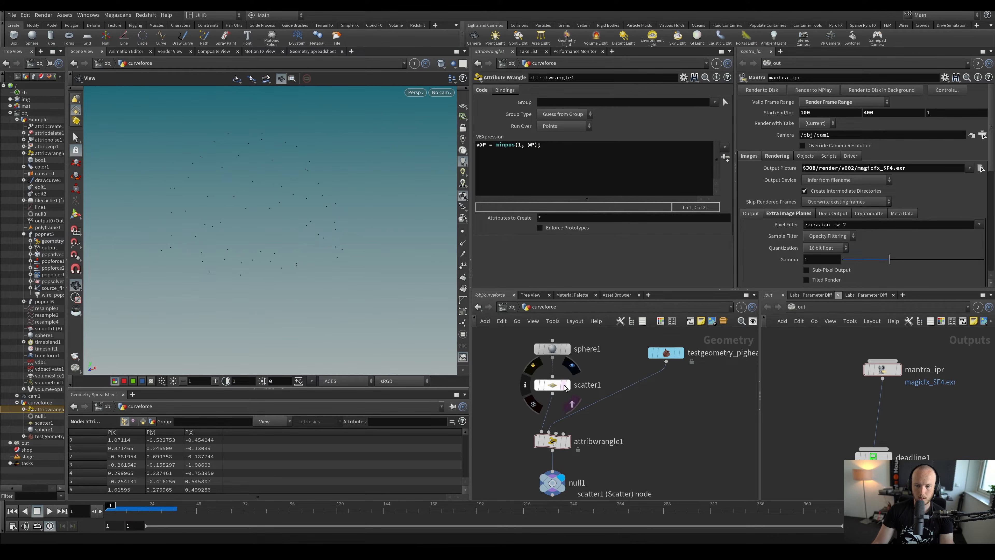
left_click(567, 441)
scroll(602, 404, "down", 2)
key("Tab")
type("ray")
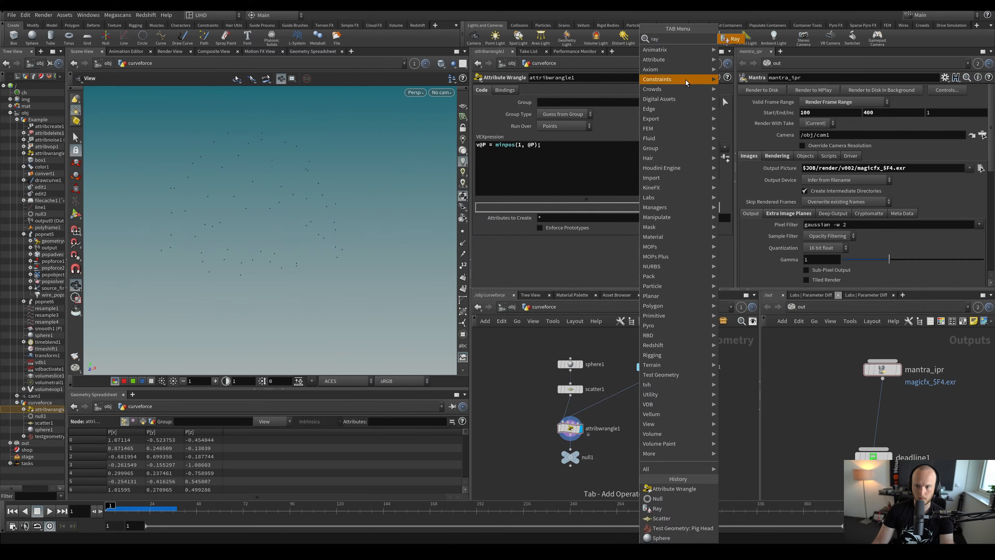
left_click(732, 39)
left_click(635, 431)
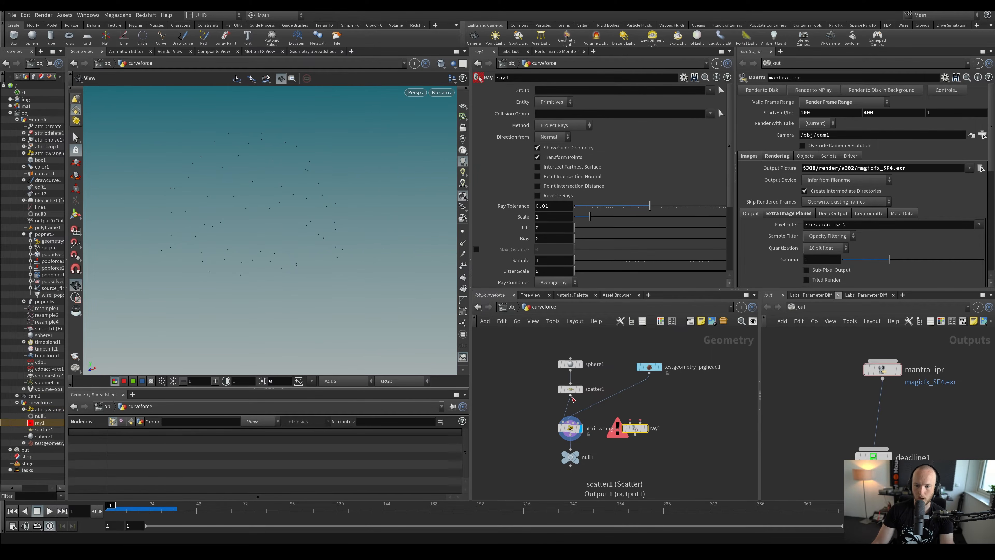
left_click(560, 126)
left_click(563, 137)
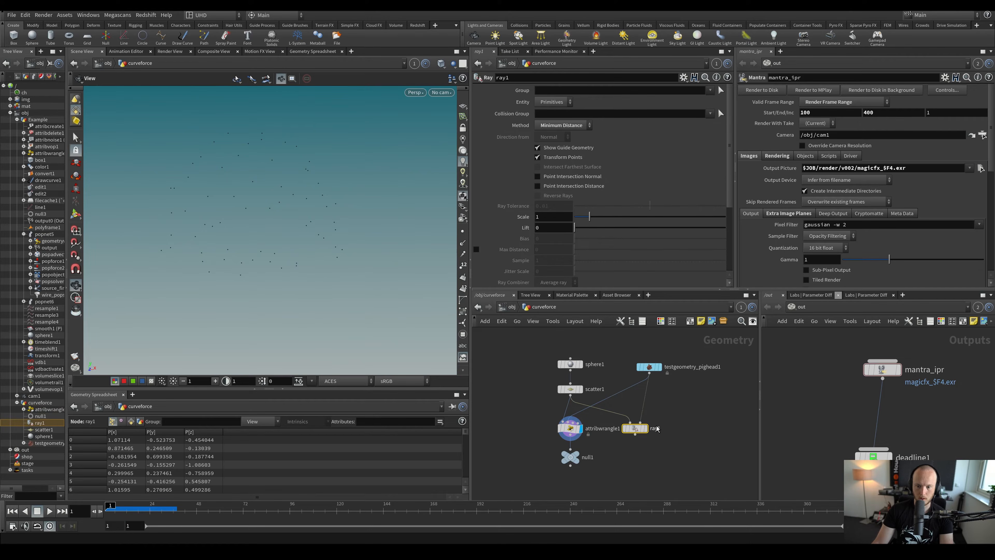
left_click(648, 415)
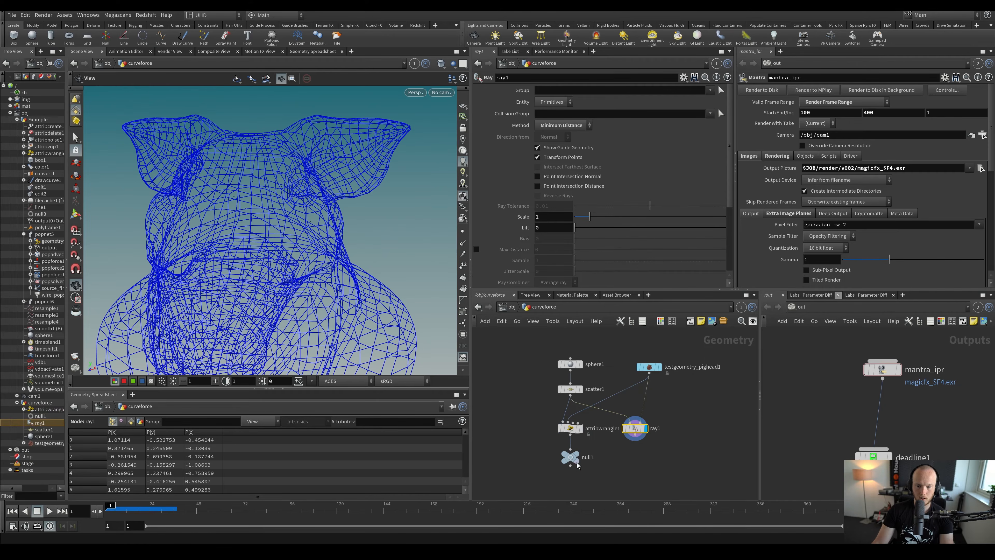
Display the null, move it lower, and undo a trial rewiring of its input to ray1
left_click(582, 455)
left_click_drag(581, 455, 598, 478)
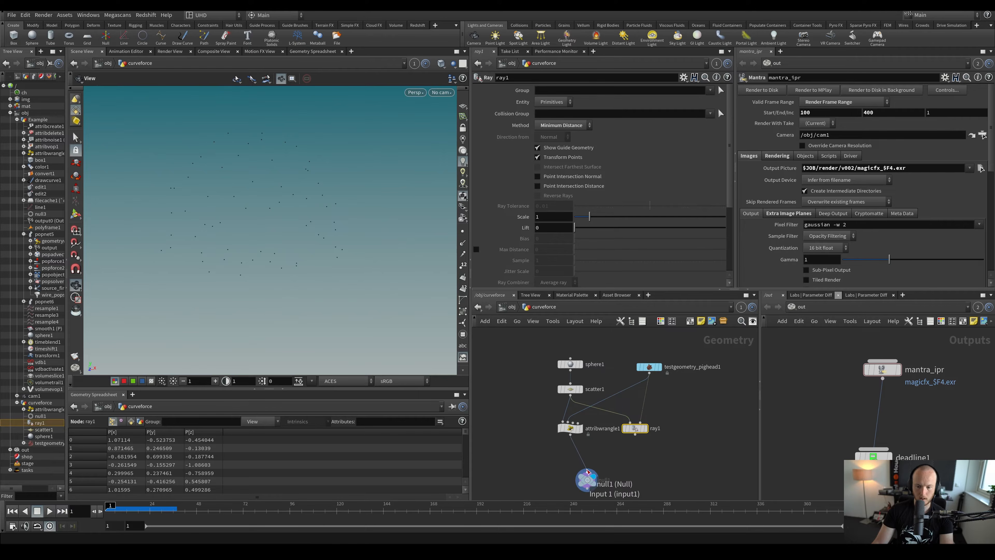
left_click(587, 472)
left_click(635, 433)
middle_click_drag(642, 477, 625, 470)
key("ctrl+z")
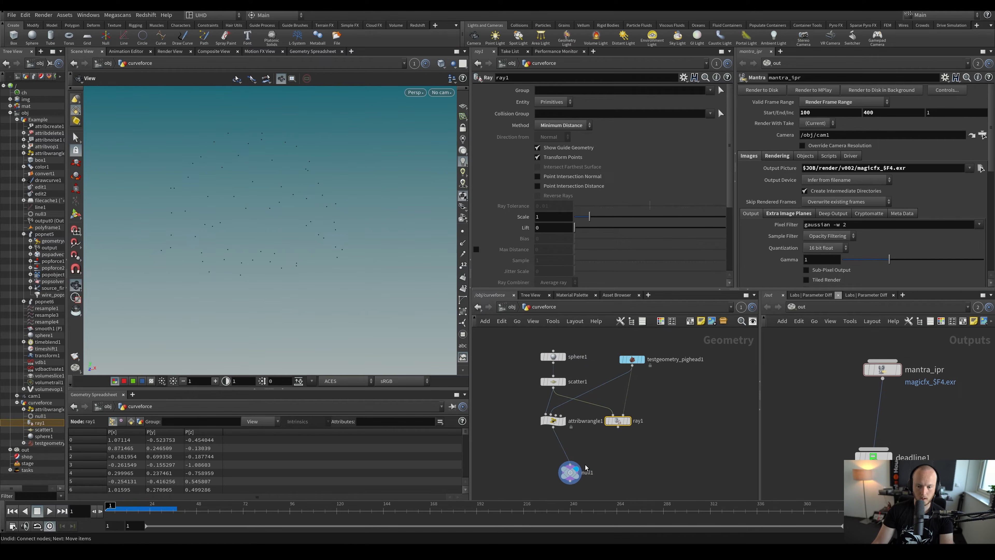
Delete ray1 and clear the VEXpression in attribwrangle1
left_click(617, 420)
key("Delete")
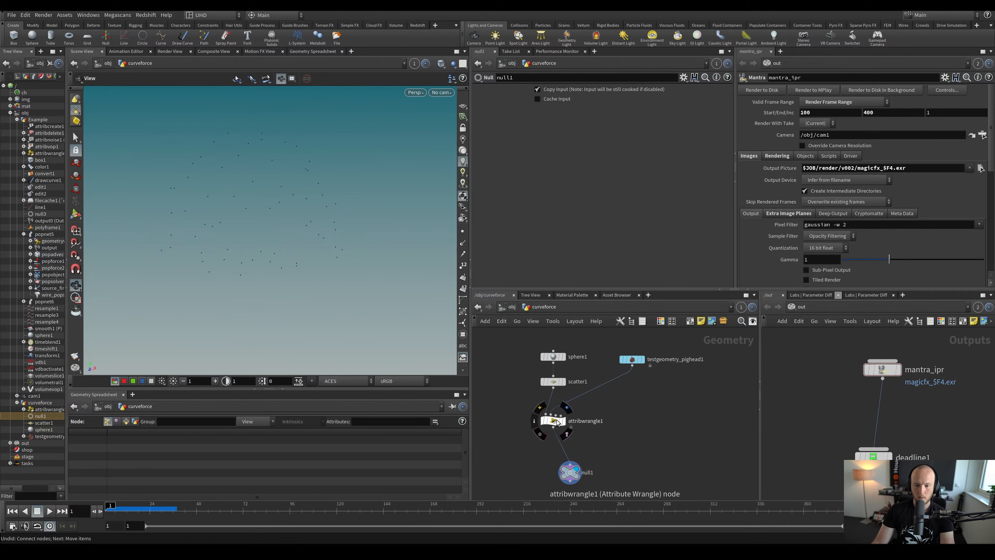
left_click(553, 421)
scroll(666, 437, "up", 1)
scroll(658, 431, "up", 2)
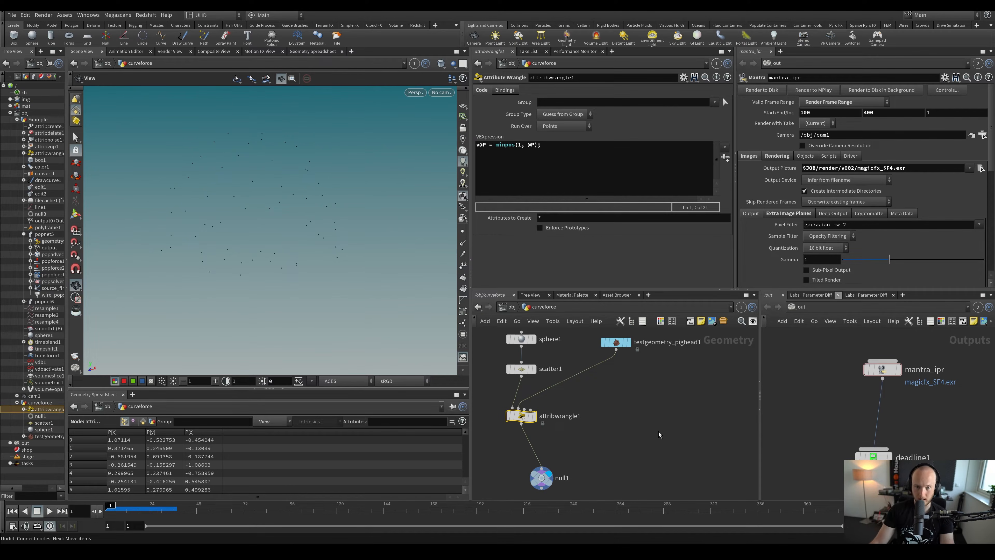
left_click(578, 179)
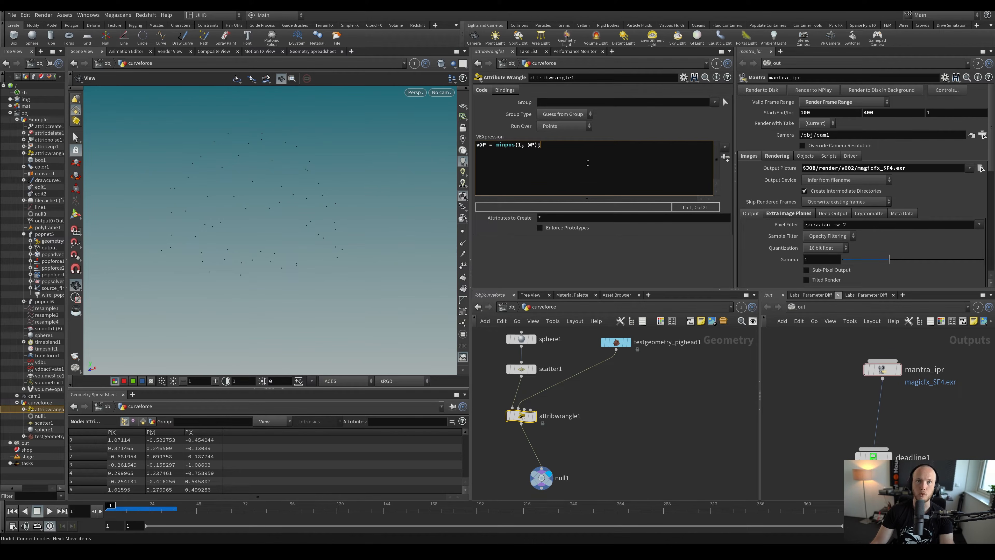
key("ctrl+a")
key("BackSpace")
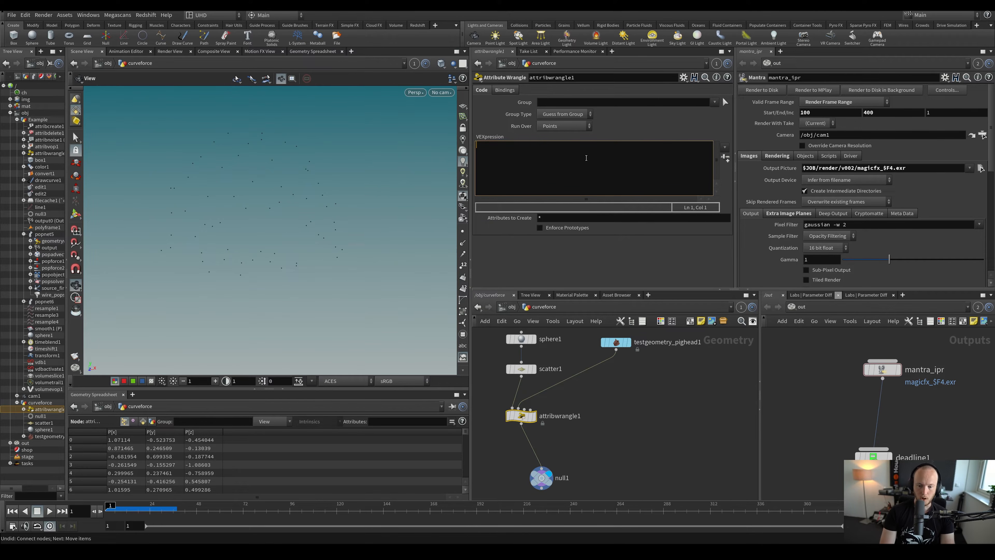
middle_click_drag(612, 430, 606, 431)
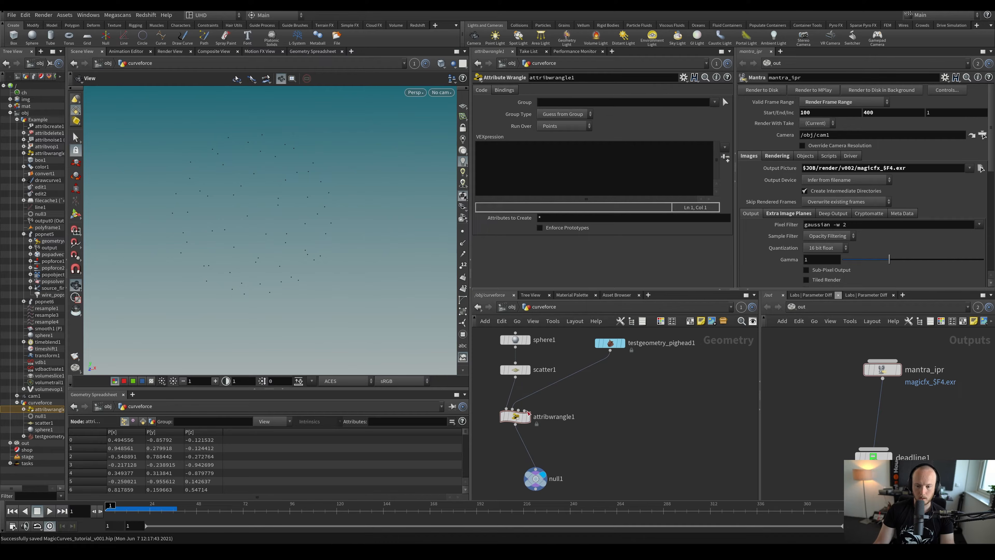
left_click_drag(514, 416, 520, 420)
Undo the recent edits to restore the minpos expression in the wrangle and the deleted Ray node
key("ctrl+z")
key("ctrl+z")
key("ctrl+z")
key("ctrl+z")
key("ctrl+z")
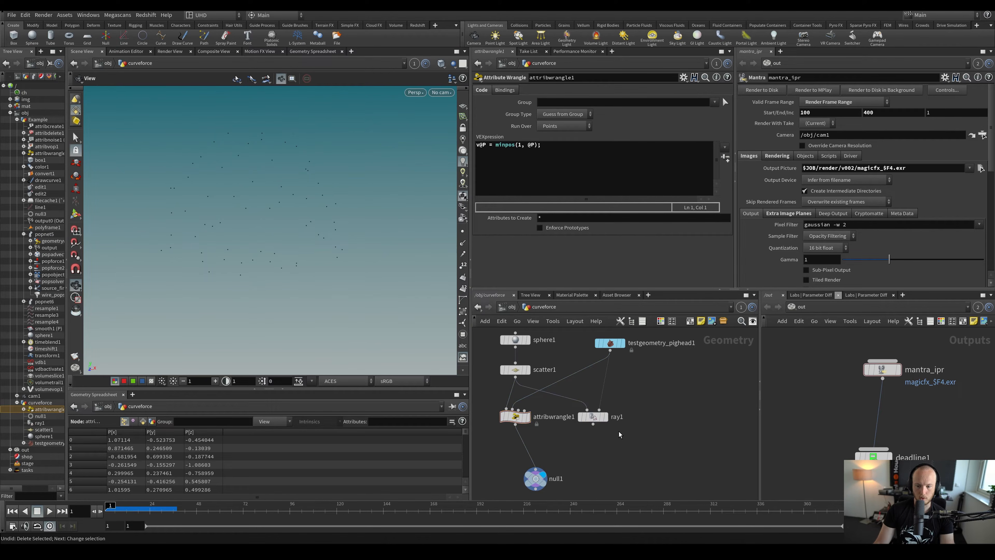
Display ray1 and then scatter1 for comparison, with testgeometry_pighead1 shown as a template behind the points
left_click(608, 401)
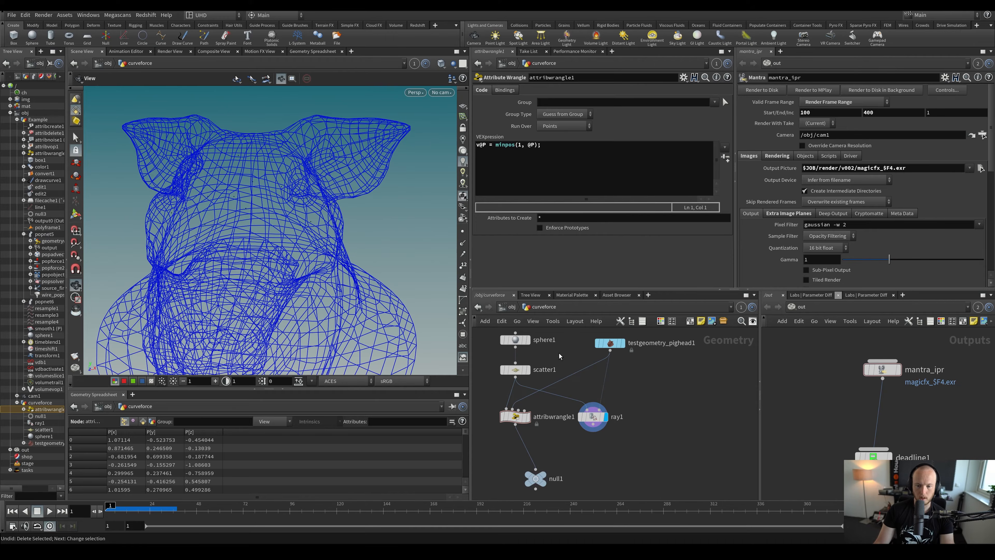
left_click(520, 369)
left_click(532, 353)
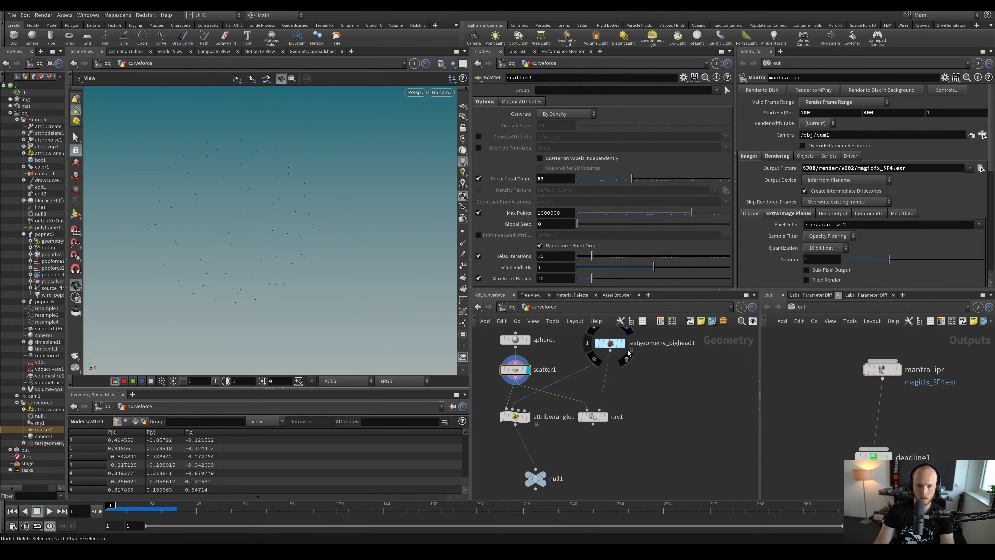
left_click(621, 343)
left_click_drag(289, 208, 328, 193)
middle_click_drag(709, 418, 699, 395)
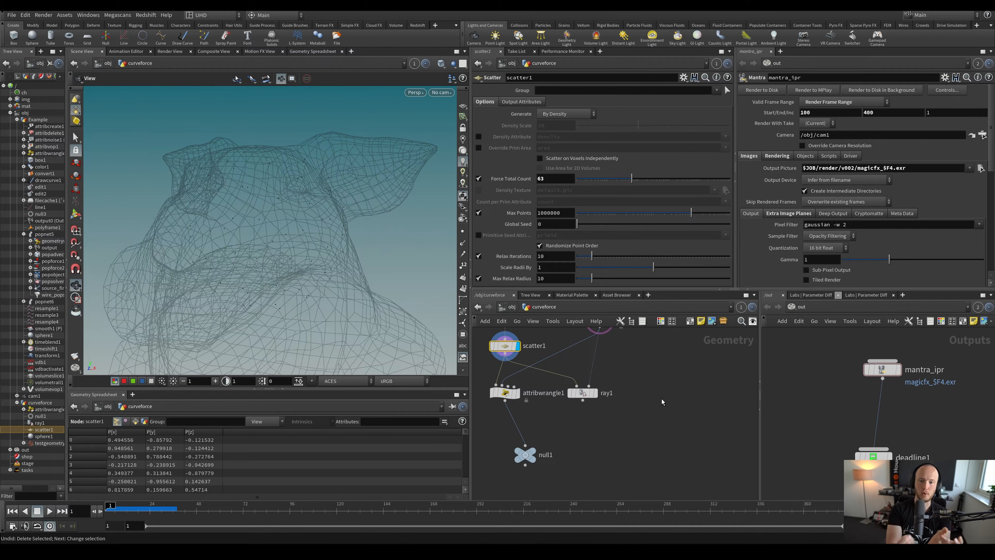
Switch the display back to ray1 to compare its projected result with the templated pig head
scroll(625, 367, "up", 2)
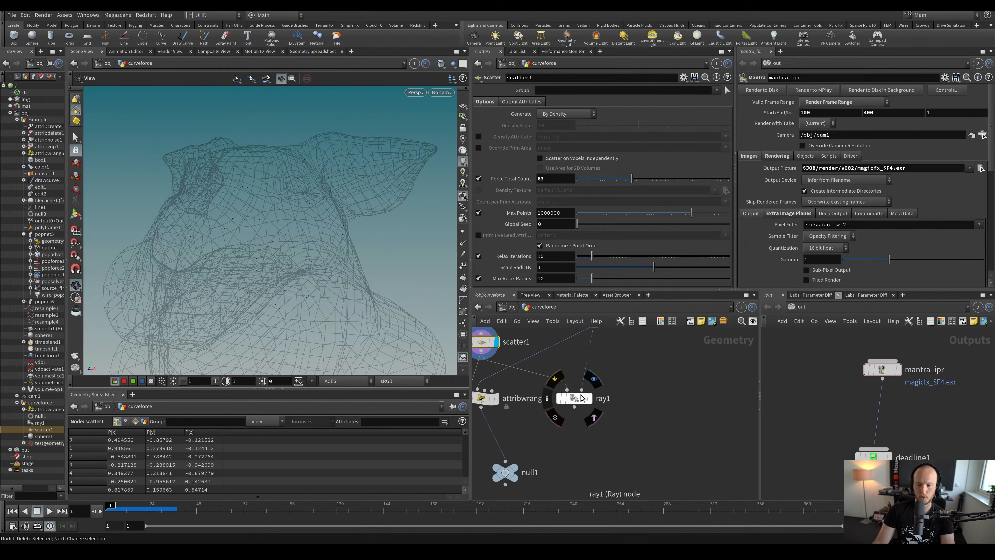
left_click(589, 398)
middle_click_drag(624, 367, 615, 417)
scroll(613, 415, "down", 2)
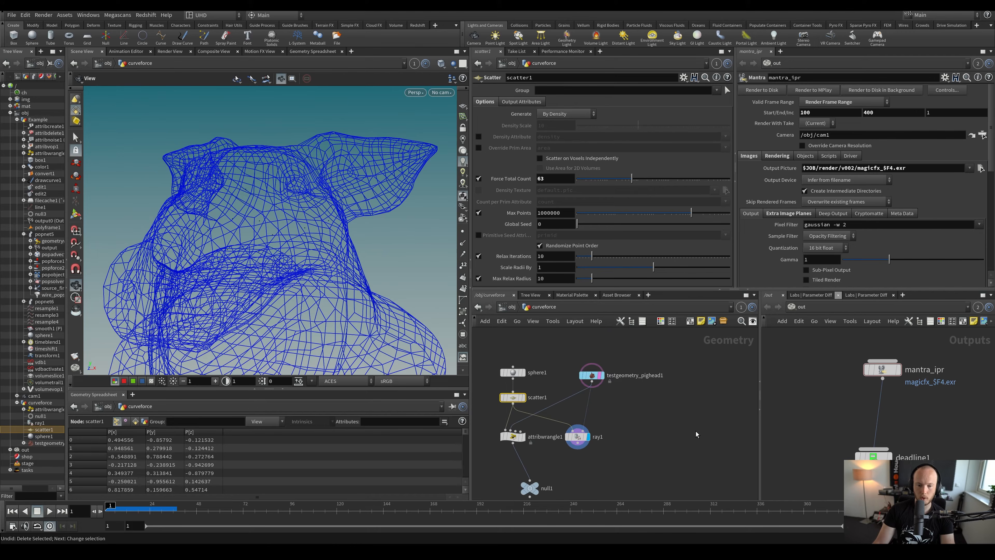
Display and select testgeometry_pighead1, check its UV layout, and return to the perspective view
left_click(600, 375)
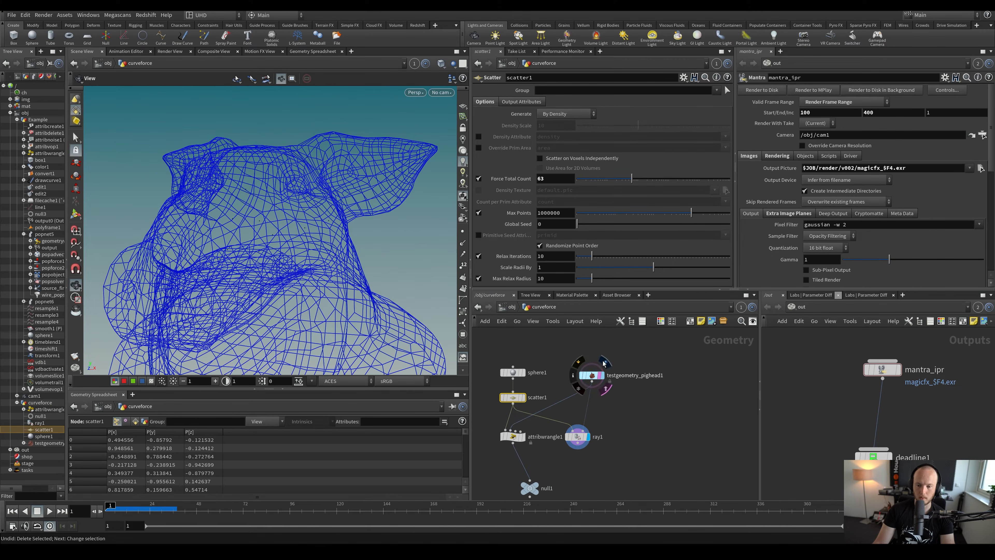
left_click(591, 375)
key("space+5")
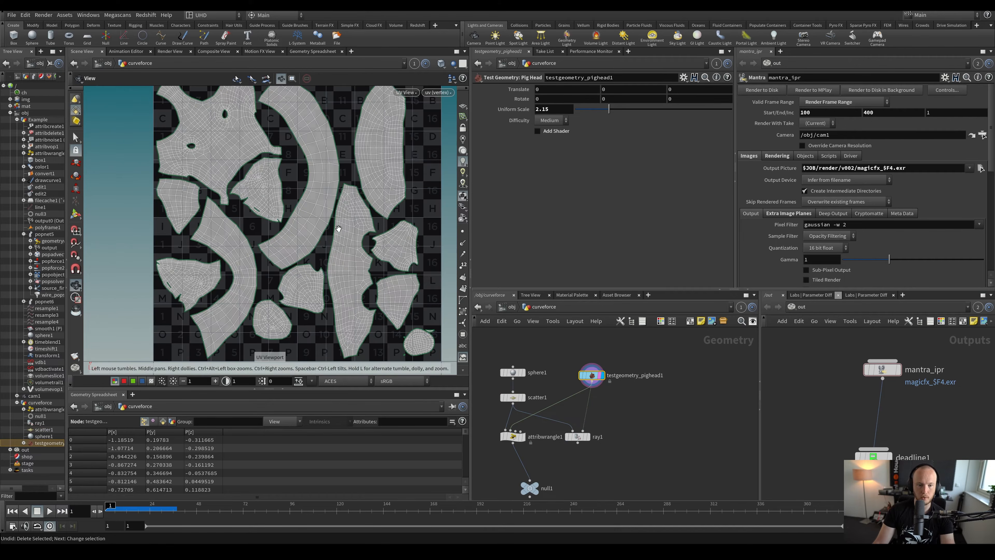
key("space+1")
middle_click_drag(678, 410, 666, 399)
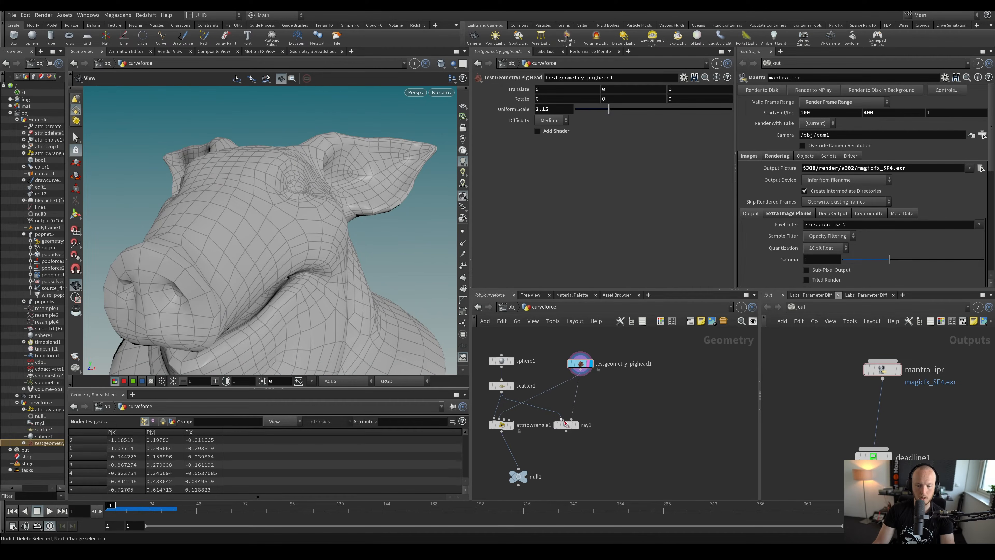
Examine individual polygons on the pig head's surface up close from several angles
left_click_drag(328, 251, 279, 207)
right_click_drag(279, 208, 306, 233)
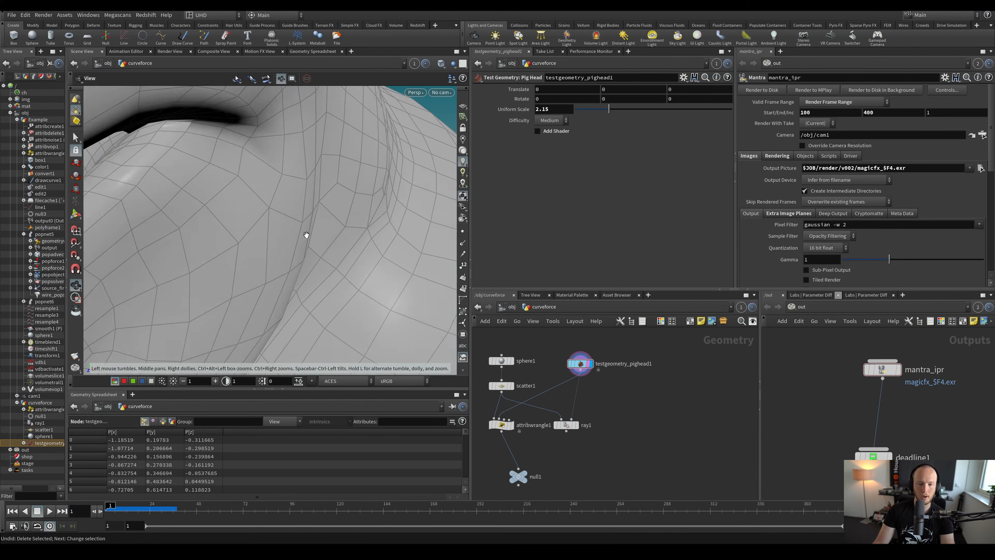
middle_click_drag(306, 233, 229, 158)
left_click_drag(278, 216, 189, 285)
middle_click_drag(222, 276, 274, 221)
left_click_drag(274, 220, 242, 218)
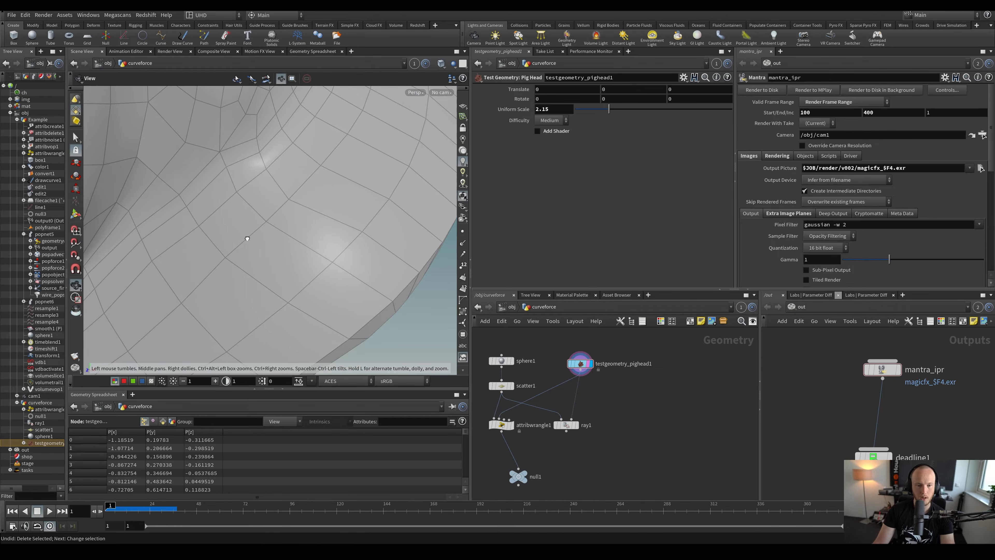
left_click_drag(270, 274, 270, 244)
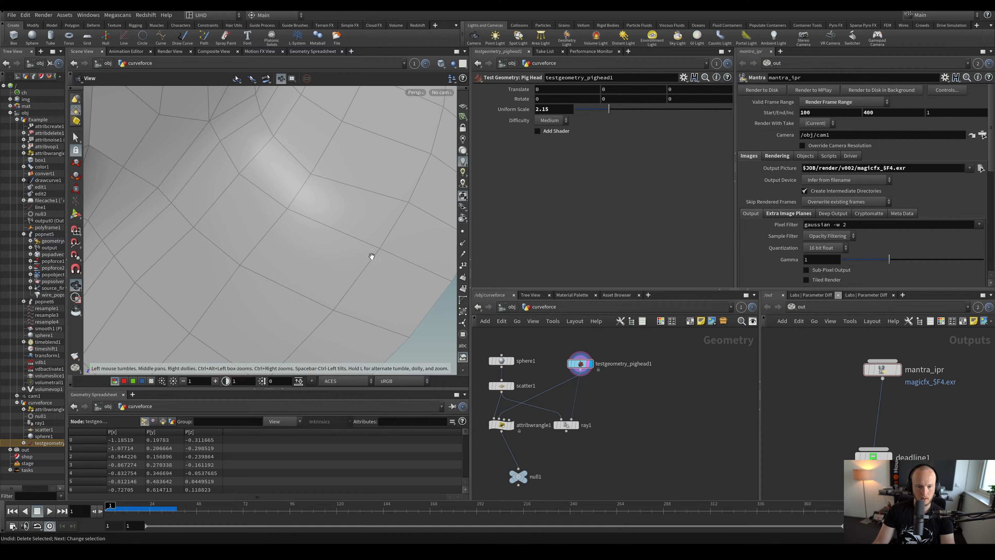
left_click_drag(348, 271, 344, 258)
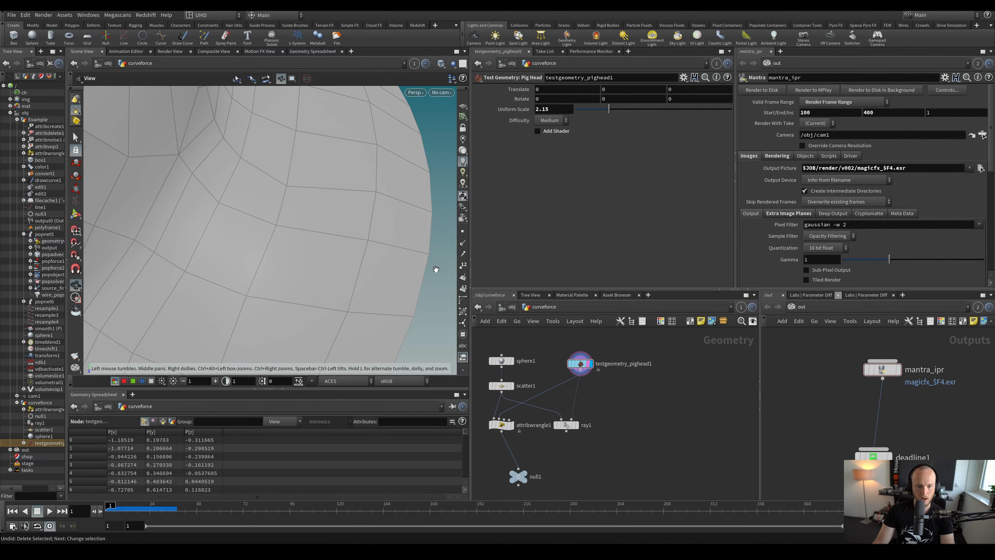
left_click_drag(437, 271, 236, 182)
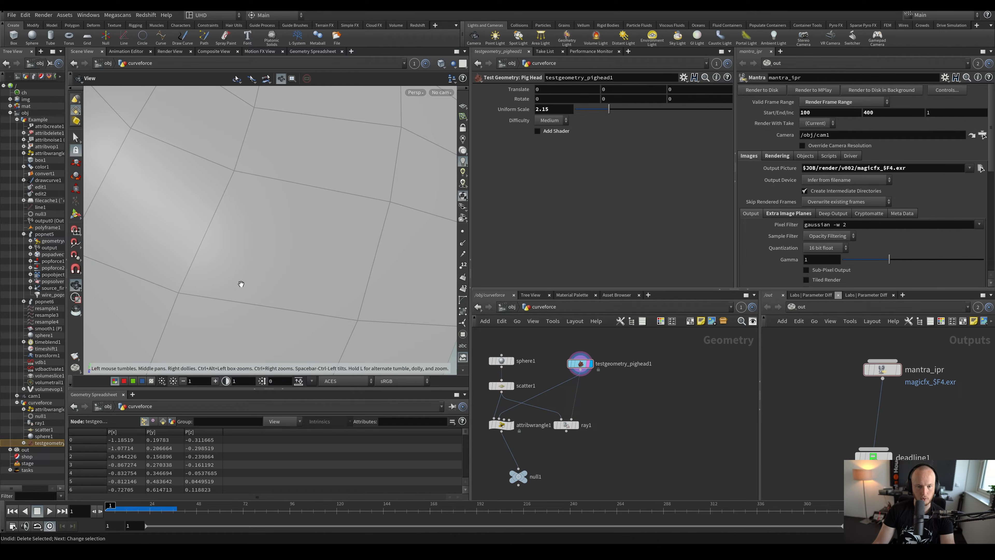
left_click_drag(257, 240, 256, 216)
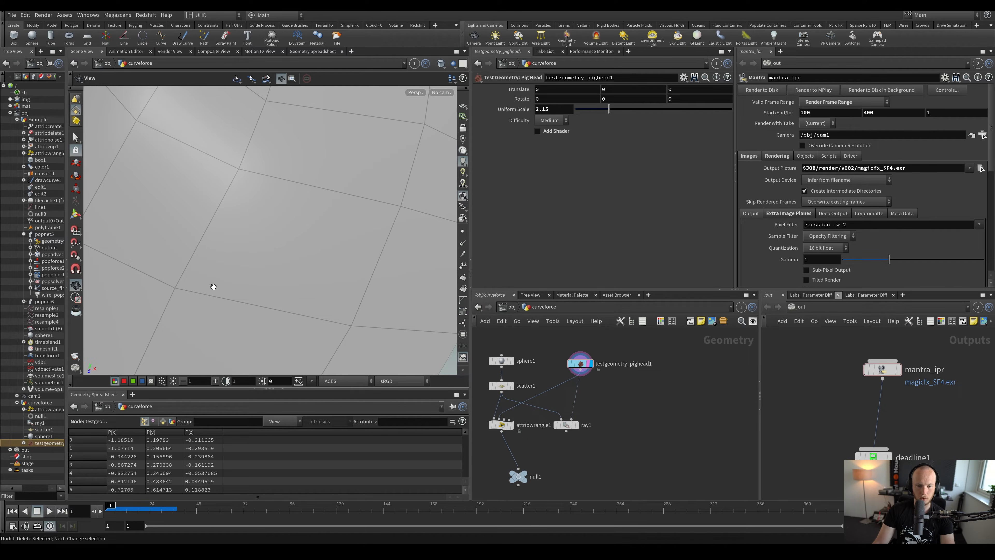
left_click_drag(339, 245, 391, 244)
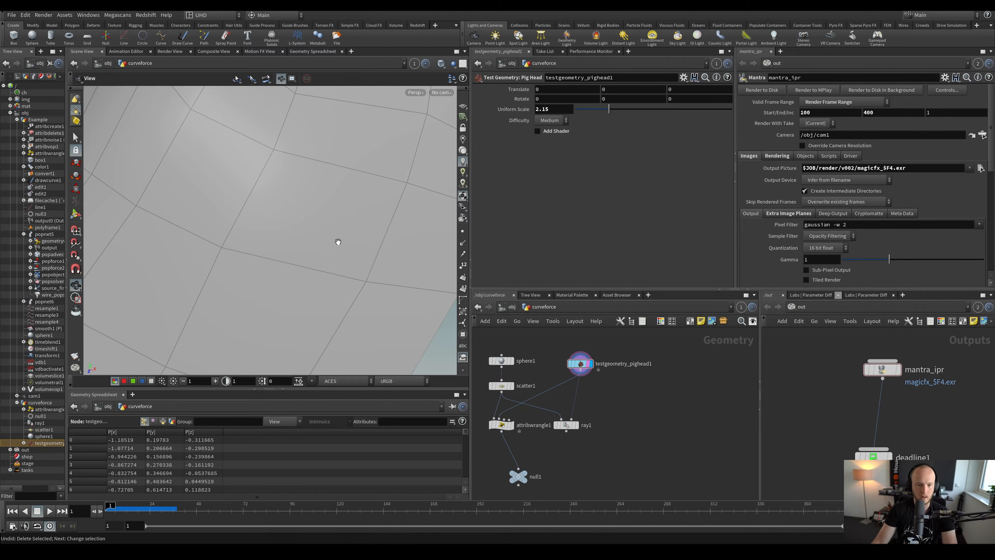
left_click_drag(338, 241, 255, 220)
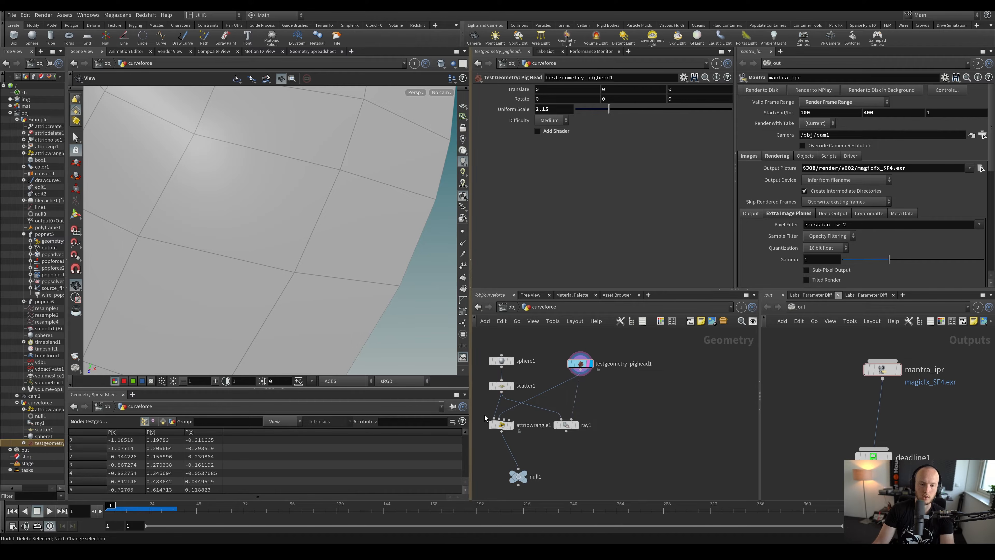
Move null1 directly beneath attribwrangle1 in the network
middle_click_drag(570, 476, 630, 421)
scroll(629, 421, "up", 2)
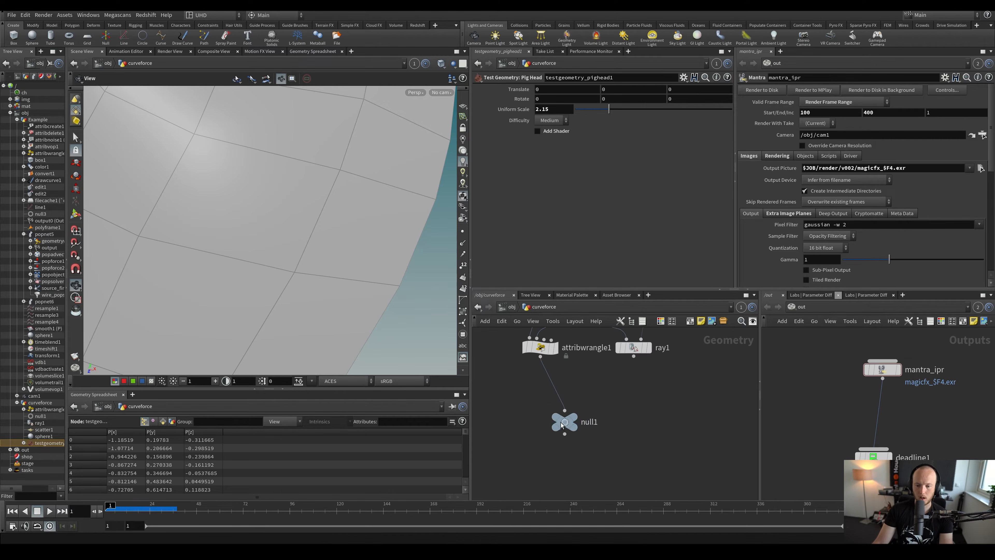
left_click_drag(561, 425, 536, 439)
middle_click_drag(517, 379, 510, 416)
Save the scene and replace the VEXpression in attribwrangle1 with the integer declaration "int myprim;"
left_click(534, 385)
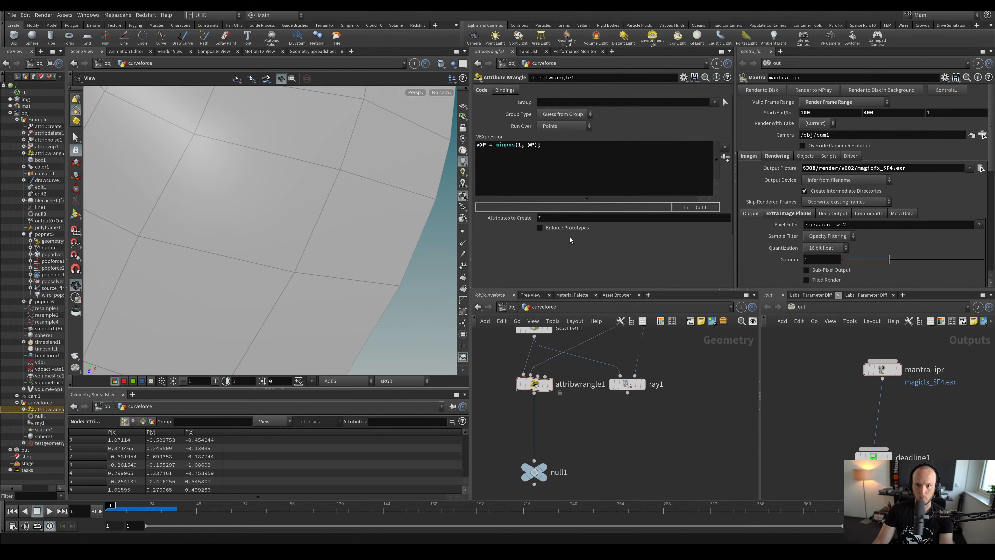
left_click(576, 190)
key("ctrl+a")
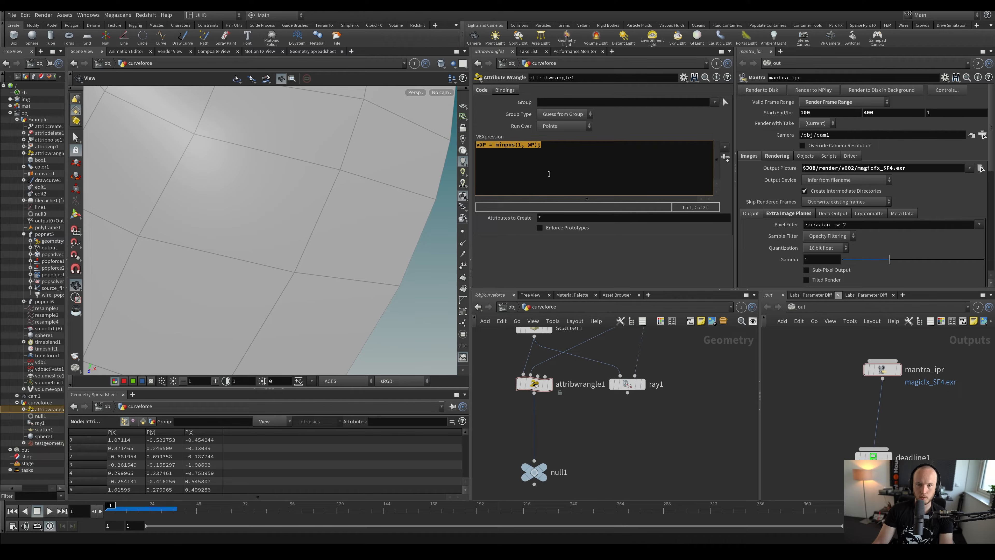
key("ctrl+s")
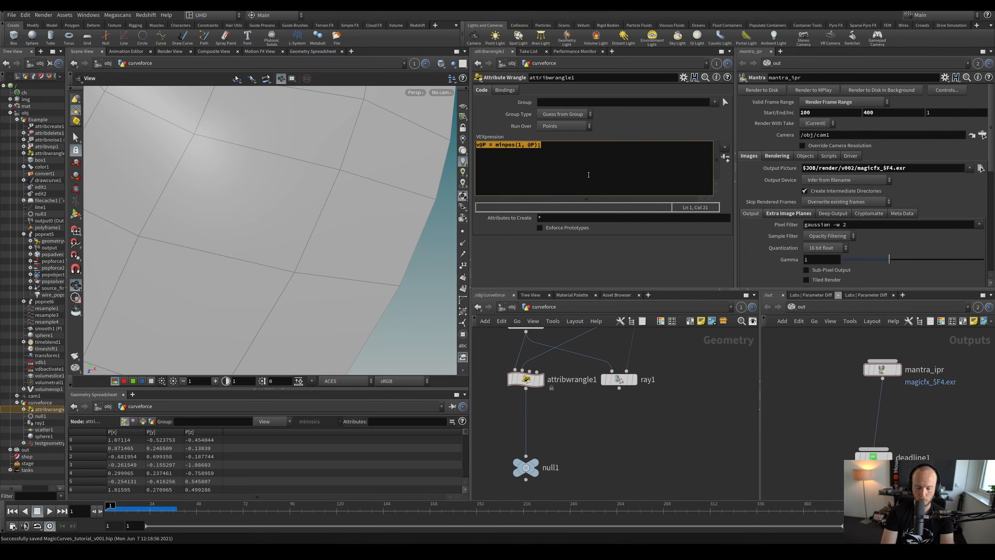
type("in")
key("BackSpace")
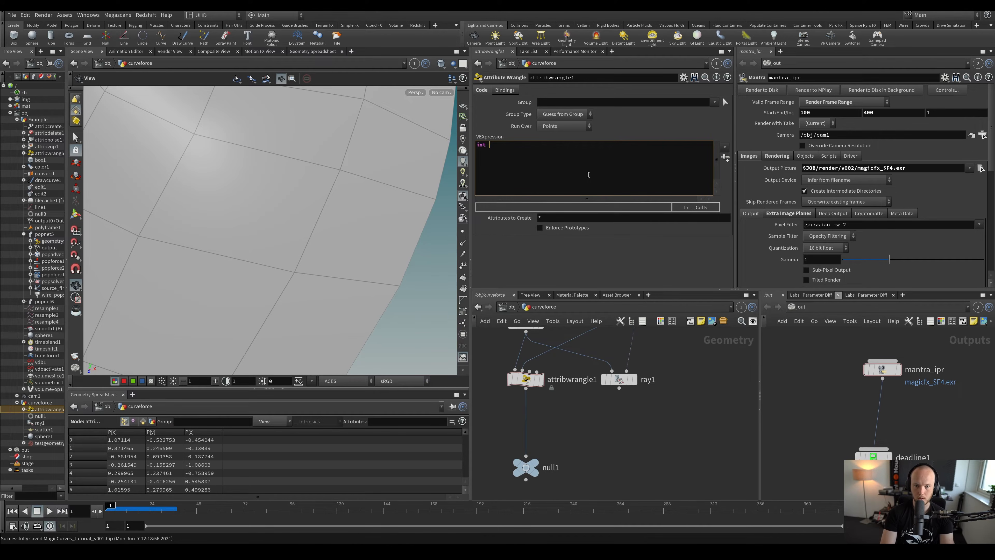
type("t myprim;")
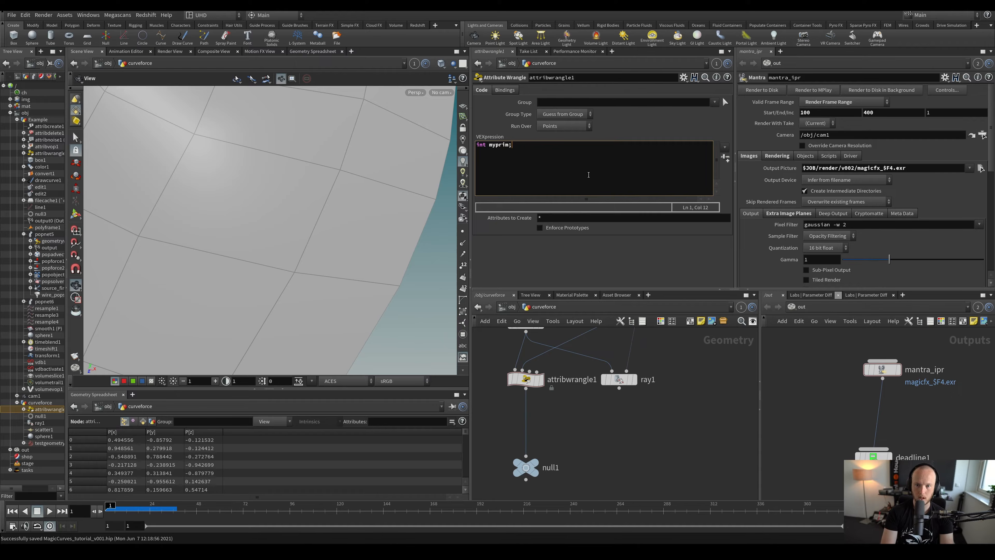
Try the variable name mycheese in the integer declaration, and restore it to "int myprim;"
key("BackSpace")
key("BackSpace")
key("BackSpace")
key("BackSpace")
key("BackSpace")
type("cheese;")
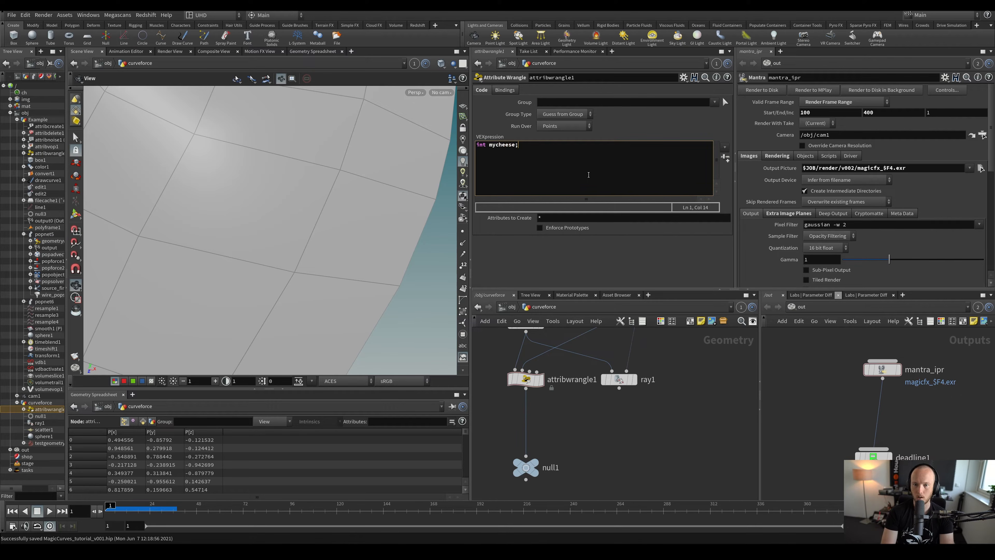
key("BackSpace")
key("BackSpace")
key("BackSpace")
key("BackSpace")
key("BackSpace")
key("BackSpace")
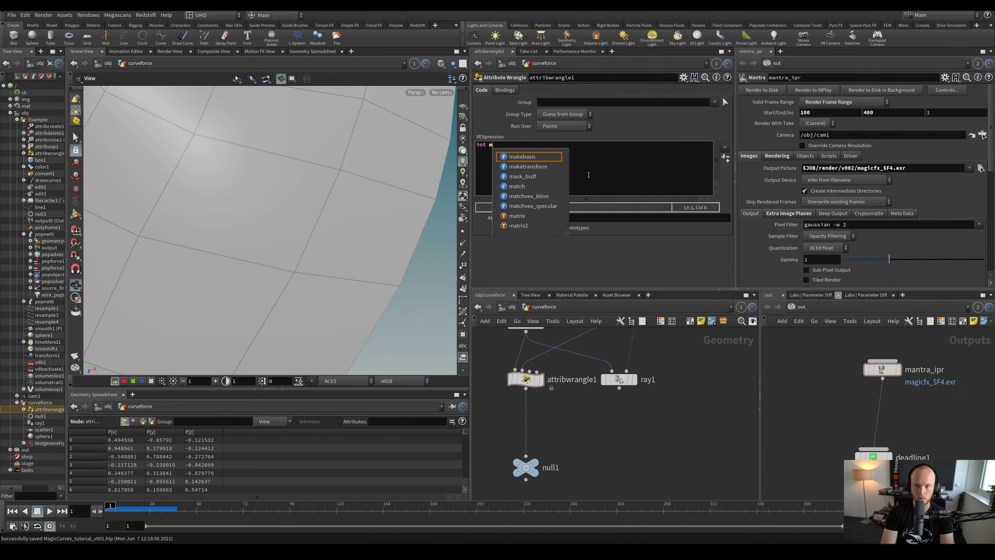
type("prim.")
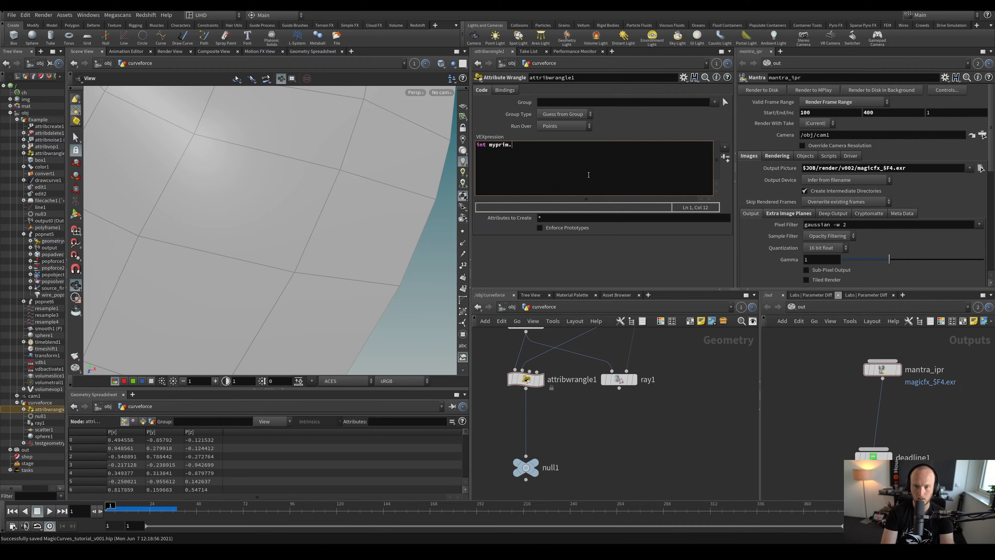
key("BackSpace")
type(";")
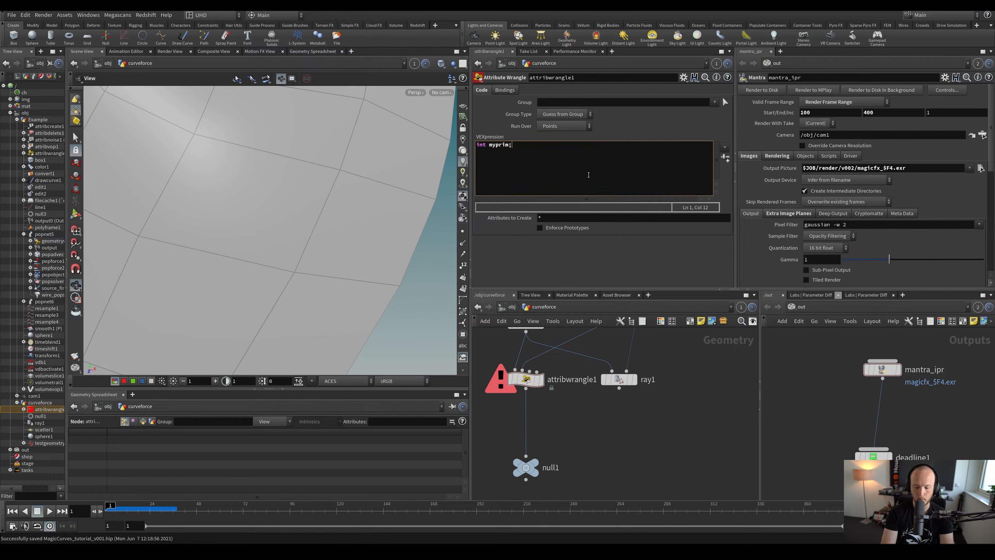
Declare a vector variable on the second line of the wrangle code with "vector myuv;"
key("Return")
type("vector")
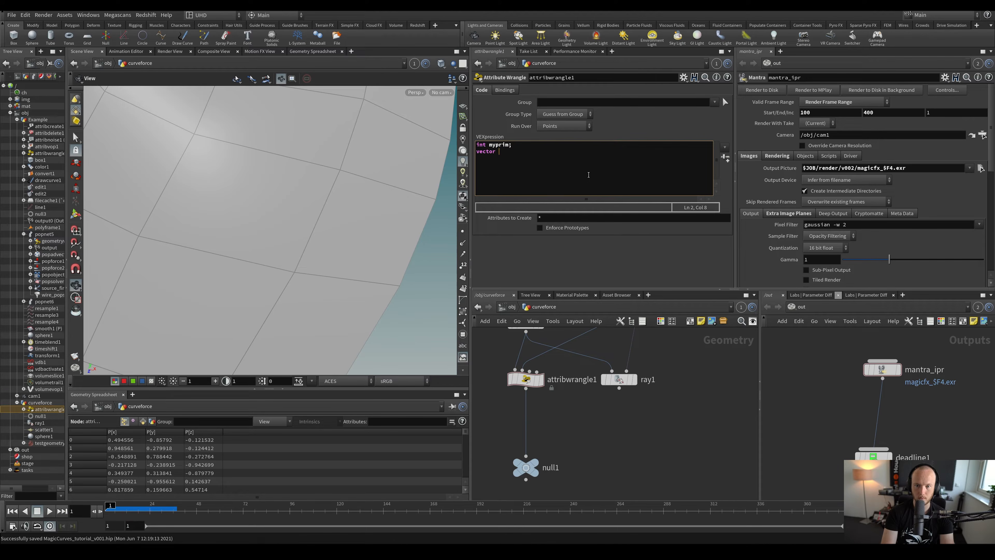
type(" myuv;")
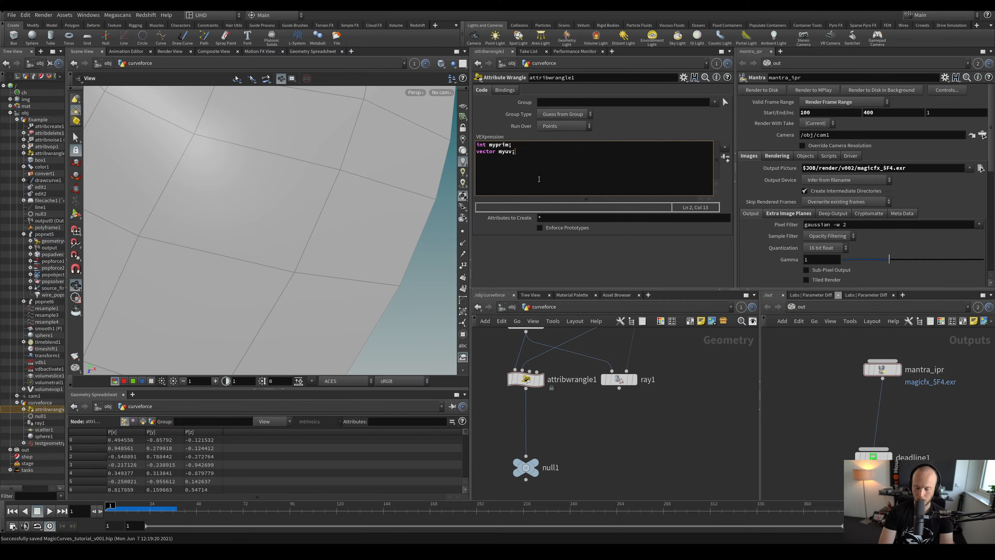
Start an xyzdist( function call on the third line of the wrangle code
key("Return")
type("y")
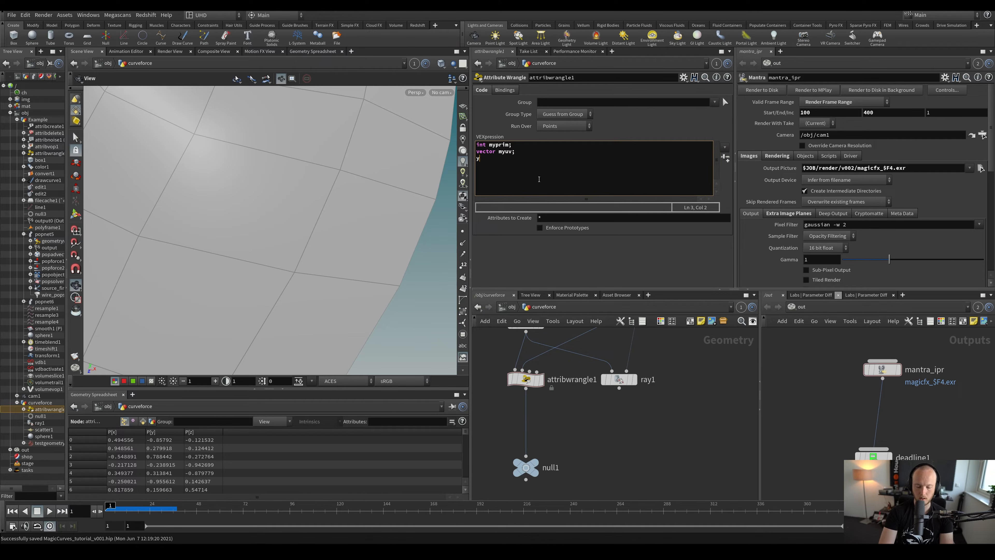
type("y")
type("yz")
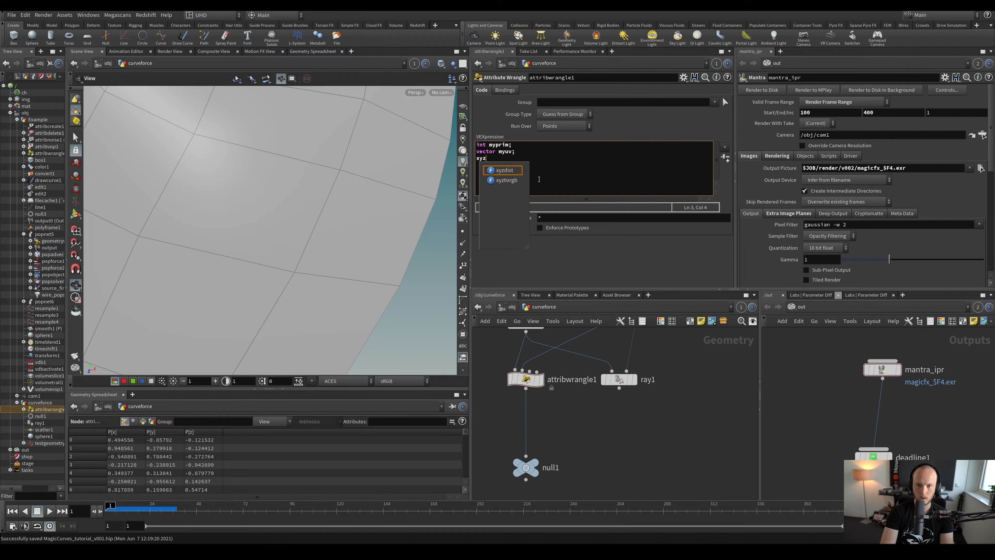
type("dist(")
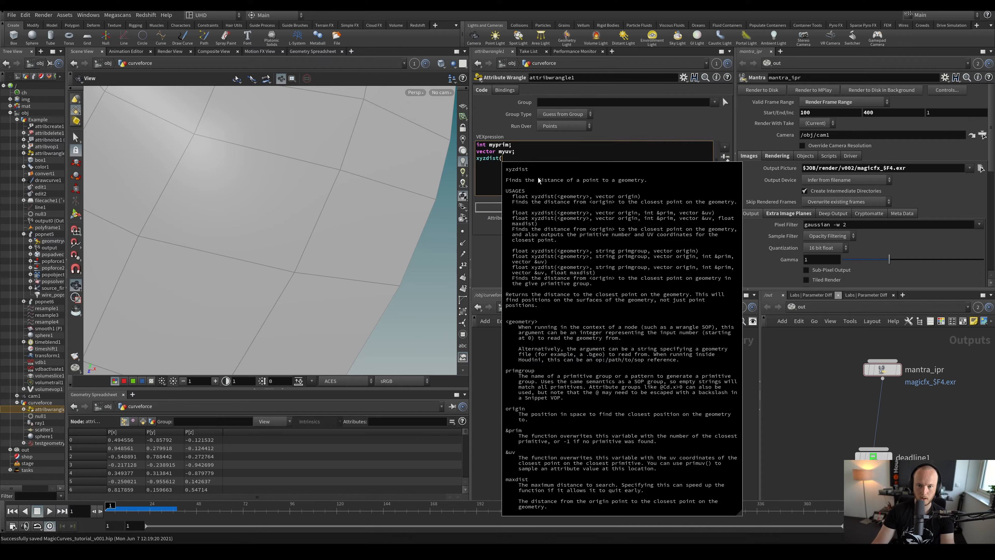
Open the help page for the xyzdist function and place its window beside the wrangle code
left_click(486, 159)
key("F1")
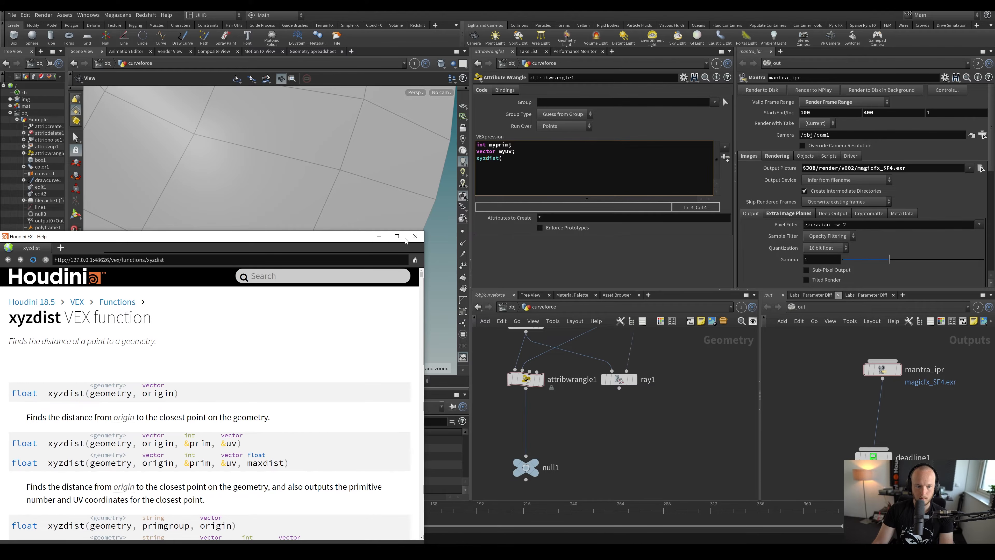
left_click_drag(227, 246, 290, 174)
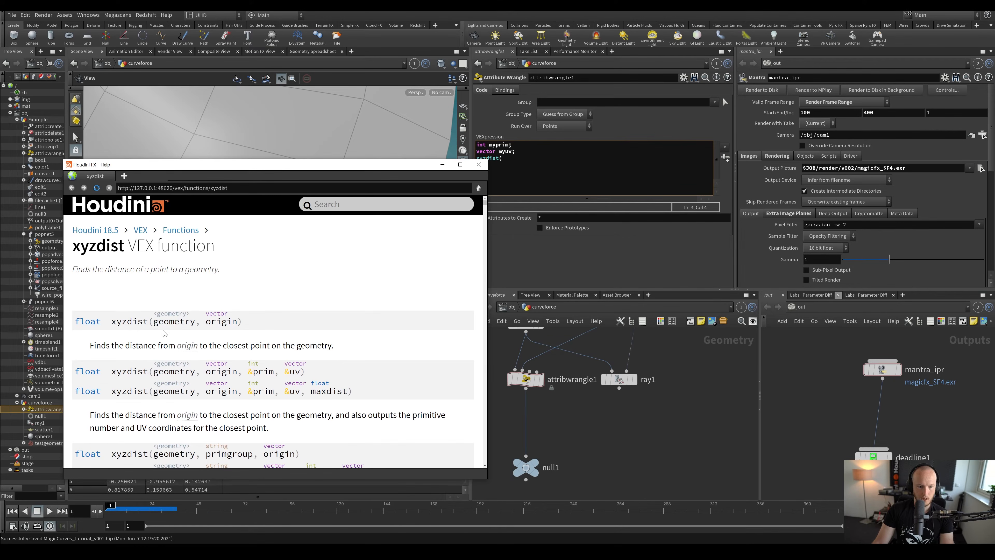
Enter 1 and @P as the first two arguments of the xyzdist call on the third line
left_click(519, 173)
type("1")
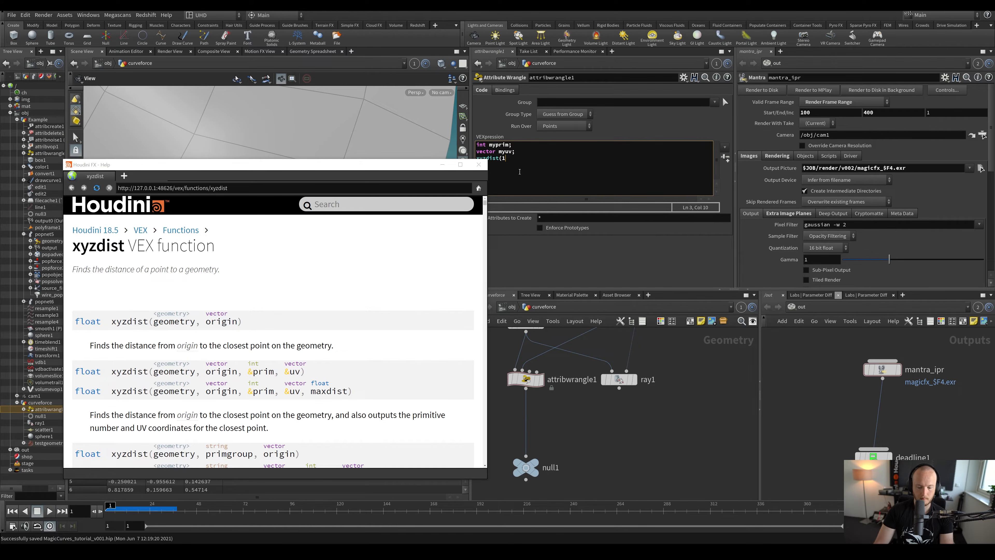
type(", @P,")
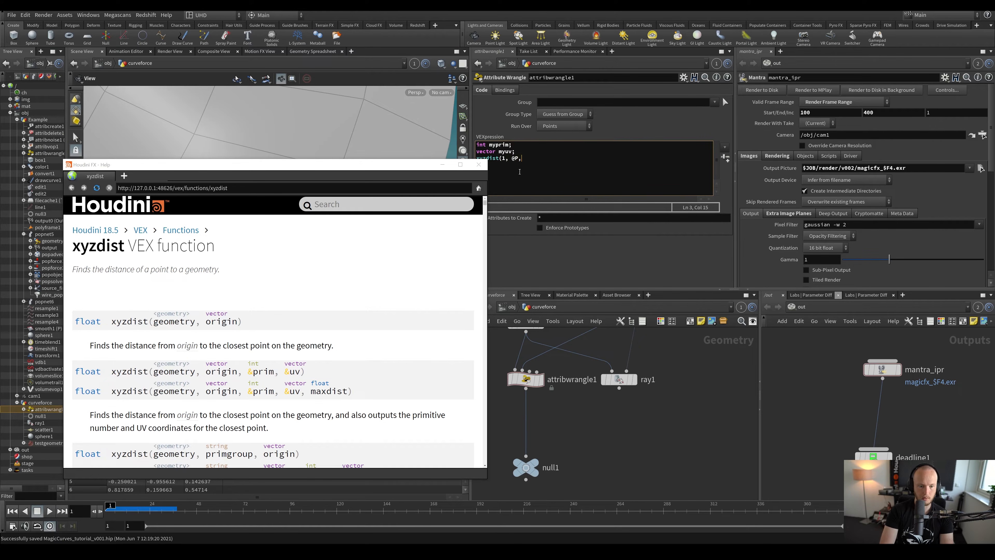
Examine the &prim and &uv arguments in the xyzdist function signature on the help page
left_click_drag(248, 372, 251, 373)
left_click(259, 377)
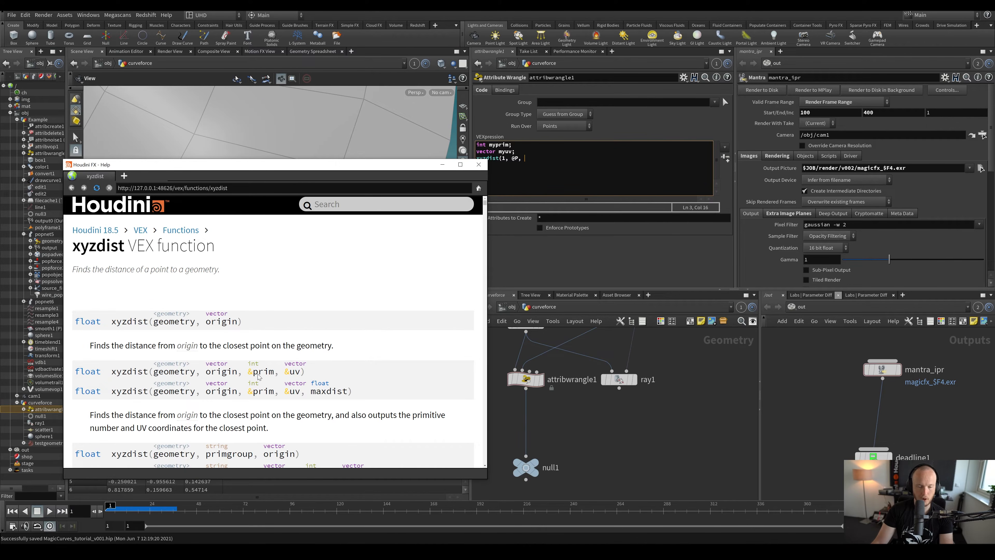
left_click_drag(248, 369, 244, 373)
left_click(259, 376)
left_click(255, 377)
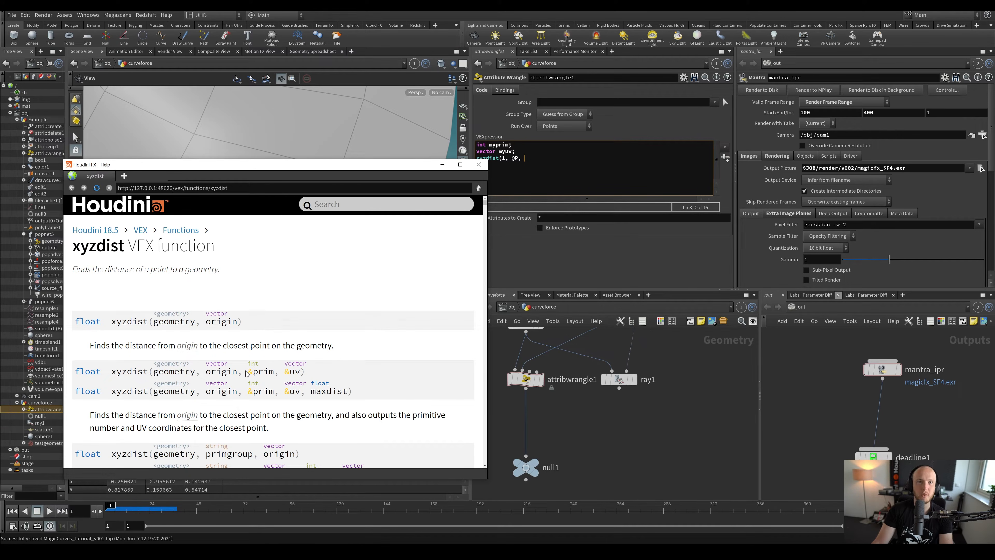
left_click_drag(248, 371, 253, 372)
left_click(254, 372)
left_click(407, 374)
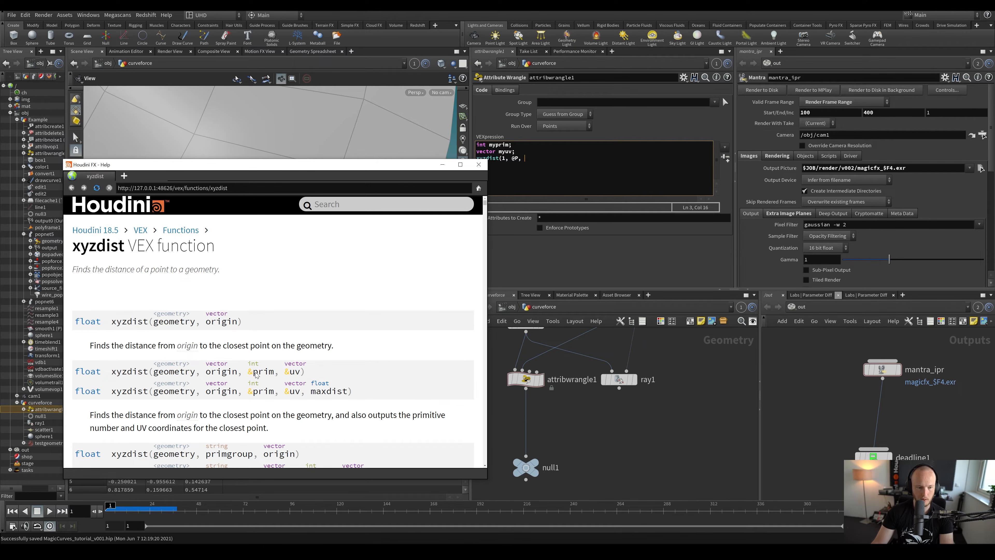
Complete the third line of the wrangle code as "xyzdist(1, @P, myprim, myuv);"
left_click(528, 159)
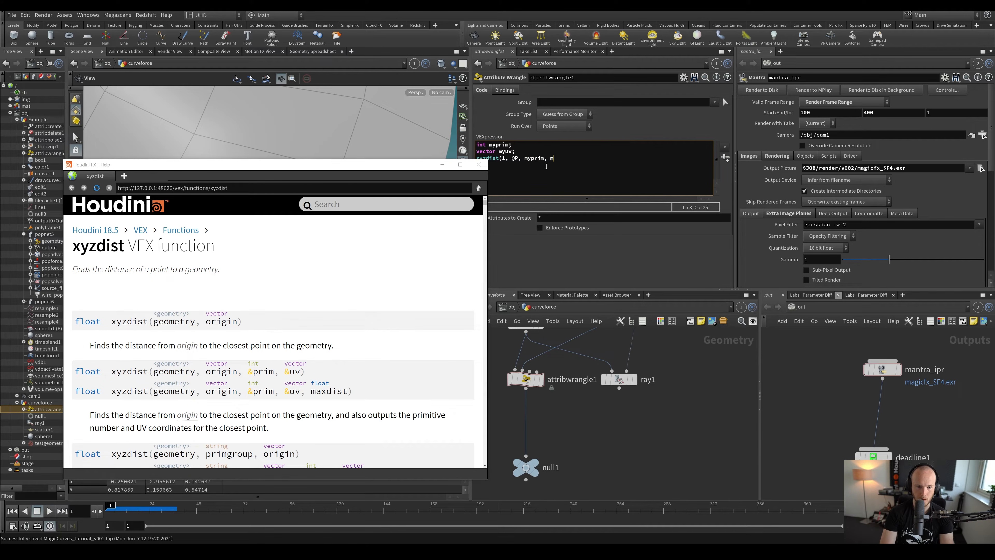
key("BackSpace")
type("yuv);")
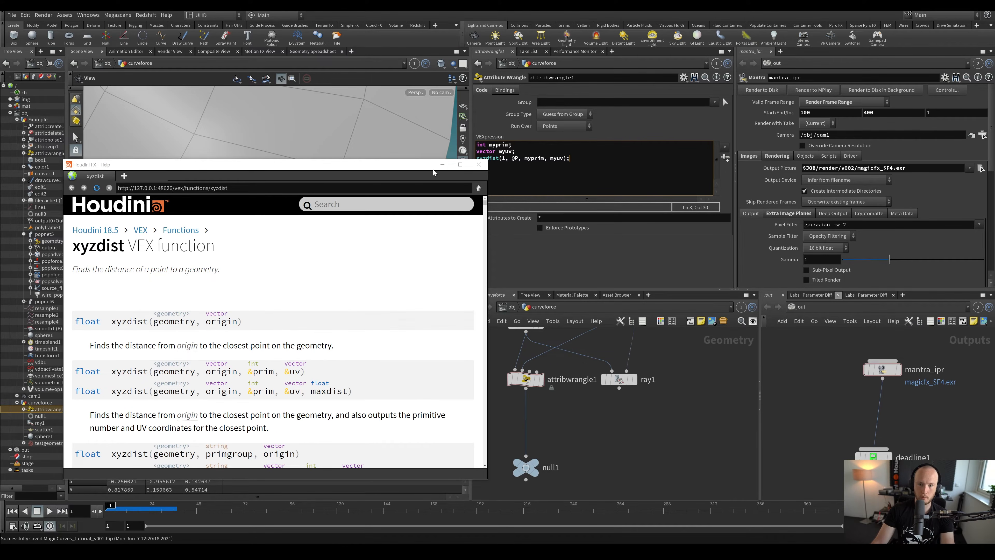
Minimize the help window and examine the polygons of the pig head's surface up close from several angles
left_click(442, 165)
left_click_drag(172, 169, 205, 182)
left_click_drag(274, 174, 261, 244)
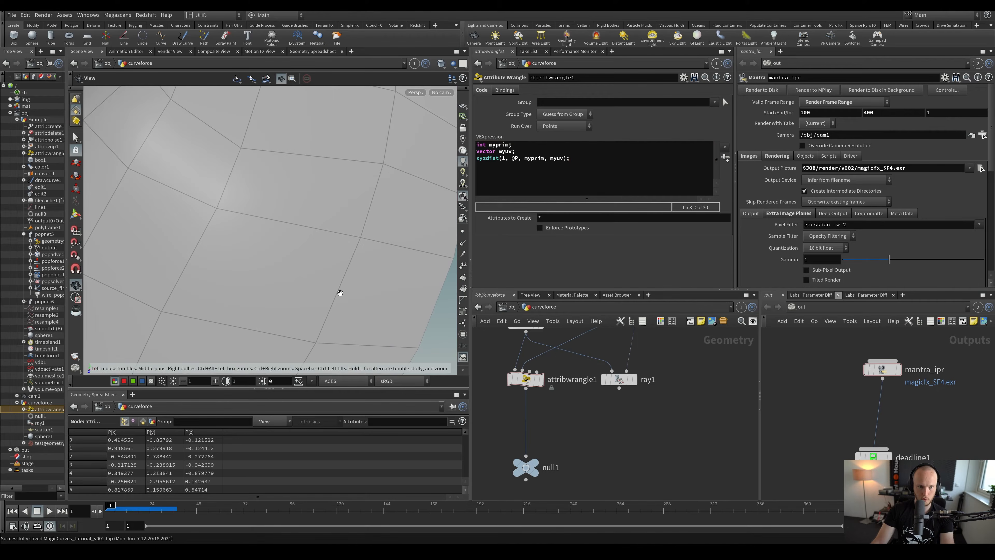
left_click_drag(295, 289, 273, 269)
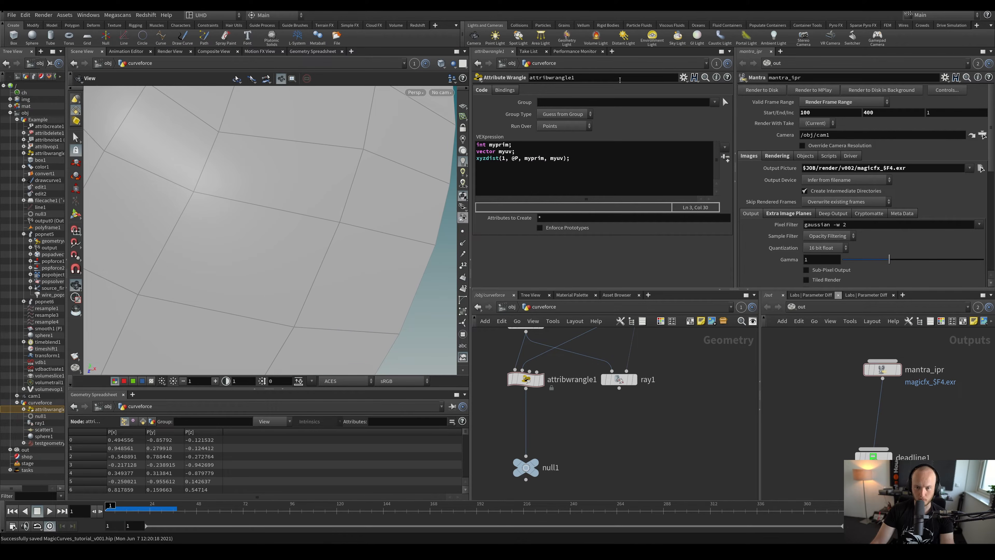
left_click_drag(169, 243, 237, 172)
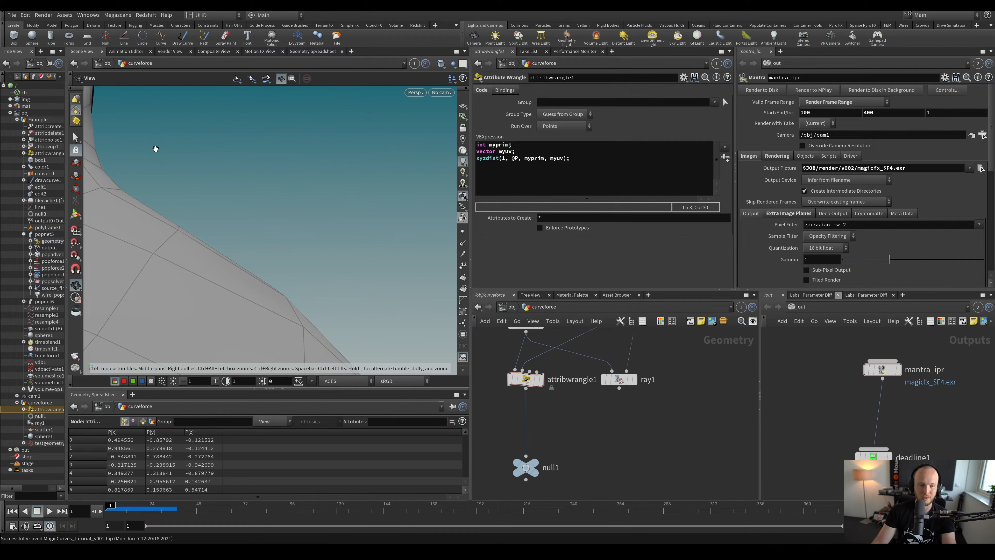
left_click_drag(195, 283, 302, 318)
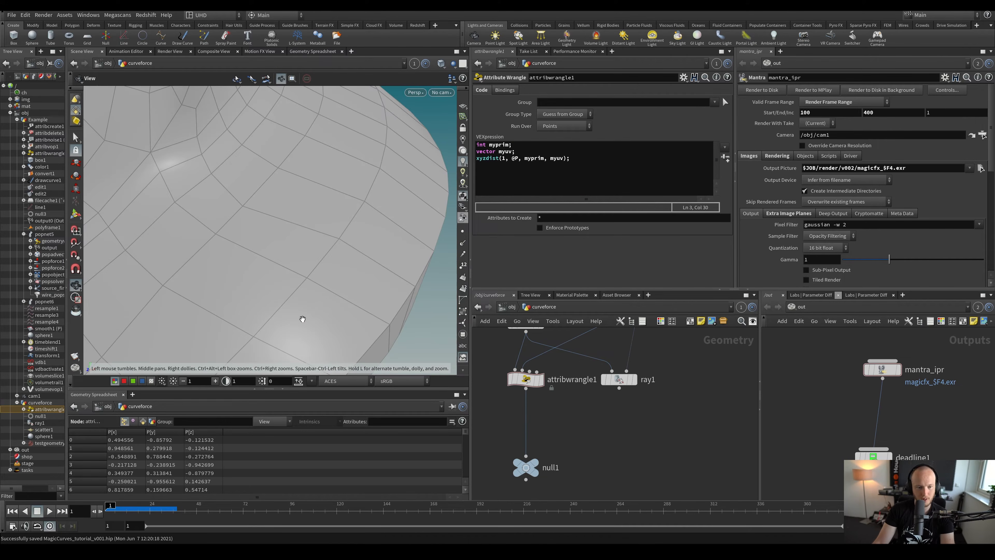
Start a primuv( function call on the fourth line of the wrangle code and open the function's help page
left_click(619, 179)
key("Return")
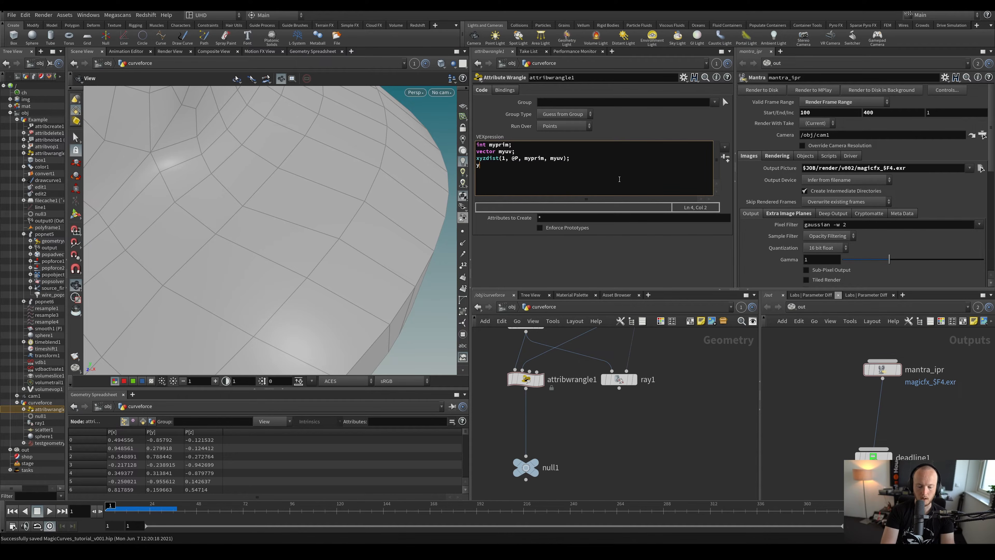
type("x")
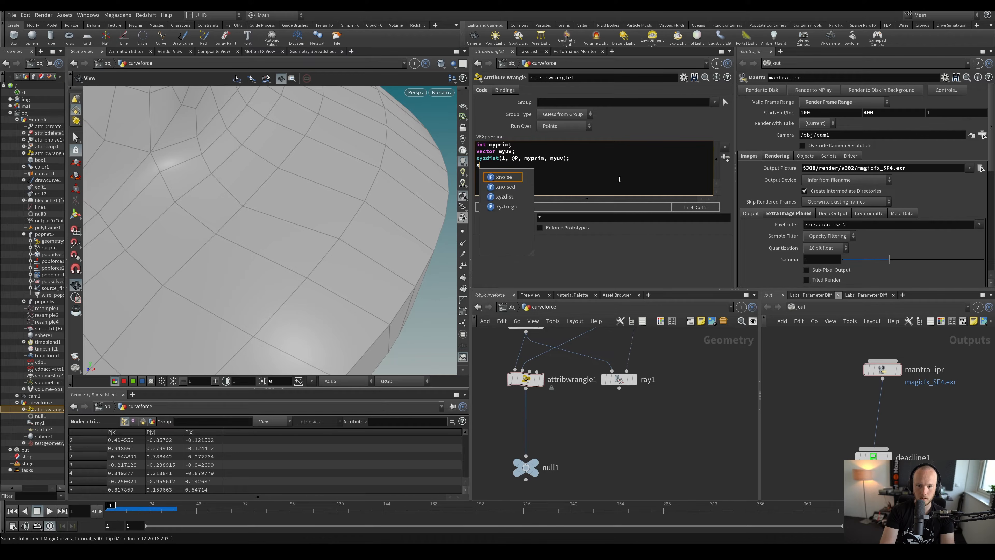
type("yzdist(")
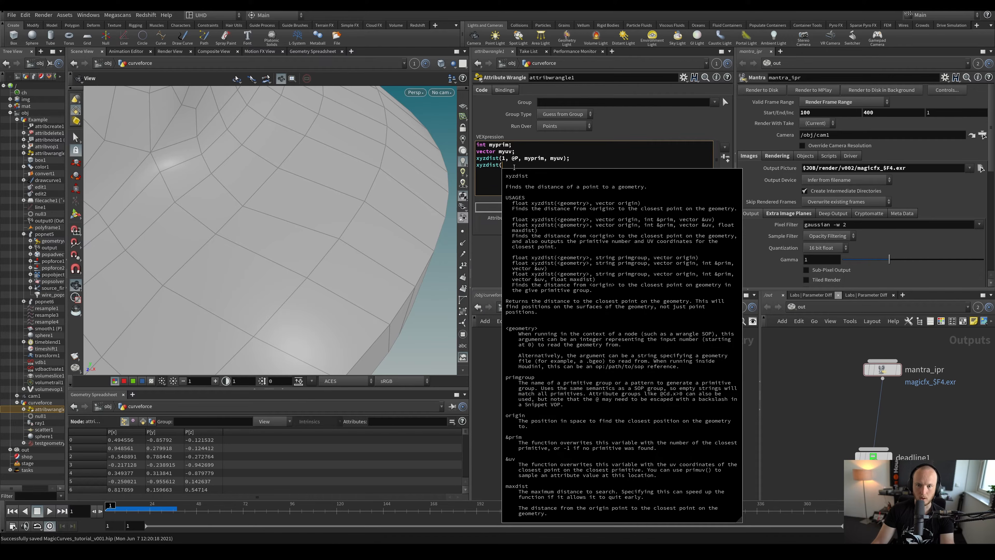
left_click_drag(514, 167, 468, 170)
type("pri")
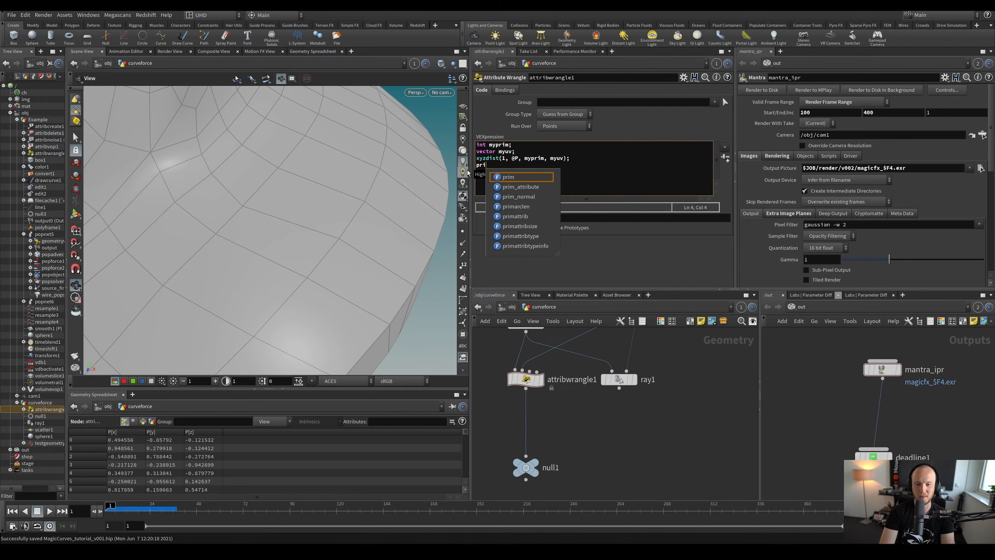
type("mvu)")
type("uv(")
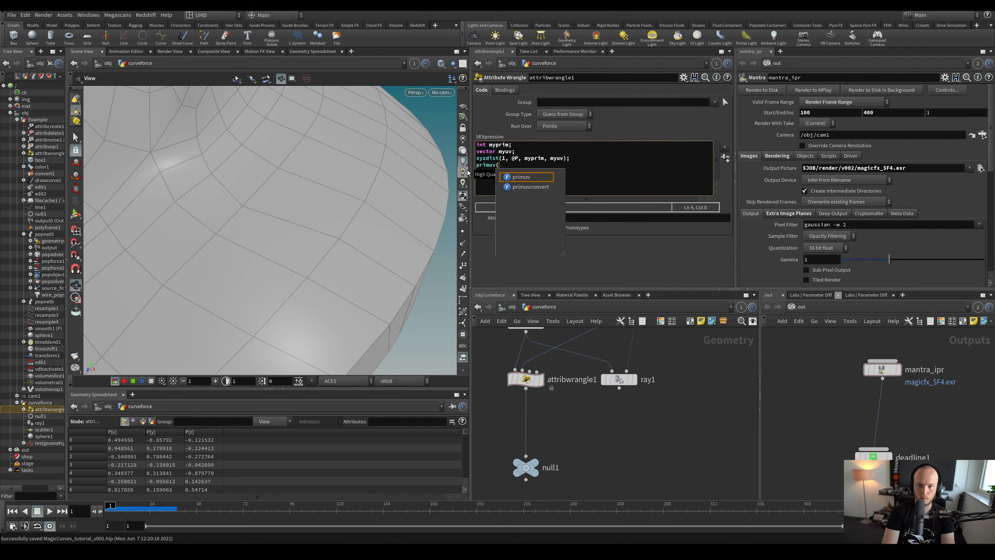
key("F1")
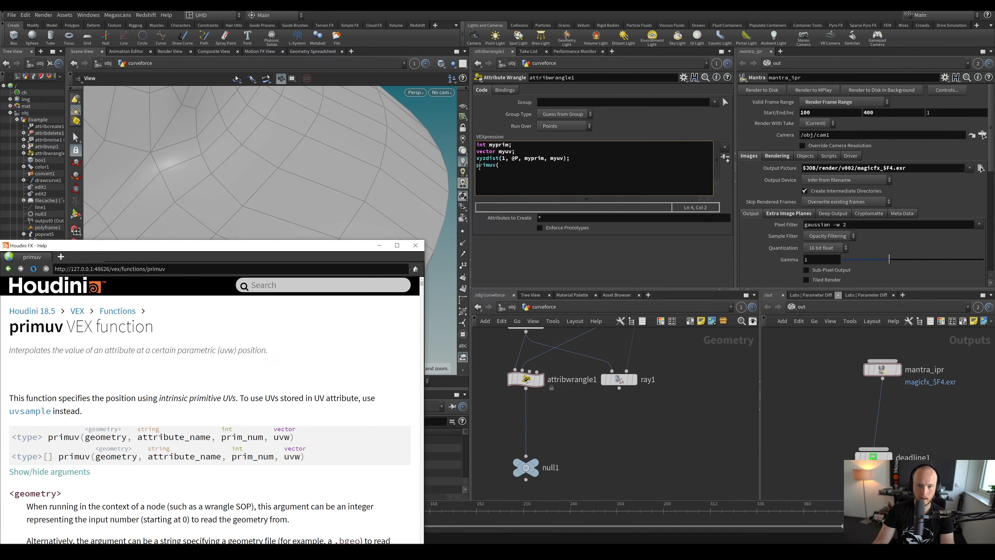
Complete the fourth line as "vector pos = primuv(1, "P", myprim, myuv);" and minimize the help window
key("Left")
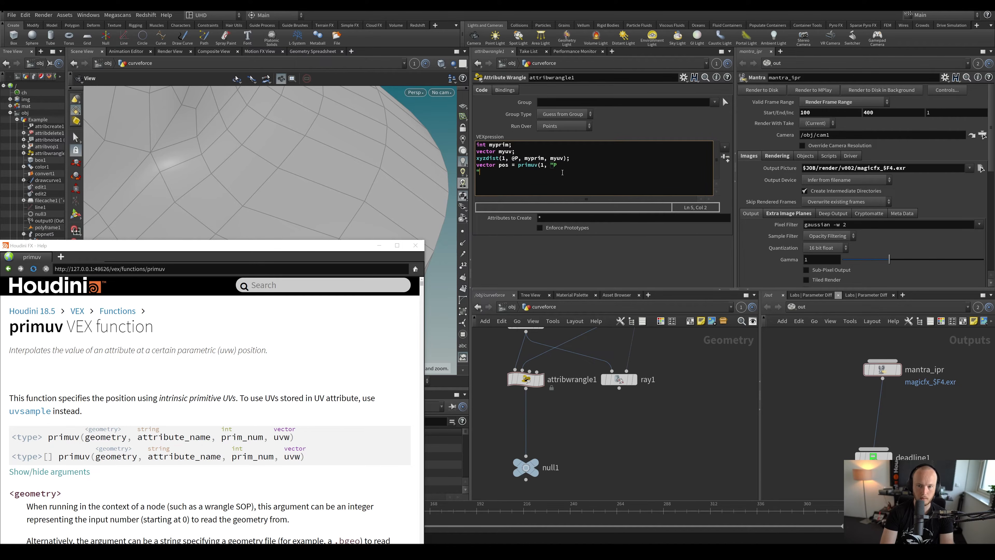
left_click(575, 164)
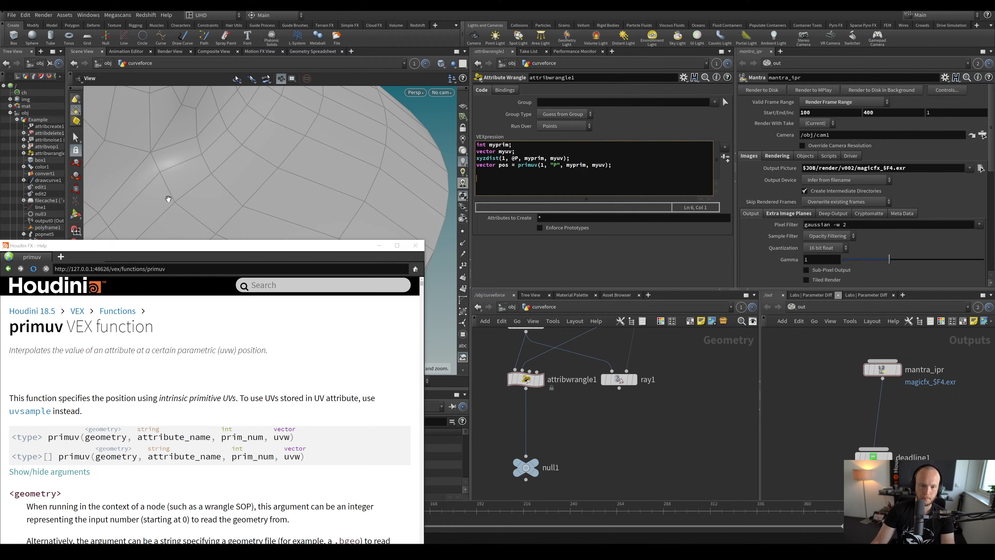
left_click(375, 244)
Add "@P = pos;" below a blank line at the end of the wrangle code and display null1
scroll(371, 230, "down", 5)
scroll(369, 228, "down", 10)
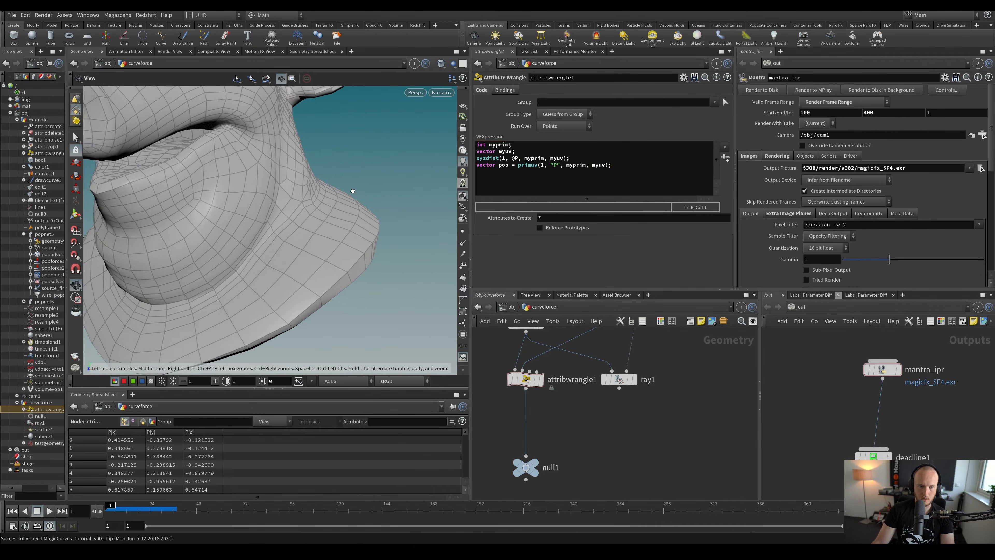
left_click(657, 170)
key("Return")
key("Return")
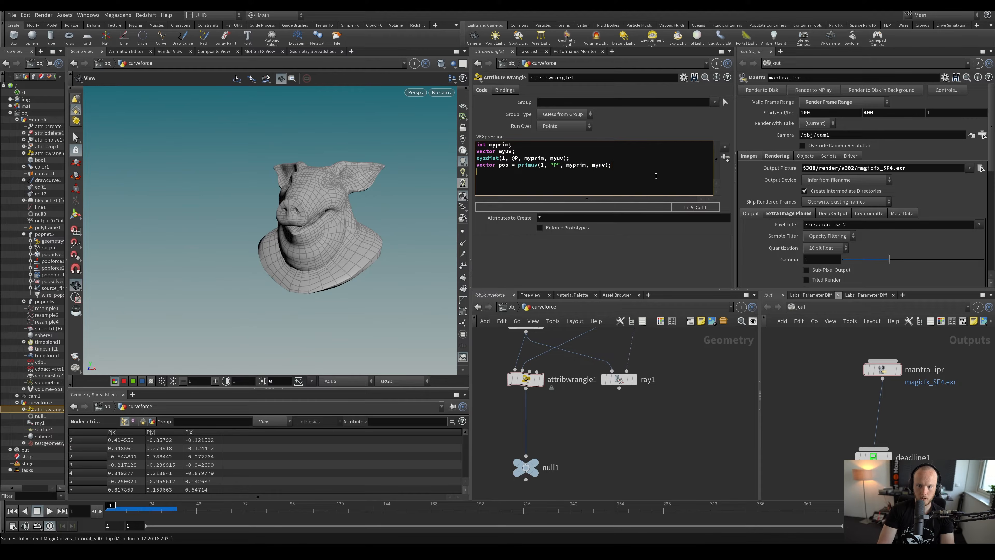
type("@P = pos;")
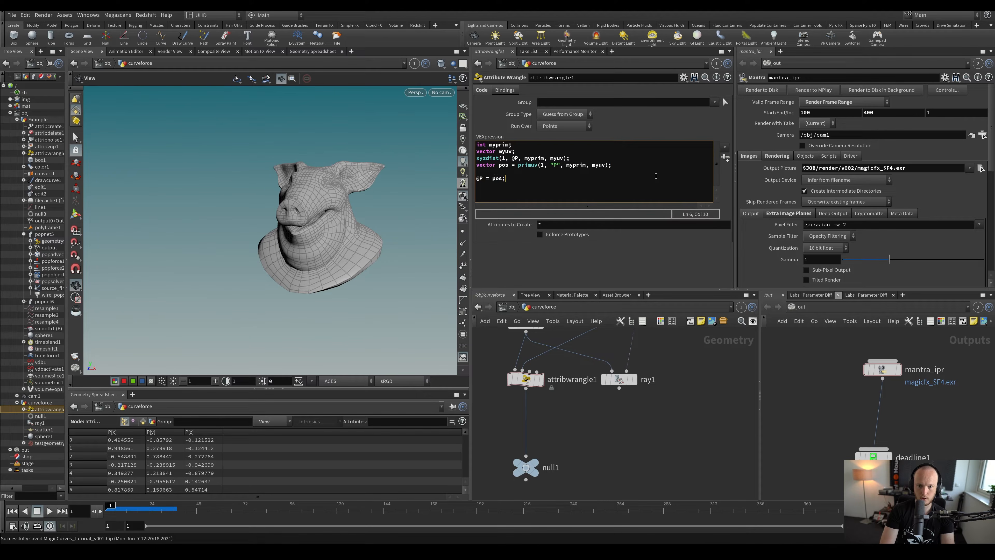
left_click(519, 465)
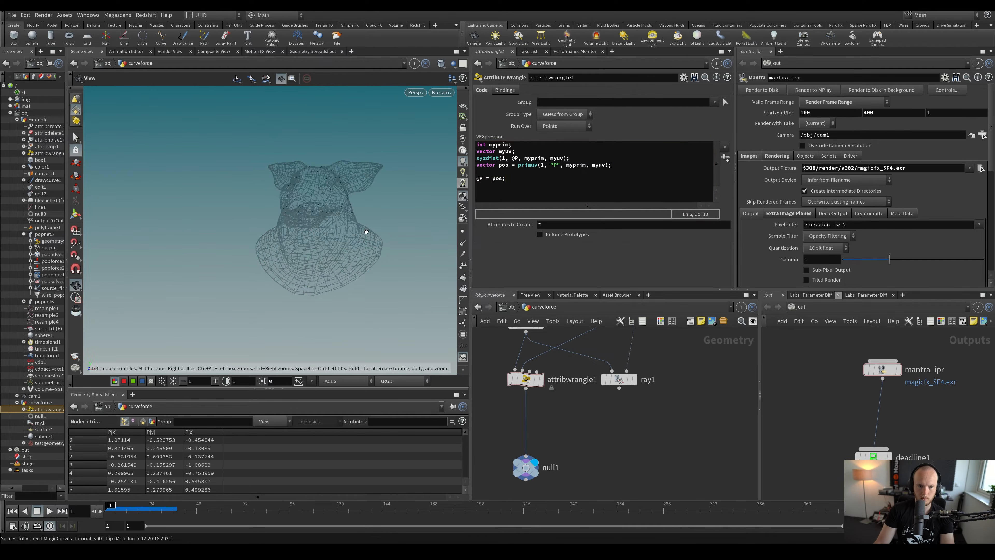
Compare the projection results by switching null1's input between ray1 and attribwrangle1, leaving attribwrangle1 connected
left_click(635, 380)
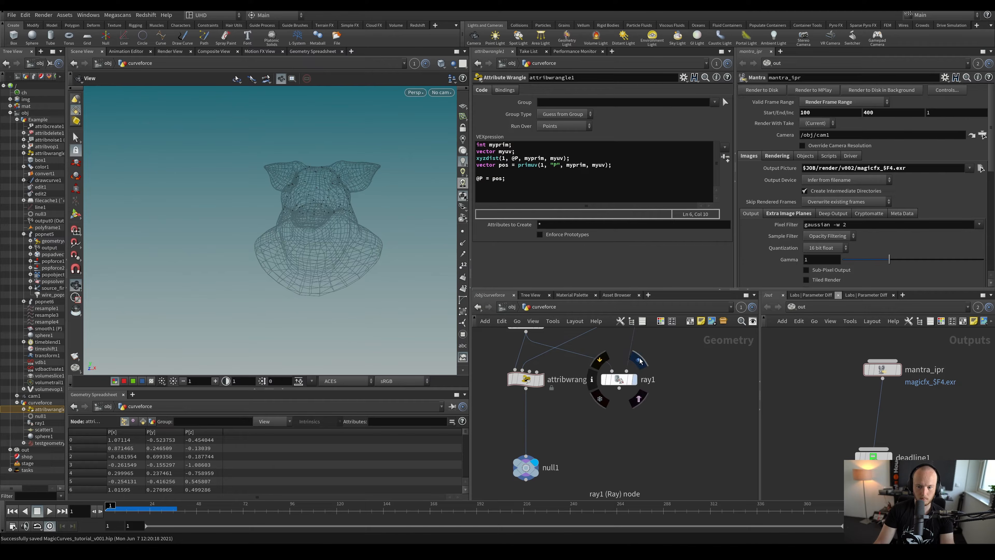
left_click_drag(525, 457, 619, 388)
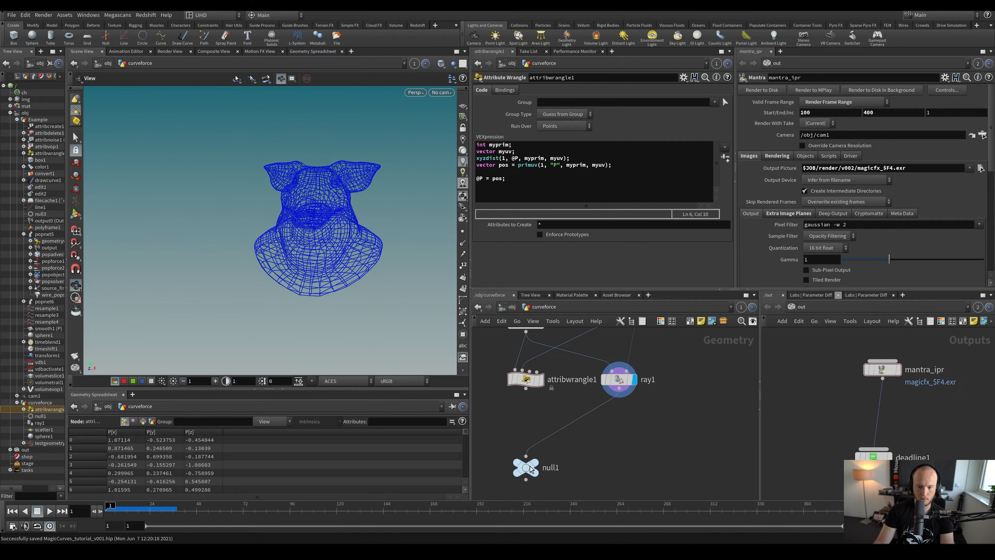
left_click(546, 448)
left_click(523, 455)
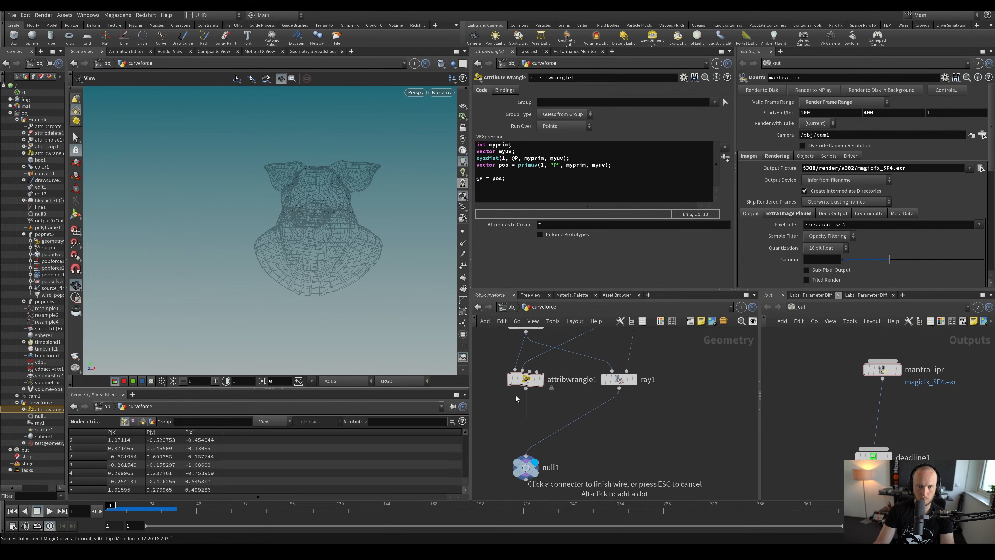
left_click(524, 389)
left_click(524, 456)
left_click(618, 388)
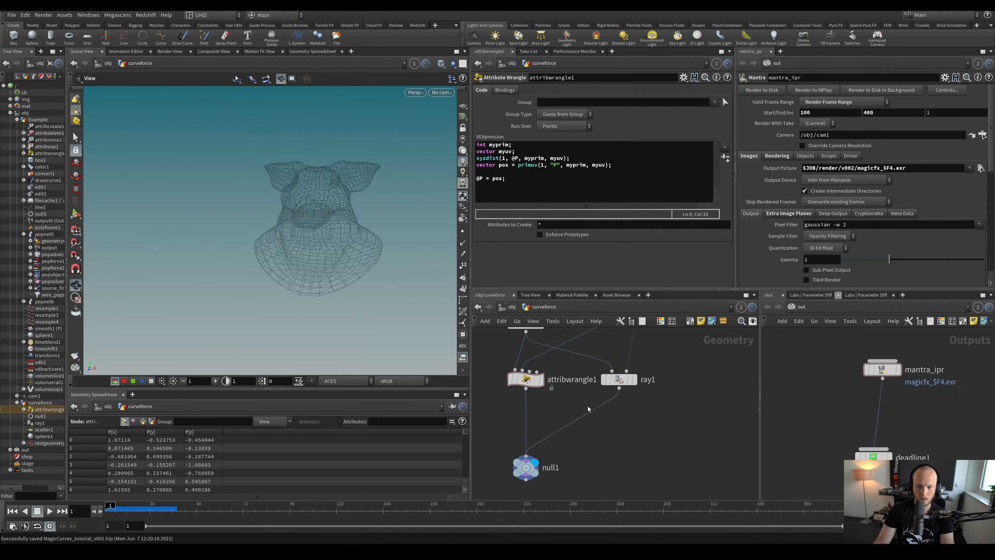
left_click(525, 456)
left_click(526, 389)
Save the scene file
middle_click_drag(537, 406, 524, 407)
scroll(524, 406, "down", 2)
key("ctrl+s")
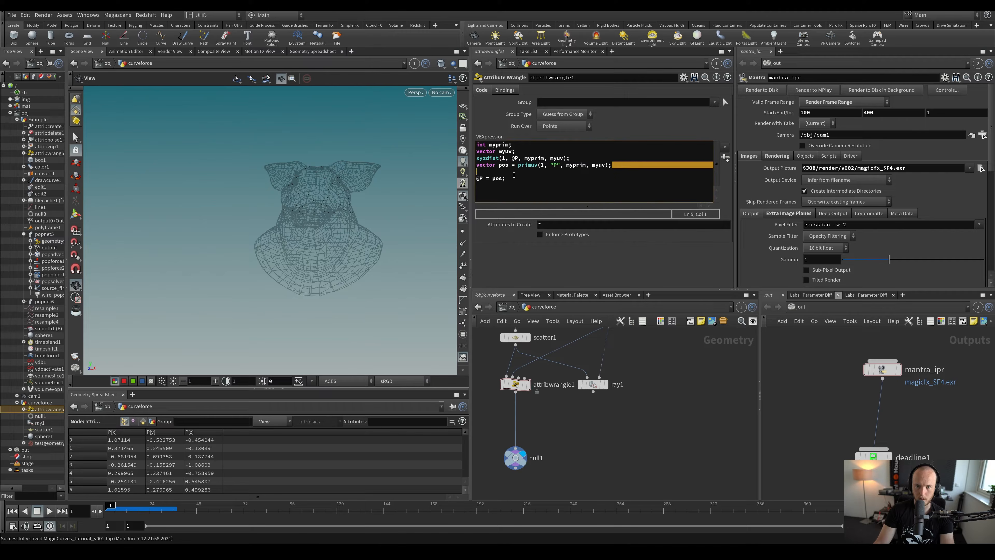
left_click(477, 169)
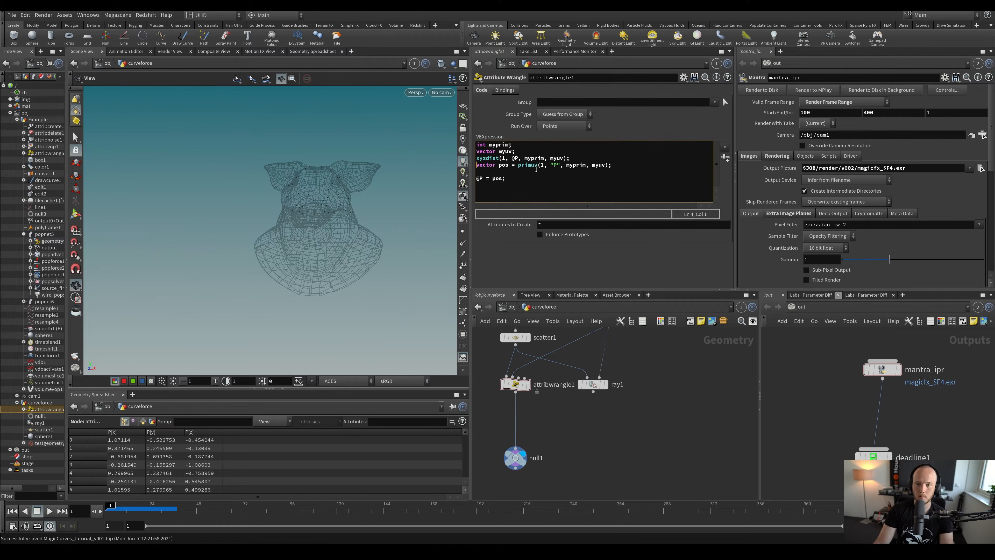
Insert a Color node into the wire between testgeometry_pighead1 and attribwrangle1
key("h")
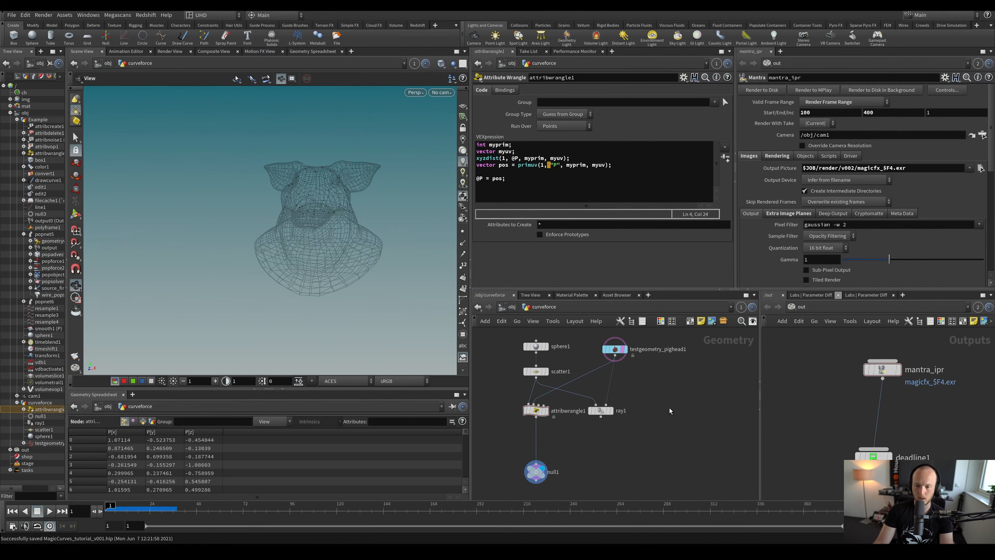
key("Tab")
type("color")
key("Return")
scroll(556, 384, "up", 3)
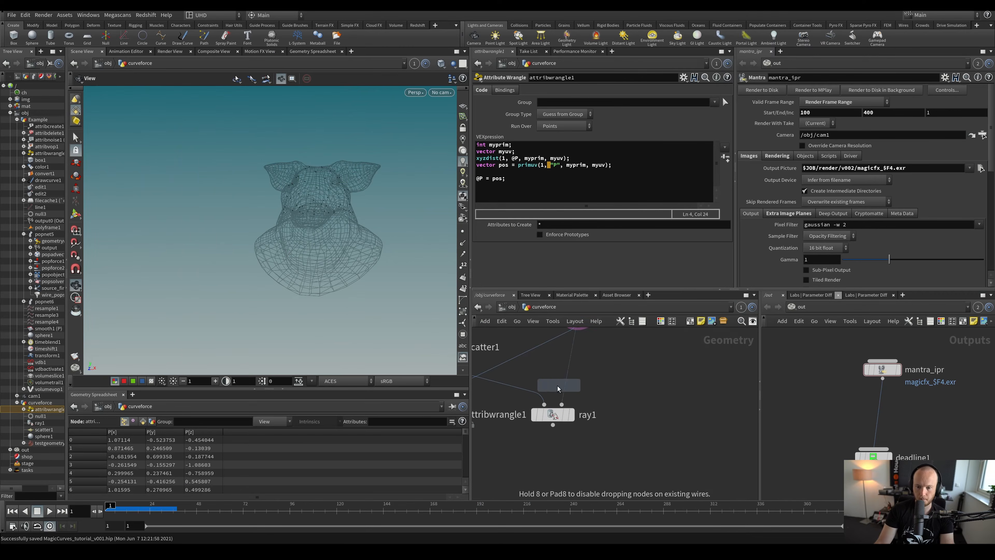
left_click(579, 415)
left_click_drag(578, 416, 565, 400)
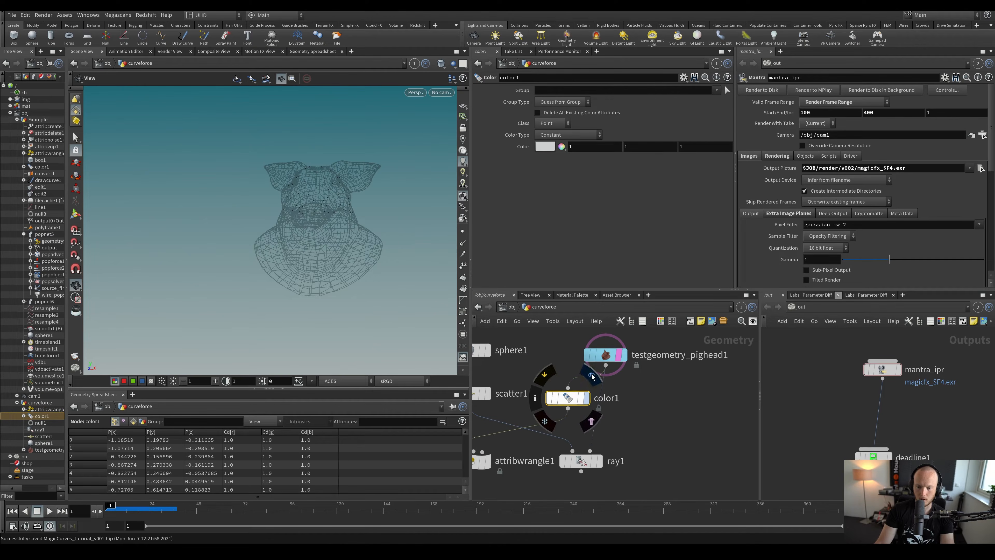
Display color1 and set its color type to Random, keeping the Point class
left_click(592, 376)
left_click(552, 123)
left_click(553, 123)
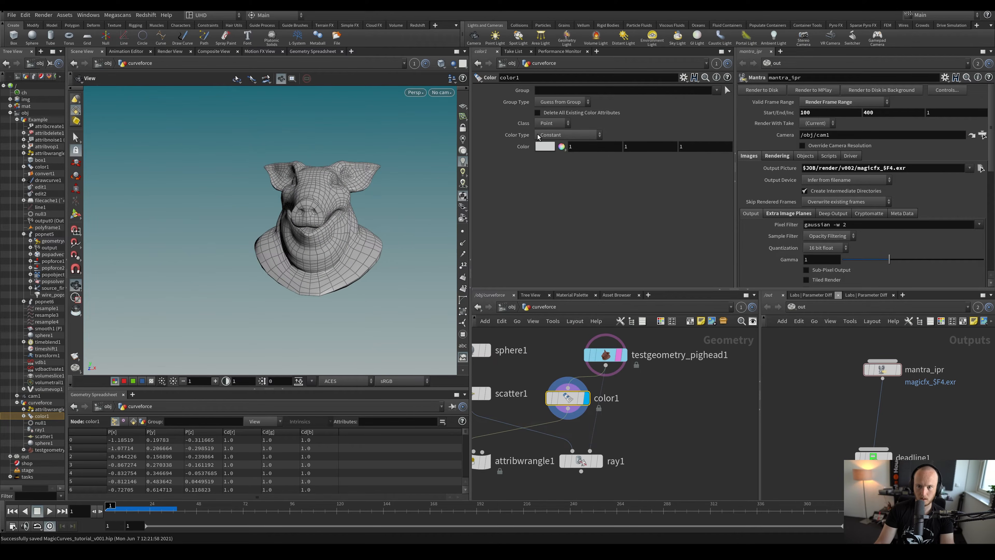
left_click(568, 134)
left_click(556, 146)
scroll(642, 409, "down", 3)
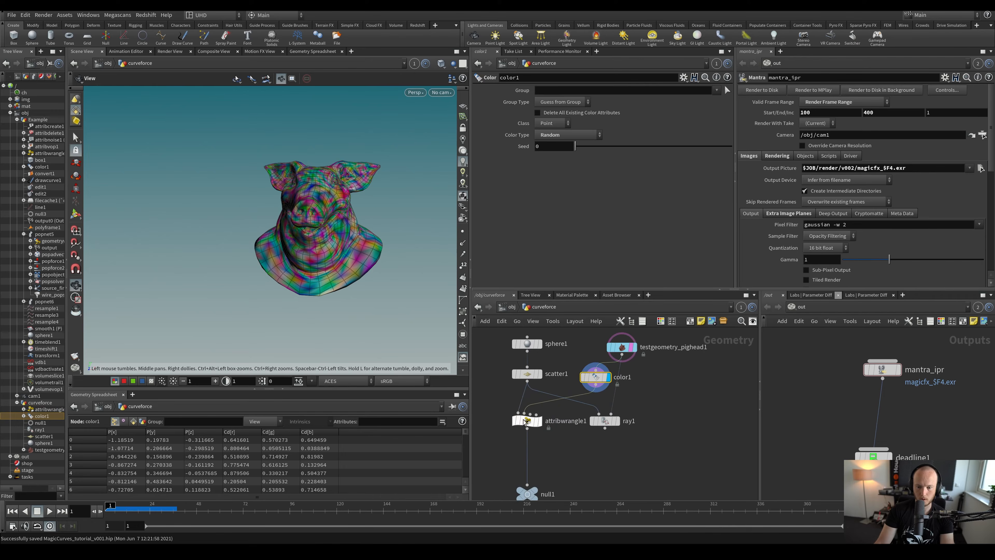
left_click(527, 421)
key("ctrl+c")
left_click(585, 195)
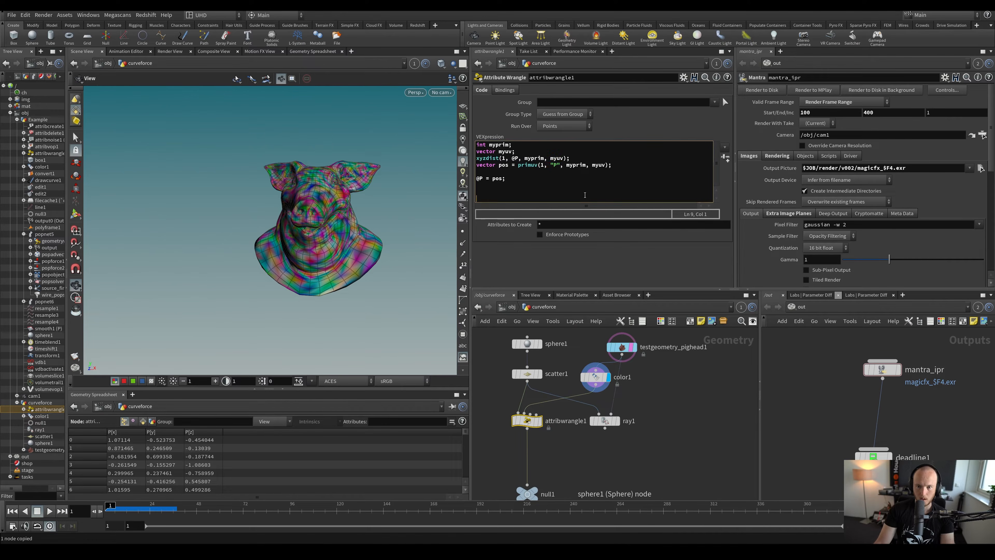
left_click_drag(618, 168, 472, 169)
key("ctrl+c")
left_click(614, 165)
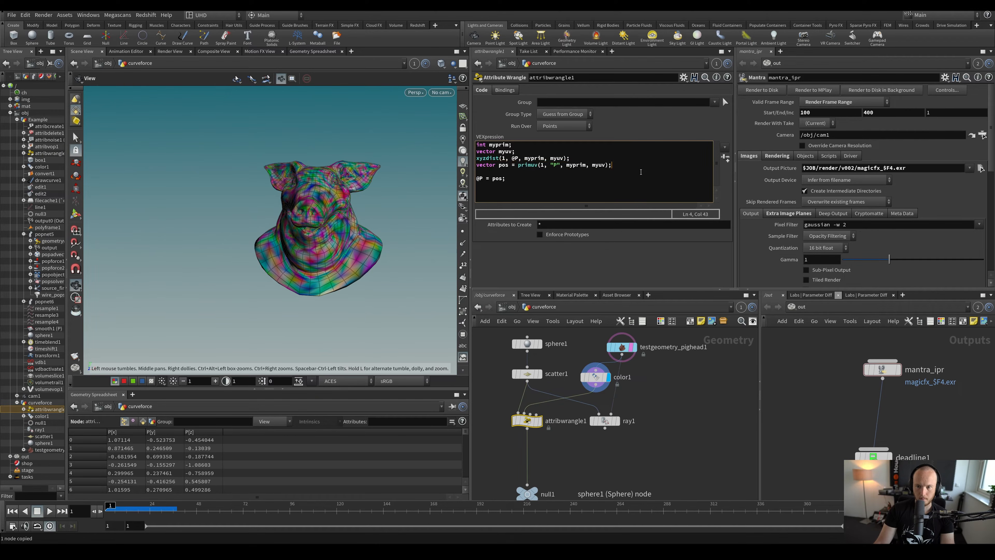
key("Return")
key("ctrl+v")
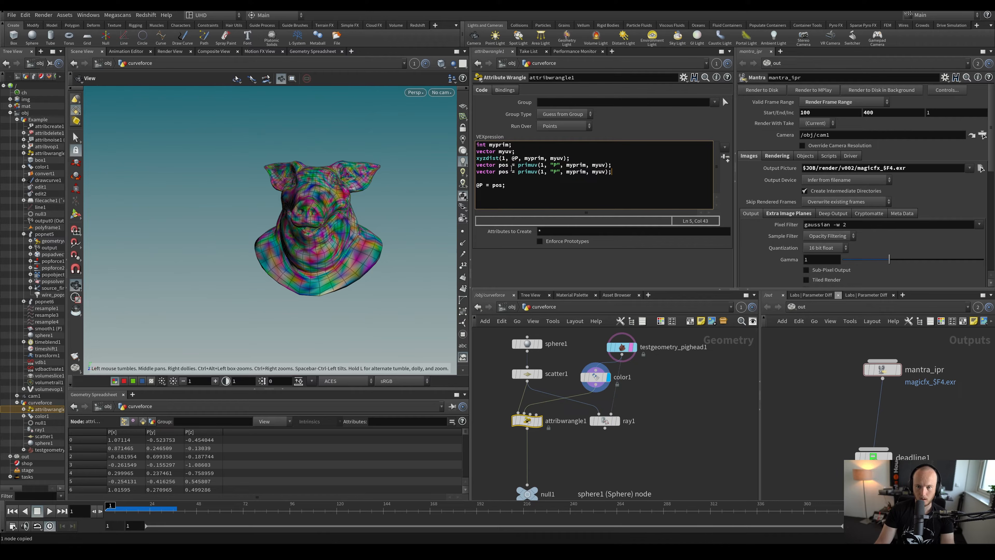
left_click_drag(512, 172, 441, 173)
type("@Cd")
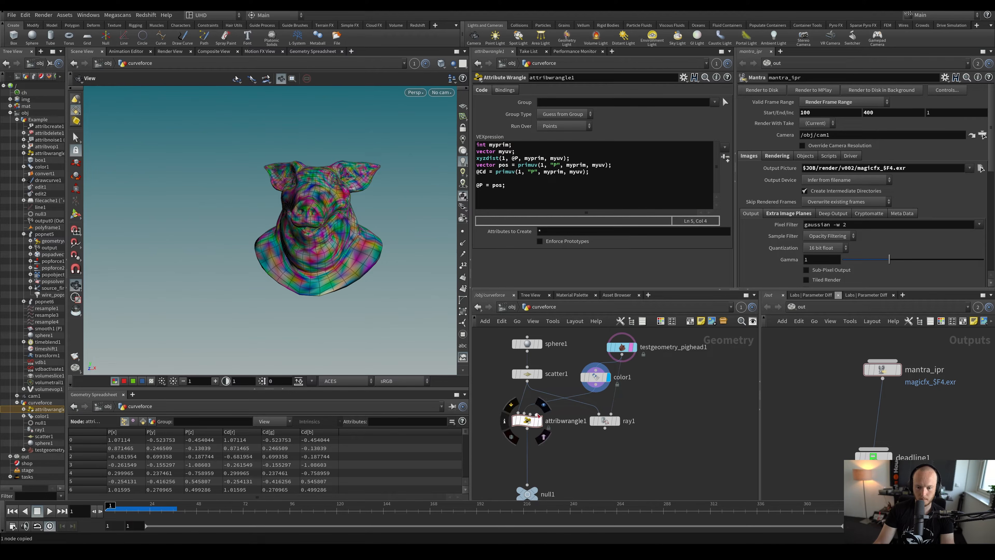
Display attribwrangle1, examine its colored points against the pig head from several angles, and check color1's node information
left_click(540, 420)
scroll(351, 207, "up", 5)
left_click_drag(351, 204, 301, 194)
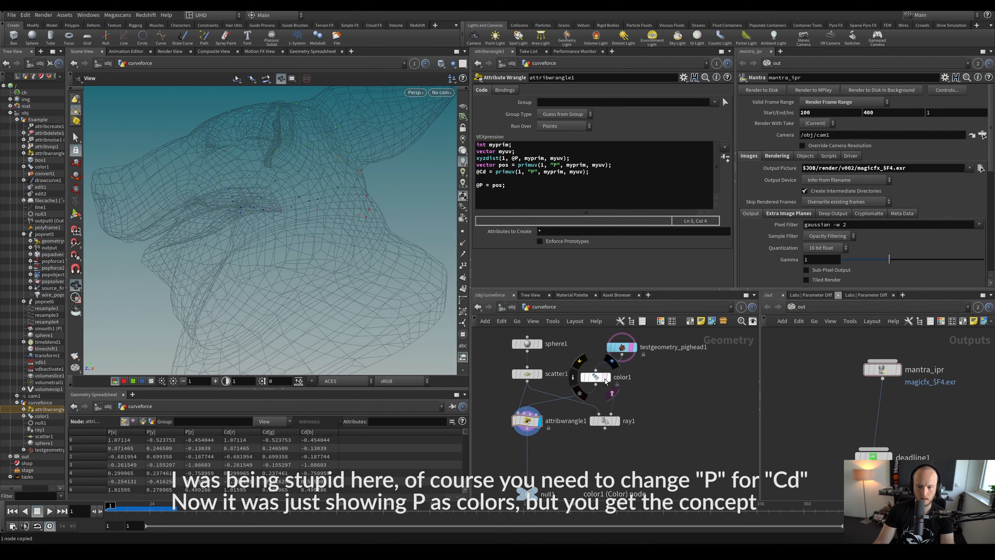
left_click(598, 380)
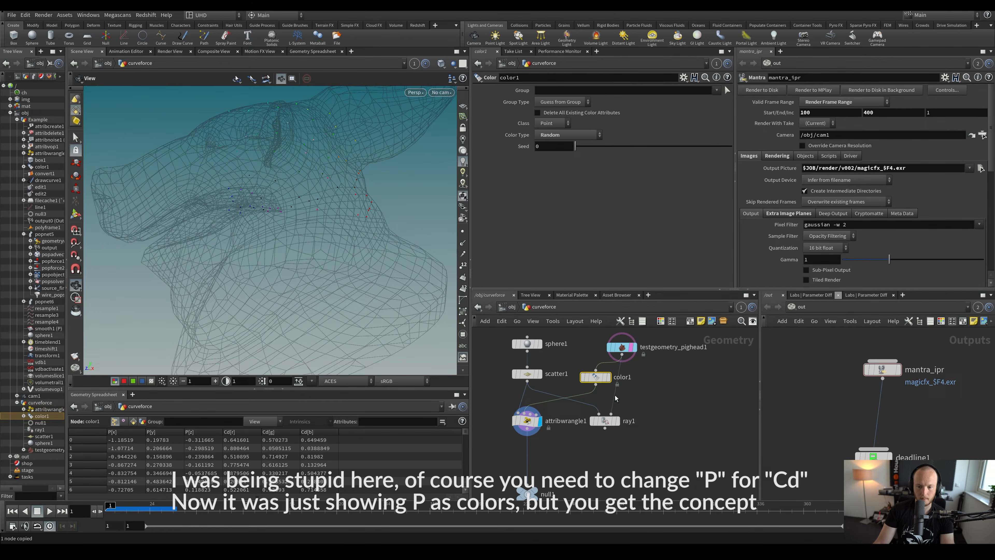
middle_click(598, 382)
middle_click_drag(641, 346, 634, 378)
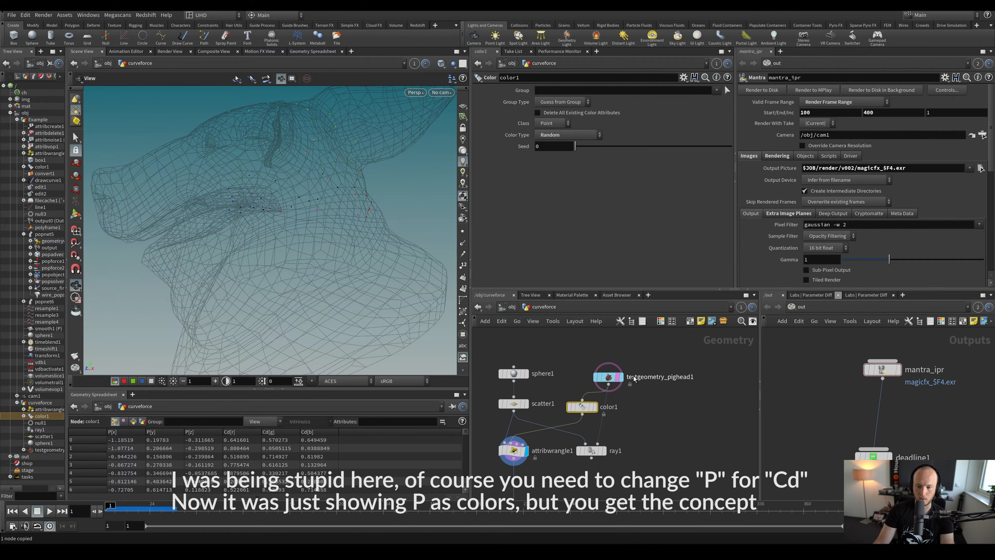
left_click_drag(305, 206, 397, 305)
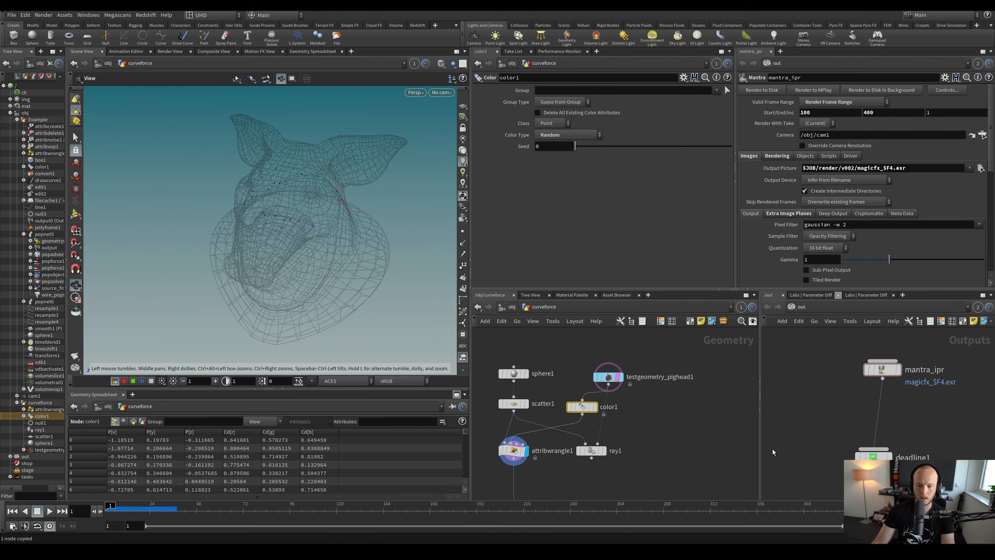
scroll(693, 433, "down", 2)
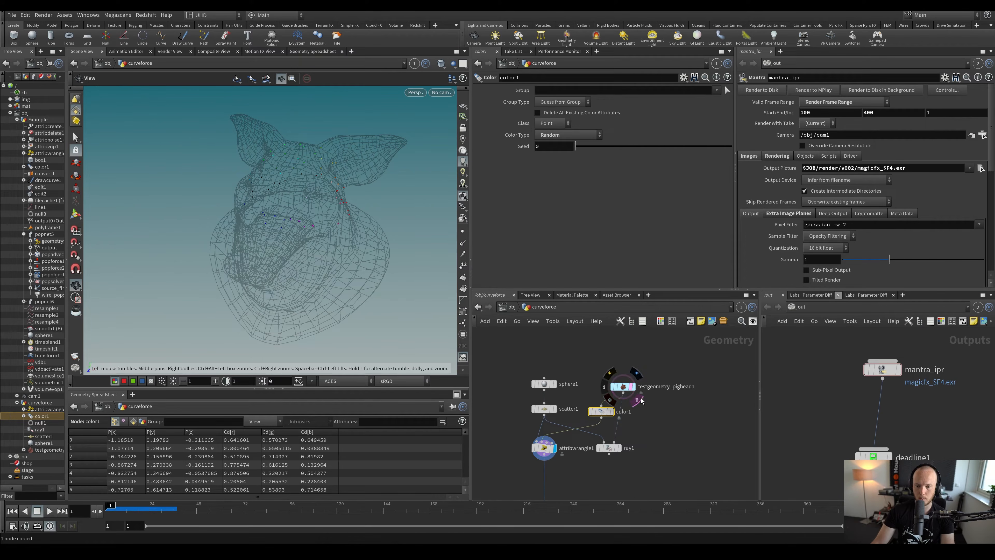
Turn off the template display of testgeometry_pighead1 and display null1 to view only the projected points
left_click(641, 398)
middle_click_drag(604, 467, 617, 419)
left_click(562, 458)
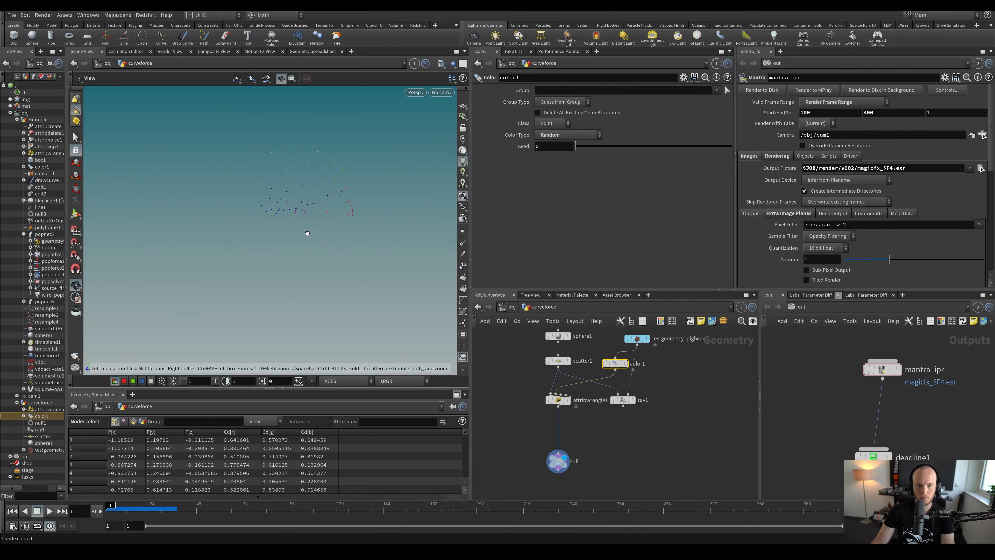
left_click_drag(308, 247, 285, 259)
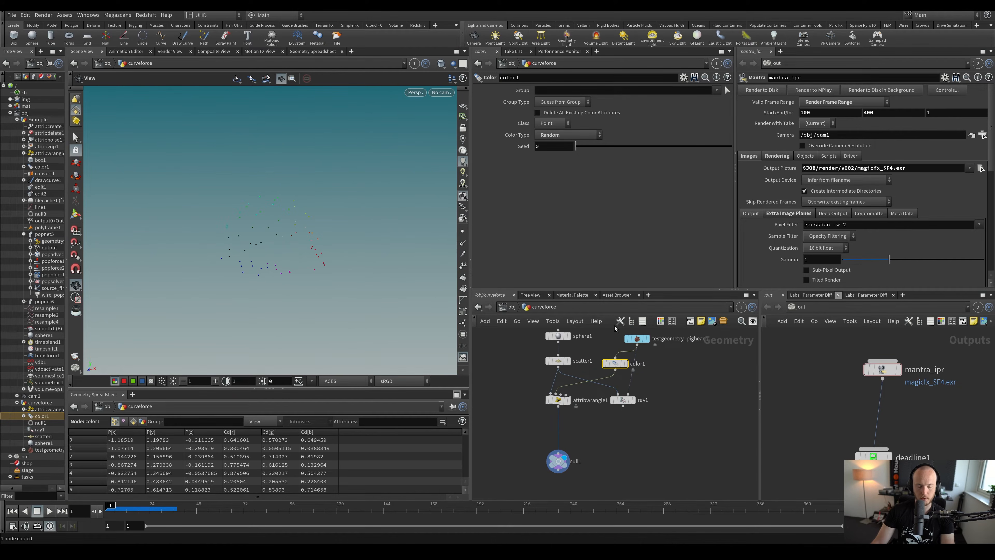
Remove the empty line at the end of attribwrangle1's code and save the scene file
left_click(566, 401)
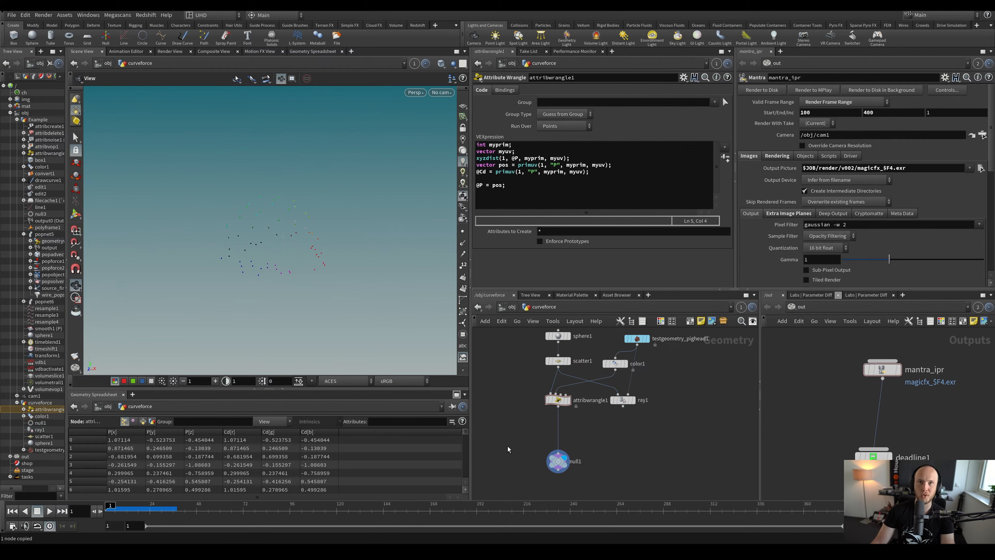
left_click(528, 172)
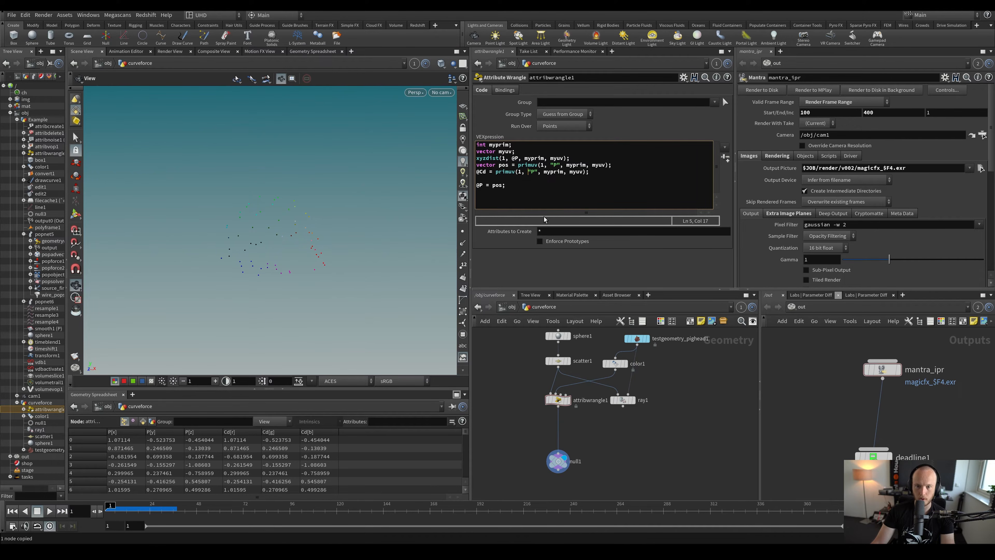
left_click_drag(523, 196, 468, 202)
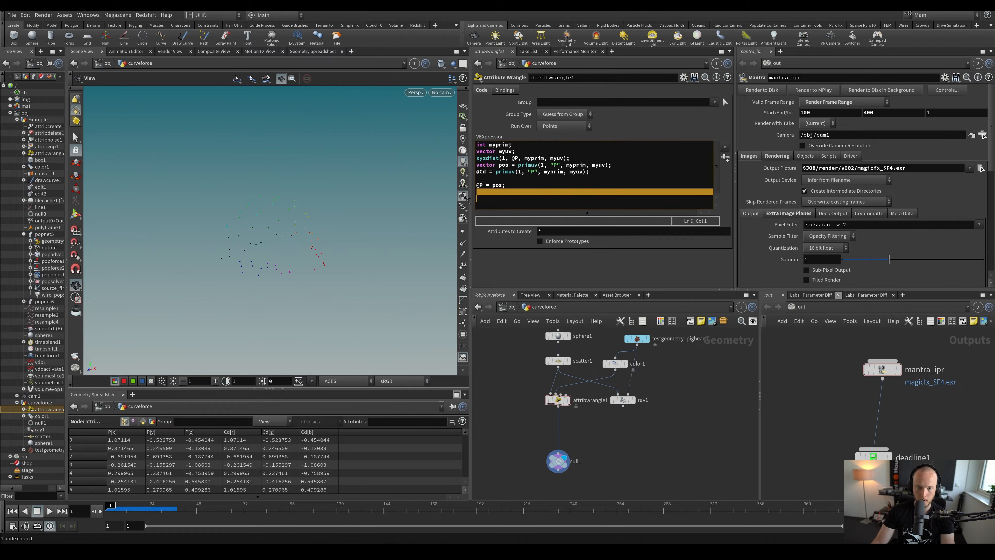
key("BackSpace")
scroll(609, 431, "down", 2)
key("ctrl+s")
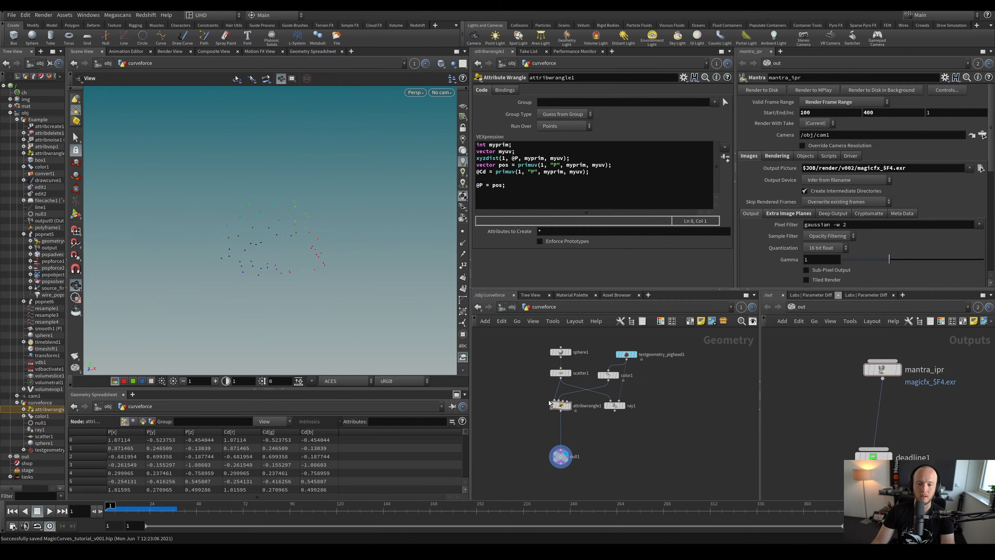
Add a Draw Curve node beside the existing network and draw a wavy curve with one loop on the XY plane
scroll(601, 436, "up", 3)
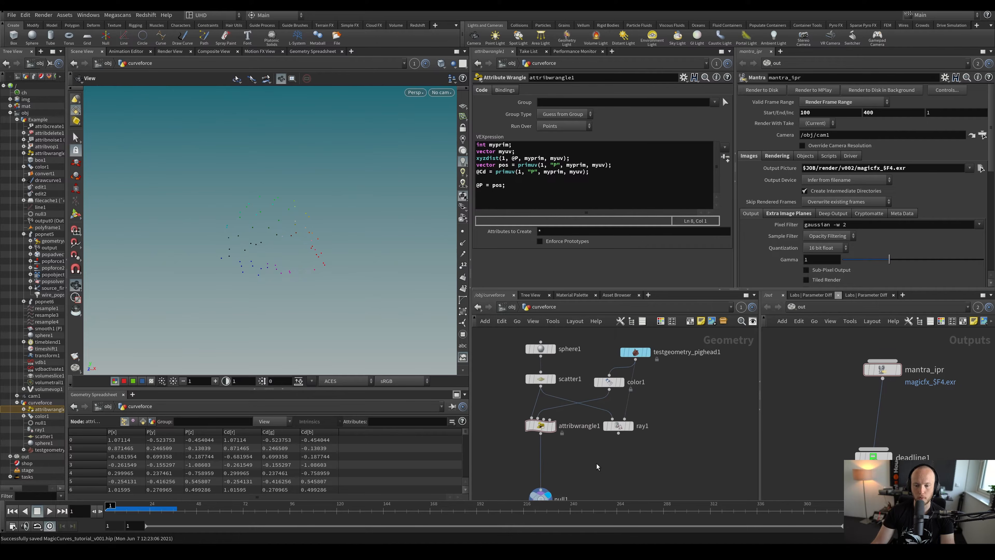
scroll(592, 456, "down", 2)
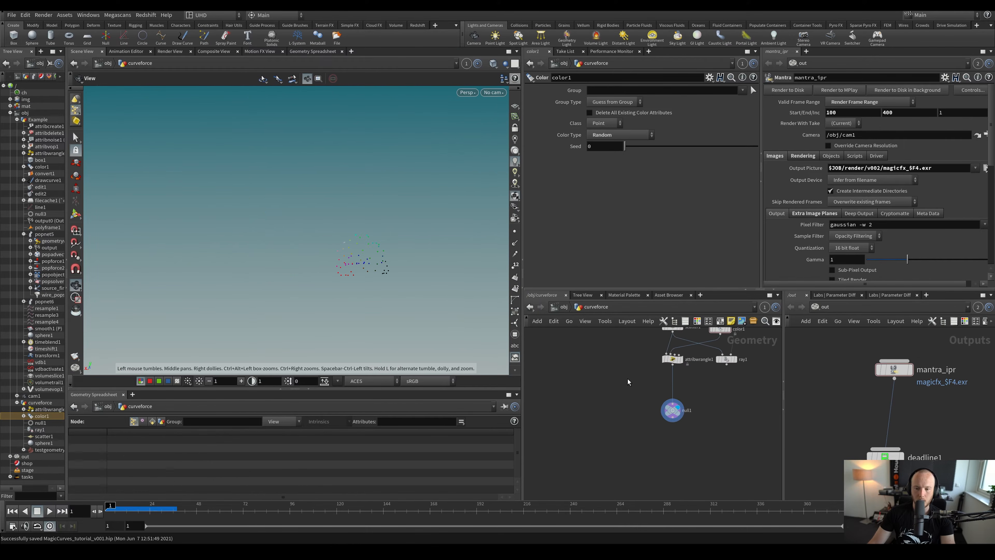
scroll(627, 379, "up", 2)
scroll(614, 391, "down", 2)
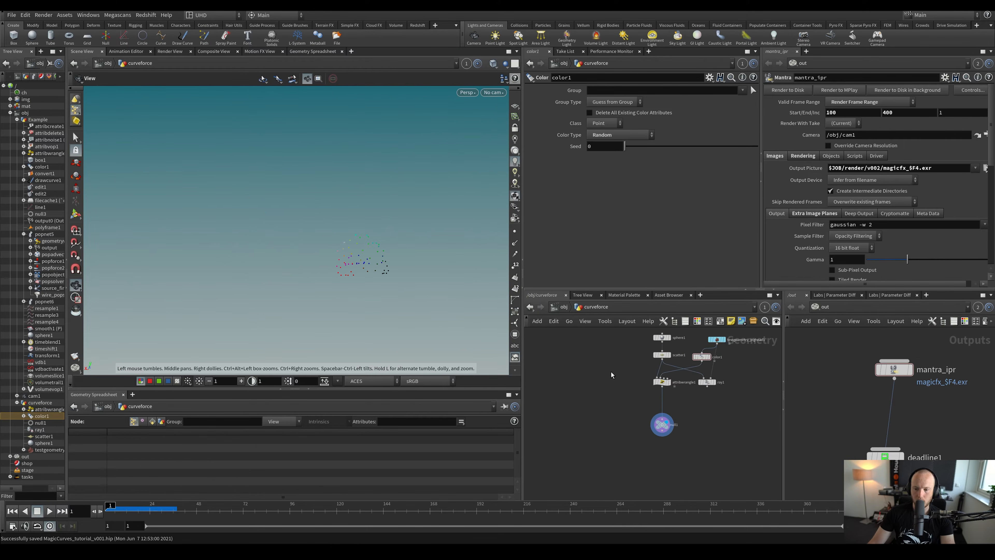
middle_click_drag(592, 351, 600, 392)
key("Tab")
type("draw")
key("Return")
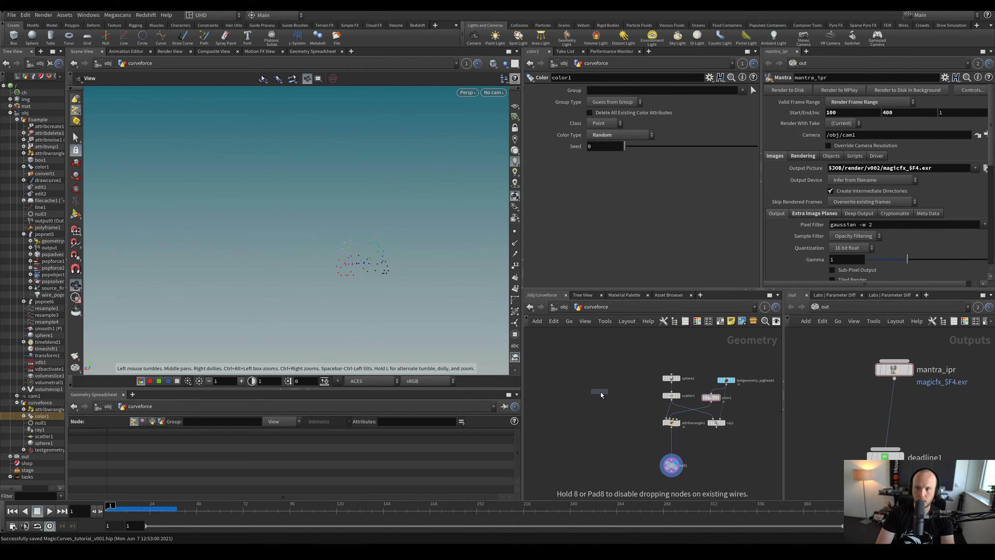
left_click(600, 392)
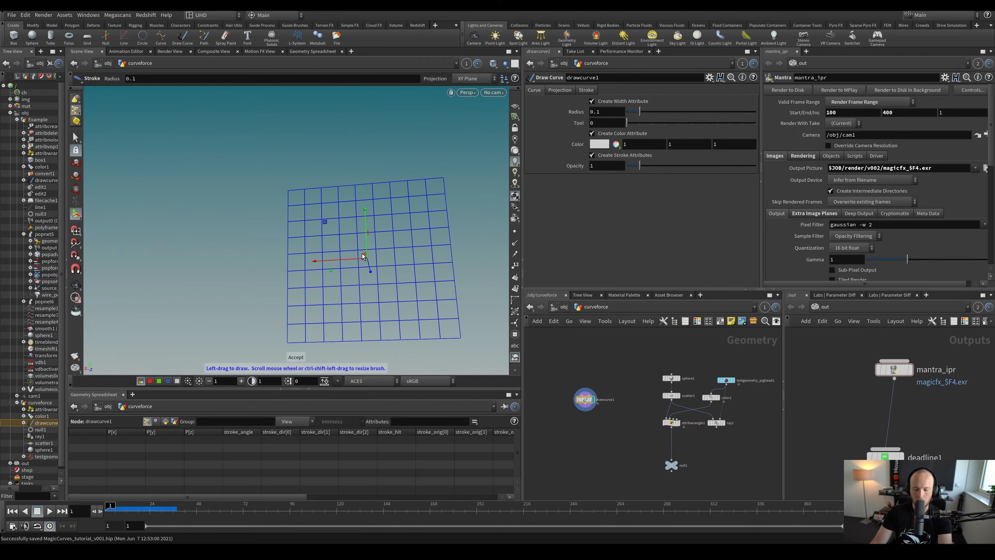
left_click_drag(306, 253, 303, 248)
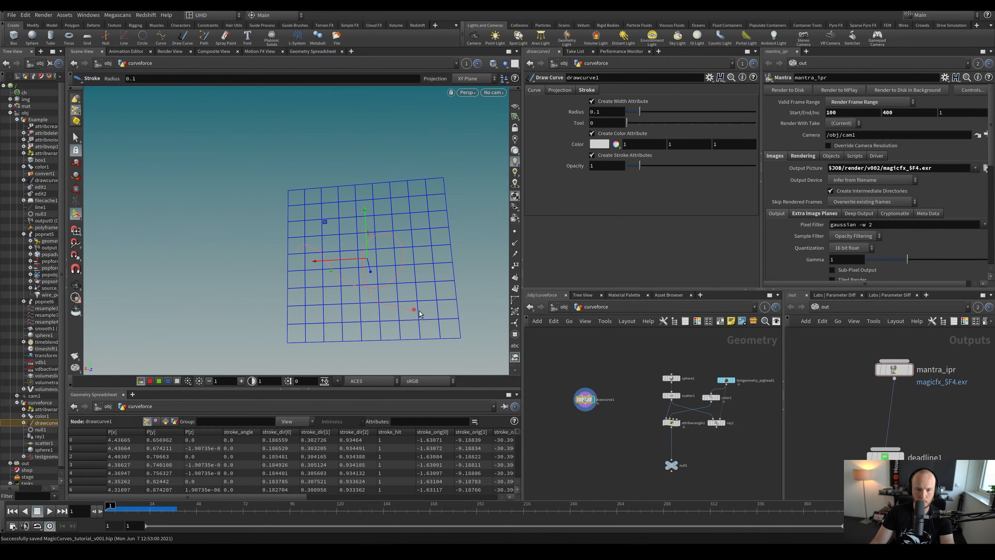
mouse_move(419, 311)
left_mouse_down()
mouse_move(437, 313)
mouse_move(403, 338)
left_mouse_up()
Append a Transform node to drawcurve1 with a uniform scale of 2, and turn on point display in the viewport
scroll(604, 435, "up", 3)
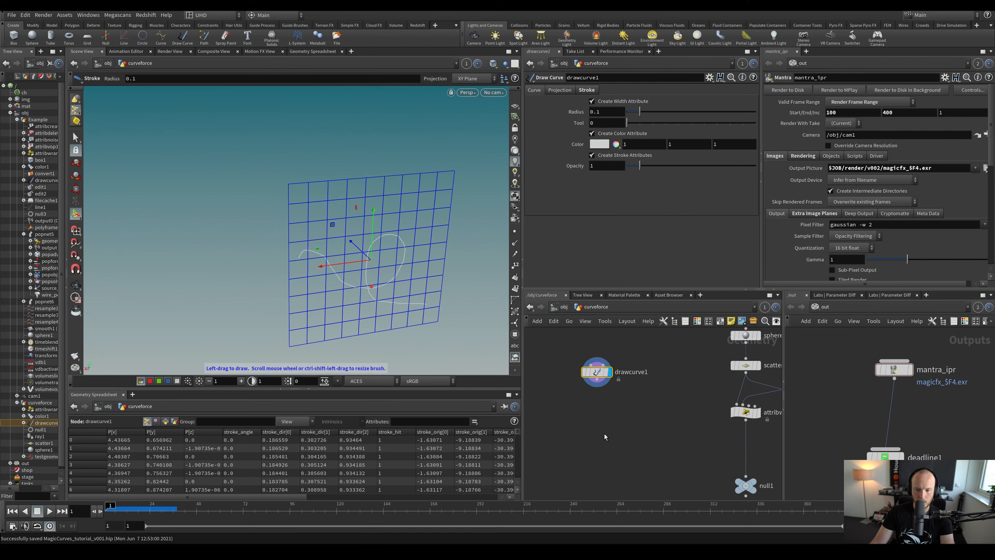
key("Tab")
type("transform")
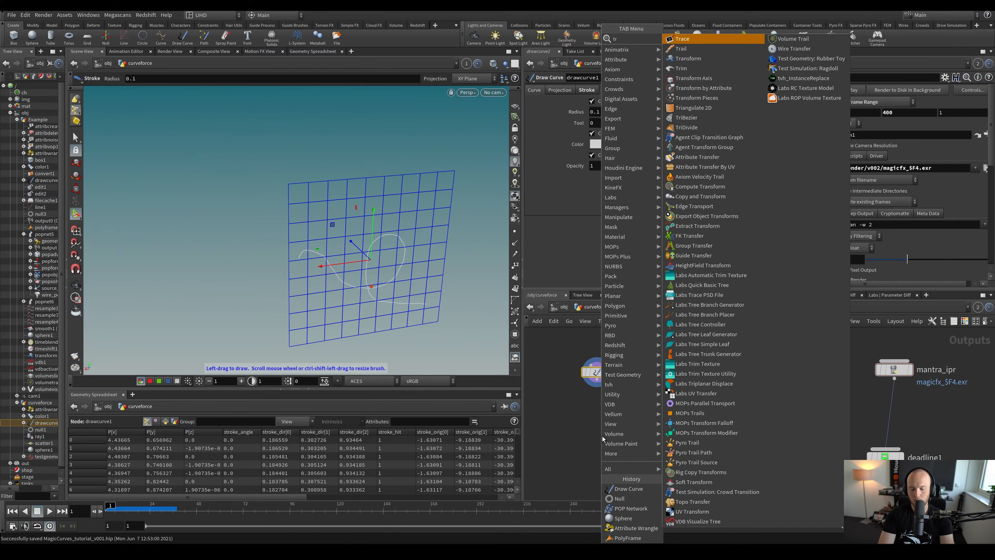
key("Return")
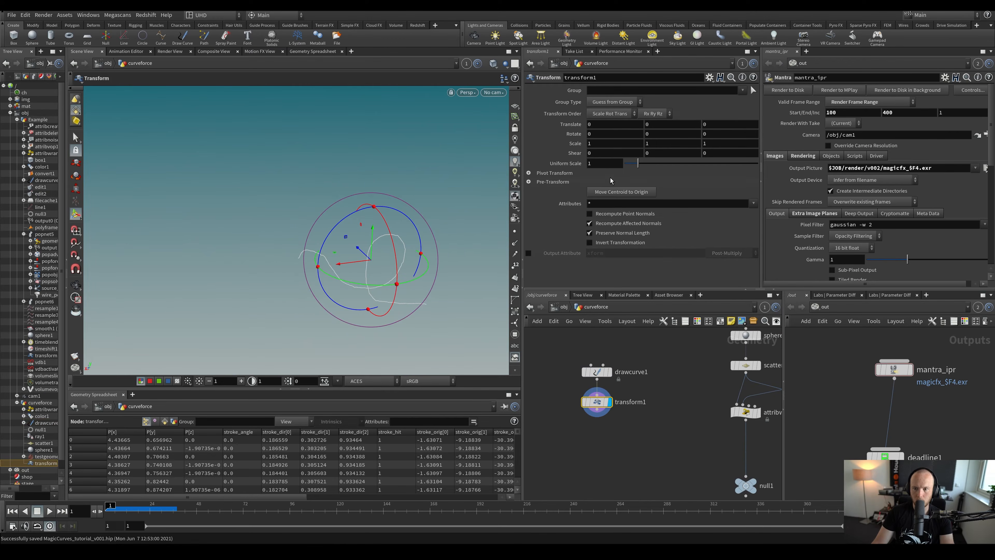
left_click_drag(638, 164, 657, 167)
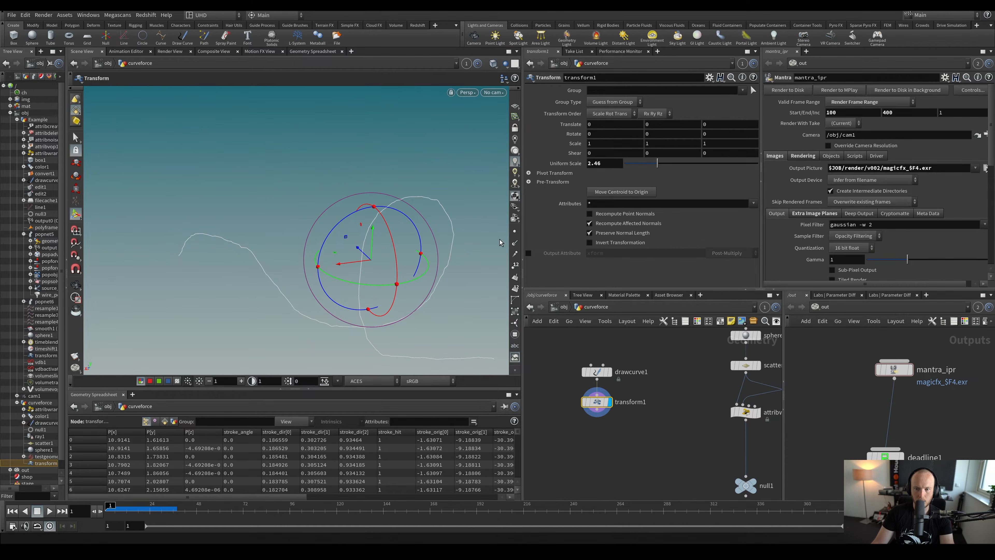
left_click(515, 231)
right_click_drag(405, 243, 360, 249, "alt")
left_click_drag(603, 163, 526, 156)
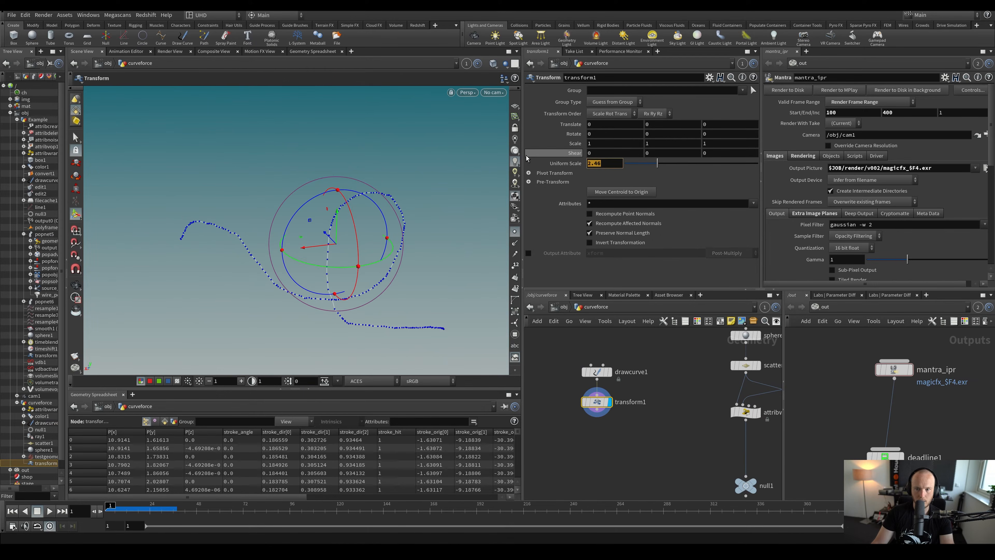
type("2")
key("Return")
Append a Smooth node after transform1 and set its strength to 50
key("Tab")
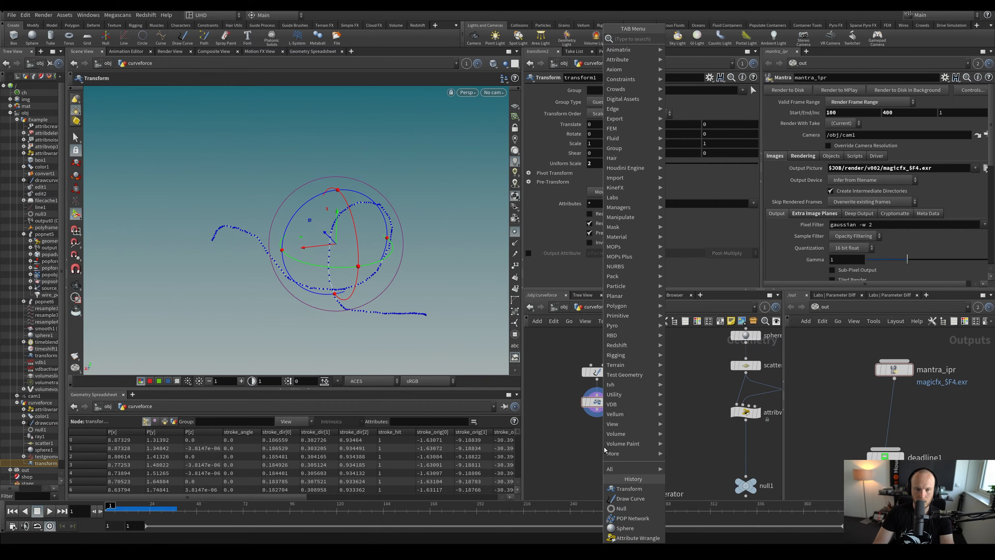
type("sn")
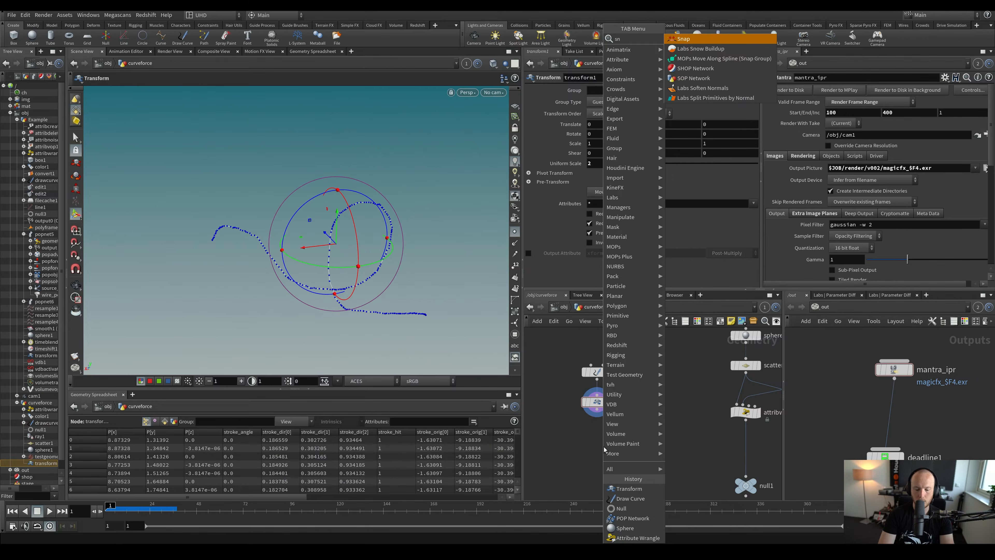
key("BackSpace")
key("BackSpace")
type("smo")
key("Return")
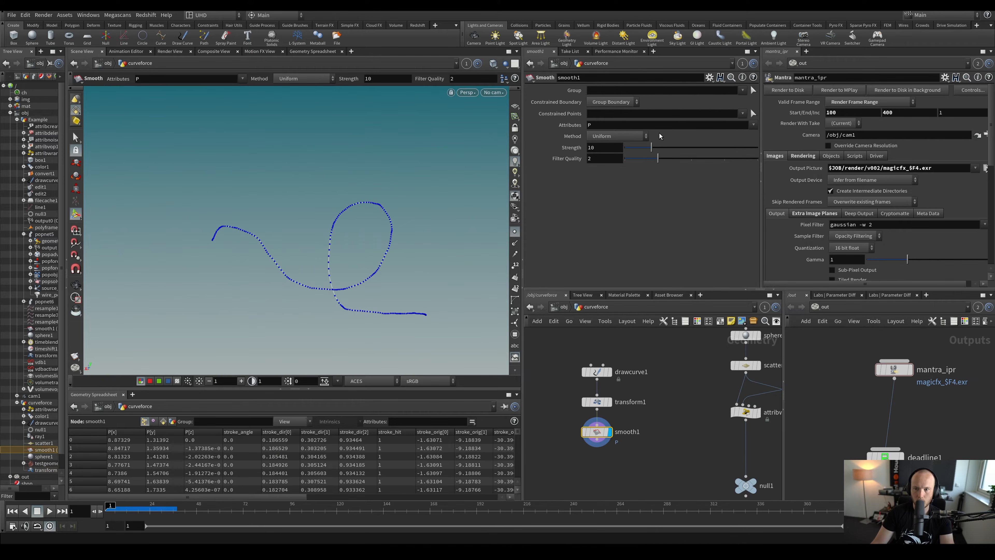
left_click_drag(651, 147, 758, 147)
Append a Resample node after smooth1
middle_click_drag(621, 461, 618, 414)
key("Tab")
type("r")
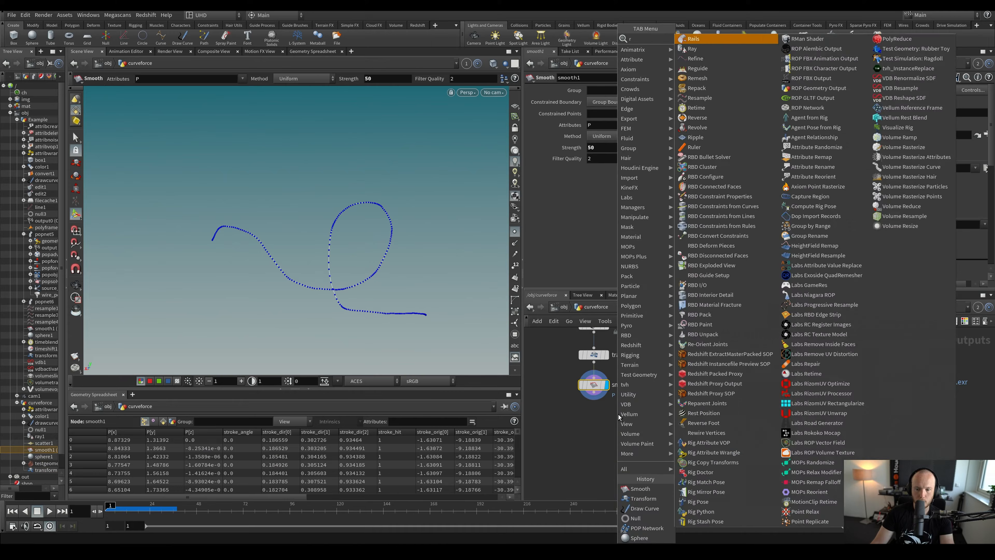
type("es")
key("Return")
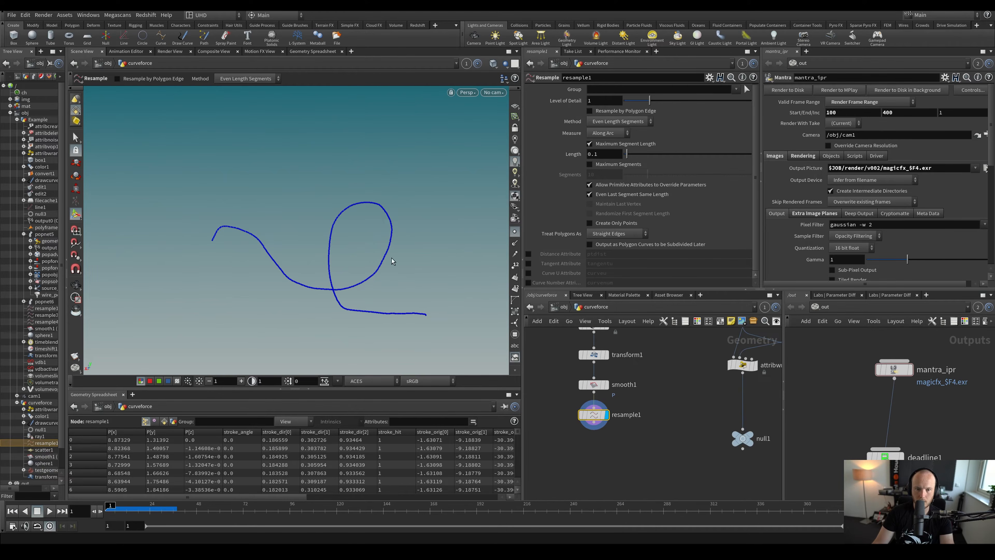
Insert an Edit node between smooth1 and resample1, and reshape the curve in depth by moving points with a soft radius of 10.3
left_click(607, 384)
left_click(594, 385)
left_click_drag(406, 288, 332, 312, "alt")
key("t")
mouse_move(329, 312)
left_mouse_down("alt")
mouse_move(306, 261)
mouse_move(340, 301)
left_mouse_up("alt")
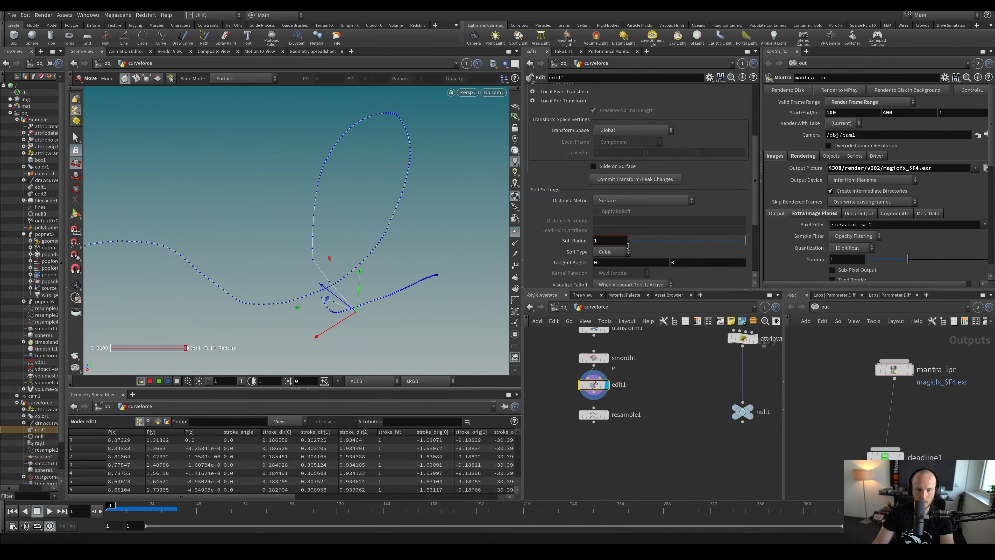
middle_click_drag(596, 240, 969, 260)
left_click_drag(271, 274, 309, 322, "alt")
key("s")
key("t")
left_click_drag(311, 303, 344, 279, "alt")
Display resample1, set its segment length to 0.04, and check the node's geometry information
left_click(610, 399)
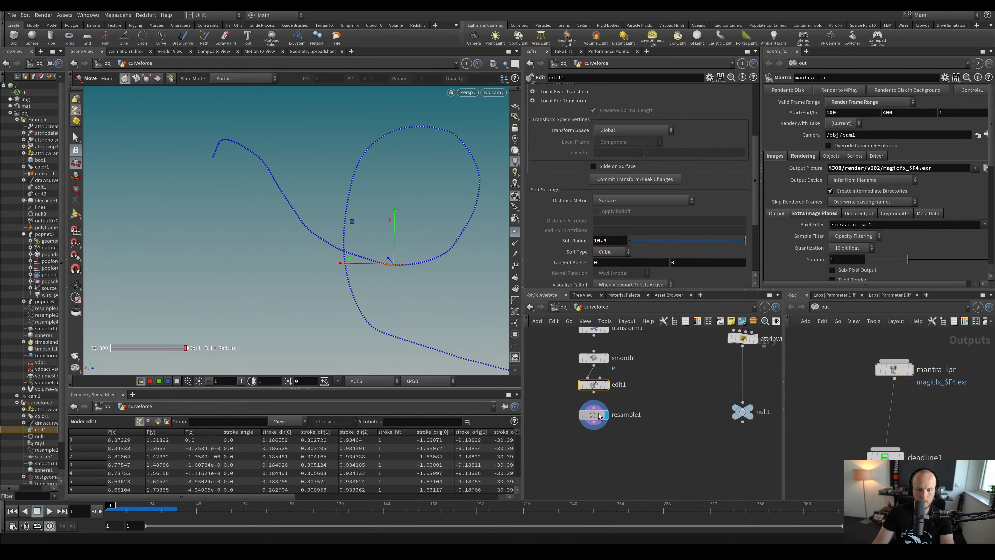
key("BackSpace")
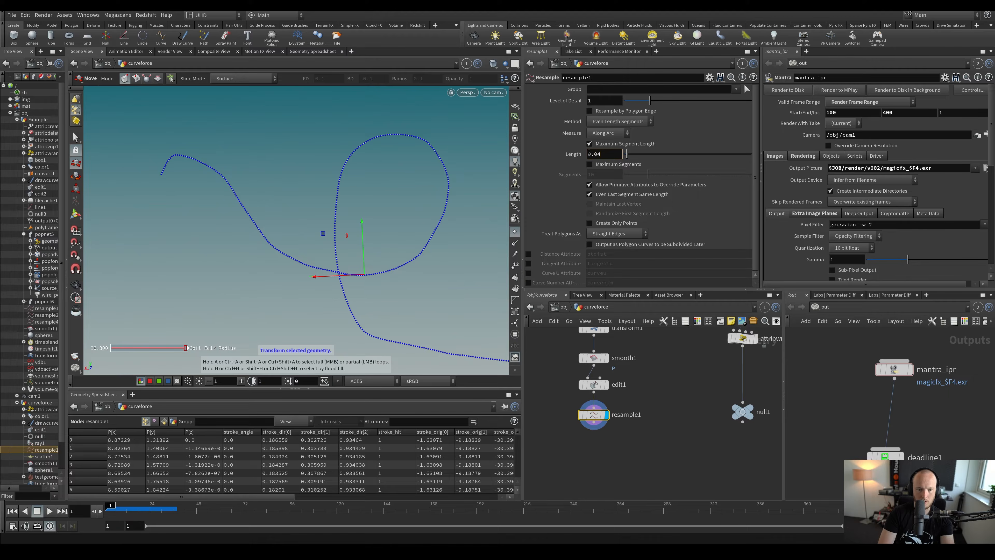
key("Return")
middle_click(595, 408)
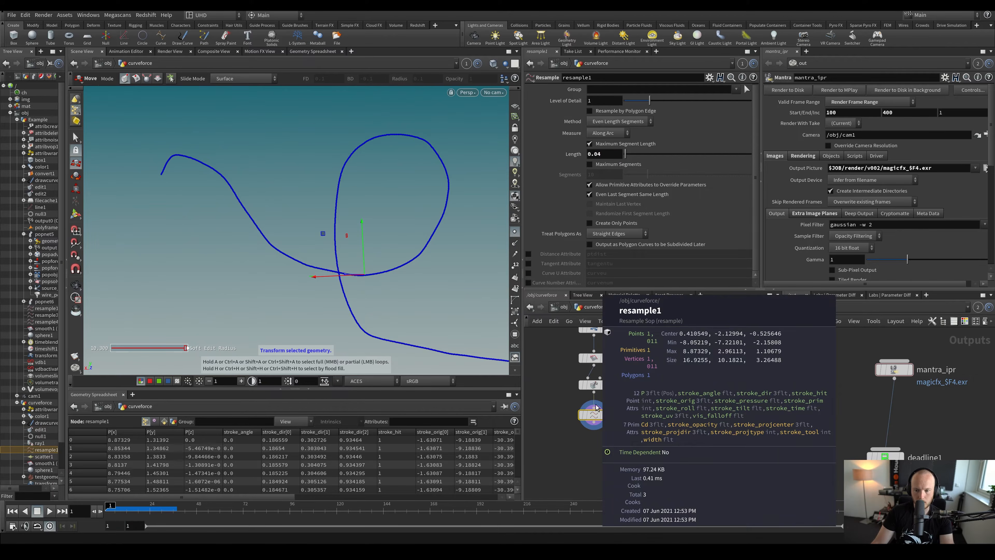
Set the segment length of resample1 to 0.03 and save the scene
left_click(620, 154)
key("BackSpace")
type("3")
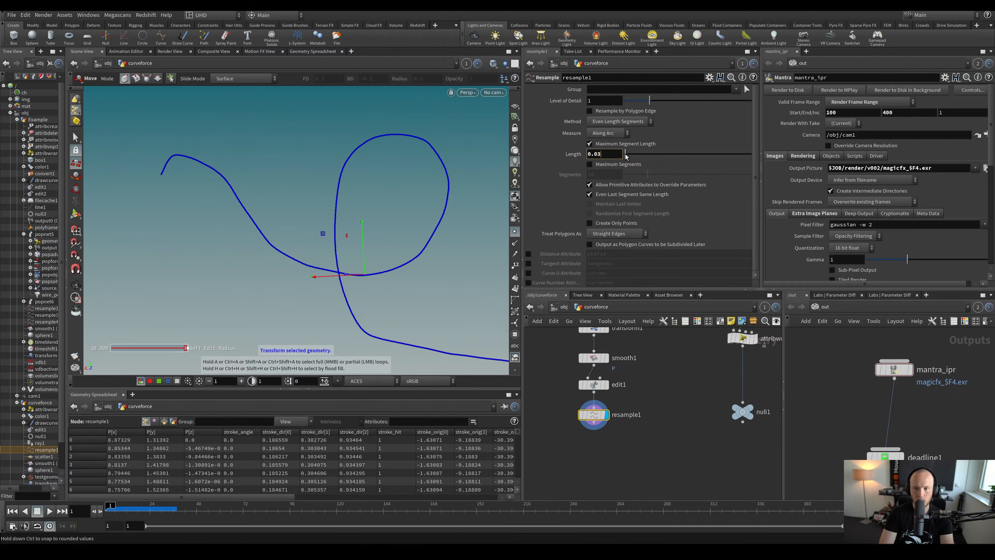
key("Return")
key("ctrl+s")
Append a Carve node after resample1, set its First U to about 0.039, and save the scene
left_click(609, 481)
scroll(668, 489, "up", 2)
left_click_drag(368, 267, 415, 182, "alt")
left_click(513, 233)
key("Tab")
type("carve")
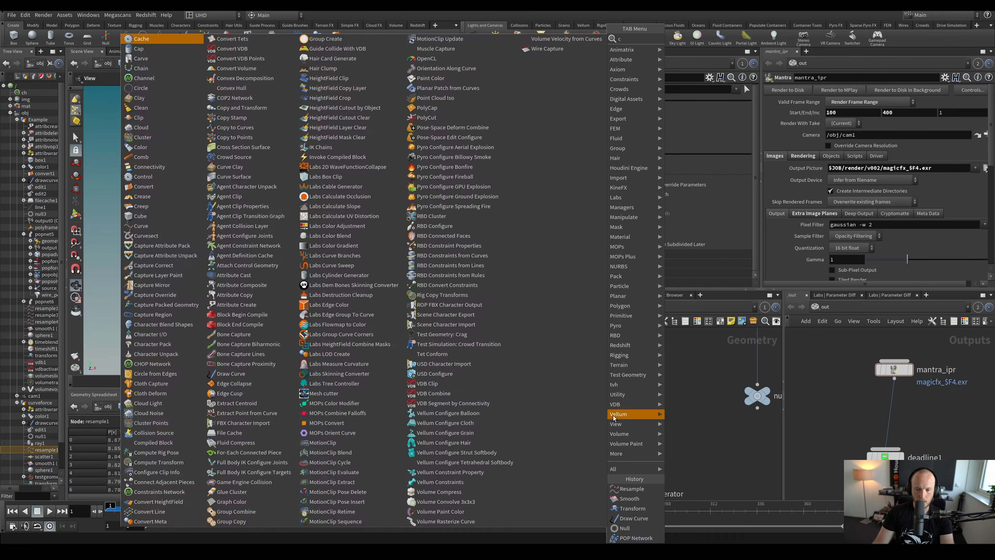
key("Return")
key("Return")
left_click_drag(657, 102, 629, 112)
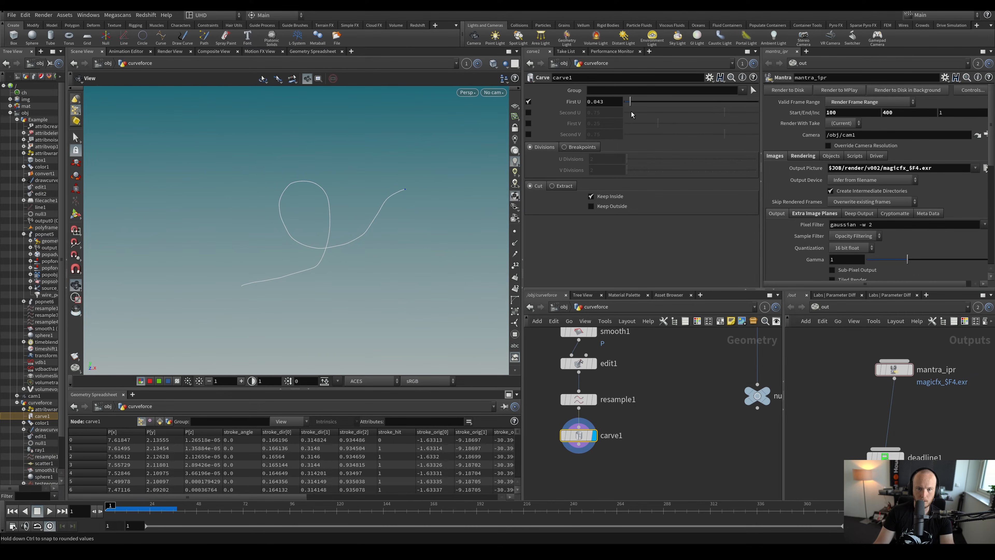
left_click_drag(368, 233, 355, 244)
key("ctrl+s")
Examine the shape of the carved curve from several angles
middle_click_drag(642, 428, 672, 376)
left_click_drag(466, 259, 364, 279)
right_click_drag(336, 284, 349, 214)
left_click_drag(349, 215, 264, 240)
middle_click_drag(264, 240, 332, 148)
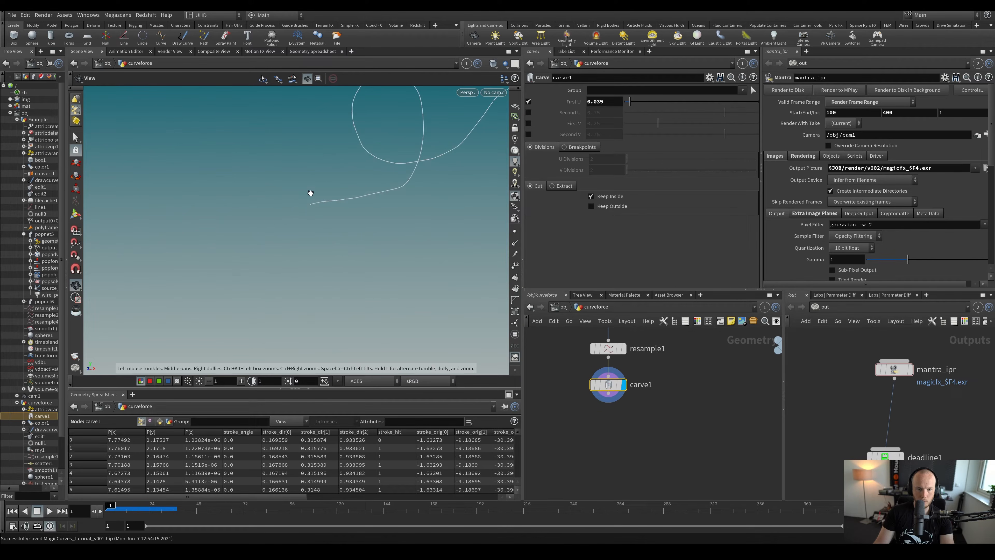
middle_click_drag(310, 193, 267, 289)
mouse_move(267, 289)
left_mouse_down()
mouse_move(296, 288)
mouse_move(255, 287)
left_mouse_up()
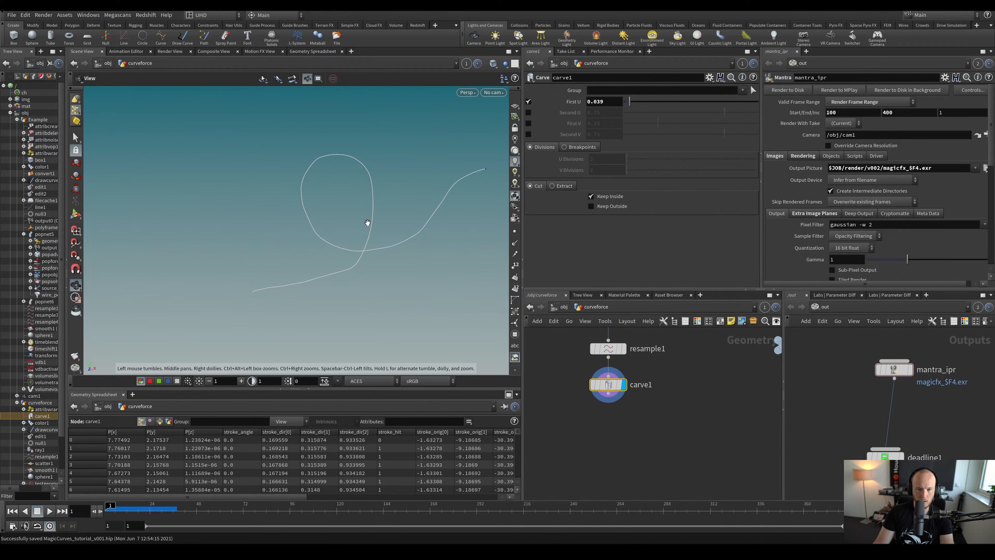
Add a Sphere node beside the curve chain with uniform scale 0.37 and primitive type Polygon
key("h")
key("Tab")
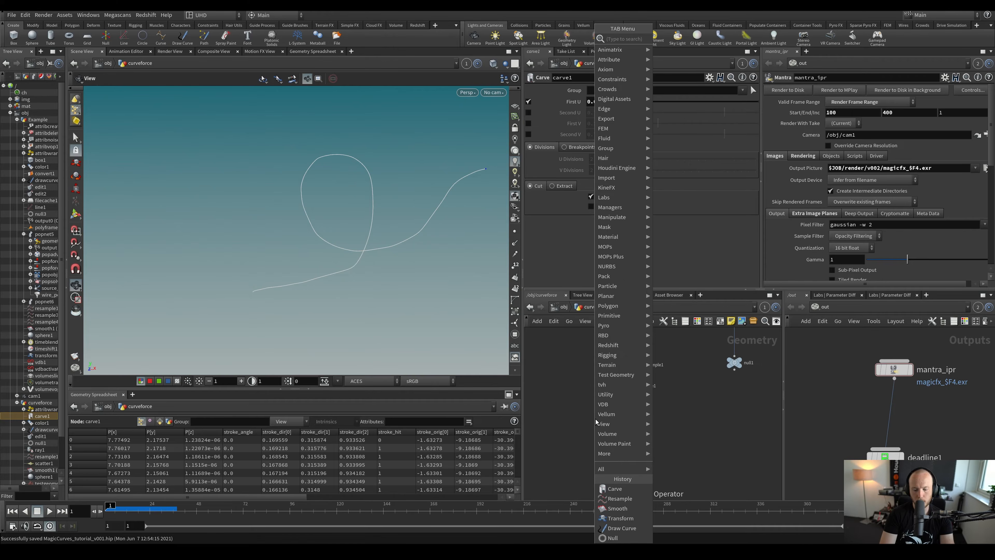
type("sphere")
key("Return")
left_click(564, 366)
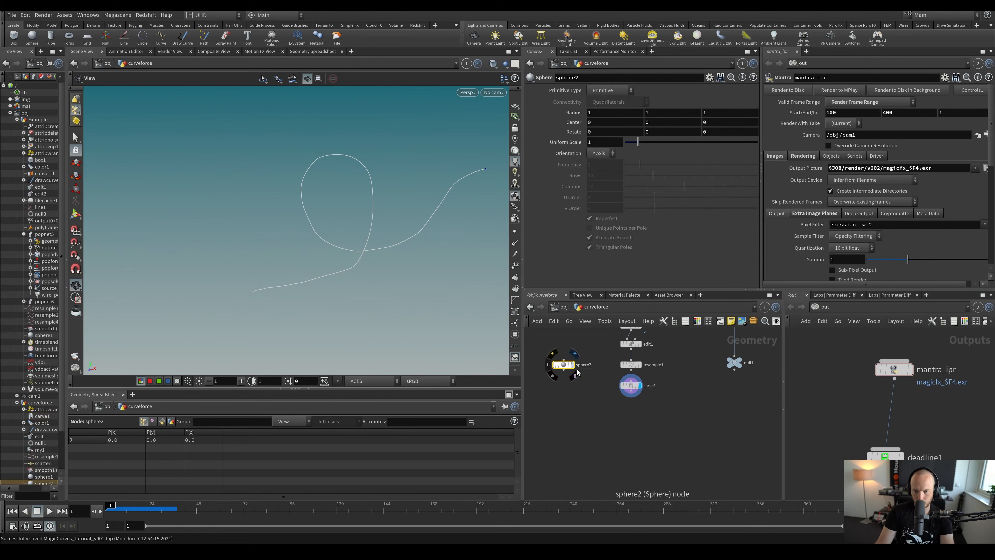
key("Return")
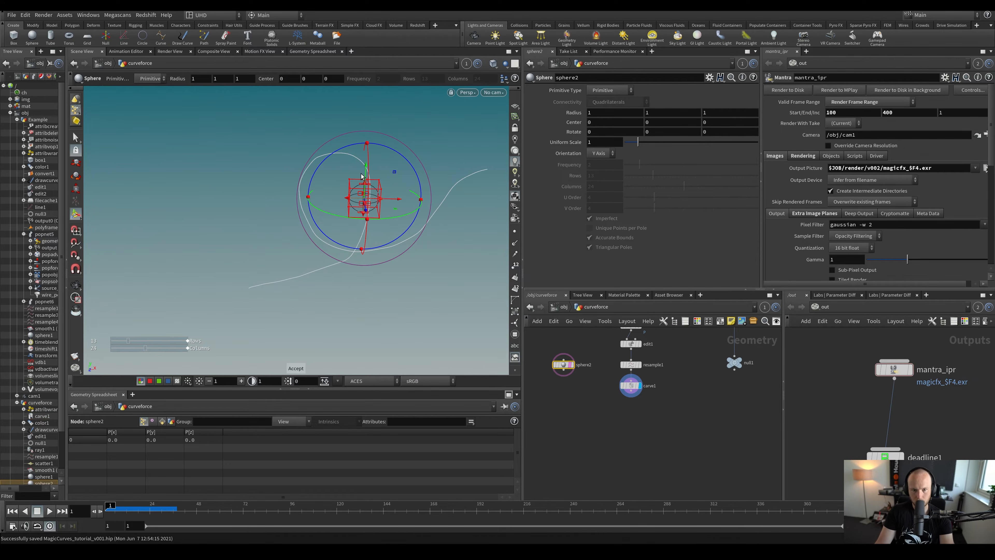
left_click_drag(638, 142, 632, 144)
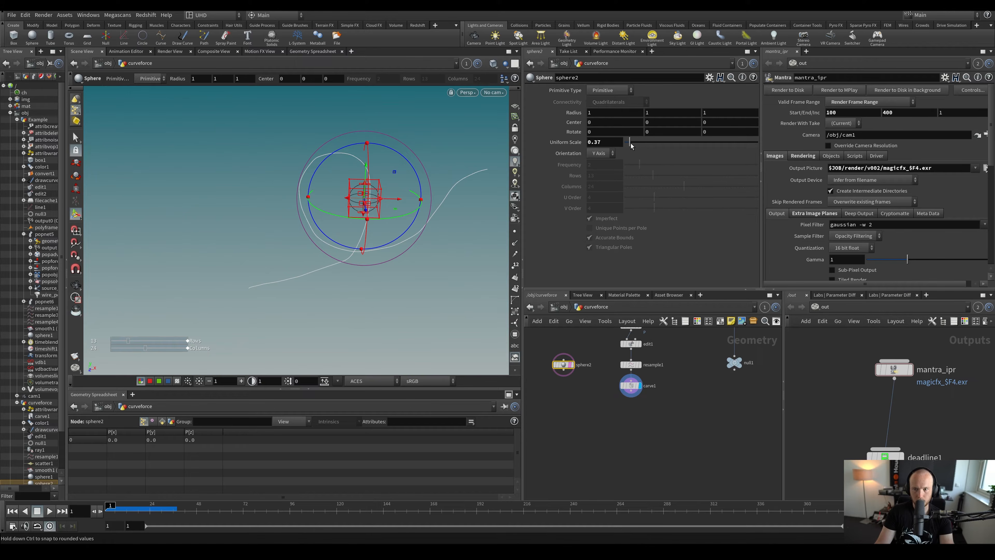
left_click(609, 90)
left_click(603, 101)
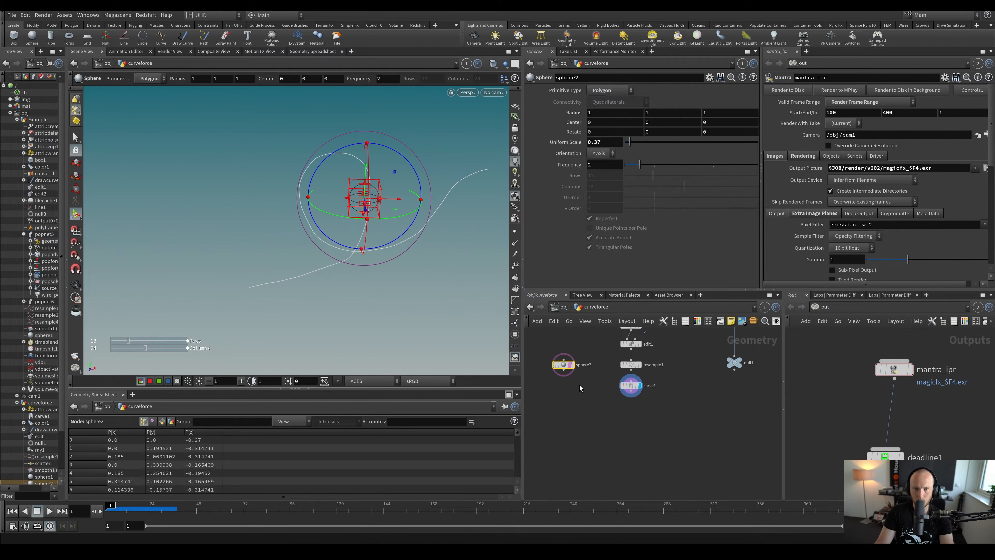
Display sphere2 with carve1 templated, and move the sphere to the curve's lower end at about -7.66, -6.79, 0.17
left_click(571, 364)
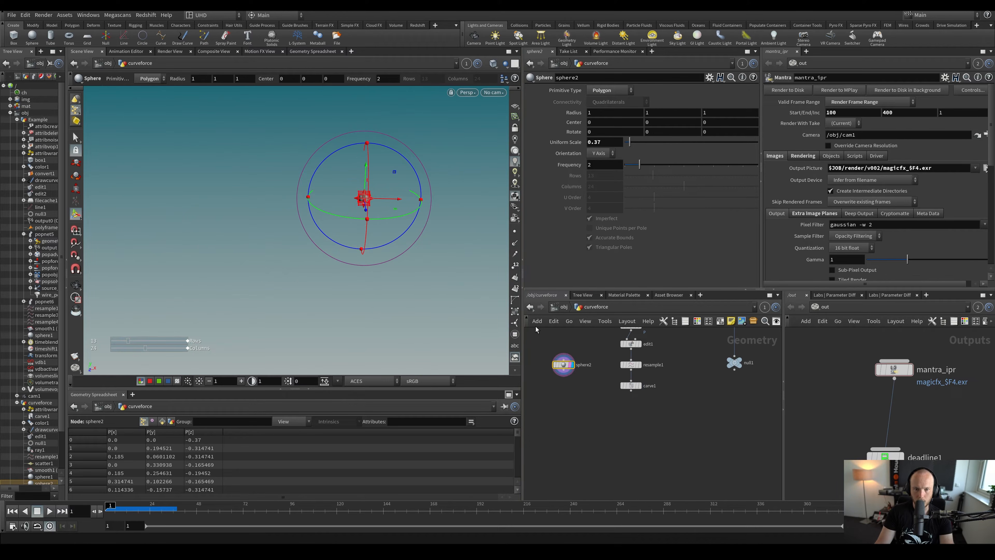
left_click(641, 393)
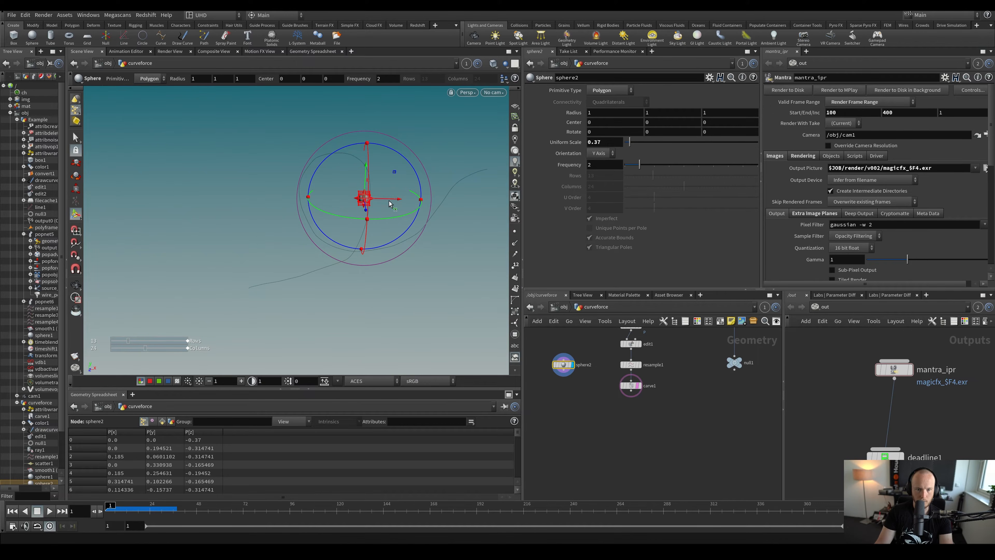
left_click_drag(390, 203, 279, 252)
scroll(570, 389, "up", 2)
Add and display a POP Network, wiring sphere2 into its first input and carve1 into its second
key("Tab")
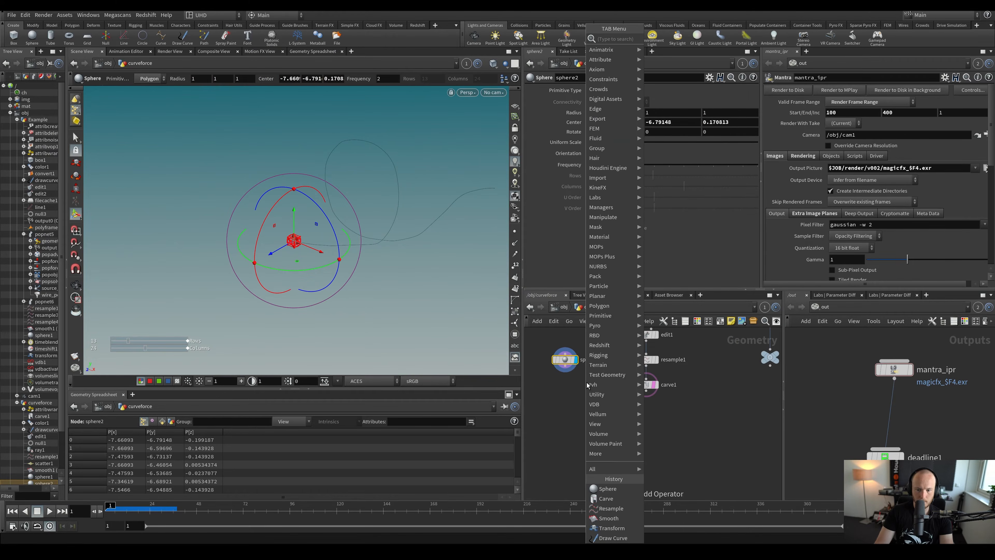
type("popnet")
key("Return")
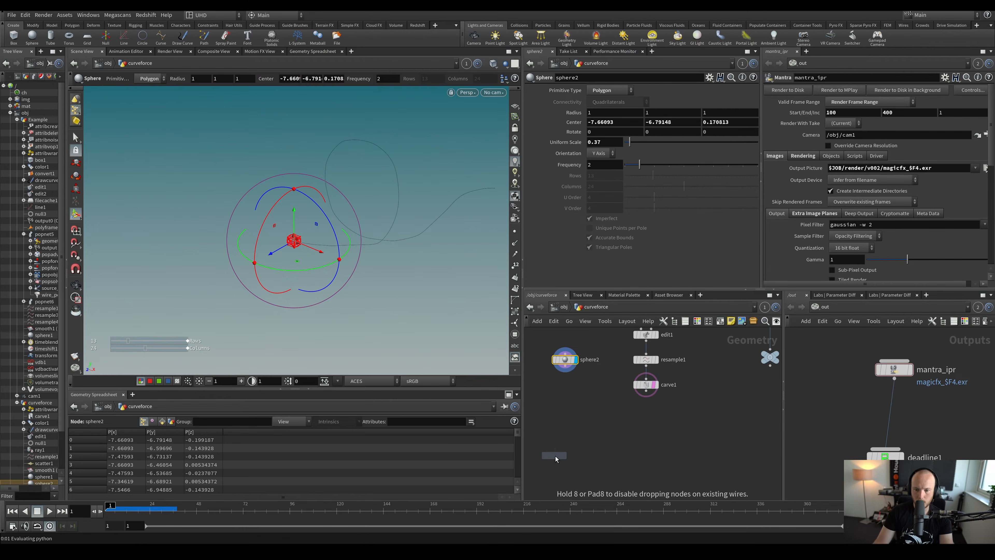
left_click(564, 453)
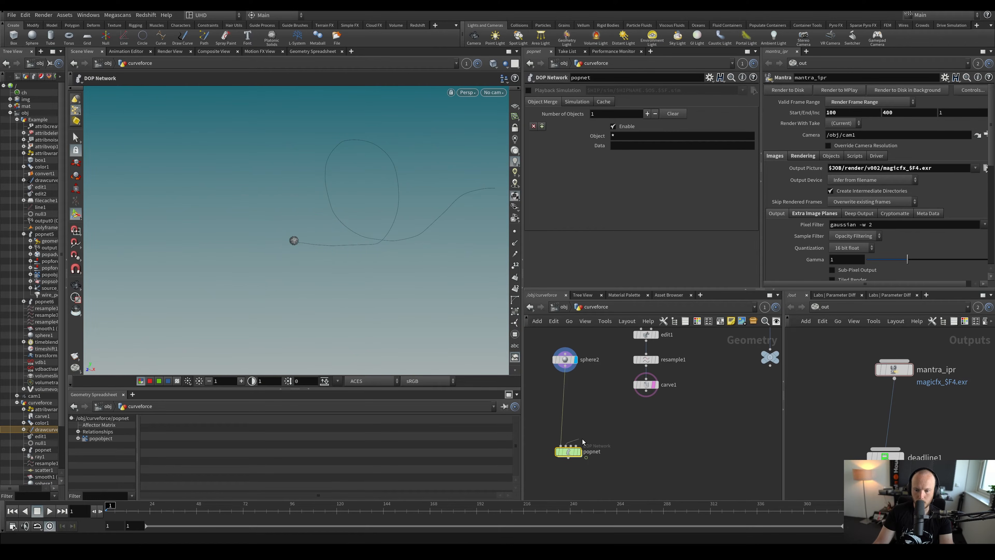
left_click(646, 390)
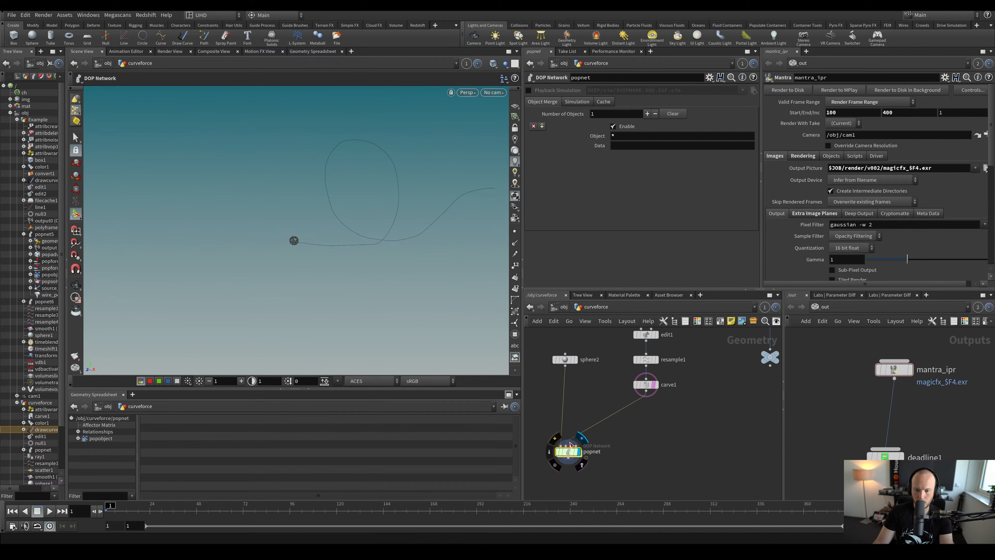
Go inside popnet and spread out the popobject, source_first_input and wire_pops_into_here nodes
double_click(568, 450)
scroll(578, 376, "down", 2)
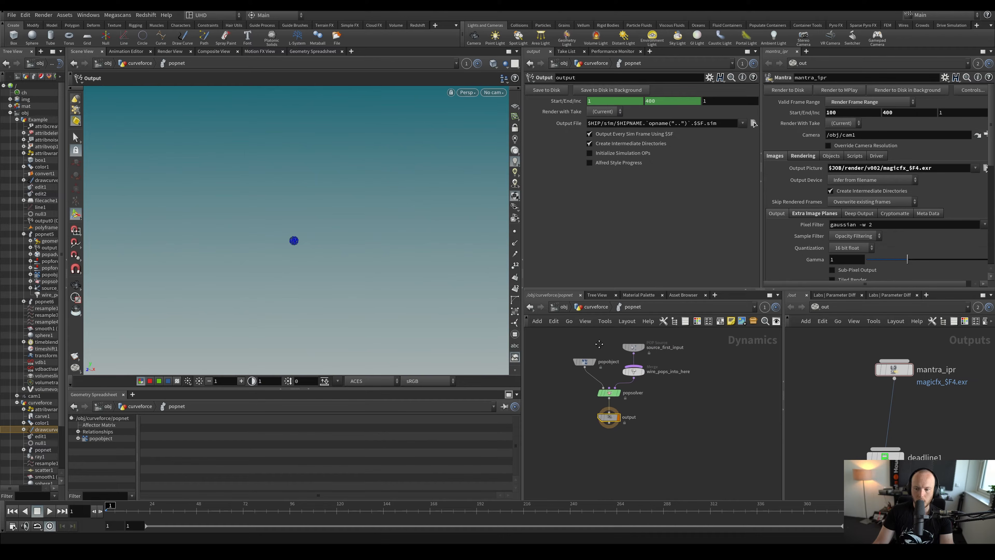
middle_click_drag(583, 366, 592, 469)
left_click_drag(594, 464, 576, 455)
left_click_drag(670, 404, 646, 468)
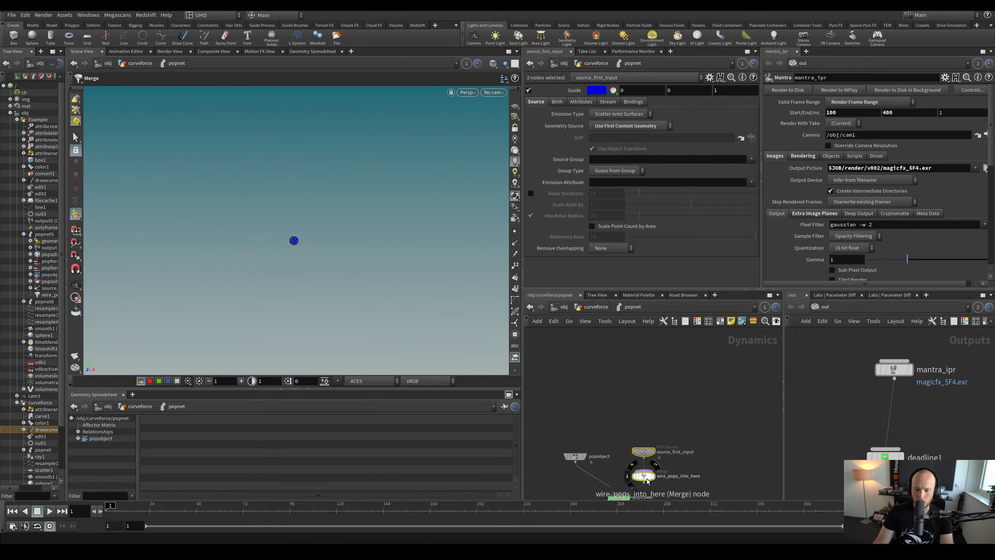
Add a POP Curve Force node and wire it into the middle input of popsolver
key("Tab")
type("pop cu")
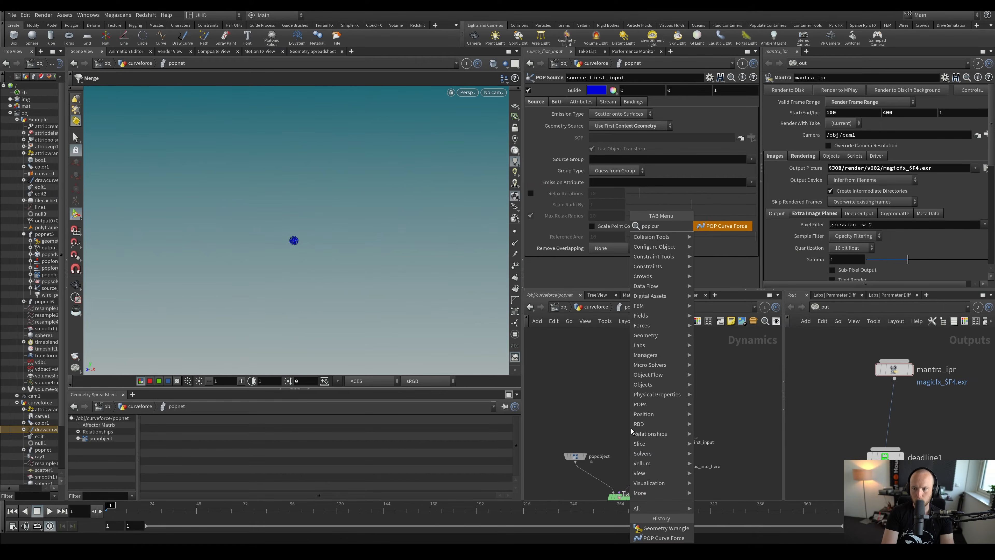
key("Return")
left_click(616, 431)
middle_click_drag(615, 457, 598, 400)
scroll(611, 424, "up", 3)
left_click_drag(601, 350, 607, 425)
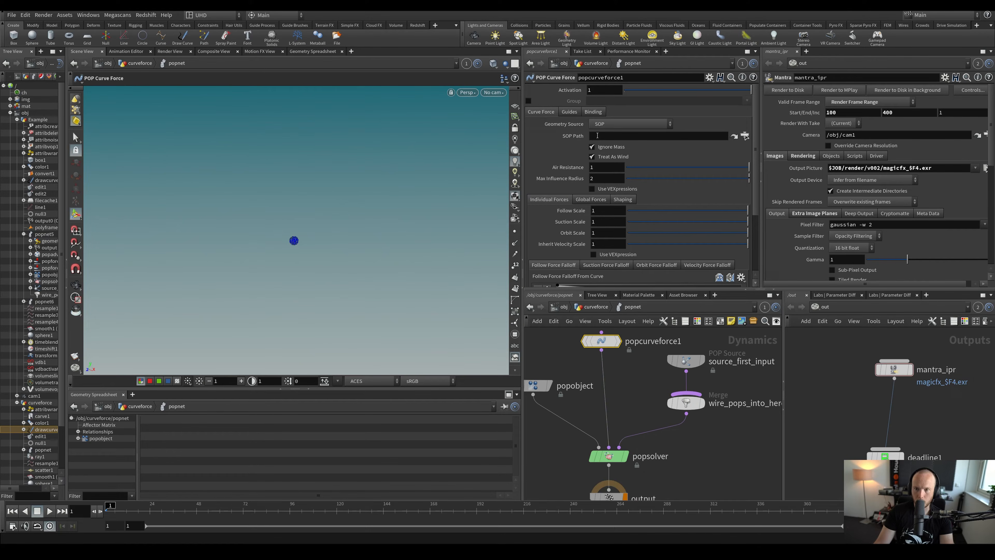
Set popcurveforce1 to use the second context geometry with a max influence radius of 0.787, and preview the simulation
left_click(631, 124)
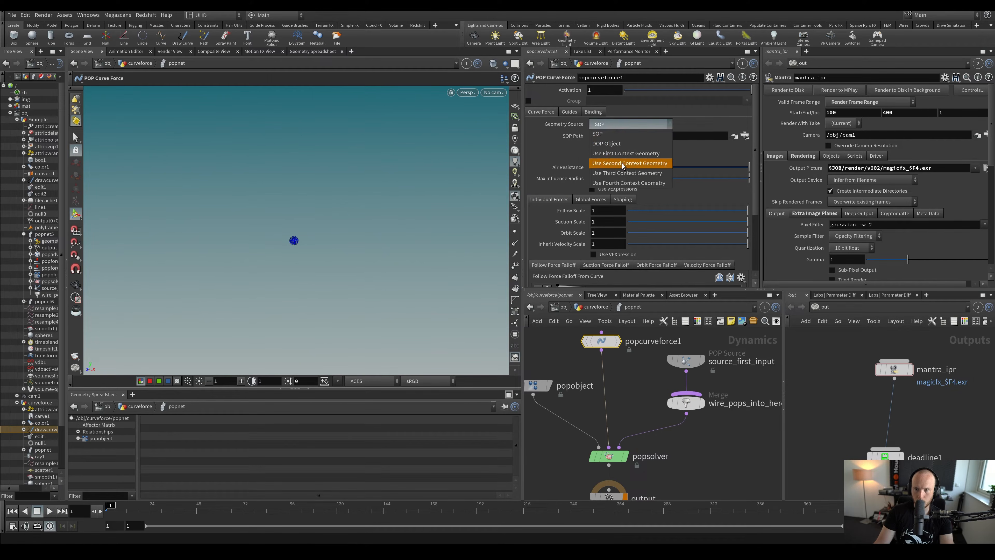
left_click(635, 161)
left_click_drag(346, 214, 336, 228, "alt")
mouse_move(724, 169)
left_mouse_down()
mouse_move(750, 171)
mouse_move(724, 171)
left_mouse_up()
key("Up")
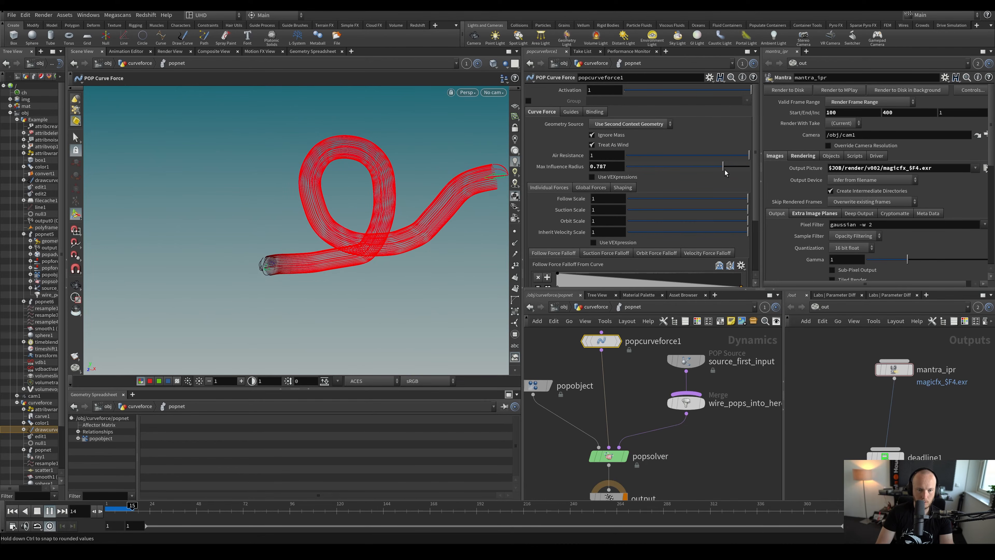
key("ctrl+Up")
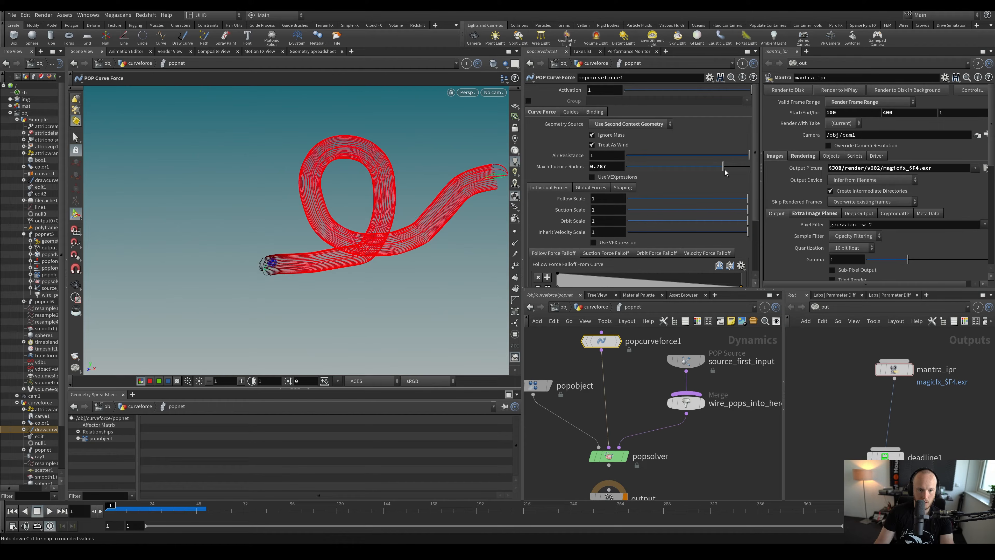
Set the Follow Scale of popcurveforce1 to -1 and play the simulation
left_click_drag(187, 226, 224, 204, "alt")
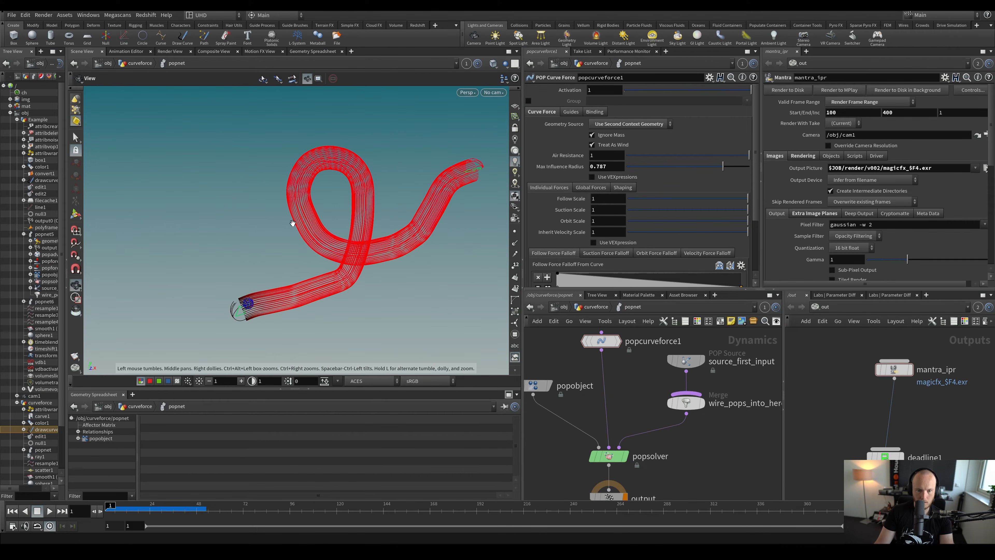
left_click_drag(292, 223, 315, 240, "alt")
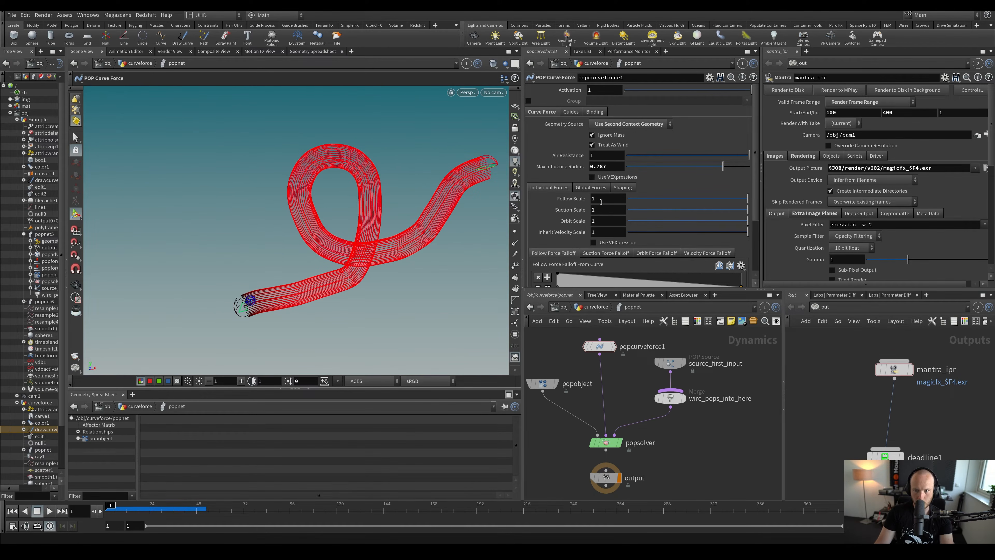
key("Up")
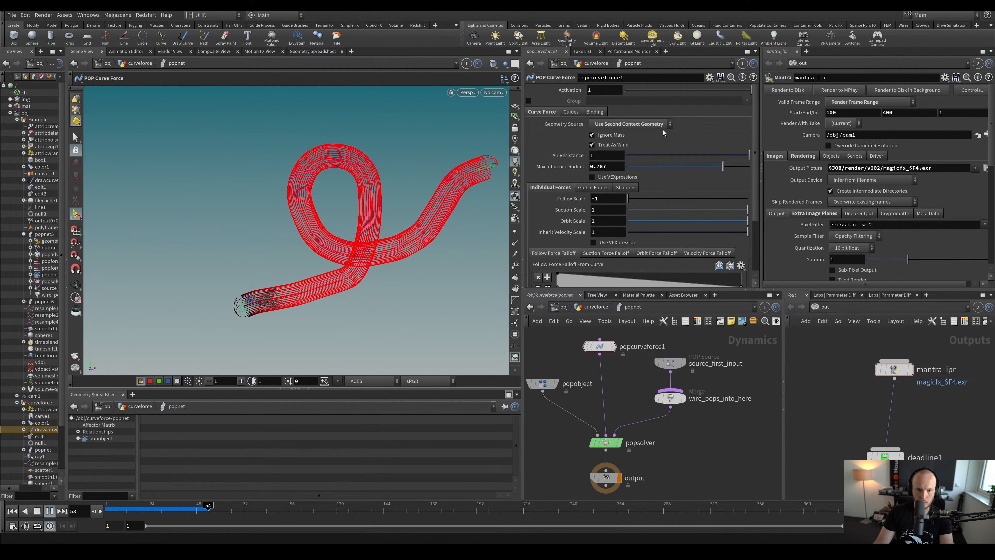
Hide the guide geometry of popcurveforce1 and scrub through the particle simulation to about frame 147
left_click(566, 113)
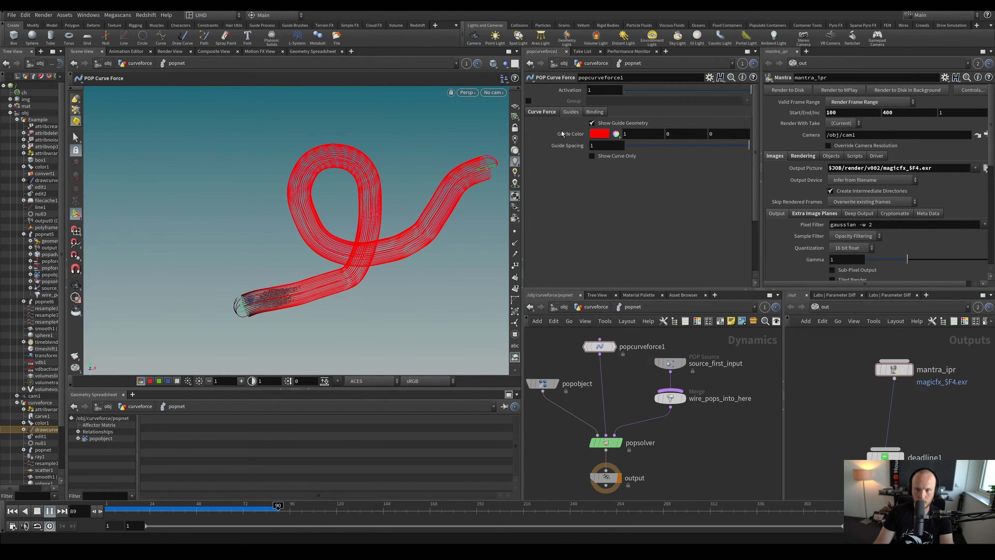
left_click(592, 123)
left_click(257, 510)
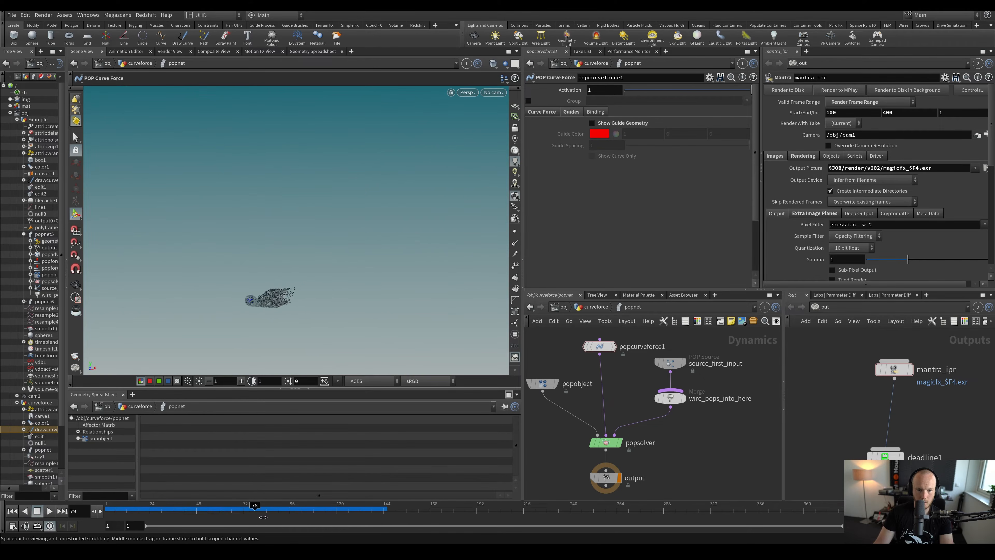
left_click_drag(263, 516, 389, 509)
Set the Suction Scale of popcurveforce1 to 10 and replay the simulation from the first frame
left_click(542, 112)
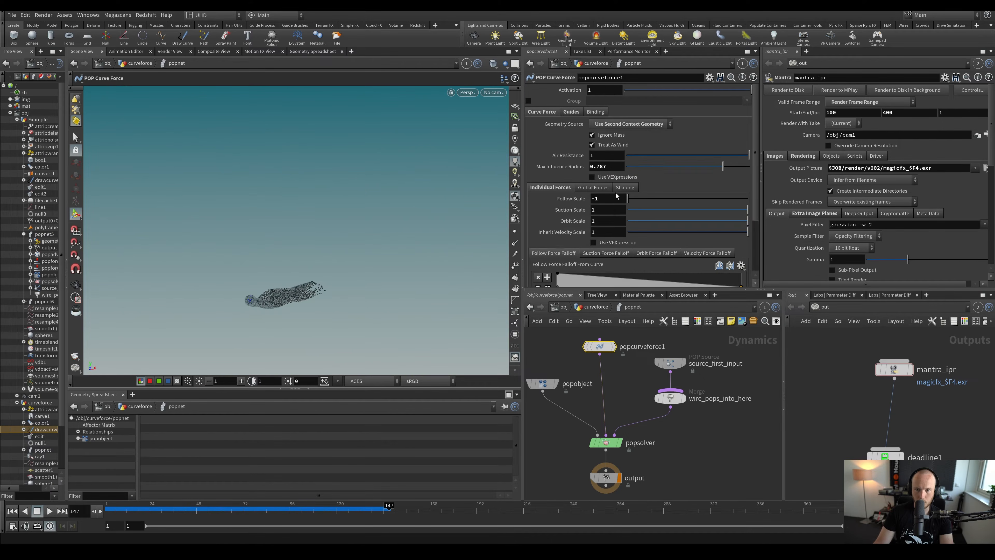
type("0")
key("Return")
key("Up")
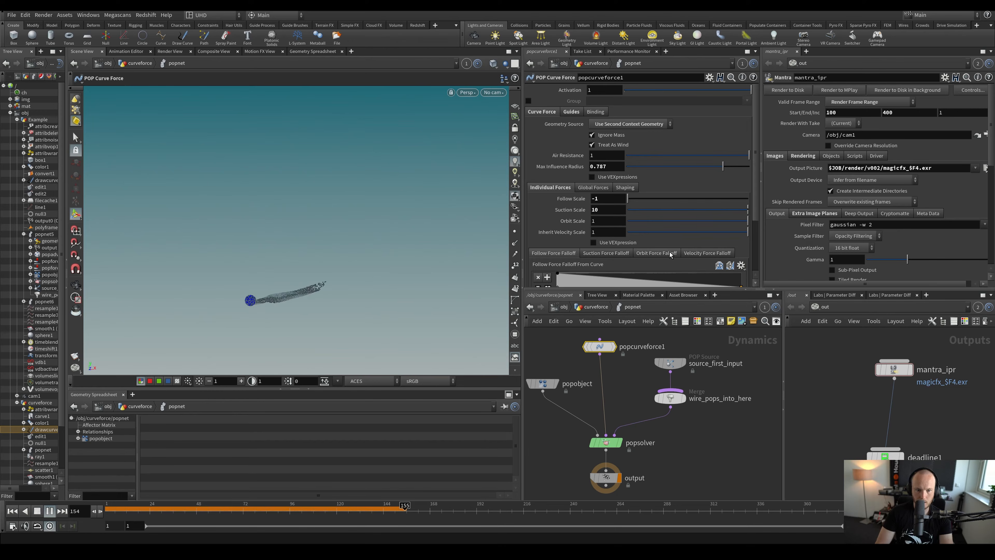
key("ctrl+Up")
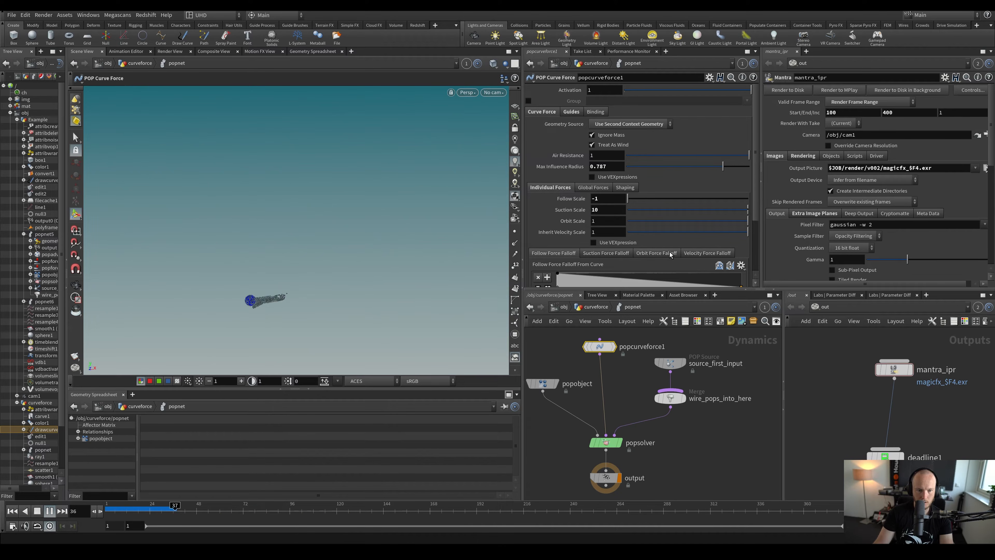
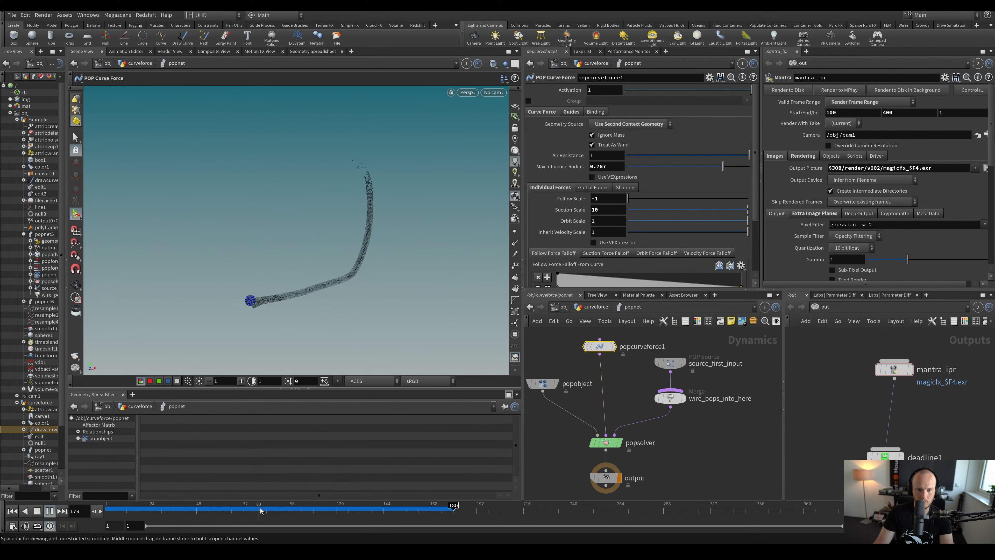
Set the Follow Scale of popcurveforce1 to -5 and its Suction Scale to 3, and replay the simulation from the first frame
key("ctrl+Up")
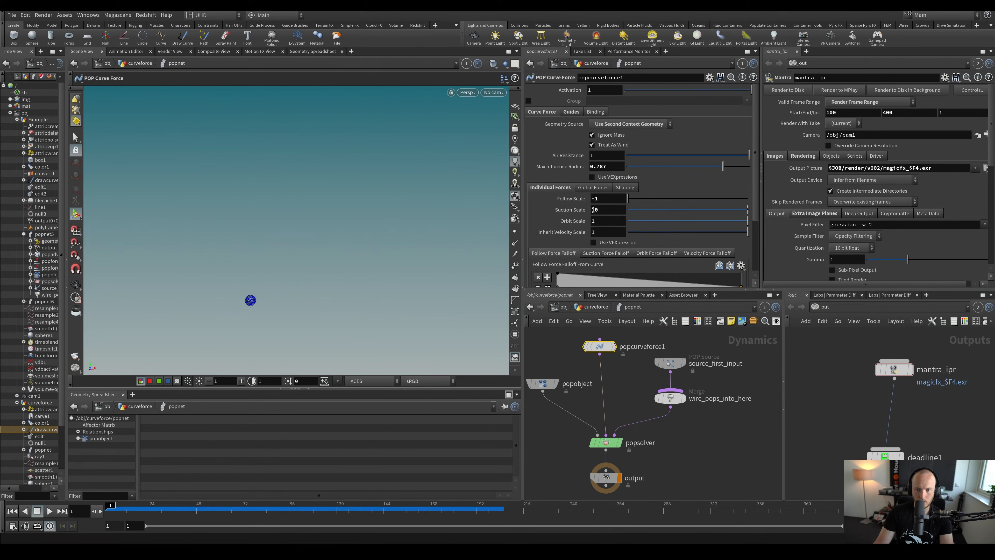
key("BackSpace")
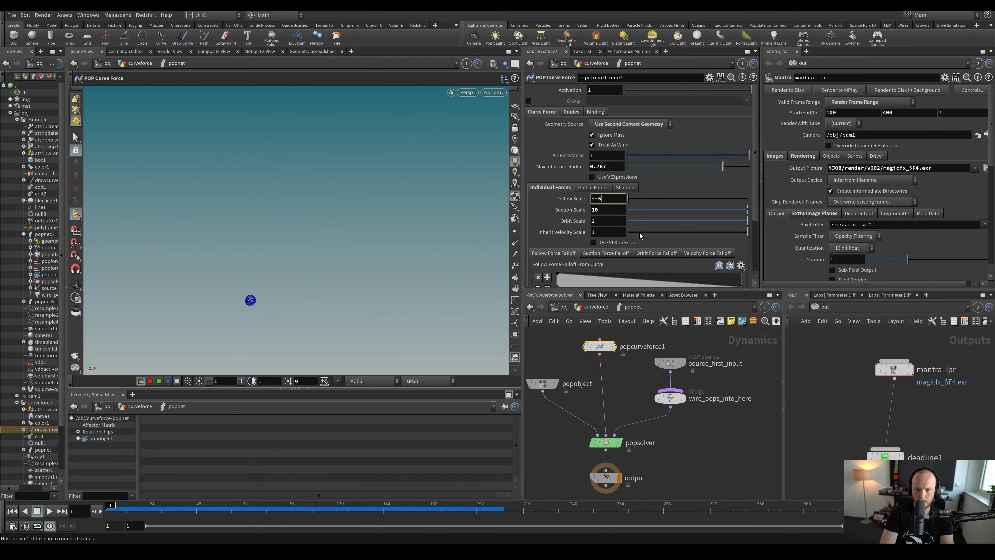
key("Tab")
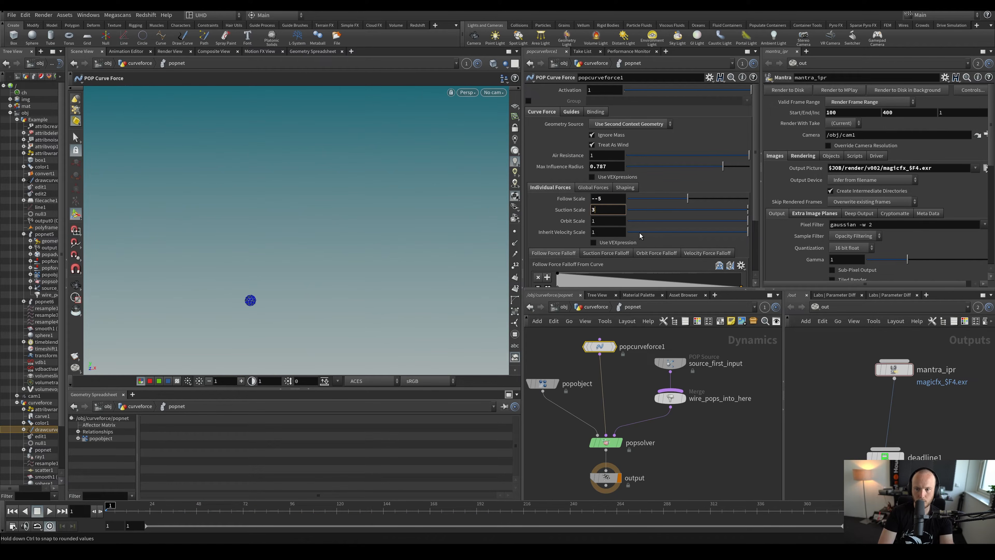
left_click(598, 198)
key("BackSpace")
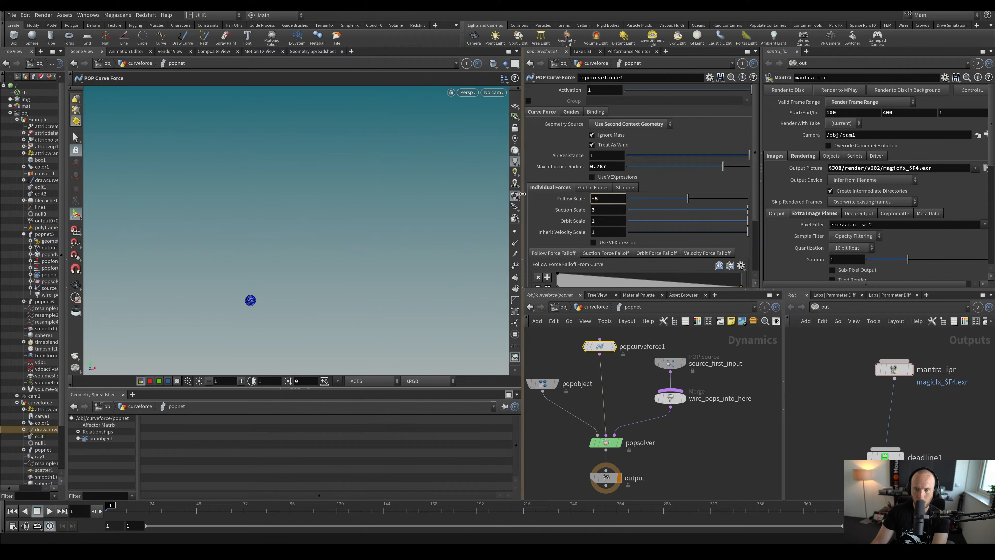
left_click(563, 363)
key("Up")
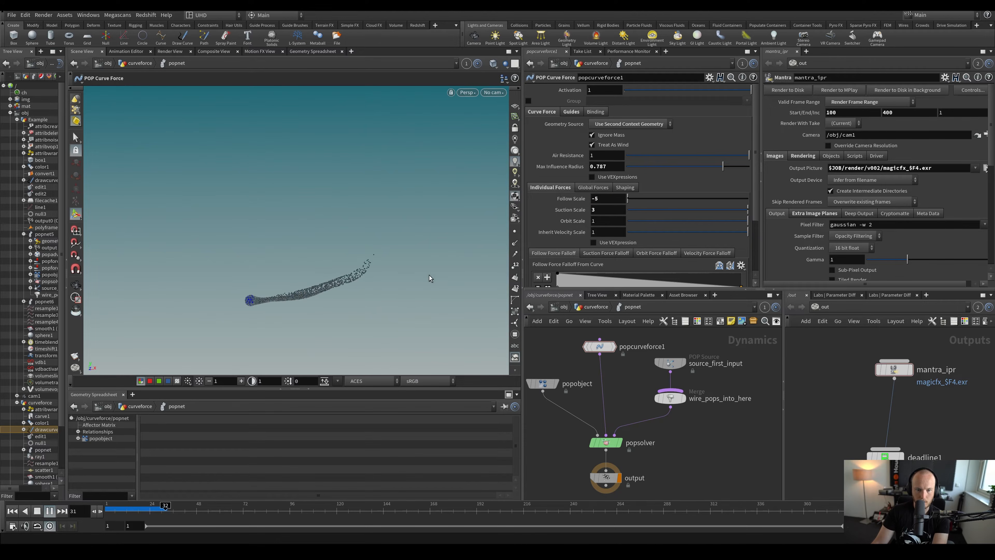
Show the guide geometry of popcurveforce1 and play the particle simulation to about frame 196
left_click(571, 111)
left_click(591, 123)
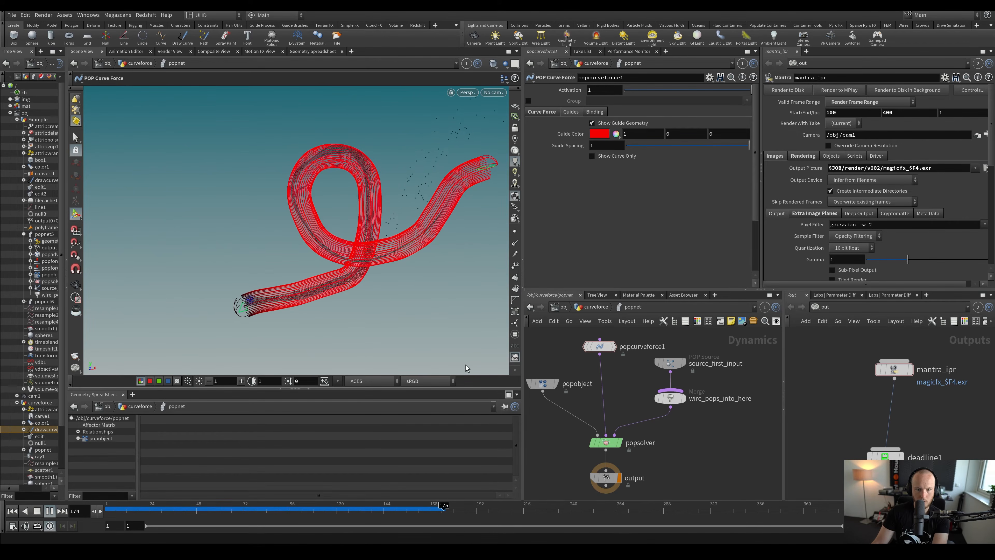
left_click(49, 511)
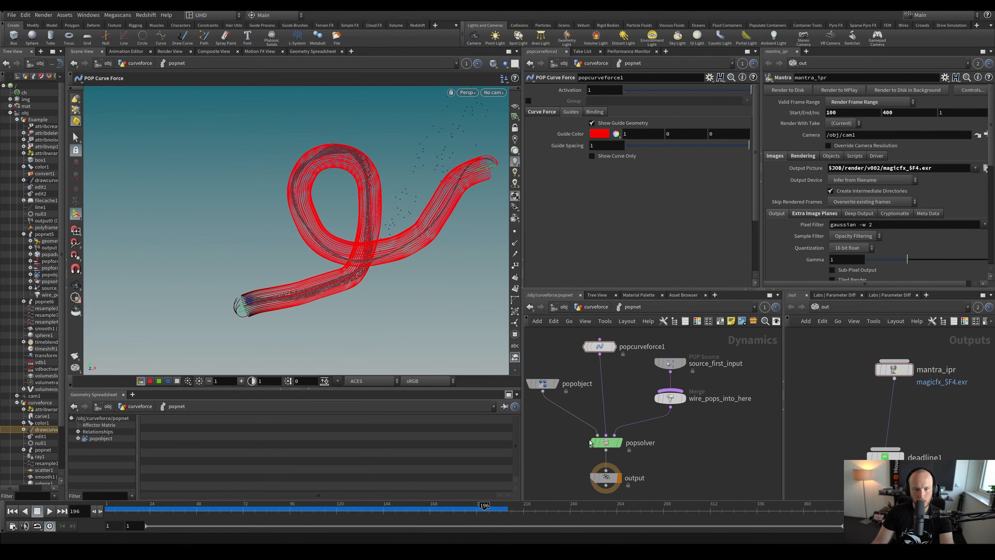
Rewind the simulation to the first frame, go back up to the curveforce network and save the scene
key("u")
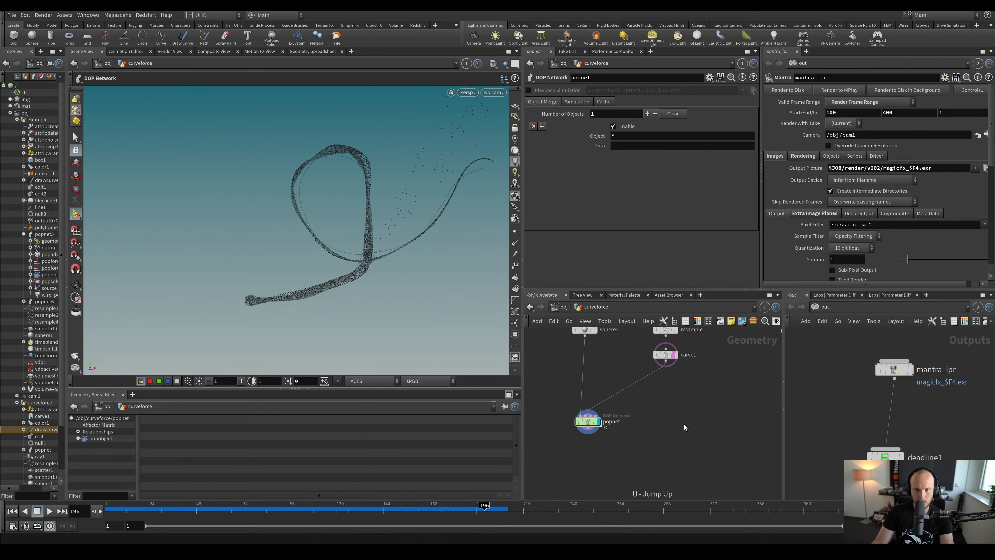
key("ctrl+s")
double_click(593, 430)
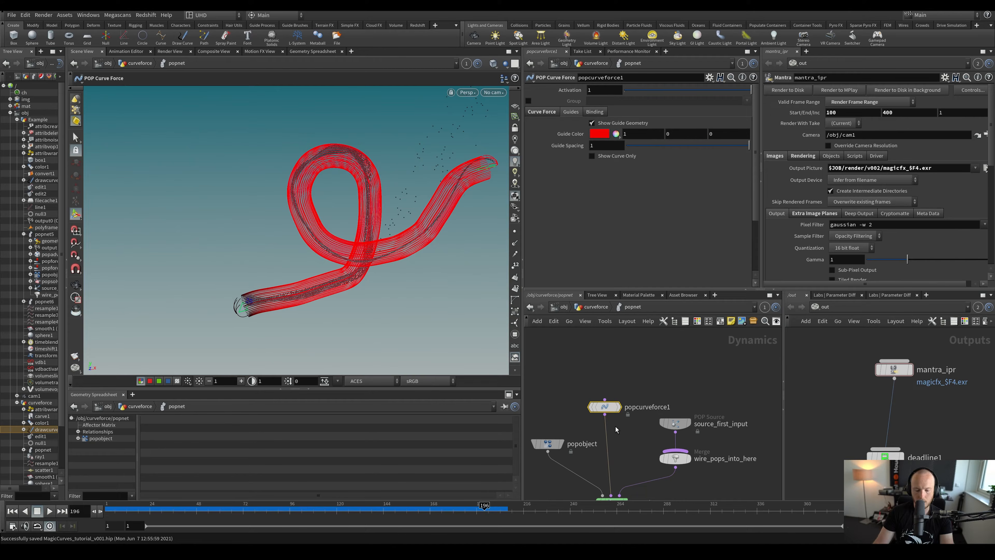
left_click(592, 408)
scroll(586, 384, "down", 4)
middle_click_drag(591, 389, 557, 355)
left_click_drag(165, 508, 105, 509)
key("u")
middle_click_drag(599, 460, 582, 422)
key("ctrl+s")
Enable the Curve U Attribute on resample1 with the name curveu
middle_click_drag(635, 373, 627, 434)
scroll(627, 433, "up", 2)
left_click(659, 384)
middle_click_drag(685, 396, 683, 413)
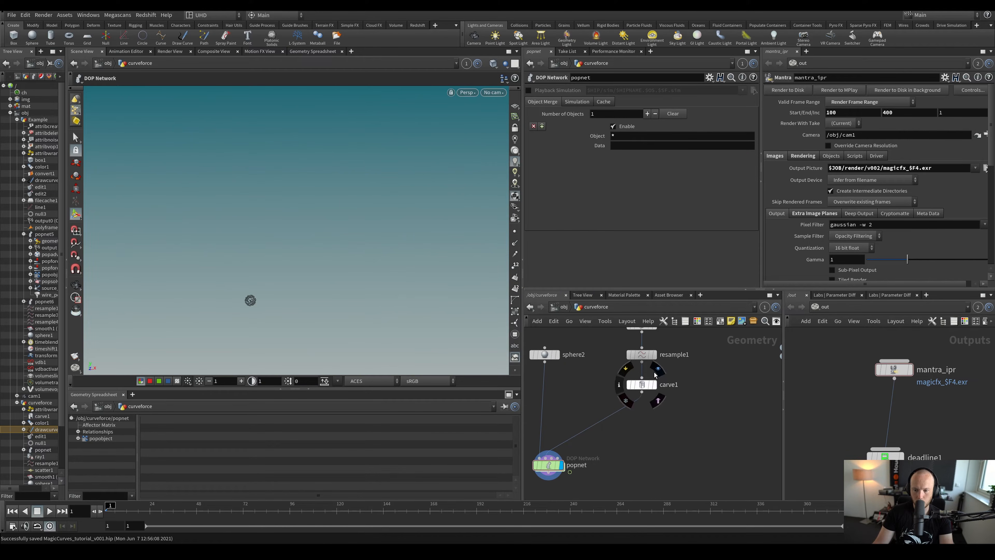
left_click(641, 355)
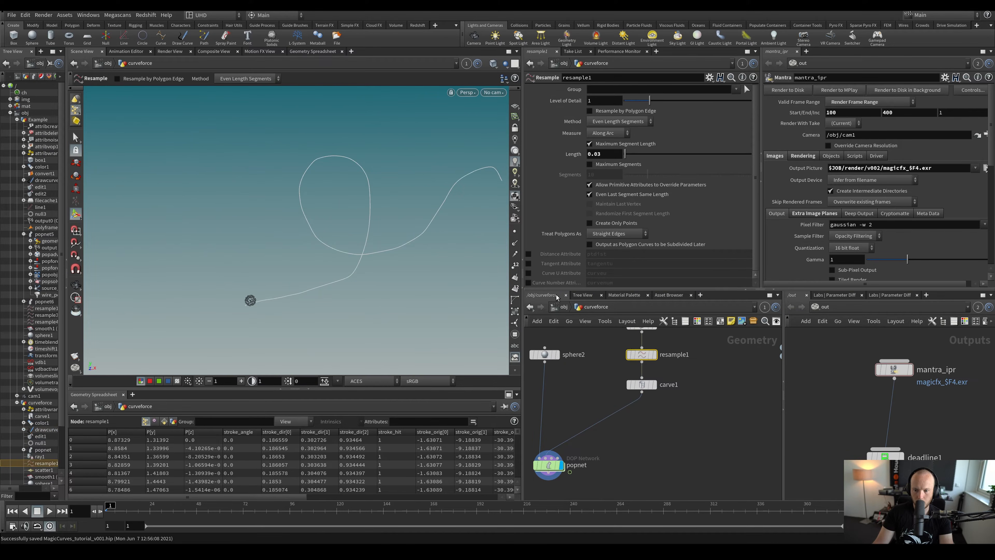
left_click(528, 273)
scroll(688, 417, "down", 2)
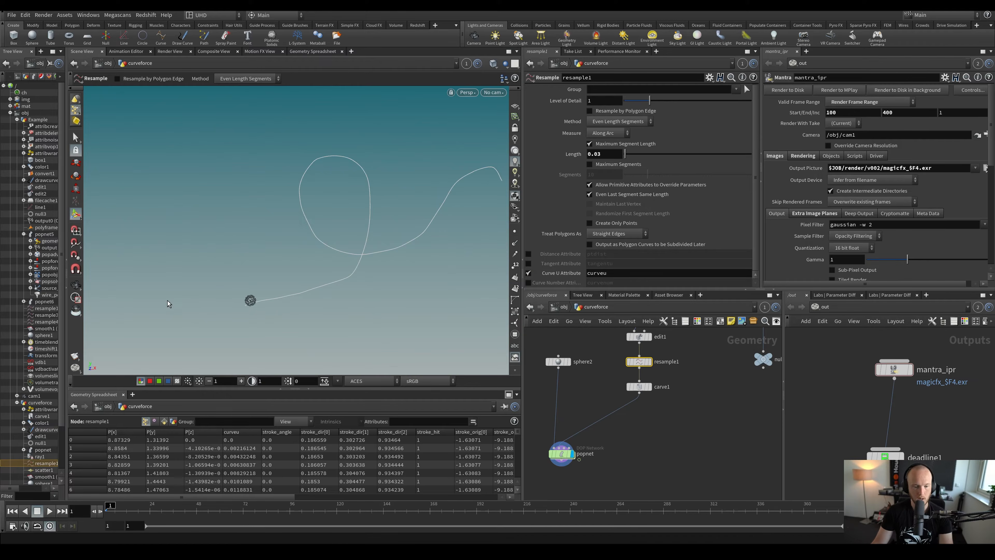
Display the output of carve1 and examine the shape of the guide curve from several angles
key("h")
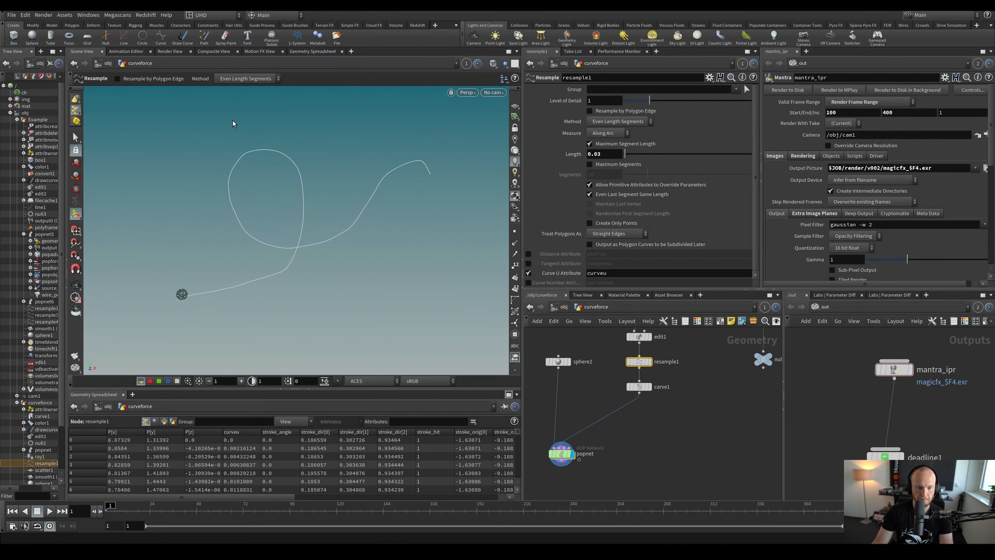
left_click_drag(232, 121, 308, 227, "alt")
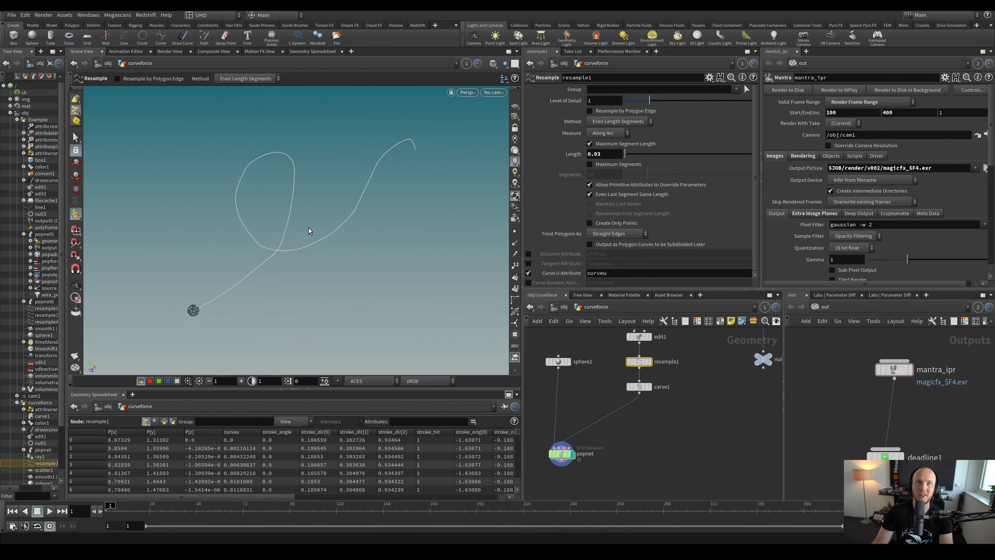
left_click_drag(302, 262, 282, 273, "alt")
middle_click_drag(675, 432, 676, 431)
left_click(651, 416)
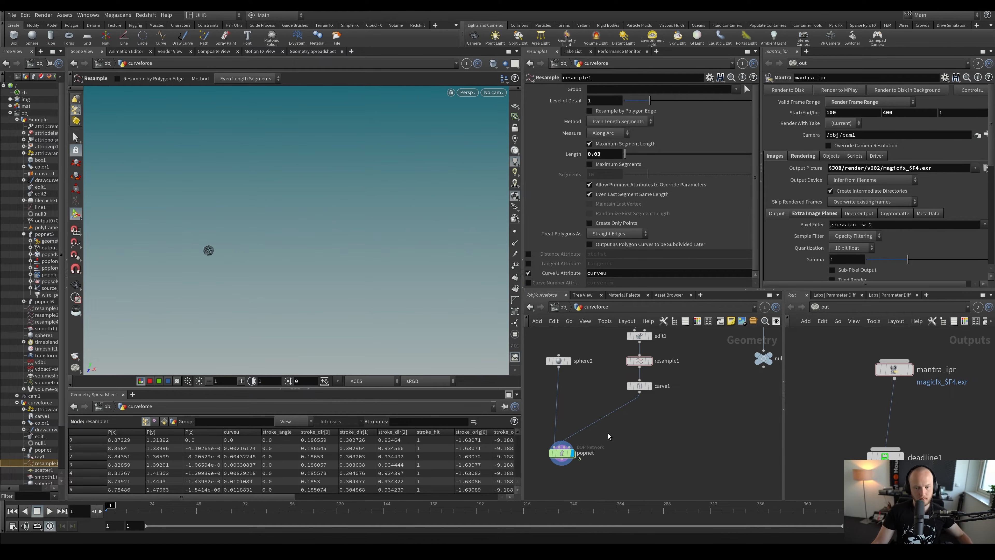
scroll(611, 431, "up", 2)
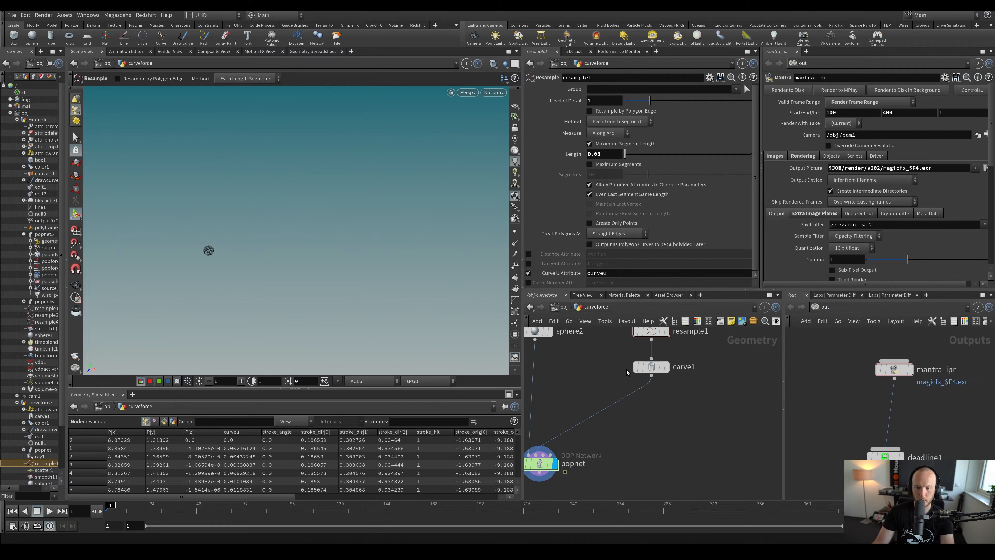
left_click(672, 355)
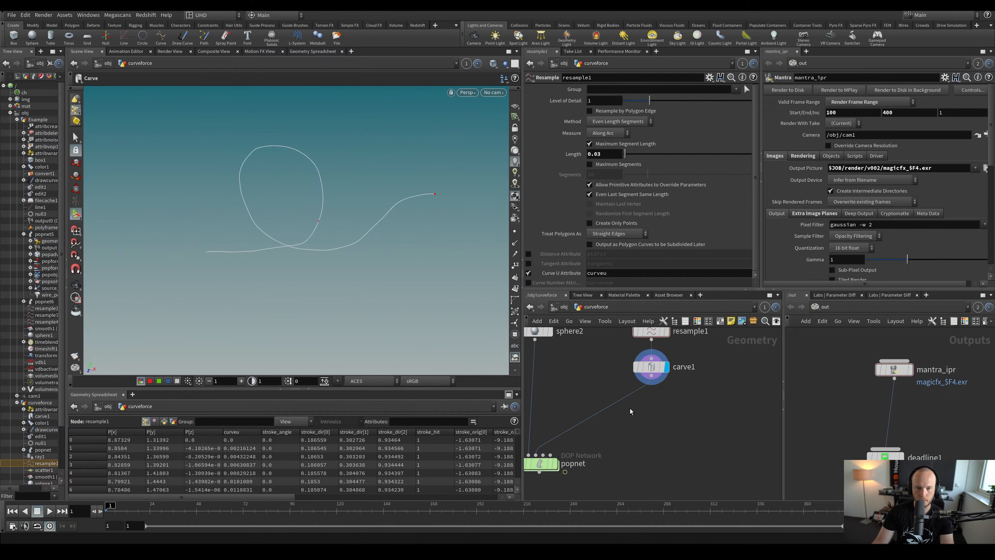
left_click_drag(362, 226, 382, 247, "alt")
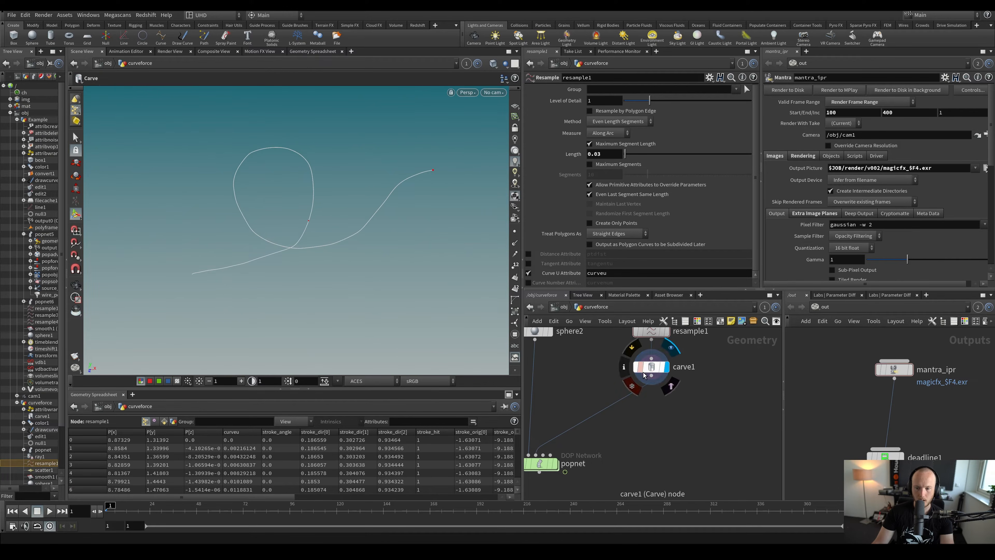
key("Tab")
type("polyf")
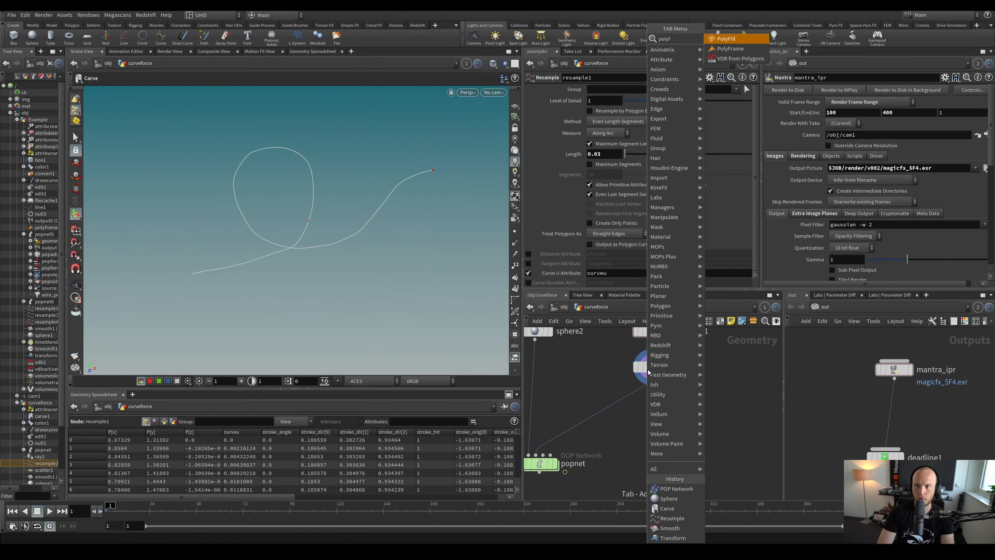
key("Return")
key("Escape")
Insert a PolyFrame node between carve1 and popnet, and display its output
key("Tab")
type("polyf")
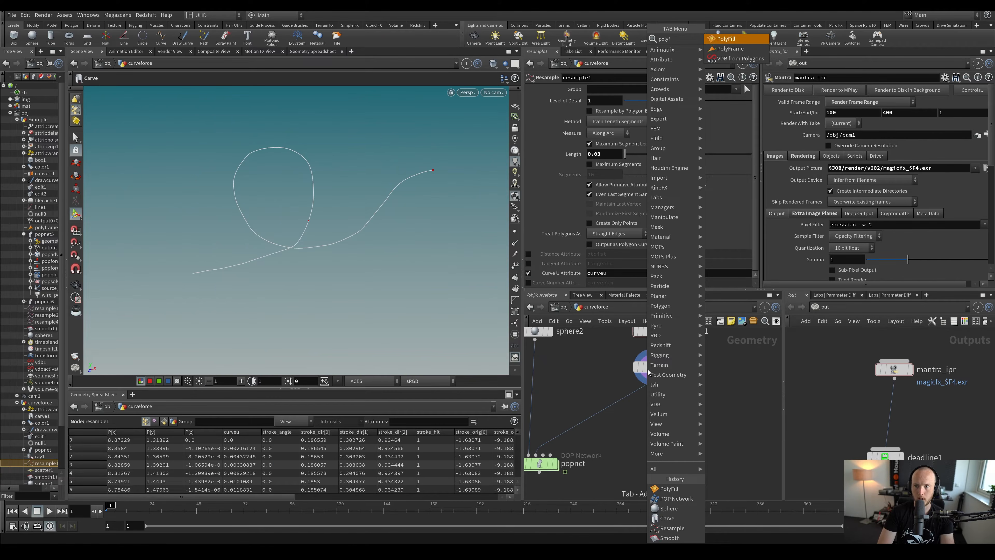
key("Down")
key("Return")
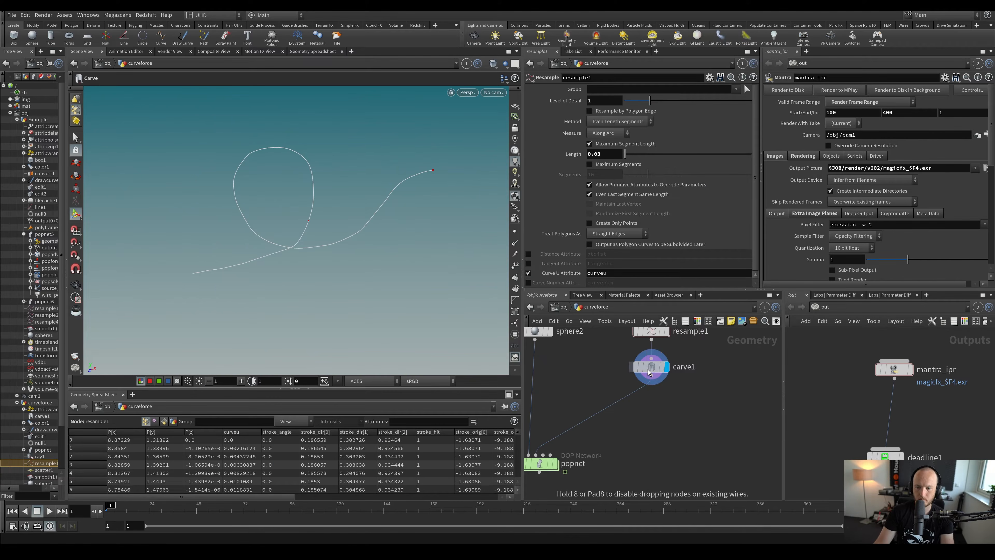
left_click(628, 418)
left_click(629, 430)
left_click_drag(654, 431, 653, 423)
left_click(680, 395)
Set the Tangent Name of polyframe1 to N and disable its Normal Name output
left_click_drag(379, 218, 382, 204, "alt")
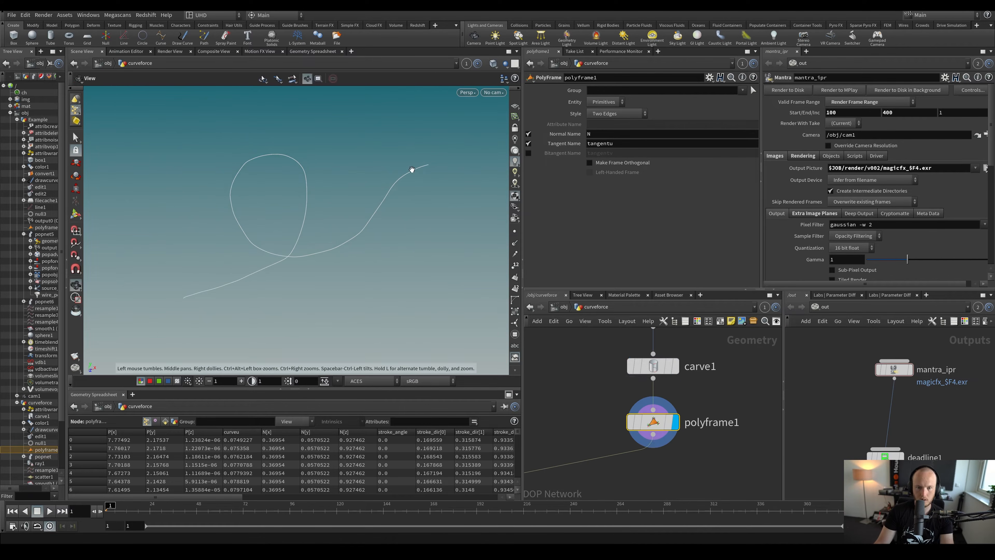
key("Return")
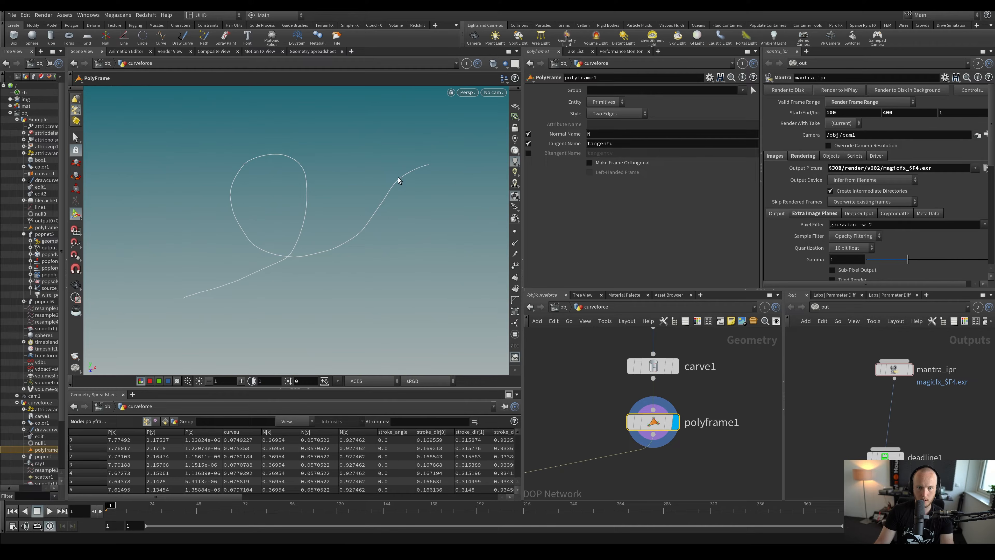
double_click(595, 134)
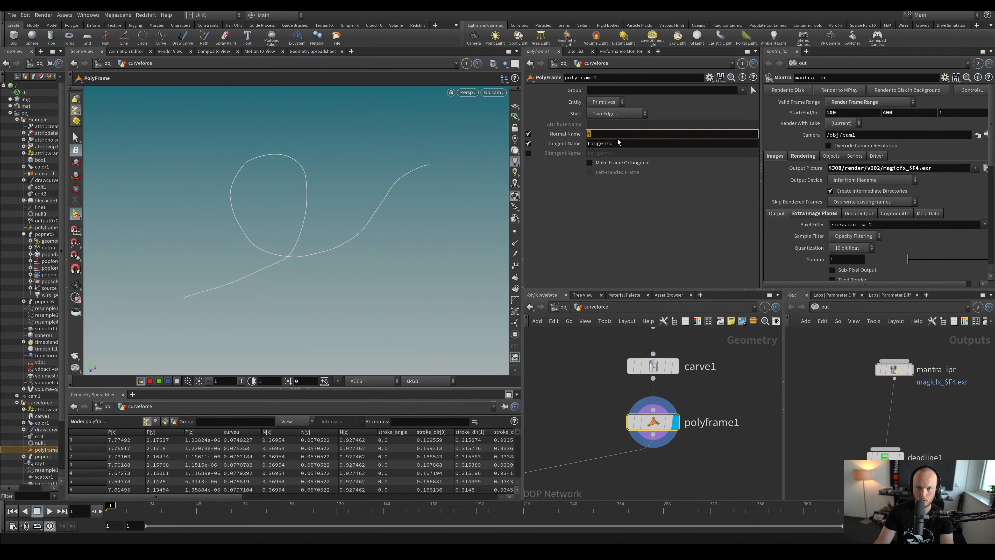
double_click(613, 148)
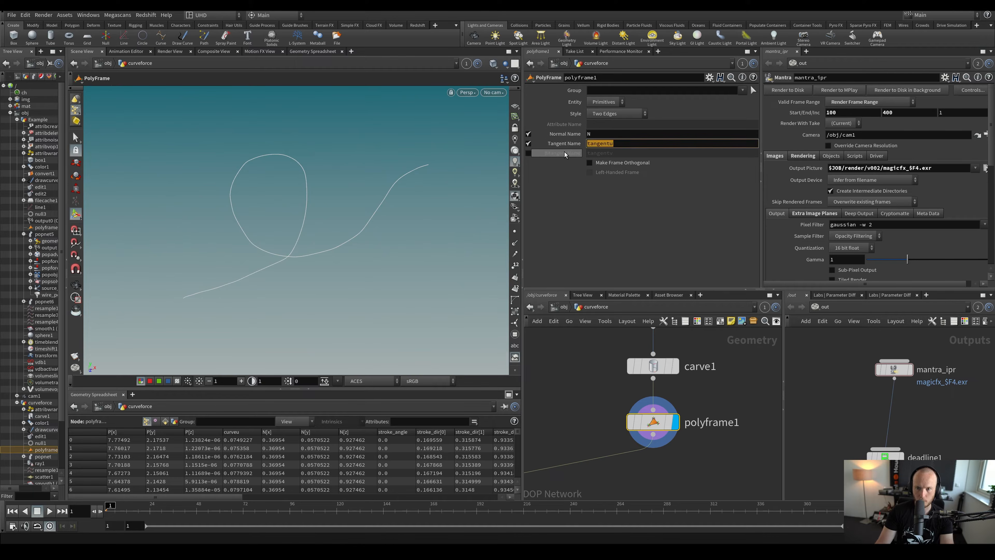
type("N")
key("Return")
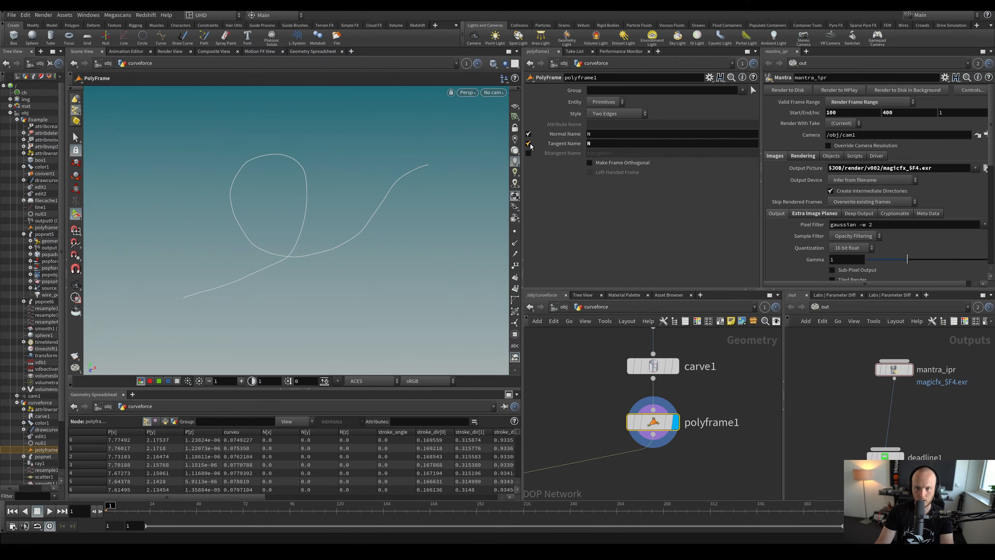
left_click(528, 134)
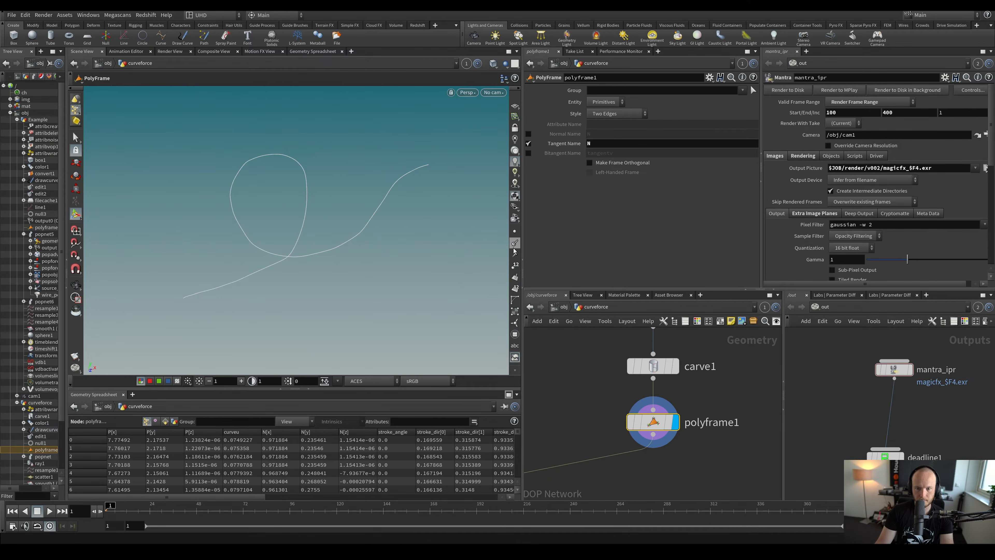
Turn on the point normals display, inspect the normals along the whole curve and save the scene
key("Escape")
scroll(271, 233, "up", 10)
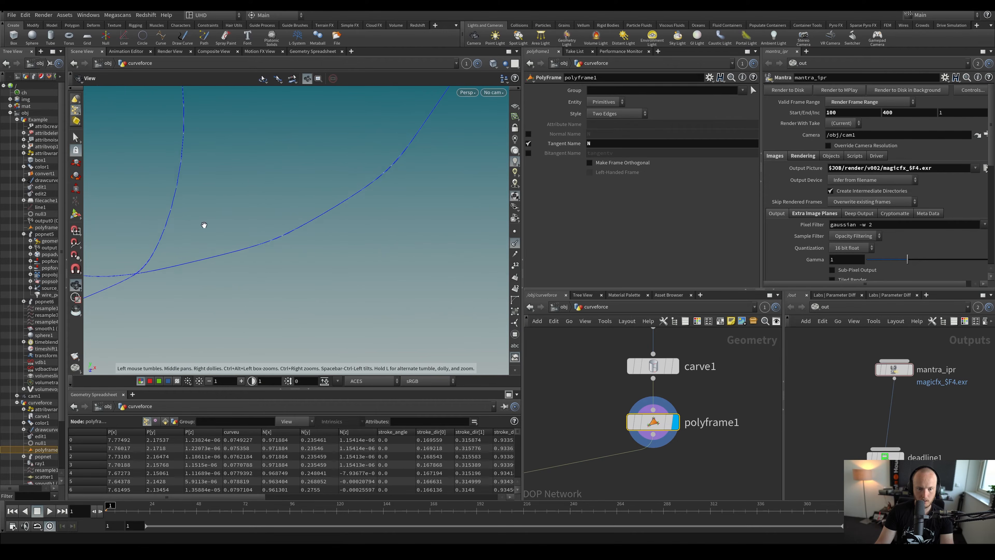
middle_click_drag(204, 225, 157, 319, "alt")
middle_click_drag(377, 215, 327, 277, "alt")
mouse_move(419, 225)
middle_mouse_down("alt")
mouse_move(393, 229)
mouse_move(359, 179)
middle_mouse_up("alt")
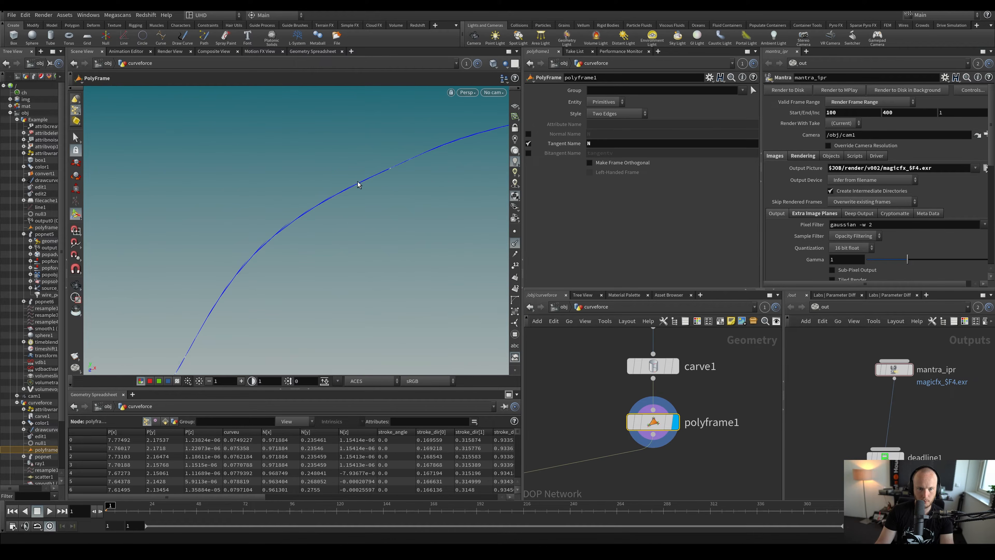
scroll(373, 198, "down", 6)
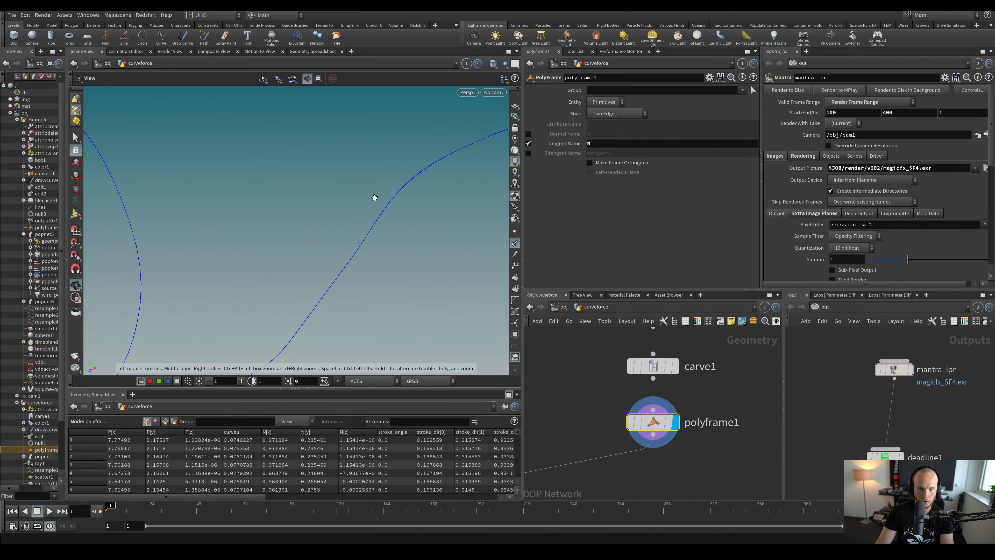
middle_click_drag(252, 300, 476, 197, "alt")
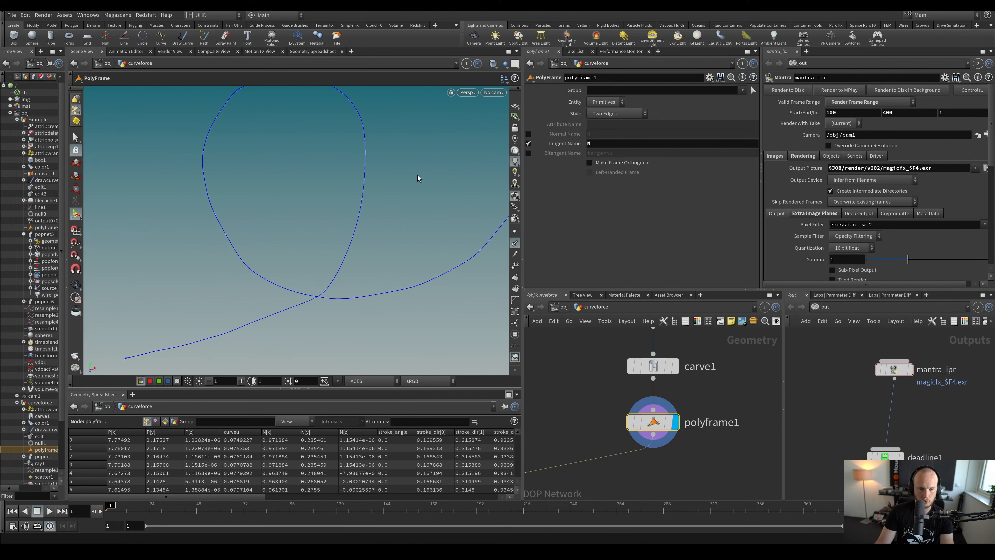
middle_click_drag(418, 175, 336, 226, "alt")
key("ctrl+s")
Show sphere2 as a template and examine how the start of the curve and its normals sit relative to the sphere
scroll(247, 256, "up", 2)
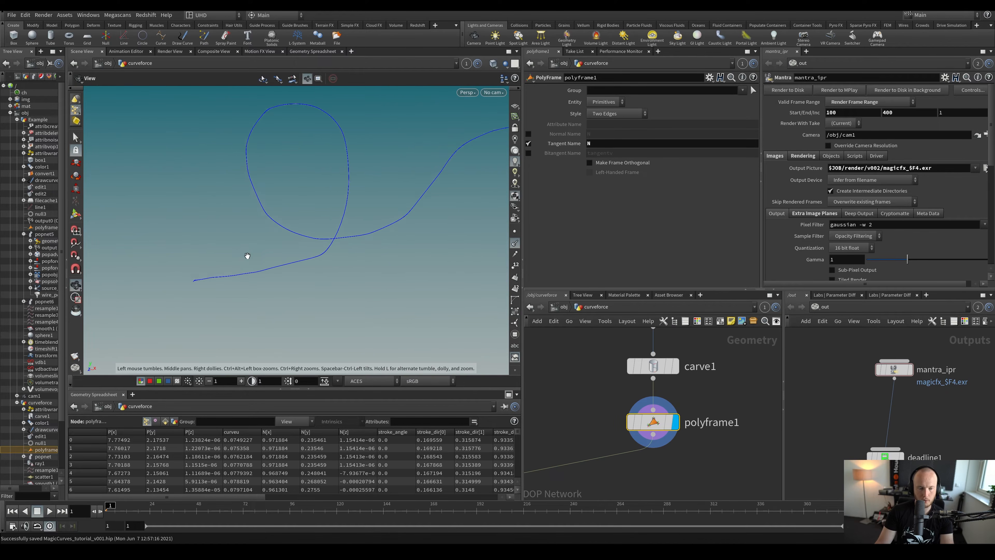
left_click_drag(247, 256, 308, 262, "alt")
scroll(592, 395, "down", 7)
scroll(606, 389, "up", 4)
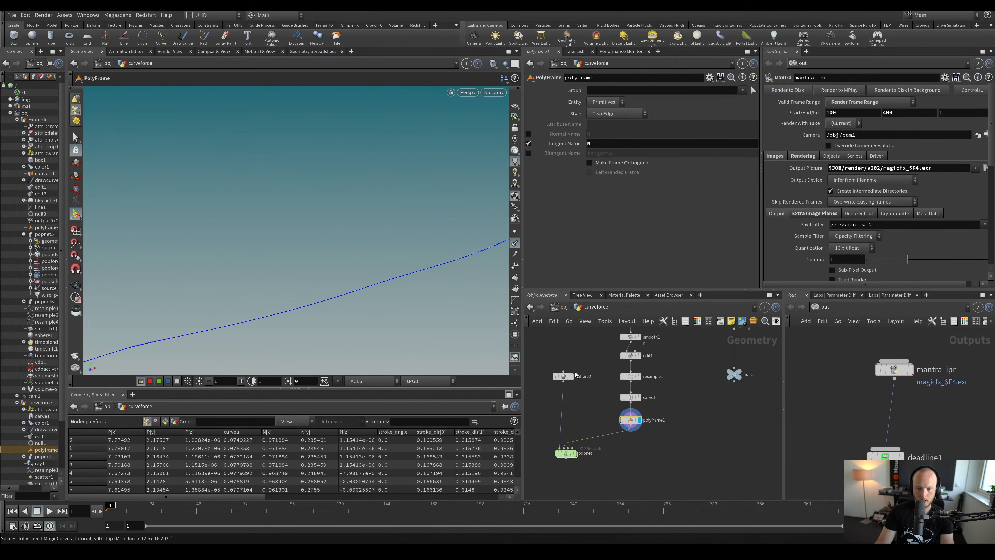
left_click(569, 376)
middle_click_drag(286, 298, 355, 327, "alt")
scroll(356, 326, "down", 3)
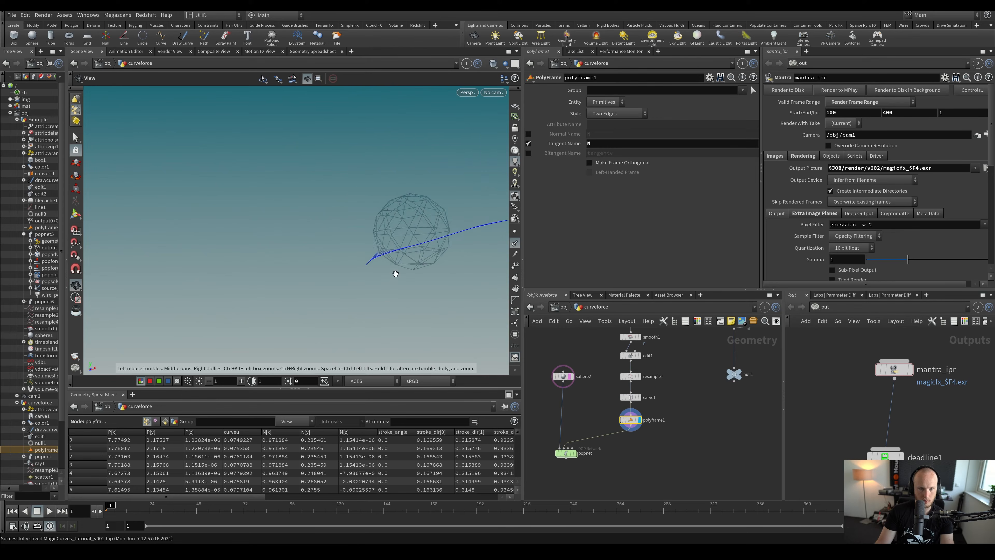
scroll(396, 274, "up", 3)
middle_click_drag(395, 274, 184, 287, "alt")
scroll(353, 267, "up", 4)
scroll(359, 271, "down", 1)
scroll(323, 235, "down", 7)
scroll(185, 287, "down", 2)
scroll(263, 244, "down", 3)
middle_click_drag(270, 244, 265, 325, "alt")
scroll(264, 299, "down", 6)
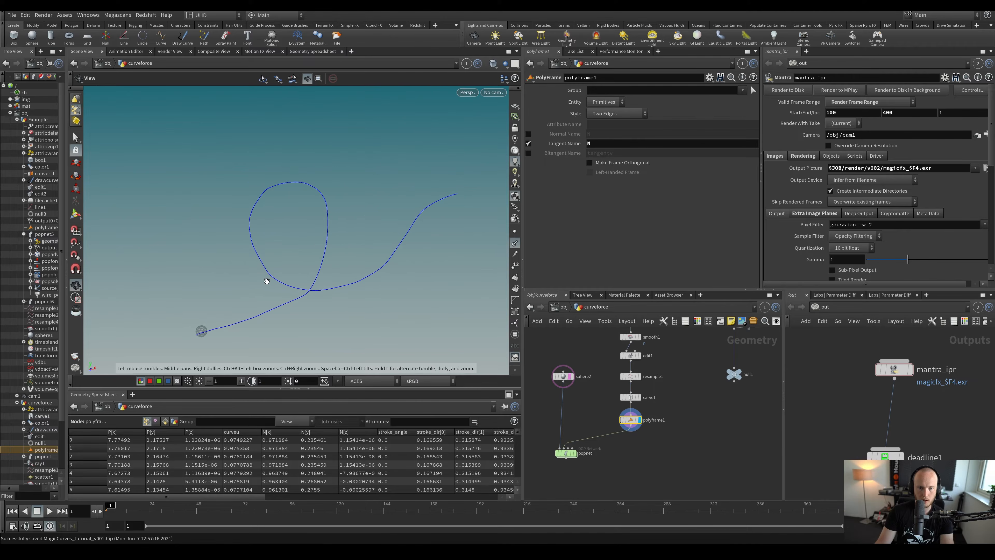
Turn off the template display of sphere2
middle_click_drag(278, 281, 313, 250, "alt")
key("Return")
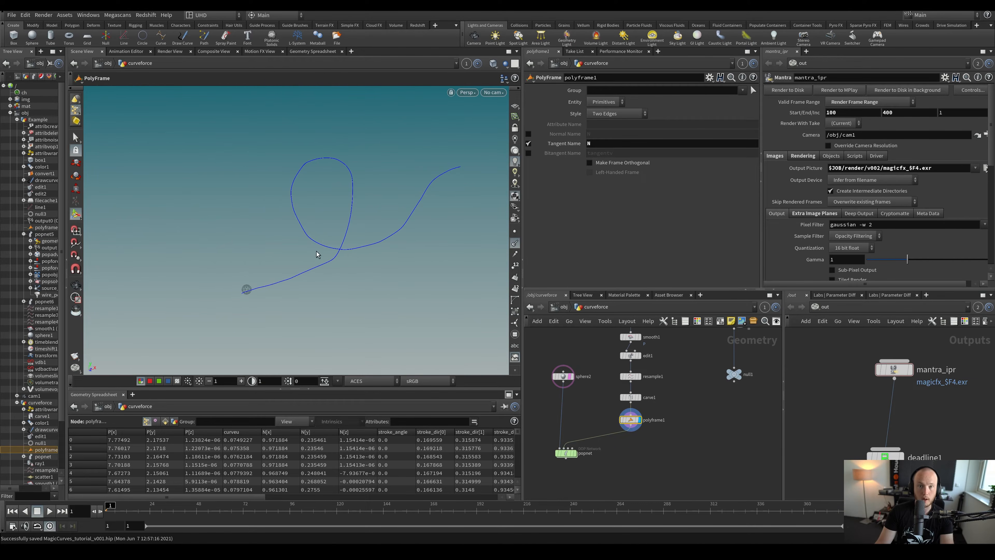
scroll(600, 447, "up", 3)
left_click(561, 363)
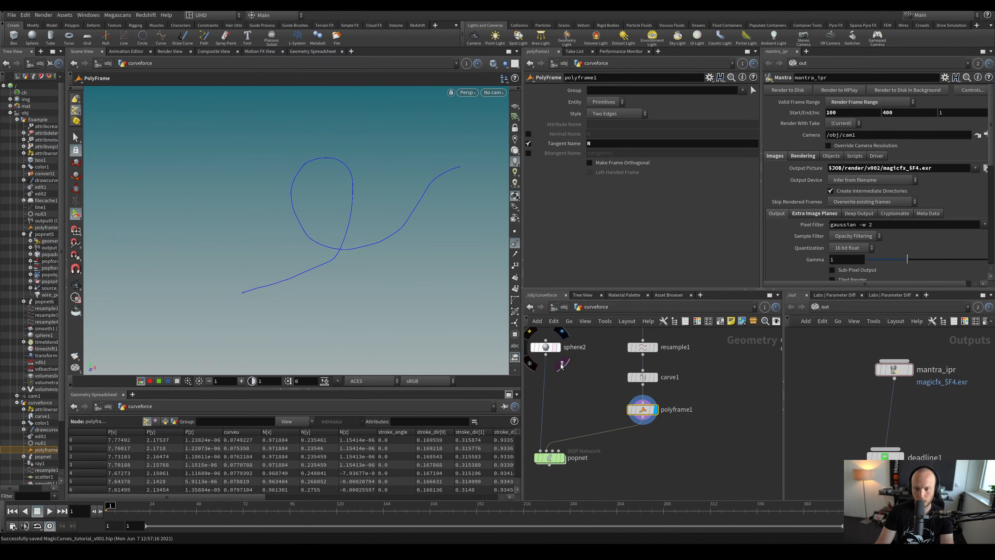
Go inside popnet and delete the popcurveforce1 node
middle_click_drag(566, 401, 557, 362)
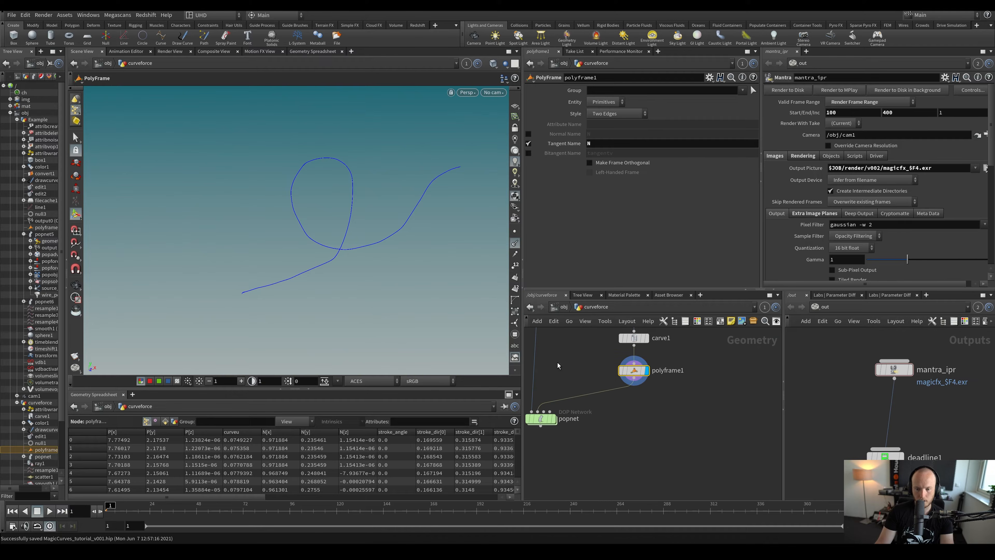
double_click(548, 421)
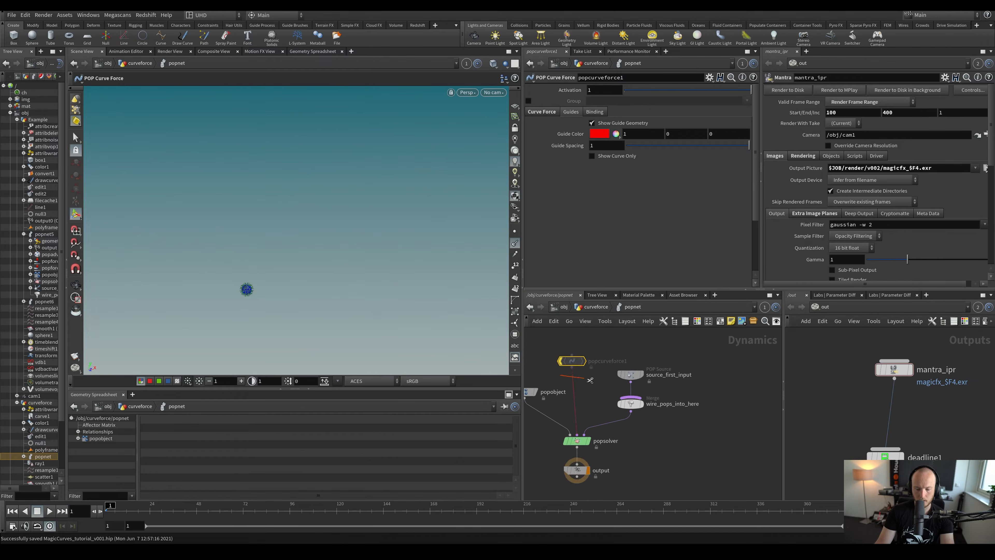
key("Delete")
key("Tab")
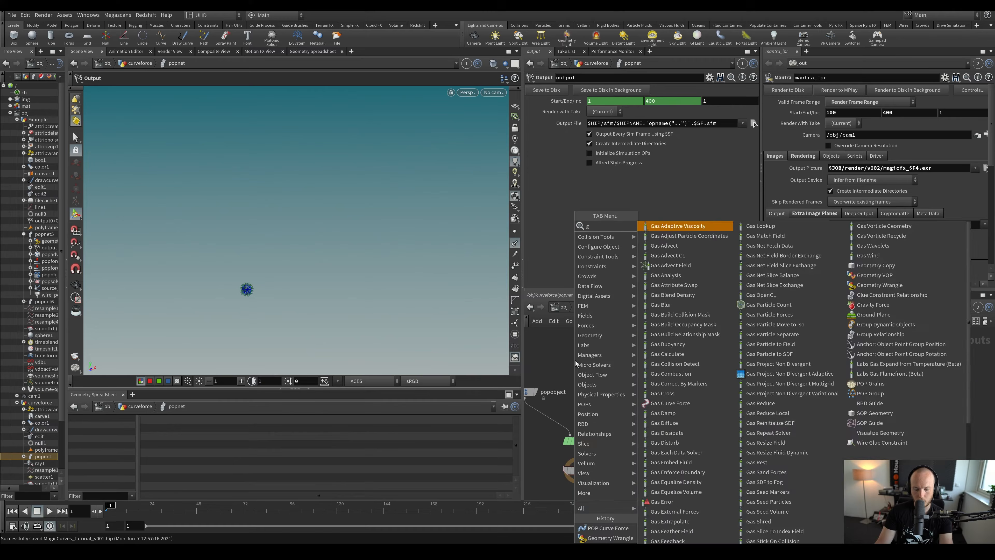
key("Escape")
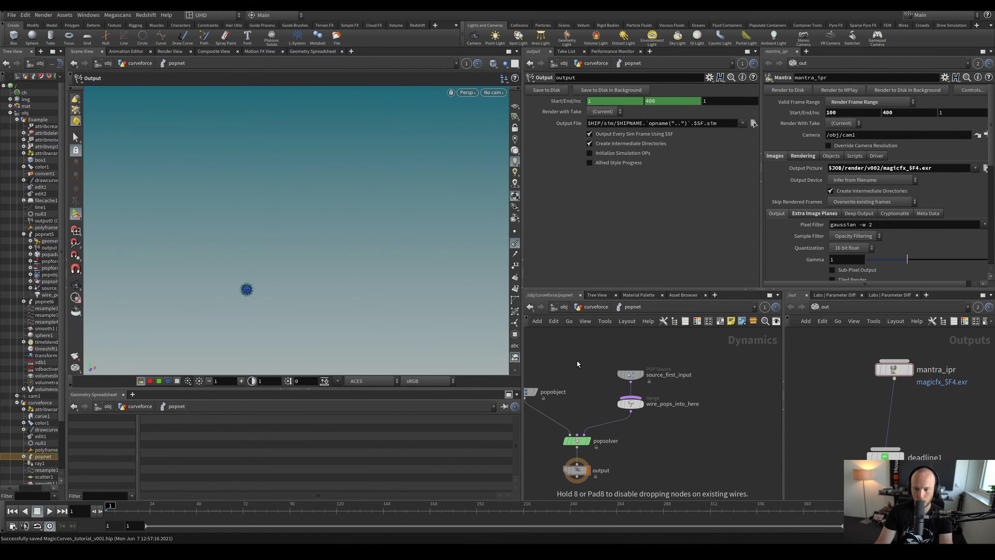
left_click(576, 361)
key("Delete")
Add a Geometry Wrangle node inside popnet and wire its output into the middle input of popsolver
key("Tab")
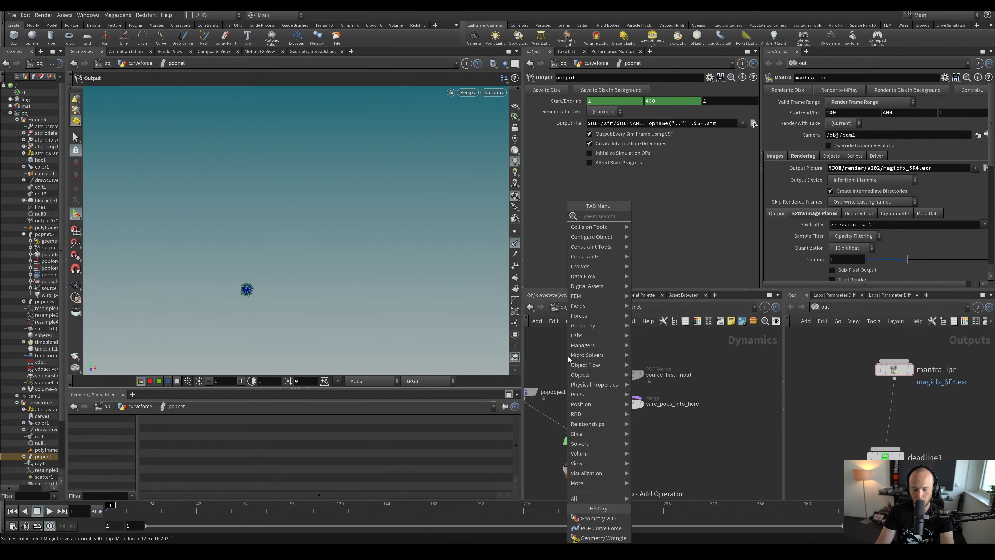
type("geo")
key("Down")
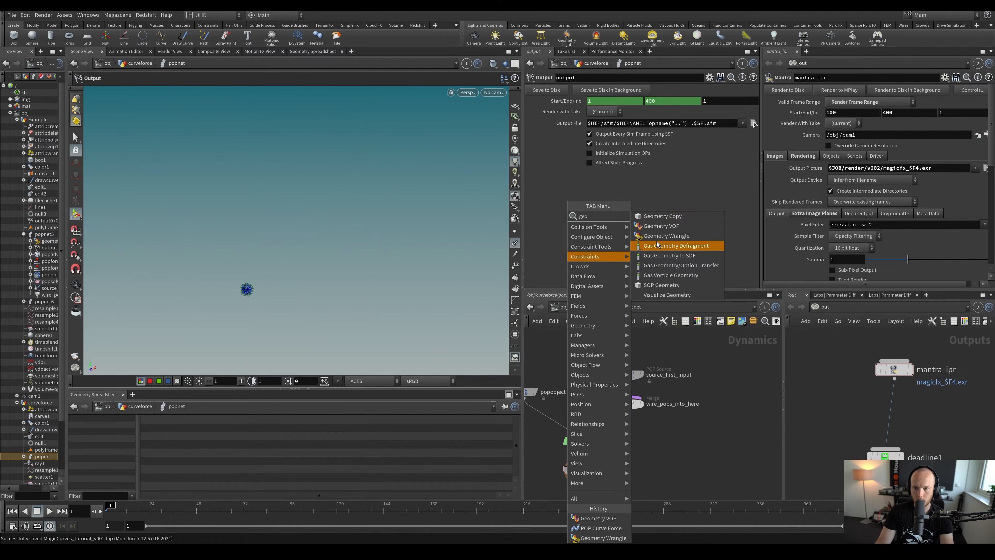
key("Down")
key("Return")
left_click(576, 370)
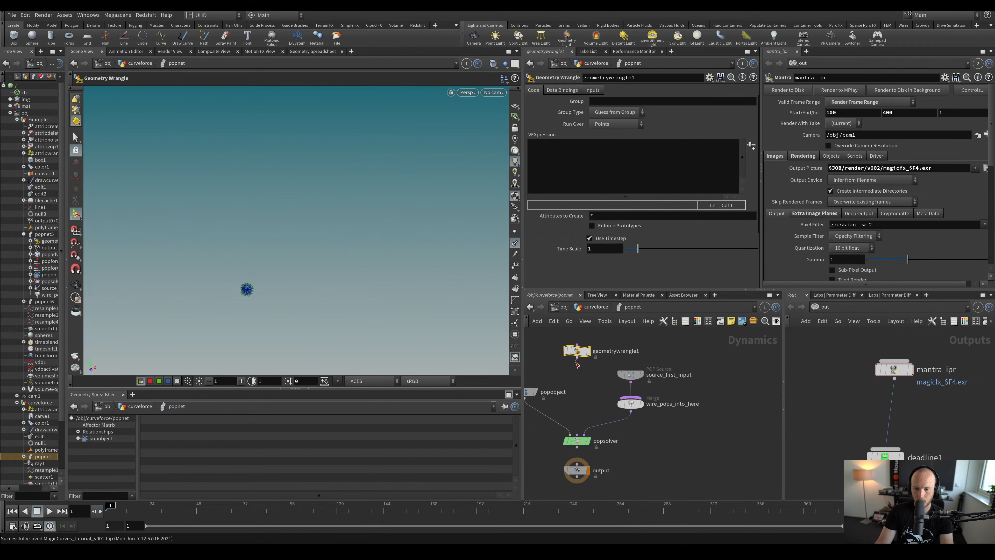
left_click_drag(577, 358, 577, 434)
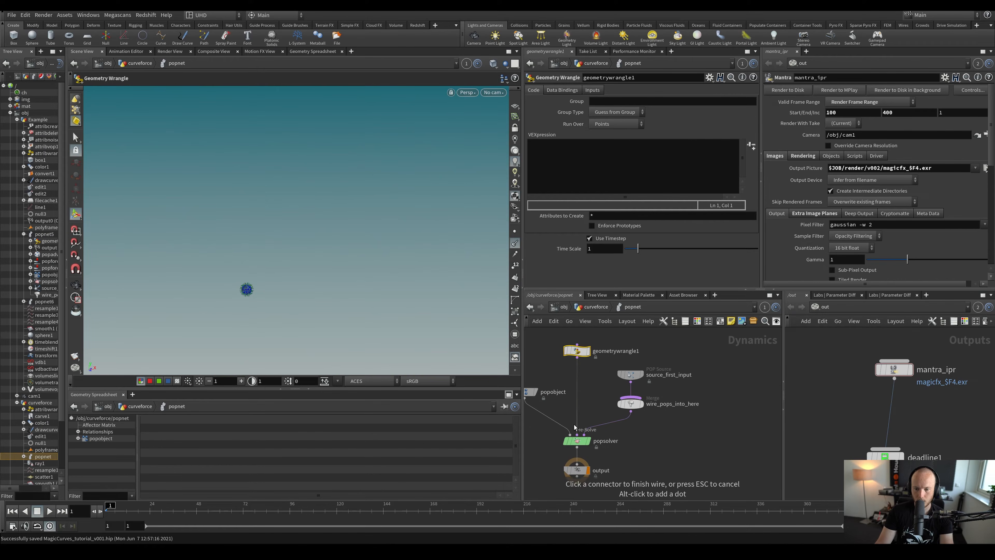
Show attribwrangle1 of the curveforce network in the second network pane as a code reference, and widen the parameter area
left_click(832, 308)
left_click(873, 356)
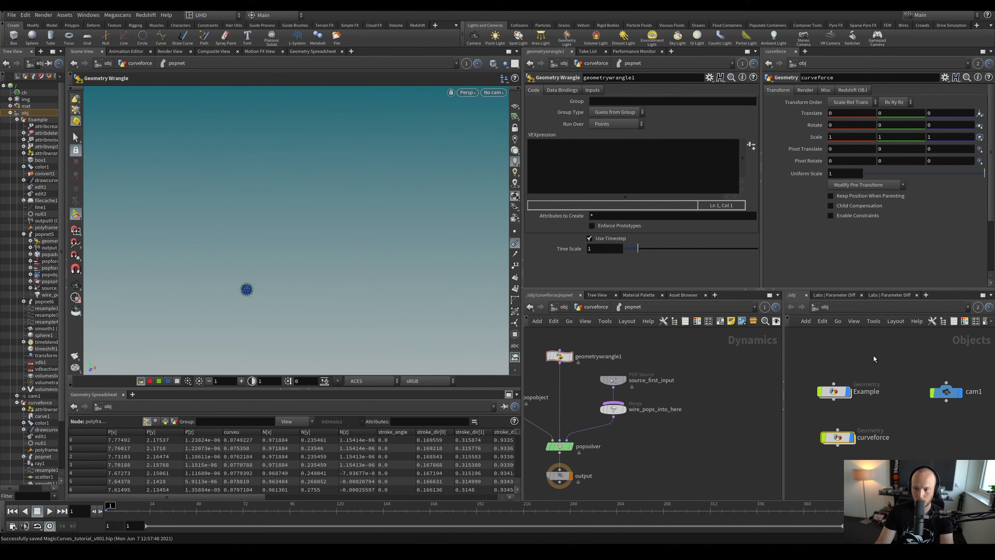
double_click(835, 442)
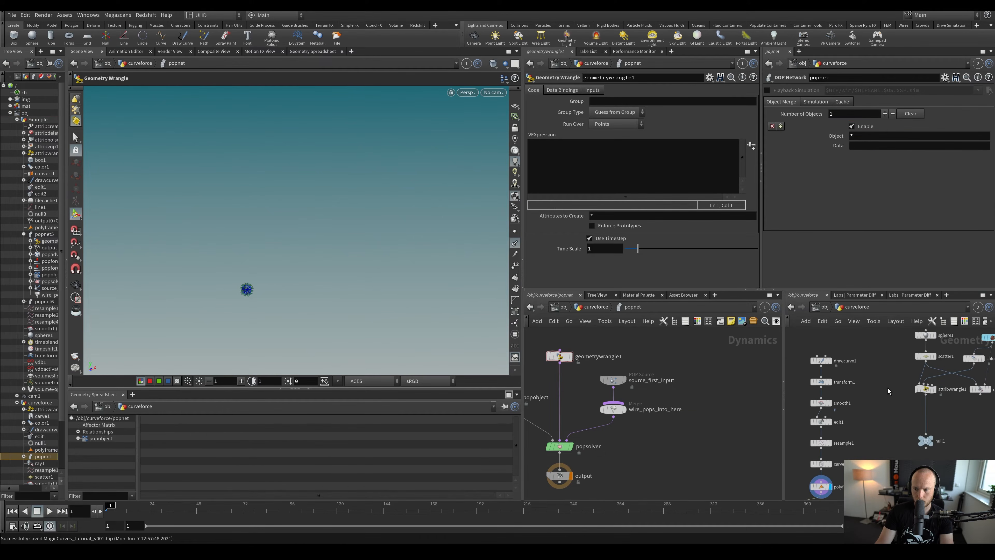
left_click(925, 388)
left_click(830, 165)
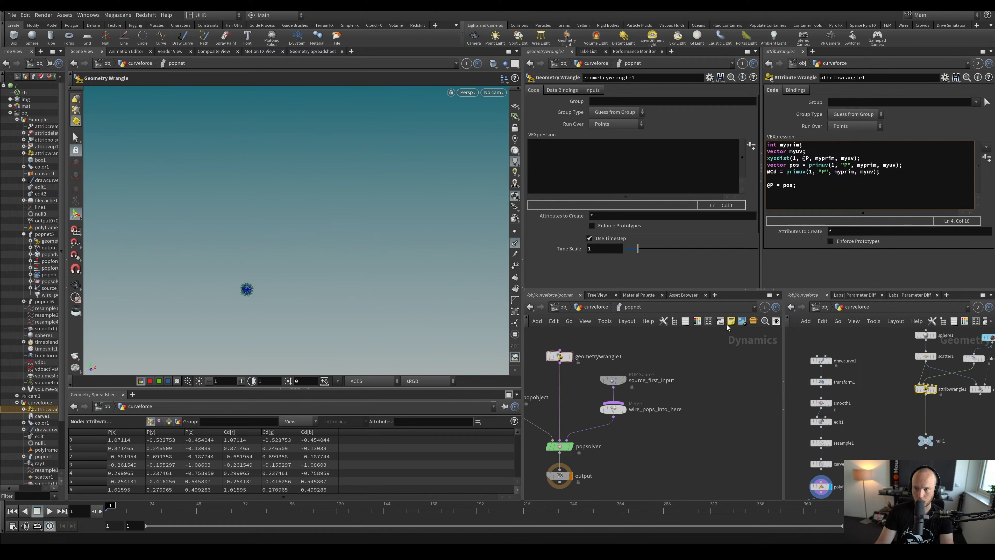
left_click_drag(559, 358, 559, 356)
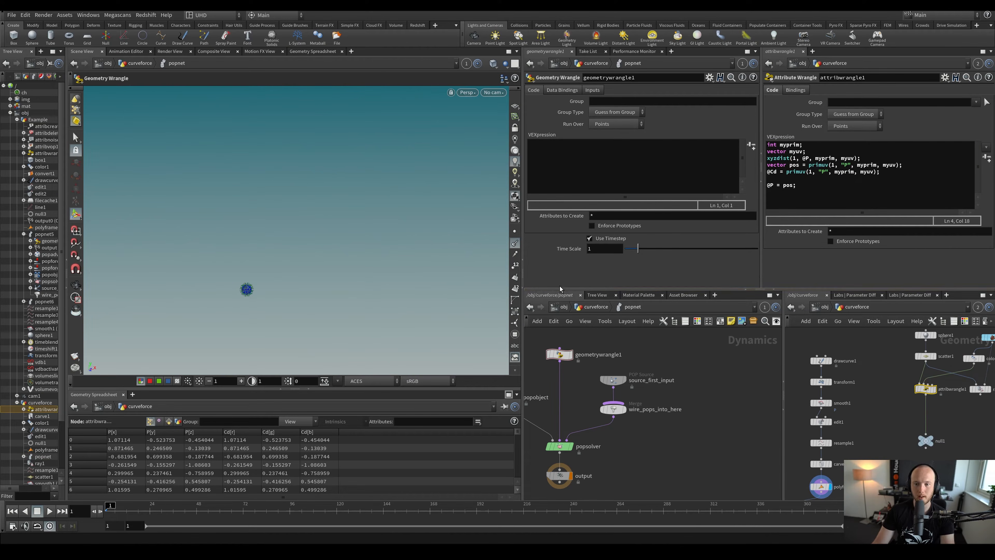
left_click_drag(522, 245, 467, 245)
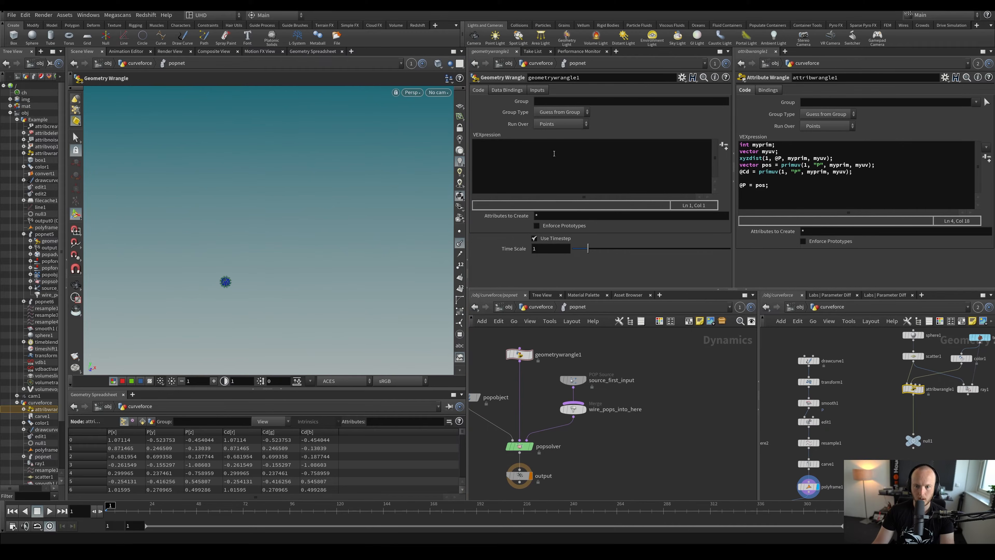
left_click(554, 168)
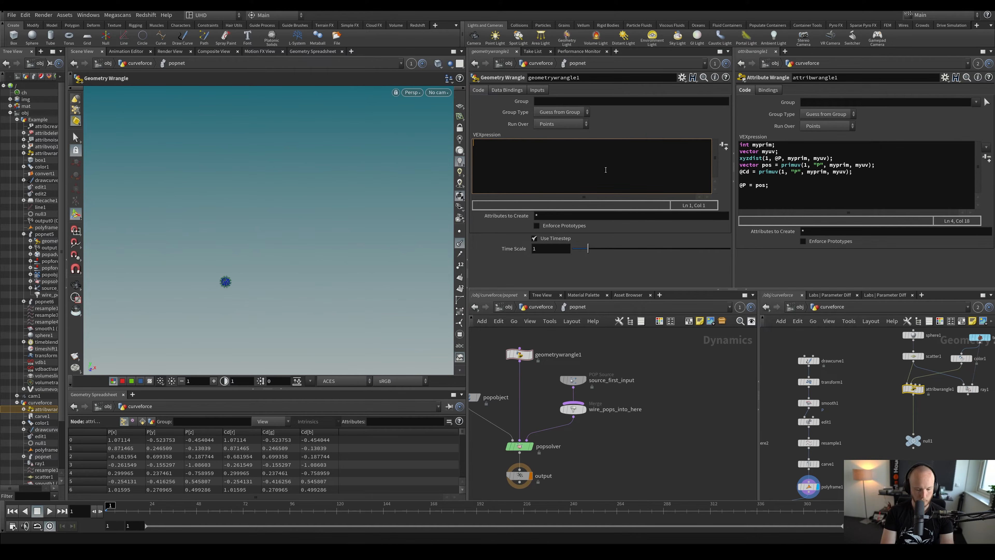
type("int")
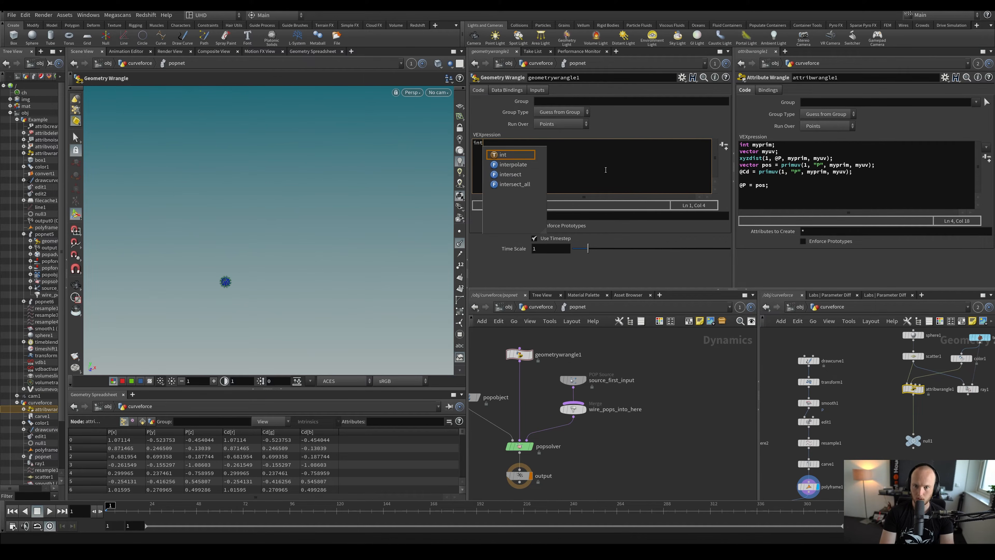
key("ctrl+a")
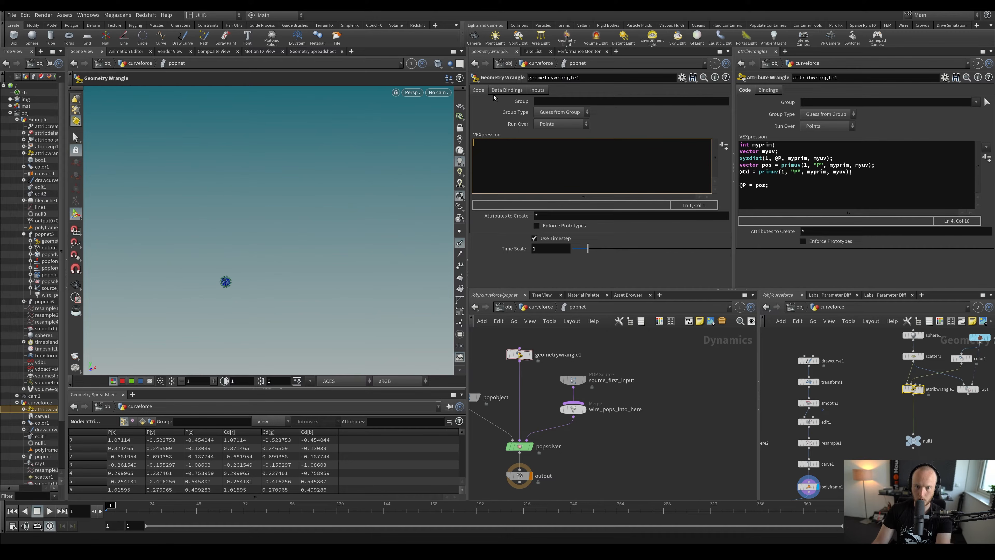
Set Input 1 of geometrywrangle1 to Myself and open the source choices for Input 2
left_click(537, 90)
left_click(549, 105)
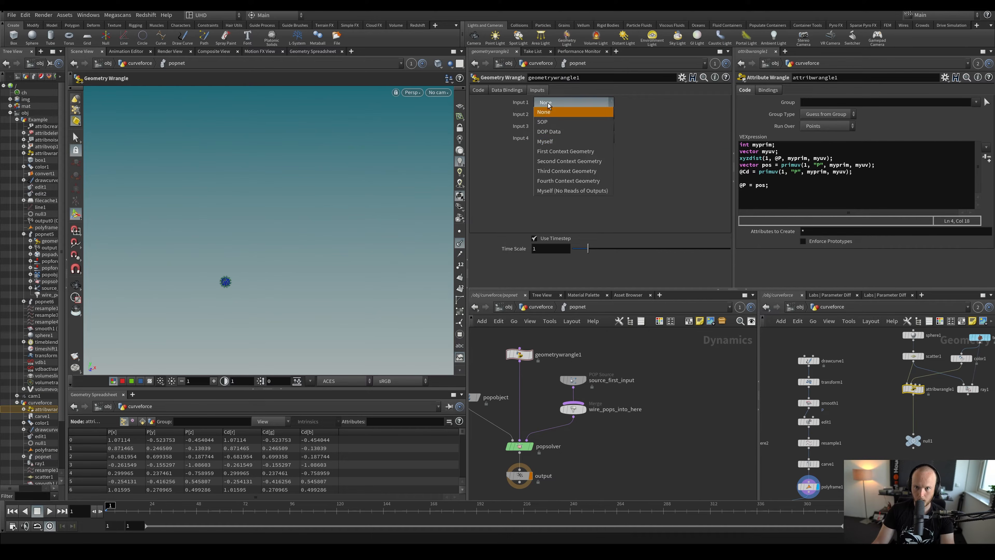
left_click(548, 120)
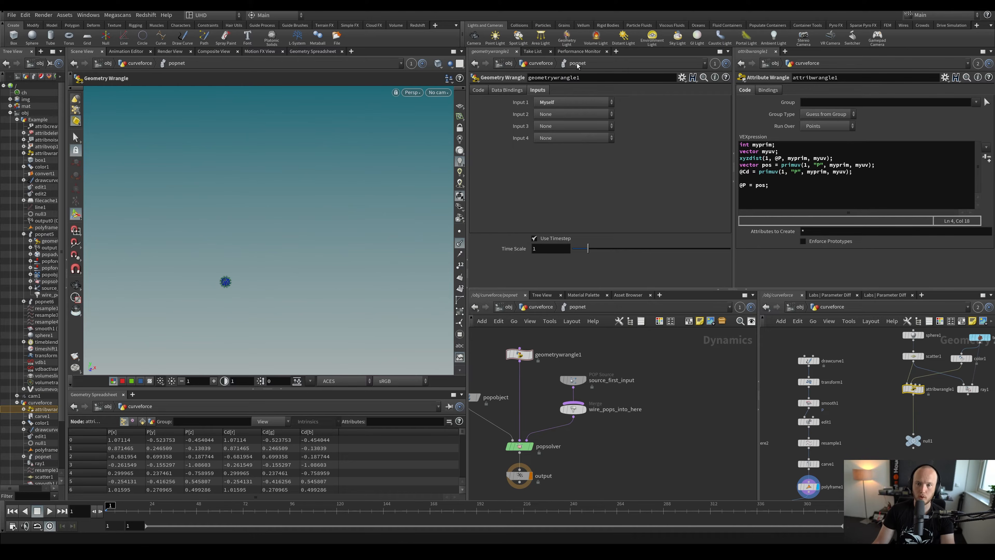
left_click(566, 115)
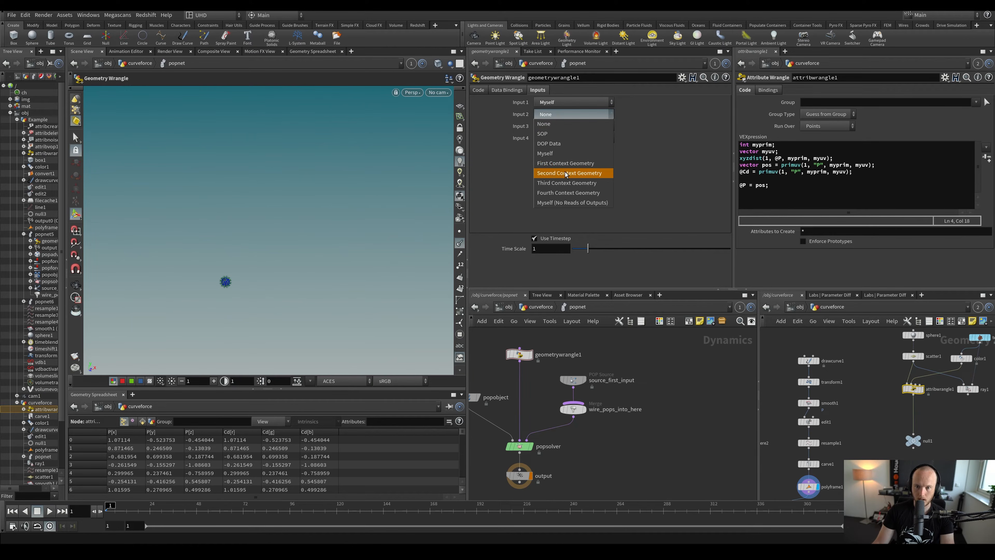
Set Input 2 of geometrywrangle1 to Second Context Geometry and save the scene file
left_click(574, 173)
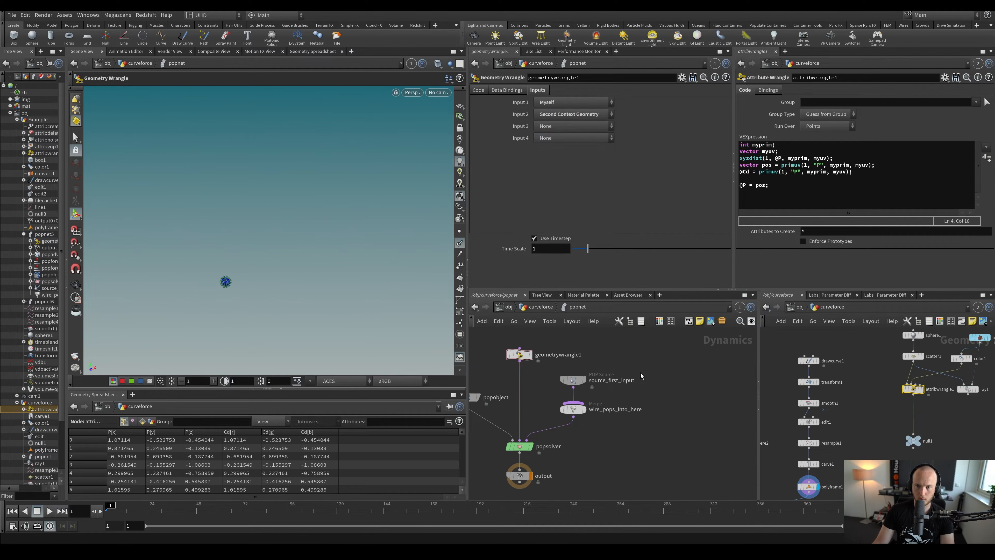
middle_click_drag(634, 372, 629, 368)
key("ctrl+s")
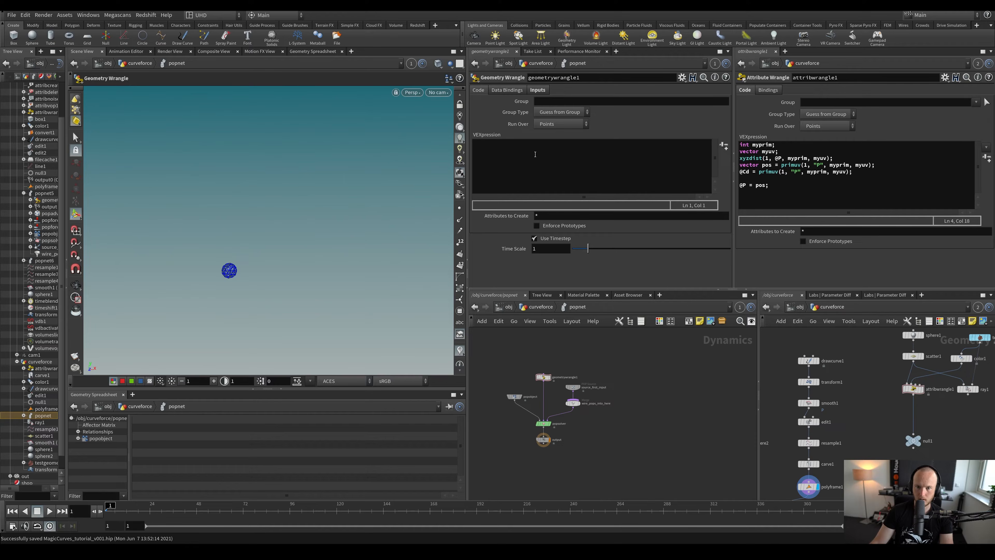
In the geometrywrangle1 code, declare the variables "int myprim;" and "vector myuv;" on separate lines
left_click(535, 154)
type("int ")
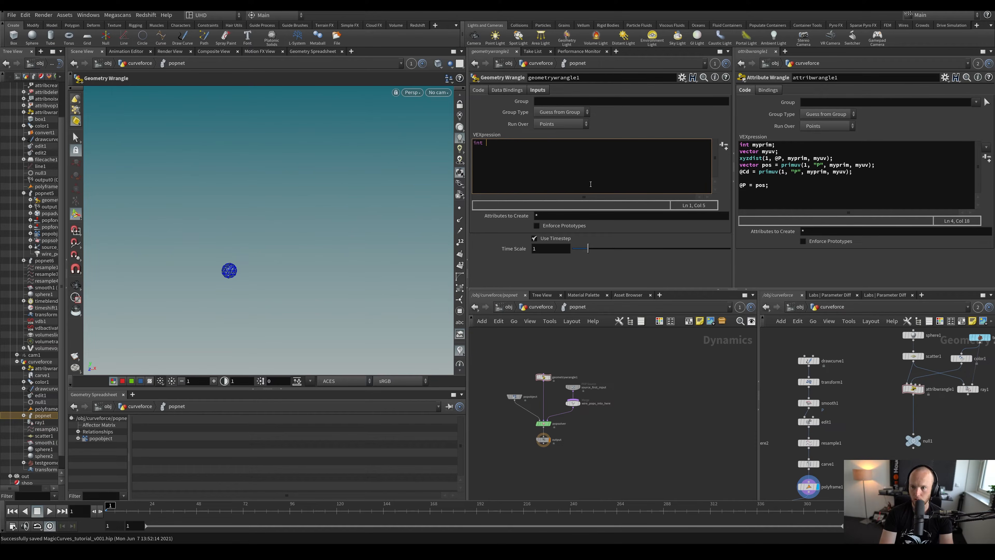
type("myprim; ")
type("omt")
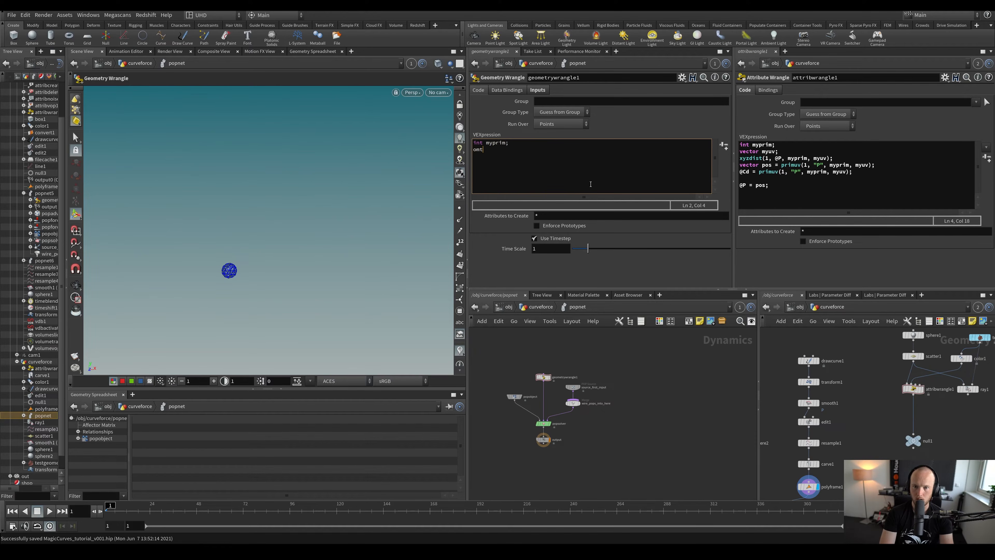
key("BackSpace")
key("BackSpace")
type("vectopr  myuv;")
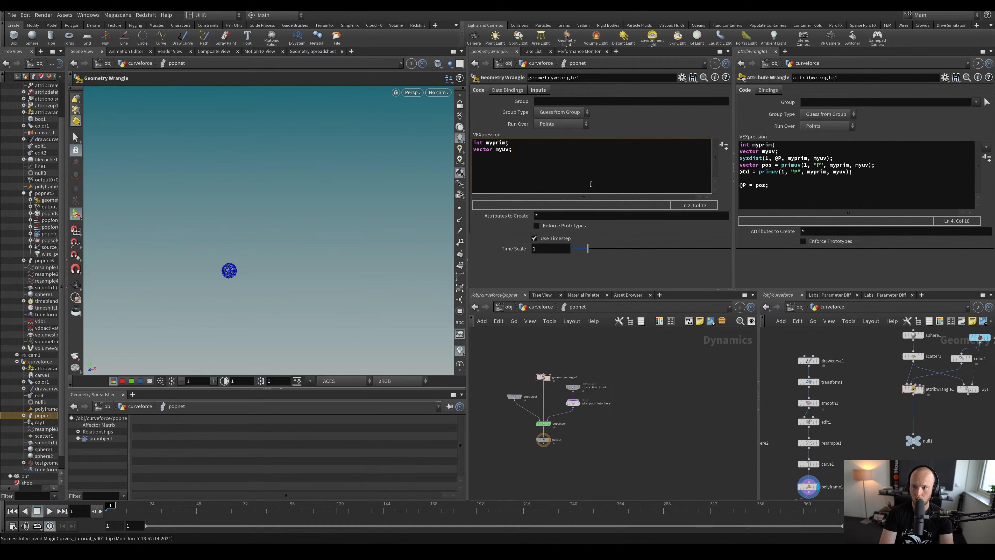
Add the line "xyzdist(1,@P, myprim,myuv);" below the variable declarations in the wrangle code
key("Return")
type("xyzdis")
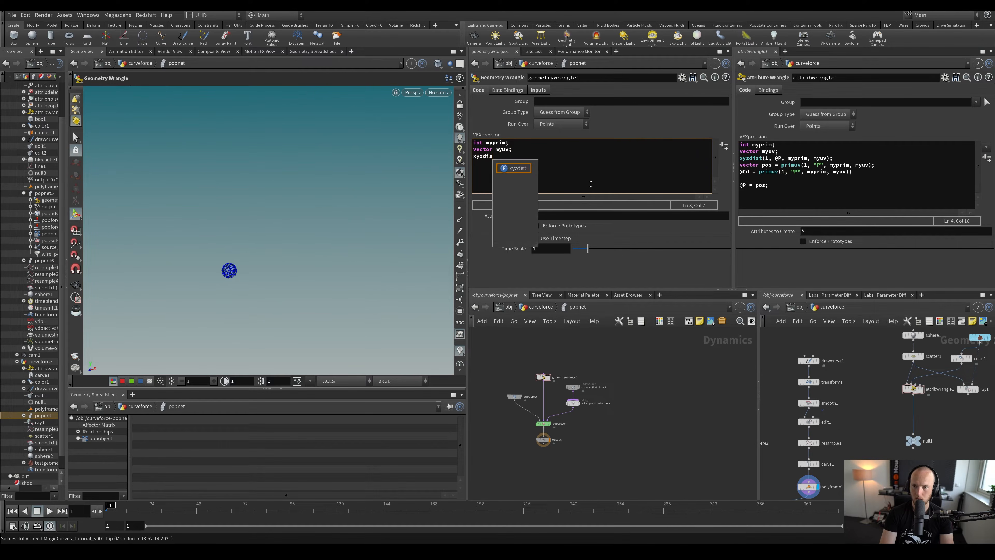
type("t)(1,@P,")
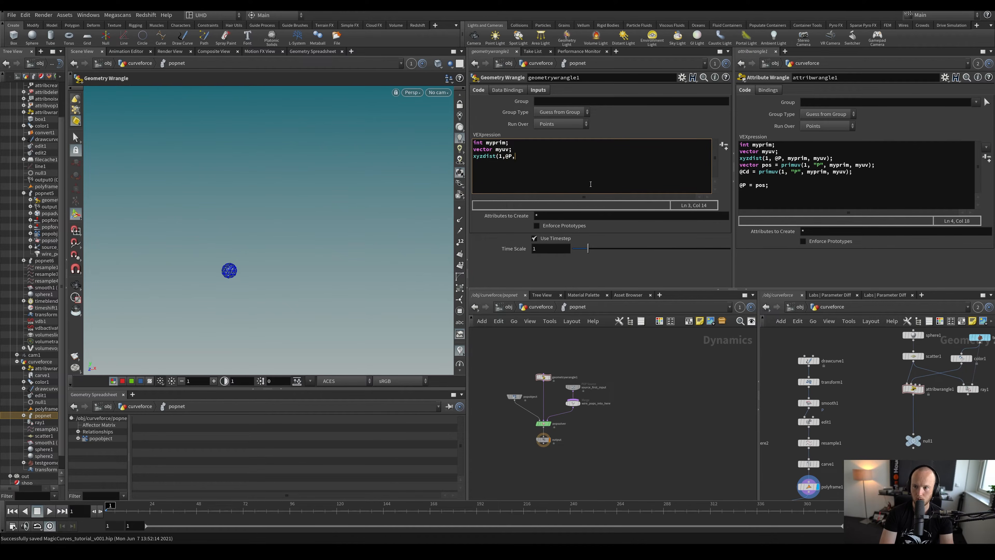
type(" myprim,myuv);")
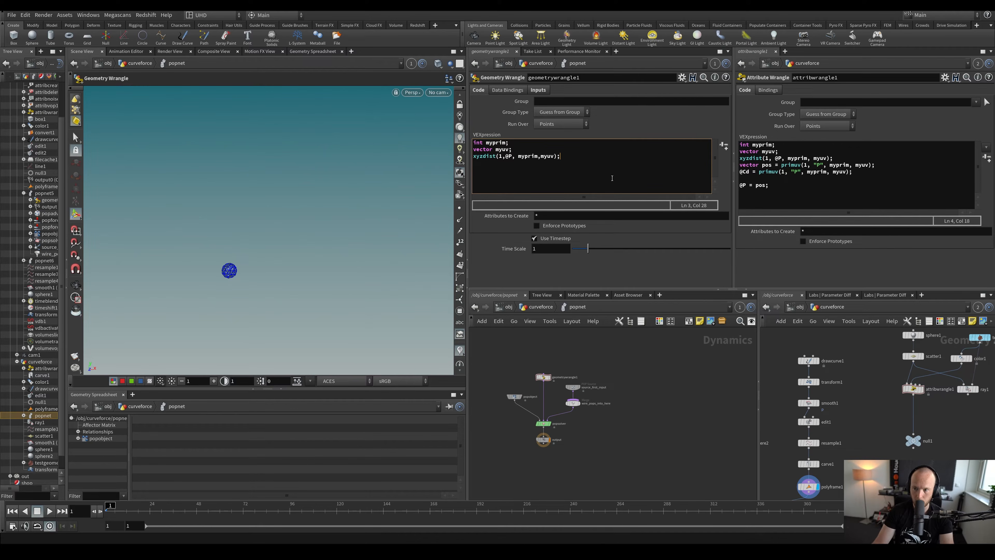
key("Return")
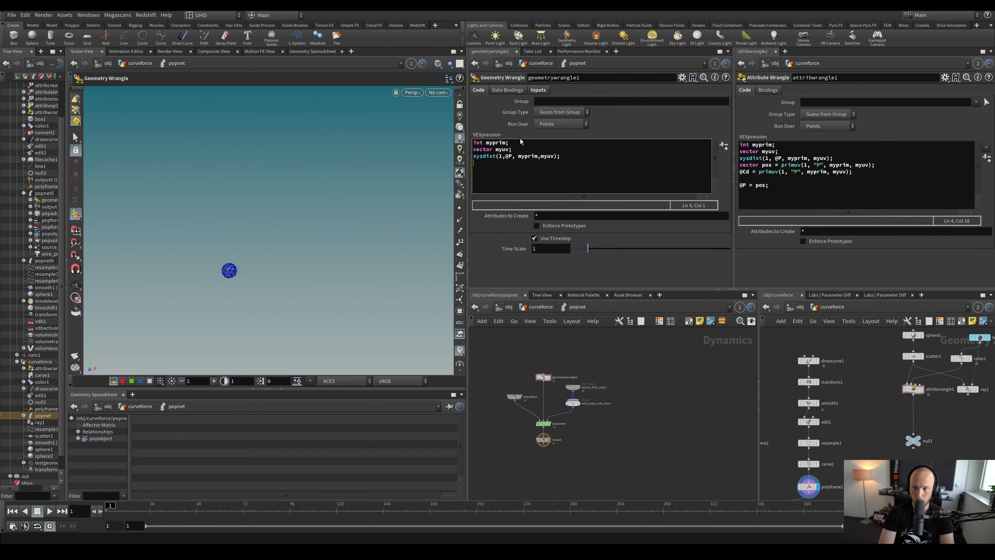
type("vector")
type("N = primuv(1,")
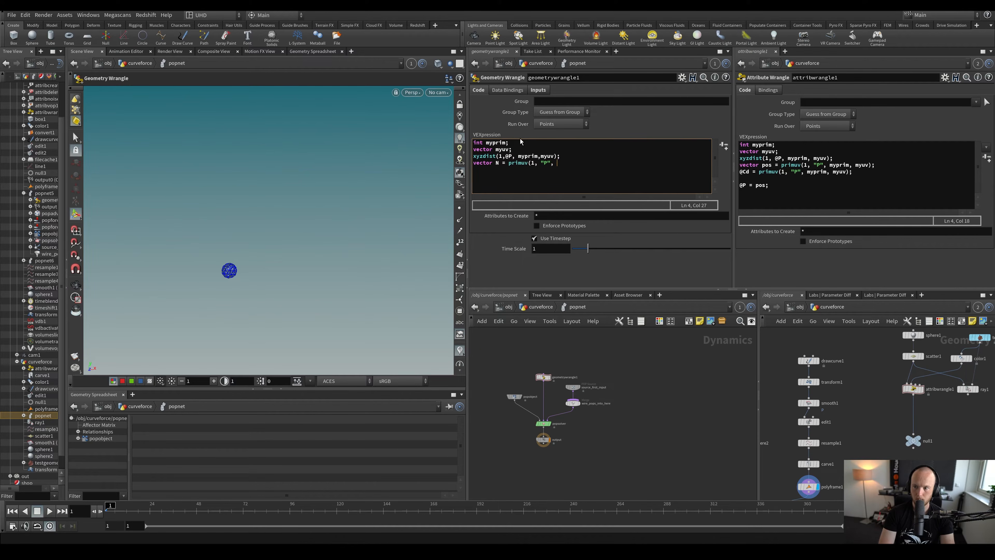
type("\"P\", myprim, myuv);")
key("Return")
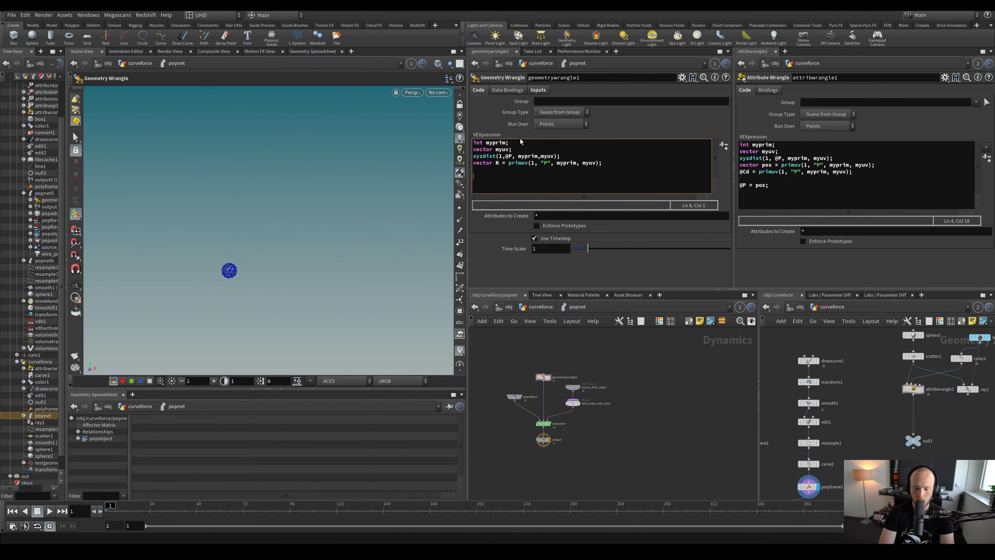
type("@force += ")
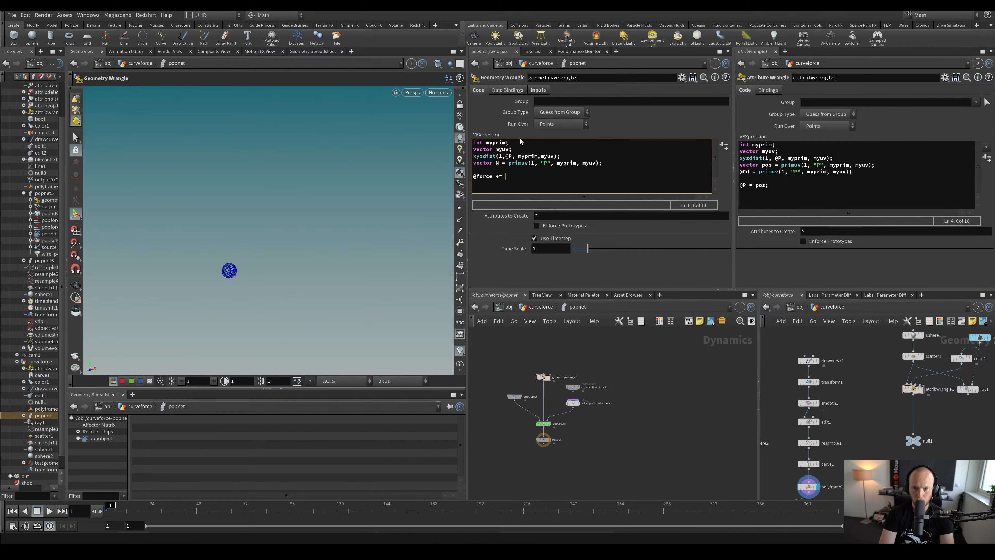
type("N;")
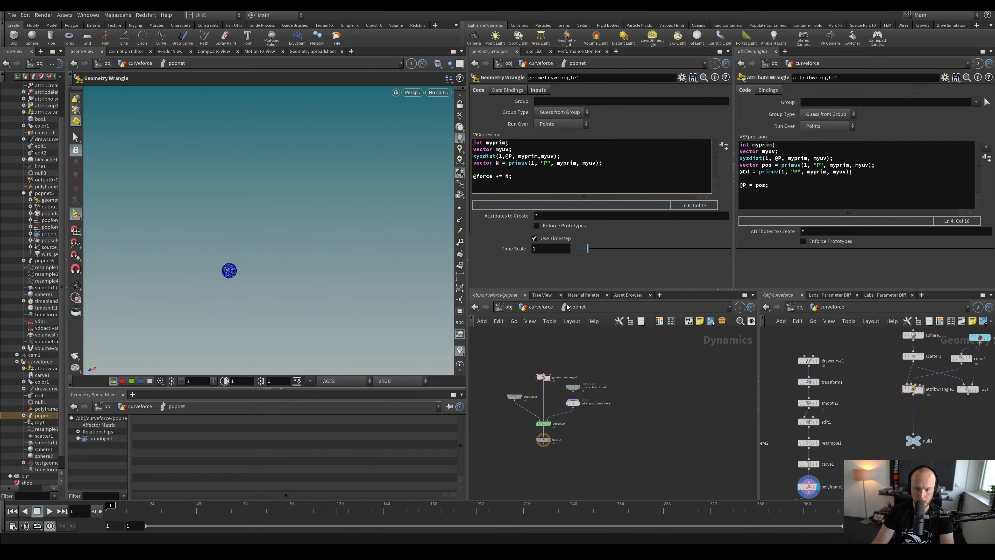
Return to the curveforce network, display the popnet node and run its simulation, then rewind to frame 1
type("u")
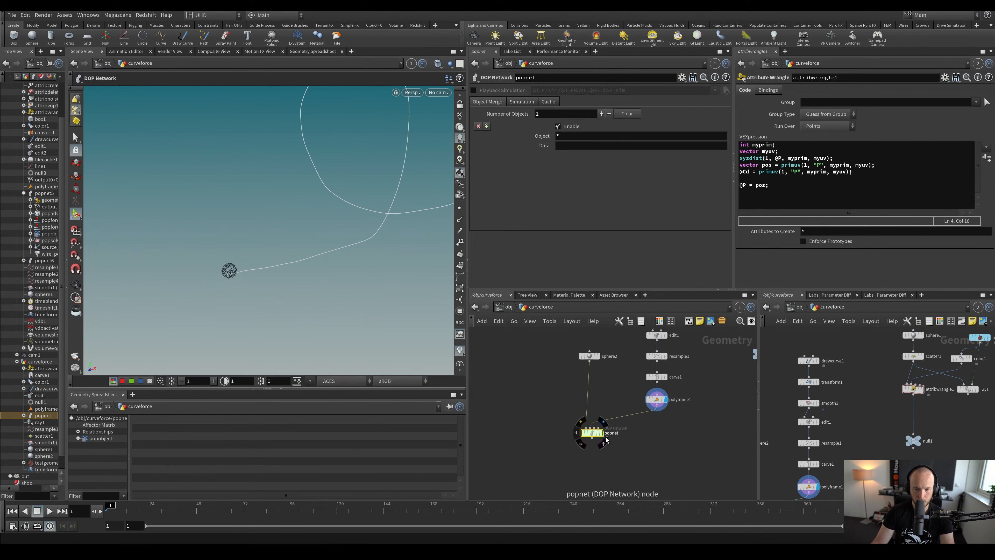
left_click(594, 428)
key("Escape")
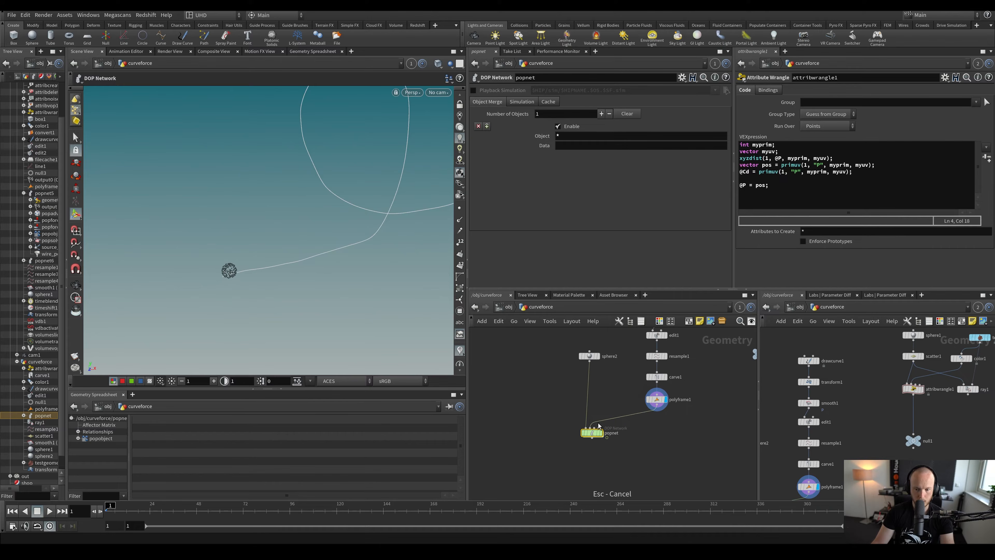
left_click(600, 431)
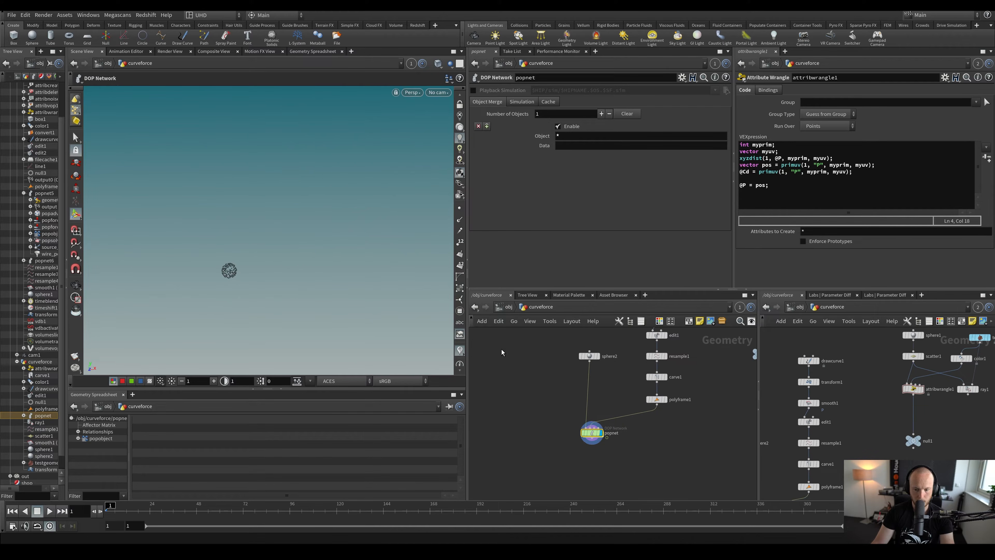
key("Up")
key("ctrl+Up")
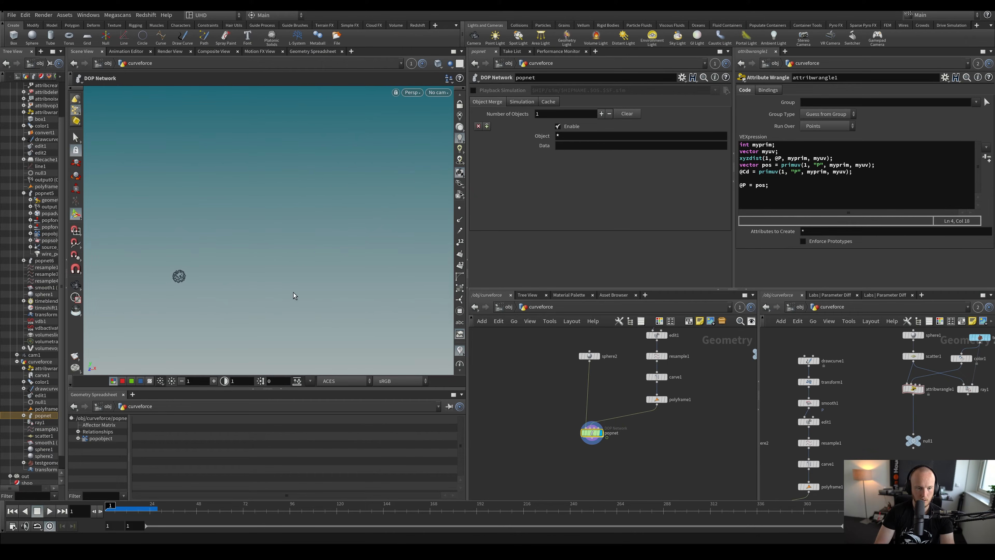
Show polyframe1 as a template alongside popnet, play the simulation and rewind to frame 1
left_click(663, 399)
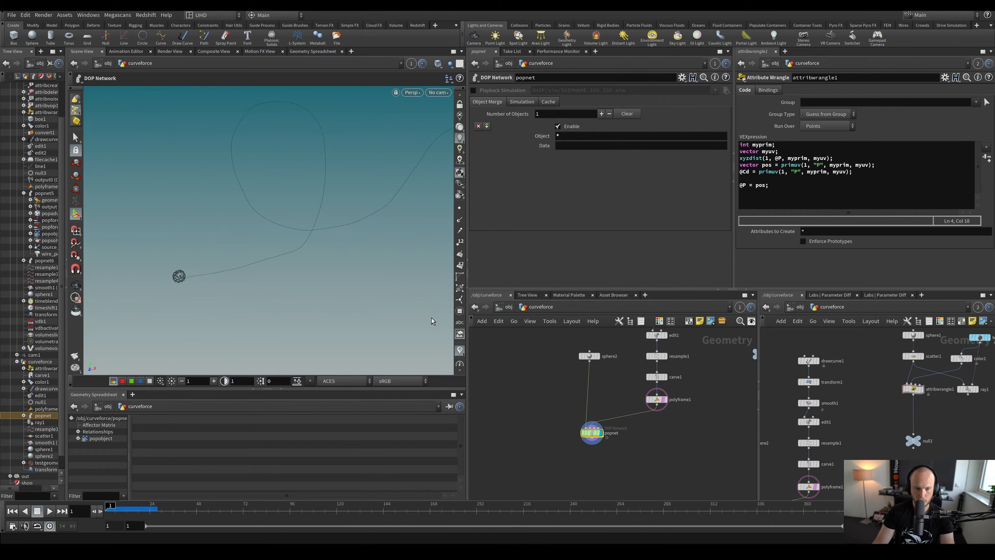
key("Up")
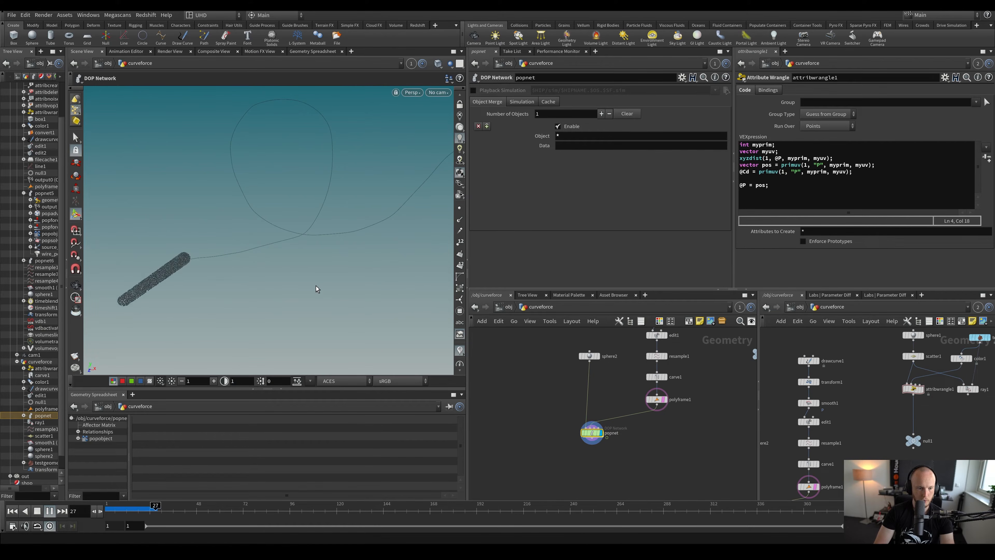
key("ctrl+Up")
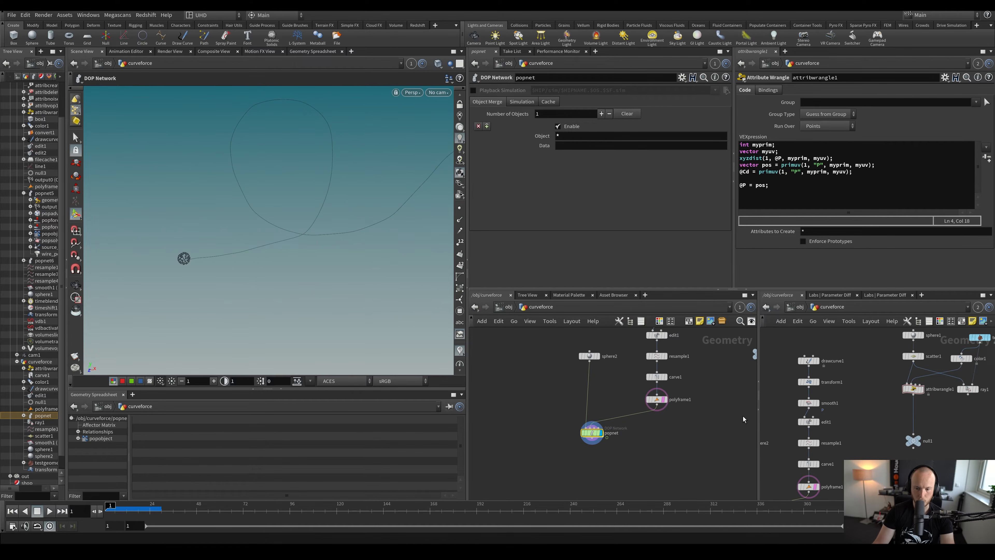
Inside popnet, change the attribute sampled by primuv in the geometrywrangle1 code to "N"
double_click(592, 432)
double_click(546, 163)
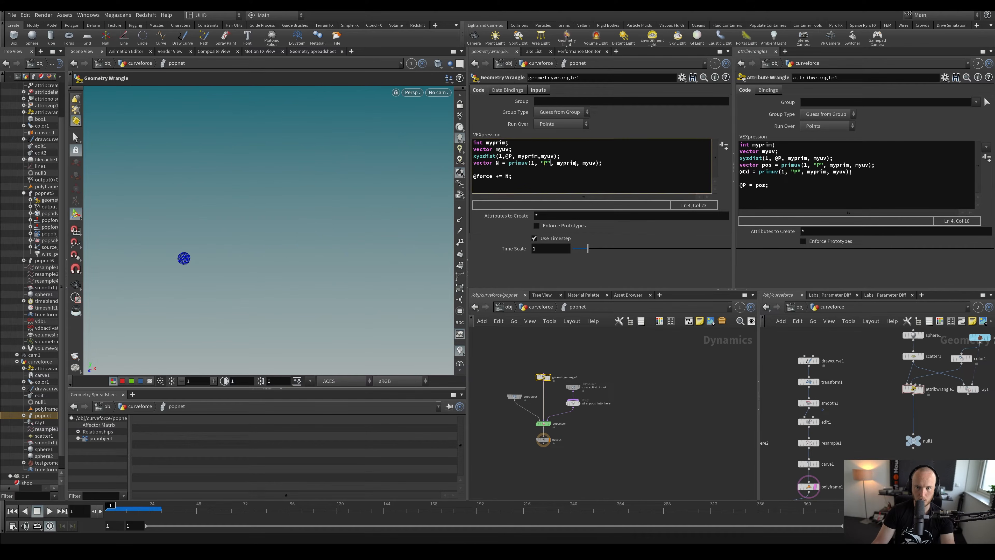
type("N")
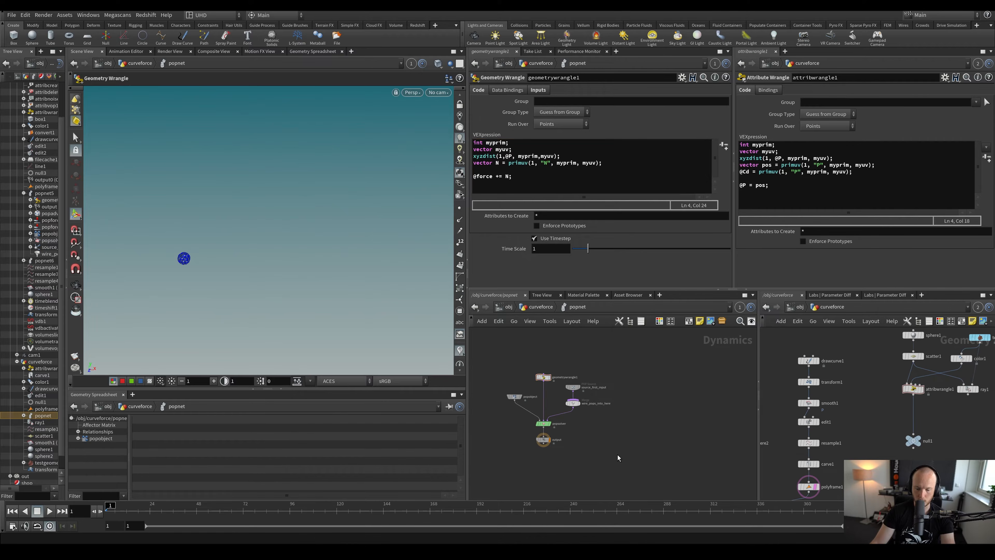
Go back to curveforce, play the popnet simulation and inspect the particle stream against the curve around frame 103
type("u")
double_click(544, 415)
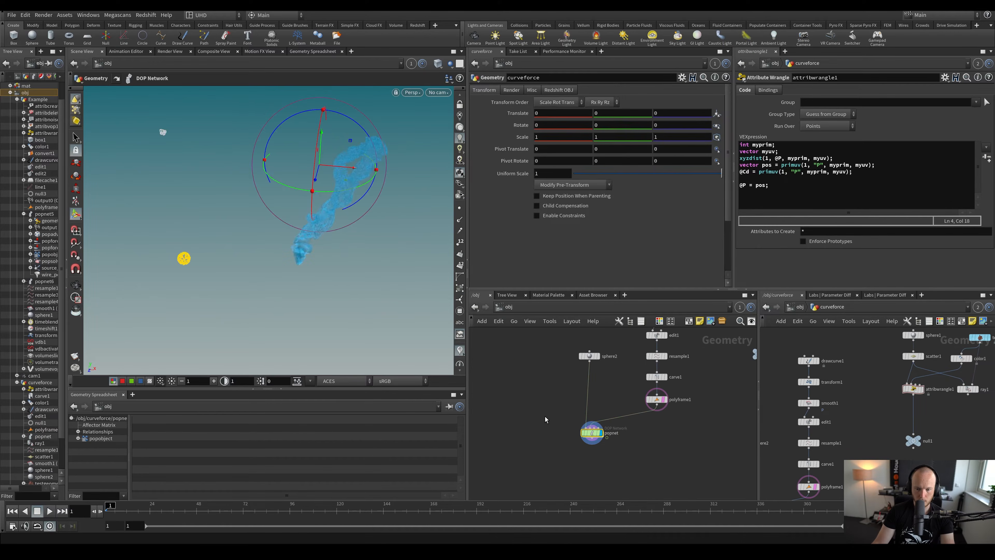
key("Up")
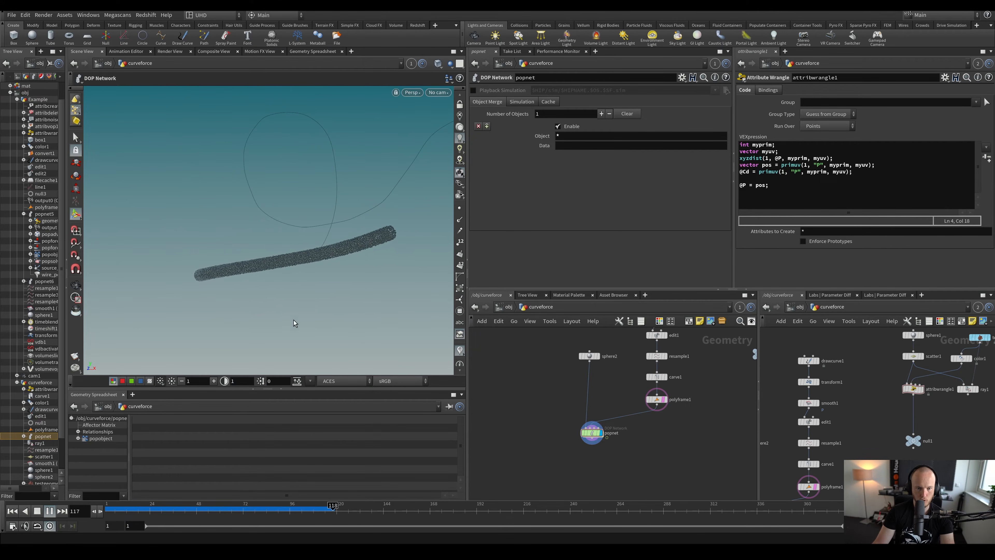
left_click(304, 510)
left_click_drag(269, 257, 178, 290, "alt")
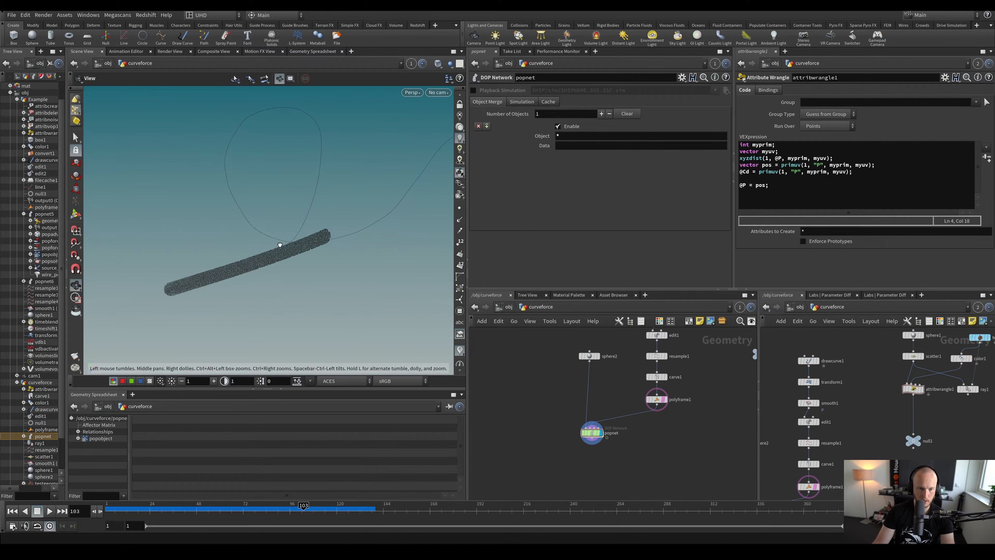
left_click_drag(274, 251, 279, 249, "alt")
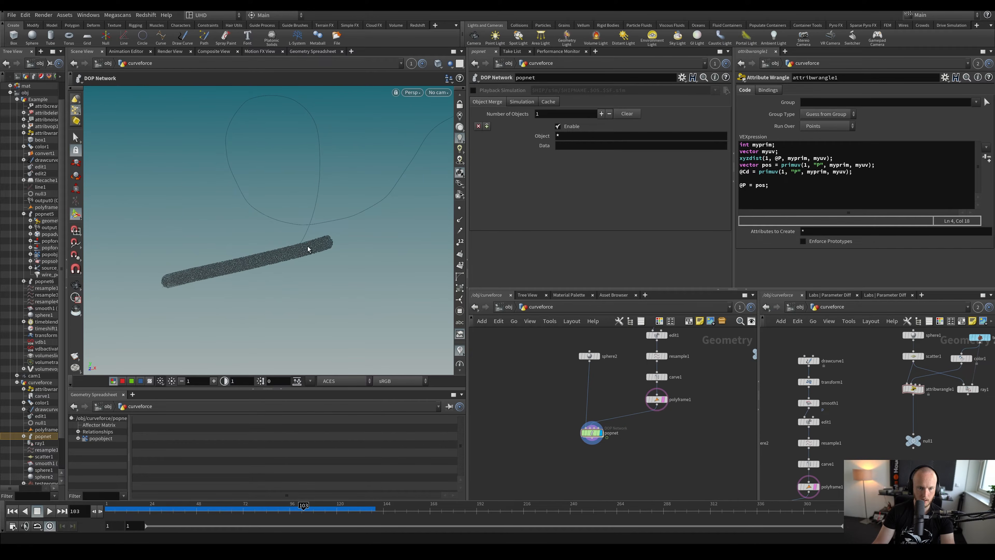
scroll(307, 247, "up", 5, "alt")
left_click_drag(307, 247, 273, 253, "alt")
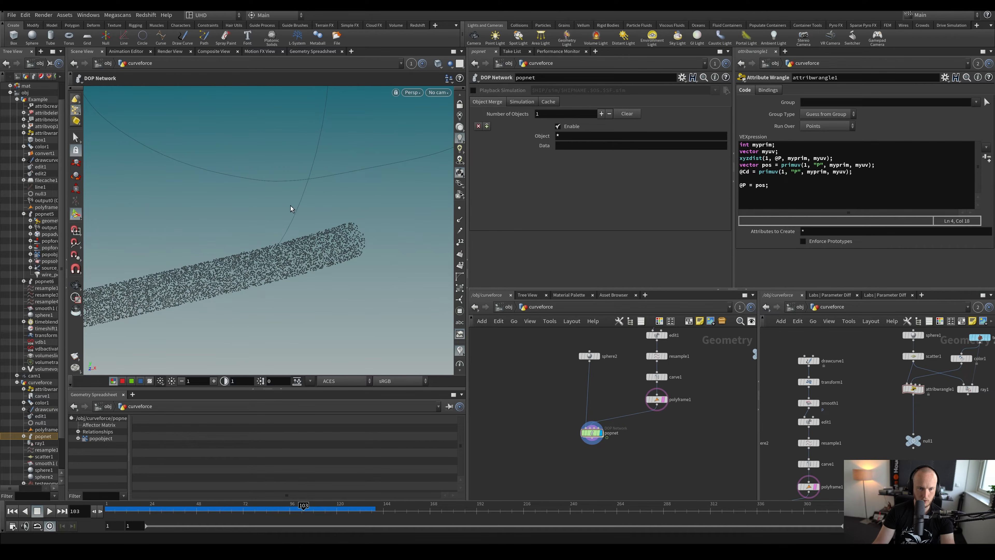
right_click_drag(306, 196, 281, 239, "alt")
Scrub through the simulation past frame 159 to compare the particle path with the curve, then return to frame 1
left_click_drag(303, 510, 413, 509)
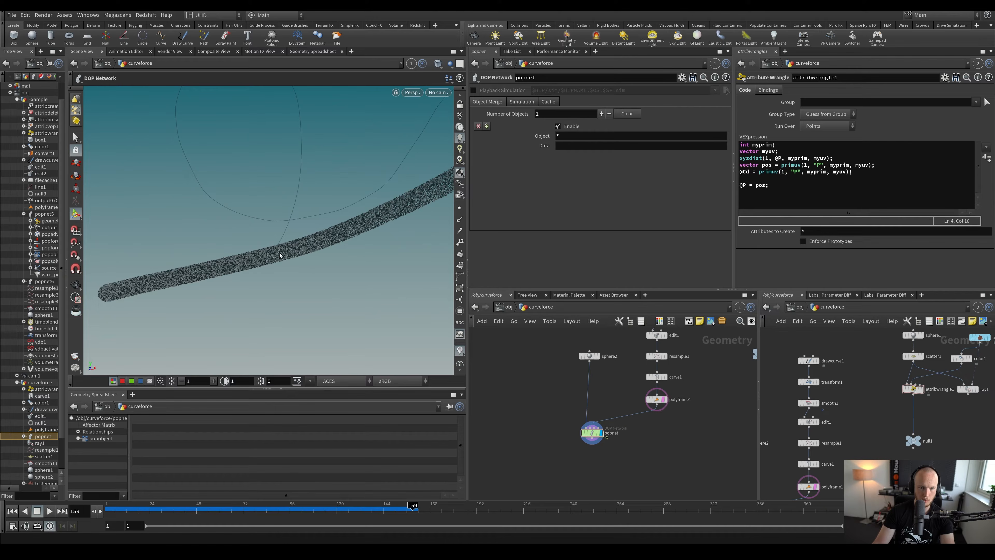
middle_click_drag(324, 187, 254, 240, "alt")
scroll(255, 241, "down", 6, "alt")
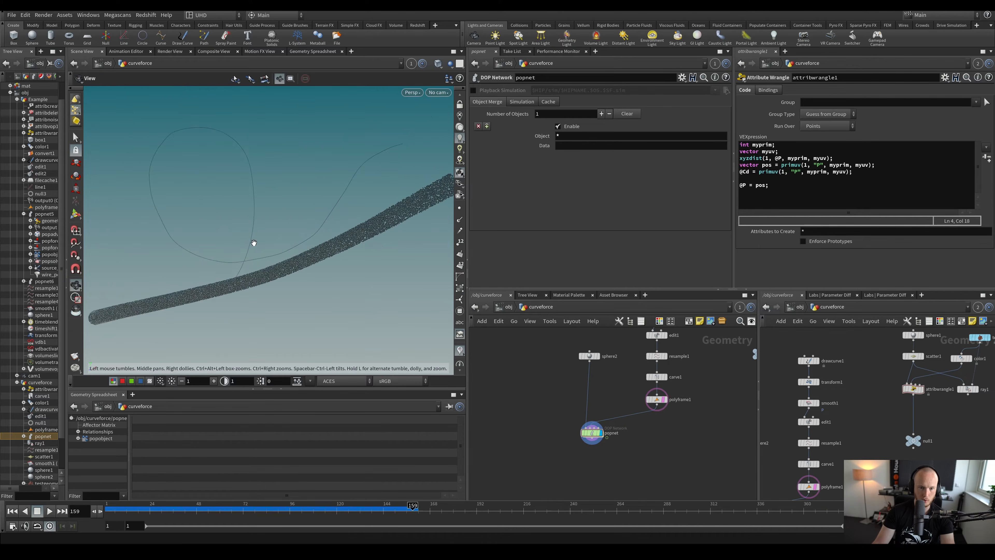
left_click_drag(270, 510, 453, 503)
mouse_move(353, 176)
left_mouse_down("alt")
mouse_move(382, 178)
mouse_move(354, 177)
left_mouse_up("alt")
left_click(231, 506)
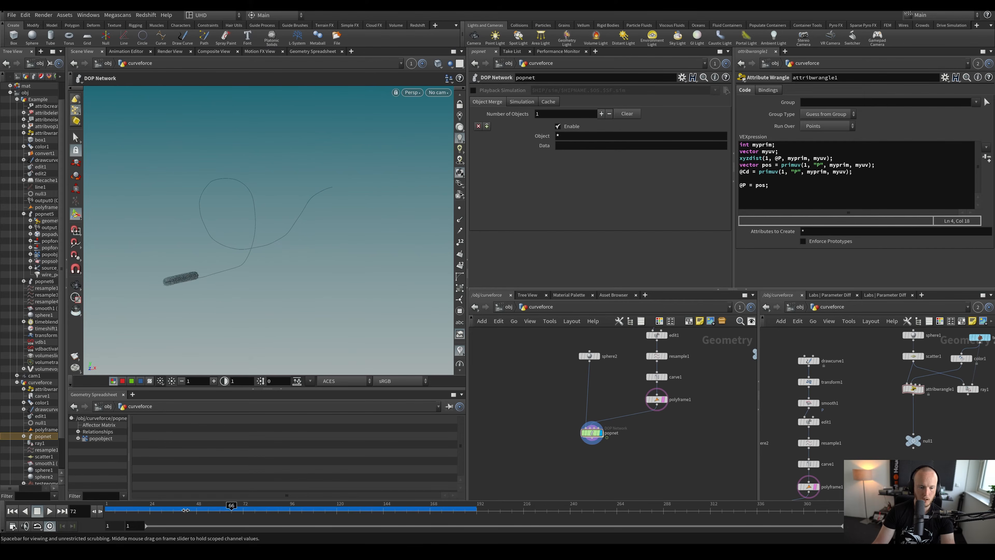
key("ctrl+Up")
middle_click_drag(252, 232, 264, 238, "alt")
right_click_drag(259, 246, 192, 303, "alt")
middle_click_drag(192, 303, 259, 260, "alt")
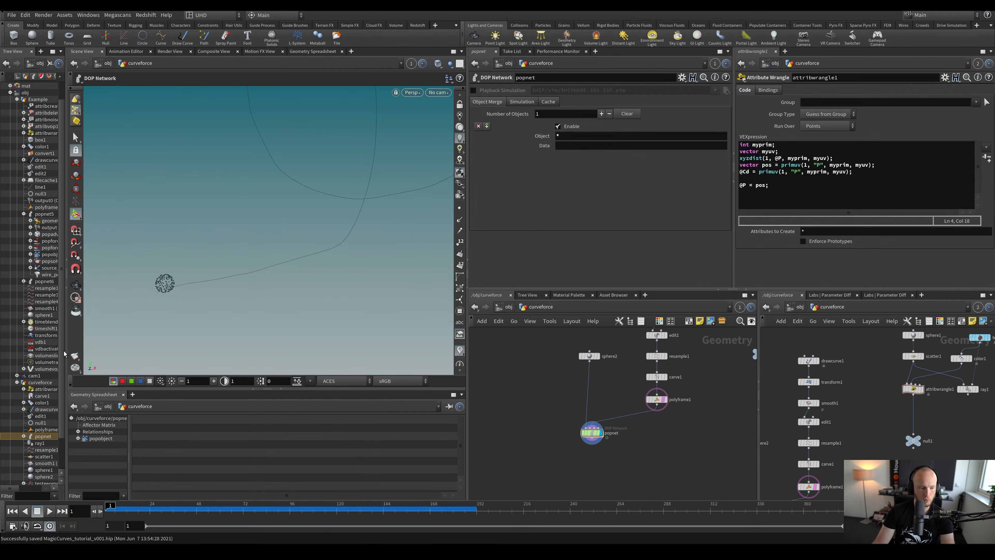
Paste a copy of the sphere node beside sphere2 in the curveforce network and display it
scroll(543, 397, "up", 3)
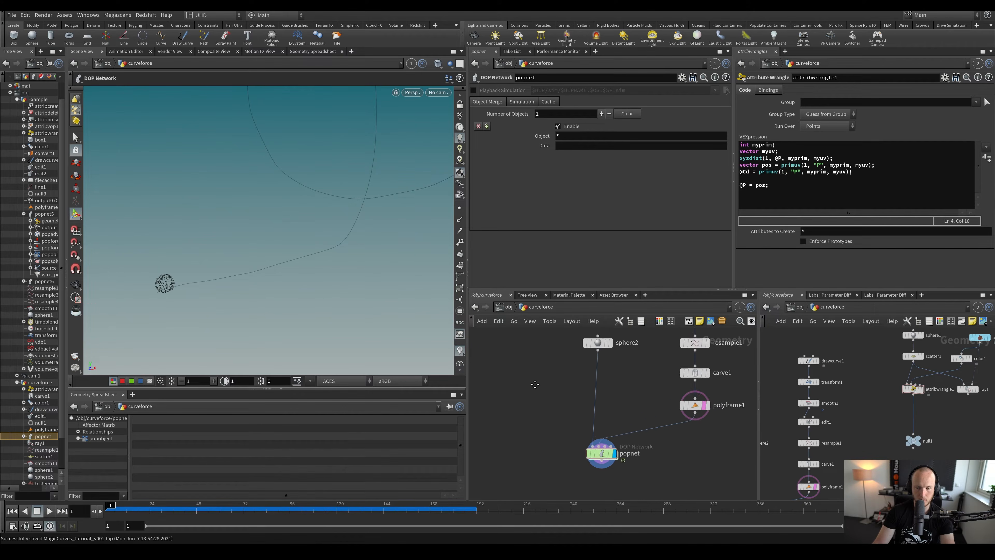
scroll(534, 384, "down", 3)
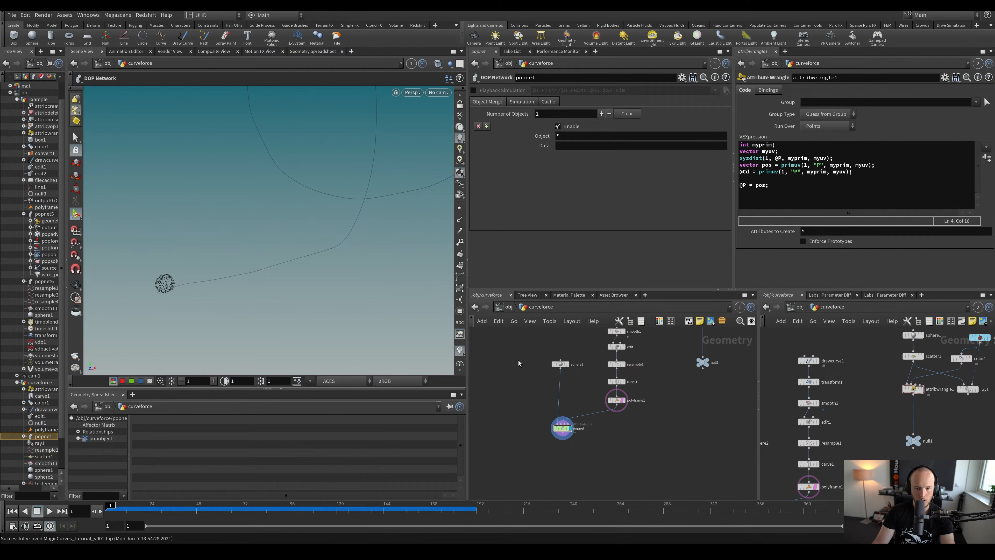
key("ctrl+v")
scroll(522, 370, "up", 2)
left_click(540, 359)
middle_click_drag(520, 419, 533, 381)
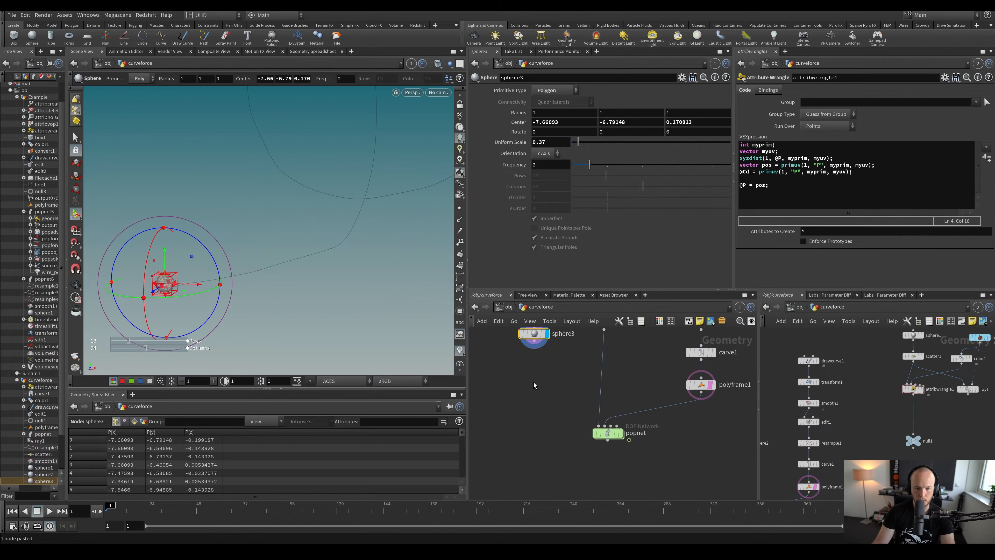
Append a Scatter node to sphere3 and display its points
key("Tab")
type("sca")
key("shift+Return")
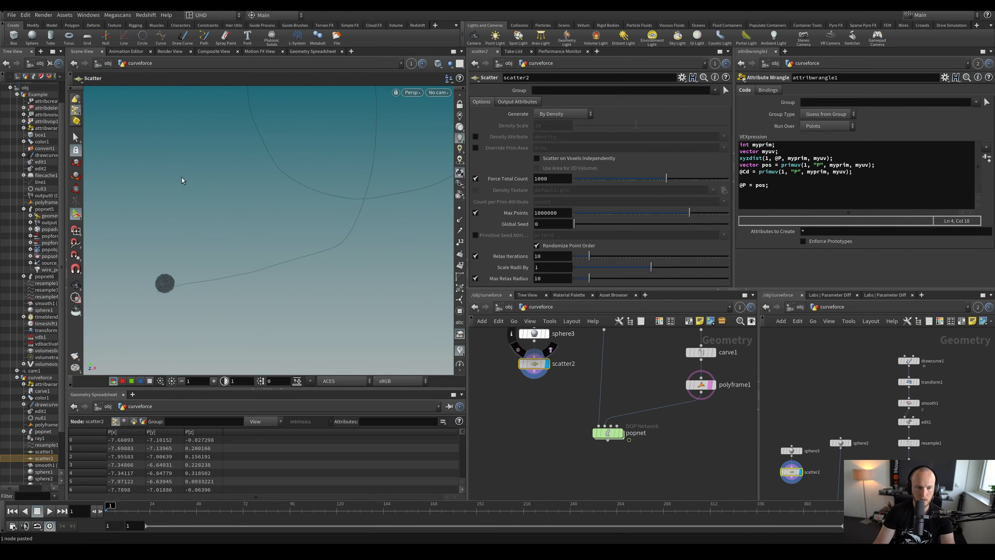
Lower scatter2's Force Total Count to 87 and add a displayed Attribute Wrangle with scatter2 as first input and polyframe1 as second
left_click_drag(663, 179, 634, 182)
right_click(536, 371)
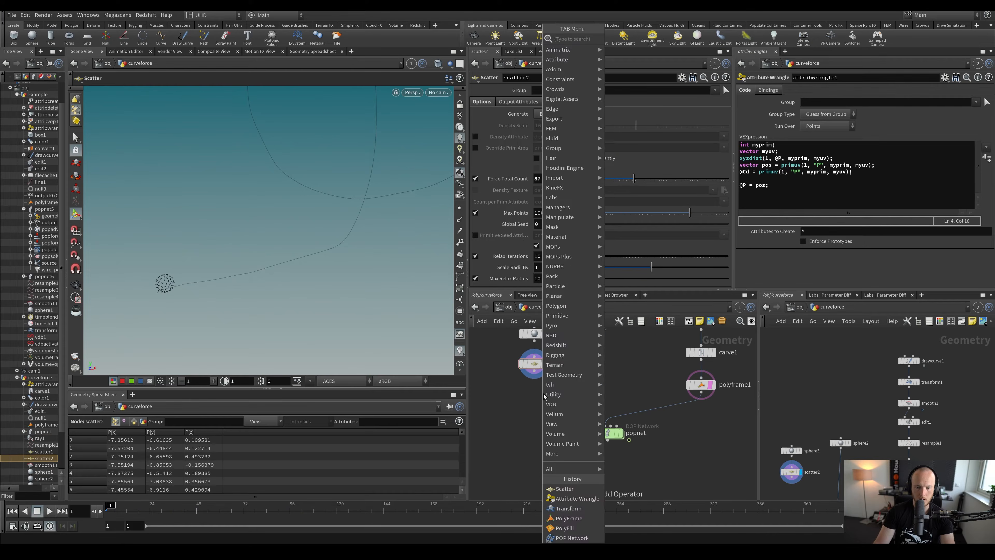
type("wra")
key("Return")
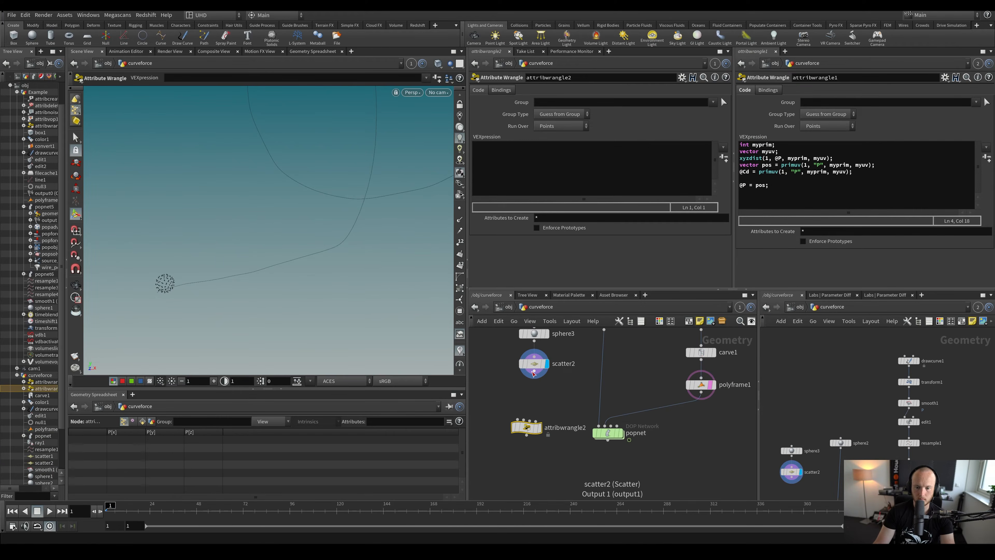
left_click(527, 421)
left_click(524, 419)
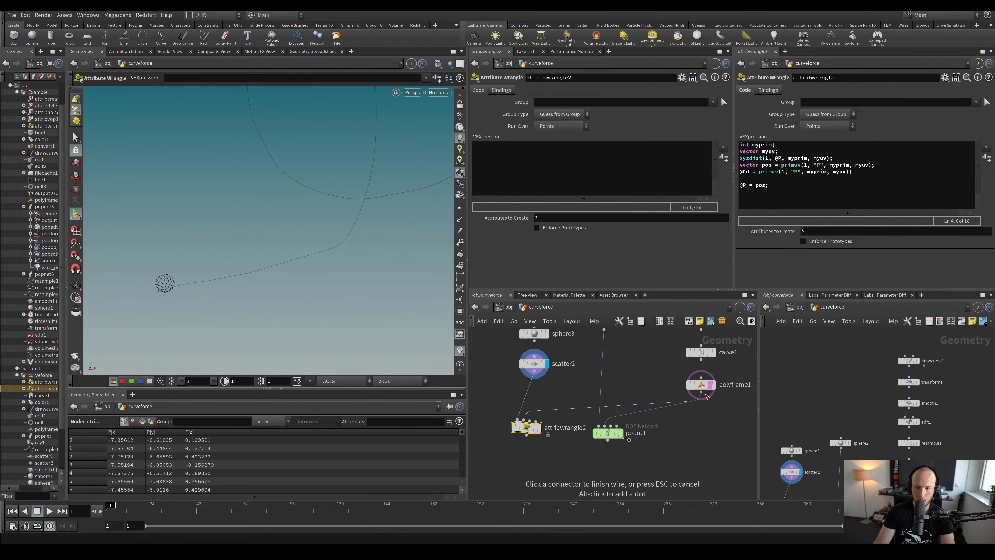
left_click(701, 399)
left_click(539, 427)
Enter "vector pos = minpos(1, @P);" in attribwrangle2's VEX code and save the scene
left_click(531, 174)
type("vector pos =")
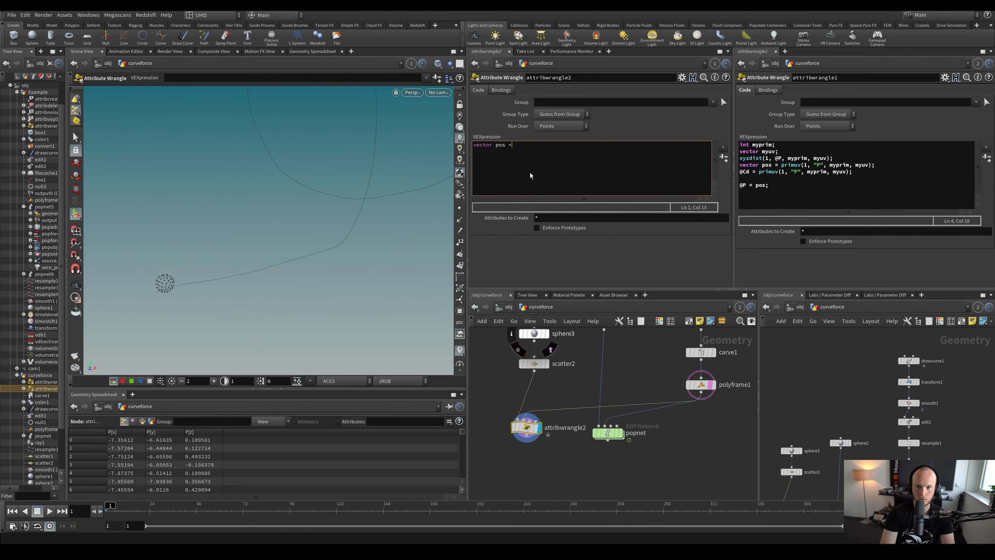
type("- min")
type("pos(1, @P);")
key("ctrl+s")
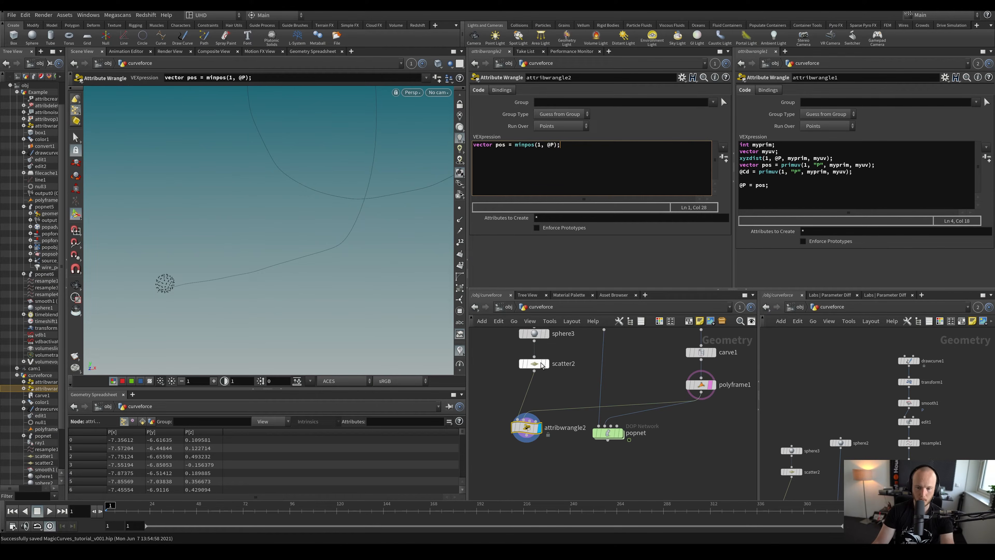
Add the line "v@N = @P - pos;" to attribwrangle2 and display the point normals in the viewport
middle_click_drag(586, 361, 587, 353)
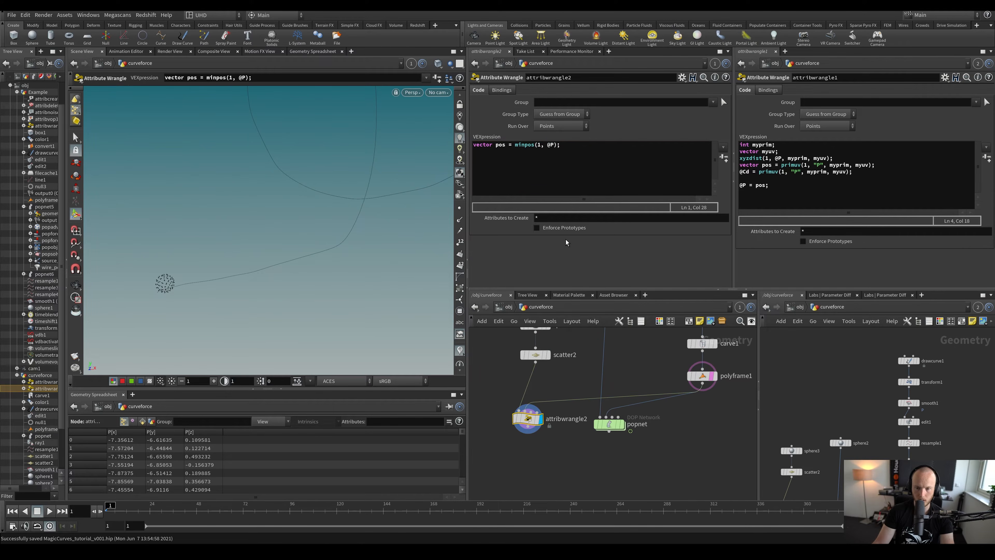
left_click(592, 163)
key("Return")
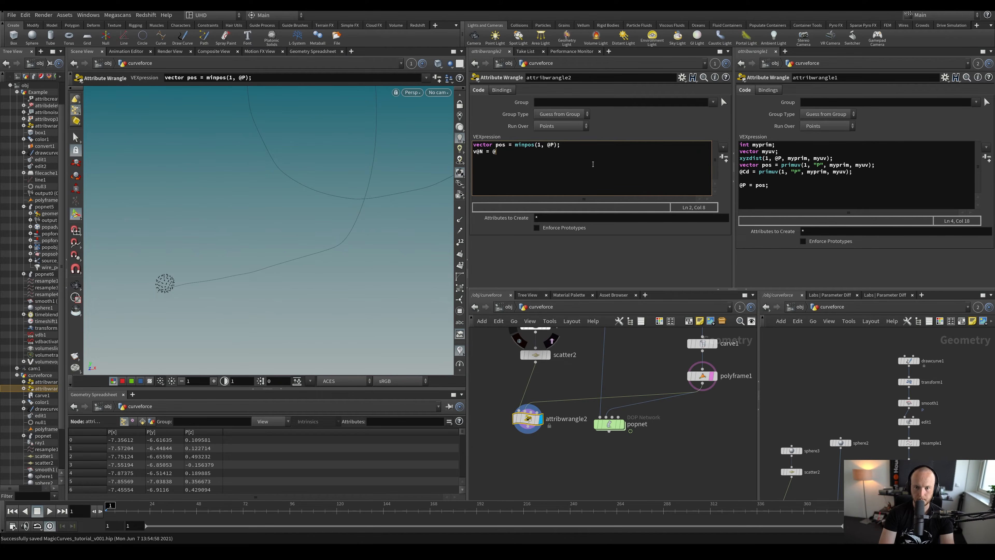
type("P - pos;")
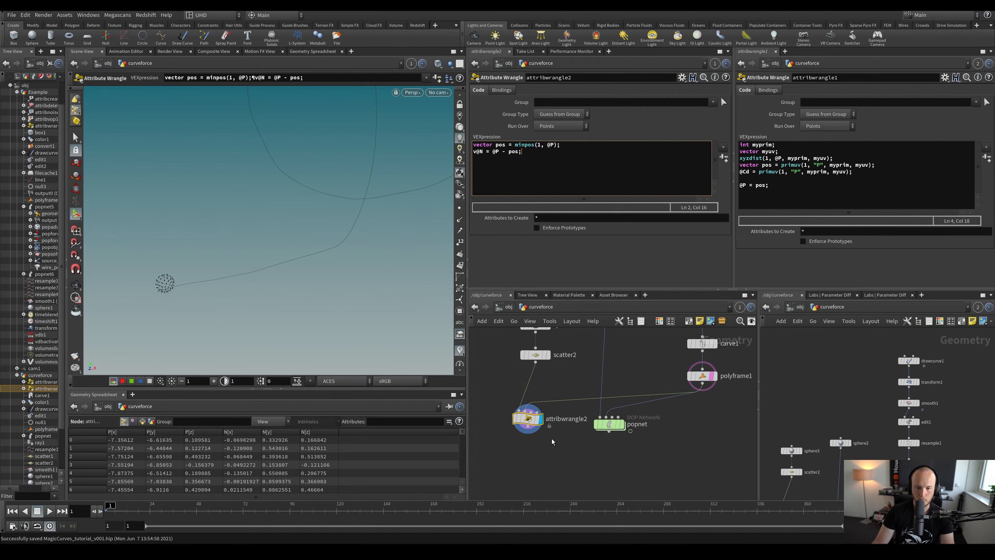
left_click(459, 219)
middle_click_drag(170, 270, 193, 259, "alt")
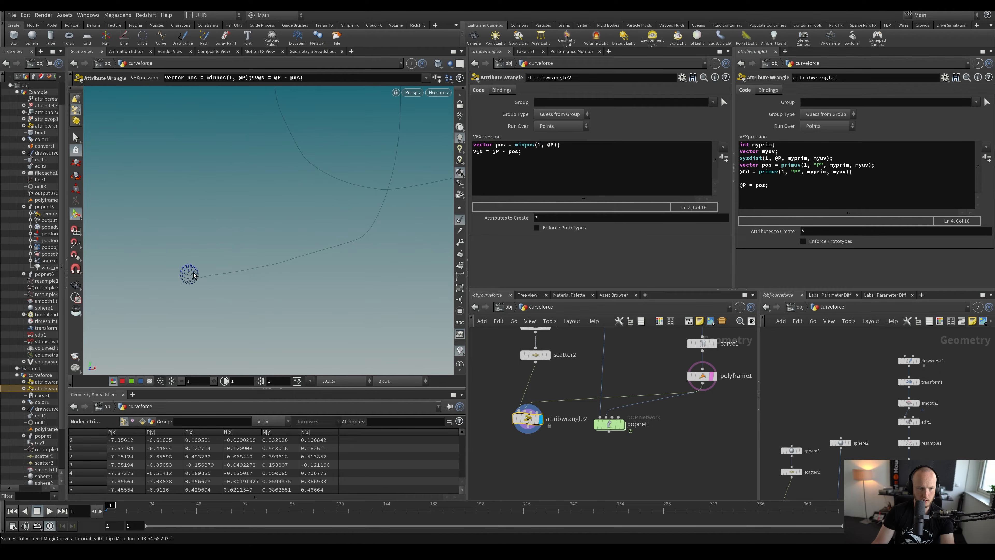
Invert the normals in attribwrangle2 by changing the line to "v@N = (@P - pos) *-1;" and save the scene
left_click(490, 157)
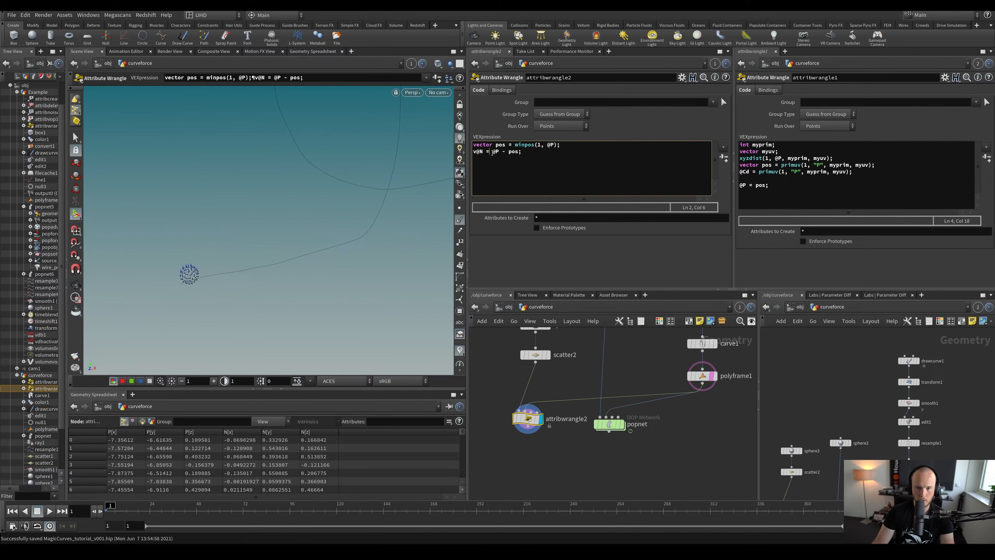
type("(")
key("Right")
key("Right")
key("Right")
key("Right")
key("Right")
key("Right")
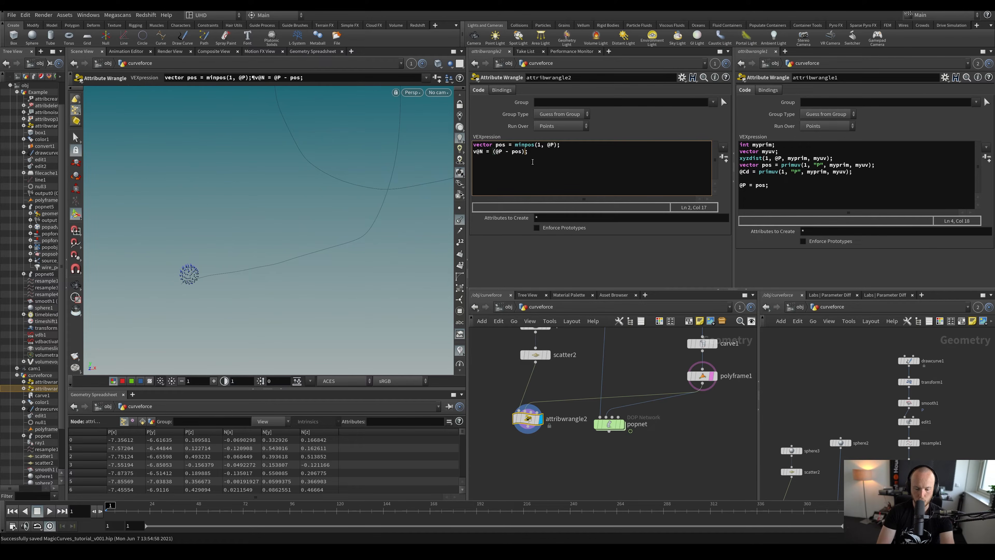
type("*-1")
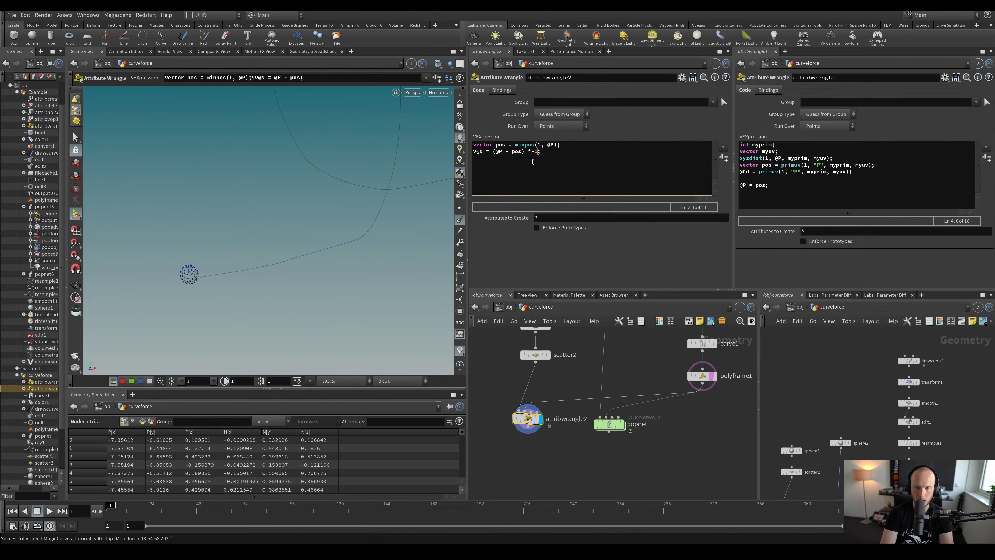
key("ctrl+s")
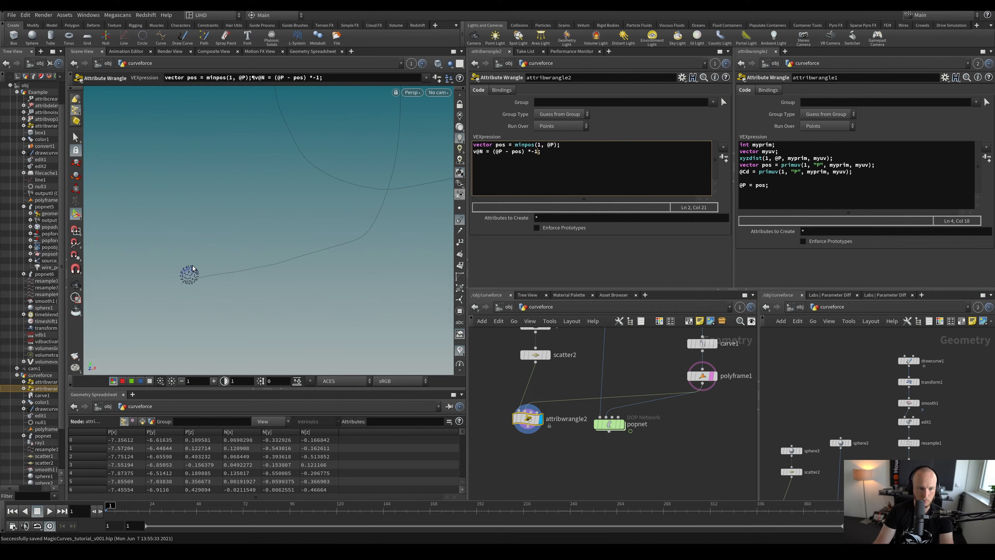
Insert a Transform node between sphere3 and scatter2
scroll(573, 435, "down", 5)
left_click_drag(527, 365, 555, 390)
scroll(532, 379, "up", 4)
key("Tab")
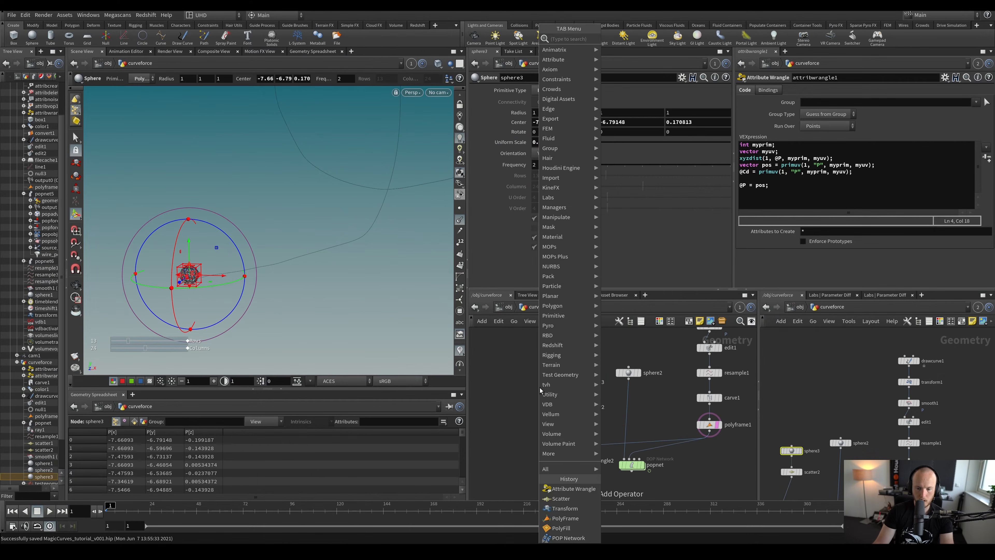
type("trans")
key("Return")
scroll(540, 387, "up", 4)
left_click(586, 402)
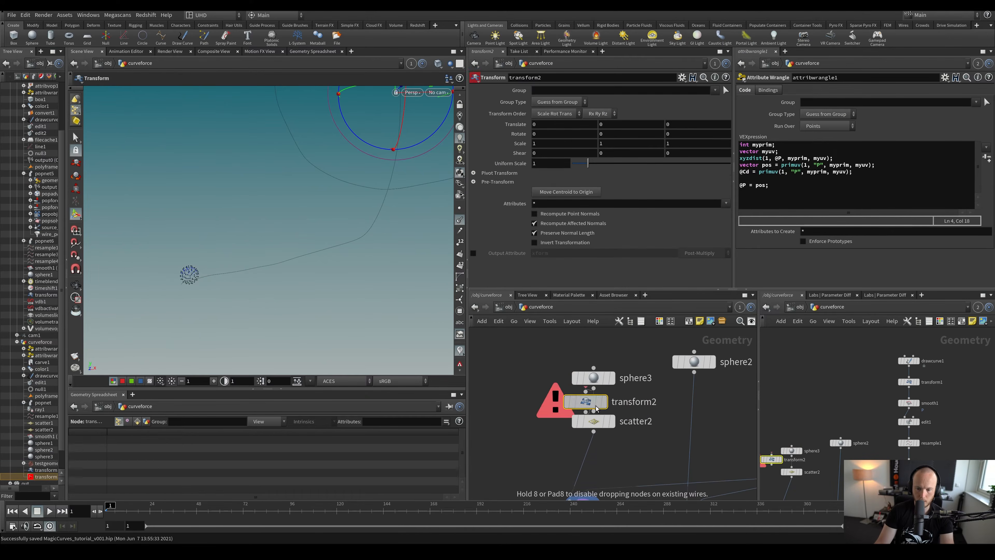
left_click(566, 191)
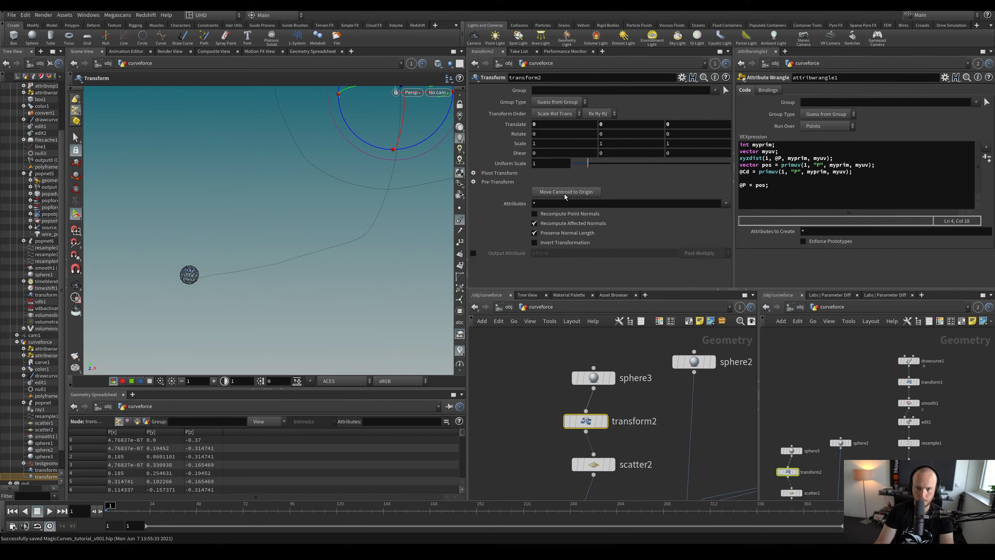
left_click(547, 124)
key("ctrl+z")
key("ctrl+s")
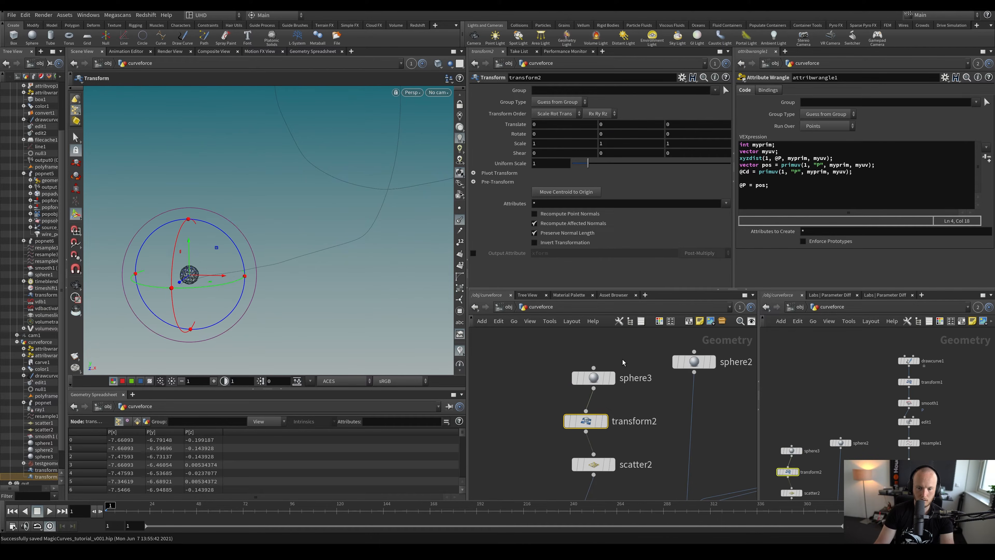
Move the sphere above the curve's start with transform2, to a translation of about -0.22, 3.43, 0
mouse_move(588, 428)
scroll(192, 250, "down", 4)
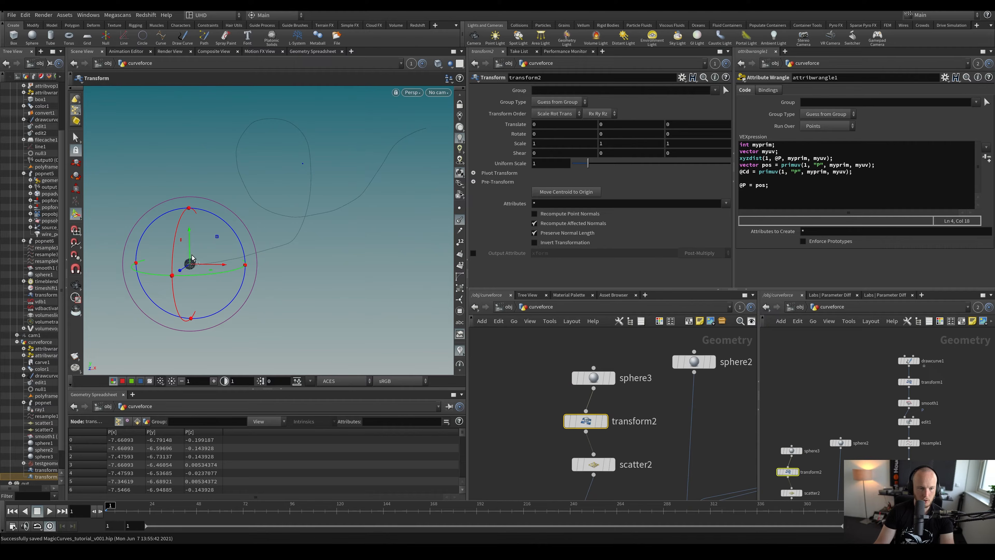
left_click_drag(191, 257, 216, 229)
left_click_drag(186, 177, 190, 216)
scroll(555, 449, "up", 1)
middle_click_drag(534, 488, 511, 426)
scroll(511, 427, "down", 3)
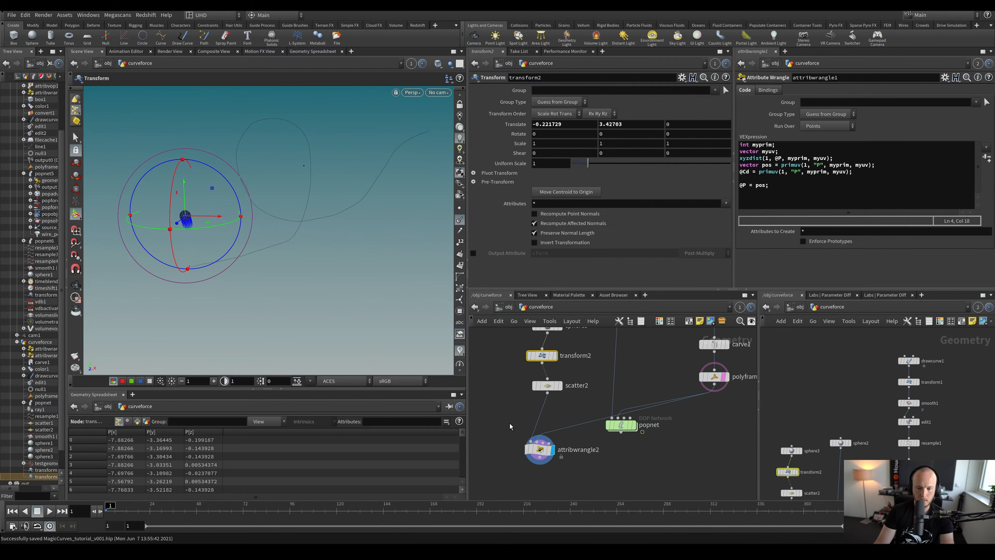
Multiply the normals in attribwrangle2 by chf('multiply'), and create the Multiply parameter with a value of 5
left_click(539, 449)
left_click(569, 167)
key("Return")
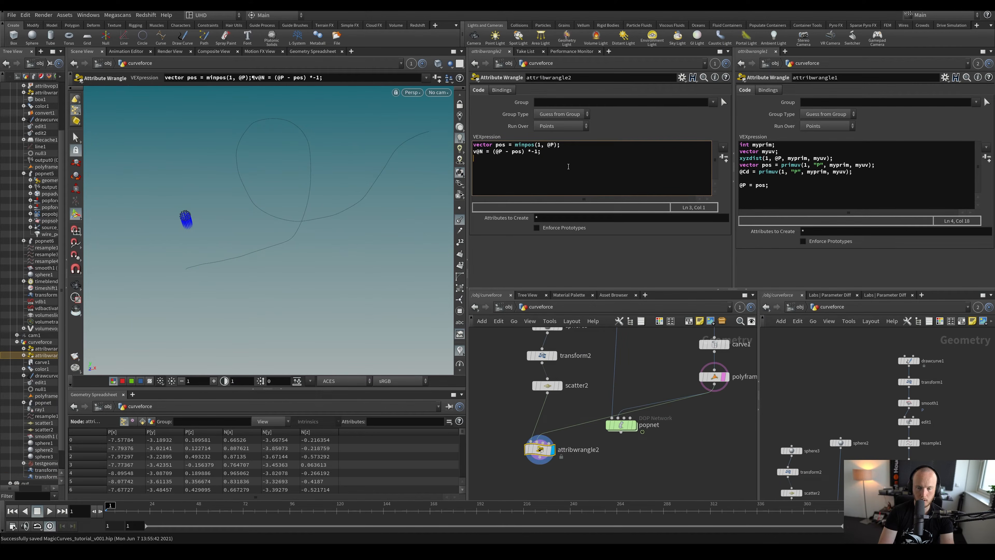
key("BackSpace")
key("Up")
key("Up")
key("Up")
key("End")
key("Left")
type("* ch")
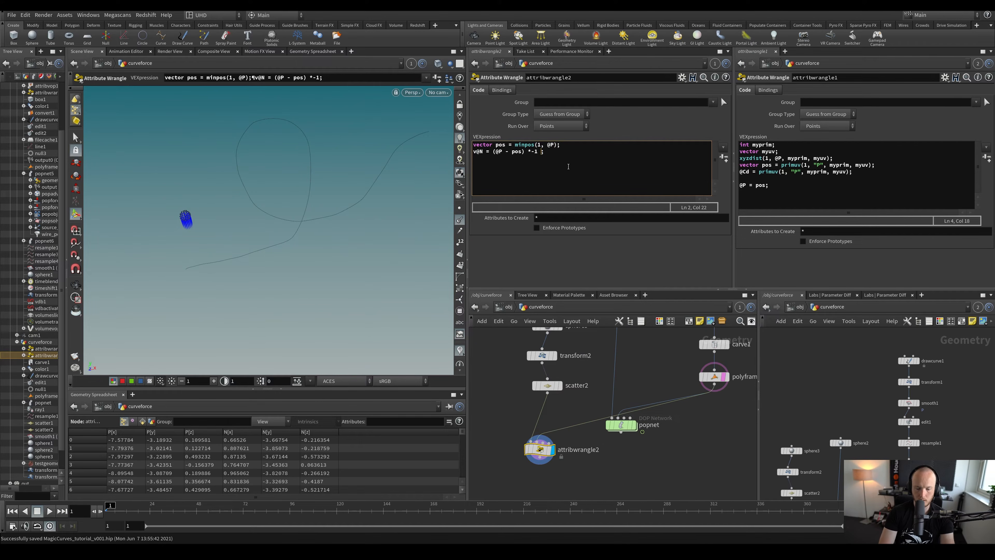
type("f('")
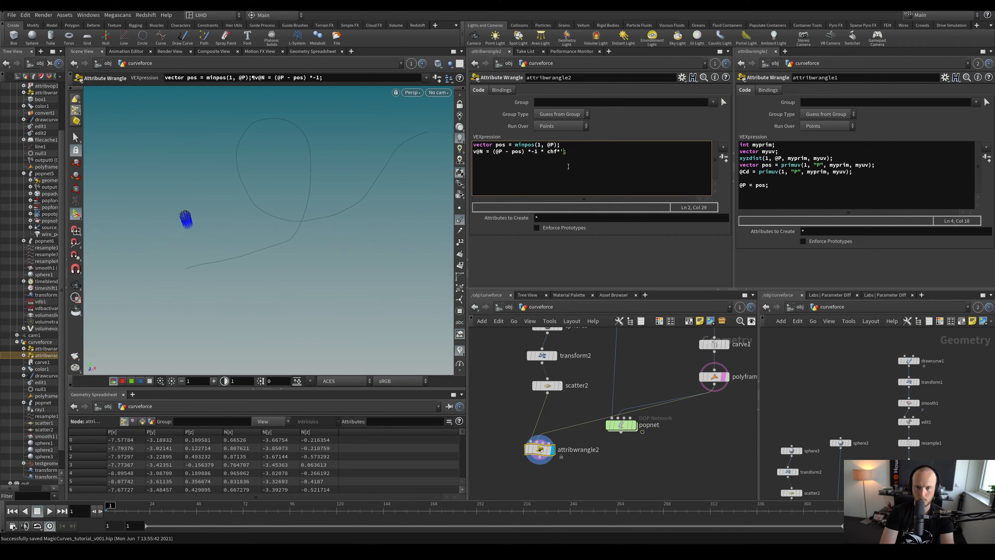
type("('multiply')")
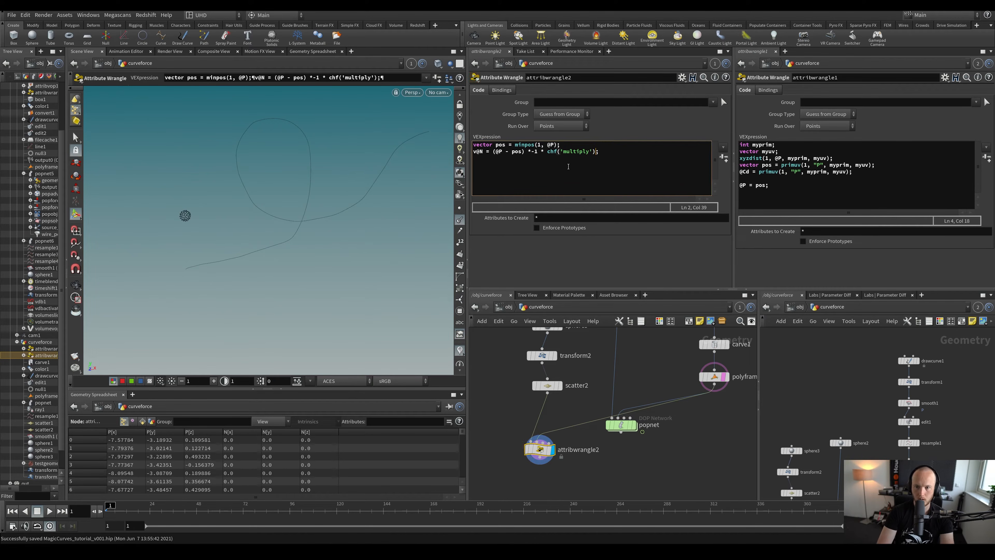
left_click(724, 157)
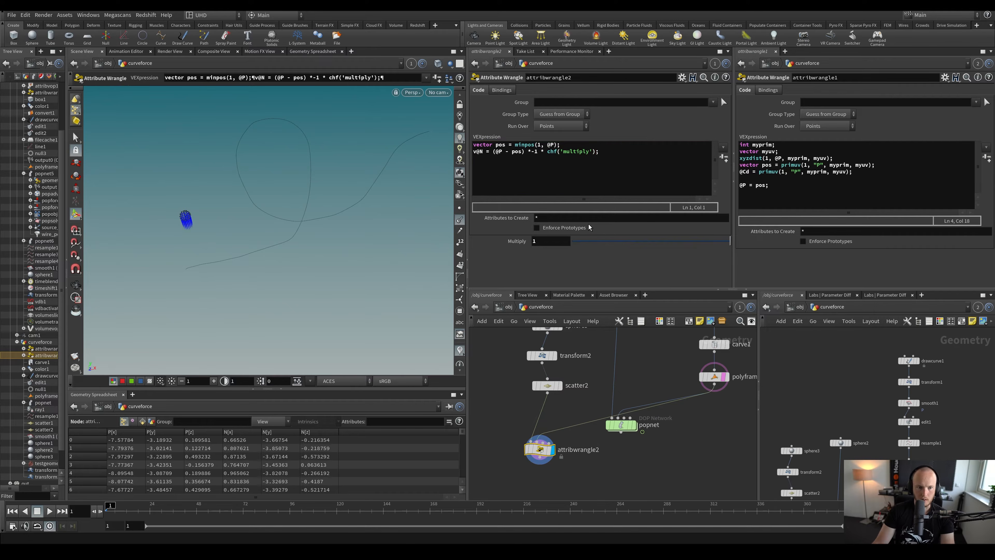
middle_click_drag(552, 242, 566, 235)
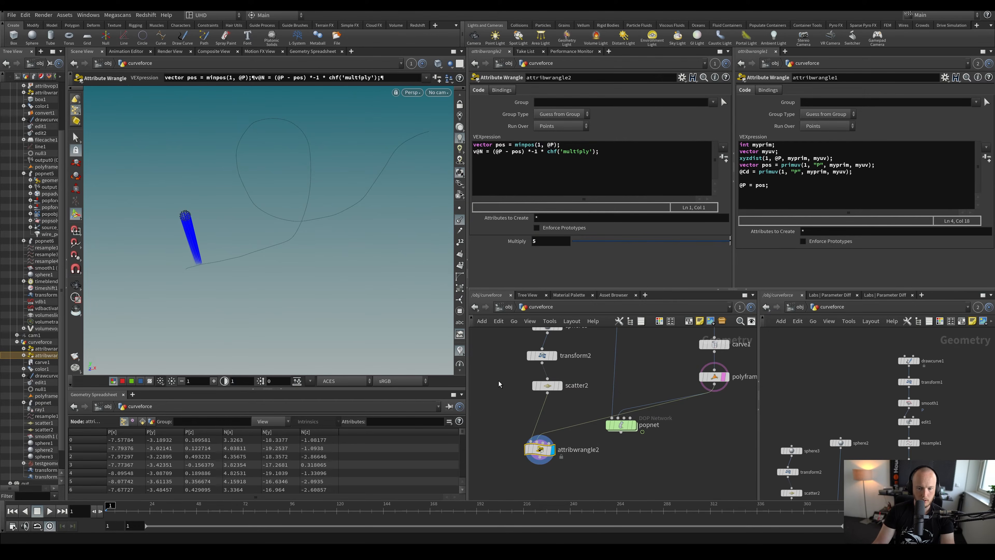
Move the sphere far away from the curve with transform2, to a translation of about 2.13, 0.13, 15.15
scroll(531, 361, "down", 2)
left_click(529, 362)
scroll(95, 234, "down", 3)
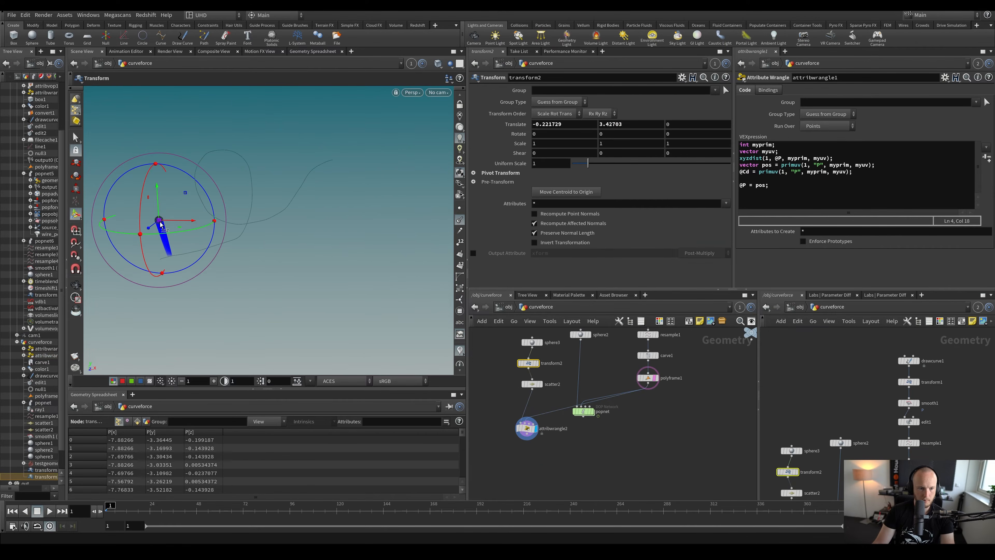
left_click_drag(159, 223, 297, 274)
key("Escape")
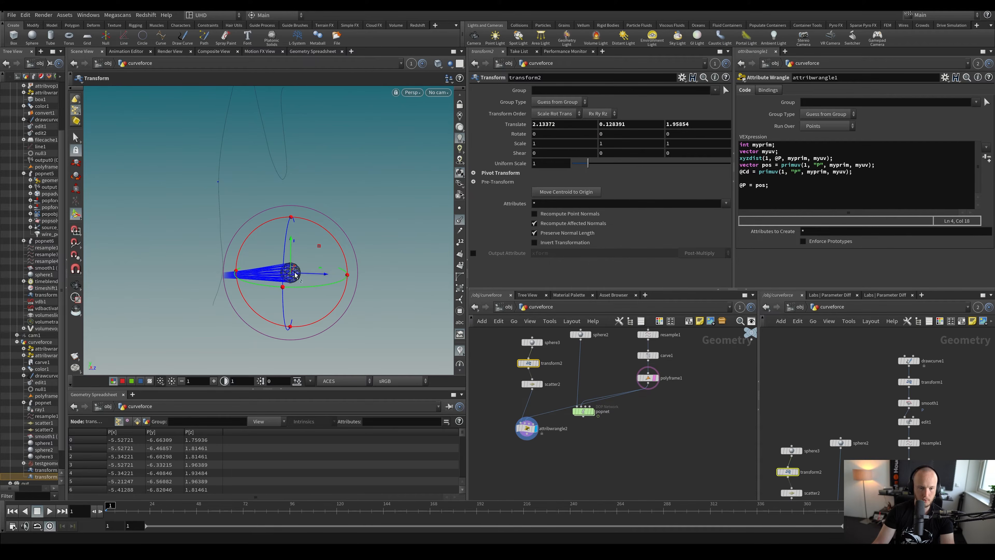
left_click_drag(296, 275, 456, 333)
scroll(314, 283, "down", 5)
scroll(375, 281, "down", 6)
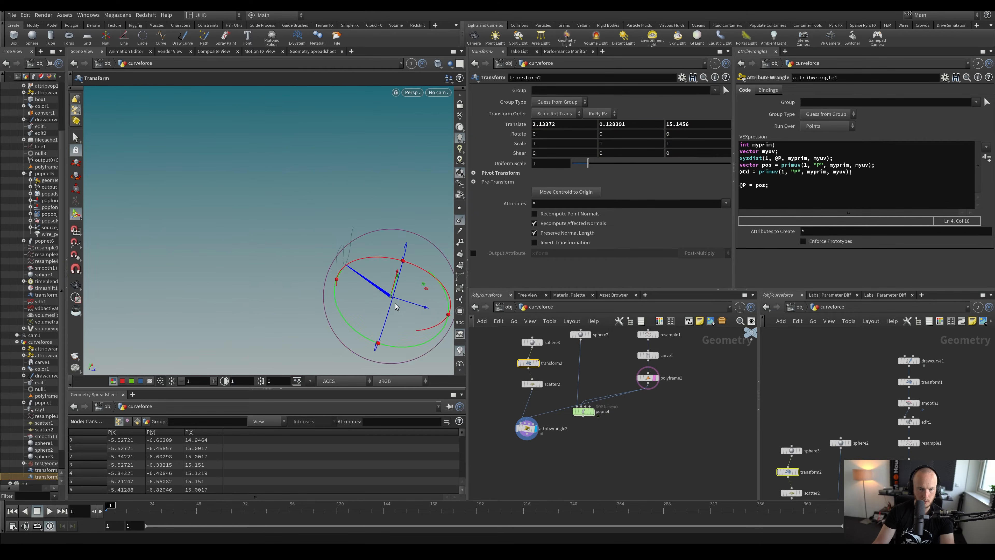
Move the sphere to a translation of about -7.19, -2.21, -1.08 and examine its normals relative to the curve from several angles
left_click_drag(396, 307, 320, 319)
middle_click_drag(405, 277, 364, 285, "alt")
scroll(327, 294, "up", 5, "alt")
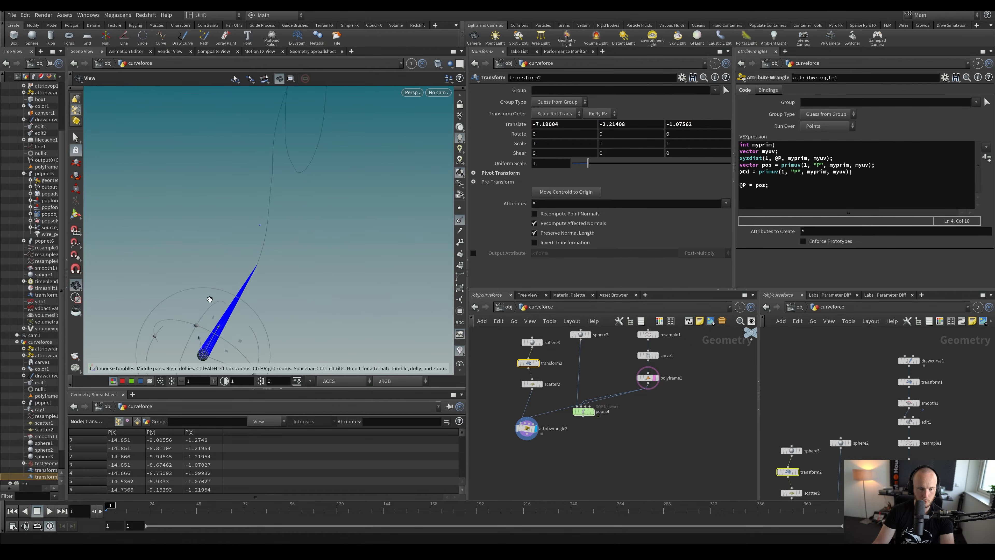
left_click_drag(210, 299, 173, 276, "alt")
scroll(172, 276, "down", 3, "alt")
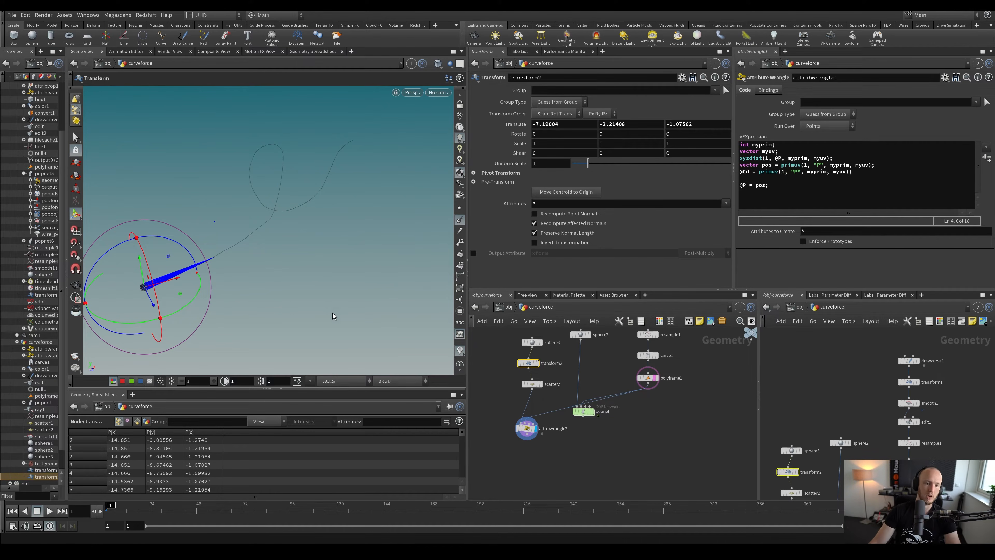
left_click_drag(261, 240, 175, 240, "alt")
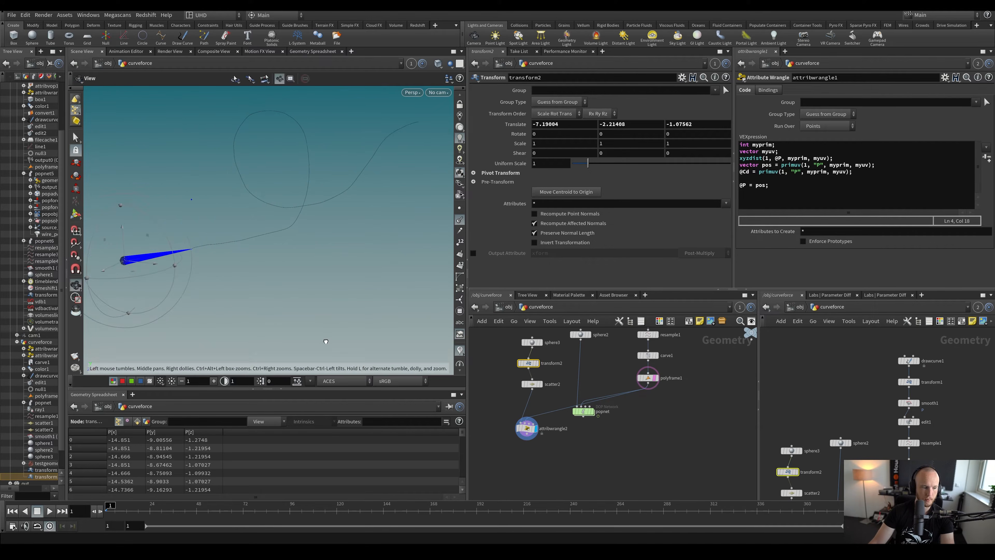
Inside popnet, save the scene and rename the vector N declared in geometrywrangle1's code to direction
double_click(584, 412)
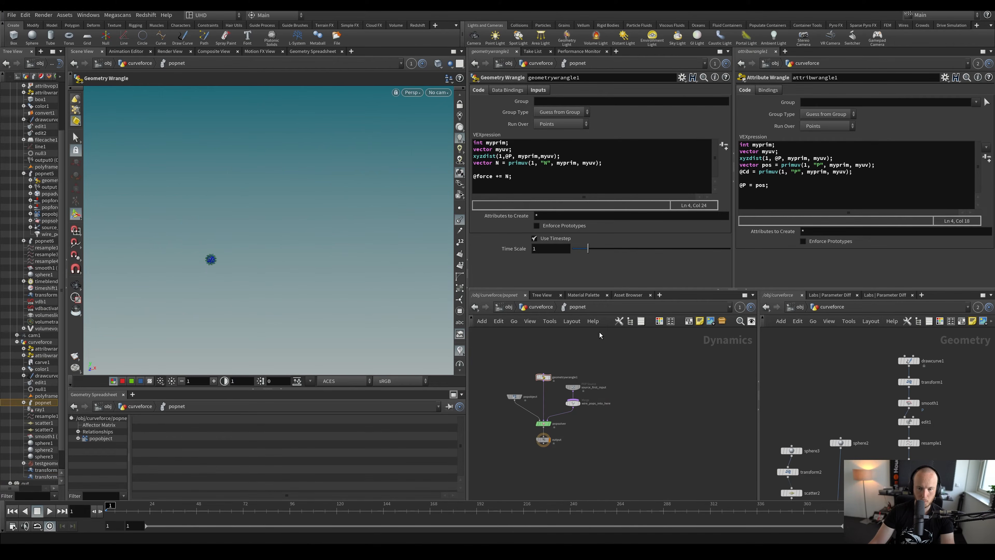
key("ctrl+s")
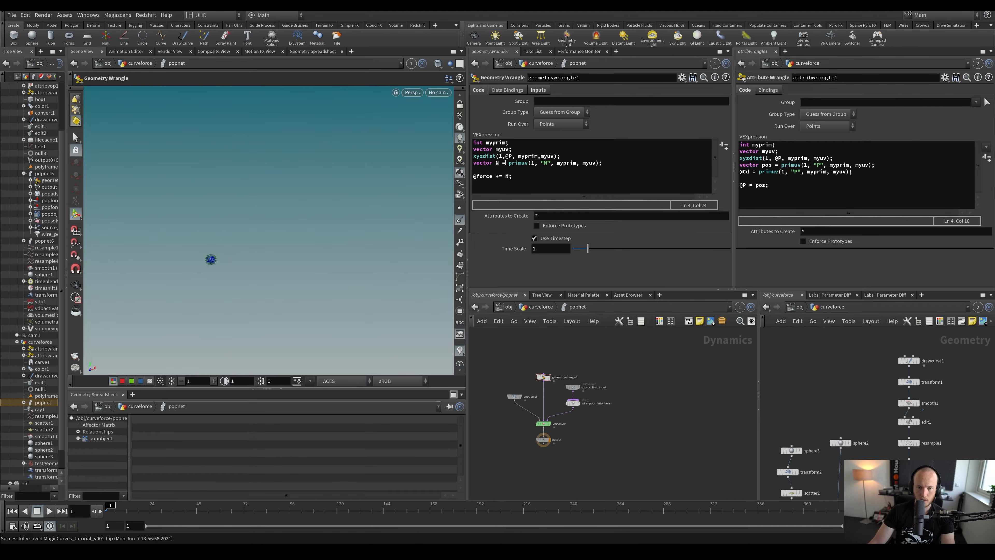
left_click(497, 163)
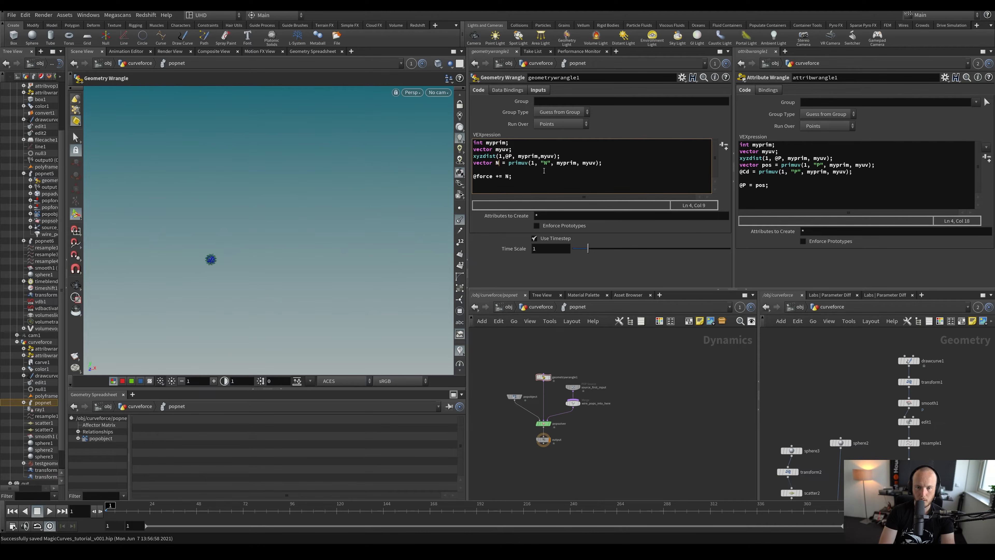
key("BackSpace")
type("direction")
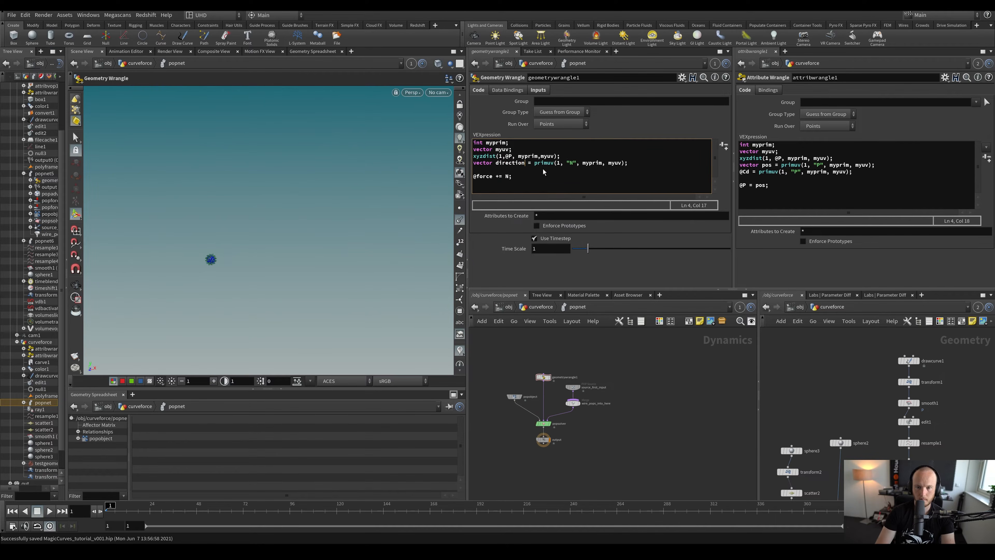
Delete the force line that adds N from geometrywrangle1's code
left_click_drag(525, 176, 481, 202)
key("BackSpace")
key("BackSpace")
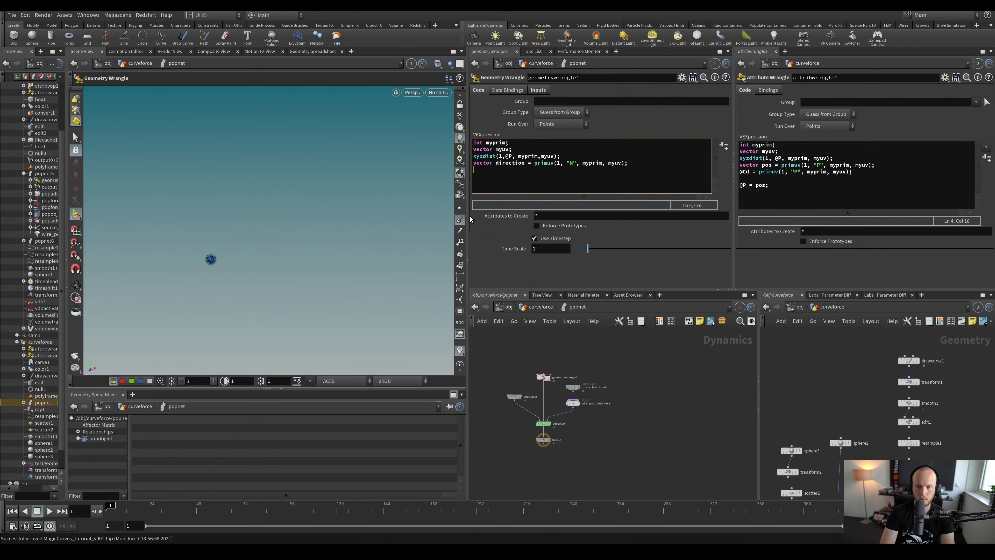
Duplicate the direction line in geometrywrangle1 and change the copy to vector pos, sampling "P" with primuv
left_click_drag(642, 164, 428, 165)
key("ctrl+c")
left_click(644, 163)
key("Return")
key("ctrl+v")
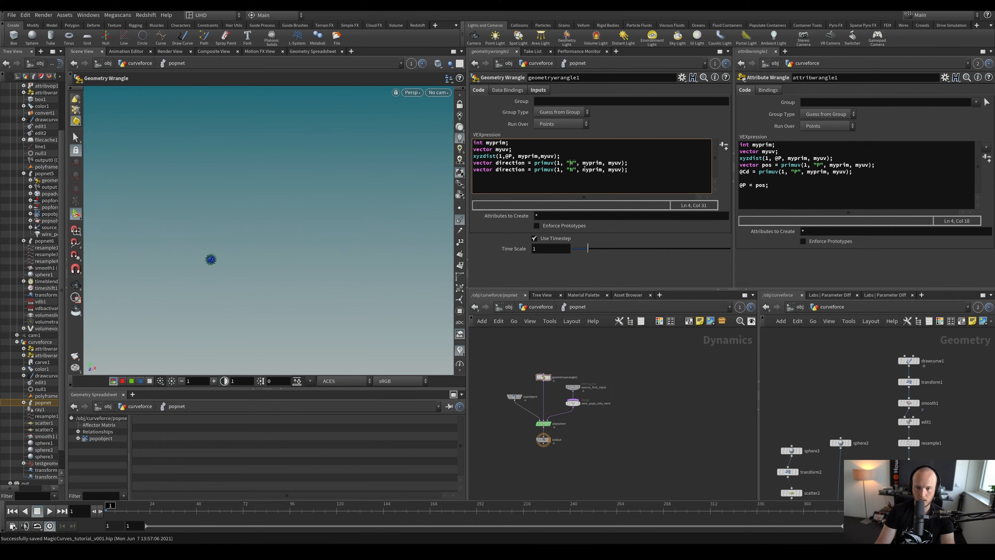
key("Down")
key("Delete")
type("P")
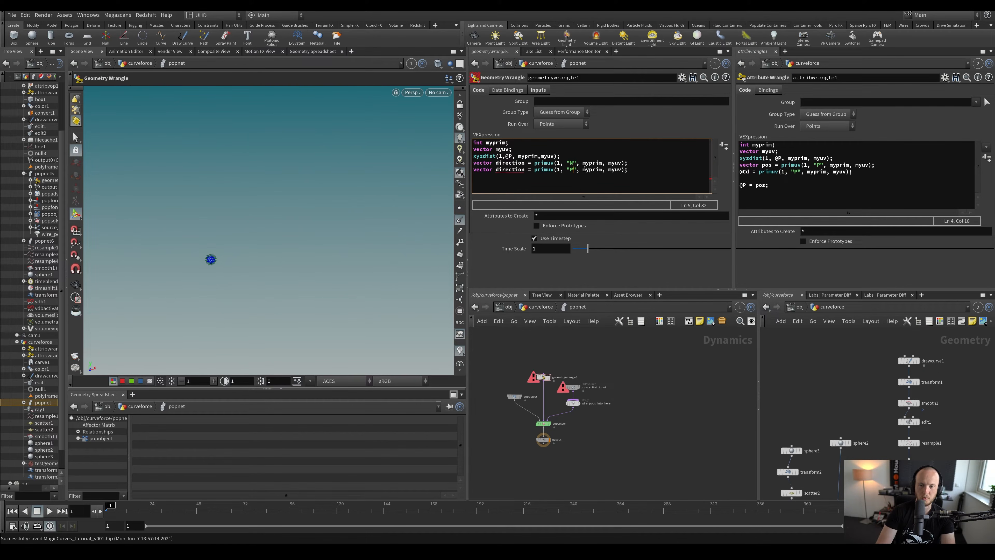
double_click(513, 169)
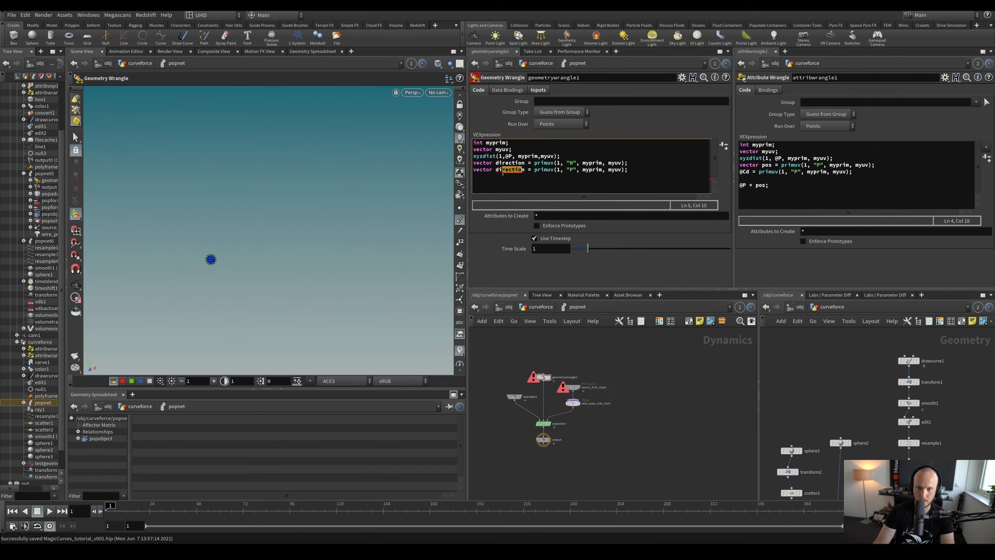
type("pos")
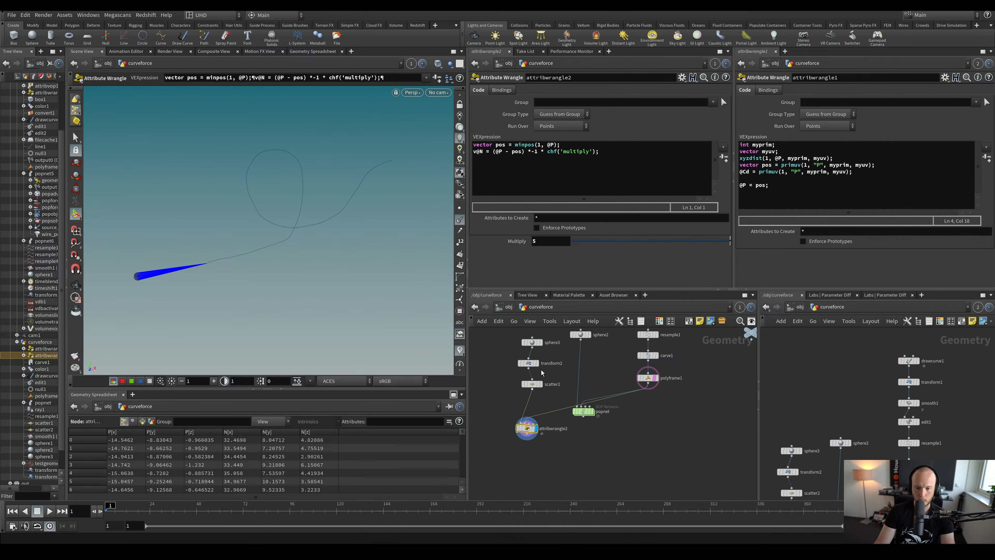
Using attribwrangle2's code as reference, add vector push = ( @P - pos ) * -1 * chf('suction'); to geometrywrangle1 inside popnet
double_click(587, 412)
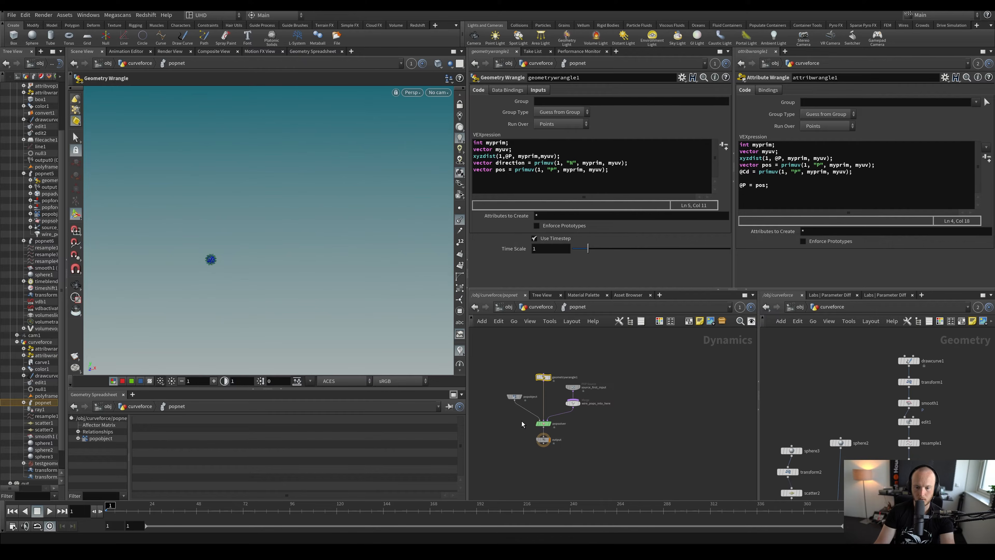
key("u")
left_click(495, 173)
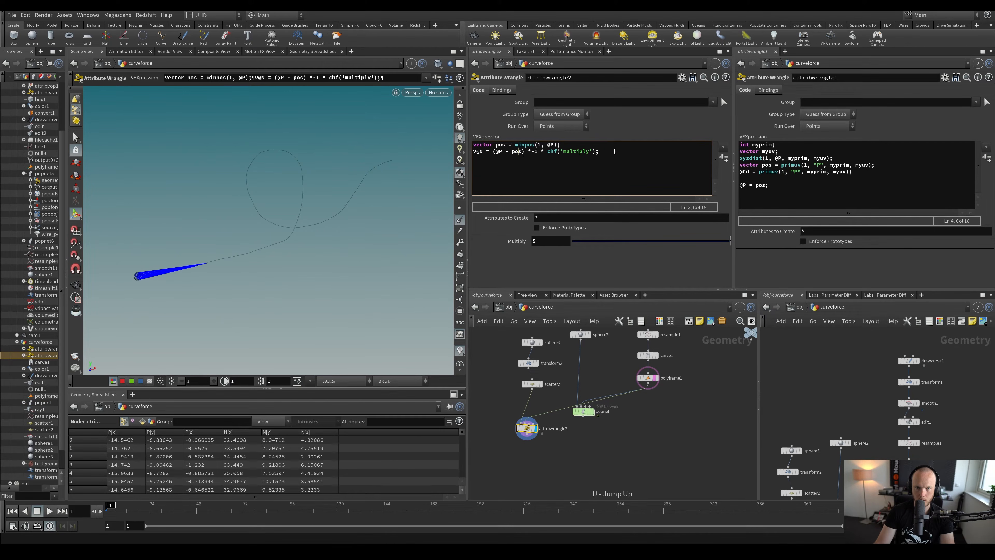
left_click_drag(615, 151, 473, 144)
double_click(583, 410)
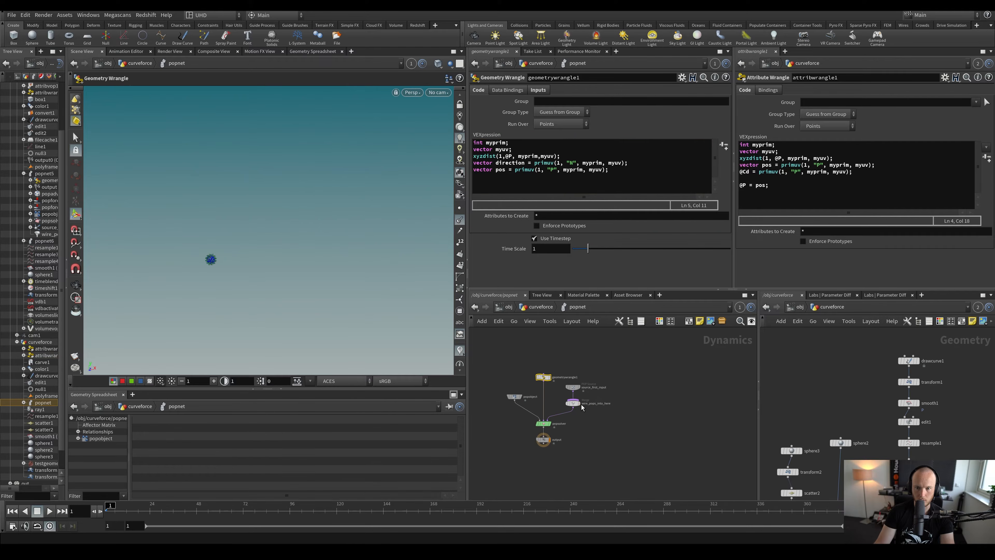
left_click(636, 185)
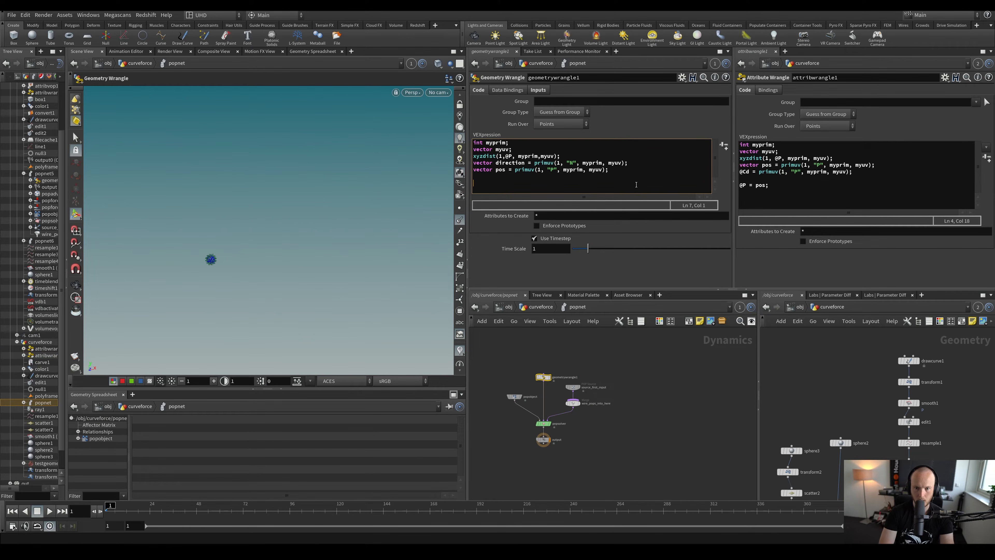
key("Up")
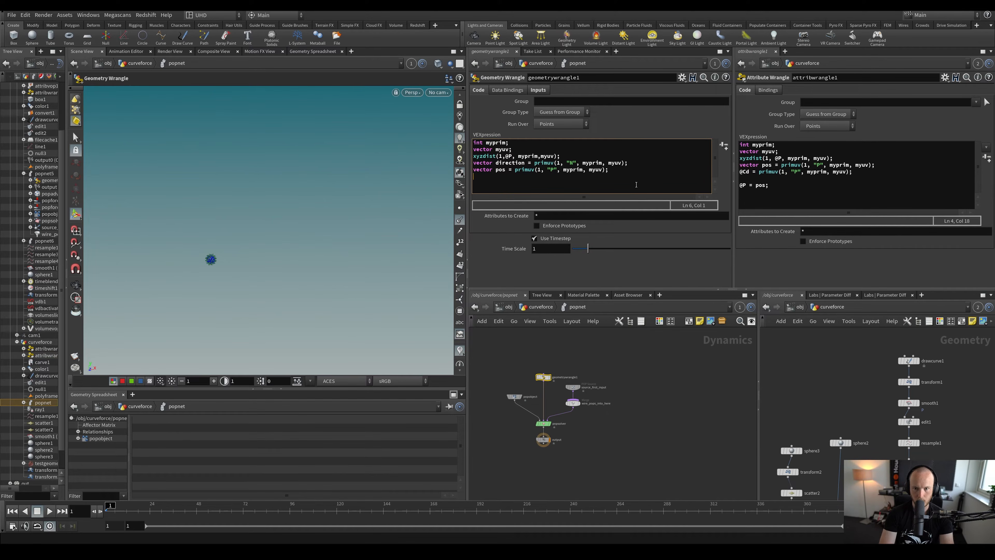
type("vector push ")
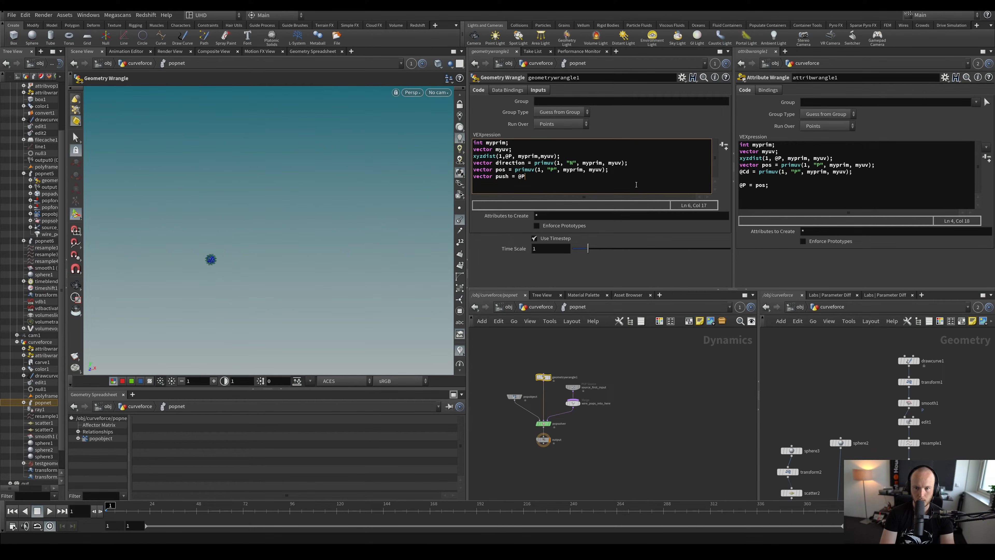
type("= ( @P - pos ) *= ")
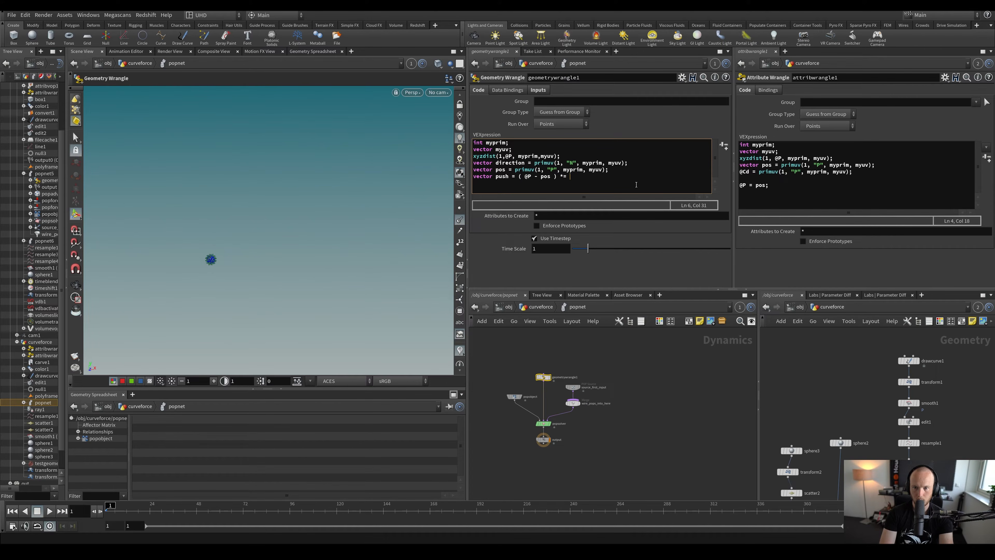
type("1 * ")
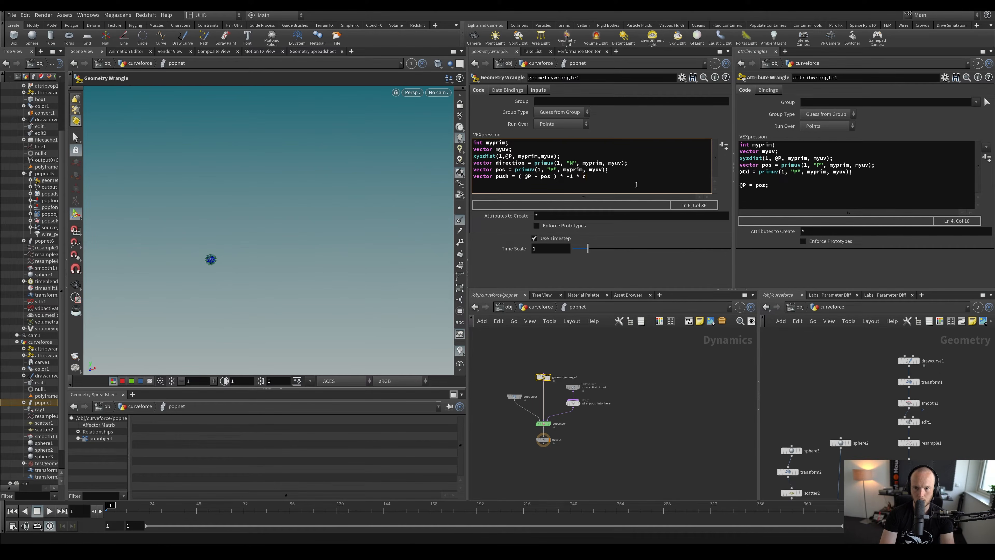
type("chf('suction');")
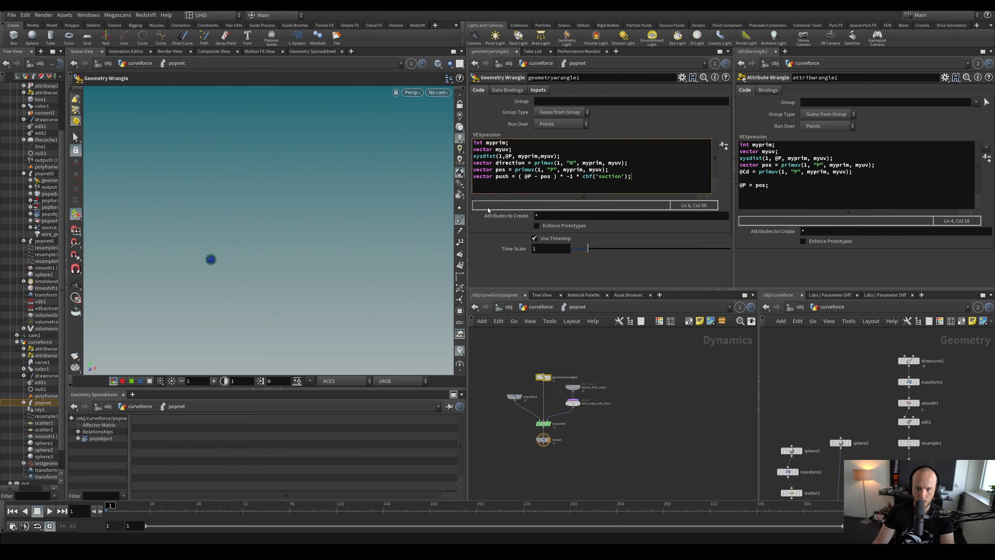
Rename the vector push to suction in geometrywrangle1's code and save the scene
double_click(502, 176)
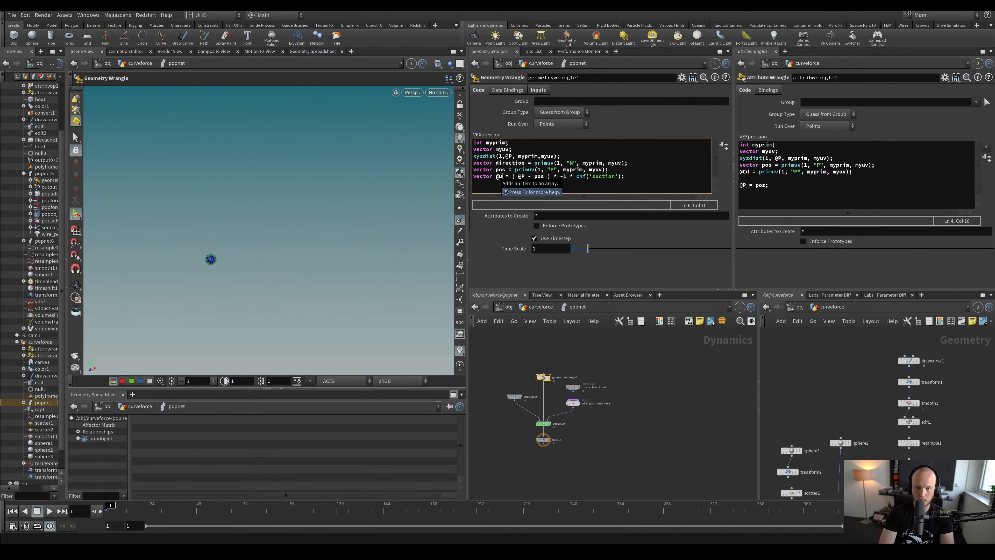
type("suction")
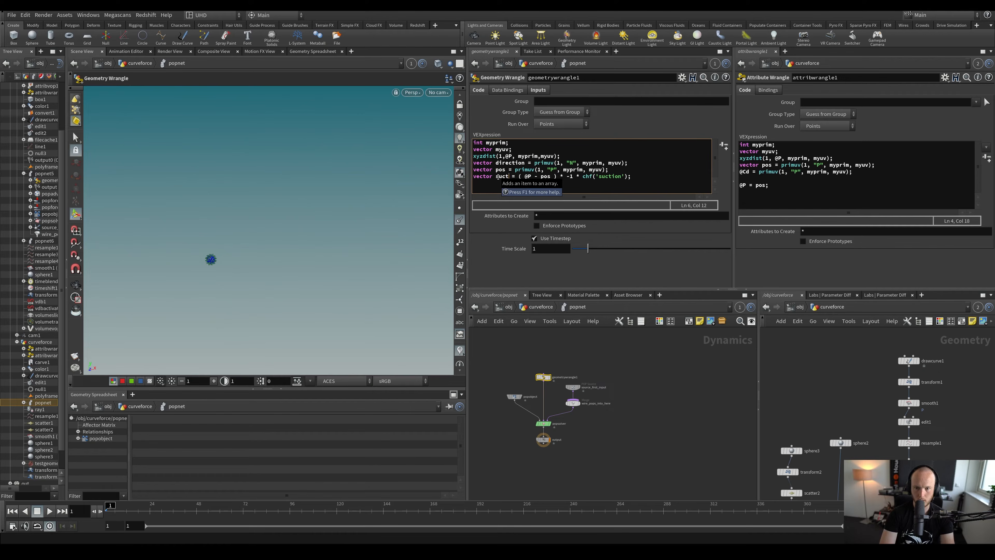
key("ctrl+s")
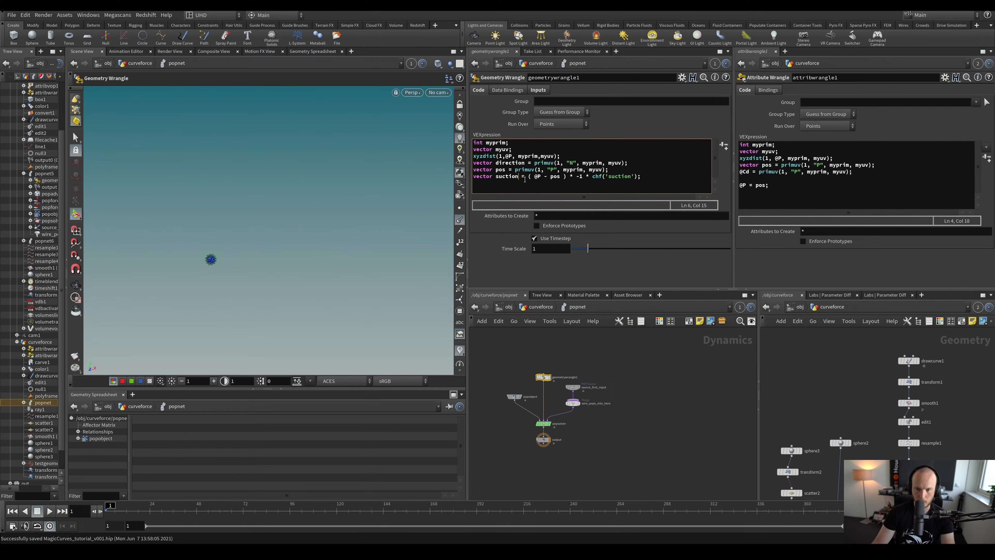
Create the Suction parameter from geometrywrangle1's code and set it to 1
left_click(723, 146)
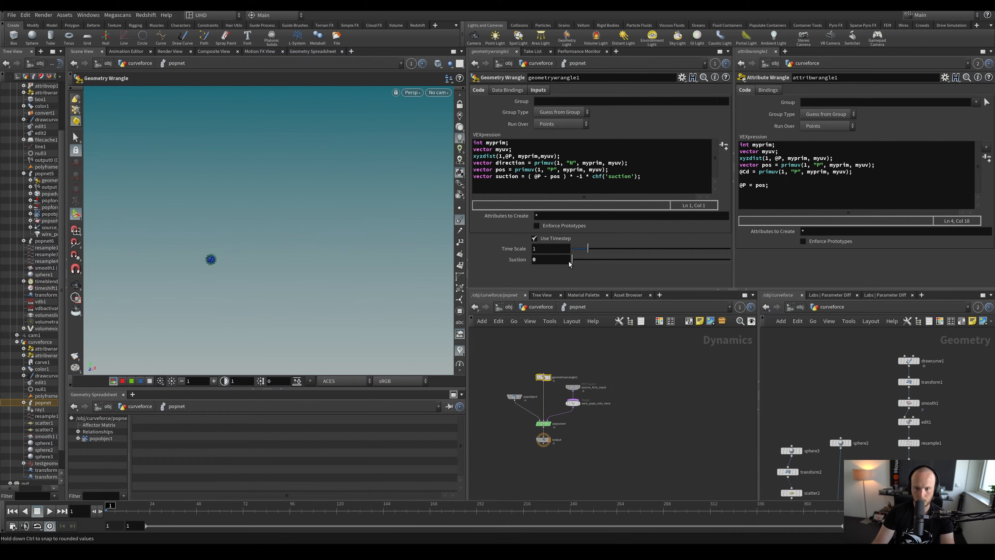
left_click_drag(573, 259, 730, 259)
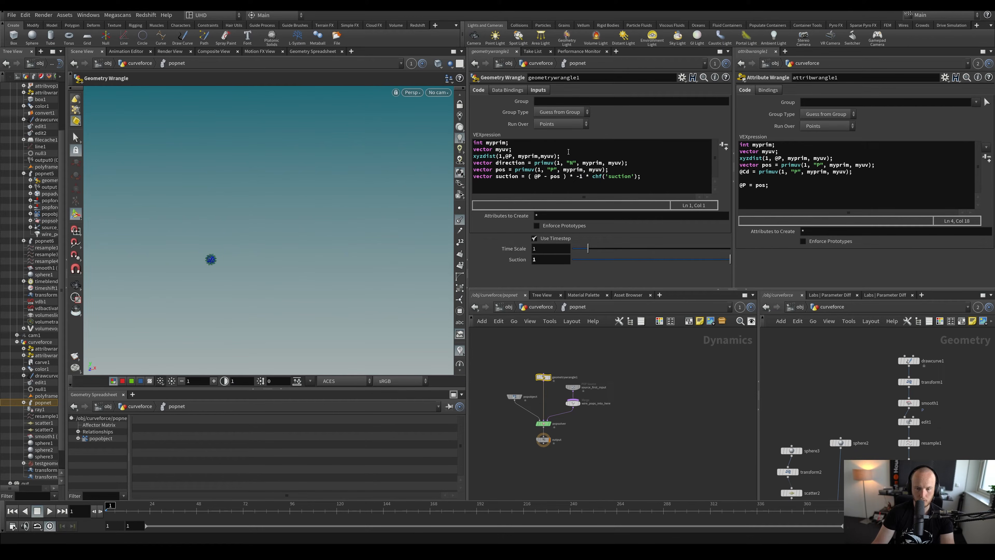
left_click(665, 181)
left_click(661, 374)
Add the line v@force += suction; at the end of geometrywrangle1's code and save the scene
left_click(674, 185)
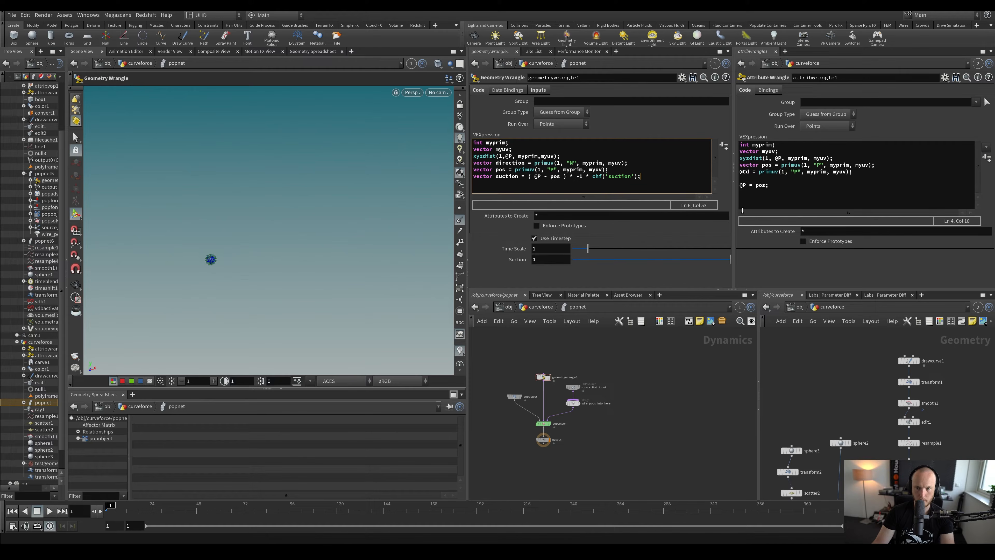
key("Return")
key("Return")
type("v@")
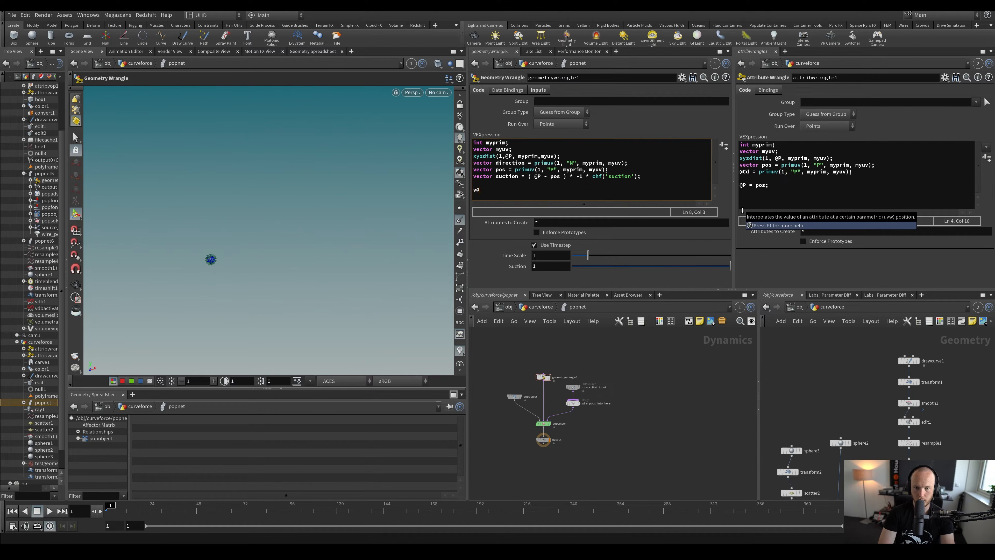
type("force += sucto")
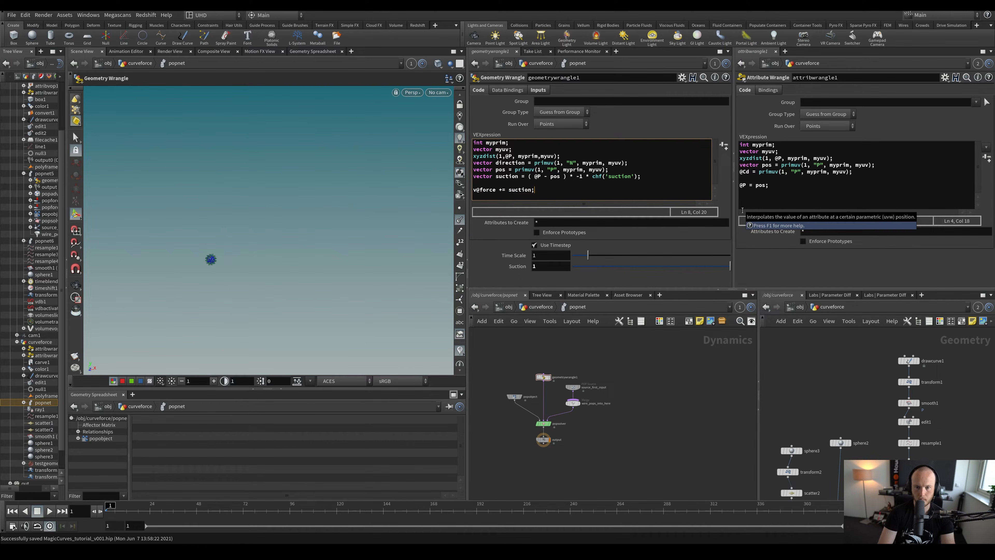
Change the viewport's point display, play the particle simulation close to the emitter sphere, and return to the first frame
left_click(459, 220)
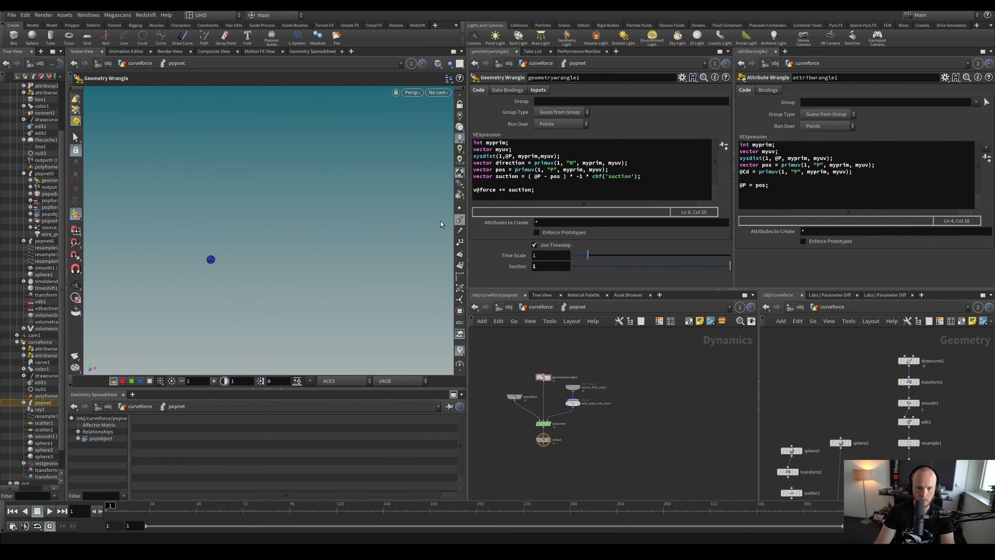
left_click_drag(252, 259, 255, 257, "alt")
right_click_drag(179, 243, 212, 268, "alt")
key("Up")
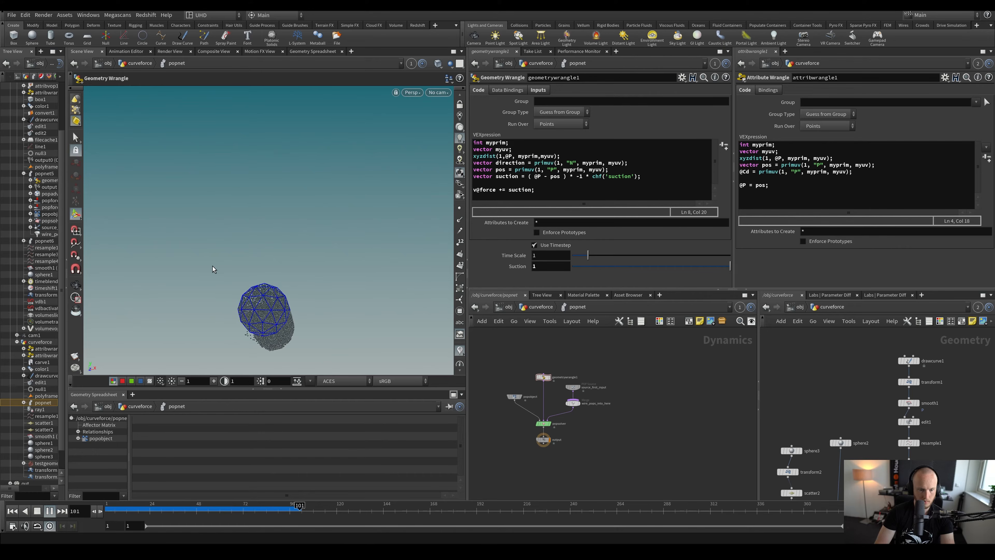
key("ctrl+Up")
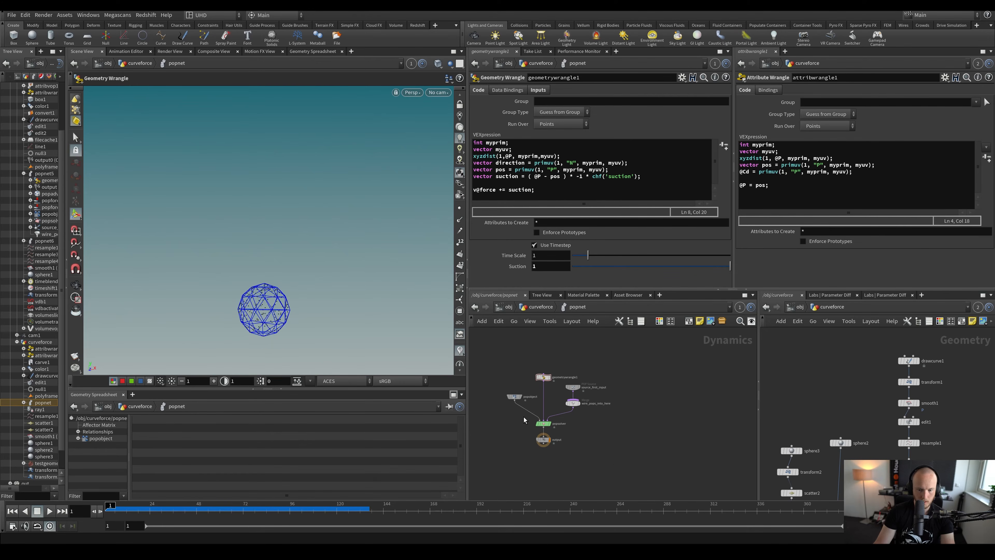
Display the popnet node at the curveforce level, play the simulation briefly, and return to the first frame
key("u")
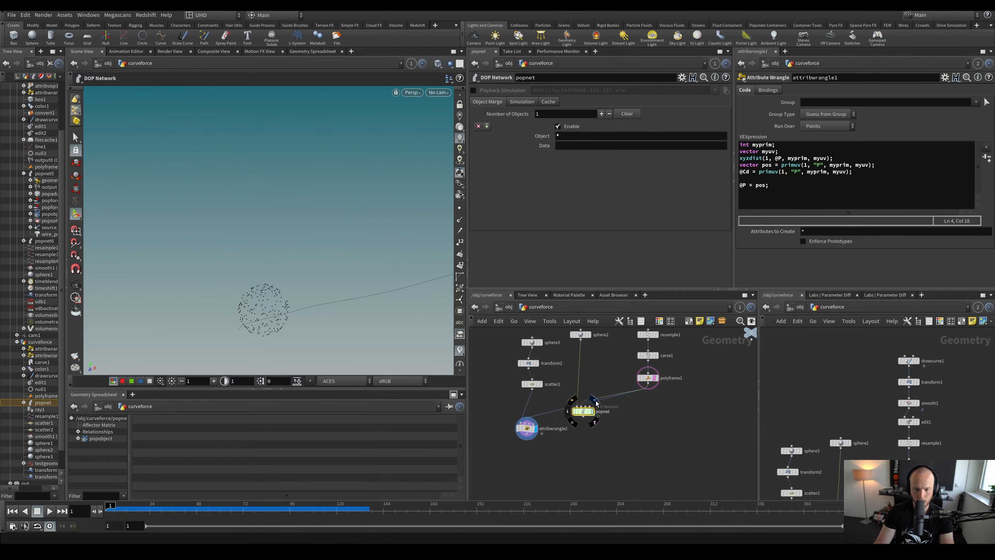
left_click(593, 410)
key("Up")
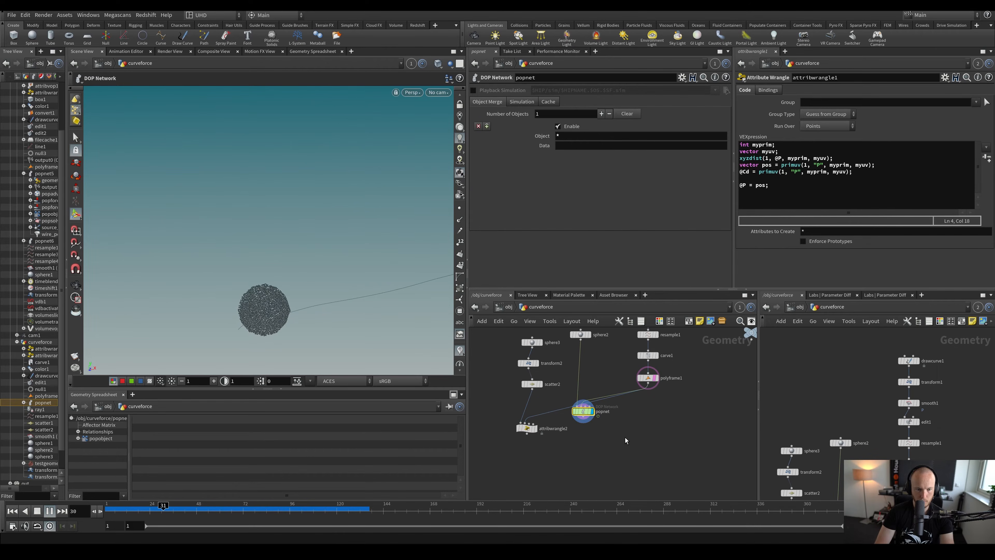
key("ctrl+Up")
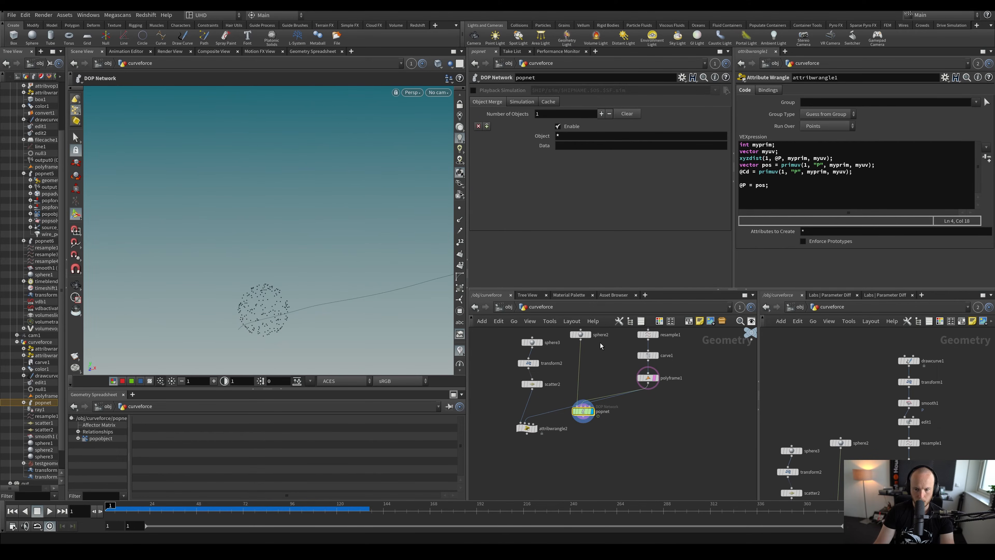
Move sphere2 off the curve to a center of about -7.66, -5.96, 0.17, and play the popnet simulation
left_click(581, 334)
mouse_move(286, 314)
left_mouse_down("alt")
mouse_move(271, 298)
mouse_move(268, 309)
left_mouse_up("alt")
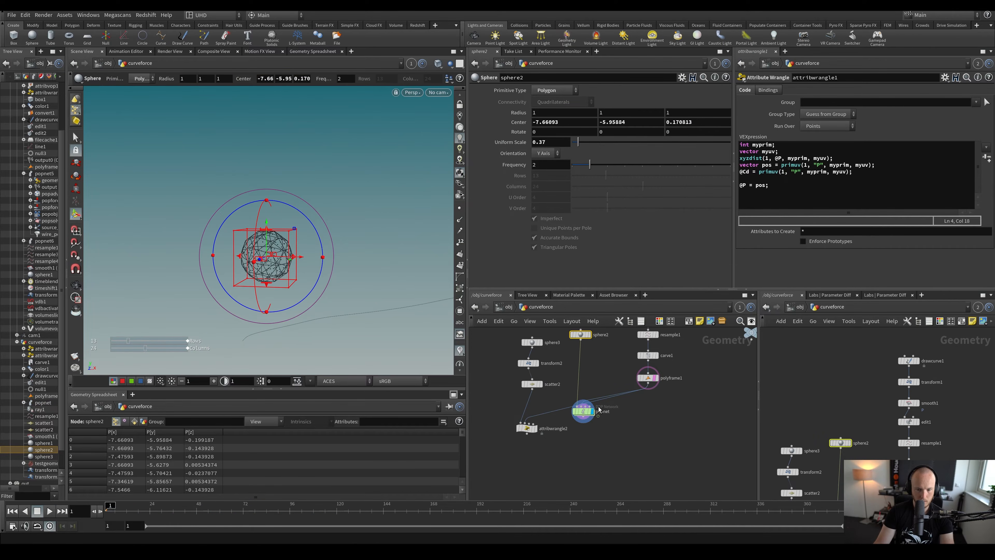
left_click(581, 410)
key("Up")
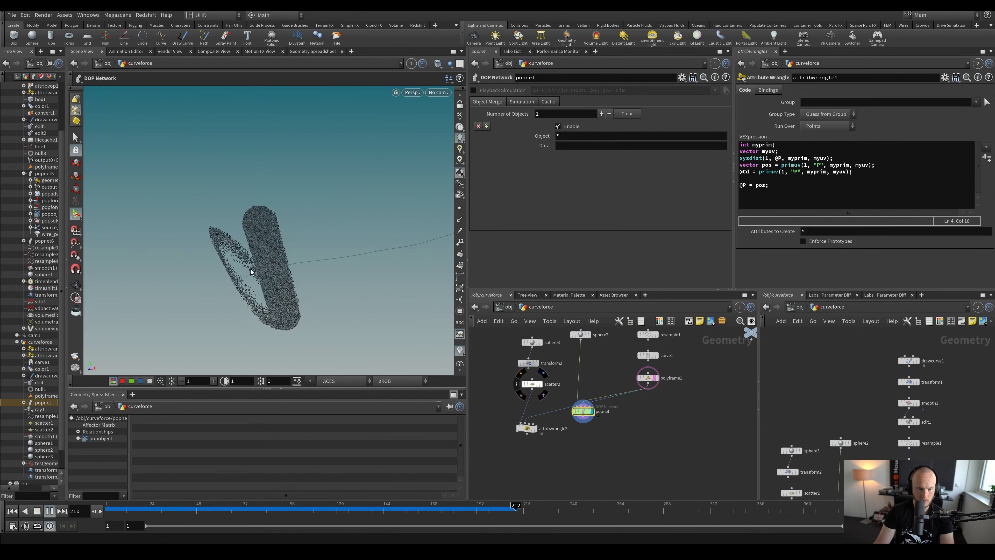
key("ctrl+Up")
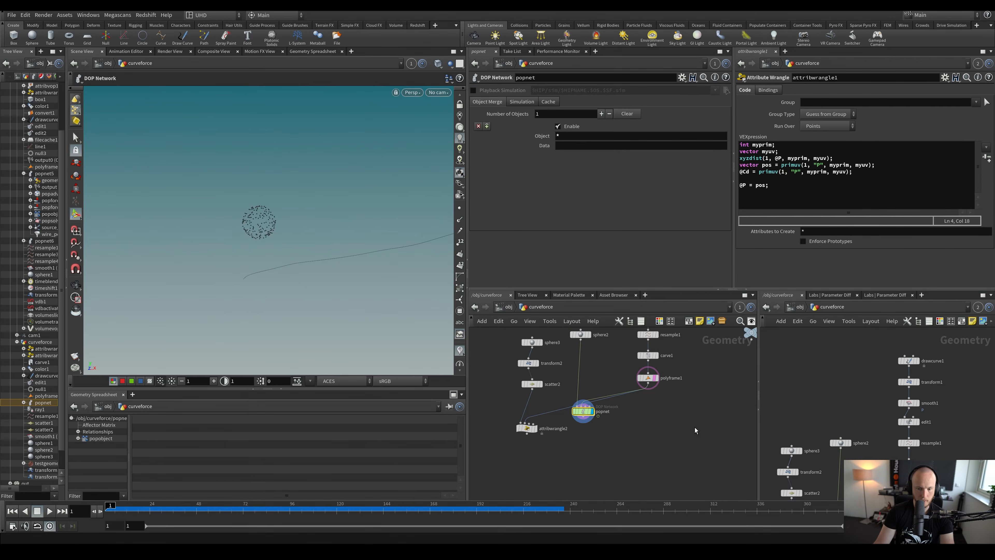
Inside popnet, try a Suction value of 100 on geometrywrangle1 and play the simulation
double_click(583, 412)
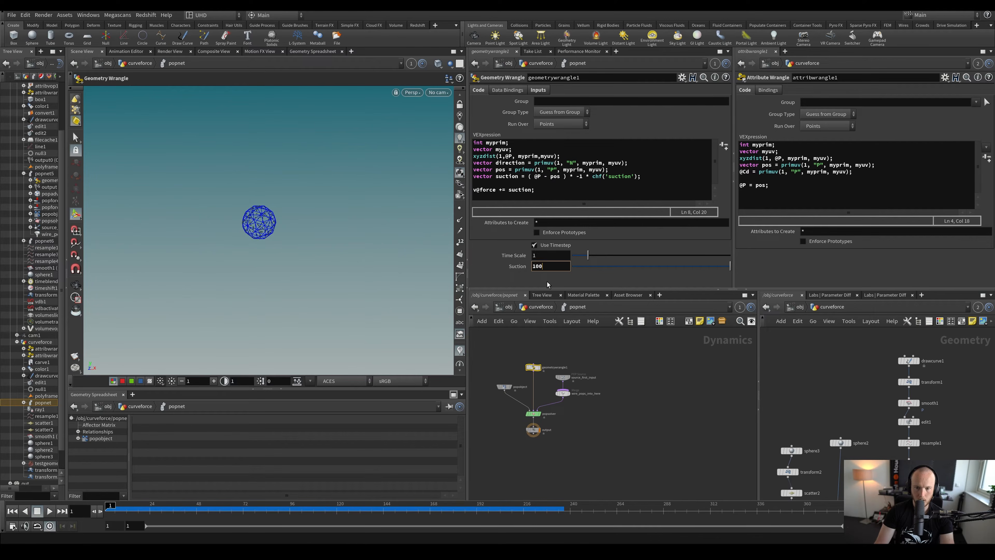
key("Return")
key("Up")
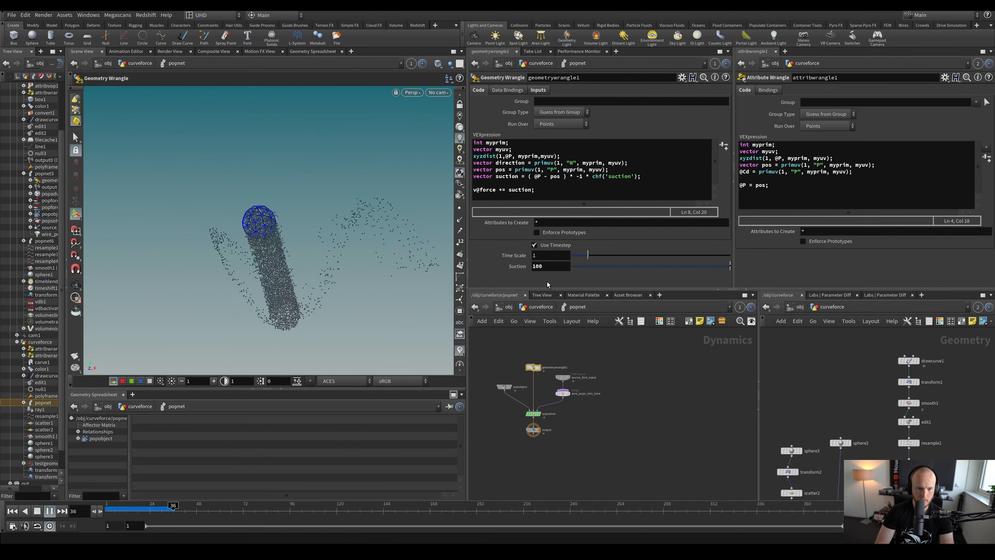
key("ctrl+Up")
Set geometrywrangle1's Suction to 5 and play the simulation
left_click_drag(551, 267, 515, 269)
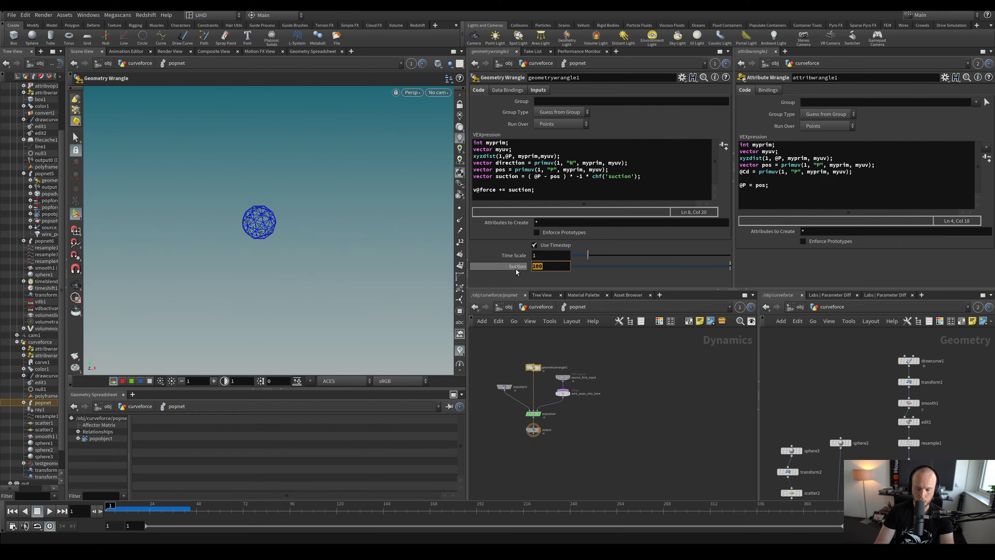
type("2")
key("BackSpace")
type("5")
key("Return")
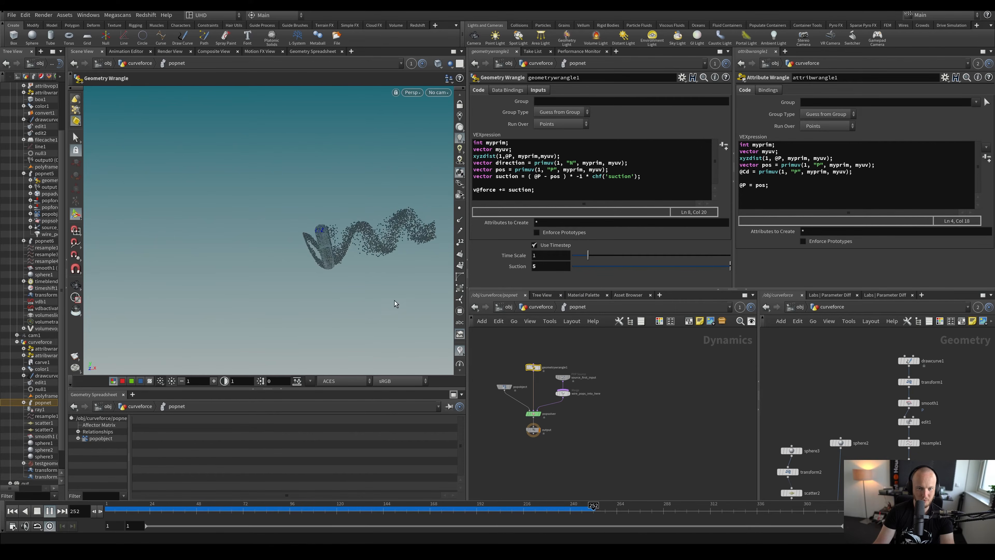
Return to the first frame and add the line v@force += direction; at the end of geometrywrangle1's VEXpression
left_click_drag(318, 518, 2, 518)
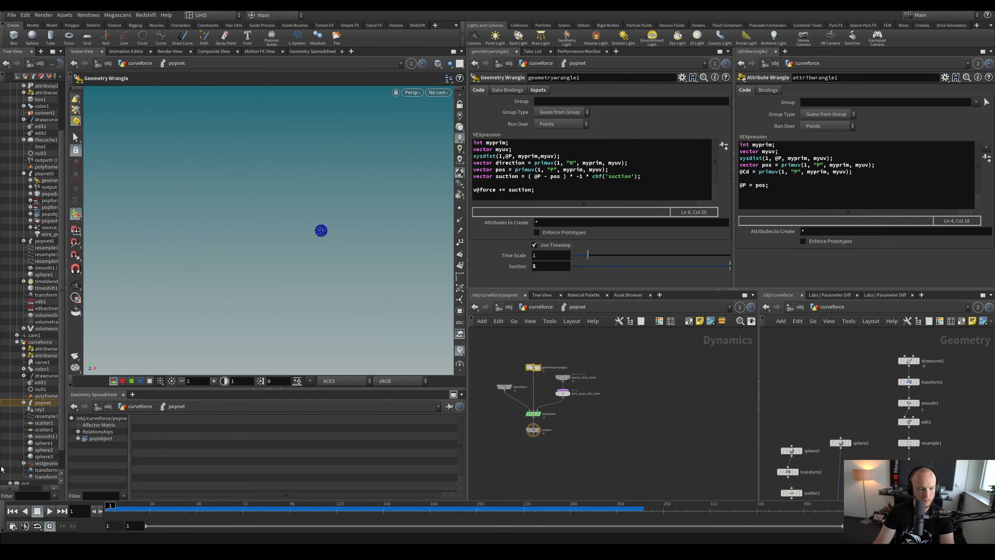
left_click(654, 171)
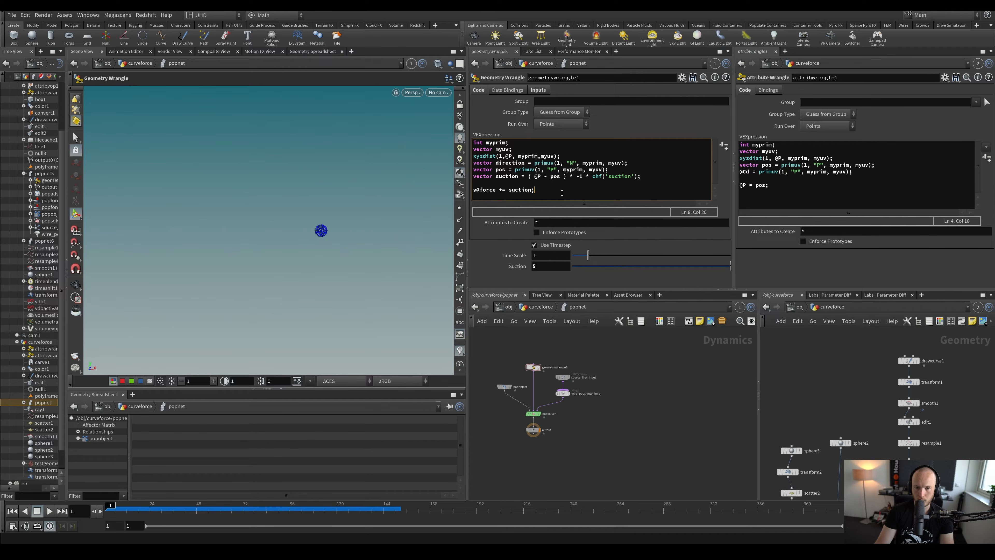
key("Return")
type("v@force")
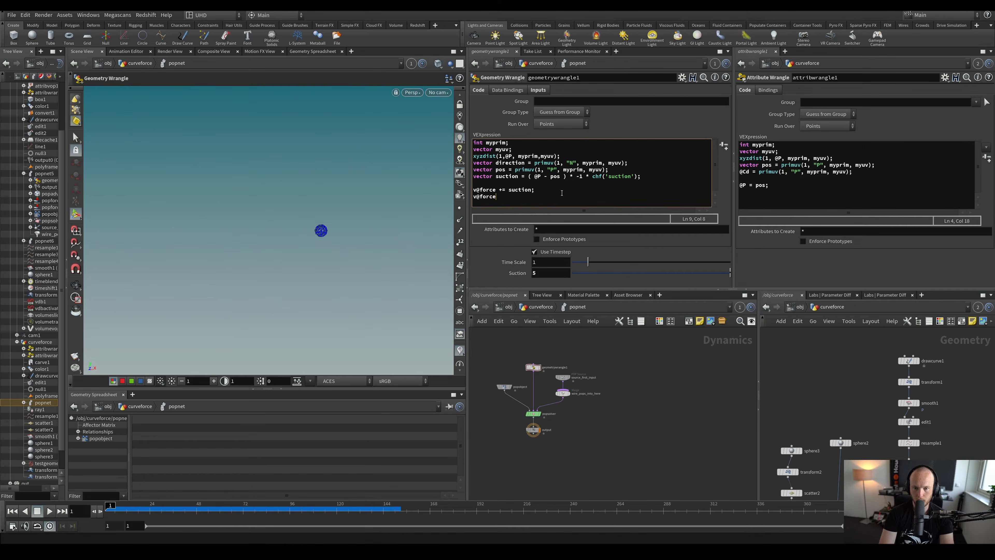
type(" += direction;")
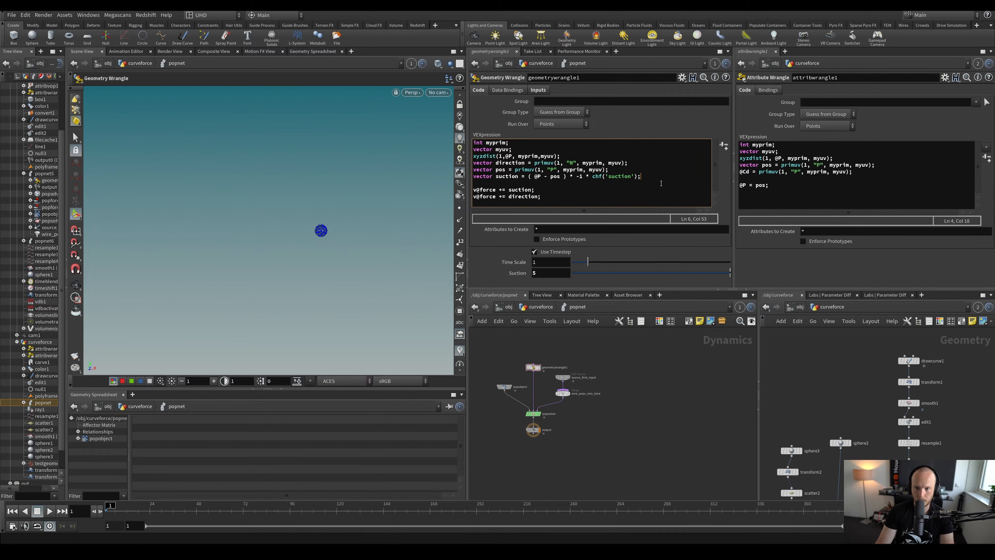
Add direction *= chf('speed'); below the suction line, create its Speed parameter with a value of 1, and test the simulation
key("Return")
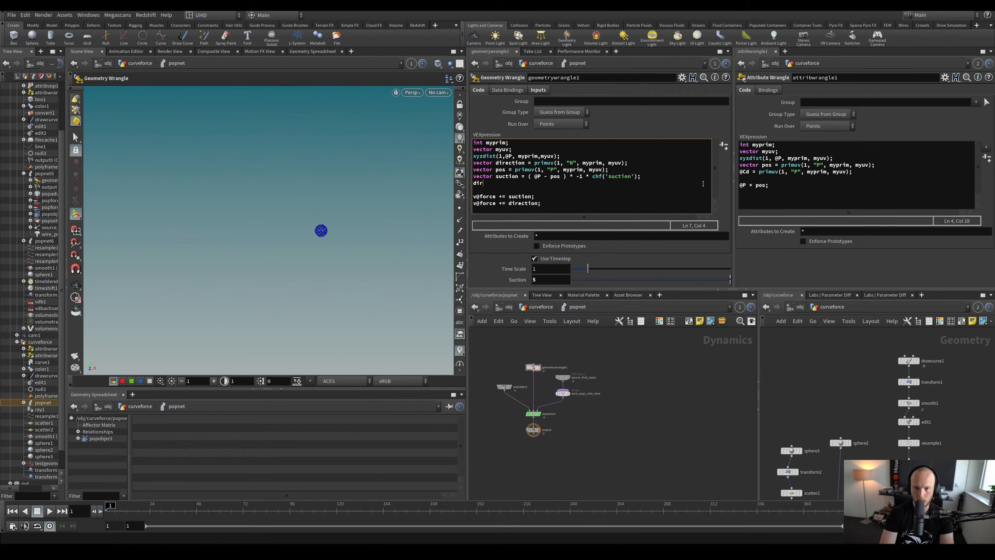
key("BackSpace")
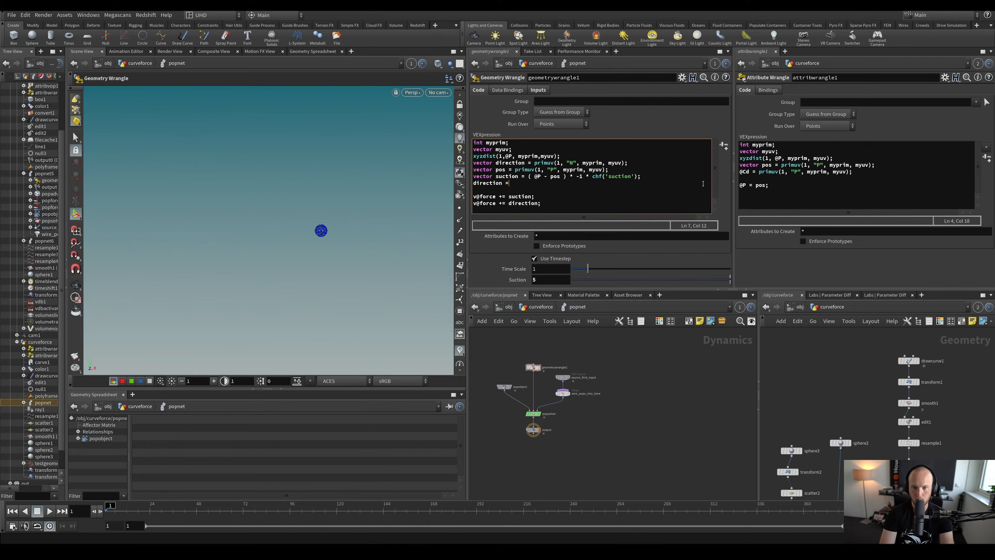
type("*= ch")
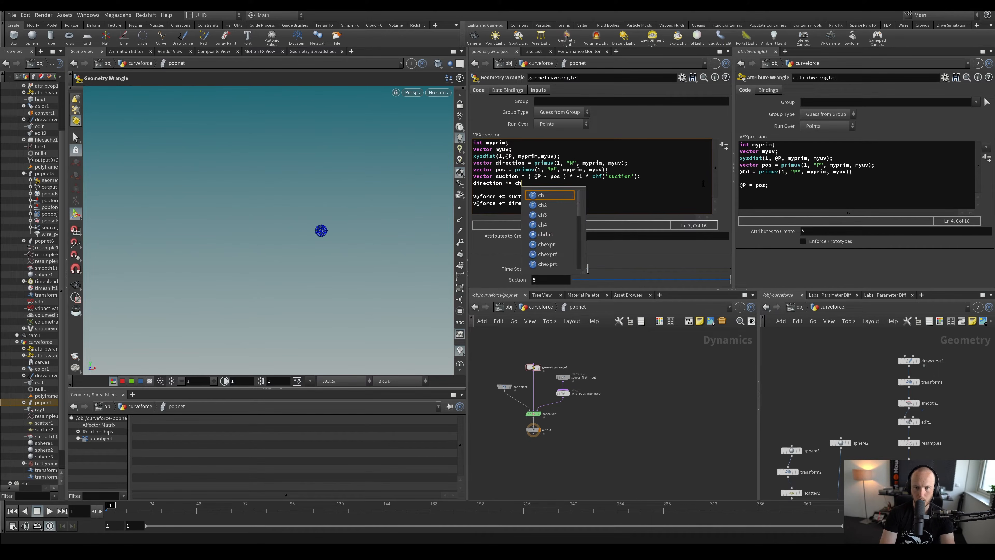
type("f('speed')")
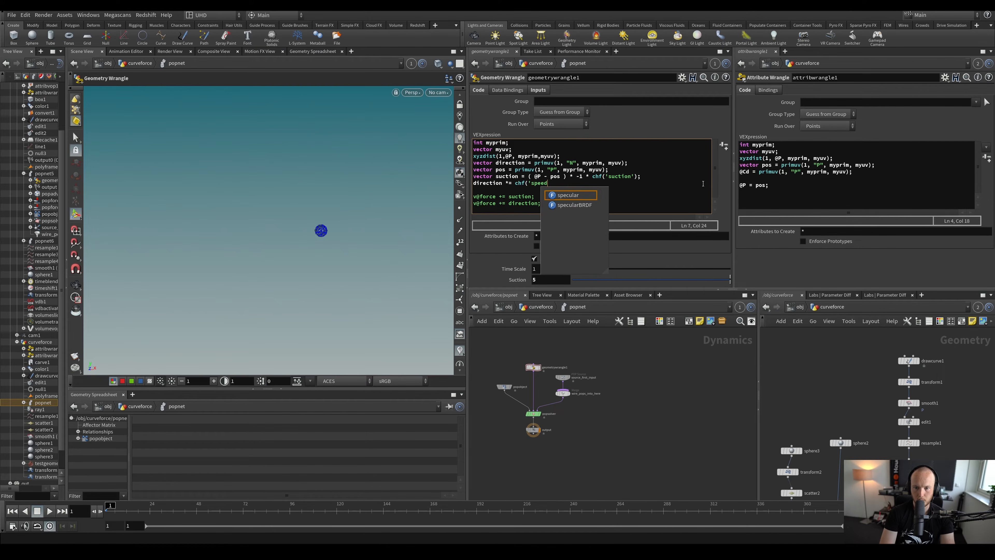
type(";")
left_click(723, 146)
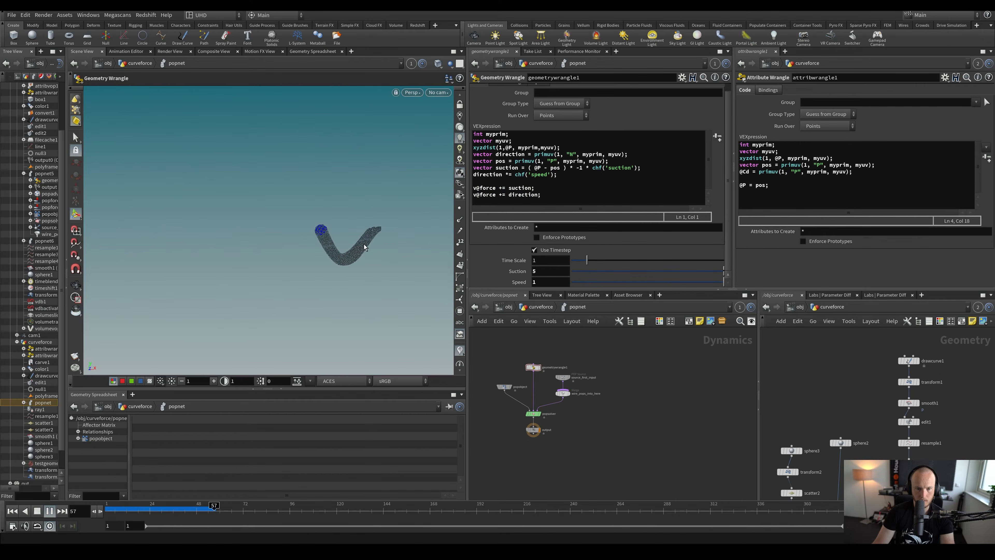
middle_click_drag(647, 416, 625, 411)
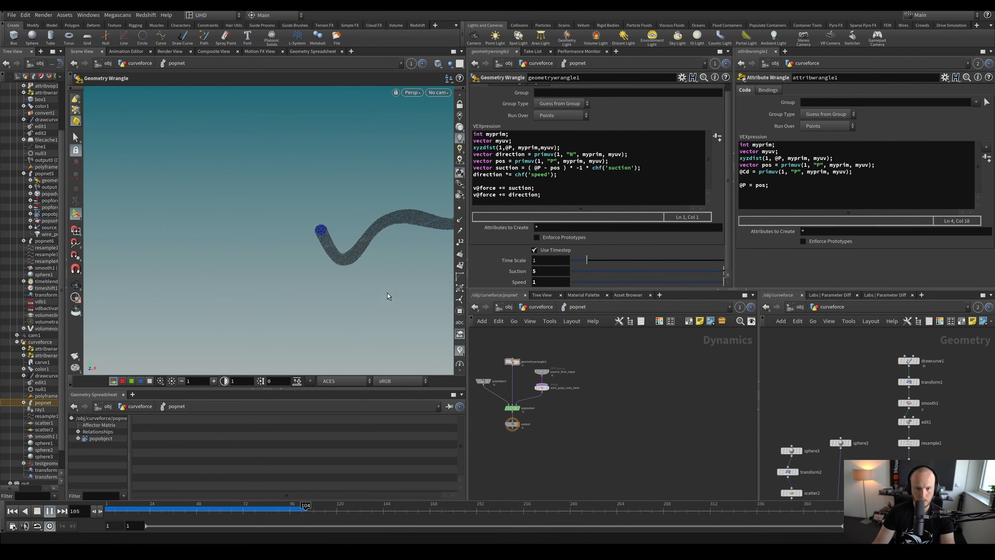
left_click(12, 513)
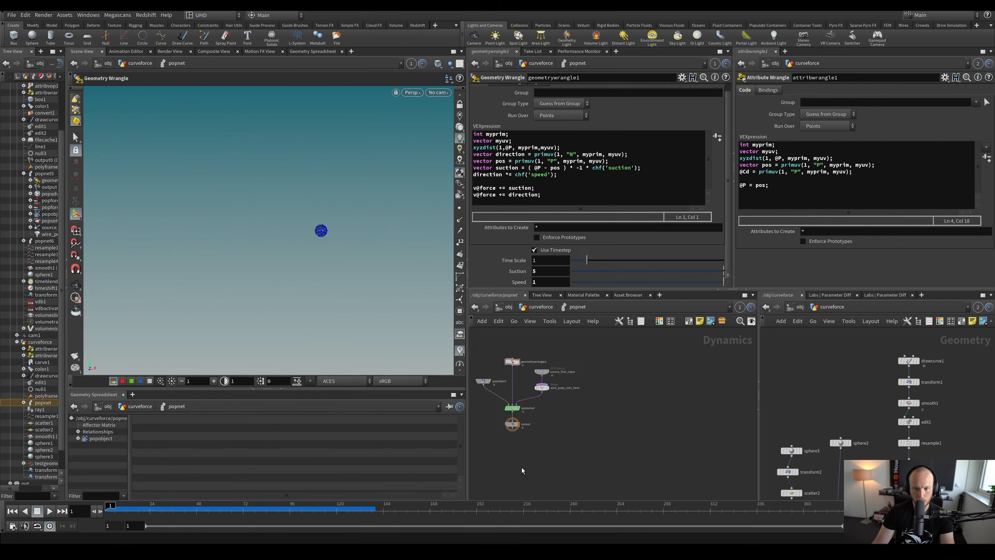
At the curveforce level, move sphere2 down to a center of about -7.66, -7.13, 0.17, and play the simulation inside popnet
key("u")
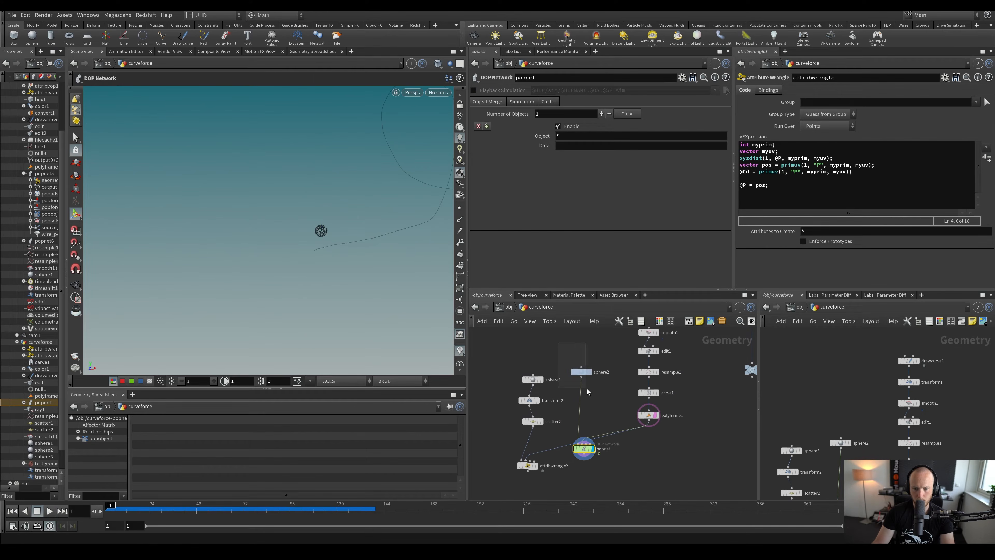
left_click_drag(558, 343, 587, 390)
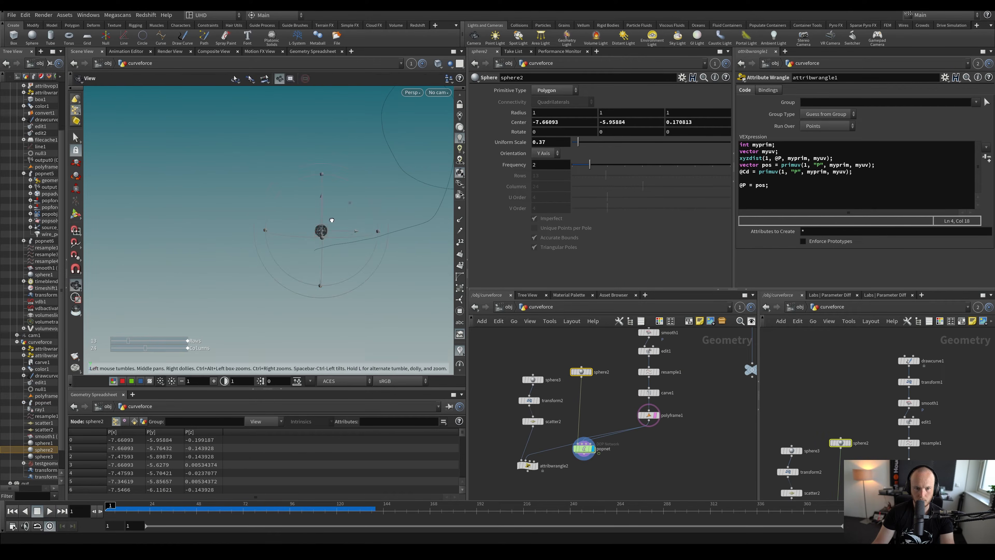
mouse_move(332, 219)
left_mouse_down("alt")
mouse_move(320, 213)
mouse_move(326, 230)
left_mouse_up("alt")
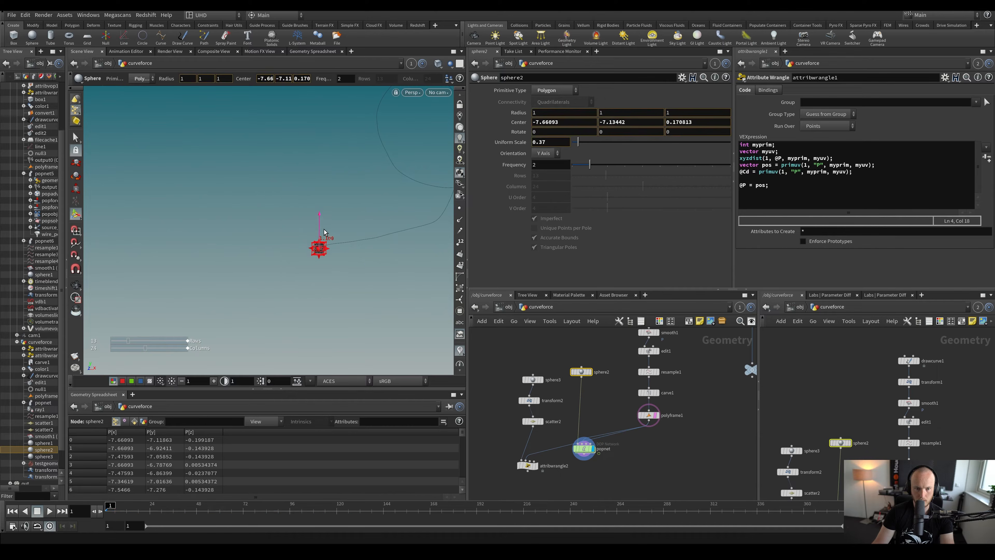
double_click(584, 448)
key("Up")
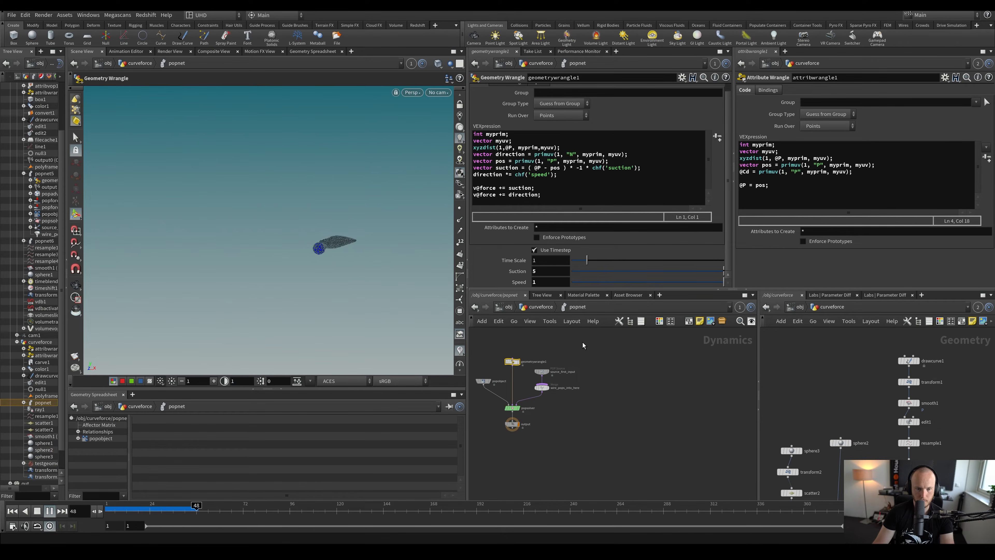
Watch the playing simulation from the curveforce level around the curve's loop, and return to the first frame
key("u")
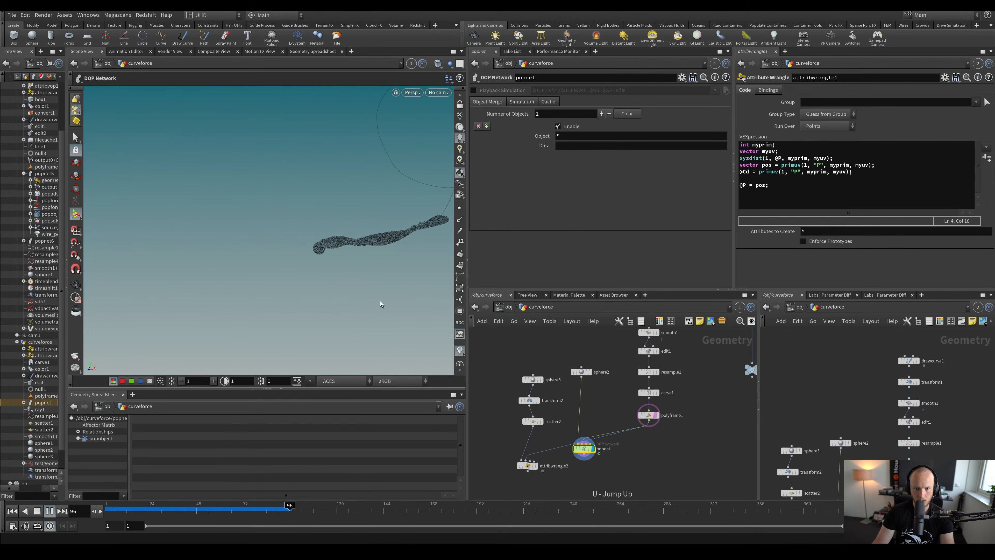
left_click_drag(362, 222, 338, 225)
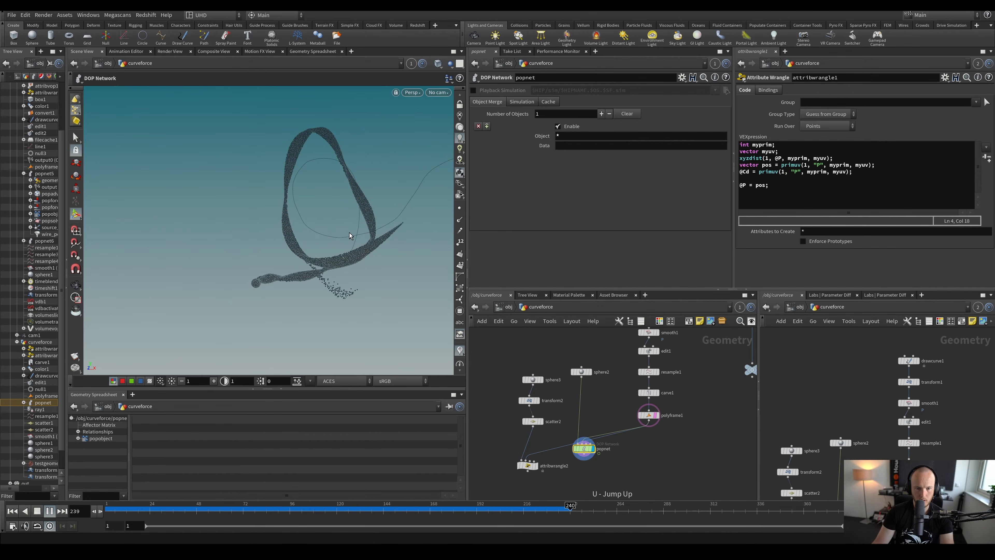
left_click_drag(357, 236, 362, 261, "alt")
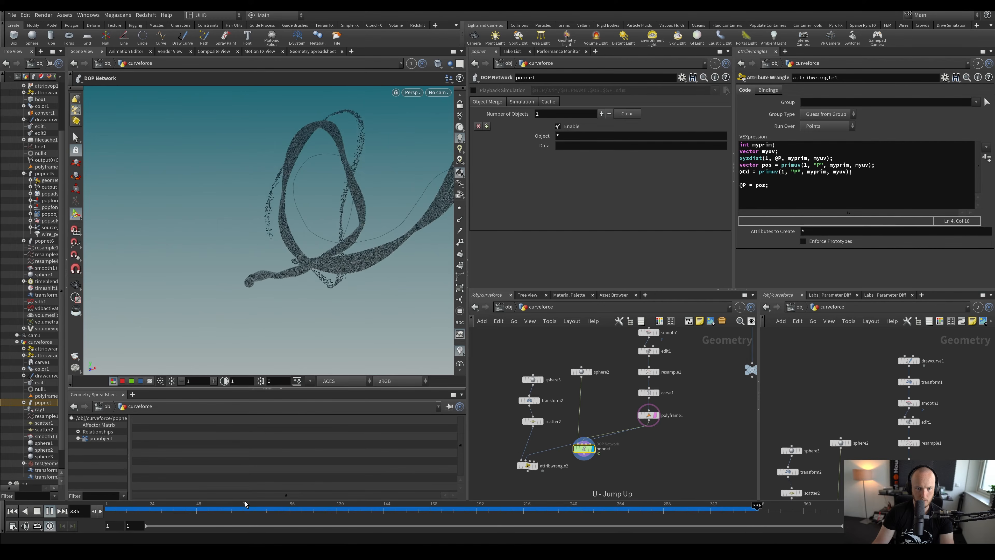
key("ctrl+Up")
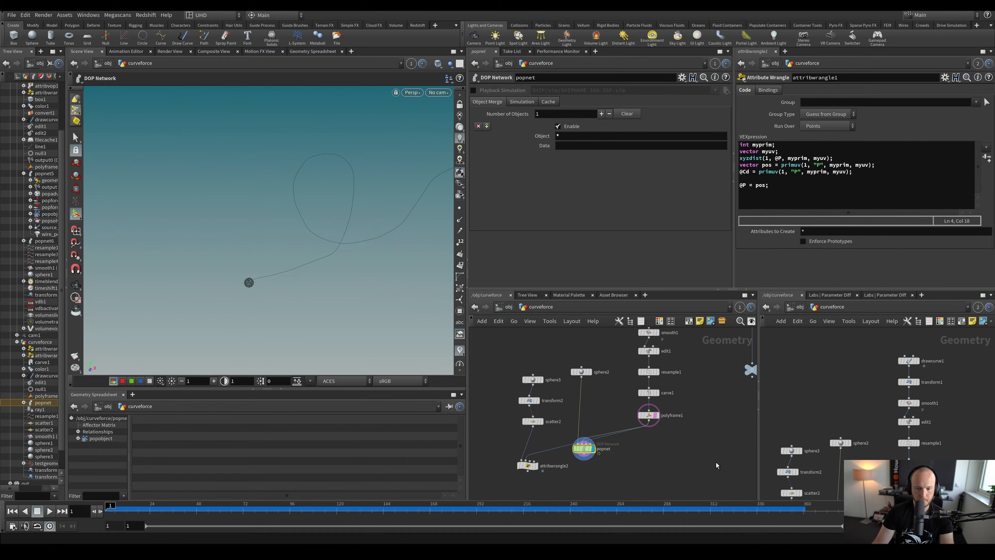
Inside popnet, try a Speed value of 5 on geometrywrangle1, play the simulation, and rewind it
double_click(582, 449)
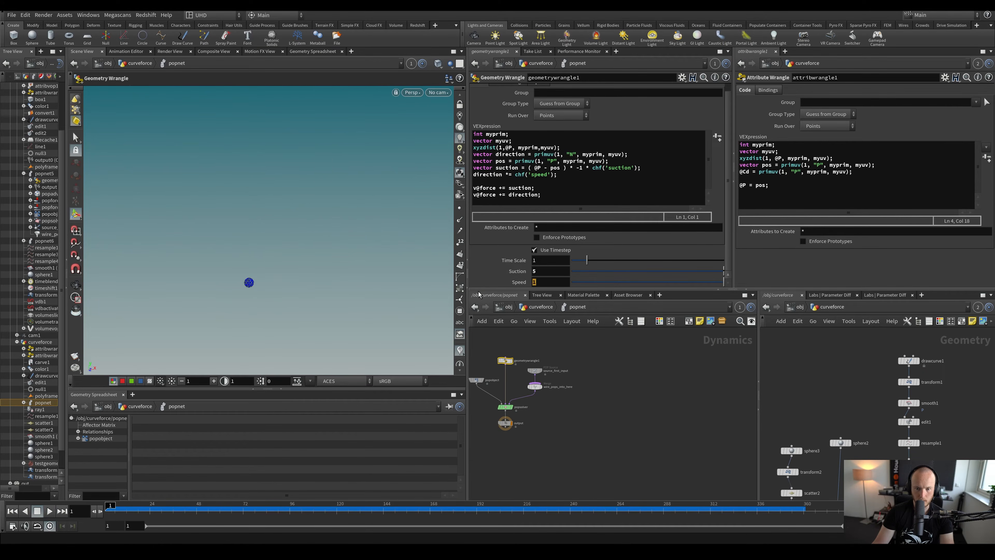
key("Return")
key("Up")
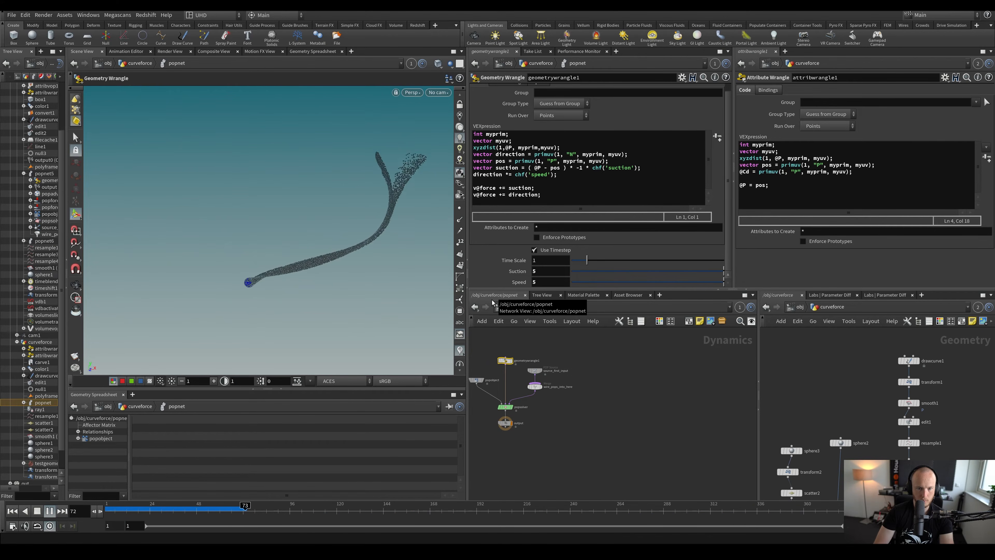
key("ctrl+Up")
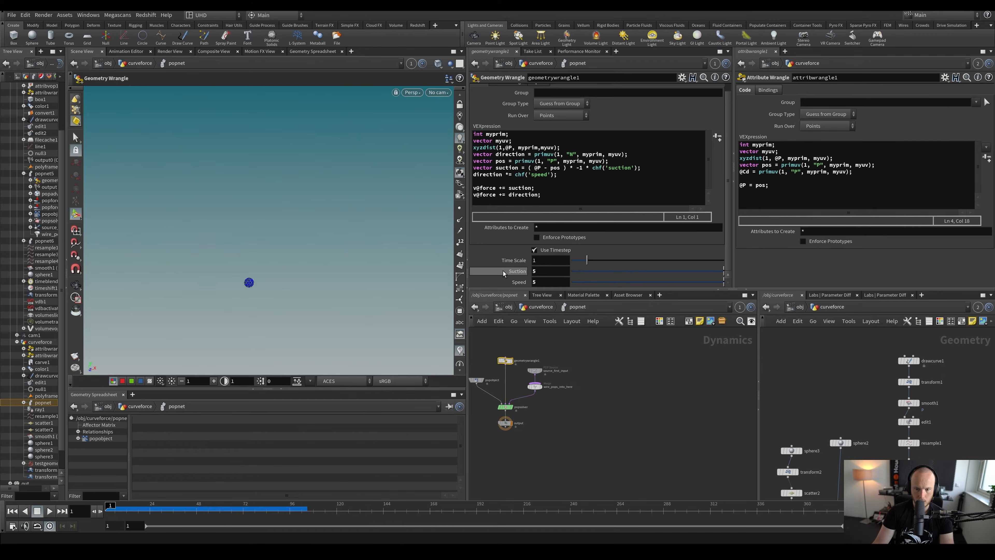
Undo the Speed change, set geometrywrangle1's Suction to 20, and play the simulation
key("ctrl+z")
type("20")
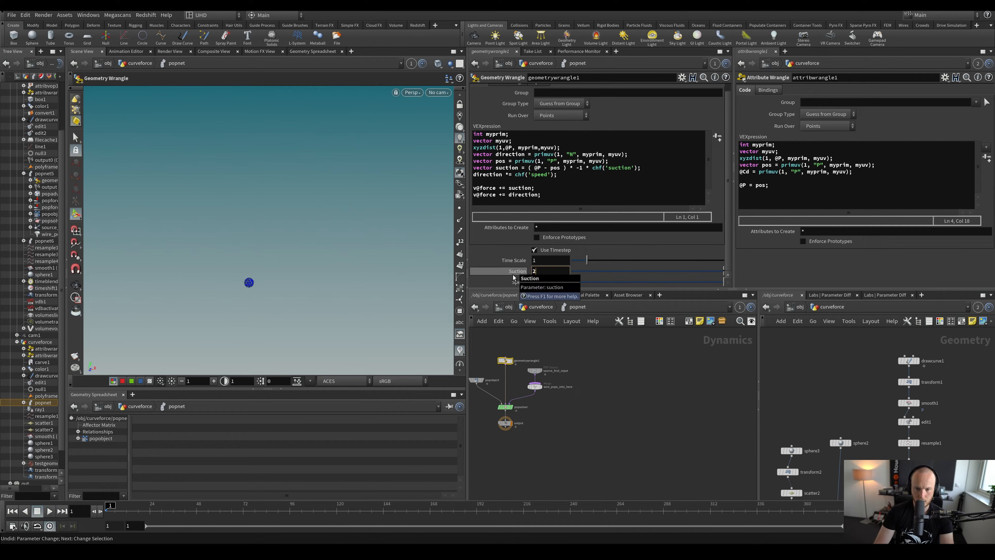
key("Return")
key("Up")
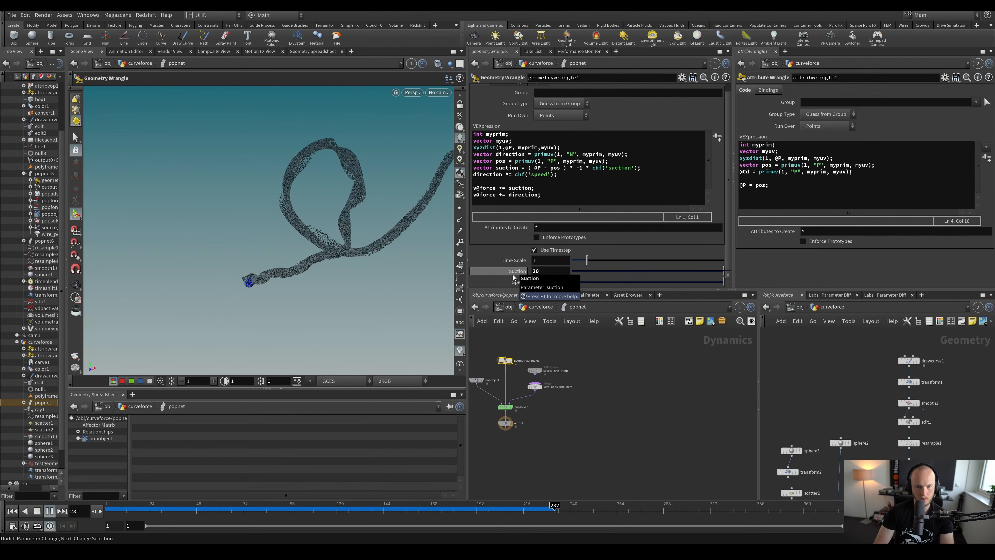
Go back to the curveforce level, scrub to frame 238 to inspect the particle stream, and save the scene
left_click_drag(351, 179, 326, 169, "alt")
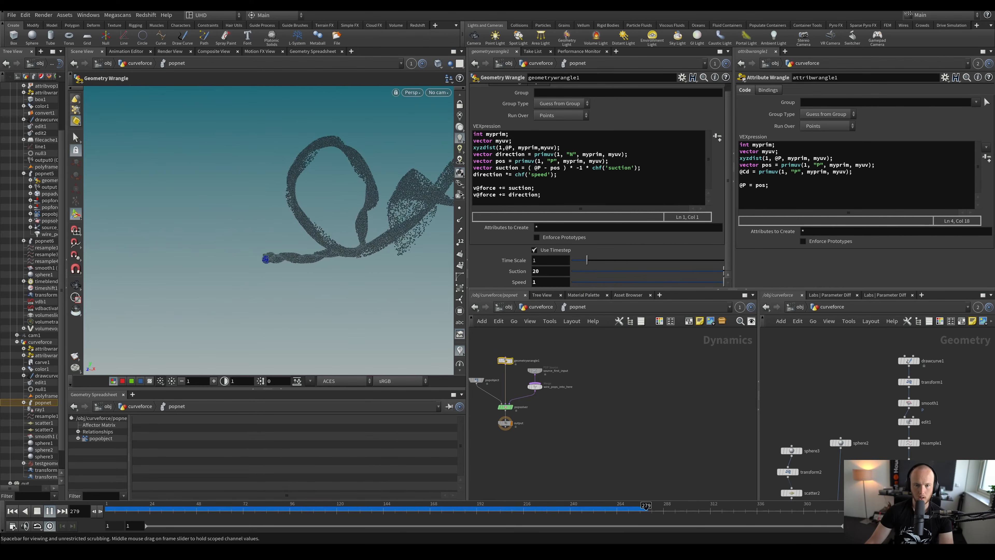
left_click_drag(121, 509, 617, 388)
key("u")
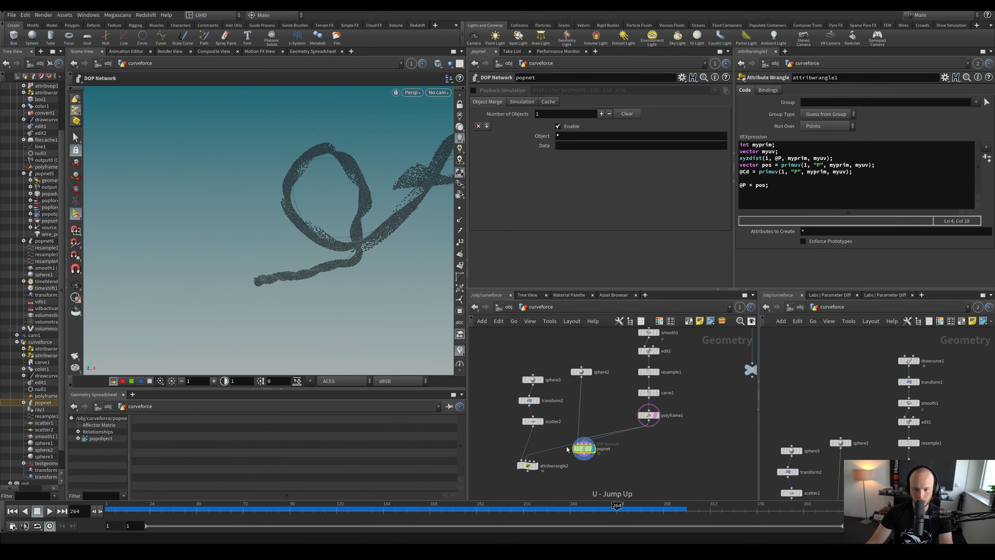
left_click_drag(404, 289, 434, 277, "alt")
left_click_drag(173, 513, 566, 510)
left_click_drag(340, 270, 275, 298, "alt")
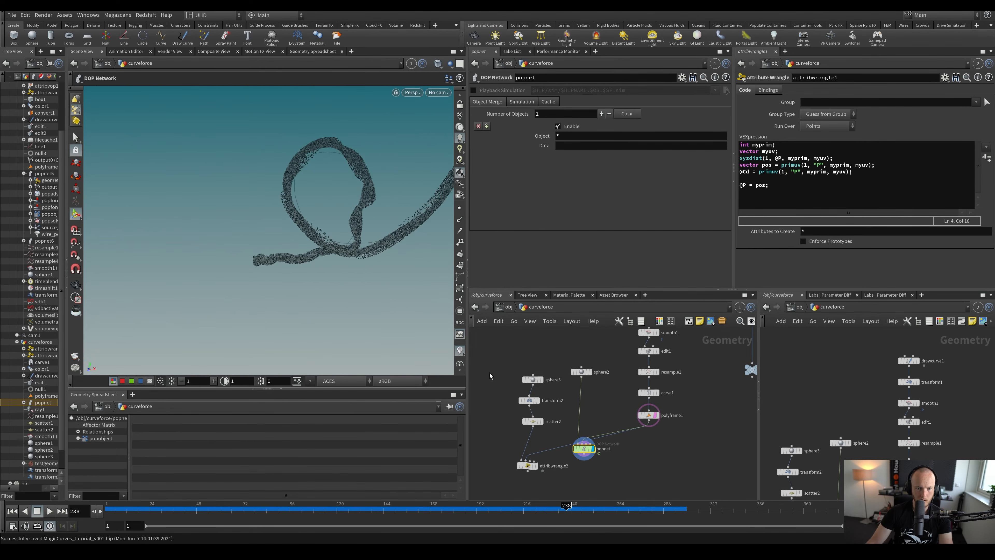
left_click_drag(337, 290, 382, 241, "alt")
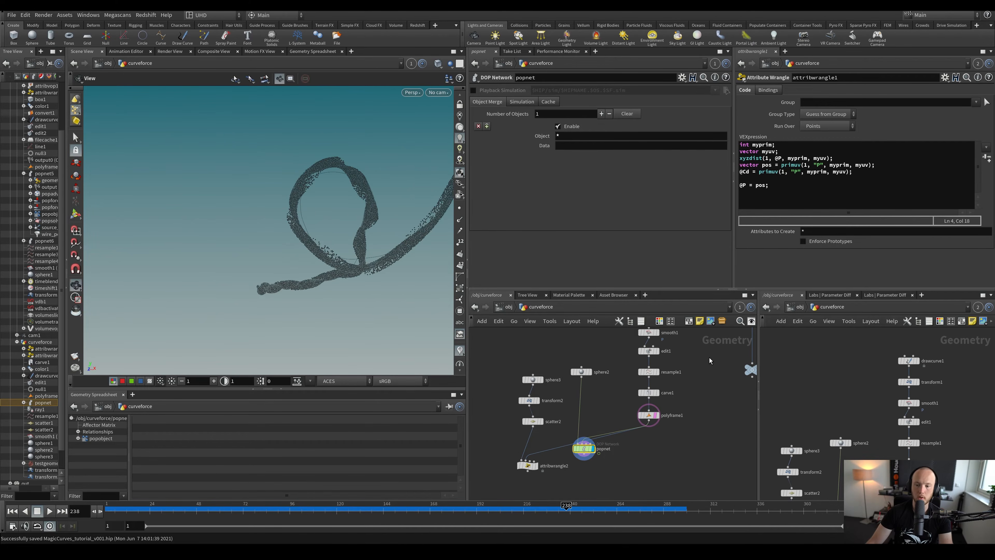
Select resample1 and examine how closely the particles follow the curve, scrubbing between about frames 235 and 255 from several angles
left_click(651, 374)
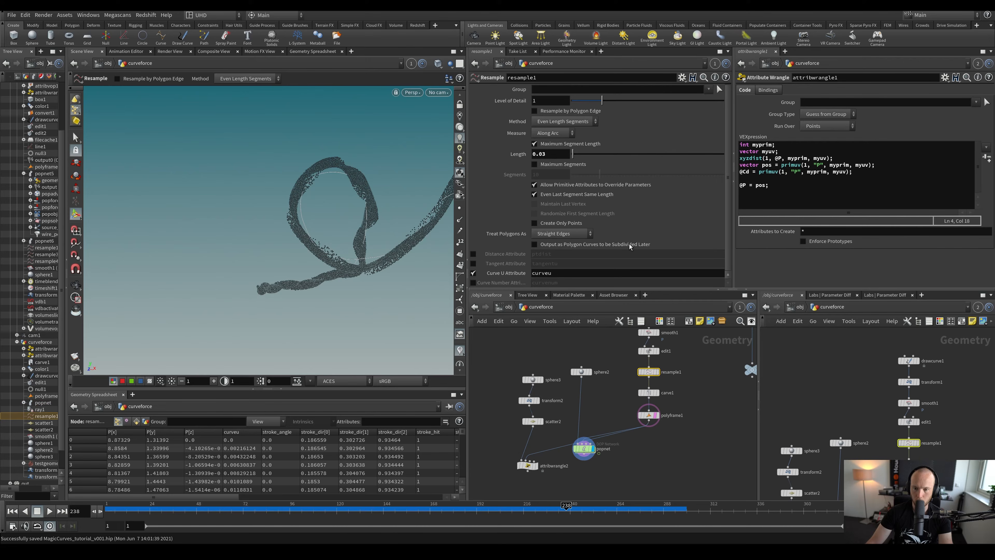
middle_click_drag(596, 333, 592, 328)
left_click_drag(366, 246, 297, 246, "alt")
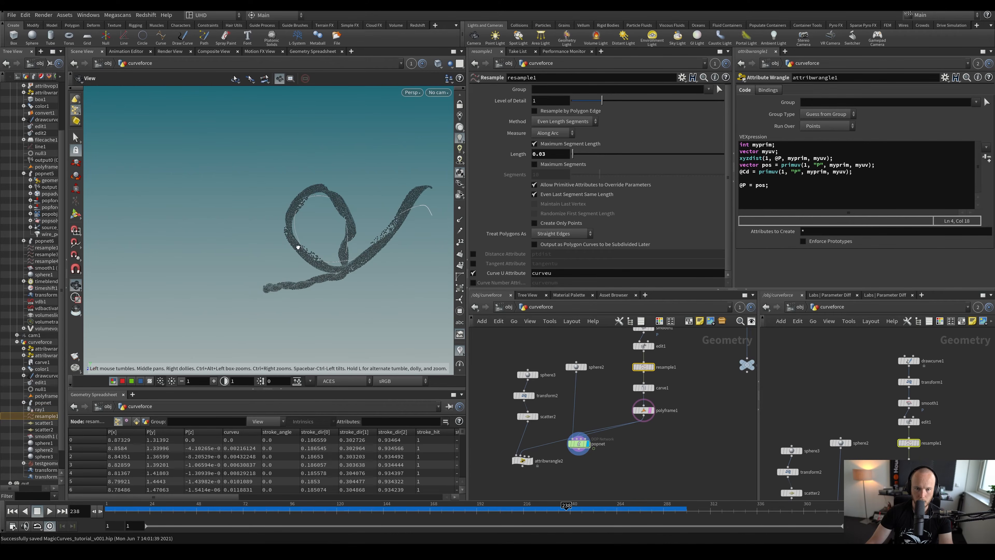
left_click_drag(181, 506, 593, 523)
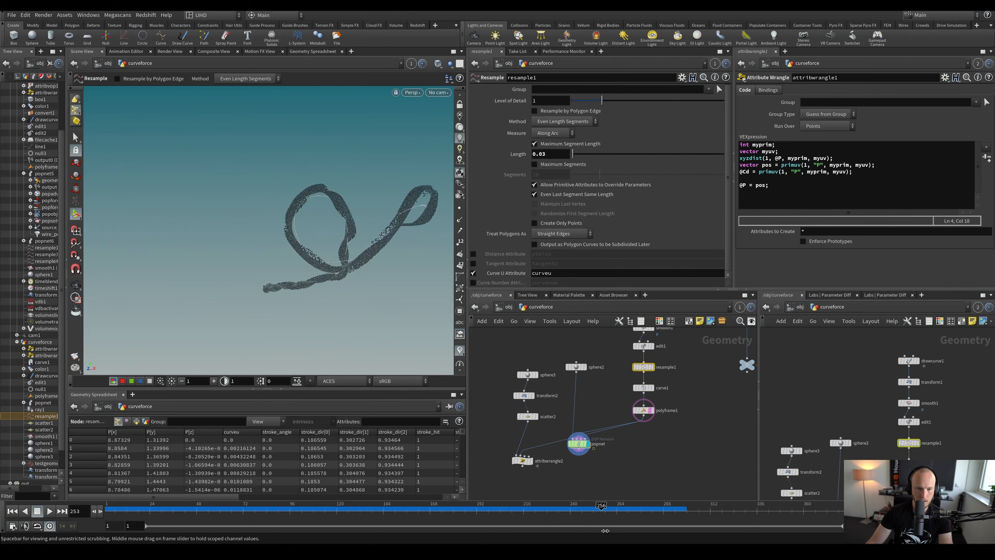
left_click_drag(275, 290, 366, 307, "alt")
right_click_drag(365, 307, 283, 214, "alt")
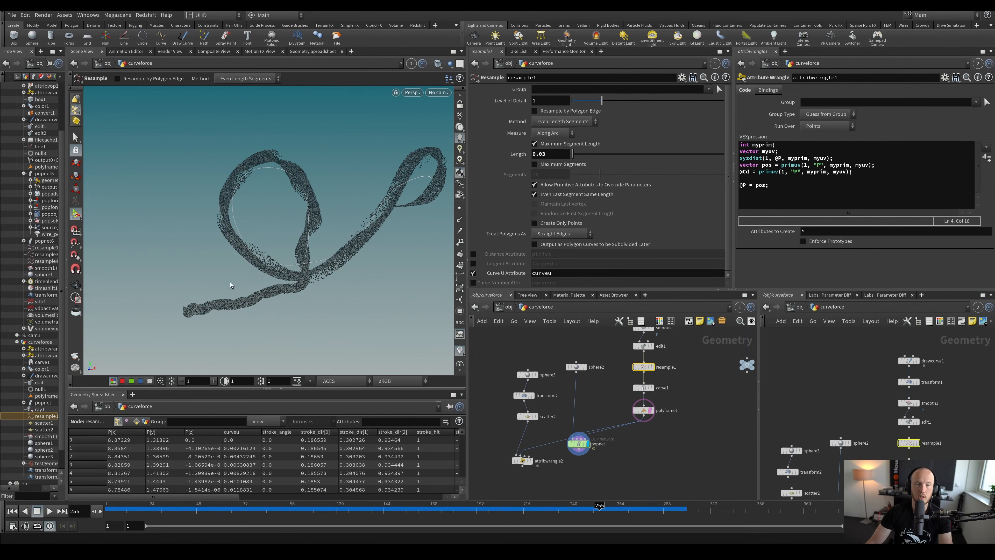
left_click_drag(124, 516, 562, 517)
left_click_drag(313, 232, 347, 235, "alt")
right_click_drag(346, 236, 367, 240, "alt")
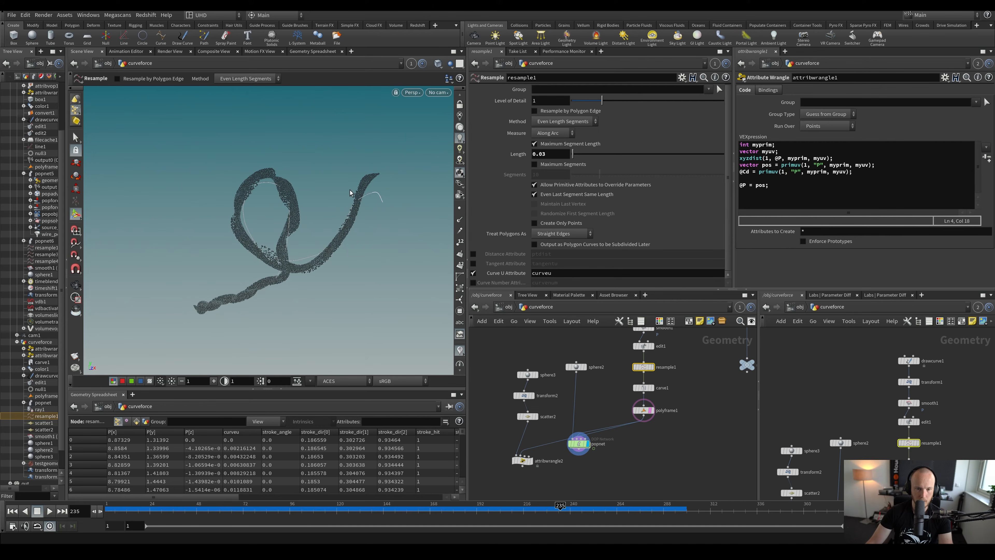
left_click_drag(289, 222, 268, 223, "alt")
right_click_drag(261, 224, 285, 245, "alt")
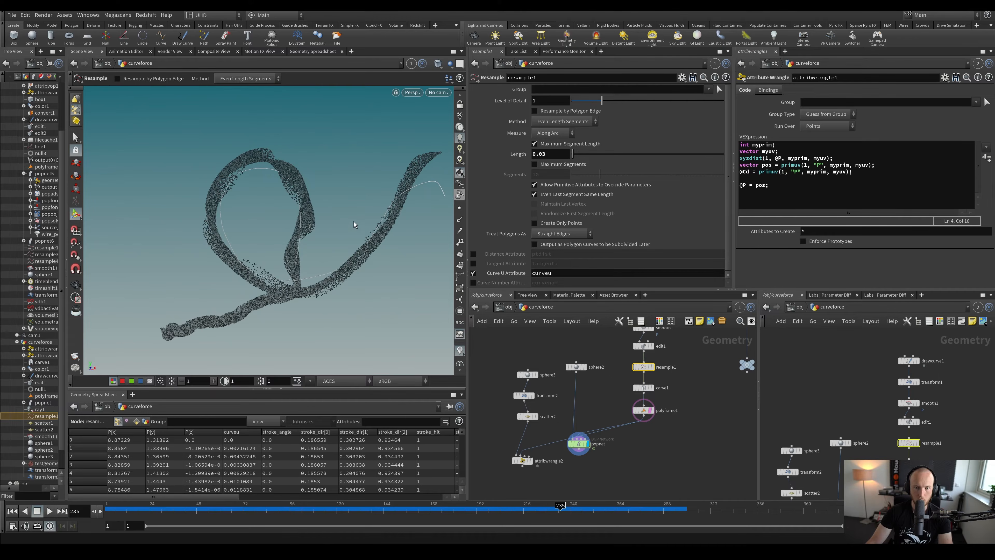
left_click_drag(353, 221, 199, 179, "alt")
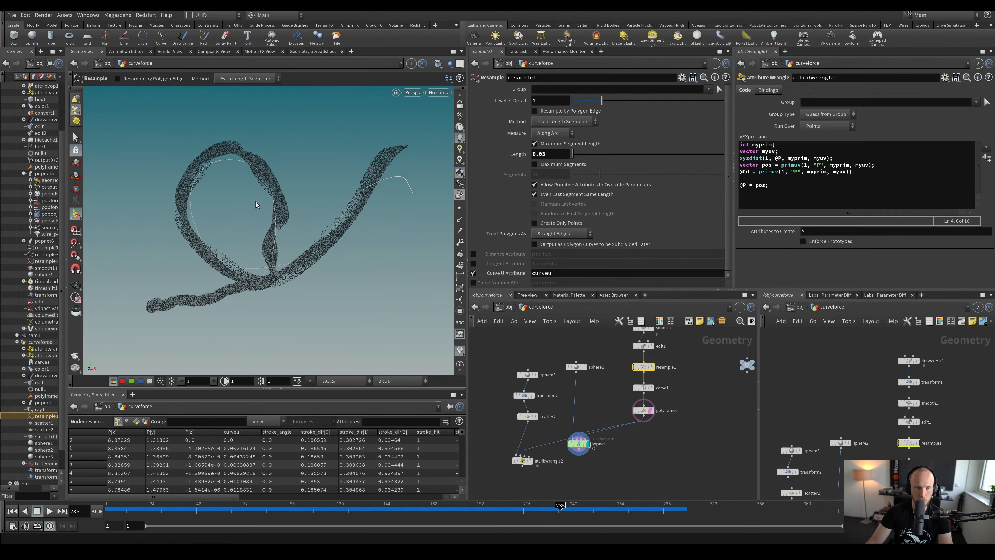
Save the scene and add the comment "//intergrate stuff" above the suction line in geometrywrangle1 inside popnet
left_click_drag(334, 236, 295, 224, "alt")
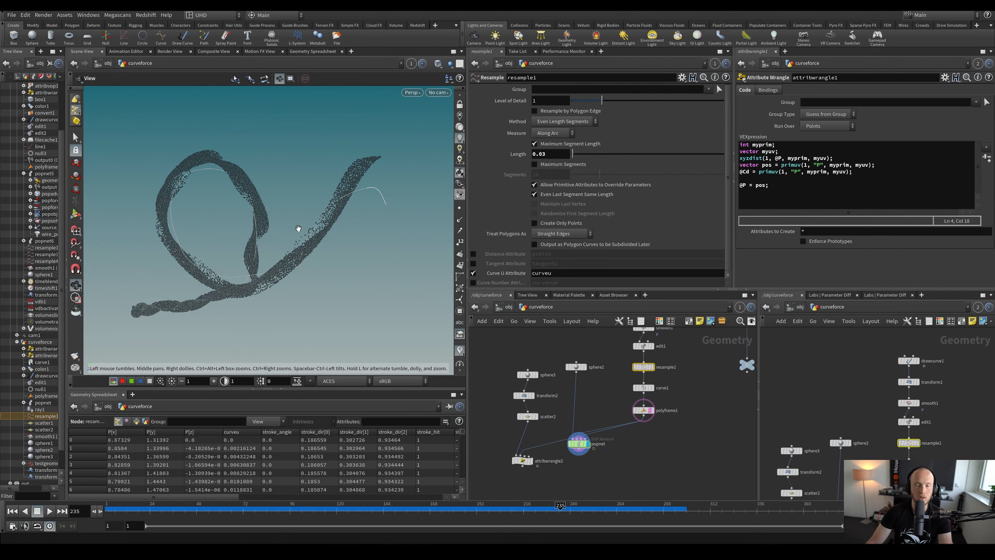
double_click(579, 444)
key("ctrl+s")
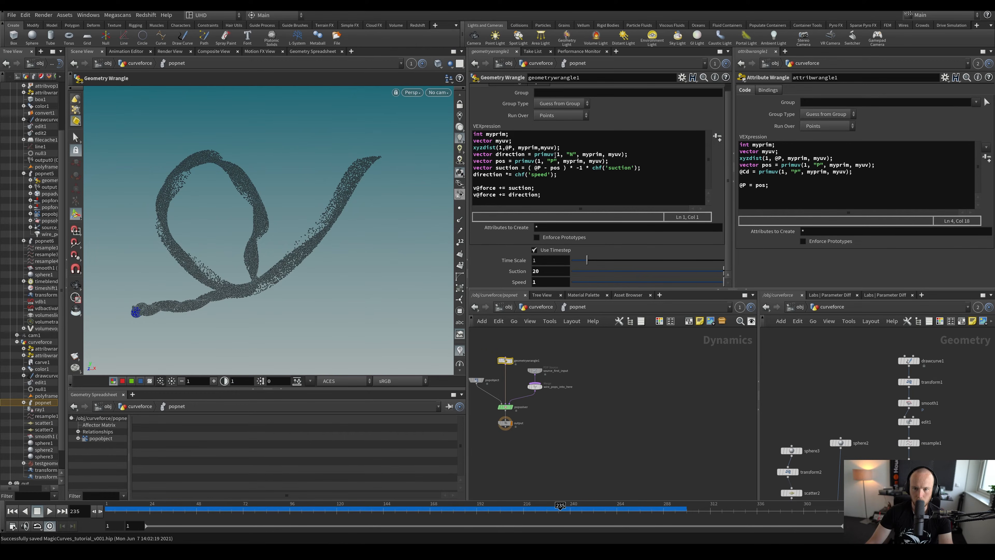
left_click(614, 163)
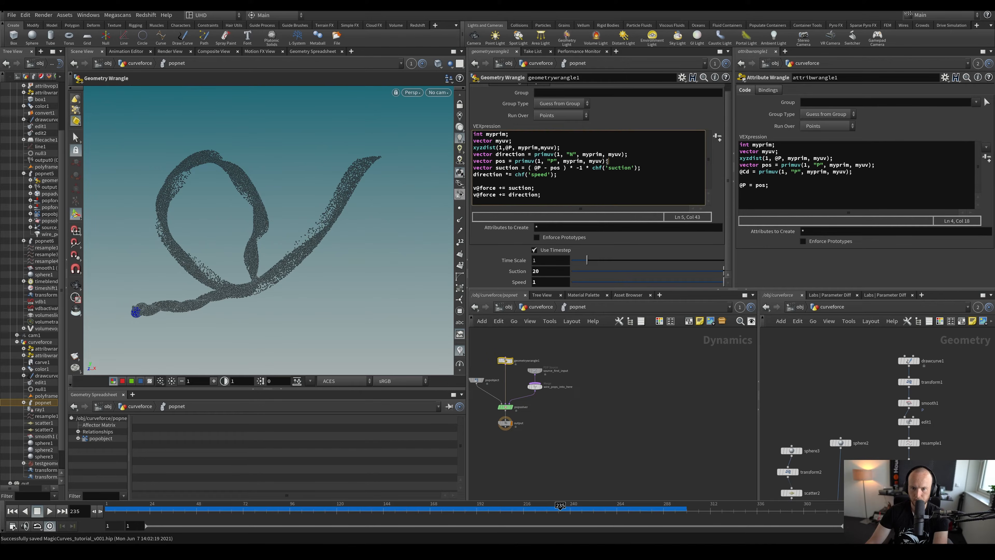
key("Return")
key("Return")
type("/")
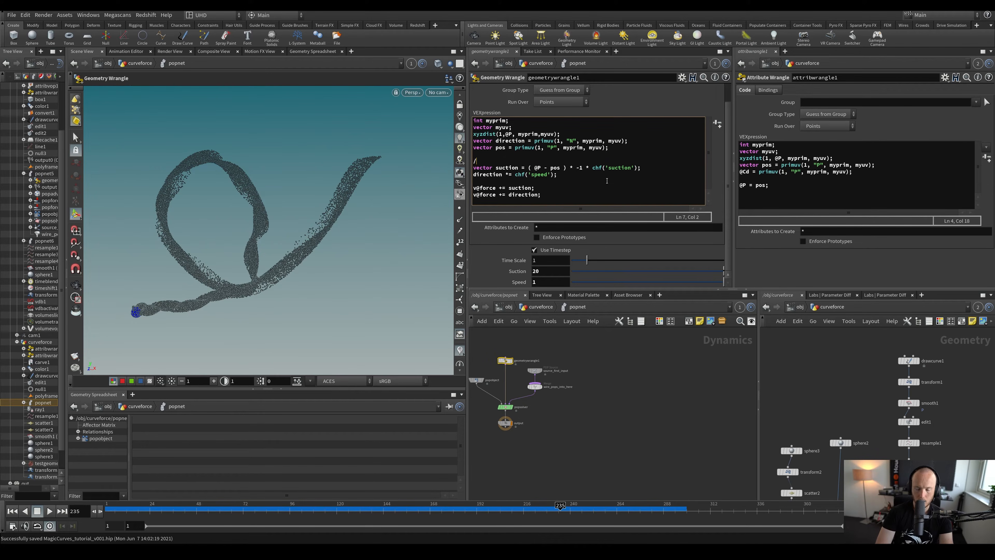
type("/int")
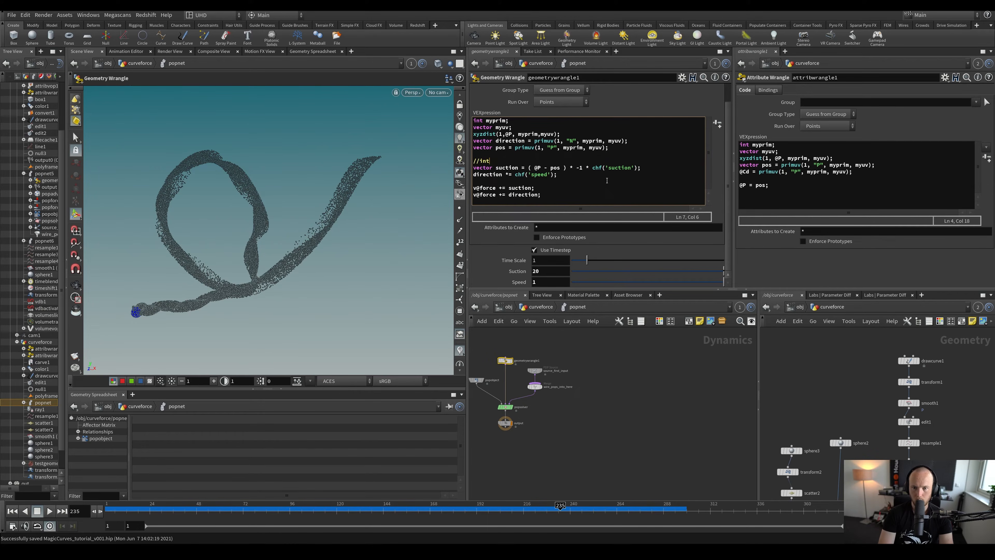
type("ergrate stuff")
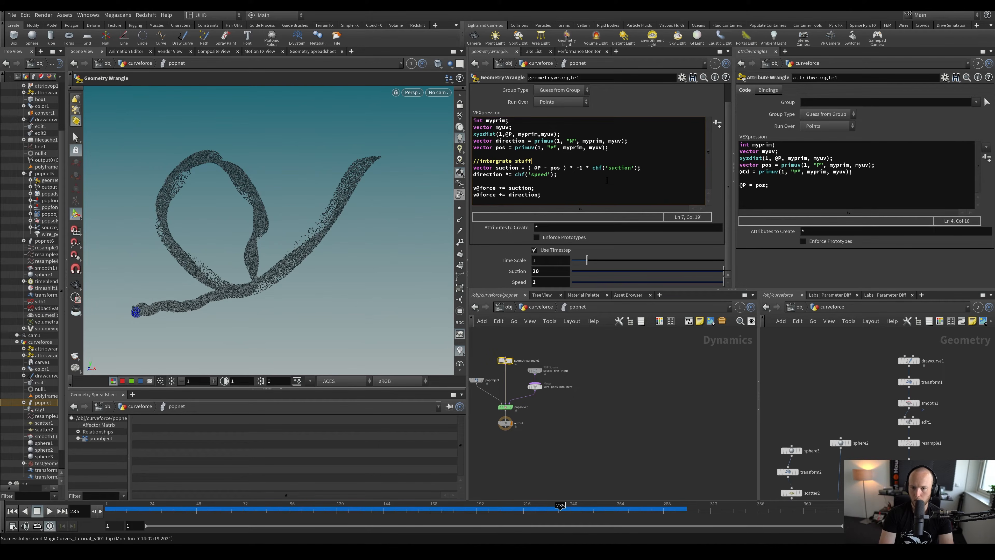
key("ctrl+Return")
left_click(601, 473)
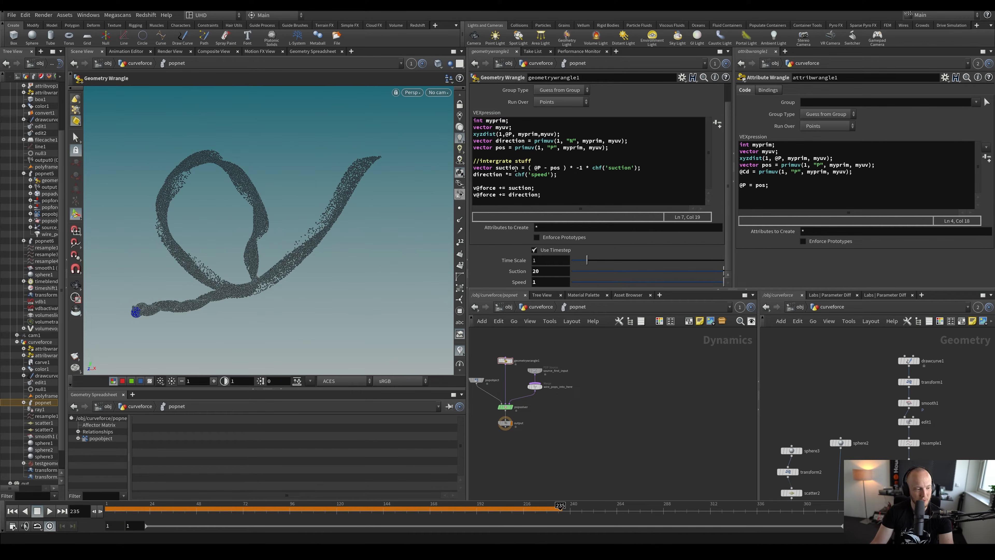
Add the comment "//load stuff" at the top of the wrangle code and "//add to force" above the force lines, saving the scene
left_click(551, 130)
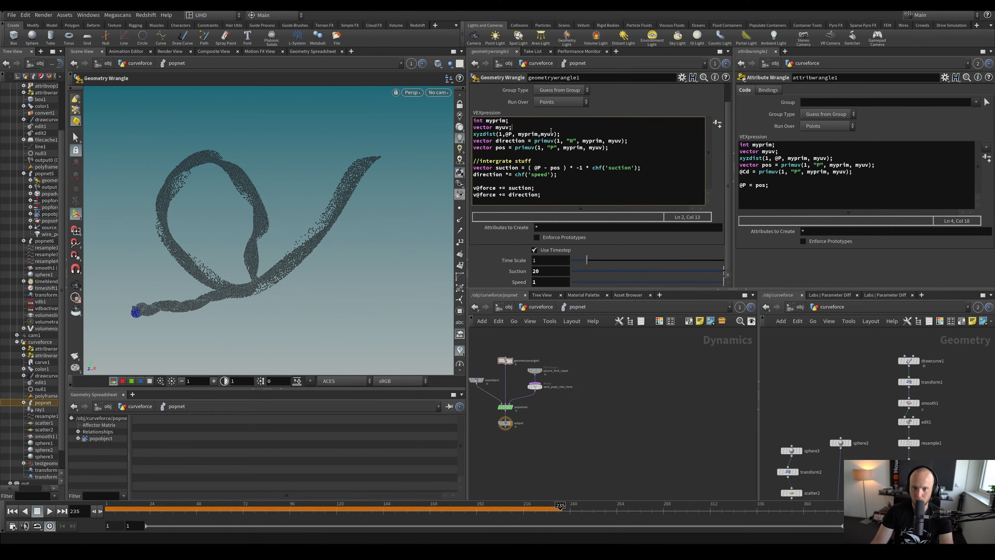
key("Return")
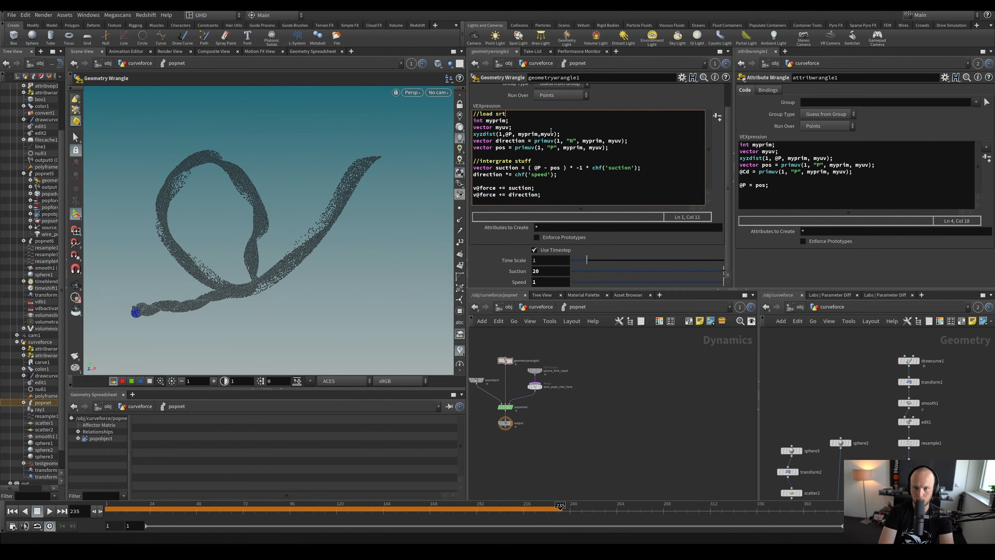
type("//load stuff")
key("ctrl+s")
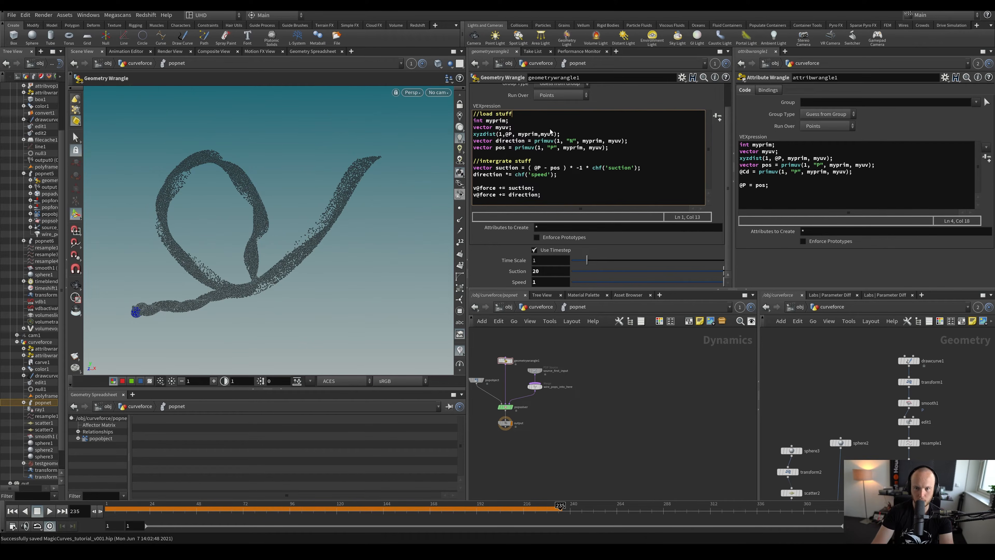
left_click(506, 183)
key("Return")
type("//ad")
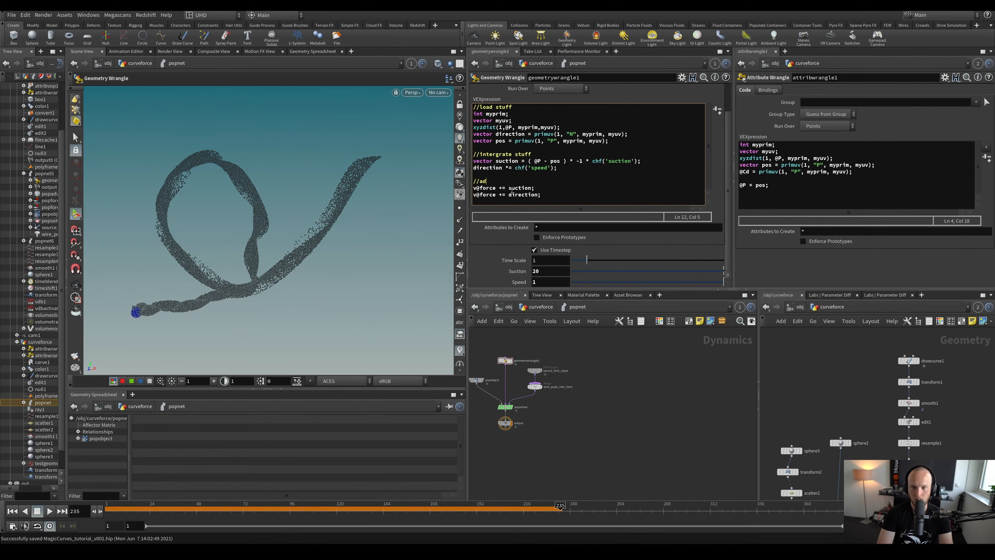
type("d to force")
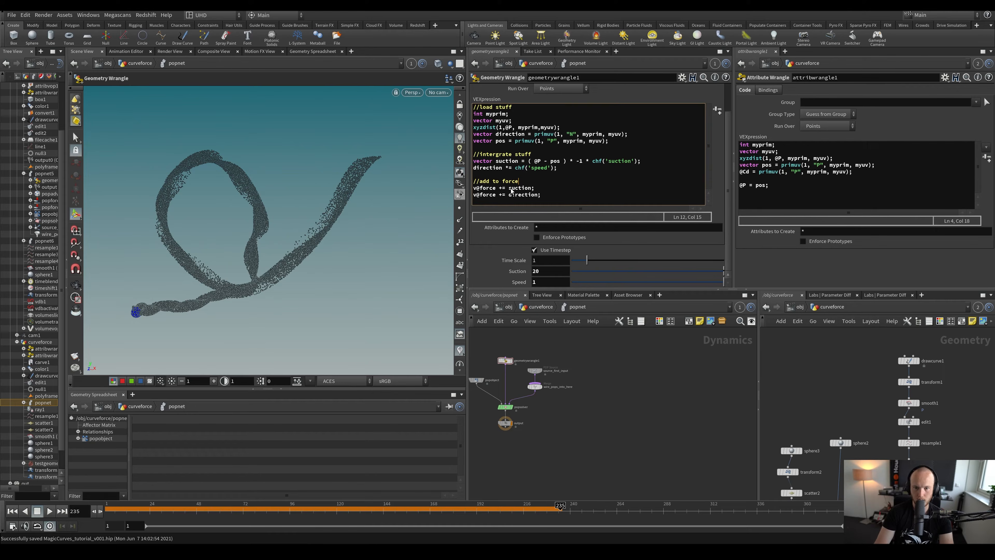
Merge the two force lines of geometrywrangle1 into "v@force += suction + direction;"
left_click_drag(506, 195, 462, 192)
type("v")
key("BackSpace")
key("BackSpace")
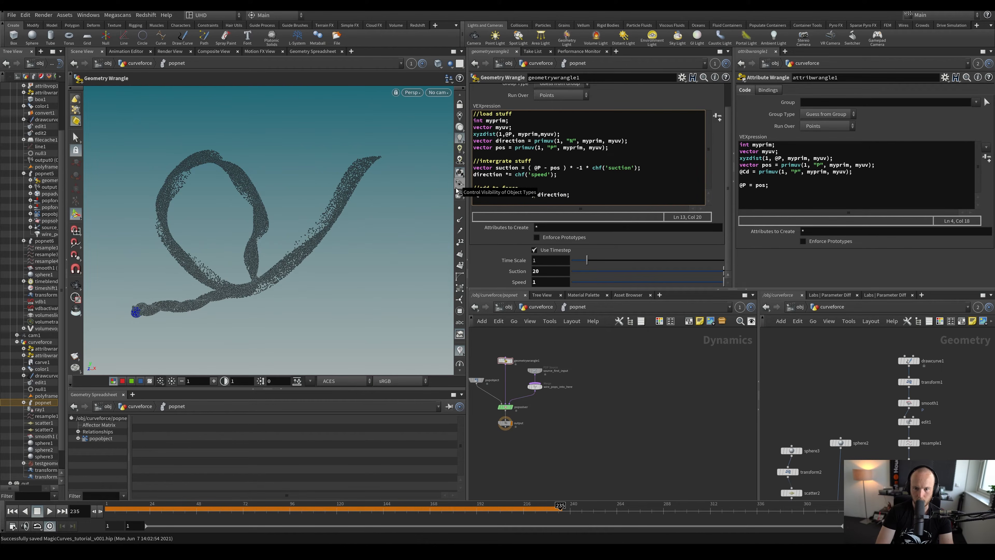
key("BackSpace")
type("+")
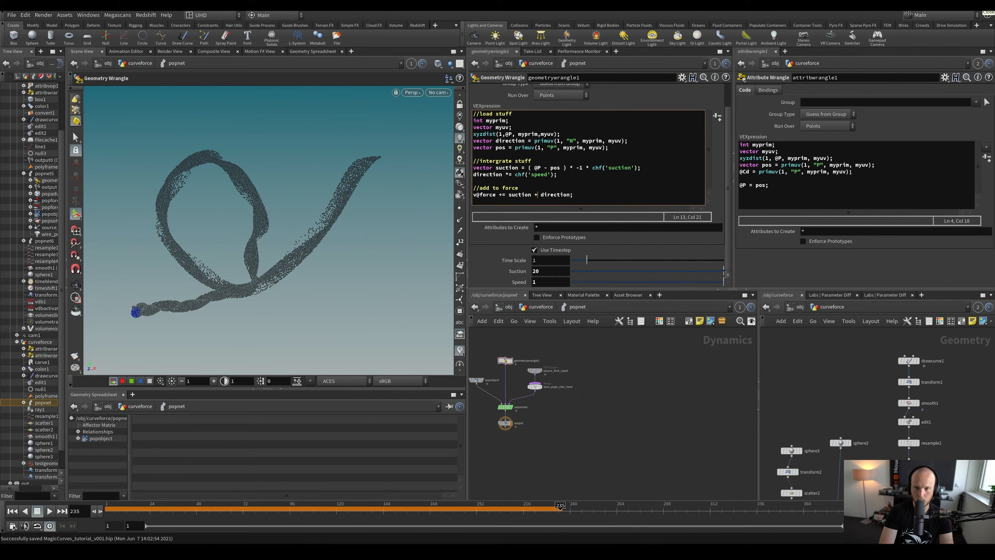
Play the simulation with the combined force, view the particle stream from another angle, and scrub back to frame 96
key("ctrl+Up")
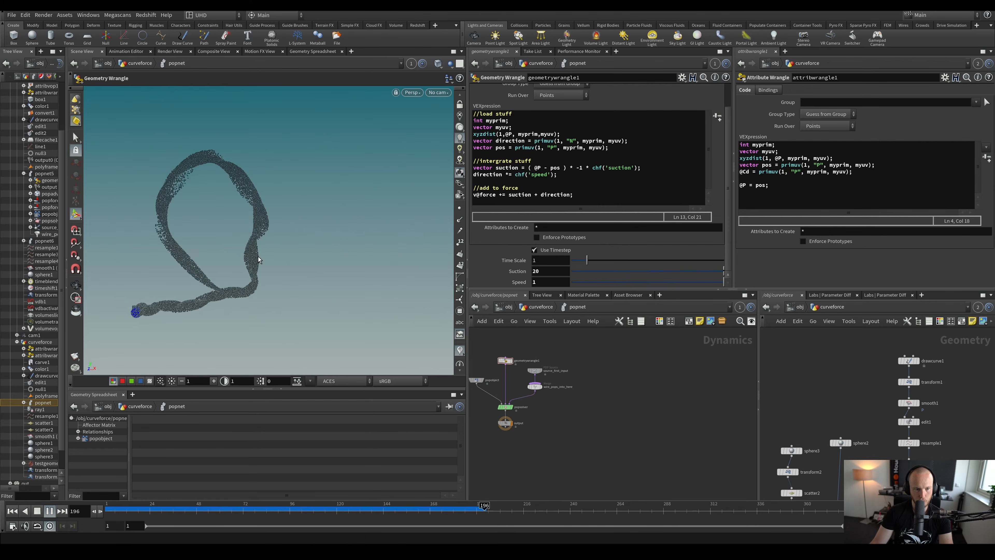
left_click_drag(271, 256, 248, 235, "alt")
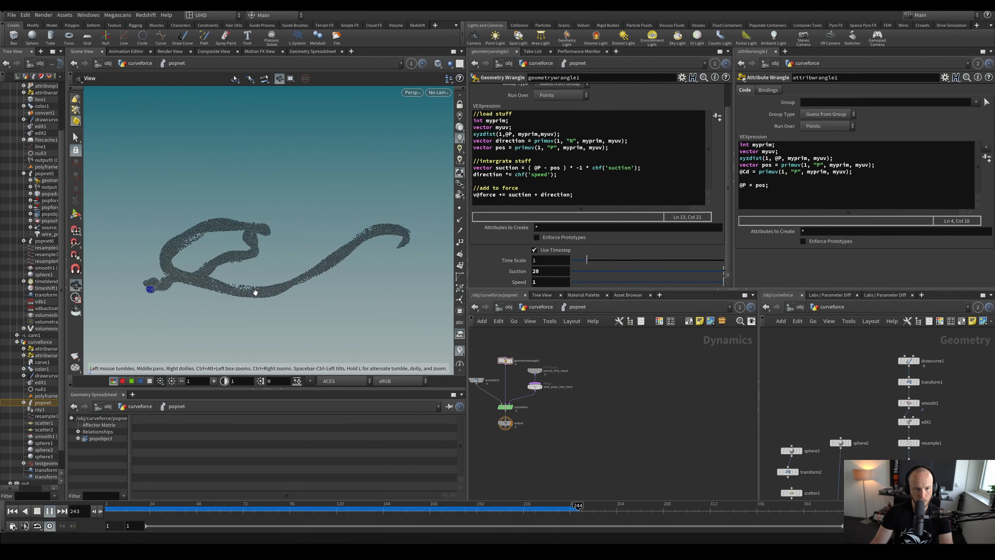
left_click(266, 506)
left_click(294, 506)
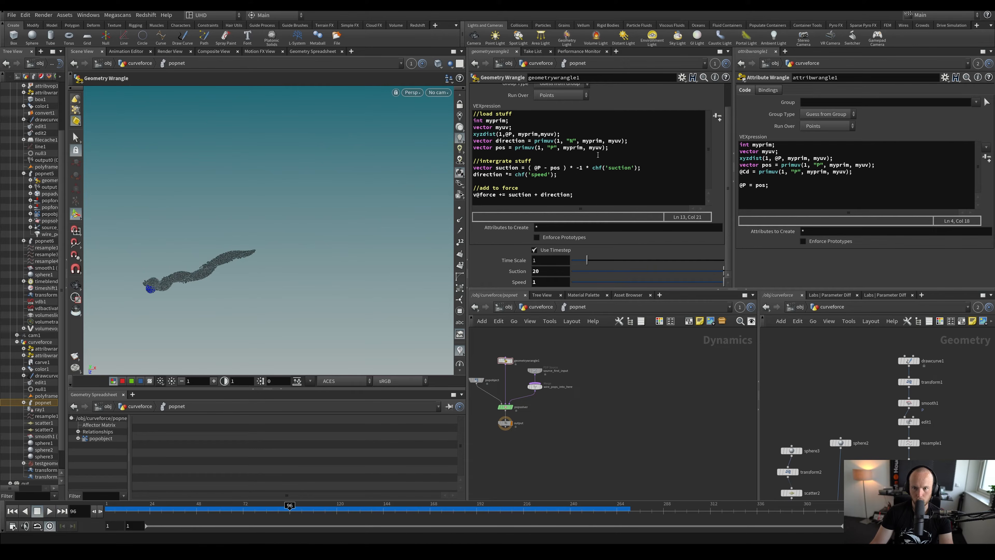
Change the first comment of the wrangle code to "//extract attributes" and save the scene
left_click_drag(479, 114, 513, 114)
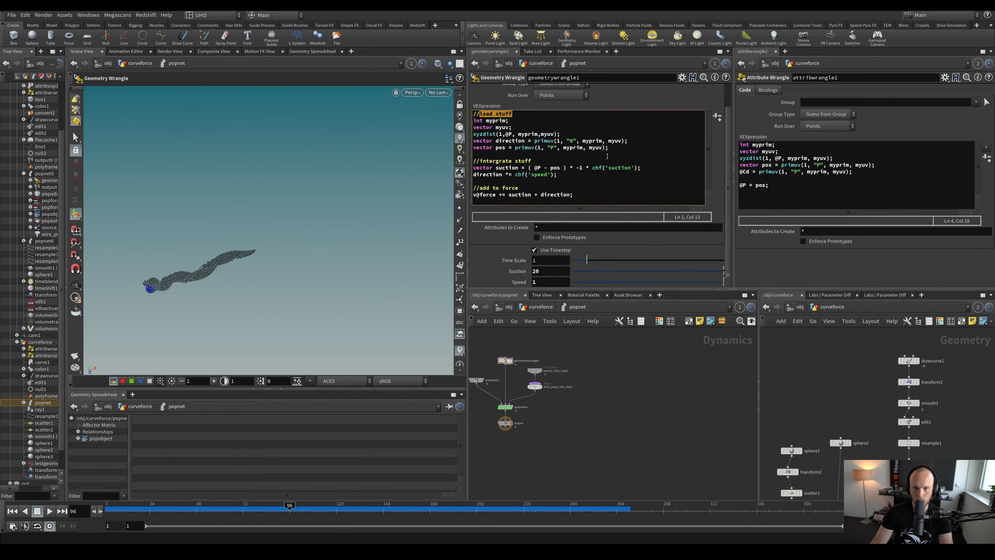
type("extract a")
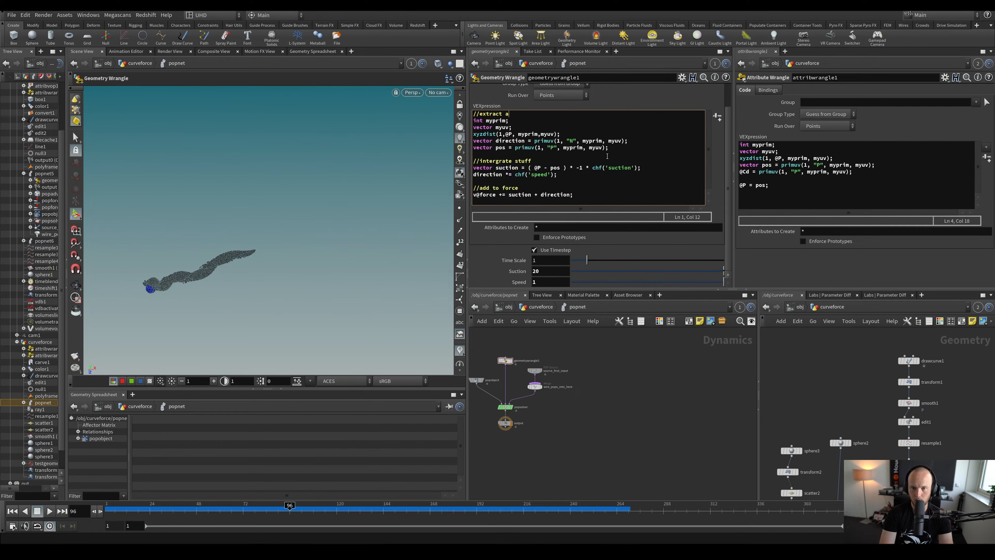
type("ttributes")
key("ctrl+s")
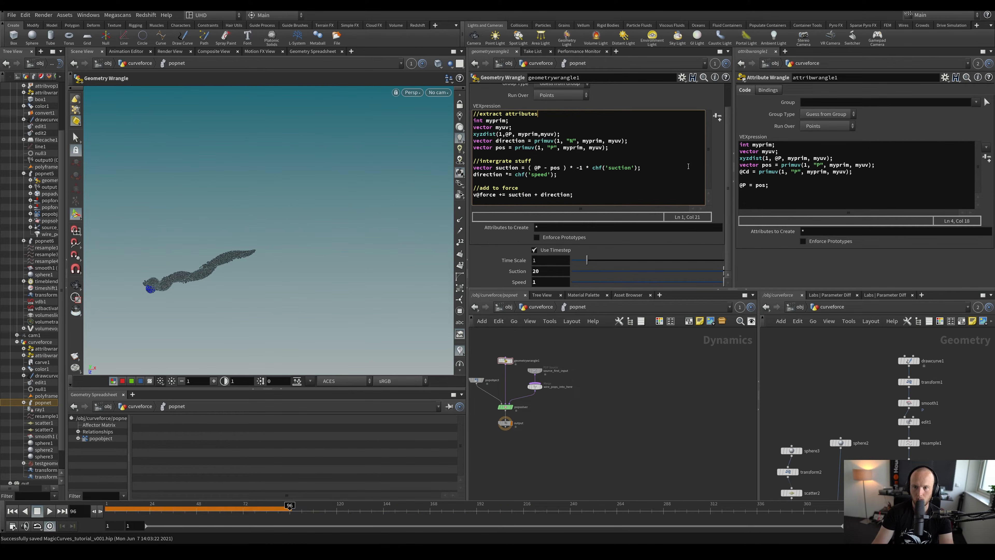
Duplicate the pos line and edit the copy to read the "curveu" attribute into a vector named curveu, saving the scene
left_click_drag(624, 154, 434, 149)
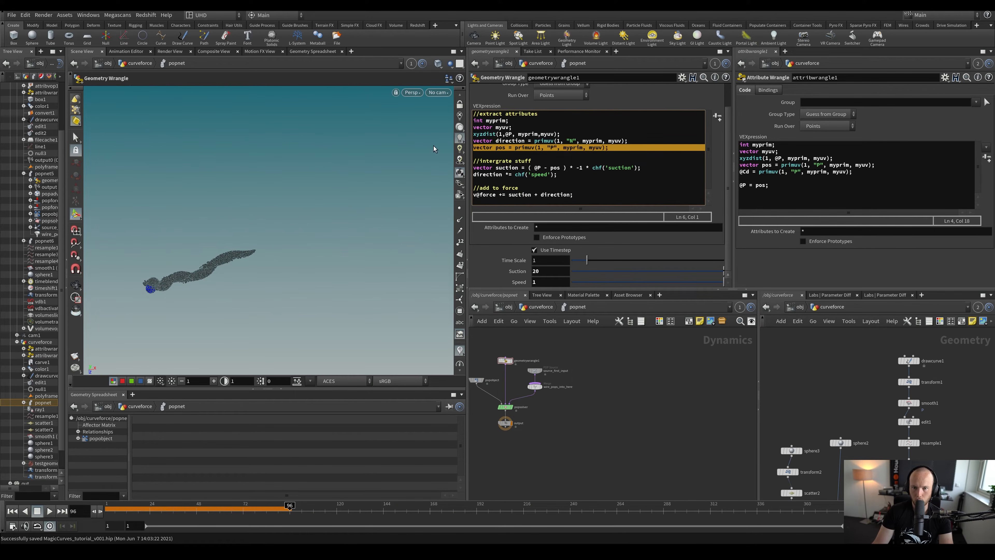
key("ctrl+c")
key("Down")
key("ctrl+v")
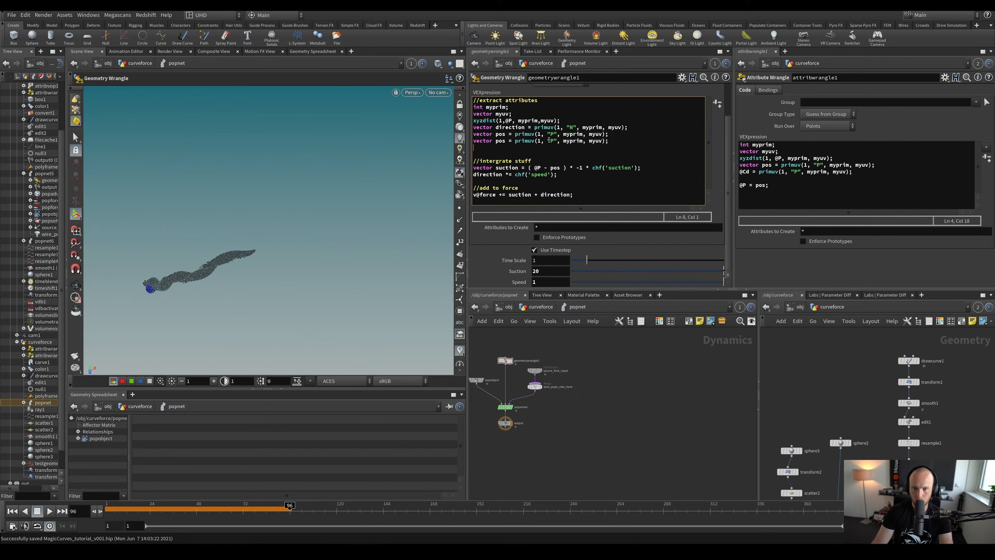
key("BackSpace")
key("BackSpace")
key("BackSpace")
type("curveu")
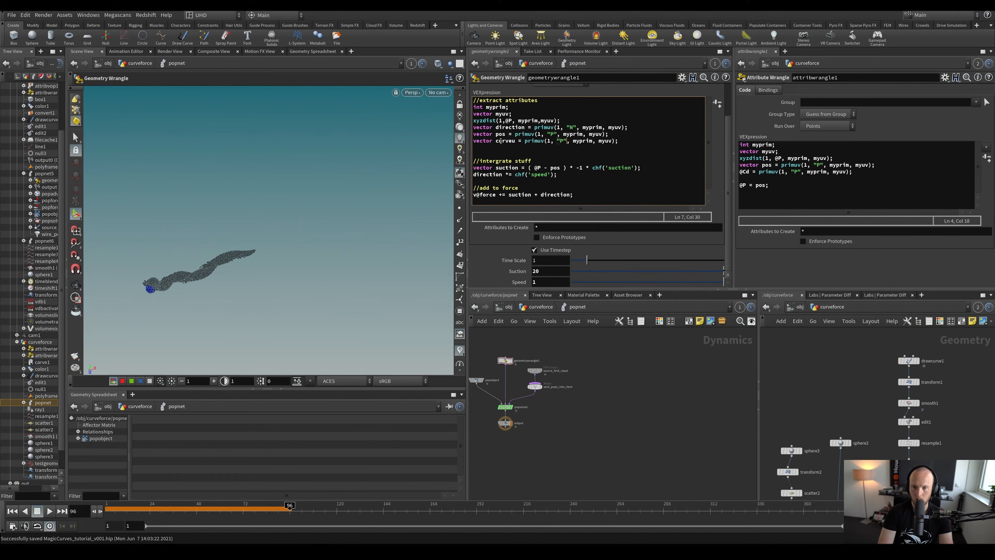
key("BackSpace")
type("curveu")
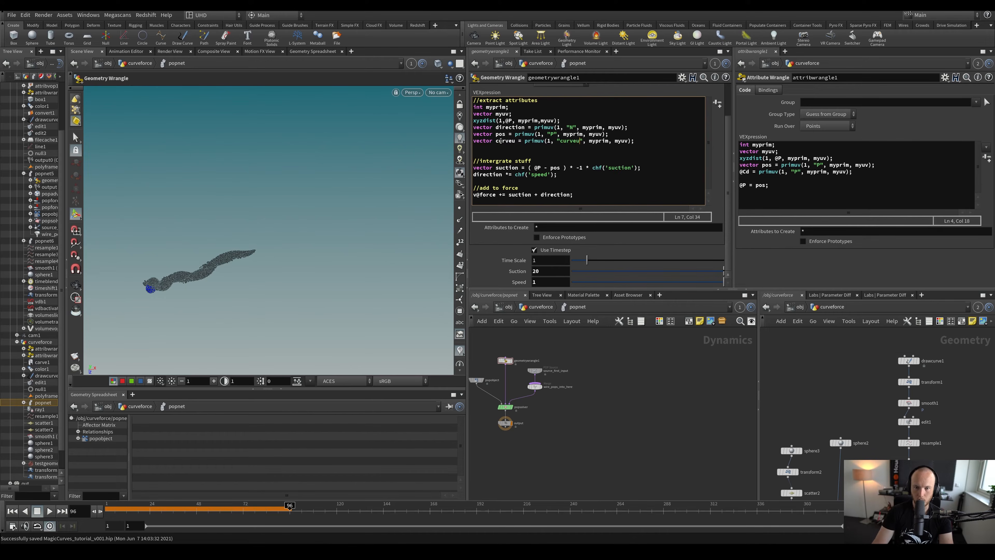
left_click_drag(286, 227, 265, 279, "alt")
key("ctrl+s")
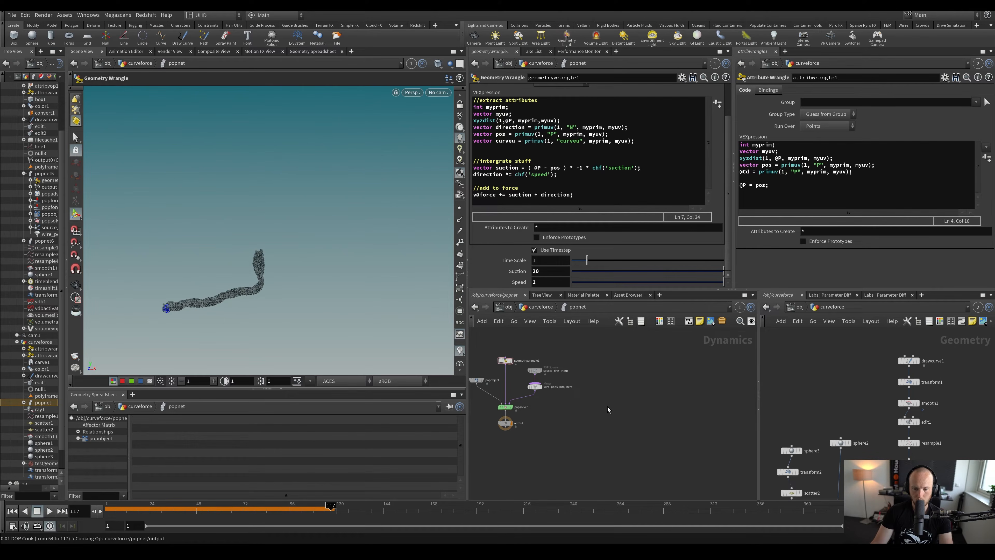
Go back to the curveforce level, rewind to frame 1, and add a Color node below polyframe1, connected to its output
key("u")
left_click_drag(156, 509, 70, 511)
scroll(661, 429, "up", 4)
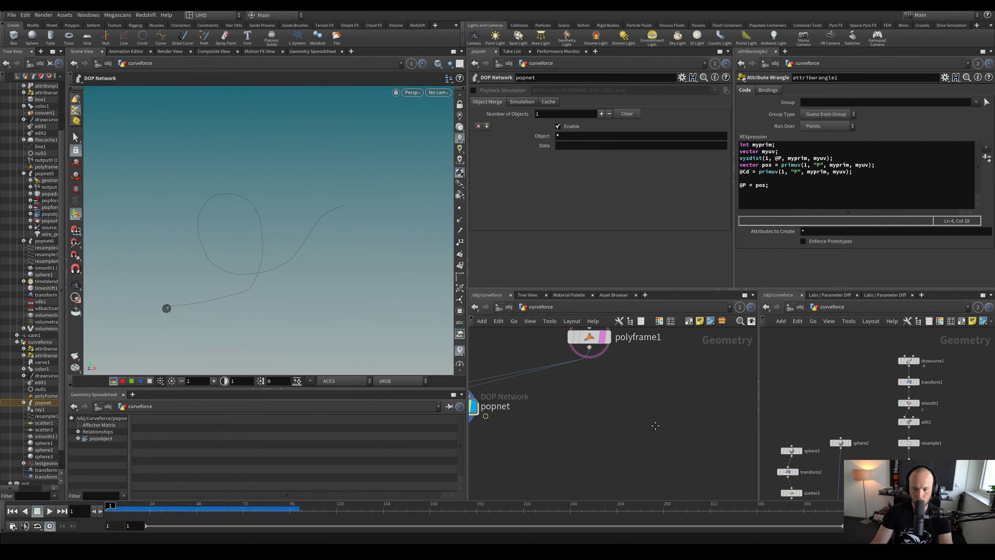
scroll(636, 429, "down", 3)
left_click(619, 359)
key("Tab")
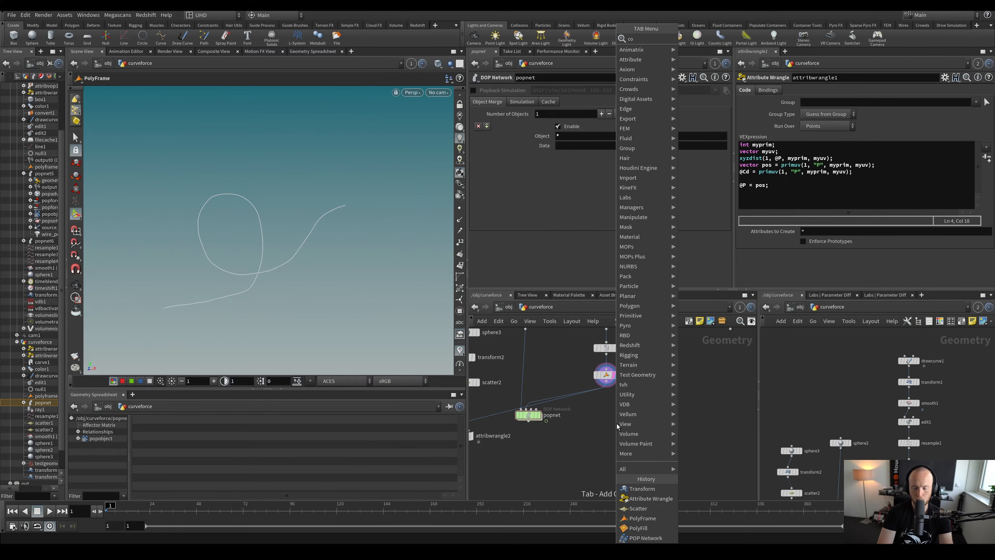
type("color")
key("Return")
scroll(616, 423, "up", 2)
left_click(617, 424)
left_click_drag(601, 369, 592, 411)
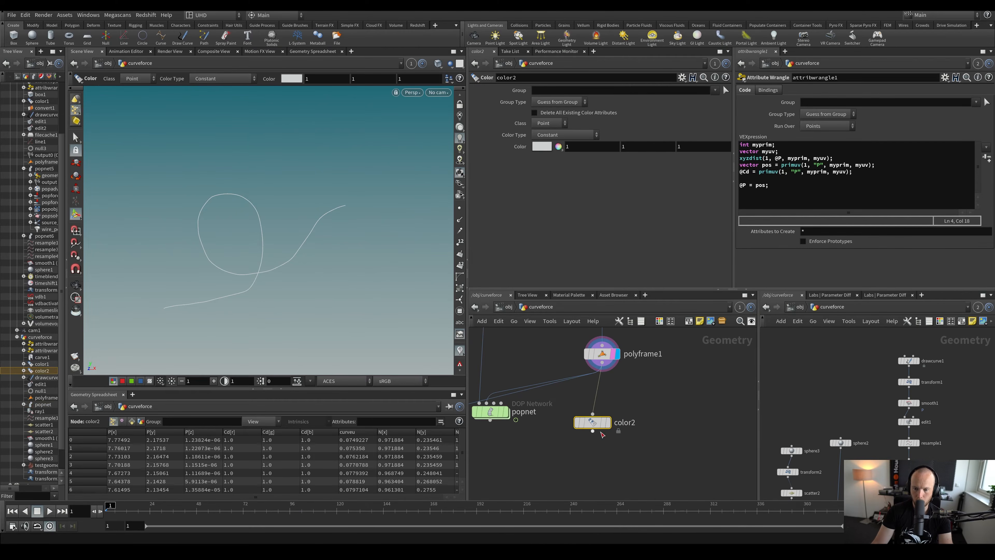
Display color2 and set its Color Type to Ramp from Attribute, using the attribute curveu
left_click(607, 422)
left_click(550, 135)
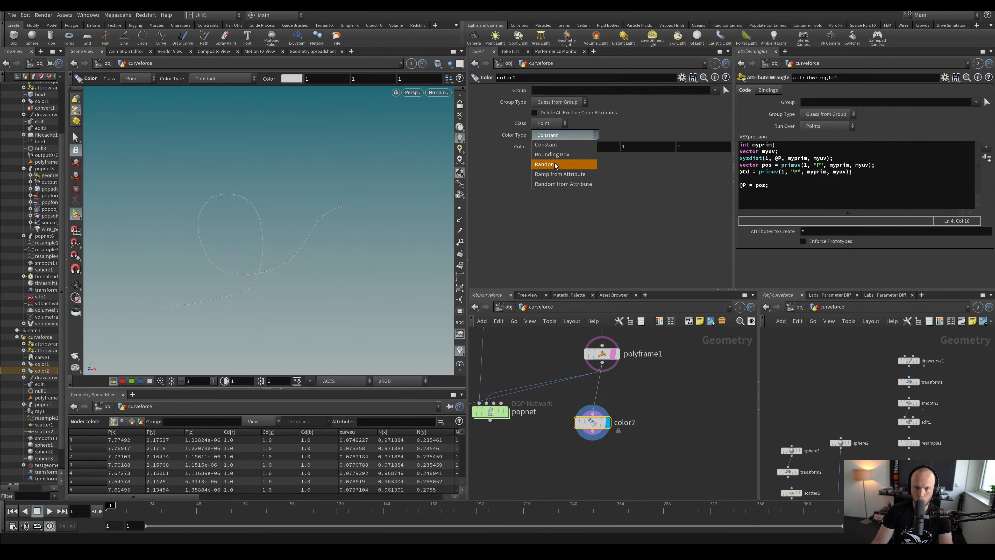
left_click(558, 168)
left_click(568, 146)
type("curveu")
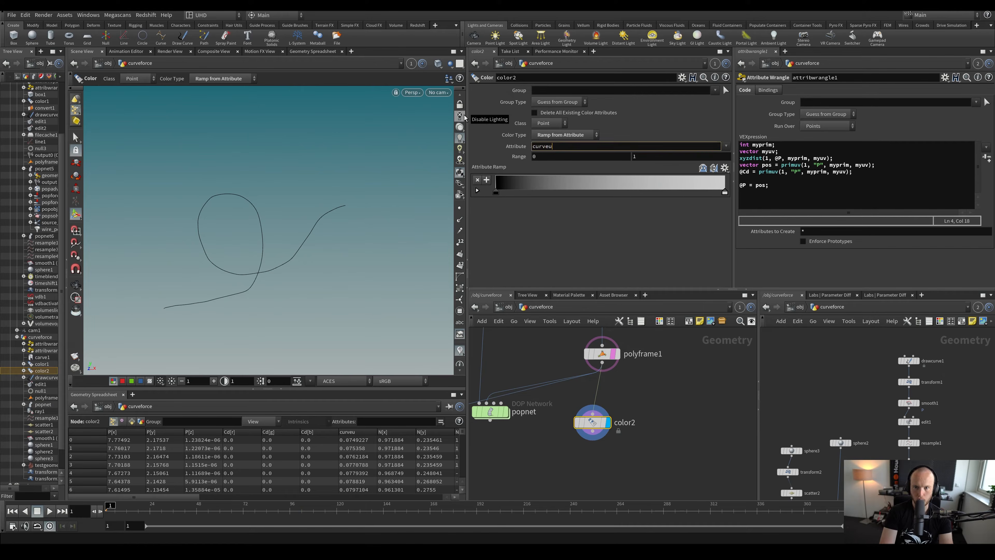
key("Return")
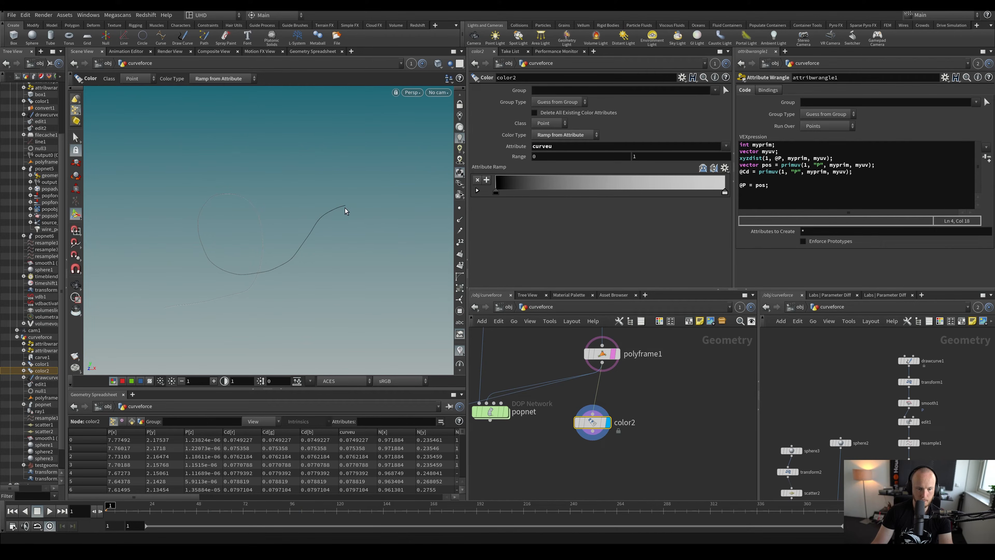
Inside the popnet, add the comment "//do additional crap" below the curveu line of the geometry wrangle and save the scene
scroll(556, 392, "down", 2)
left_click(571, 395)
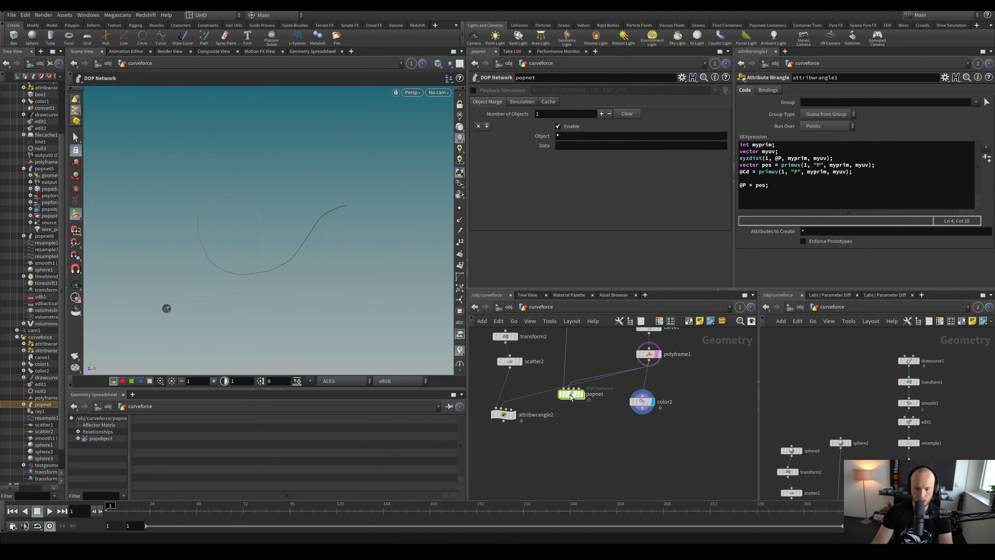
double_click(570, 394)
key("ctrl+s")
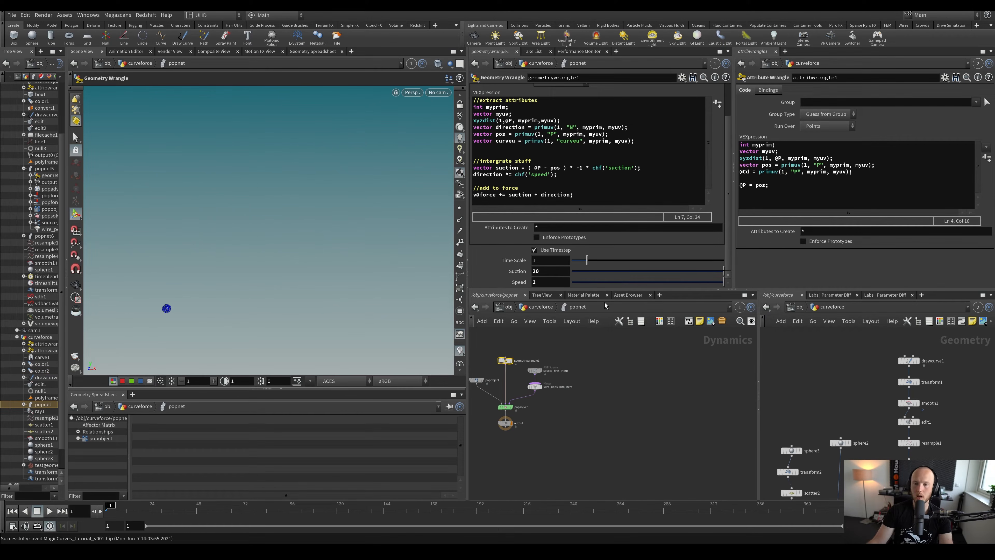
left_click(635, 142)
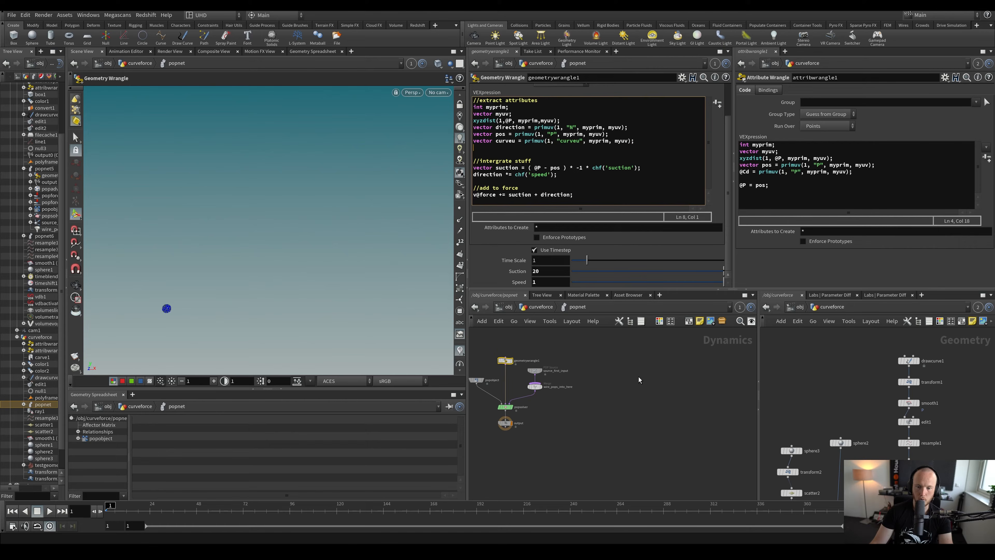
left_click(648, 147)
key("Return")
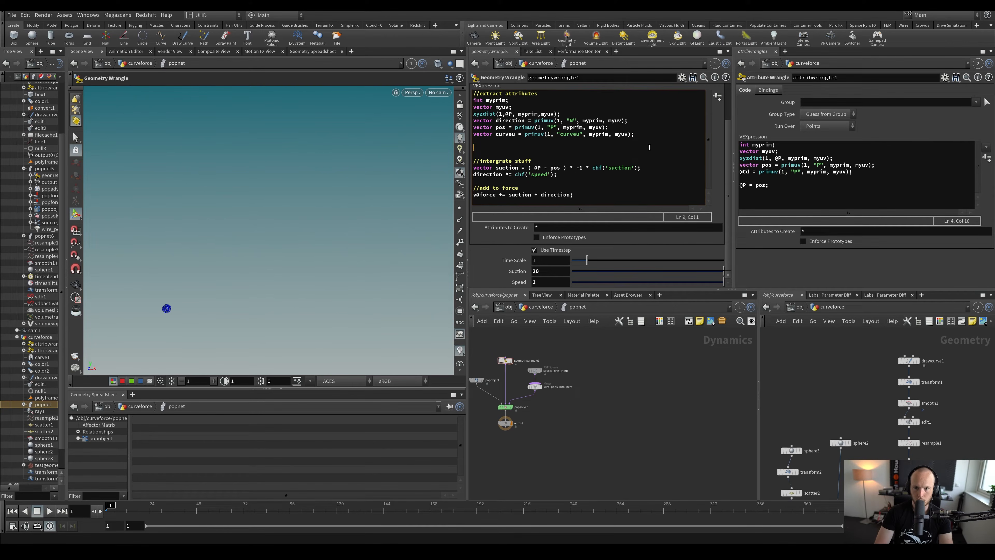
type("//do a")
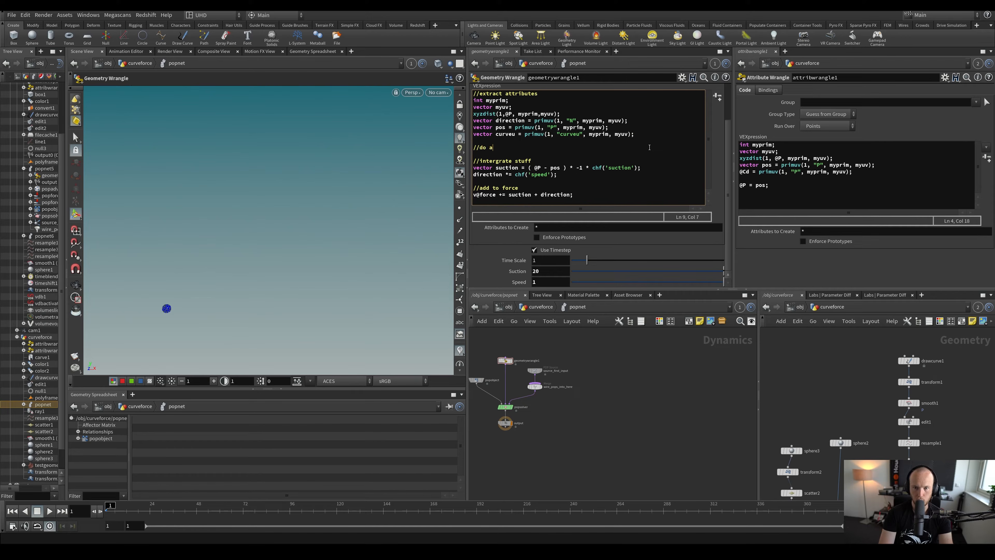
type("dditional crap")
key("Return")
key("ctrl+s")
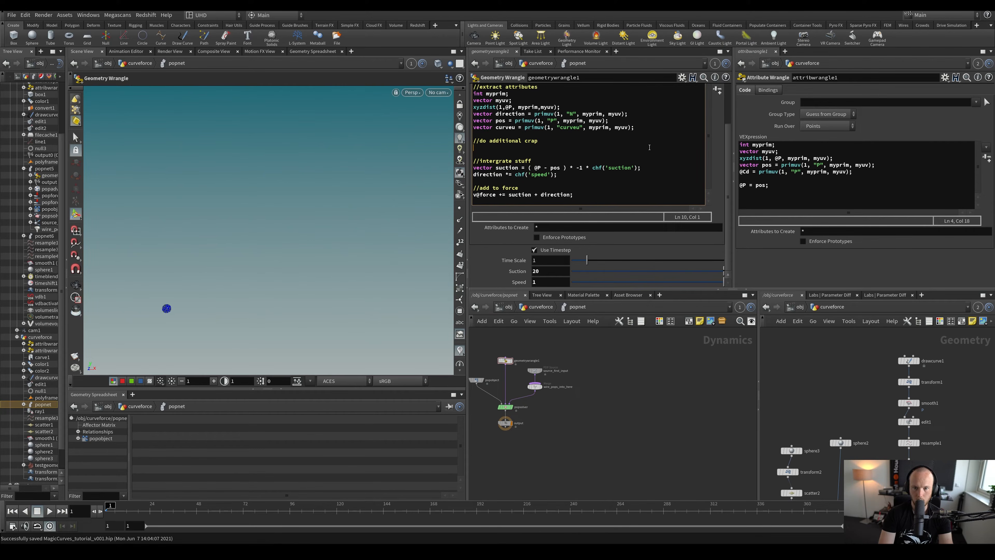
type("if (curve")
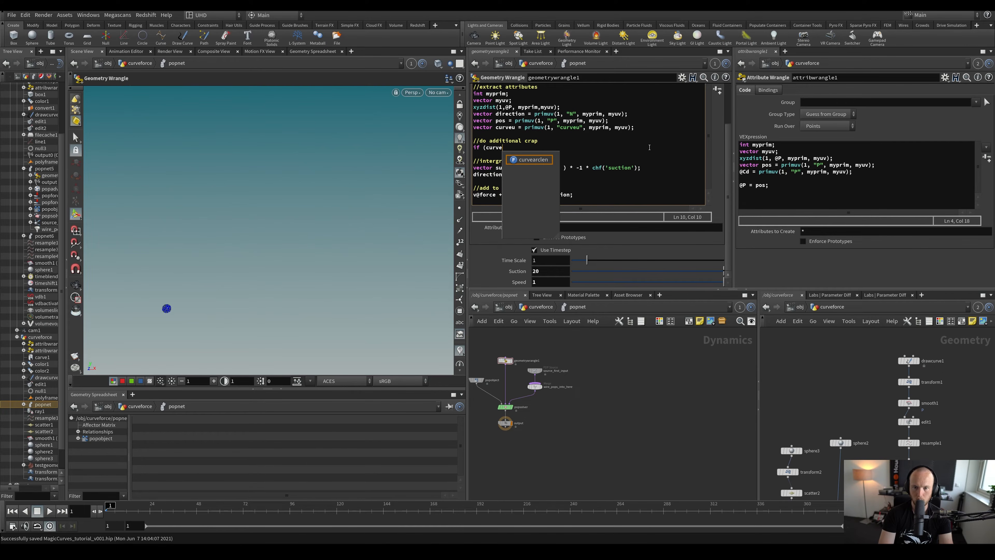
type("u <.1")
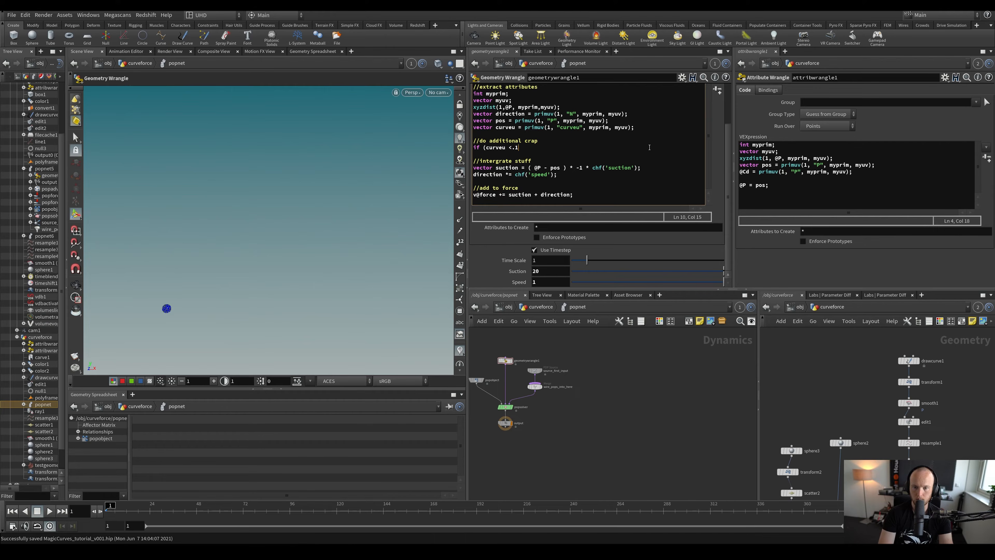
type(") removepoint(0,@ptyn")
key("BackSpace")
key("BackSpace")
type("nu")
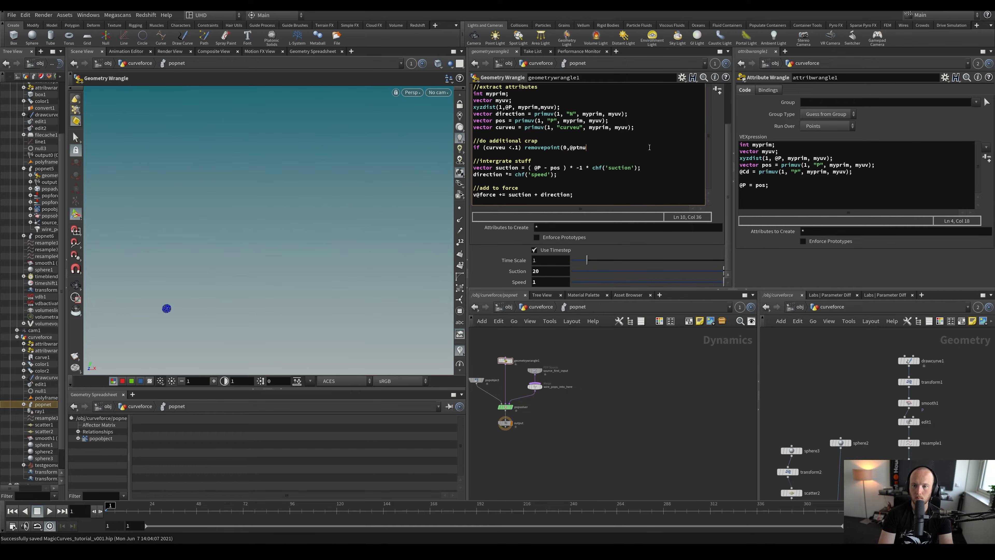
type("m);")
Play the simulation to about frame 284, examine the particle stream's end along the curve, and save the scene
key("Up")
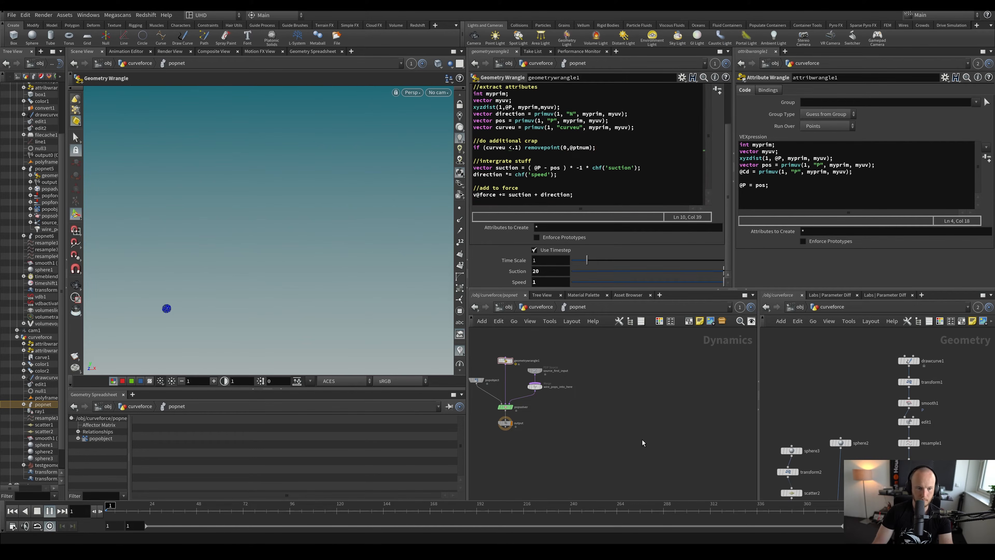
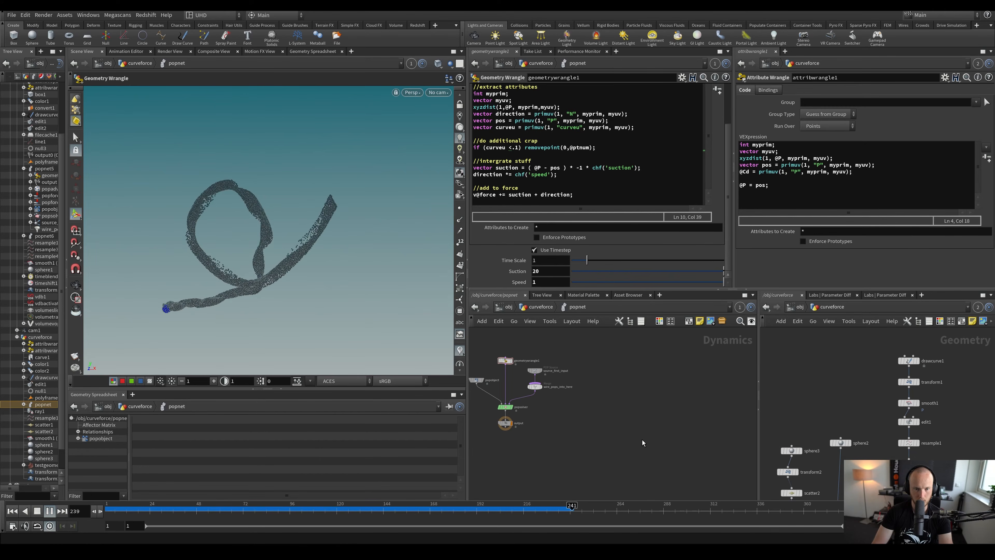
key("Up")
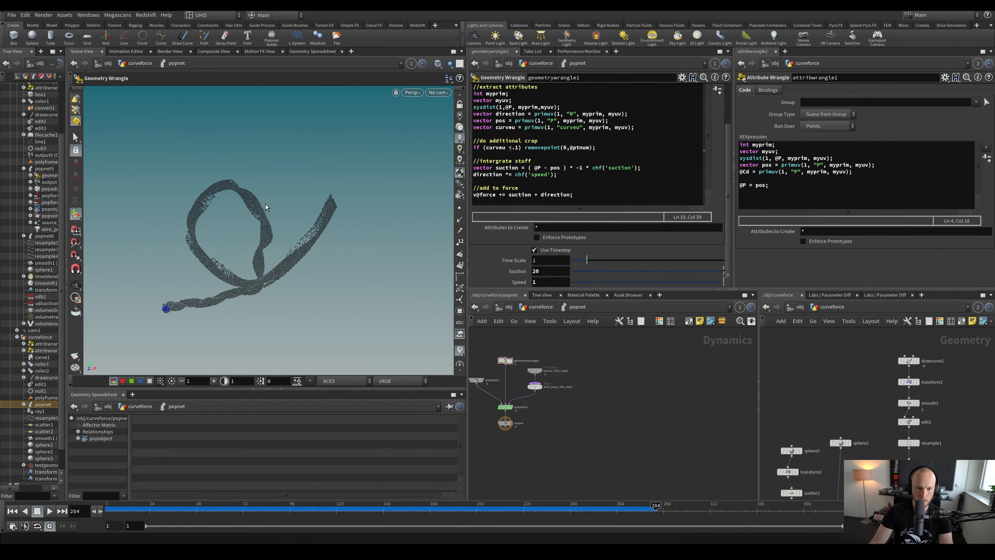
key("Escape")
left_click_drag(265, 204, 285, 280)
right_click_drag(285, 281, 290, 259)
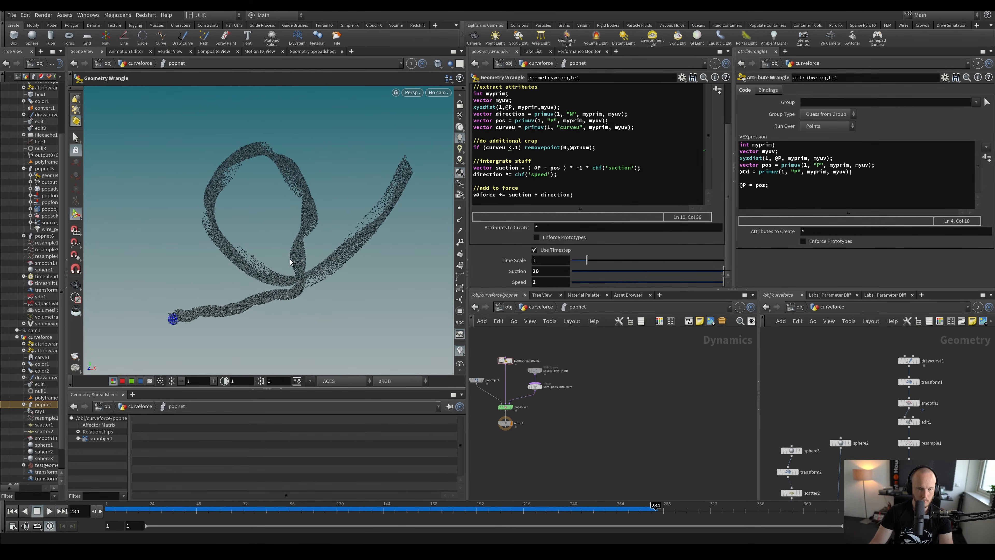
key("ctrl+s")
left_click_drag(342, 302, 343, 257, "alt")
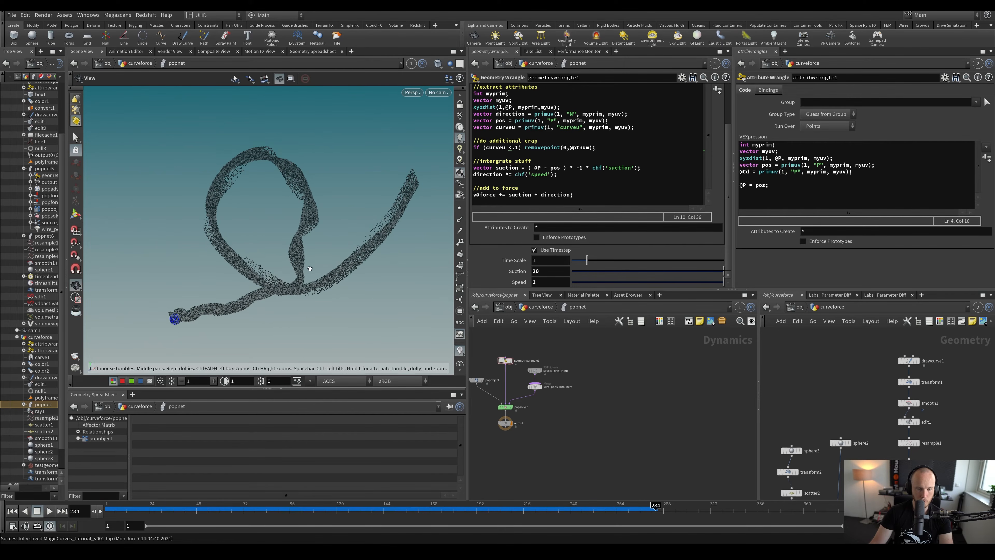
key("ctrl+s")
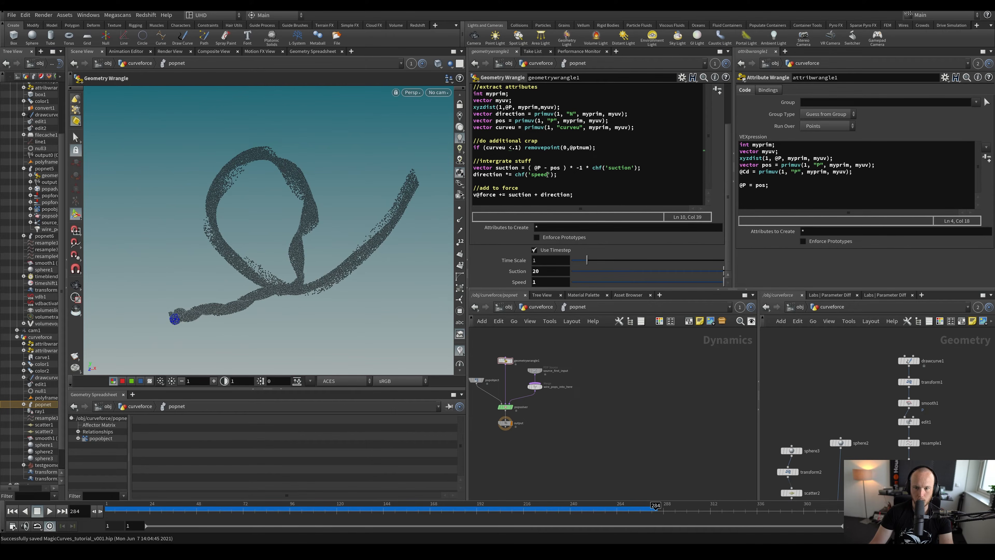
Below the vector suction line, add "suction *= chramp("suctionramp", curveu);" to the wrangle code
left_click(645, 162)
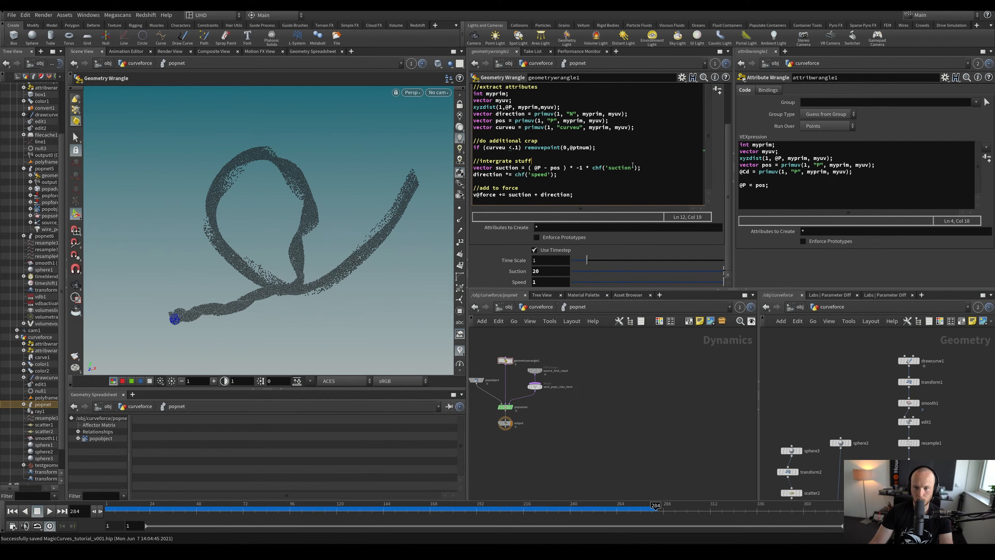
key("Return")
type("suct")
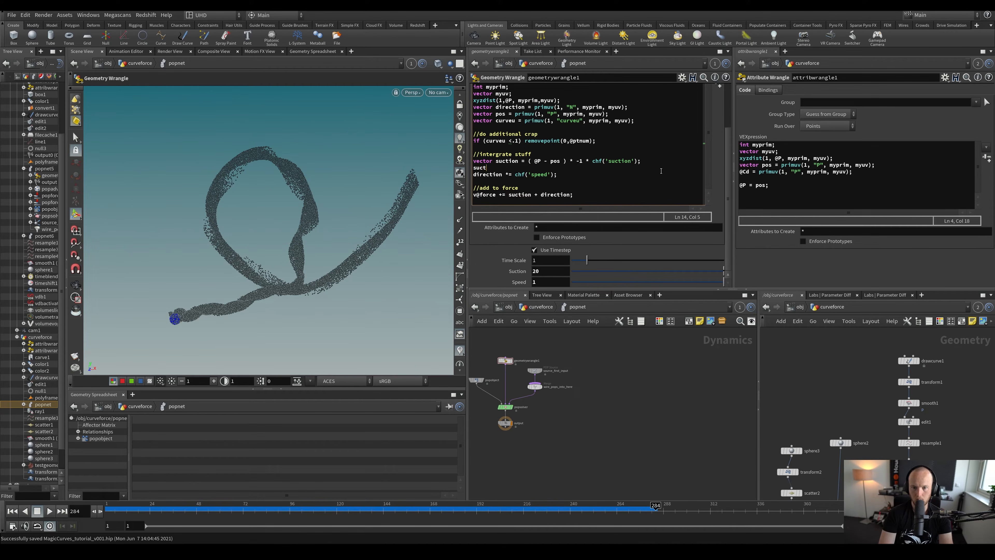
type("ion *= ")
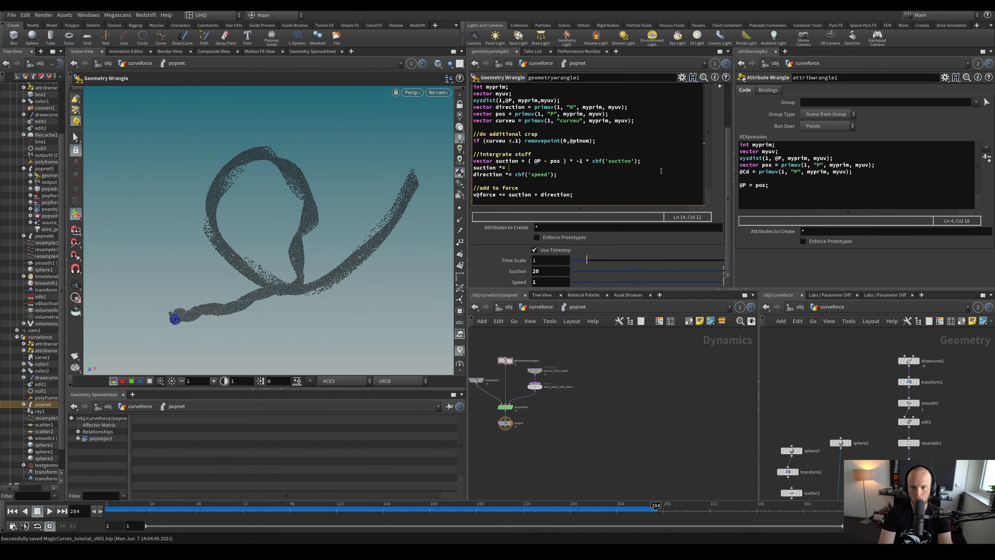
type("chramp(")
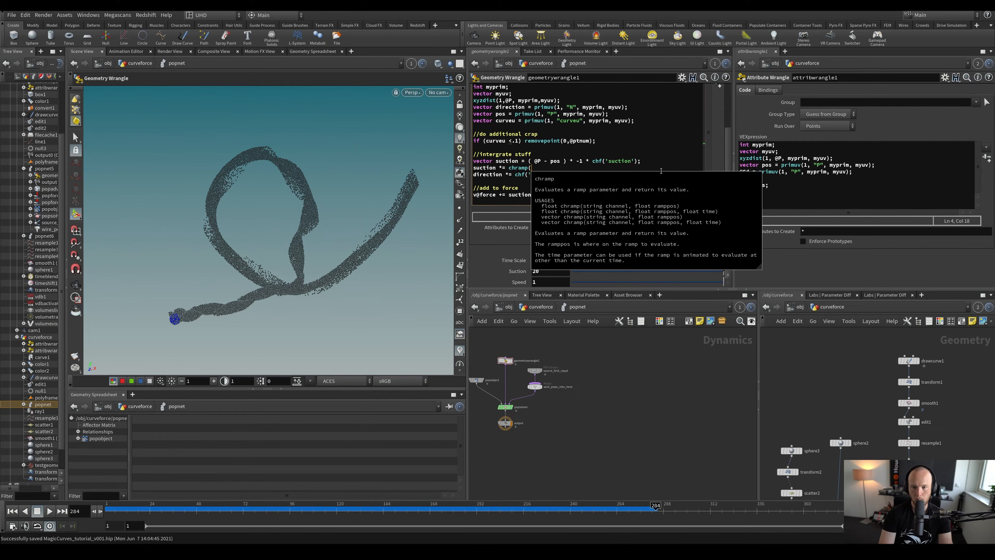
type("\"")
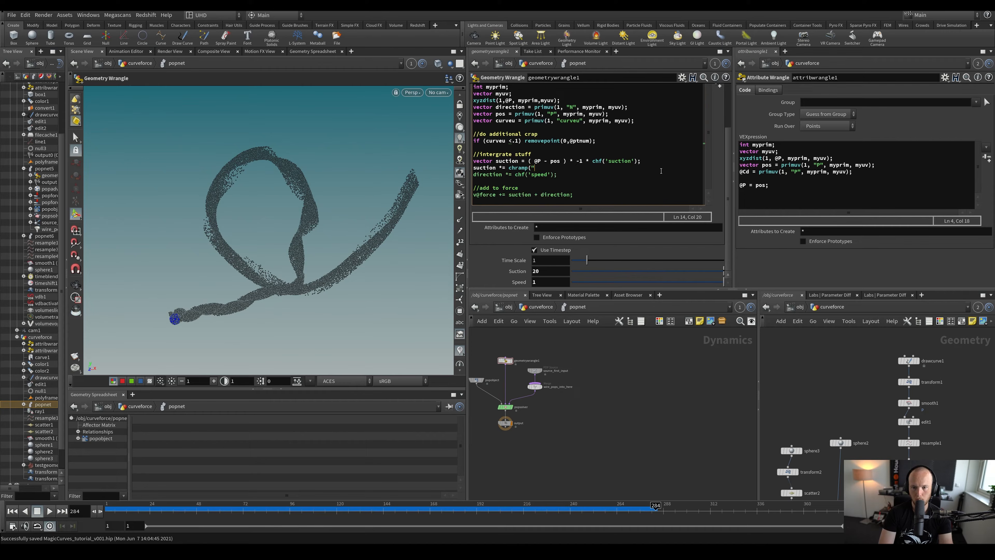
type("suctionram")
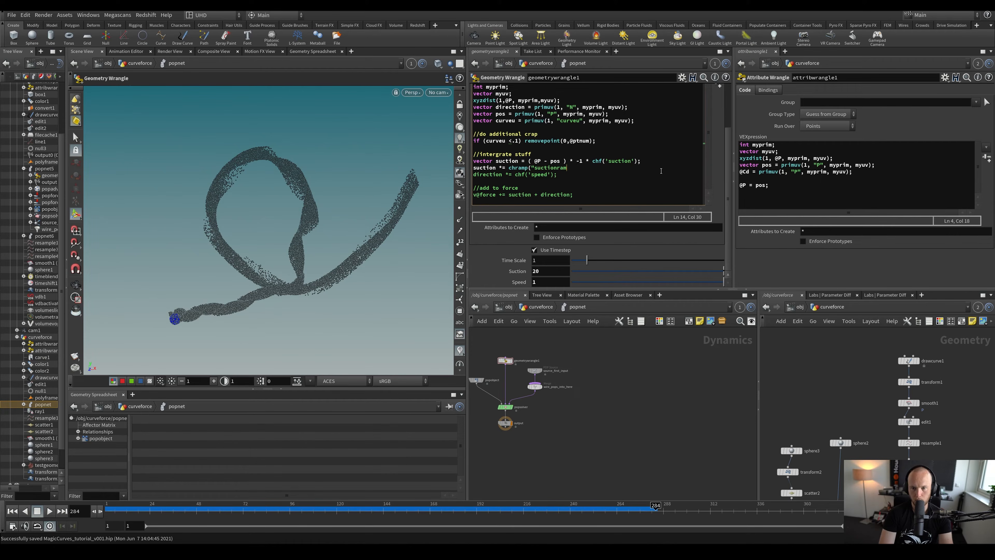
type("p\", cur")
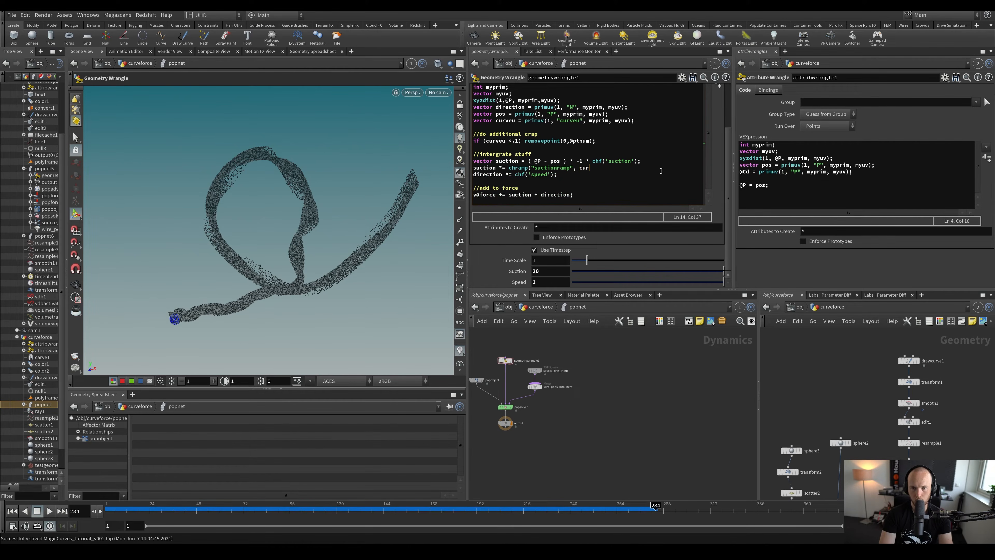
type("veu);")
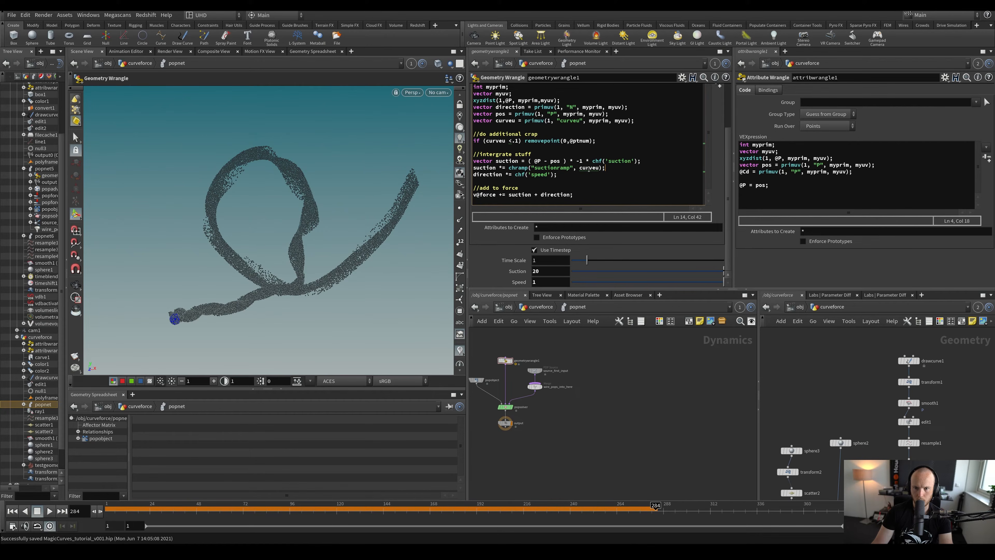
Change the curveu variable's type from vector to float and generate the Suctionramp parameter from the wrangle code
mouse_move(589, 169)
double_click(489, 121)
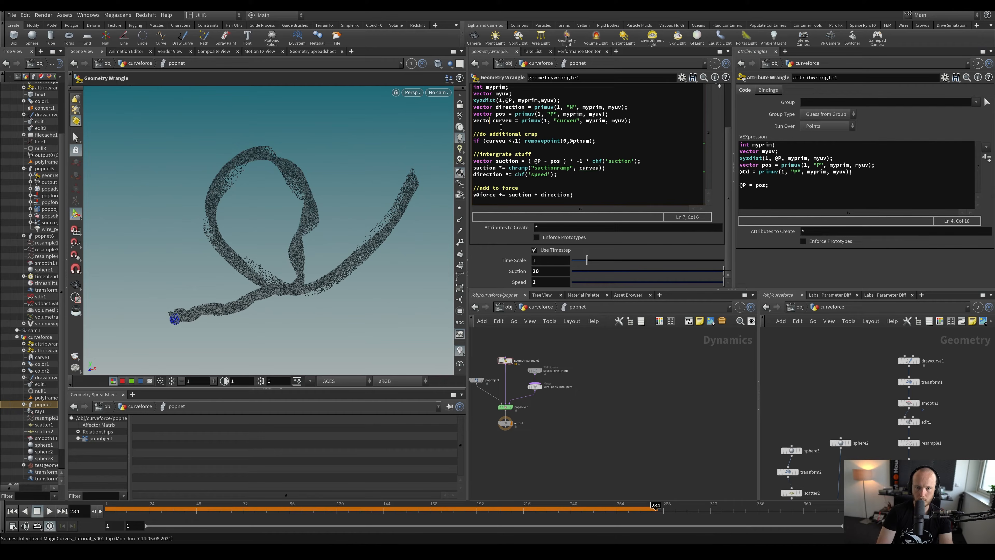
type("float")
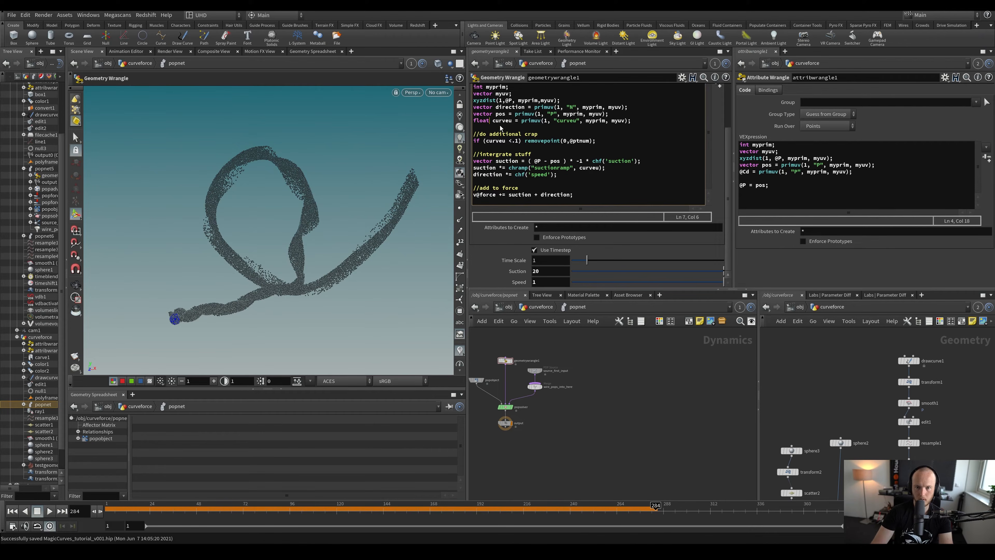
scroll(714, 126, "up", 2)
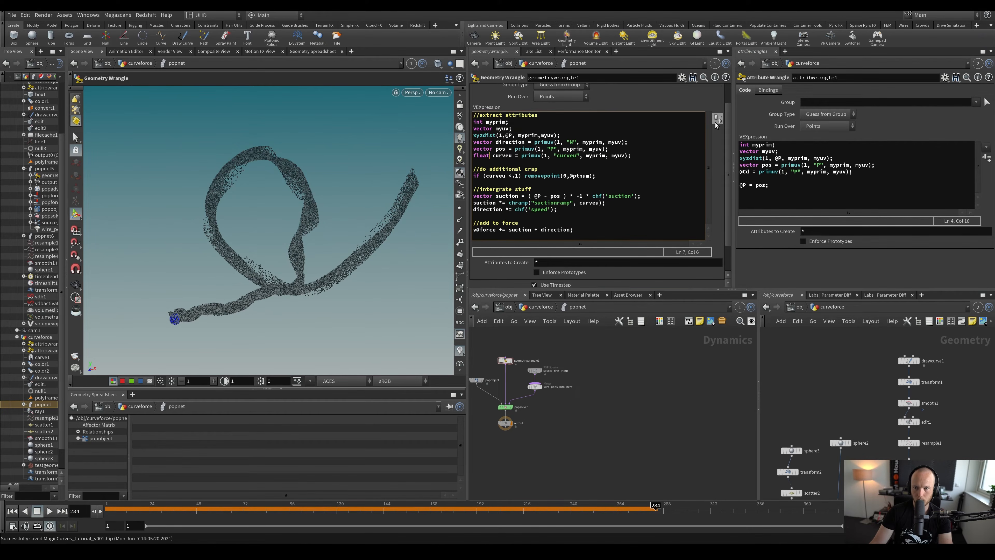
left_click(717, 118)
scroll(726, 137, "down", 8)
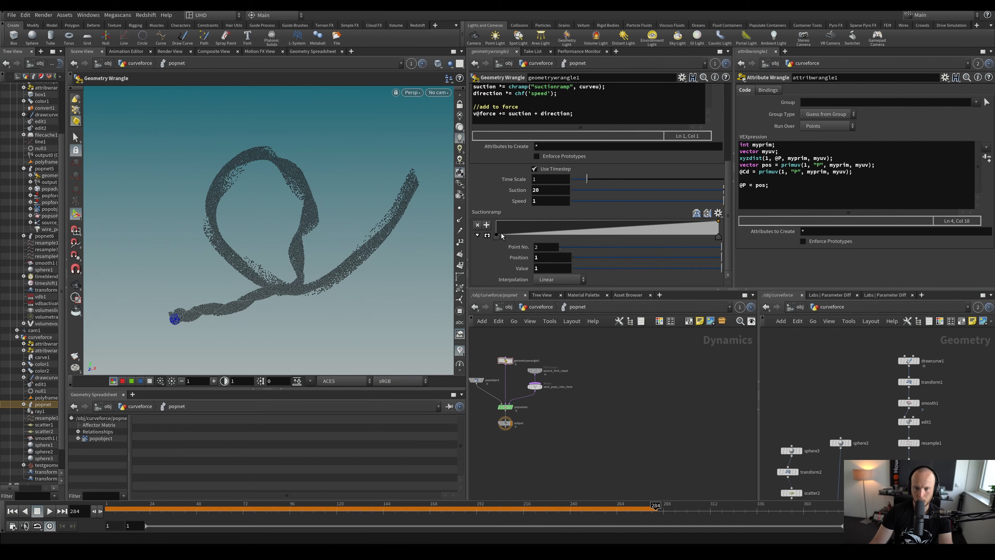
Raise the Suctionramp's start value to about 0.38, lower its end point, and add alternating high and low points along the ramp
left_click_drag(497, 235, 496, 230)
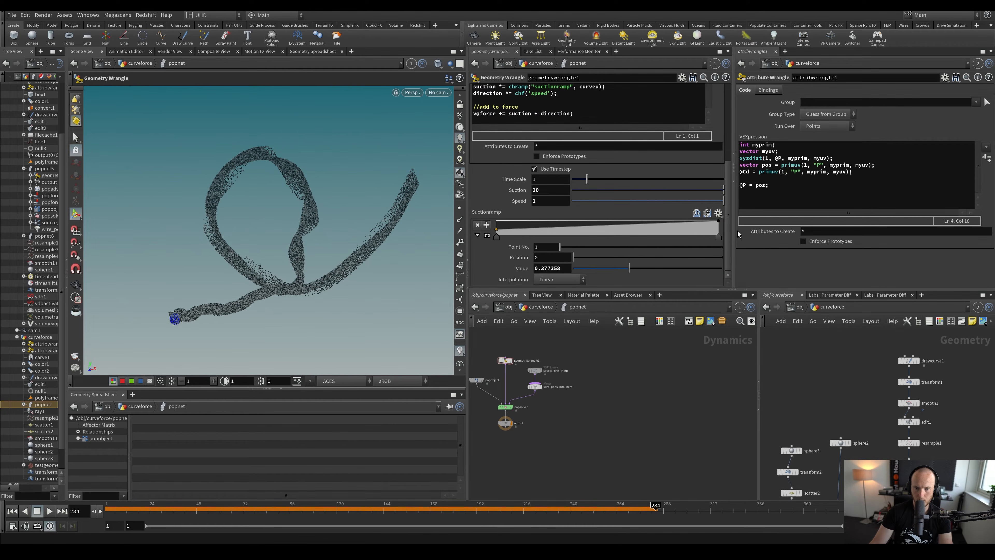
left_click_drag(719, 221, 720, 228)
left_click_drag(529, 228, 601, 225)
left_click(560, 225)
left_click_drag(634, 226, 704, 231)
Replay the simulation from the start, examine the stream's varying thickness from several angles, scrub back to frame 84, and save the scene
key("ctrl+Up")
key("Up")
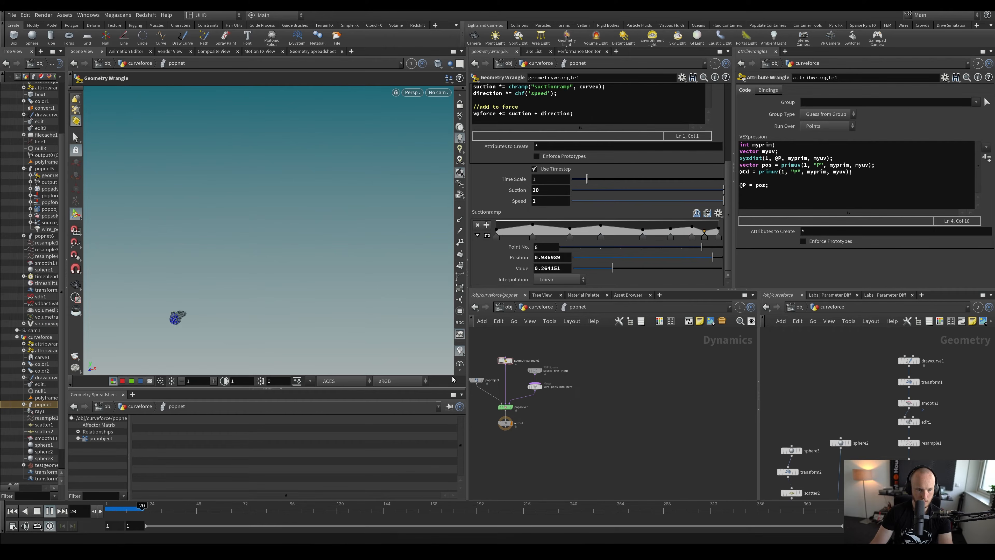
left_click_drag(144, 318, 272, 286, "alt")
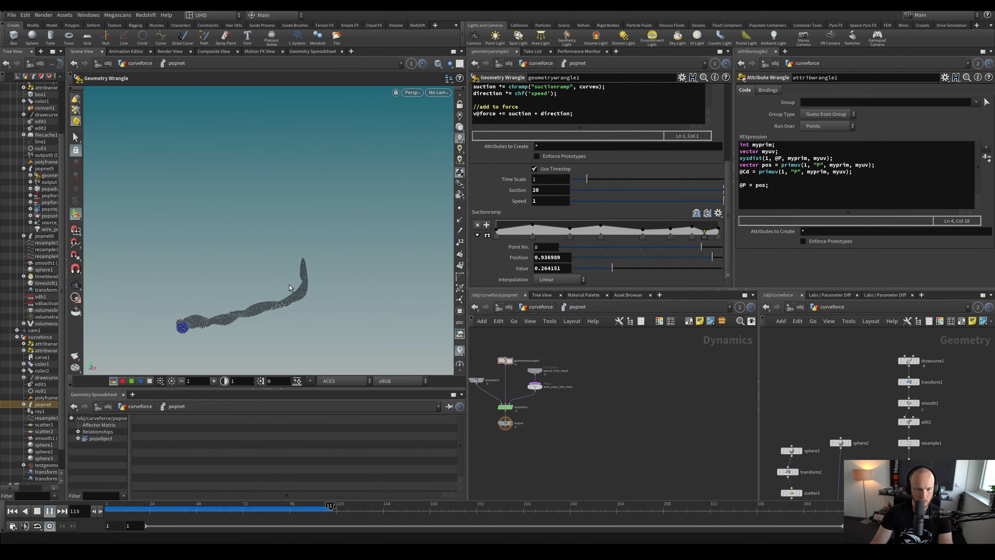
mouse_move(293, 239)
left_mouse_down("alt")
mouse_move(286, 244)
mouse_move(295, 241)
left_mouse_up("alt")
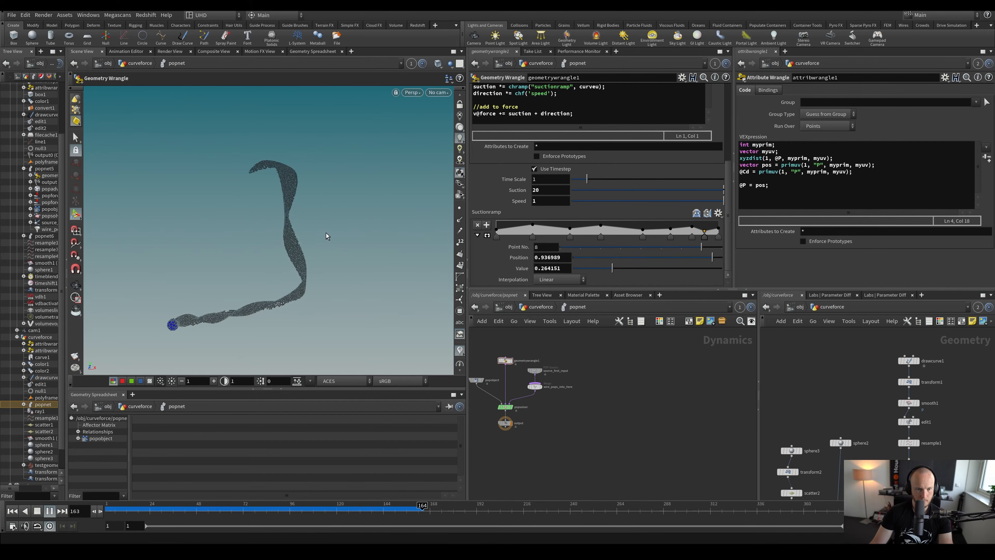
left_click_drag(290, 205, 273, 228, "alt")
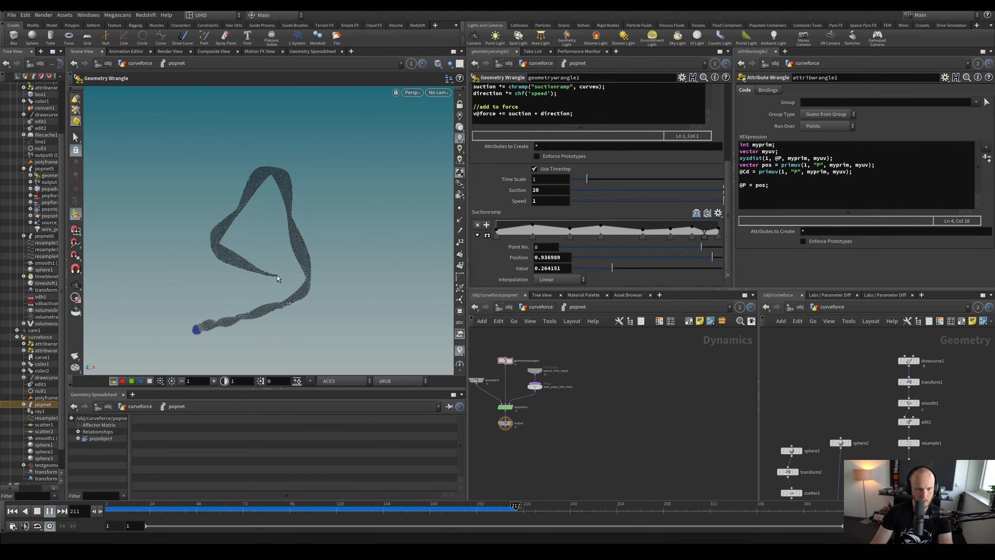
left_click_drag(276, 275, 346, 263, "alt")
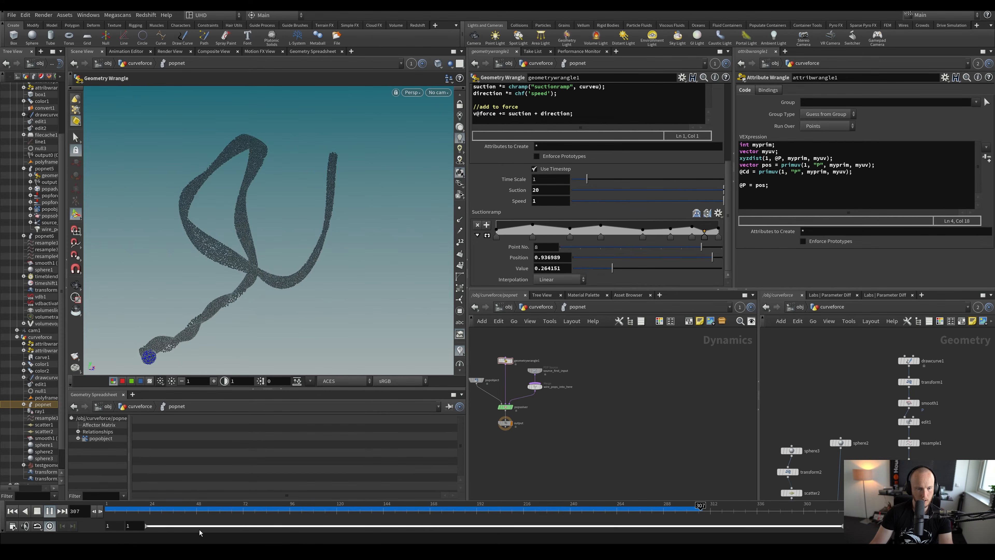
left_click_drag(125, 509, 269, 509)
key("ctrl+s")
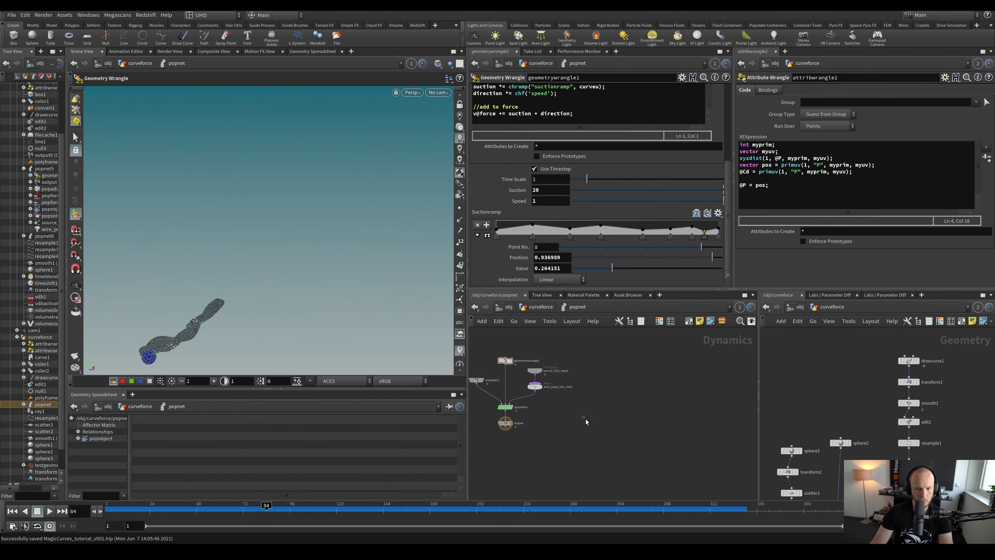
Return to the curveforce level and move the popnet node lower in the network, below color2
key("u")
scroll(588, 411, "up", 3)
mouse_move(610, 423)
left_mouse_down()
mouse_move(618, 439)
mouse_move(610, 426)
left_mouse_up()
scroll(557, 421, "down", 4)
left_click_drag(517, 417, 521, 461)
scroll(558, 447, "up", 2)
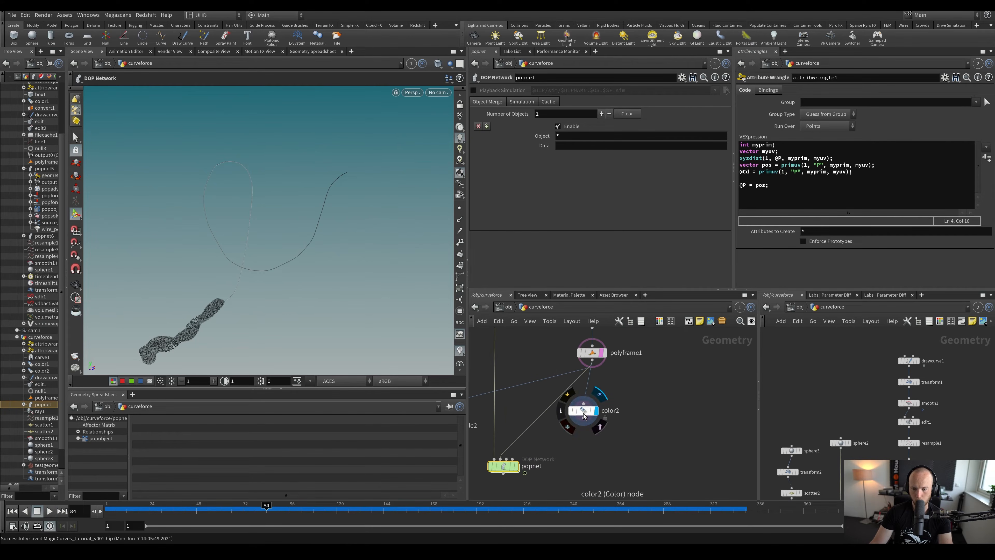
Insert color2 between polyframe1 and popnet, display it, and add a pure red point to its attribute ramp
left_click_drag(582, 414, 560, 414)
left_click(545, 410)
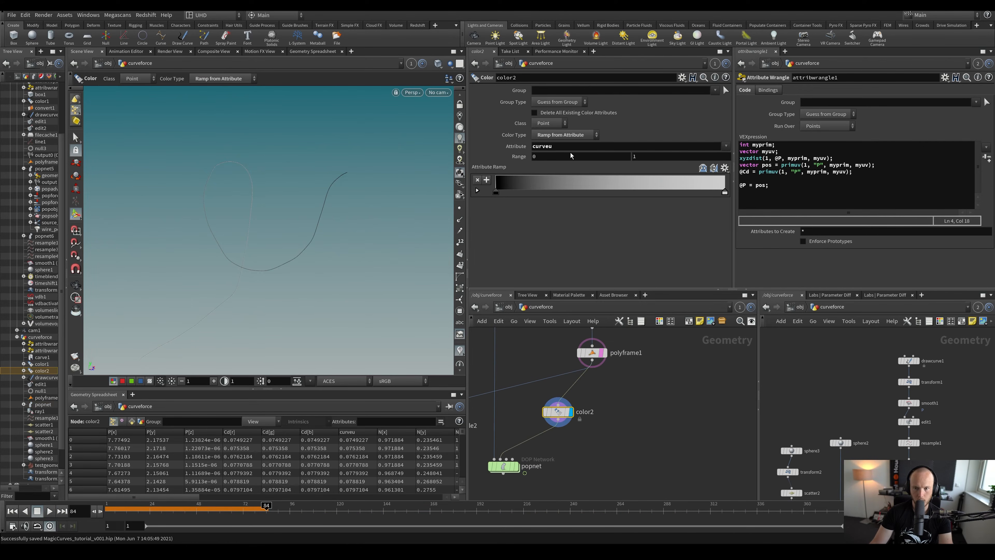
double_click(530, 191)
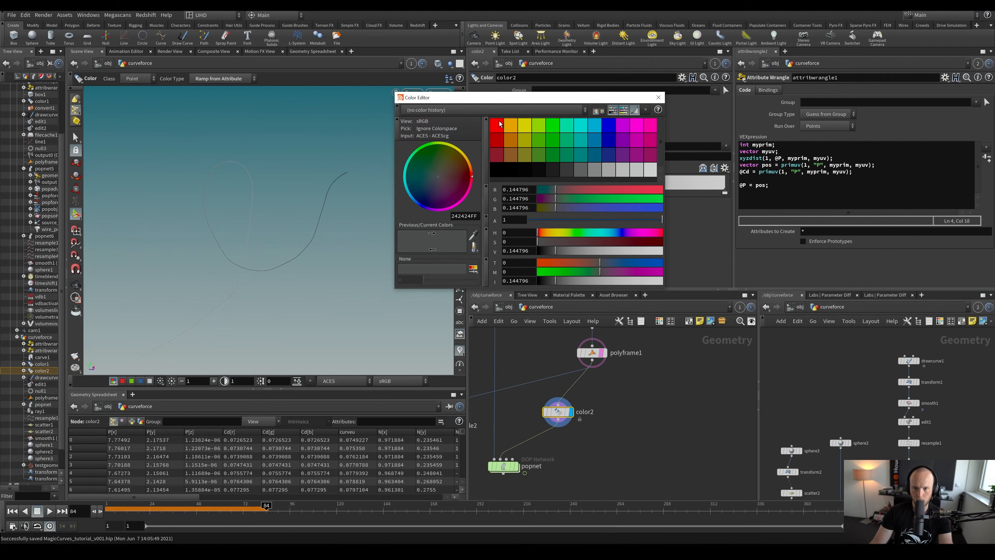
left_click(496, 124)
left_click(658, 97)
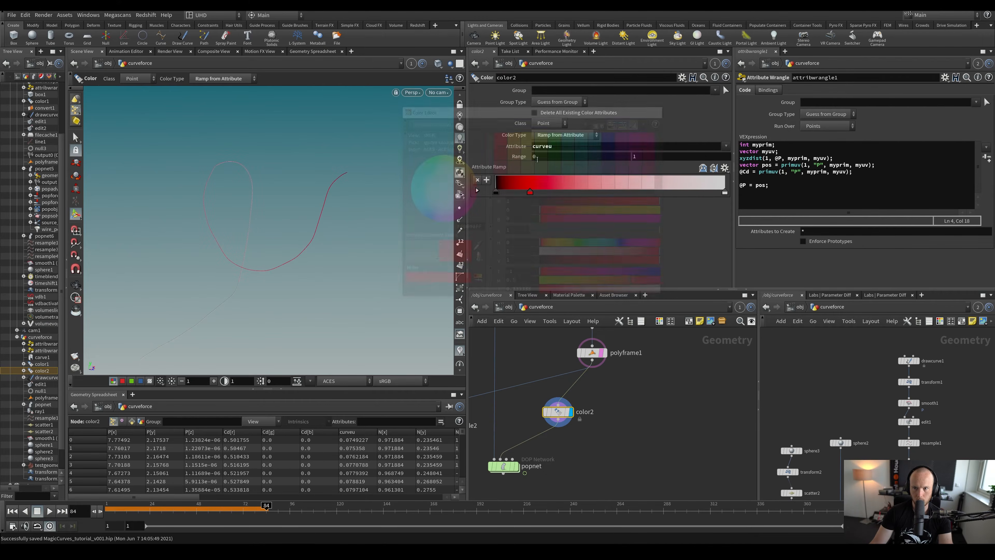
Colour the attribute ramp's start cyan and its end yellow-green, with the red point moved to about 40% along the ramp
double_click(496, 192)
left_click(584, 126)
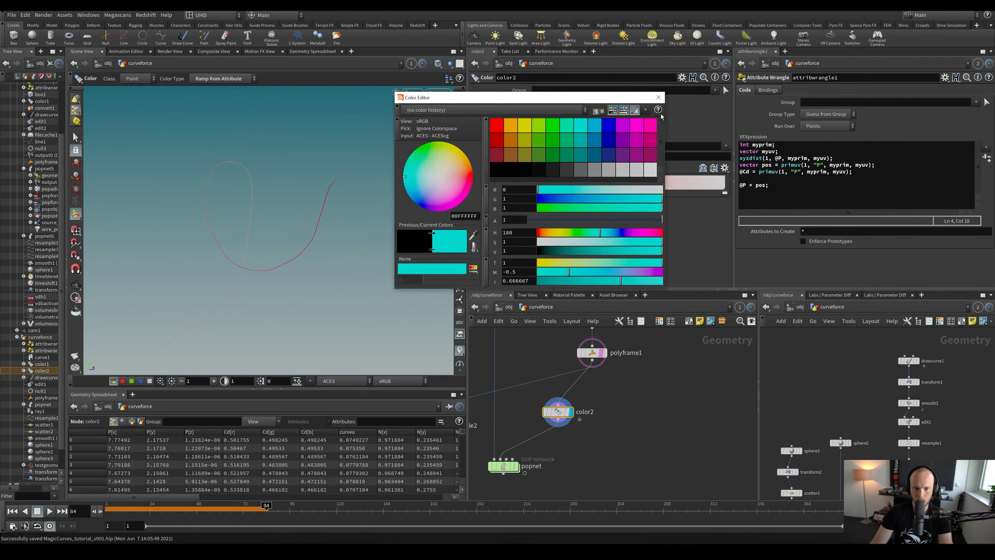
left_click(658, 98)
left_click_drag(533, 192, 585, 194)
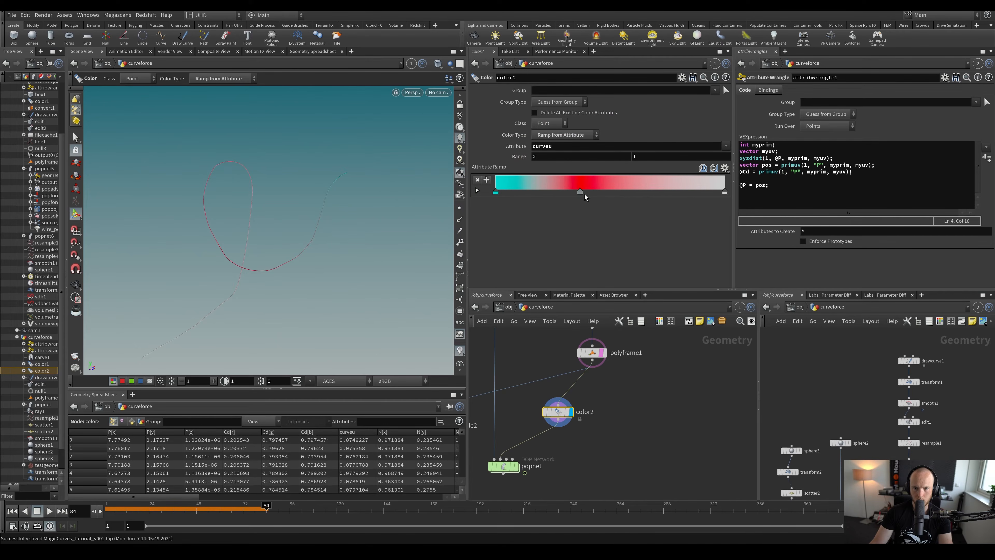
double_click(724, 192)
left_click(556, 131)
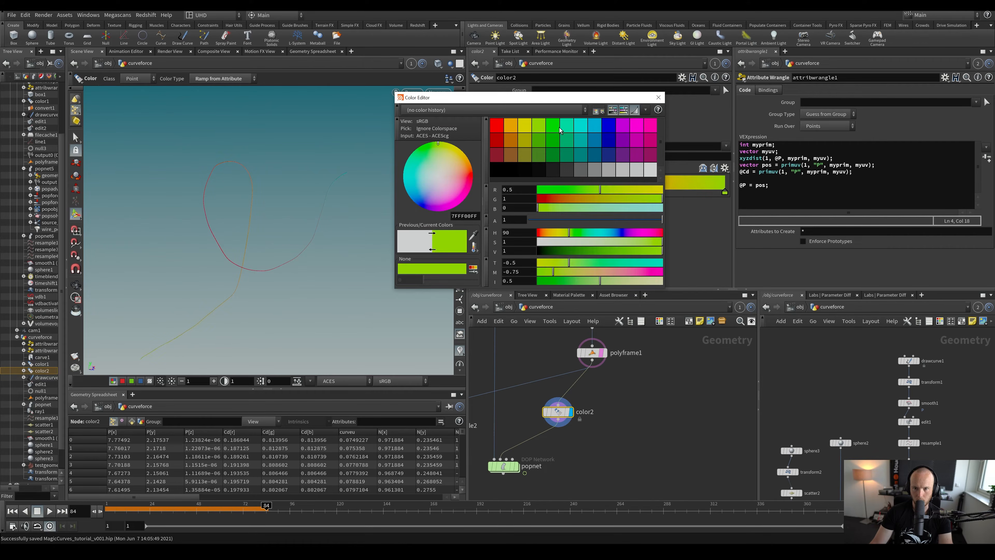
left_click(658, 97)
Duplicate the curveu declaration line directly beneath itself in the wrangle code inside popnet
middle_click_drag(509, 462, 531, 419)
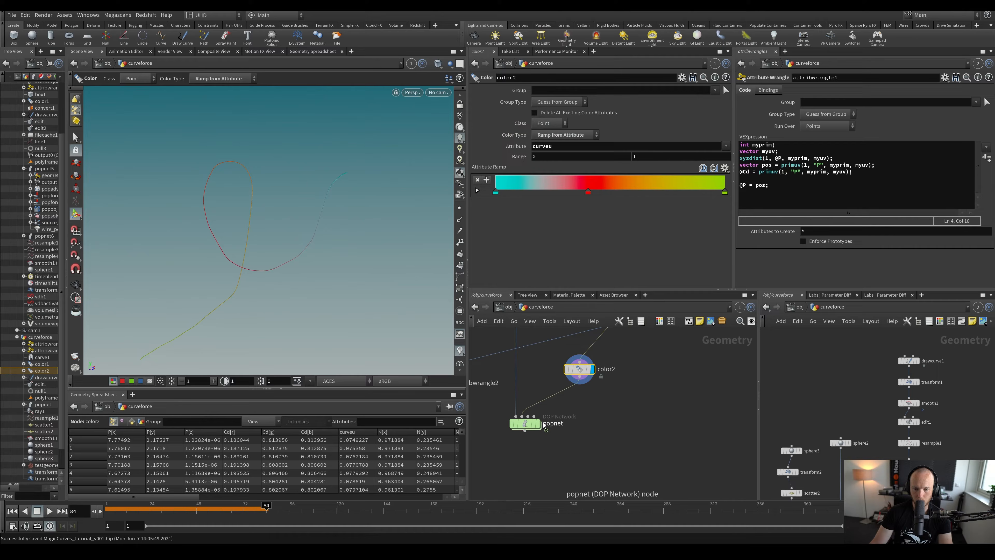
double_click(526, 417)
scroll(613, 119, "up", 4)
left_click_drag(643, 122, 407, 125)
key("ctrl+c")
left_click(637, 121)
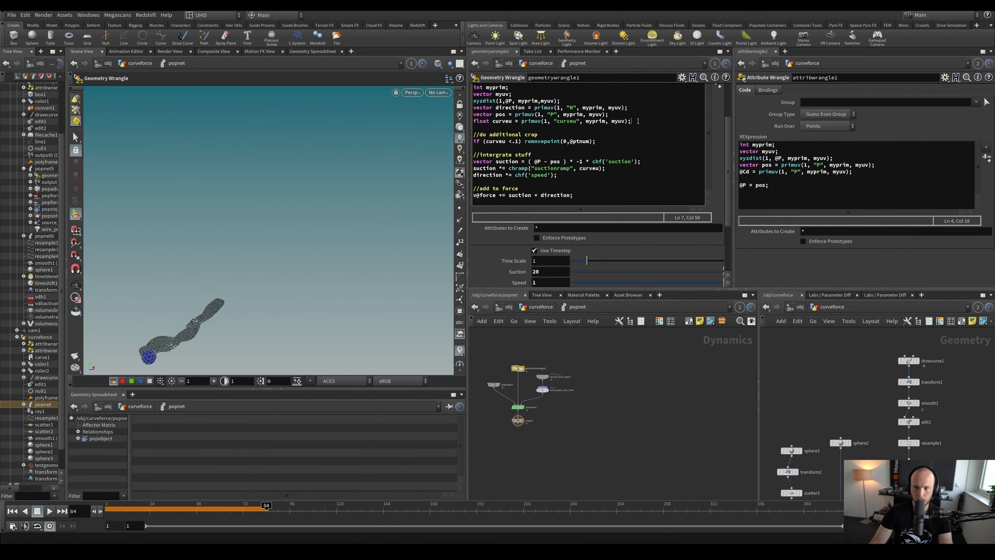
key("Return")
key("ctrl+v")
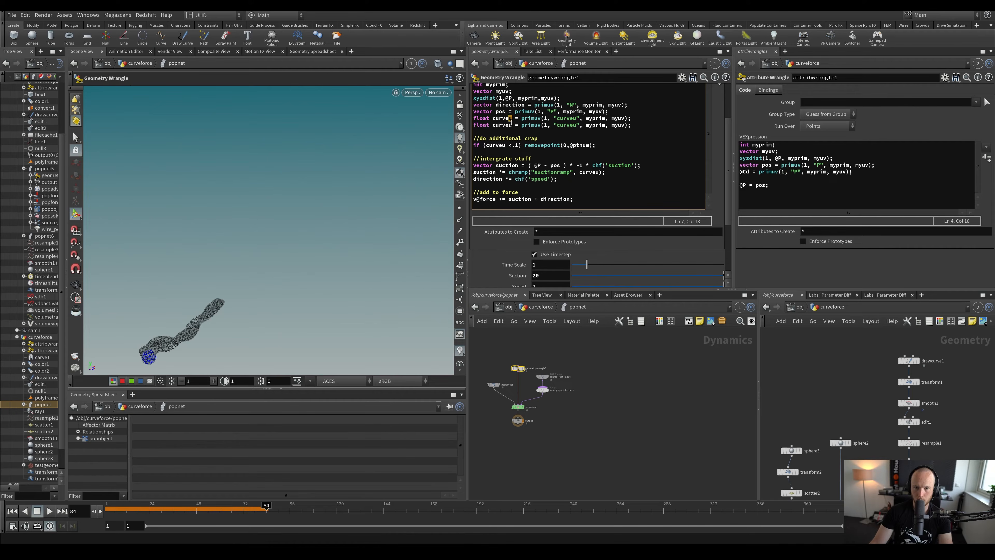
Edit the duplicated line to declare cd and read the "Cd" attribute with primuv
double_click(505, 124)
type("cd")
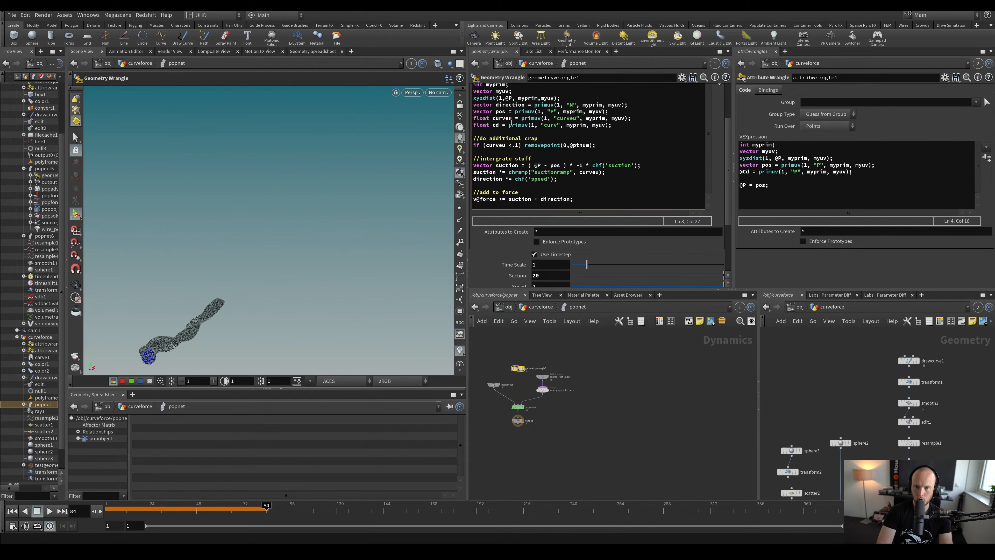
key("BackSpace")
key("BackSpace")
key("BackSpace")
key("BackSpace")
type("Cd")
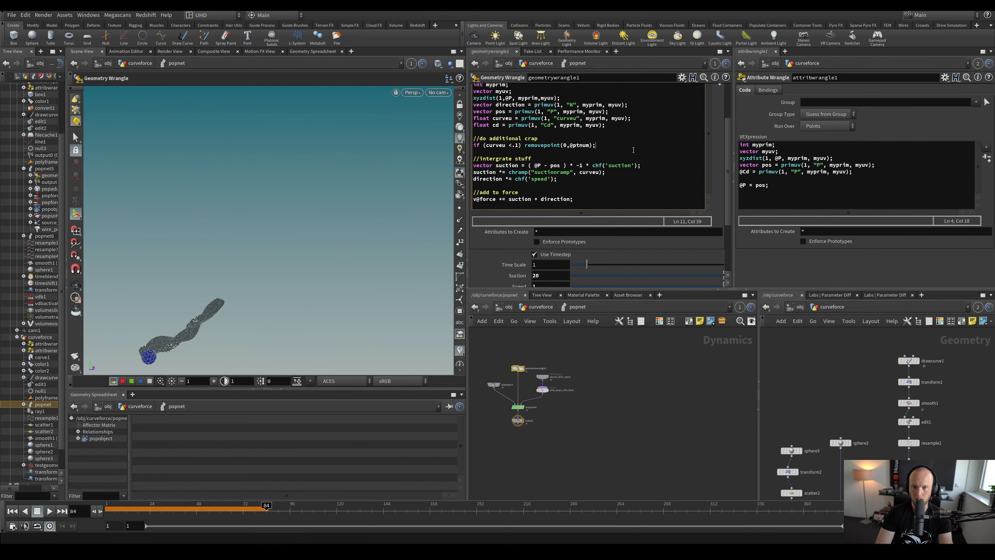
key("Return")
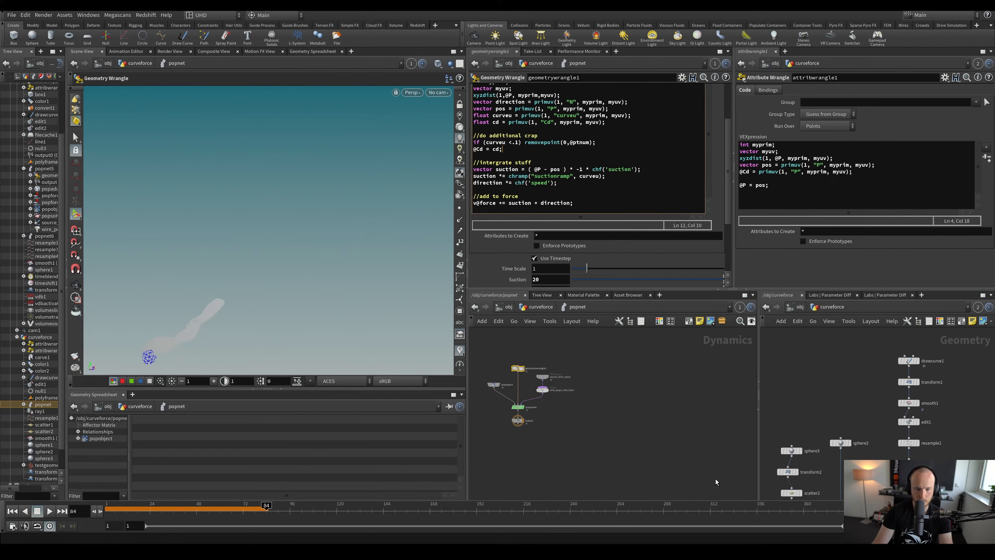
left_click(701, 477)
key("u")
key("ctrl+Up")
key("Up")
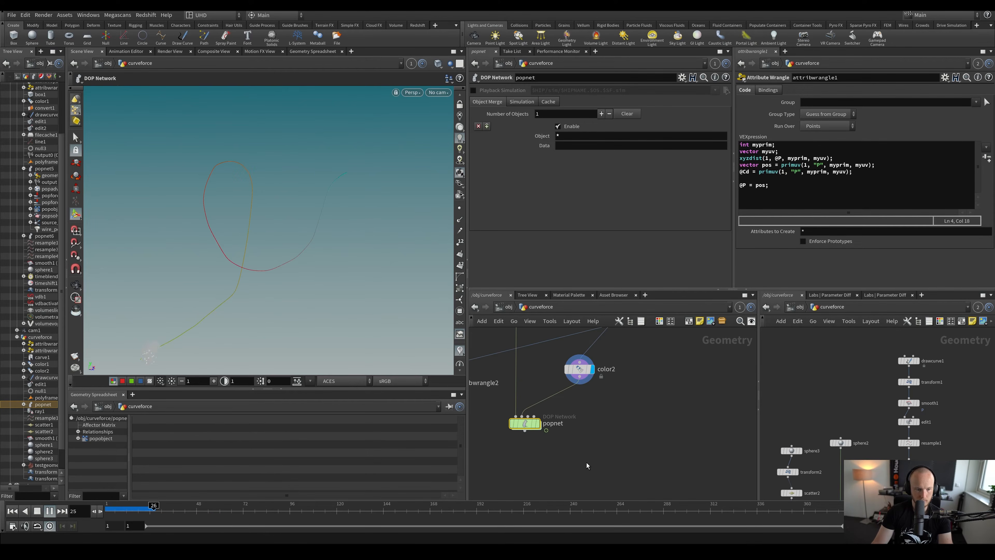
mouse_move(536, 407)
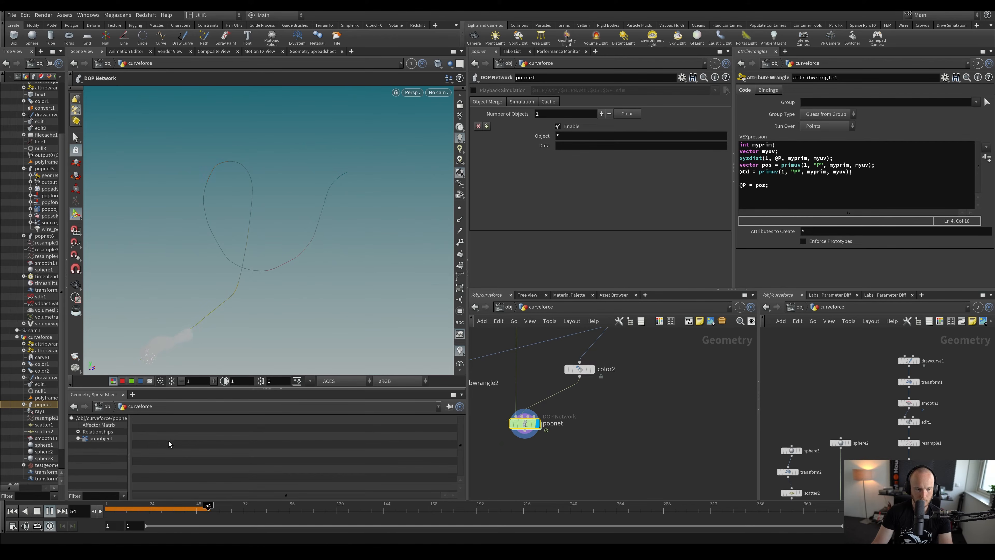
key("ctrl+Up")
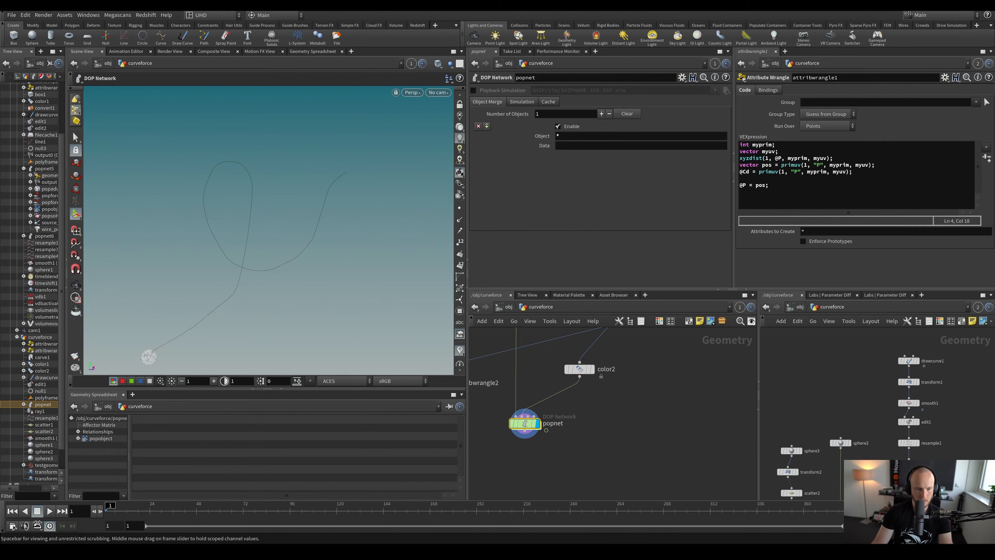
Change the cd variable's type to vector in the popnet's wrangle code
double_click(525, 424)
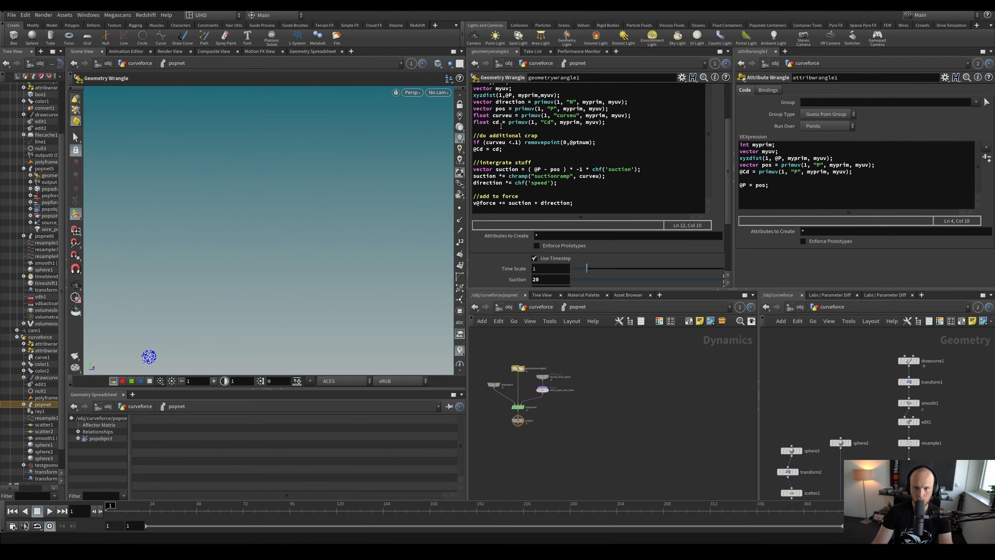
double_click(485, 123)
type("ve")
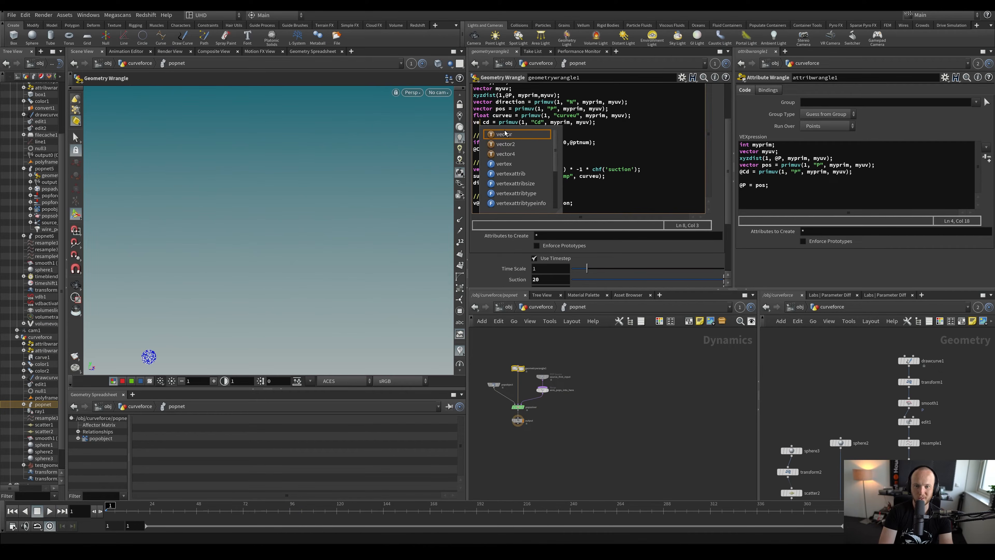
left_click(505, 134)
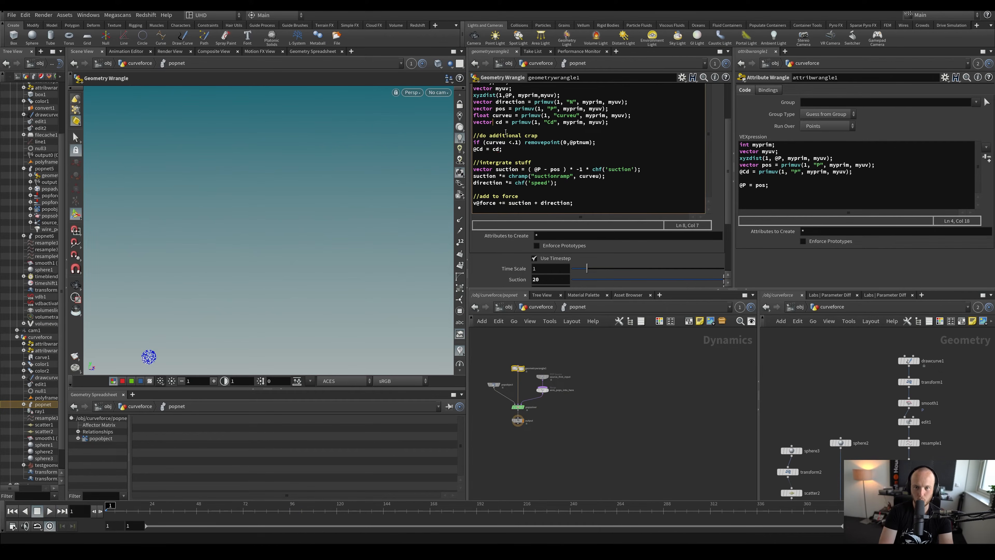
Replay the simulation from the curveforce level, scrub to frame 213, and examine the particle colours from several angles
key("u")
key("Up")
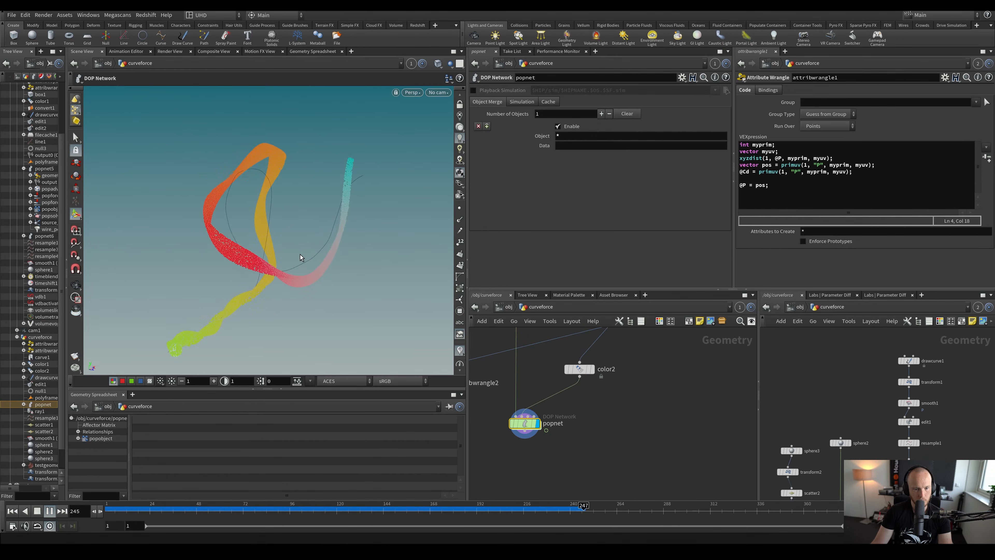
left_click_drag(220, 509, 518, 493)
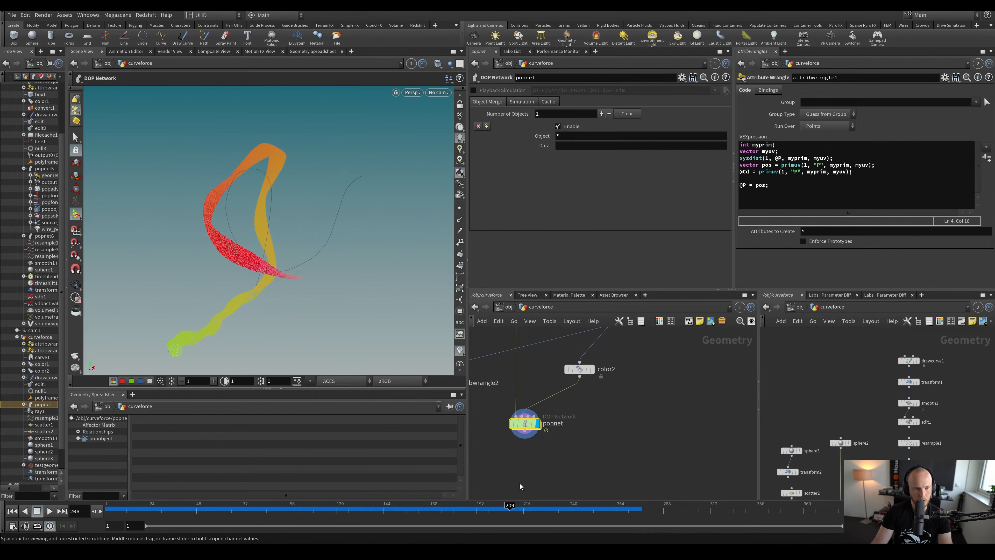
left_click_drag(274, 251, 185, 237, "alt")
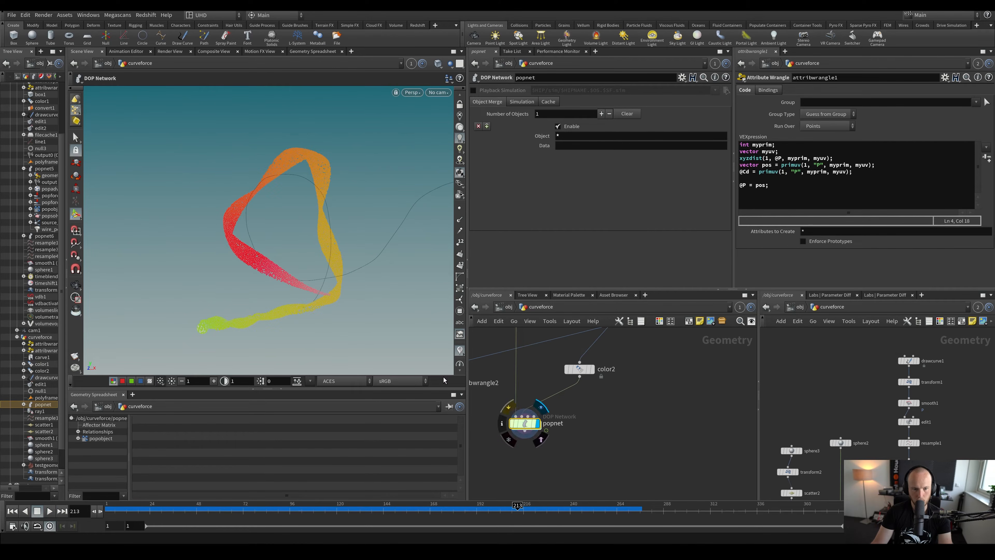
left_click_drag(270, 251, 415, 270, "alt")
Delete the Suctionramp's intermediate points, then raise its end point to 1 and its start point to about 0.94
double_click(524, 422)
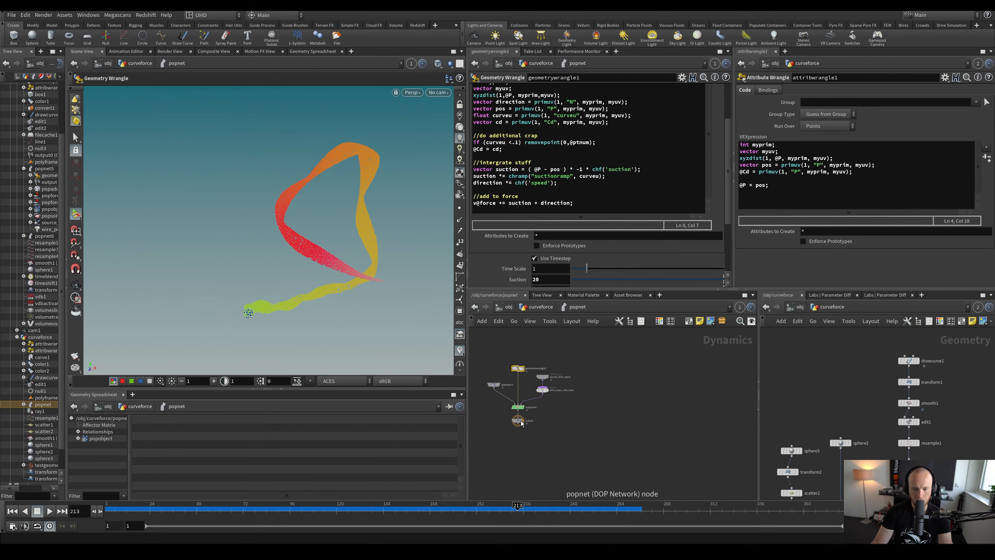
scroll(556, 239, "down", 3)
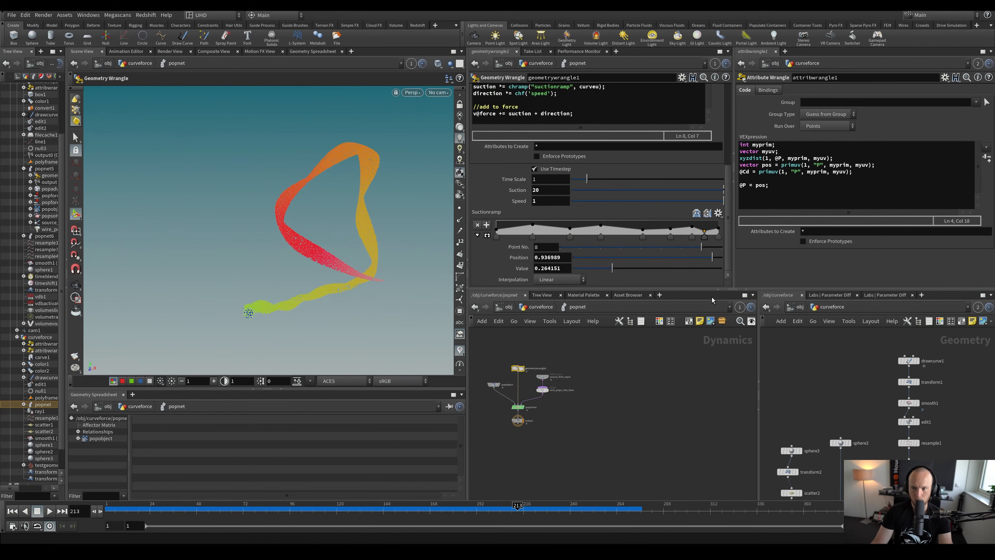
left_click(497, 230)
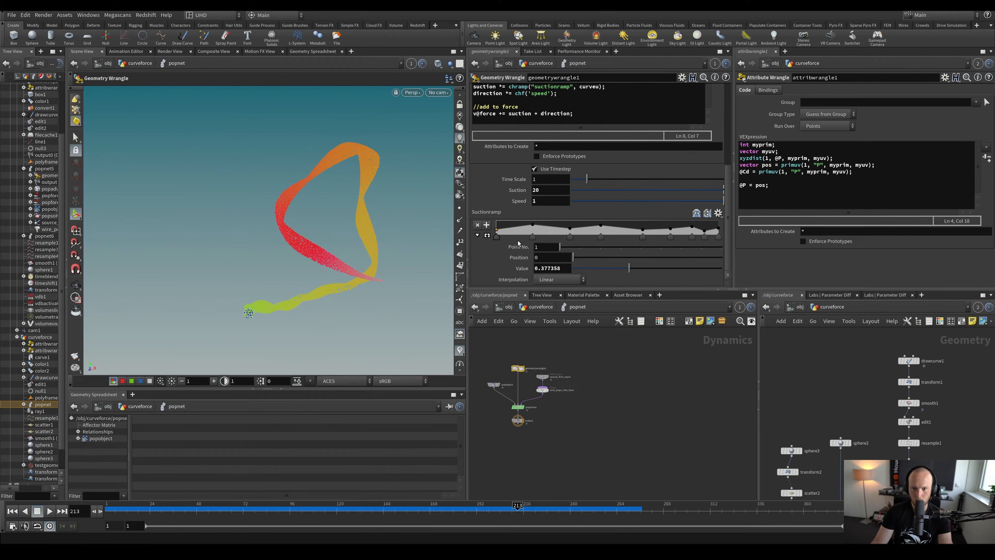
key("Delete")
left_click(569, 237)
key("Delete")
left_click(601, 237)
key("Delete")
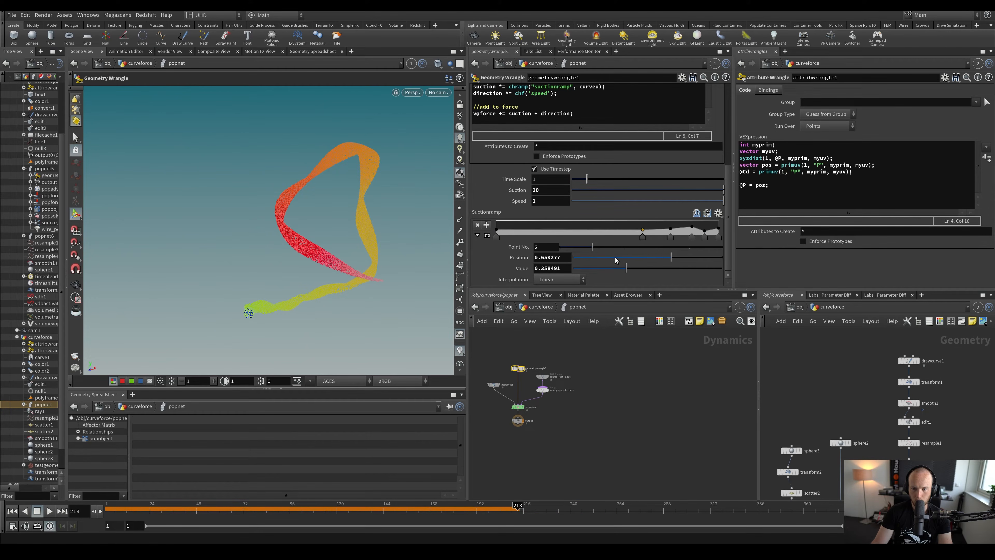
key("Delete")
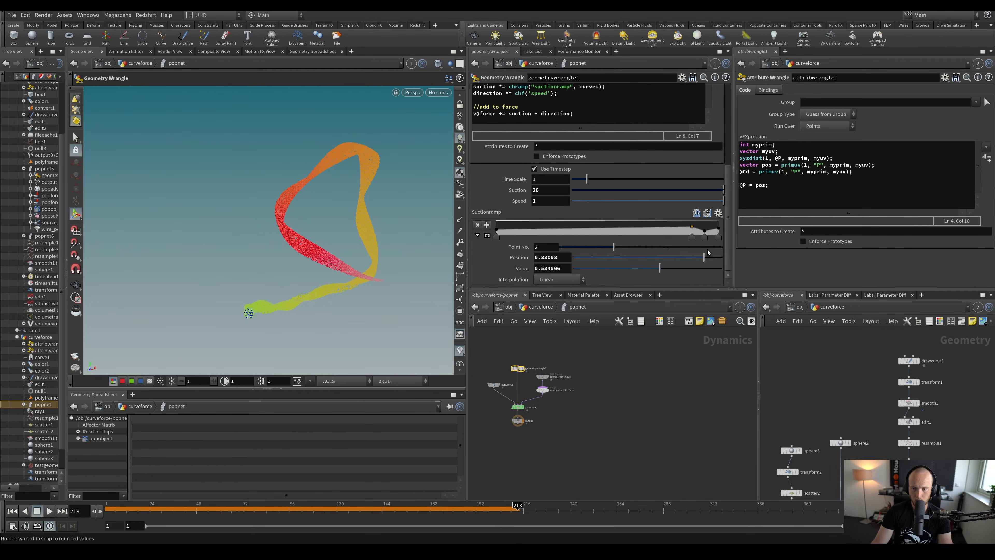
key("Delete")
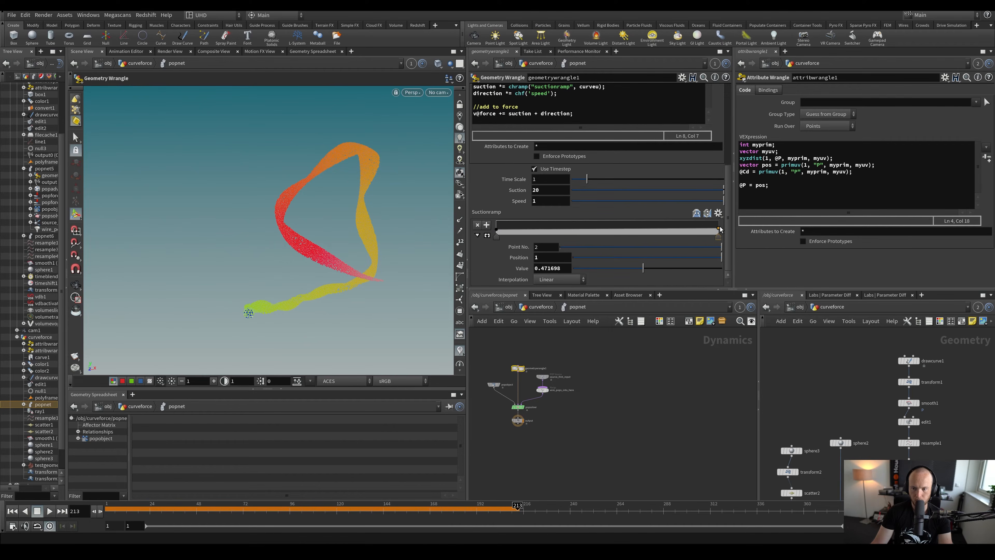
left_click_drag(720, 230, 724, 223)
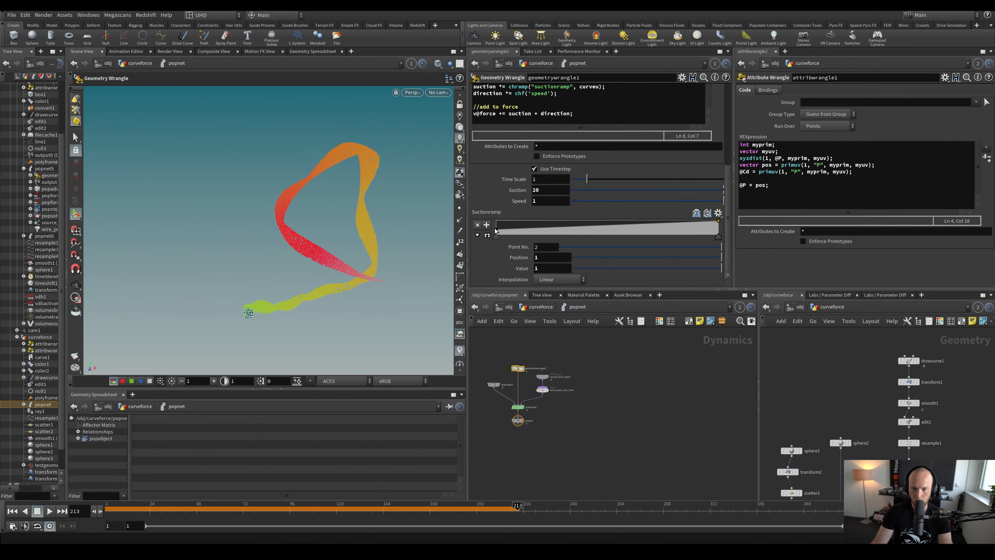
left_click_drag(496, 231, 492, 227)
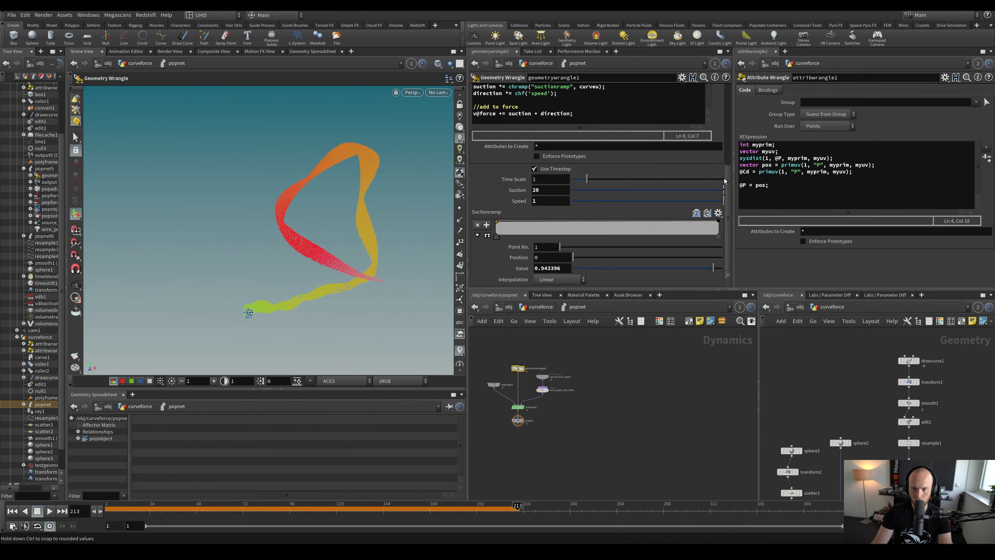
scroll(724, 181, "up", 3)
left_click_drag(507, 139, 420, 139)
key("BackSpace")
key("BackSpace")
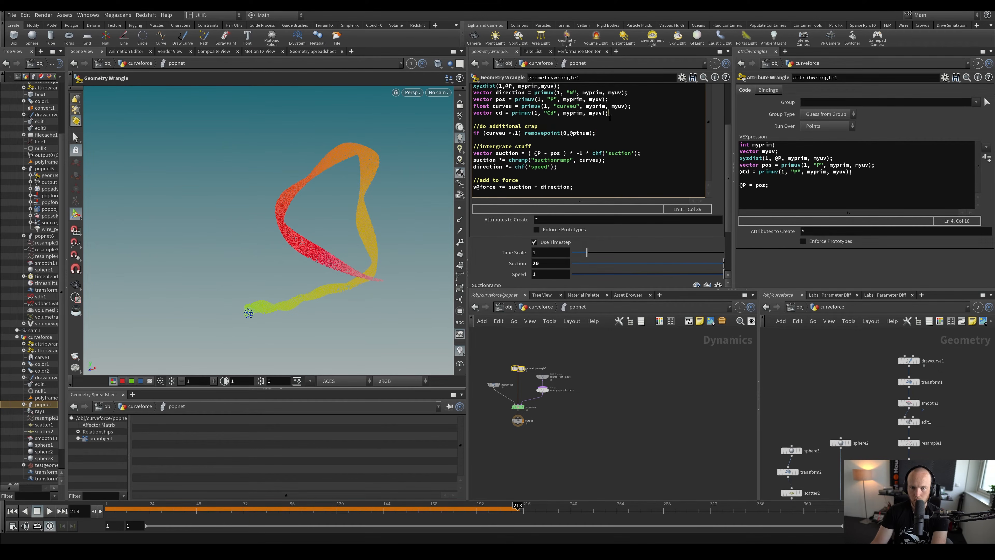
left_click_drag(609, 114, 472, 114)
key("BackSpace")
key("BackSpace")
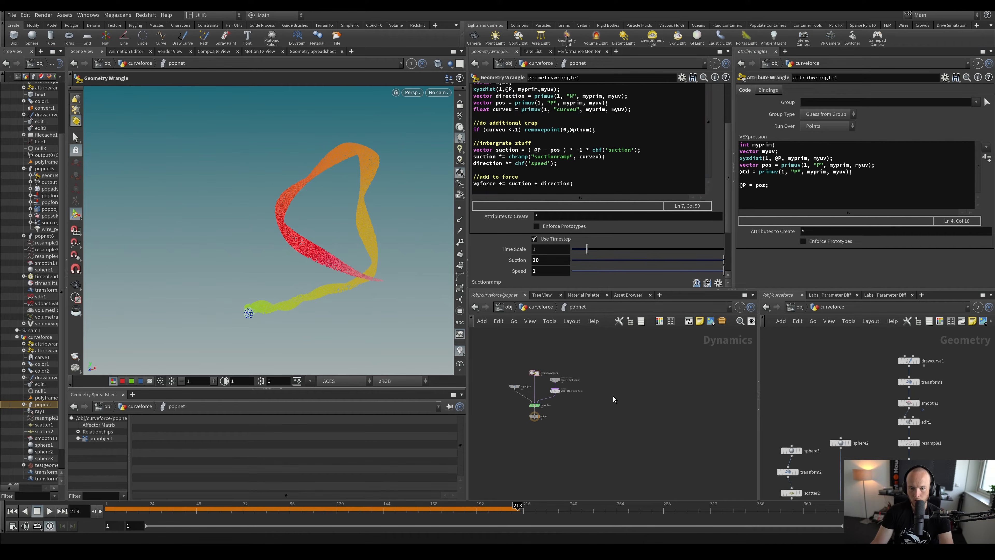
Save the scene, interrupt the cooking simulation, and return to the curveforce level with the timeline rewound to frame 1
key("ctrl+s")
scroll(603, 398, "up", 2)
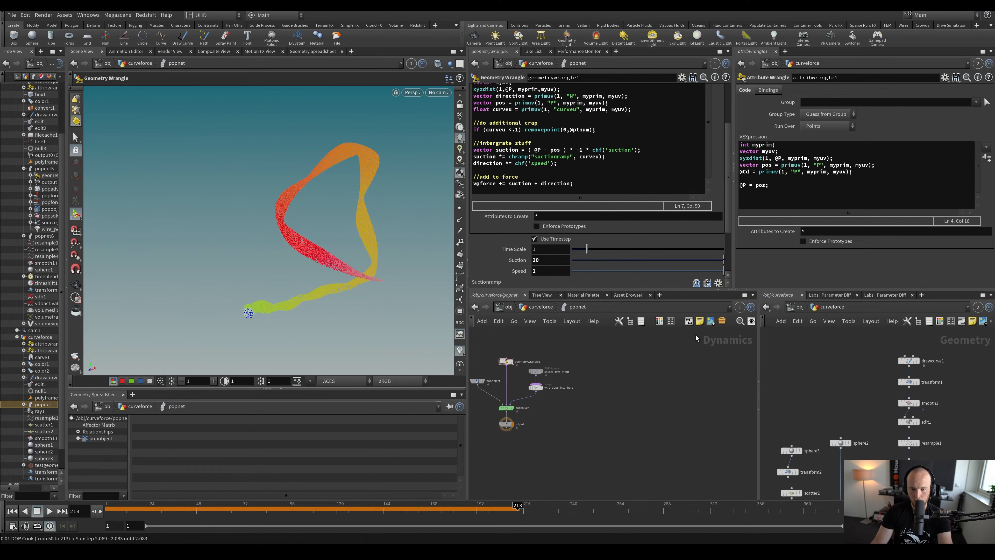
key("Escape")
key("u")
left_click(12, 510)
Select the sphere2 emission source in the curveforce network and display it
middle_click_drag(580, 391, 599, 442)
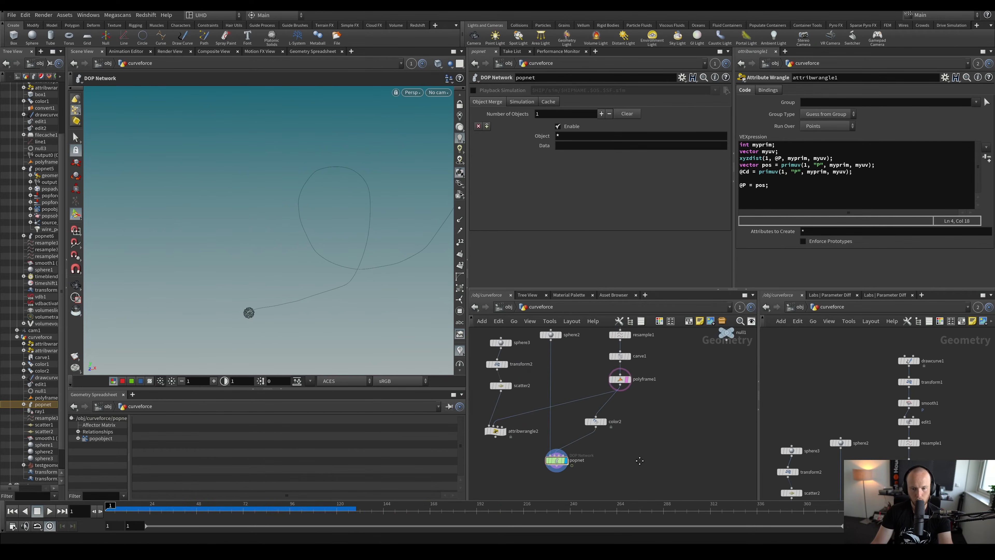
scroll(599, 441, "down", 1)
left_click(559, 351)
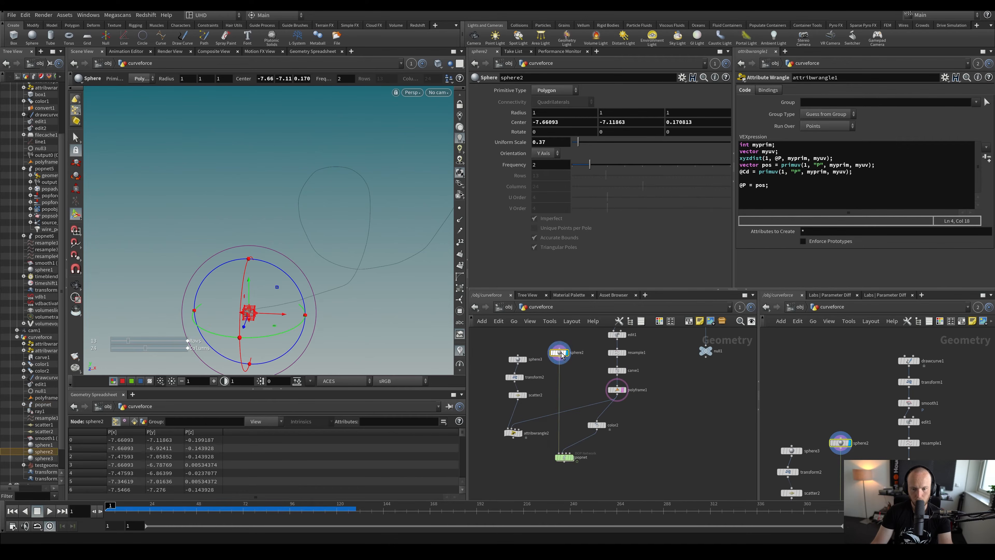
scroll(572, 386, "up", 3)
scroll(556, 386, "up", 2)
key("Tab")
type("scat")
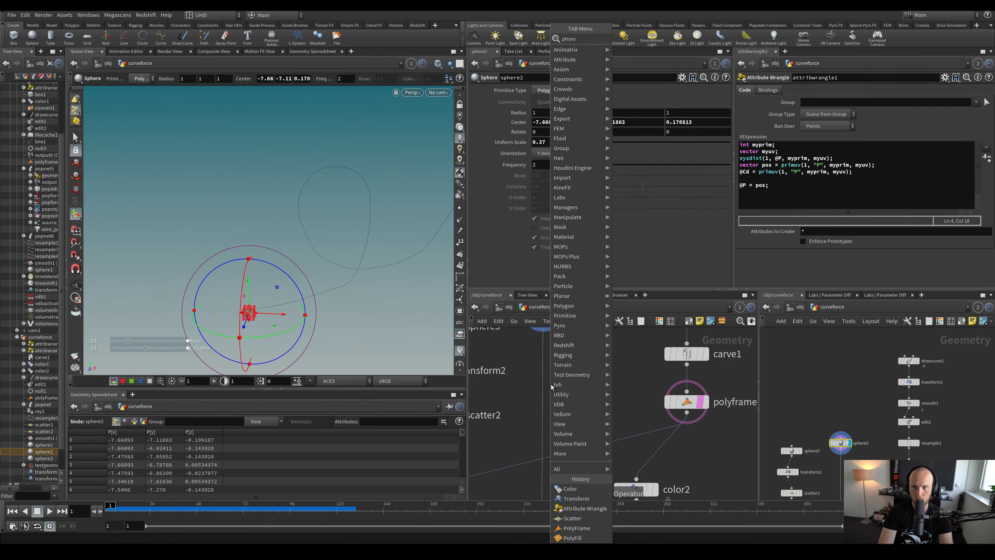
key("Return")
scroll(529, 377, "up", 1)
left_click(544, 382)
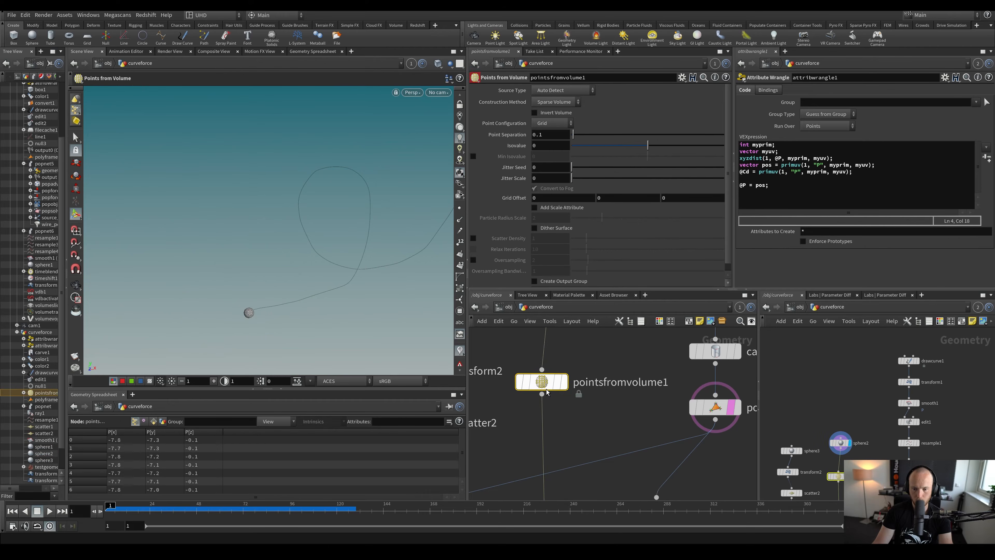
left_click(576, 362)
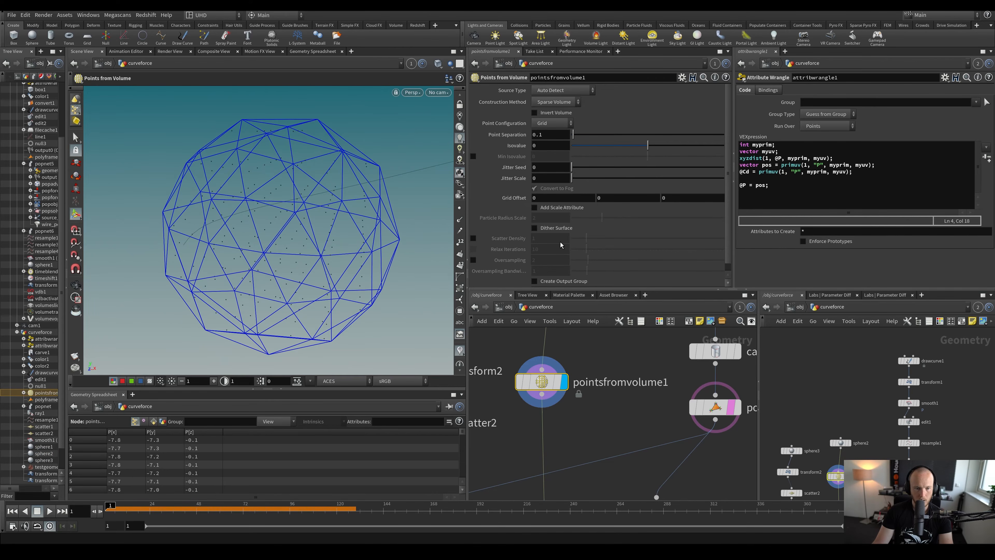
scroll(567, 403, "down", 1)
key("Delete")
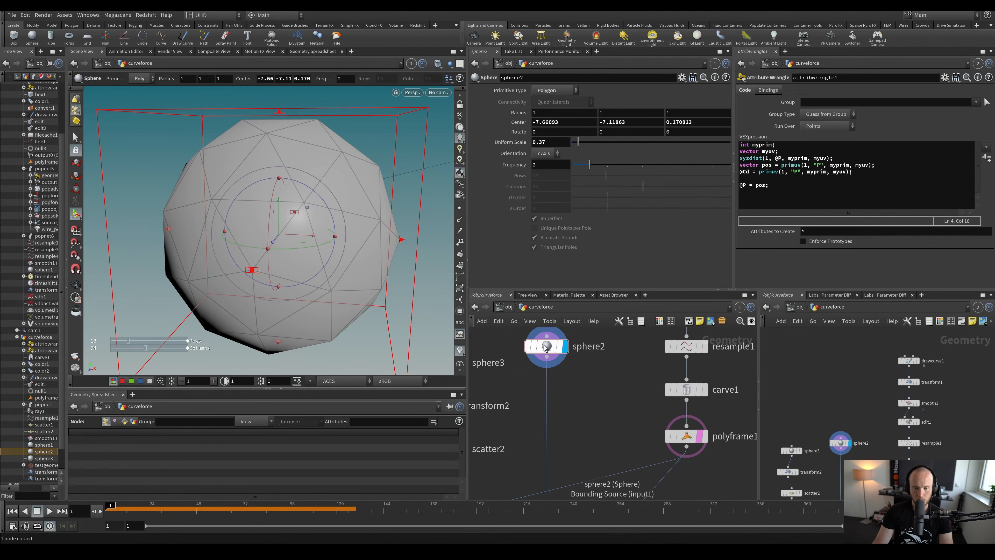
Raise sphere2's frequency to 29 and insert an Attribute Noise node on its output wire
left_click_drag(588, 164, 728, 164)
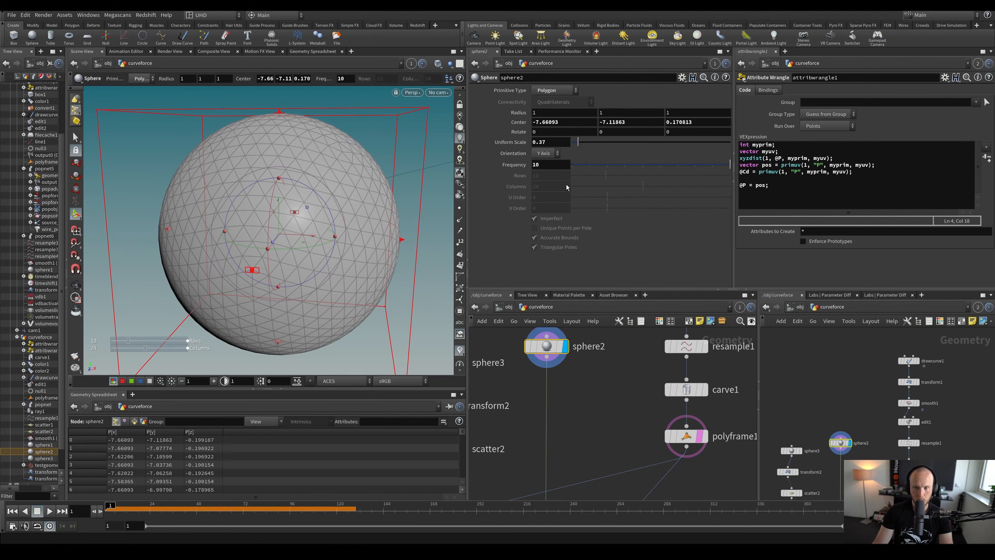
middle_click_drag(552, 166, 615, 176)
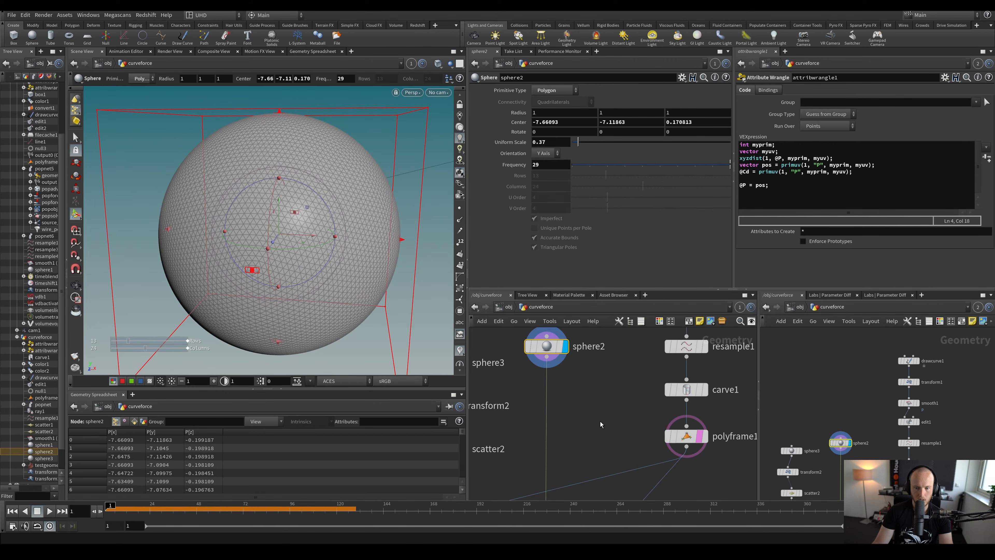
key("Tab")
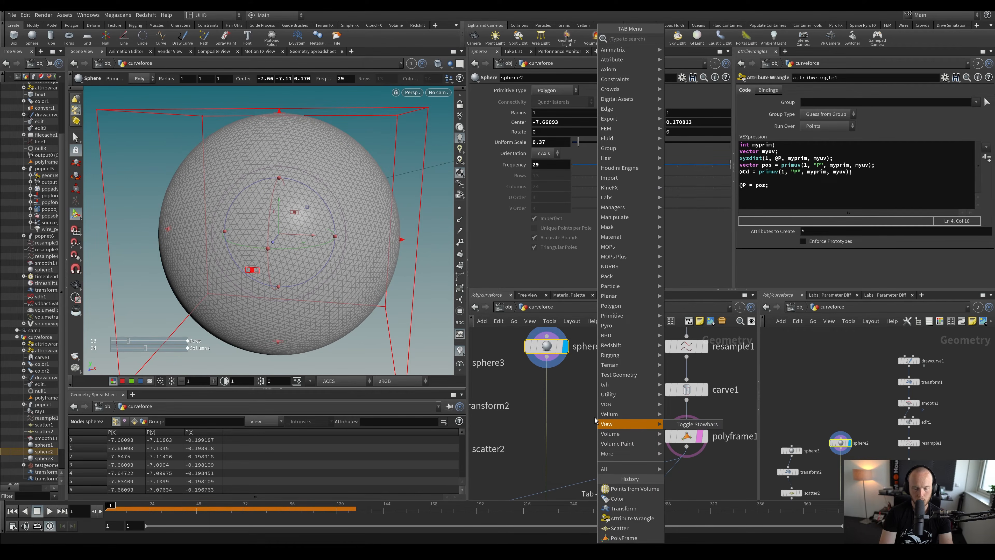
type("a")
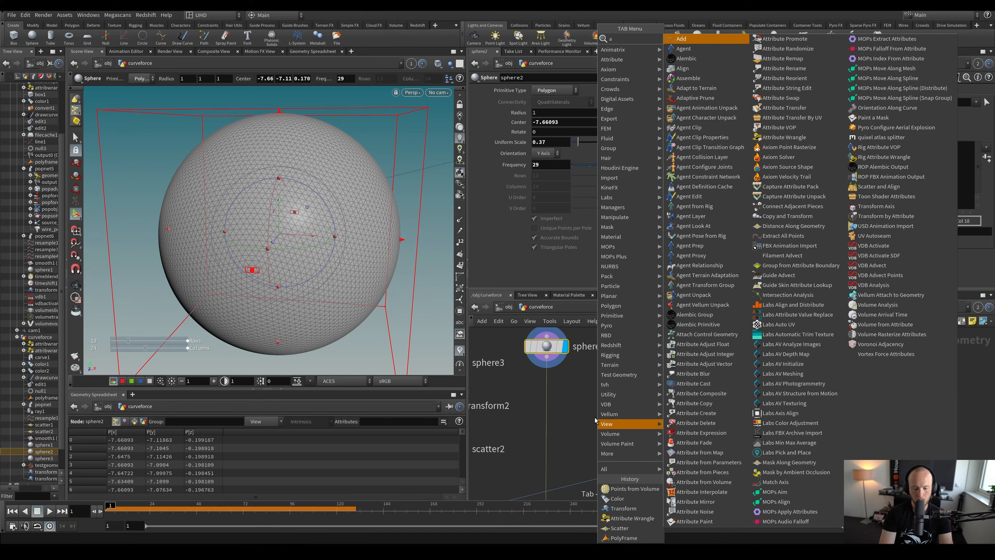
type("ttn")
key("Return")
scroll(479, 392, "up", 1)
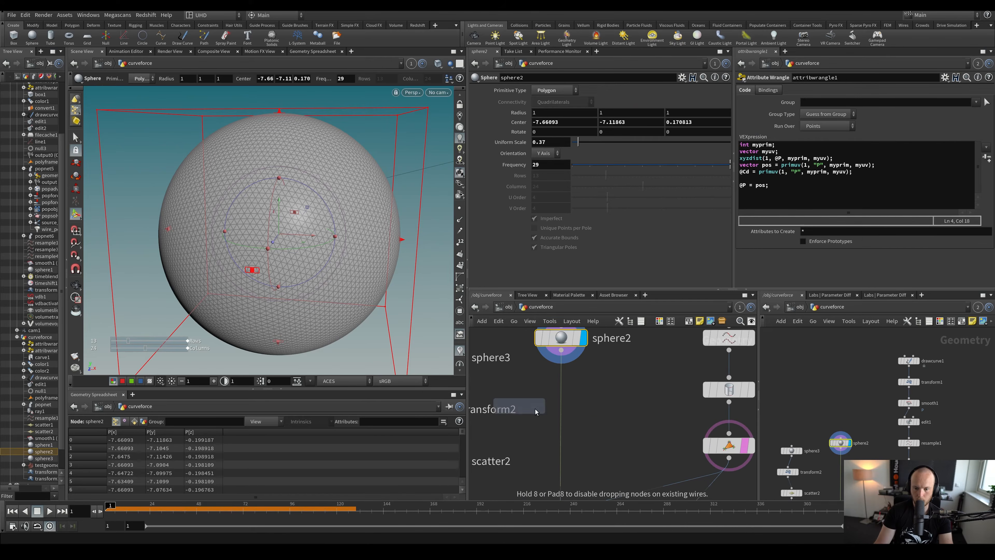
left_click(567, 415)
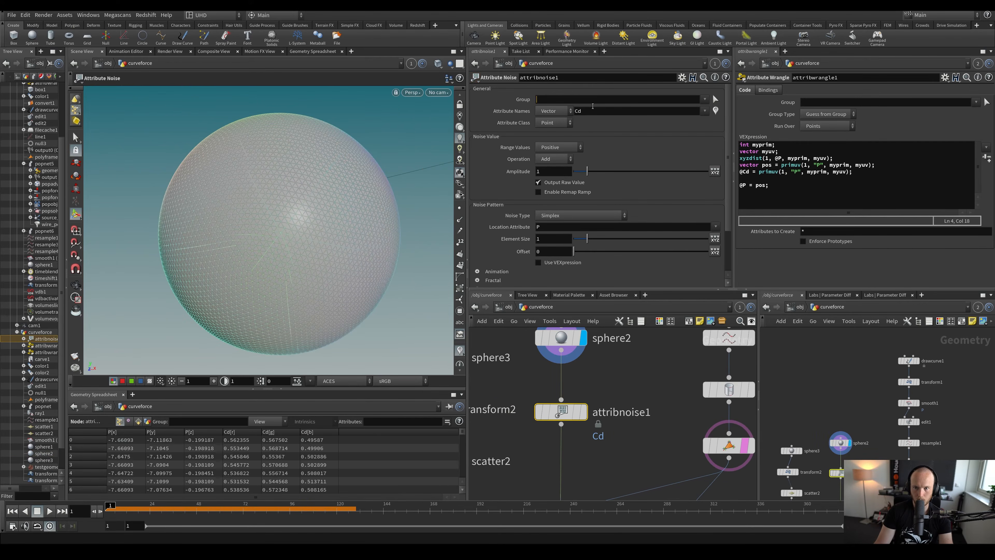
Make the attribute noise write a float attribute named density instead of Cd
left_click(554, 111)
left_click(556, 111)
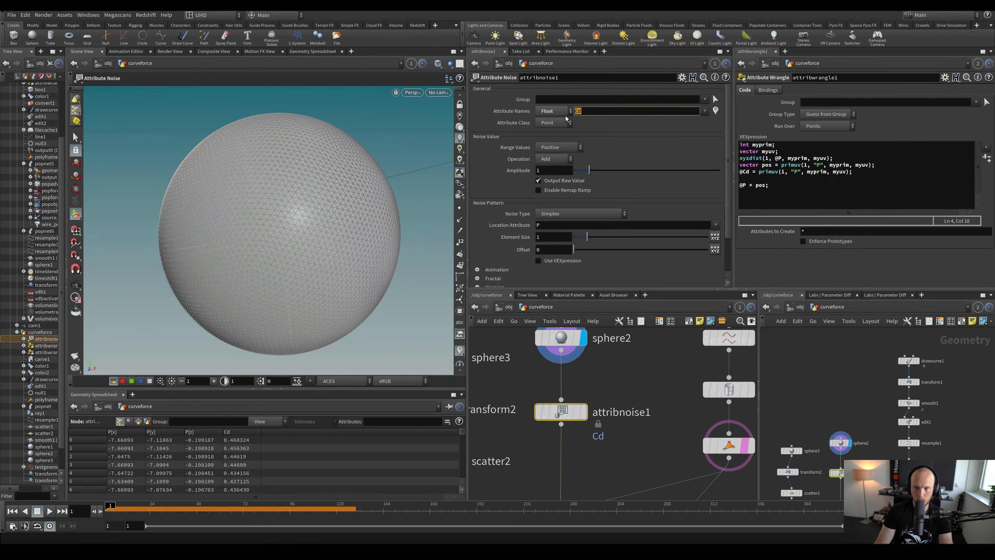
type("density")
key("Return")
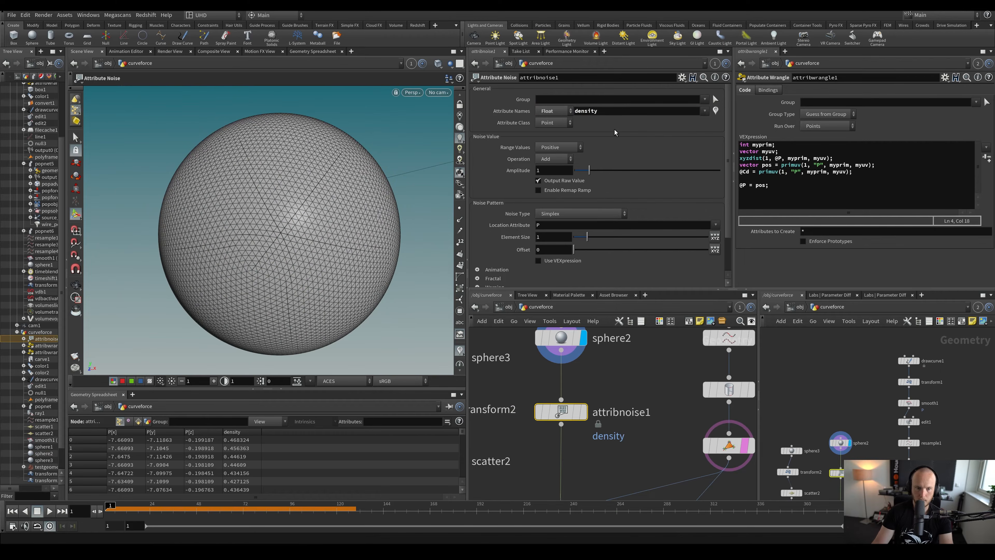
Insert a Color node below attribnoise1 and display its result
scroll(562, 412, "down", 3)
key("Tab")
type("colo")
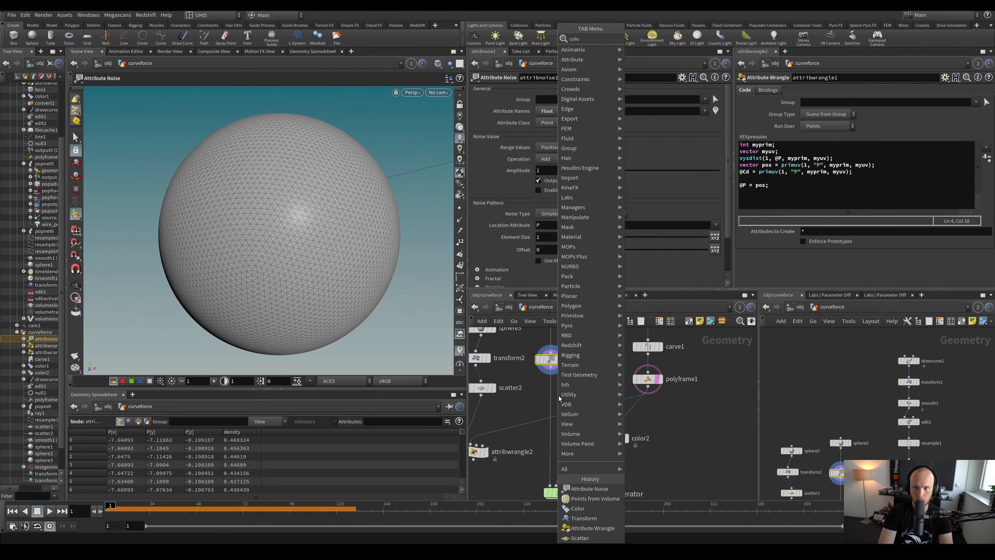
key("Return")
scroll(560, 397, "up", 3)
left_click(552, 393)
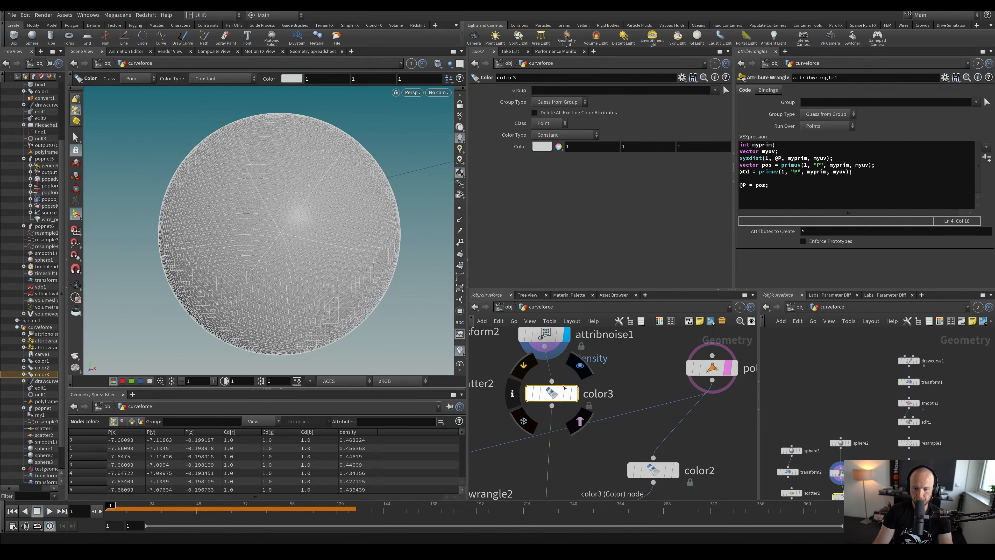
left_click(579, 366)
Set the new Color node's type to Ramp from Attribute, driven by the density attribute
left_click(566, 134)
left_click(564, 183)
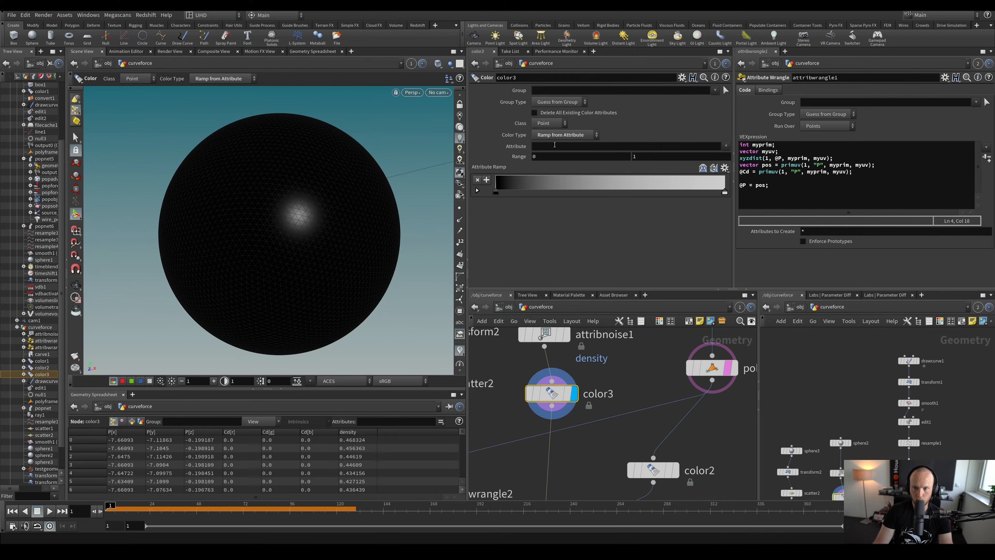
left_click(552, 146)
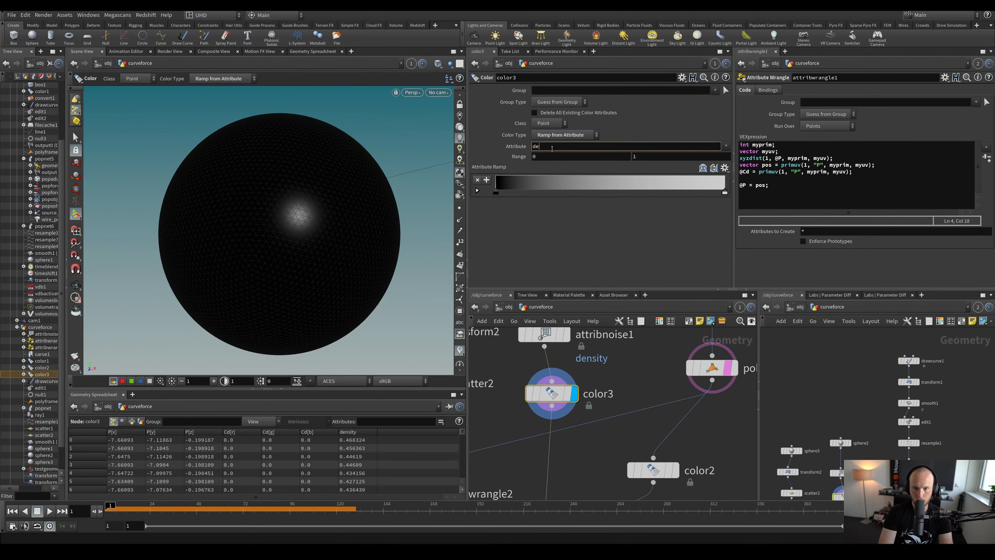
type("density")
key("Return")
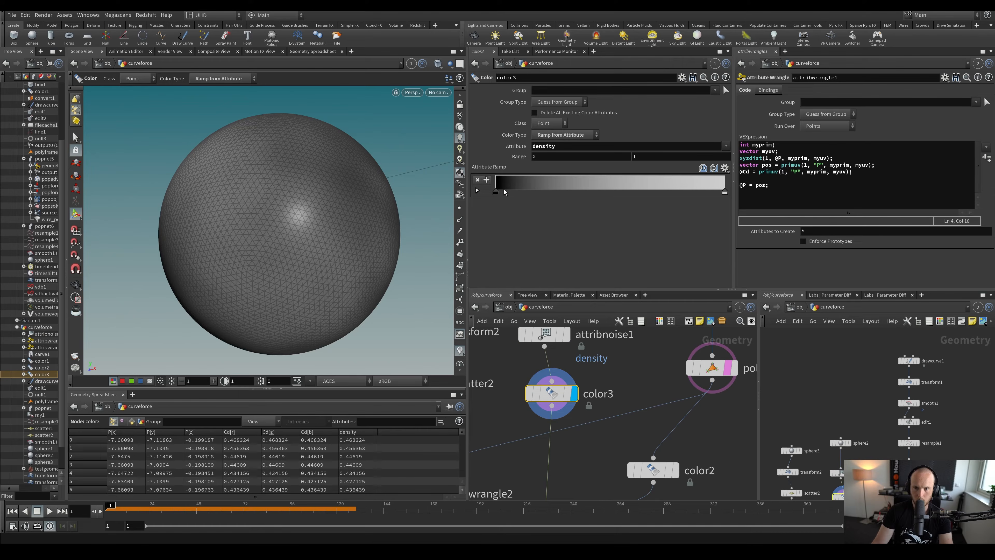
Change the start colour of the density colour ramp to a bright cyan-blue
double_click(493, 194)
left_click(581, 125)
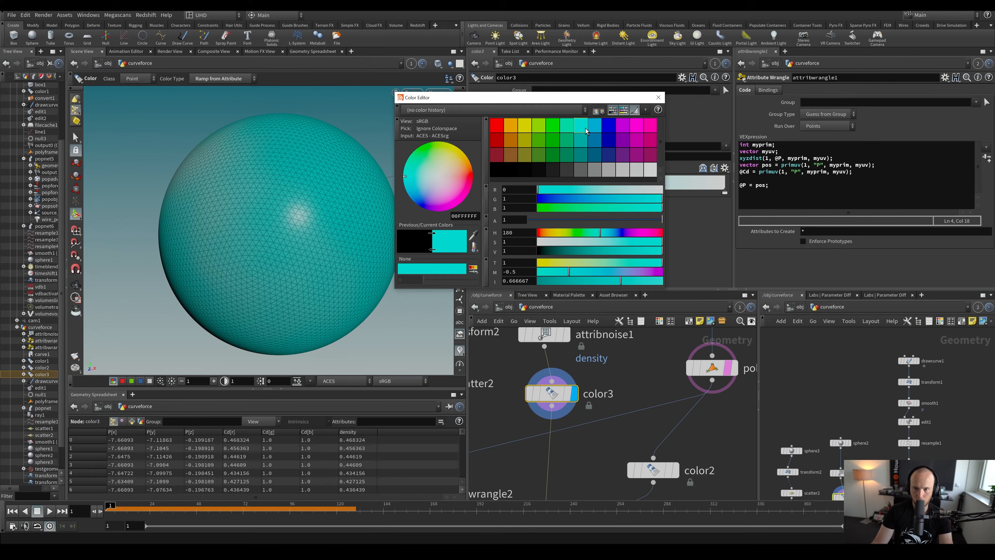
left_click(594, 129)
left_click(658, 97)
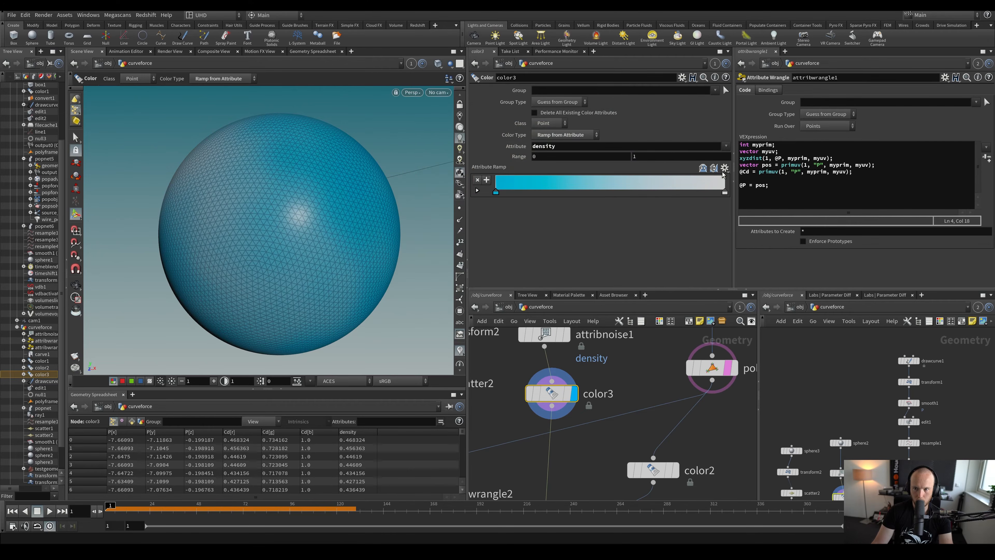
double_click(723, 193)
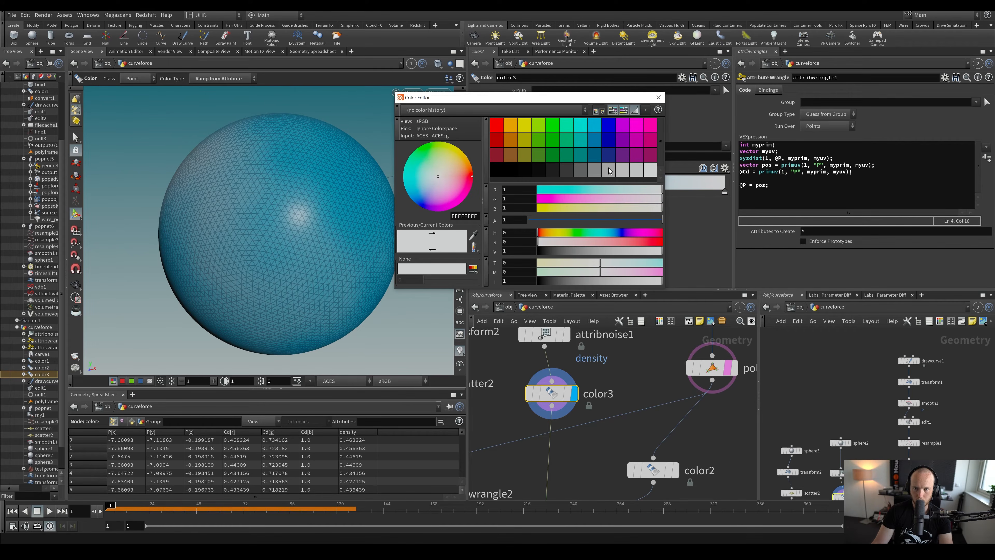
left_click(657, 97)
Set attribnoise1's element size to 0.46 and frame the whole network
left_click(544, 334)
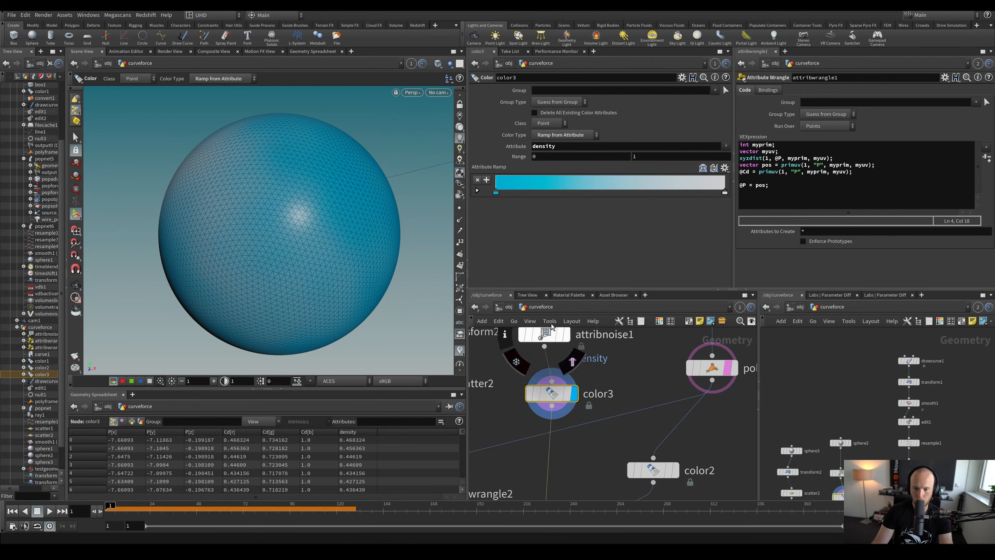
left_click_drag(587, 237, 579, 237)
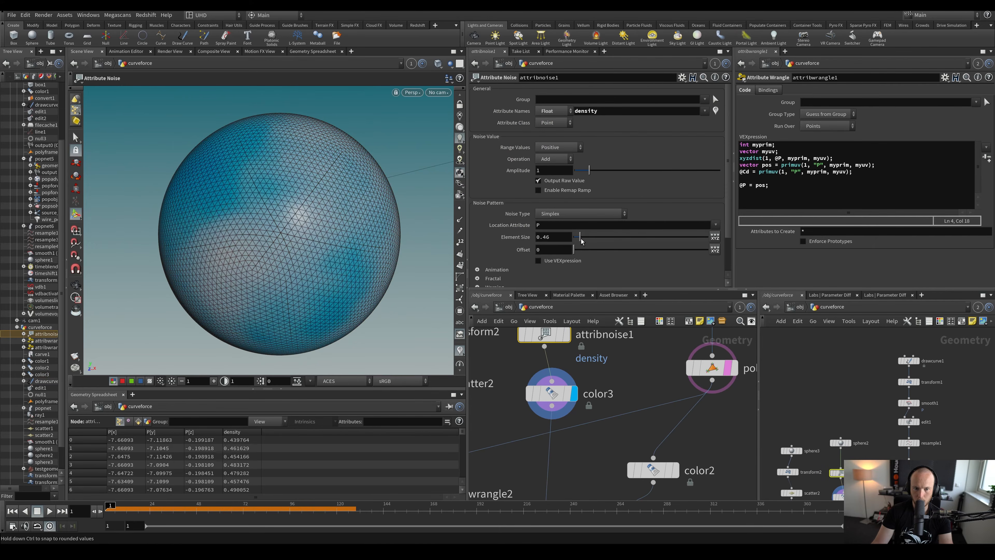
mouse_move(554, 398)
key("h")
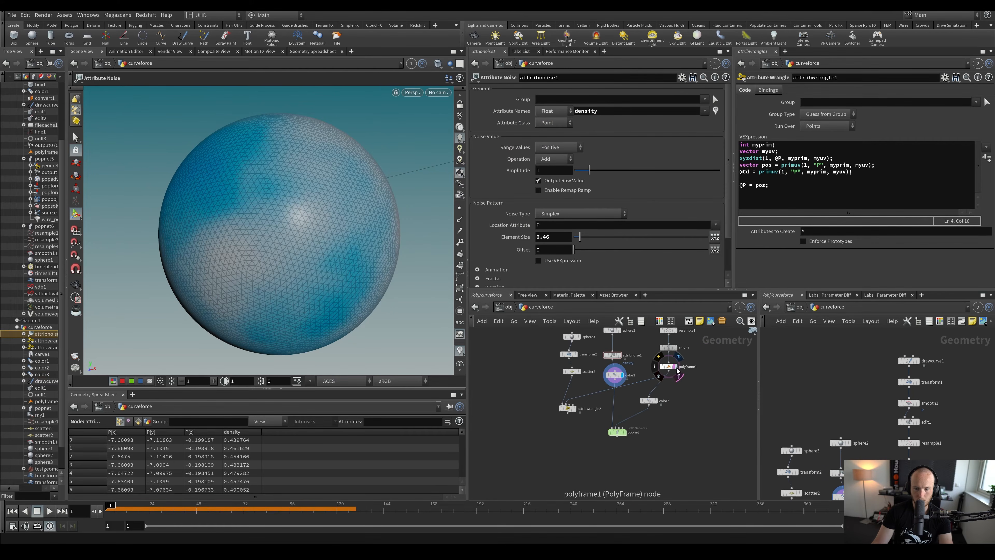
Display the popnet, play the simulation, and examine the coloured particles flowing along the curve
left_click(627, 423)
key("Up")
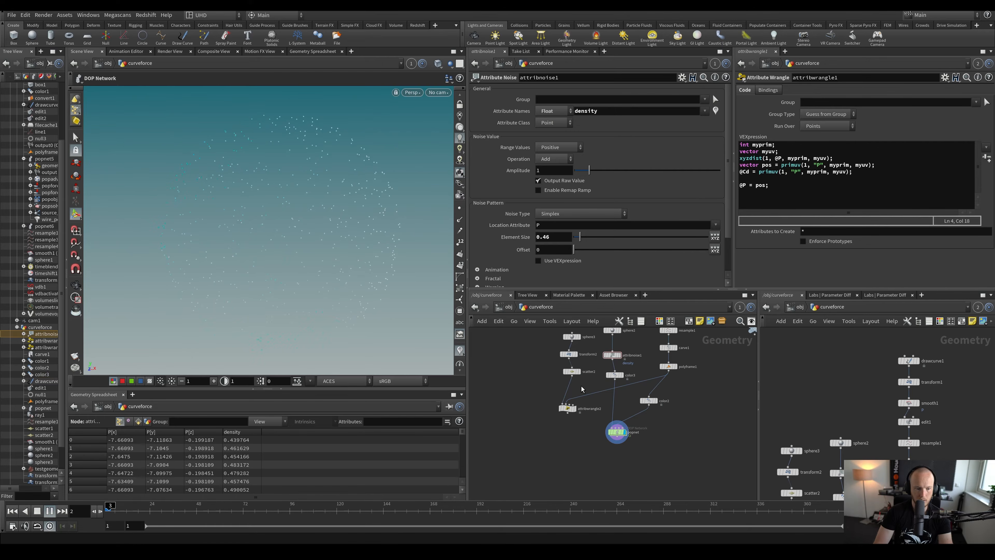
key("Escape")
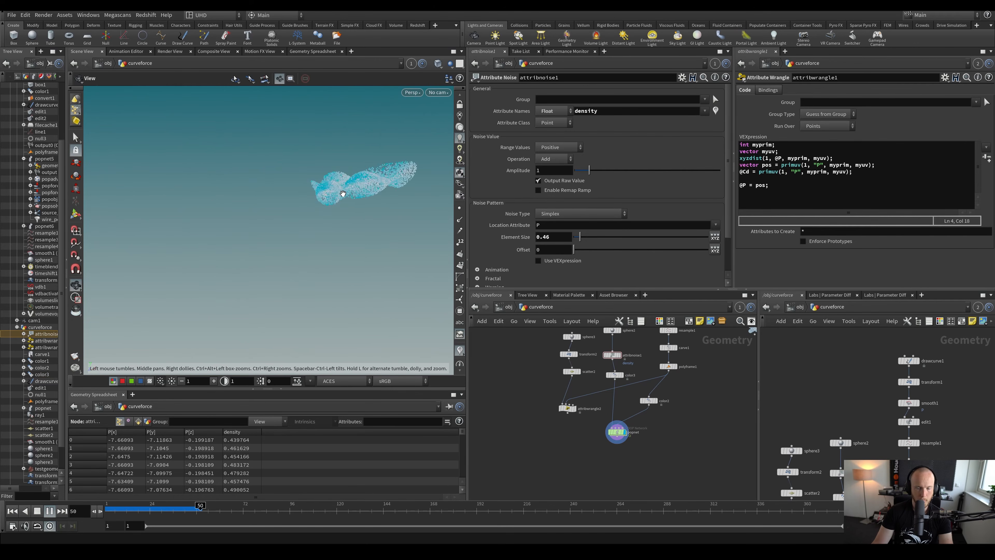
mouse_move(284, 227)
left_mouse_down("alt")
mouse_move(294, 186)
mouse_move(319, 261)
mouse_move(307, 218)
mouse_move(281, 235)
mouse_move(393, 211)
mouse_move(351, 260)
mouse_move(319, 239)
mouse_move(283, 238)
mouse_move(290, 230)
left_mouse_up("alt")
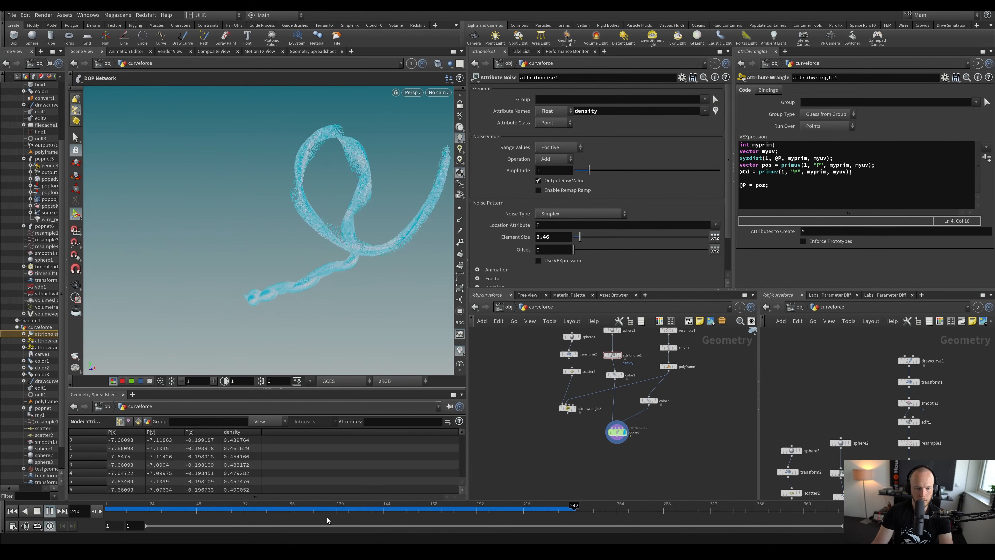
Save the scene, then go inside the popnet and review the geometry wrangle's code
key("ctrl+s")
double_click(618, 430)
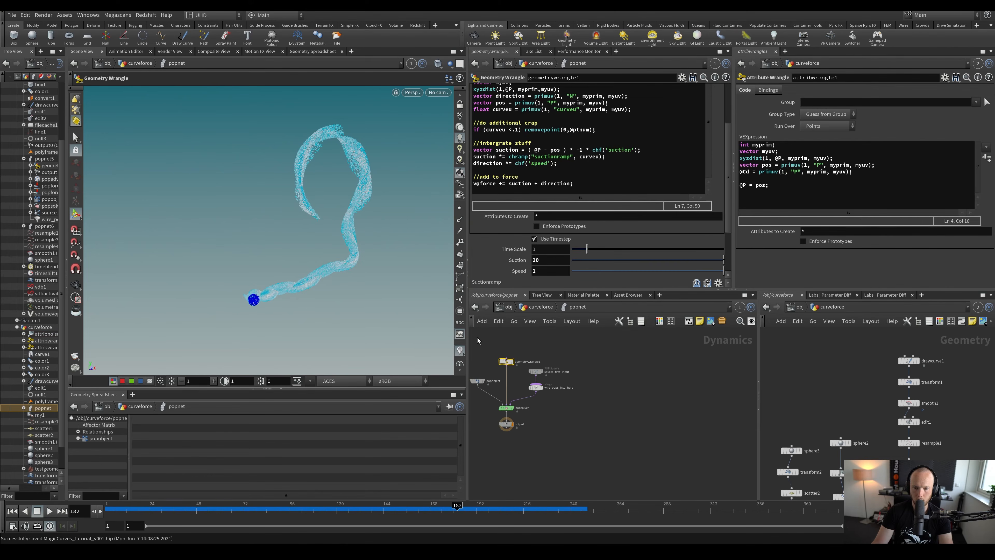
scroll(728, 150, "up", 3)
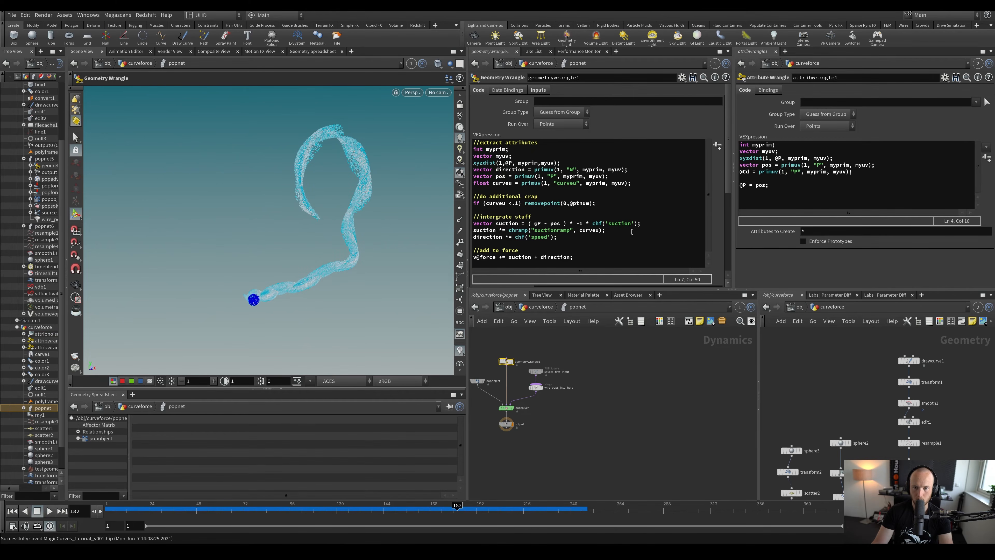
Add a POP Curve Force node, inspect its follow, suction, orbit and velocity falloff ramps, and delete it
key("Tab")
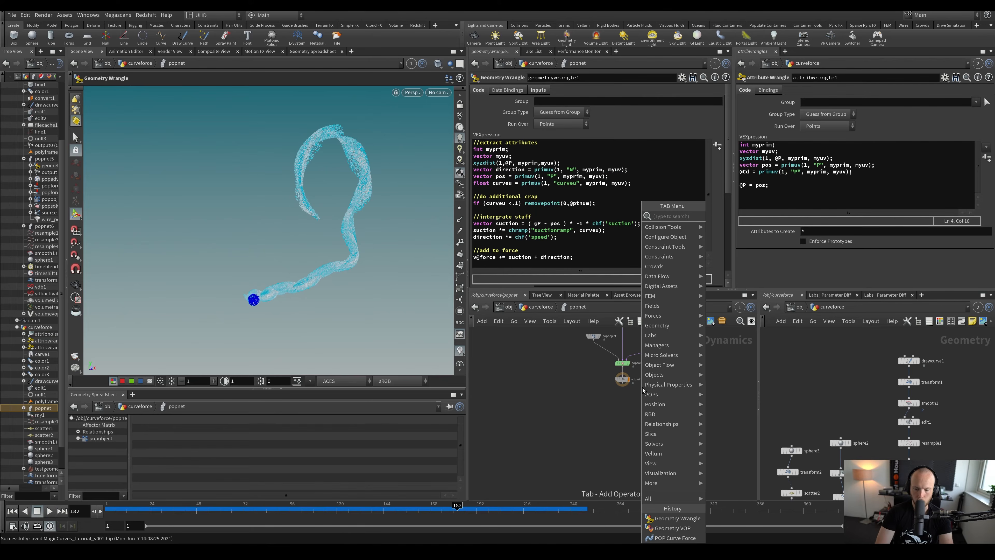
type("pop cur")
key("Return")
left_click(642, 387)
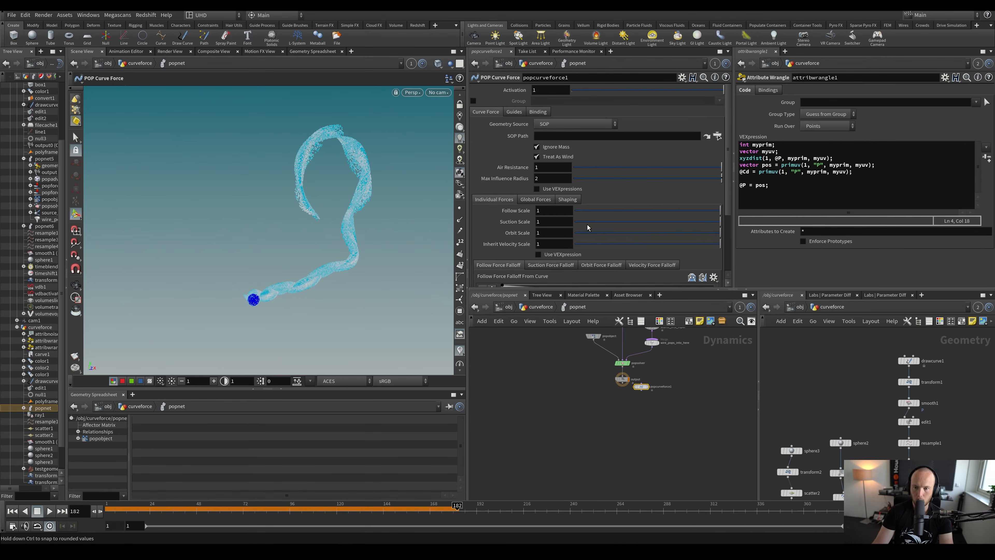
scroll(588, 226, "down", 3)
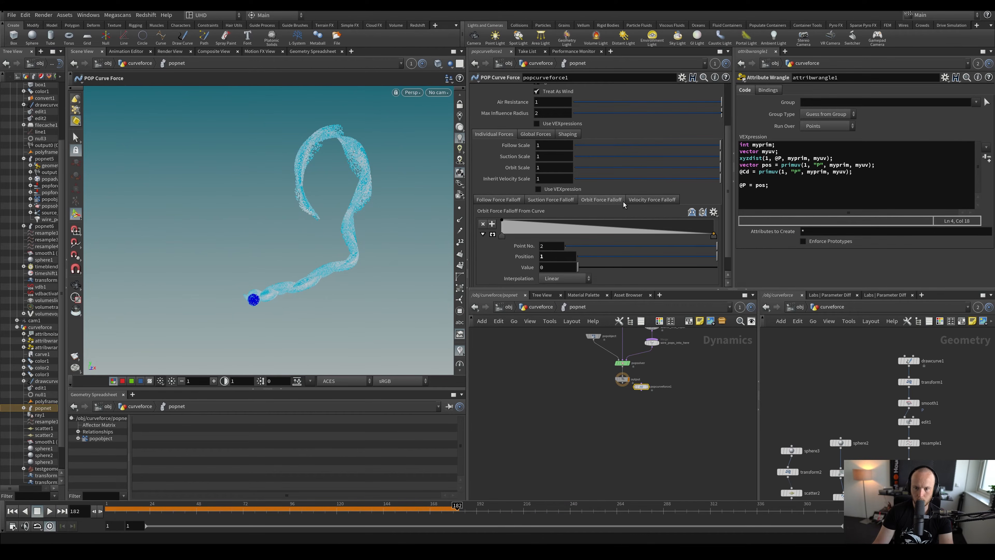
left_click(652, 200)
left_click(595, 201)
left_click(555, 201)
left_click(509, 201)
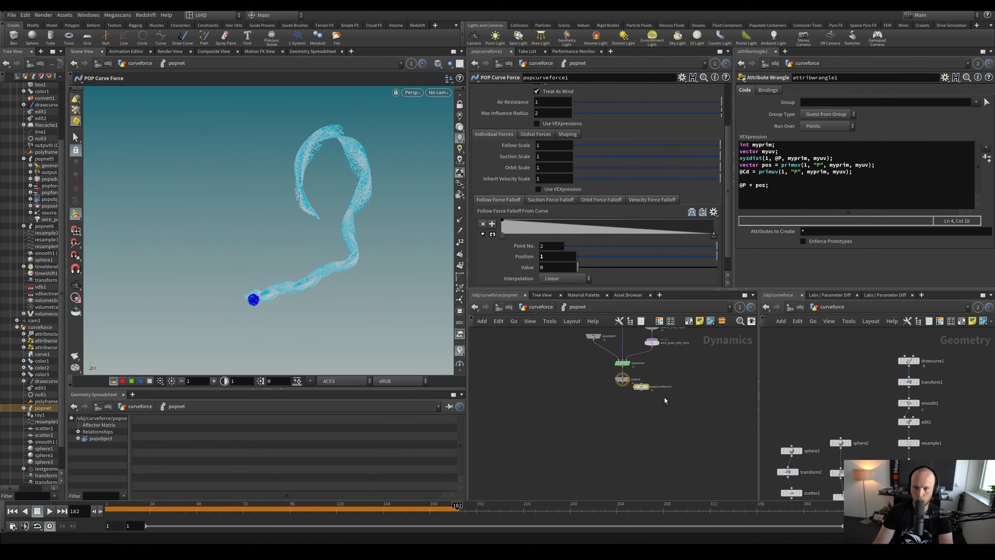
left_click(664, 398)
scroll(664, 398, "up", 2)
key("Delete")
Save the scene with the popnet's network centred in view
middle_click_drag(657, 373, 600, 441)
scroll(632, 419, "up", 3)
scroll(631, 420, "down", 4)
key("ctrl+s")
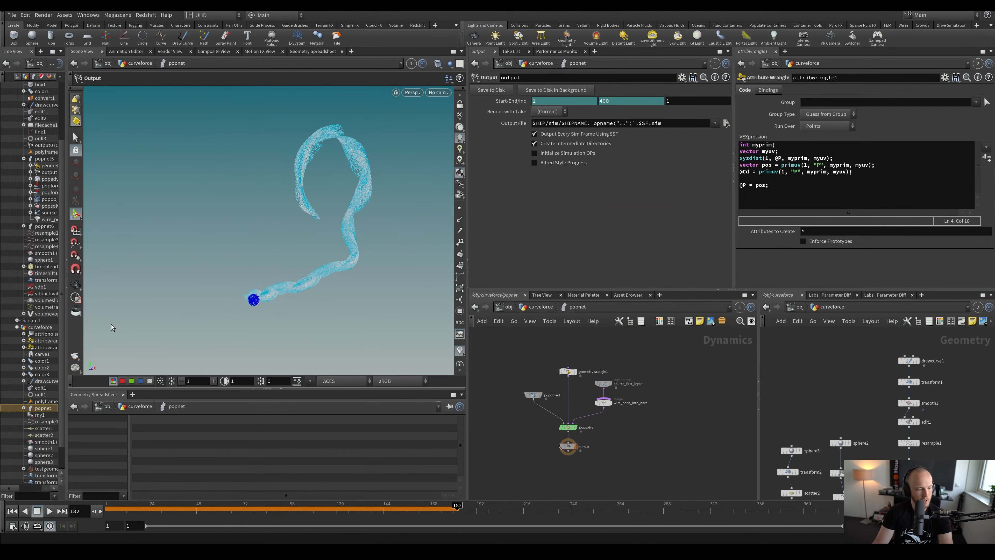
Select the geometry wrangle inside the popnet and review its complete VEX code
scroll(540, 396, "up", 3)
left_click(581, 360)
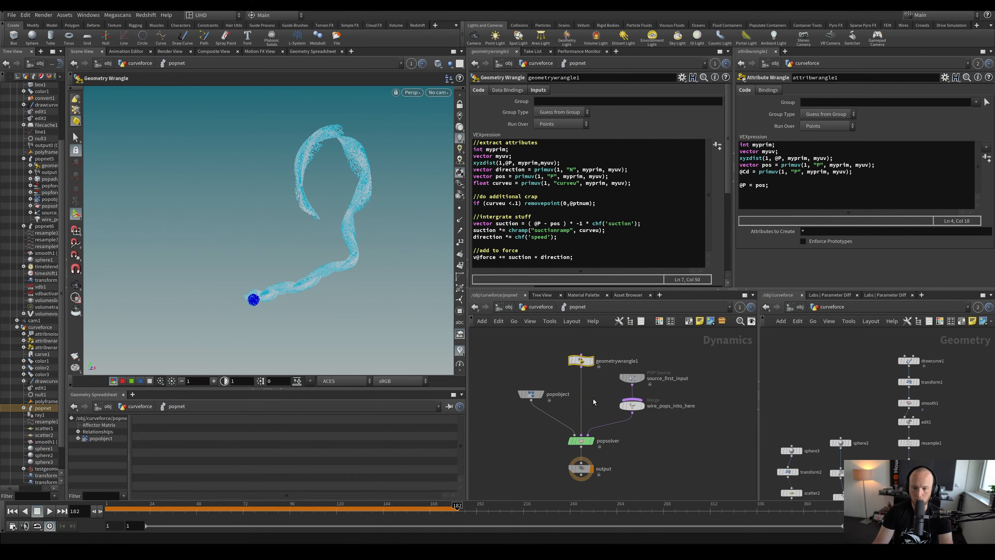
mouse_move(728, 183)
left_mouse_down()
mouse_move(729, 260)
mouse_move(729, 185)
mouse_move(730, 248)
mouse_move(730, 194)
left_mouse_up()
left_click_drag(407, 252, 307, 242, "alt")
Save the scene and scrub the simulation to frame 203 to examine how the particles follow the curve
key("ctrl+s")
left_click_drag(106, 513, 92, 516)
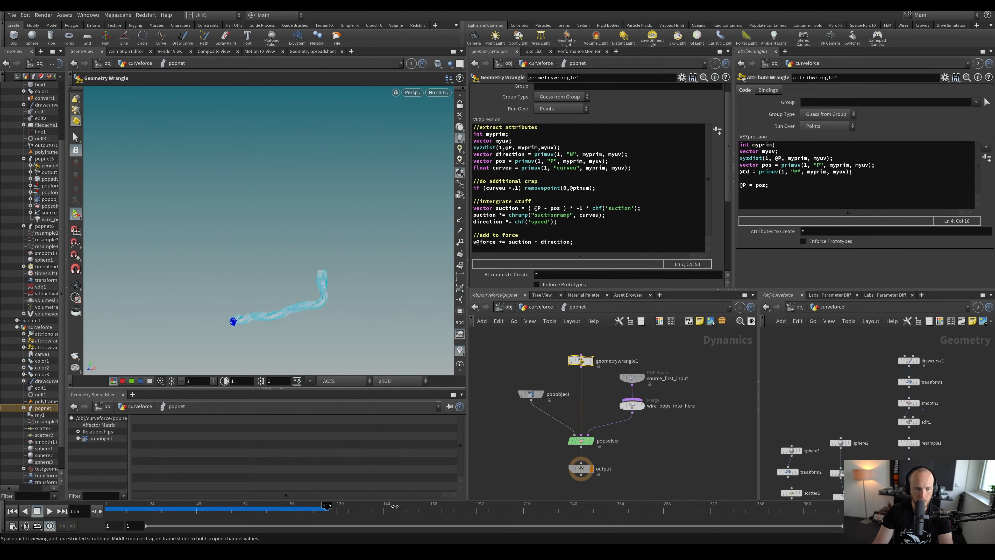
left_click_drag(251, 508, 499, 504)
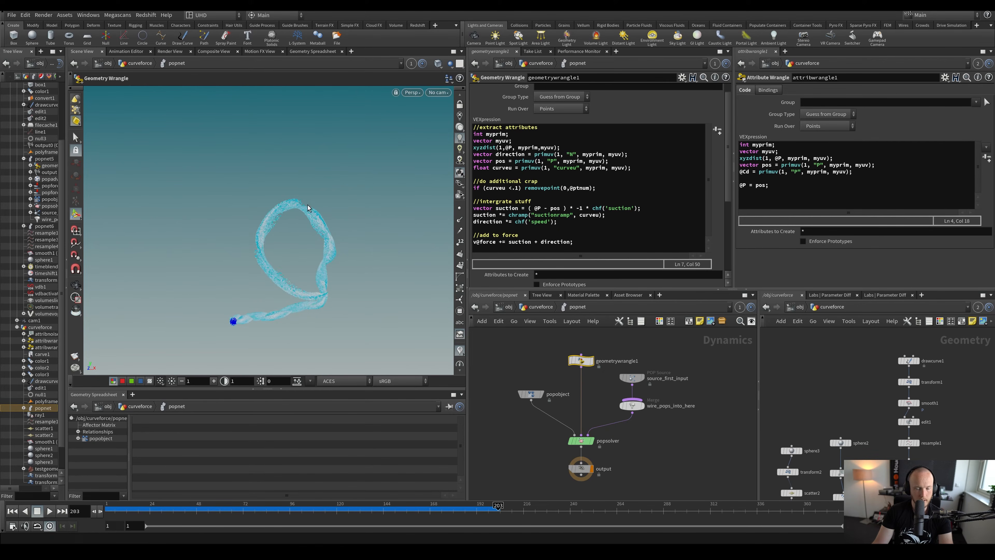
left_click_drag(288, 247, 283, 256, "alt")
Return to the curveforce network level, save the scene, and view the particle trail from another angle
key("u")
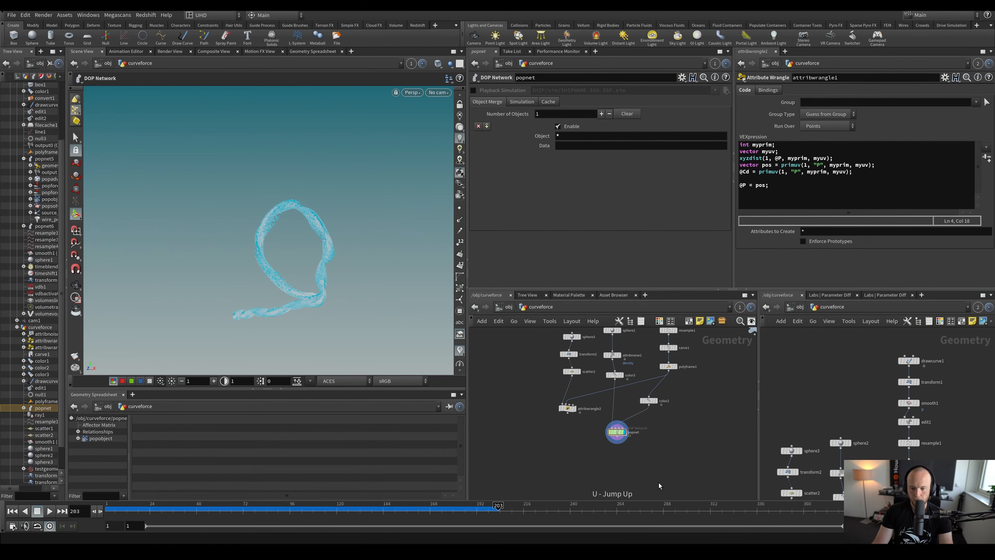
key("ctrl+s")
mouse_move(296, 331)
left_mouse_down("alt")
mouse_move(286, 355)
mouse_move(284, 318)
left_mouse_up("alt")
left_click_drag(208, 317, 304, 308, "alt")
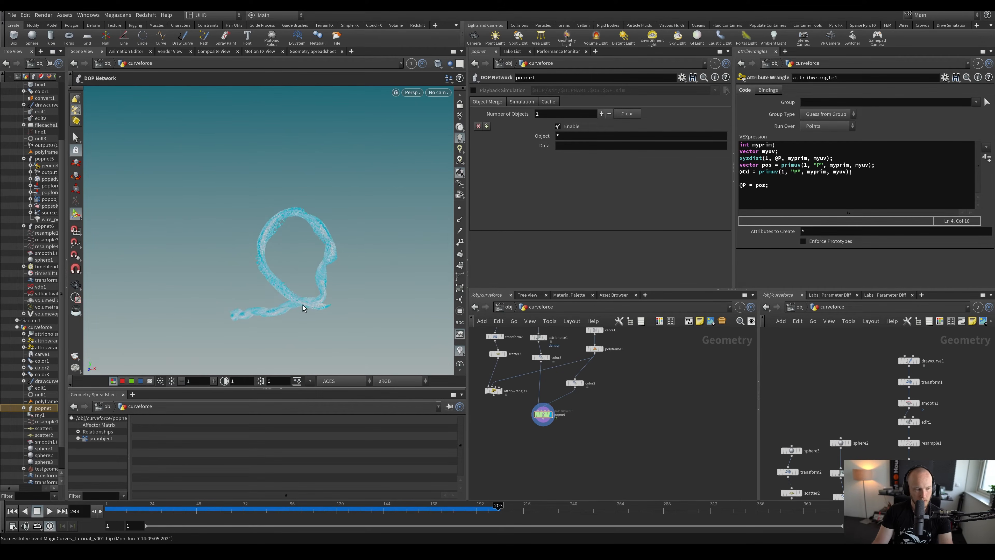
scroll(619, 392, "up", 2)
Add a Box node near popnet, feed it from color2 so it bounds the curve, and display it
key("Tab")
mouse_move(593, 428)
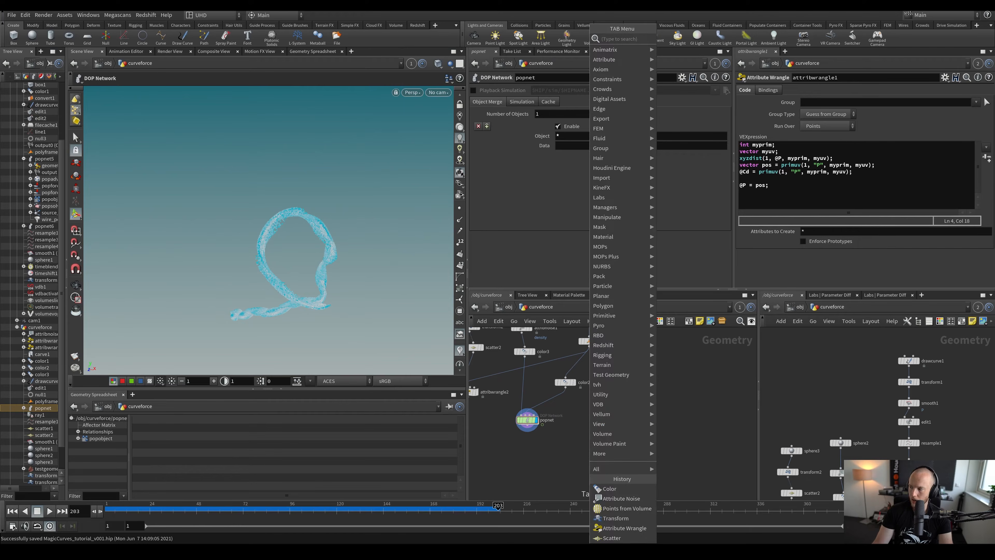
key("Escape")
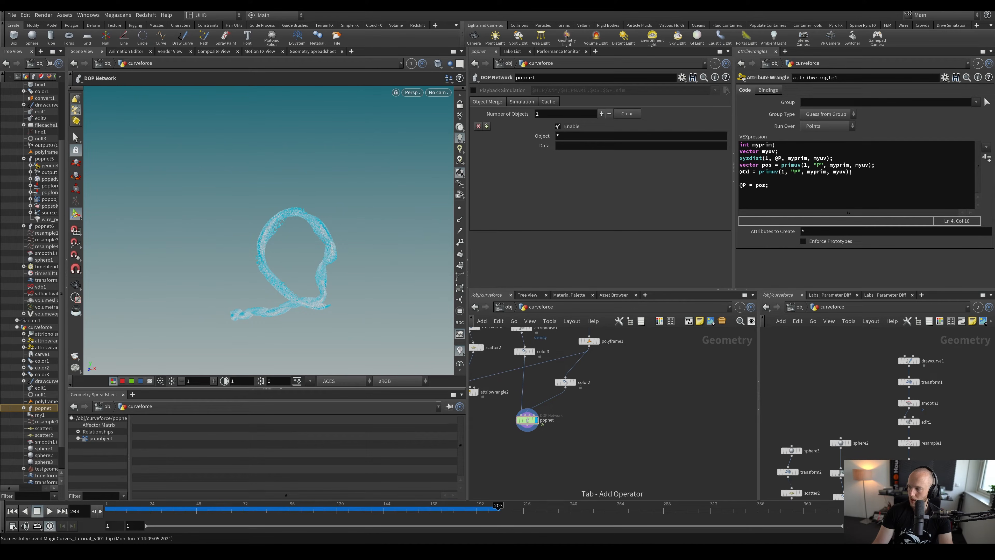
key("Tab")
type("v")
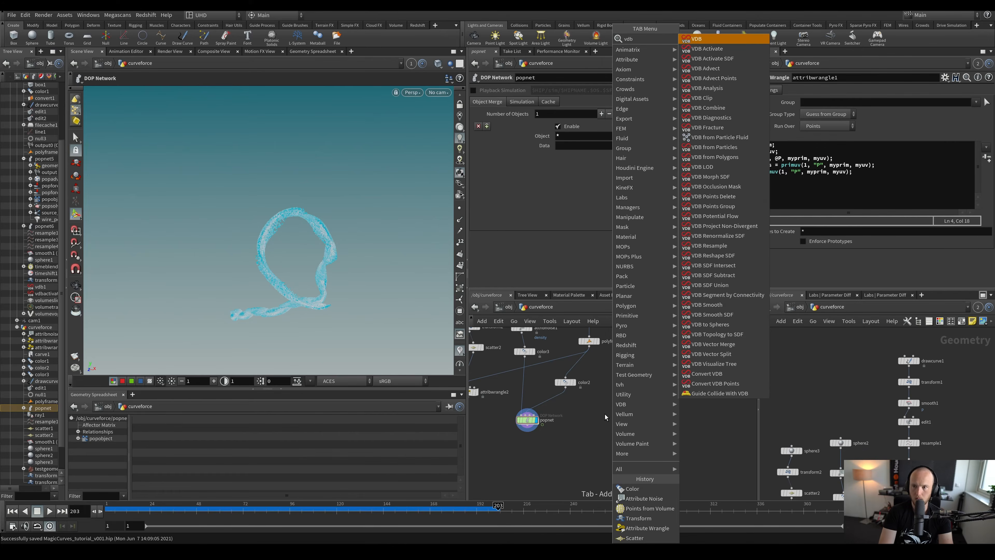
key("BackSpace")
type("box")
key("Return")
left_click(584, 430)
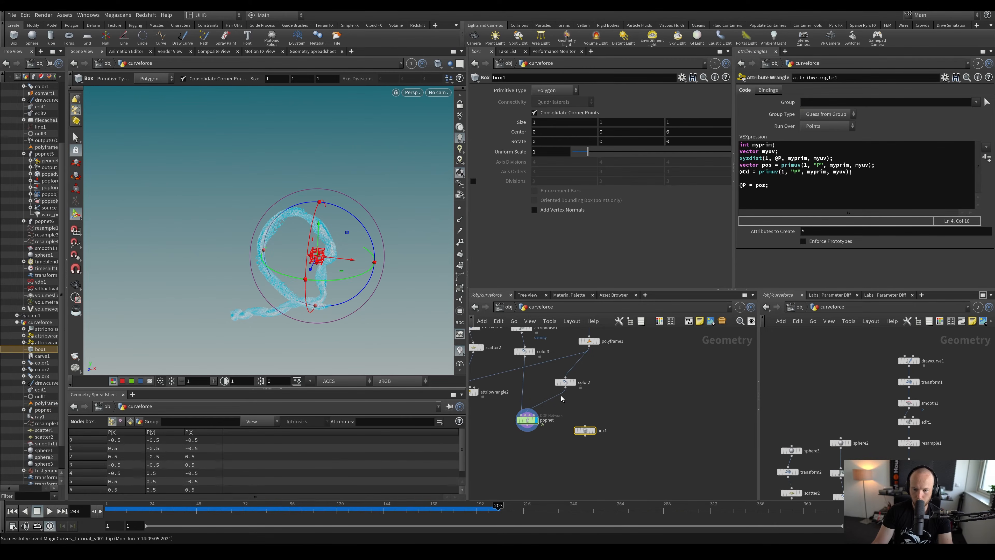
left_click_drag(566, 388, 585, 425)
left_click(598, 423)
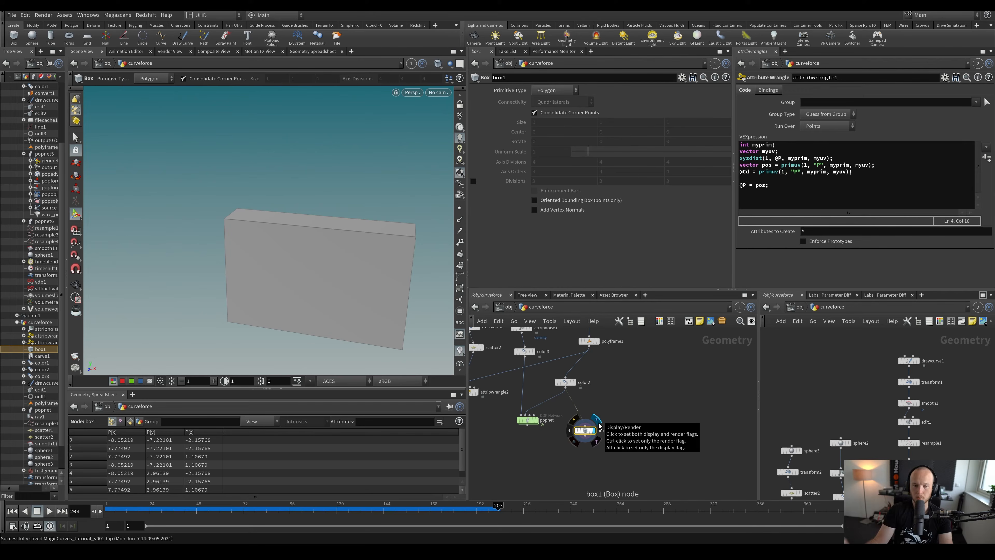
left_click_drag(276, 271, 361, 300, "alt")
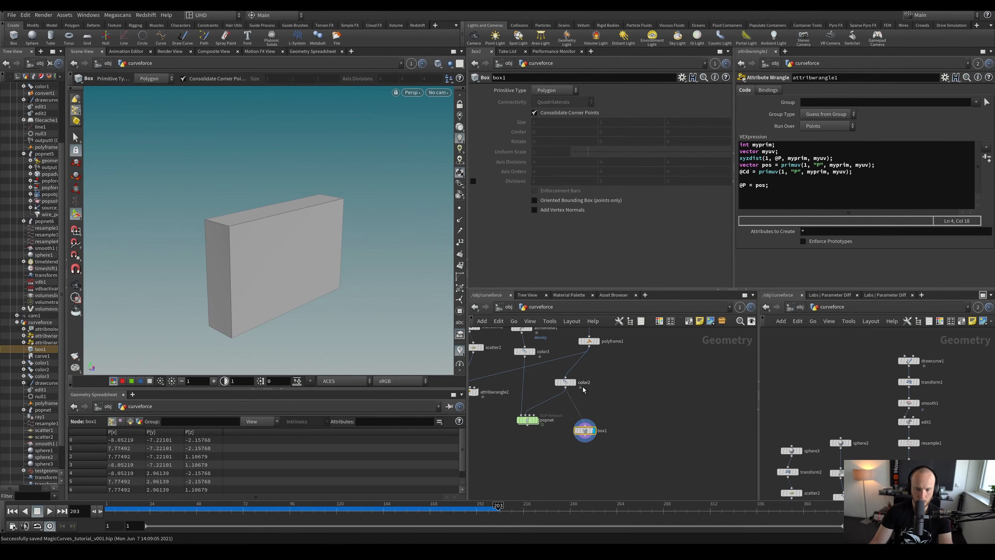
Add a VDB node below popnet
middle_click_drag(612, 466, 608, 409)
key("Tab")
type("vdb f")
key("BackSpace")
key("BackSpace")
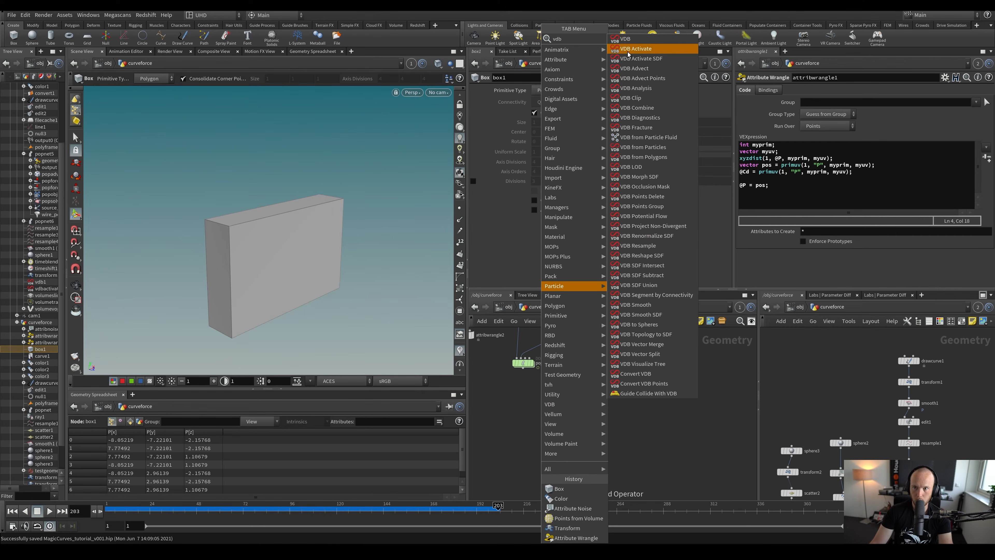
left_click(625, 39)
left_click(521, 419)
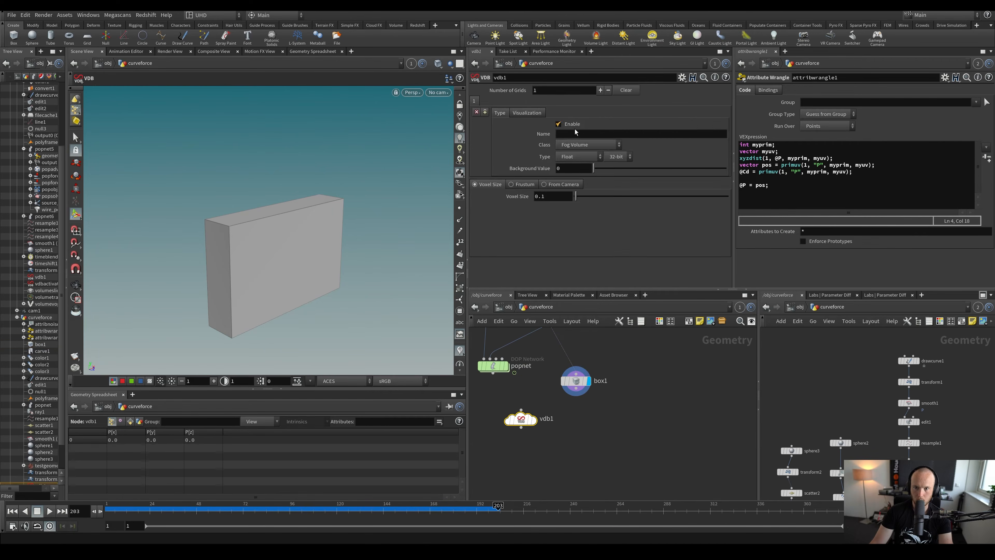
Set the VDB node's grid type to Vector Float, name the grid vel, and save the scene
left_click(577, 156)
left_click(579, 193)
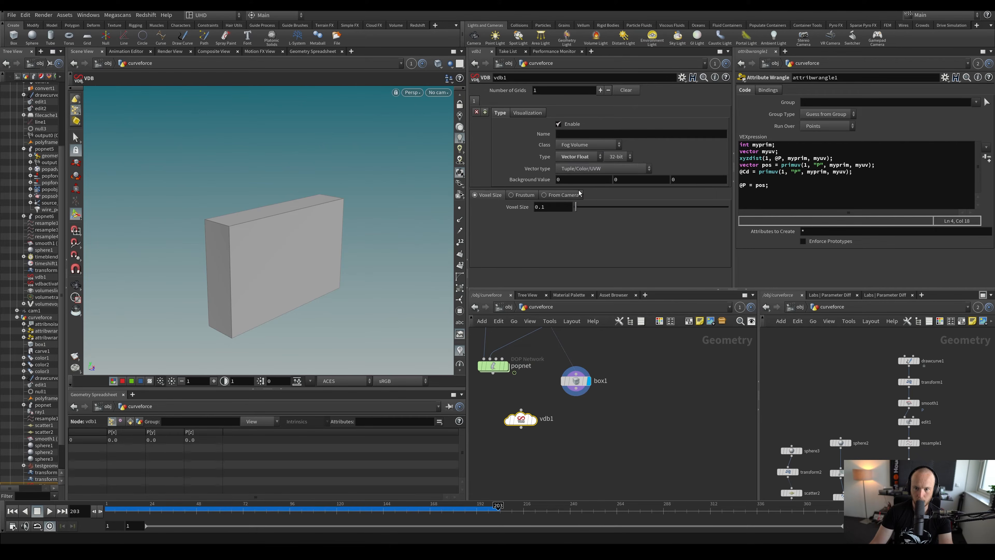
left_click(579, 137)
type("vel")
key("Return")
key("ctrl+s")
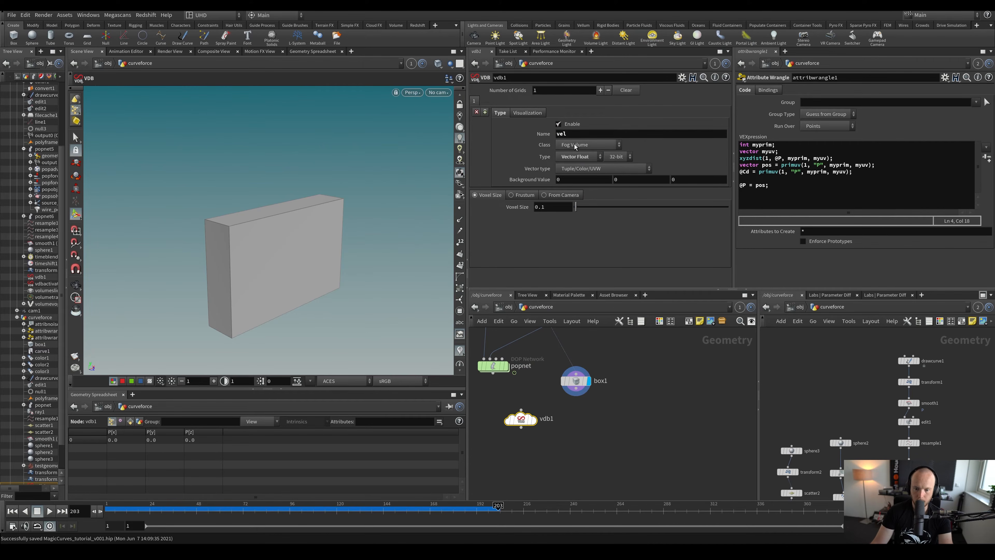
Display vdb1 and space vdb1 and box1 apart to make room below them
left_click(537, 404)
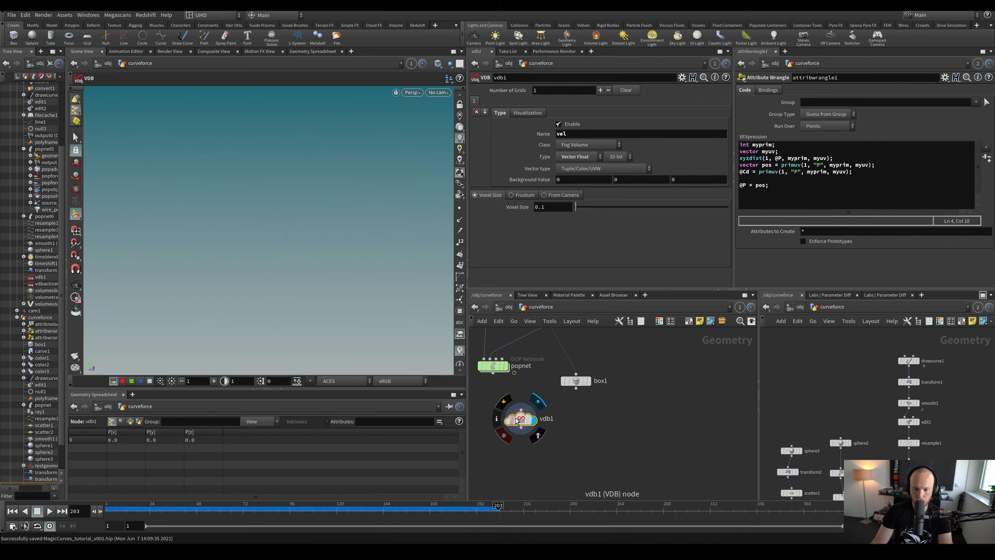
left_click_drag(526, 418, 531, 411)
left_click_drag(593, 384, 625, 407)
left_click(585, 468)
middle_click_drag(586, 448, 592, 408)
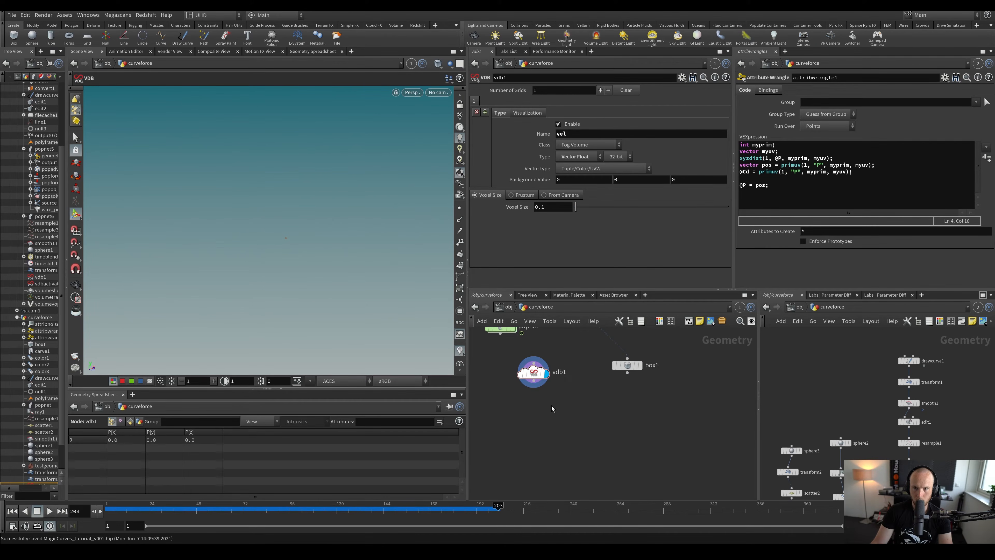
Add a VDB Activate node and wire vdb1 into its first input and box1 into its second
key("Tab")
type("vdb ac")
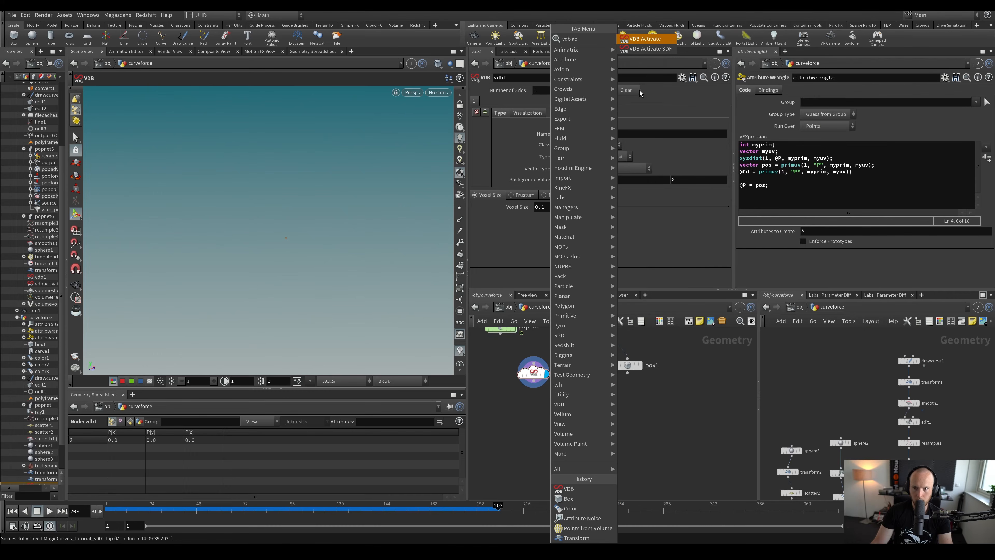
key("Return")
left_click(543, 445)
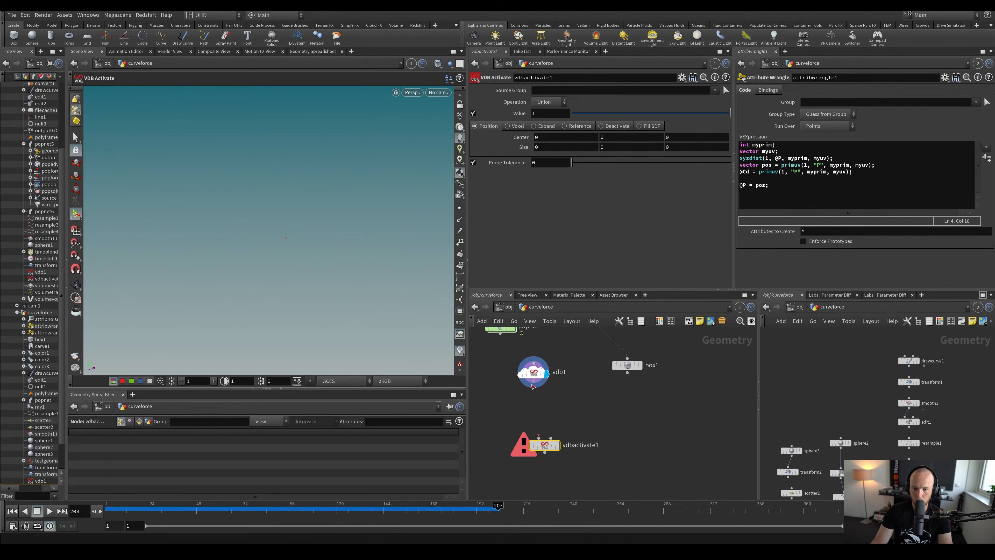
left_click_drag(533, 387, 539, 438)
left_click(534, 371)
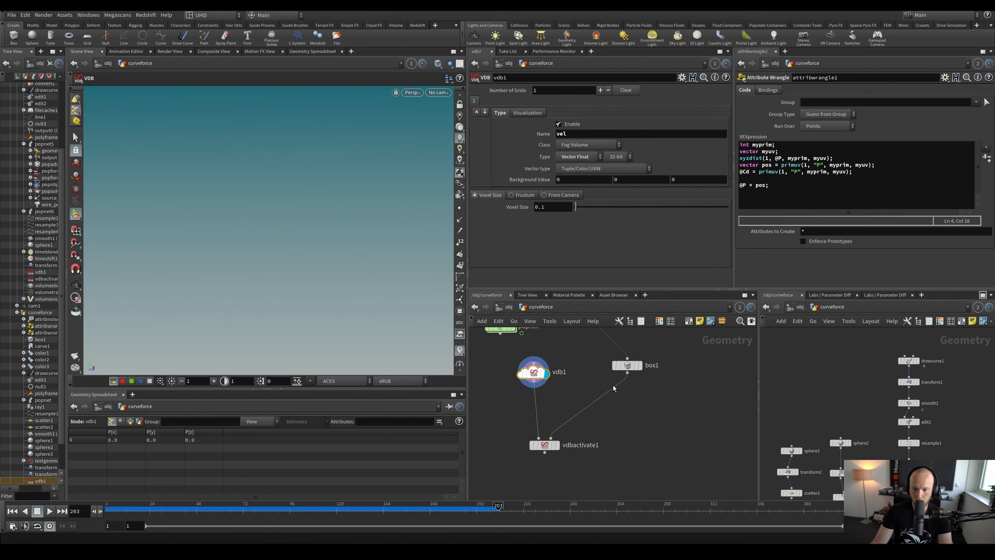
Display the VDB Activate node and set its activation region to Reference
left_click(544, 445)
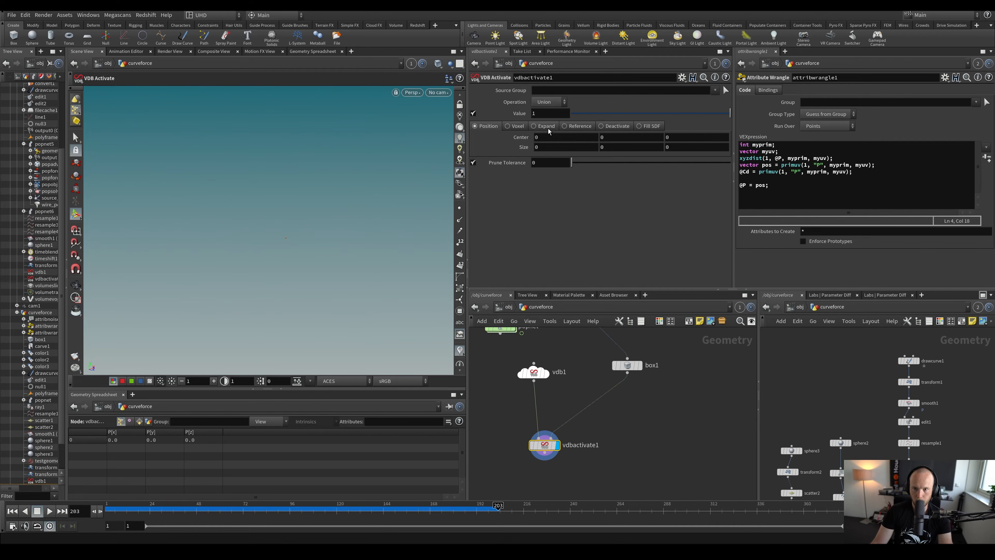
left_click(570, 128)
key("Escape")
left_click_drag(326, 195, 279, 229)
key("Return")
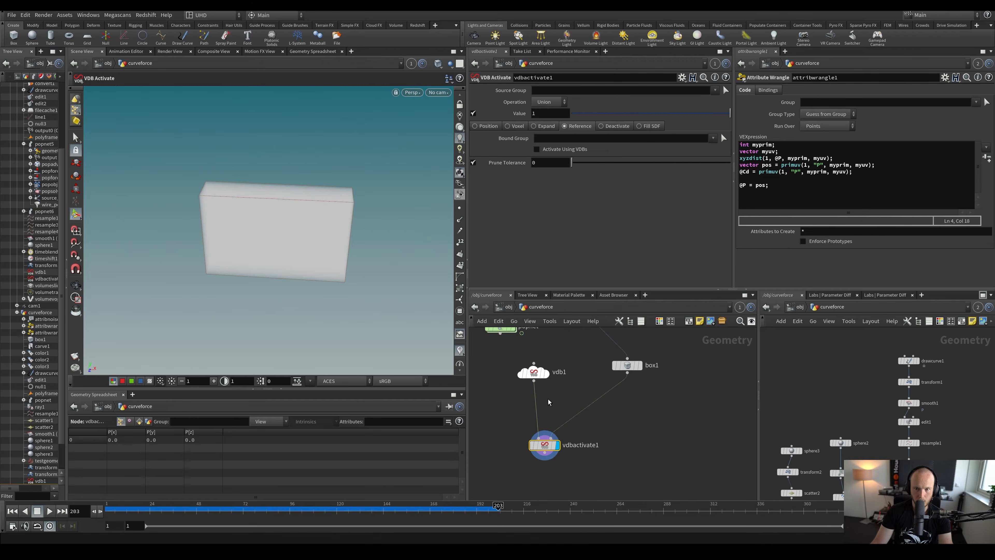
Add a Volume VOP node directly below the VDB Activate node
left_click(533, 372)
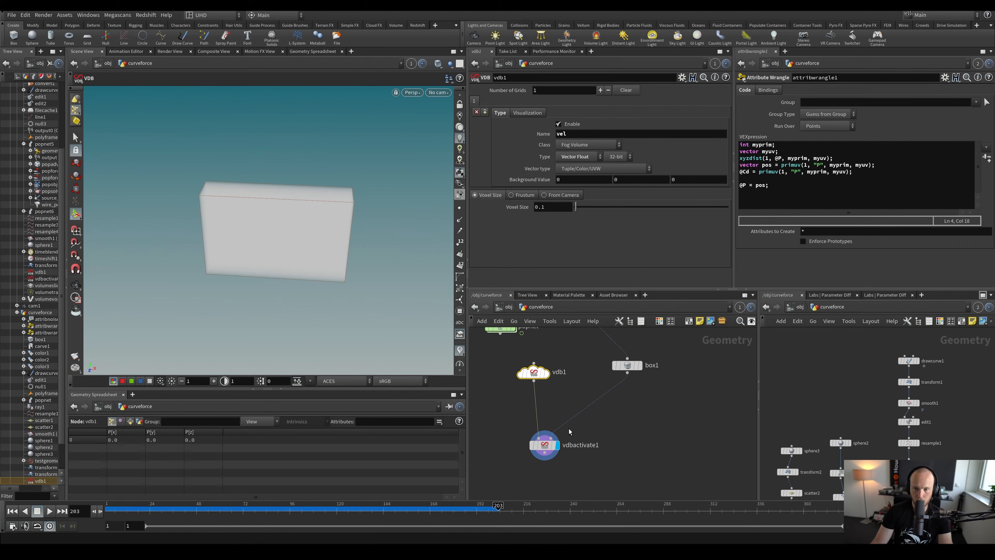
left_click_drag(545, 446, 558, 425)
middle_click_drag(580, 460, 593, 387)
key("Tab")
type("vvop")
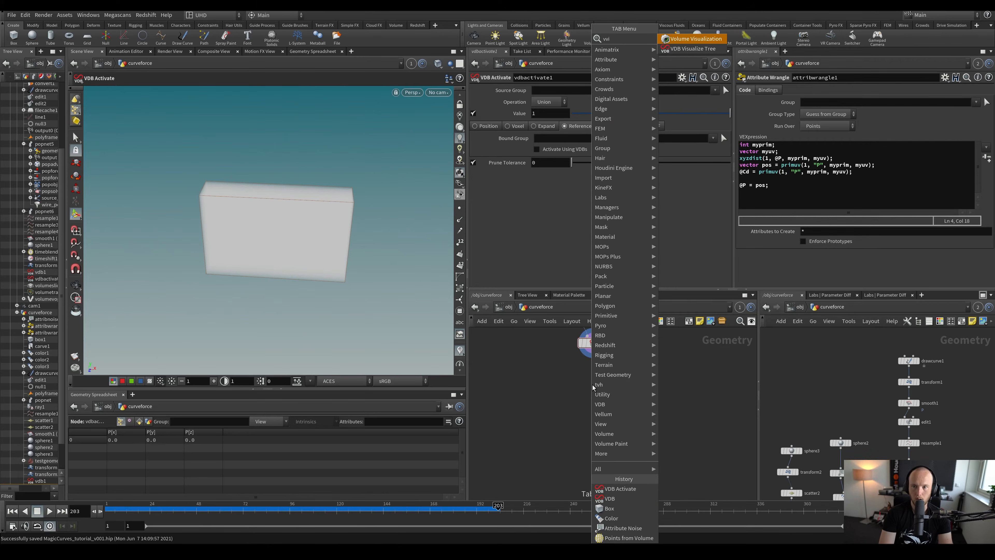
key("Return")
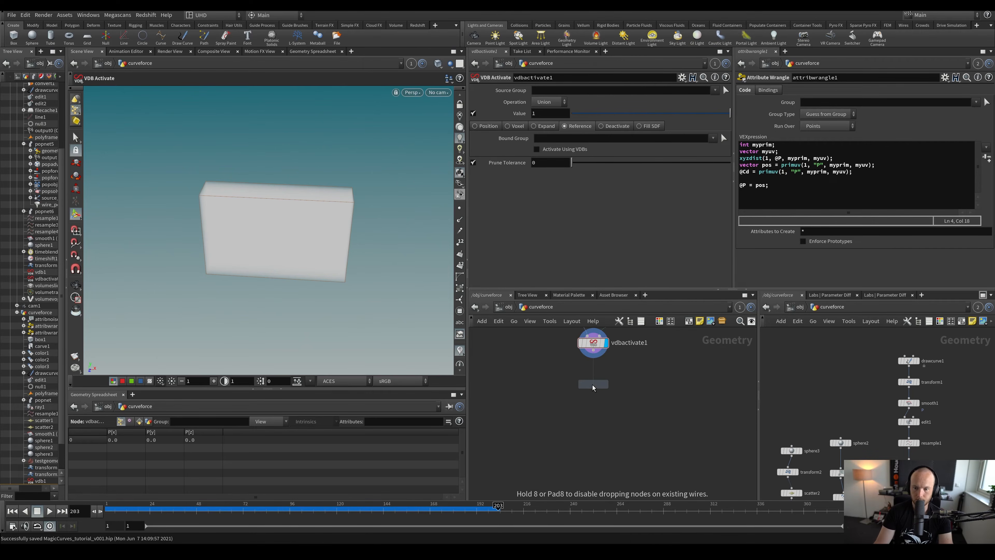
left_click(593, 382)
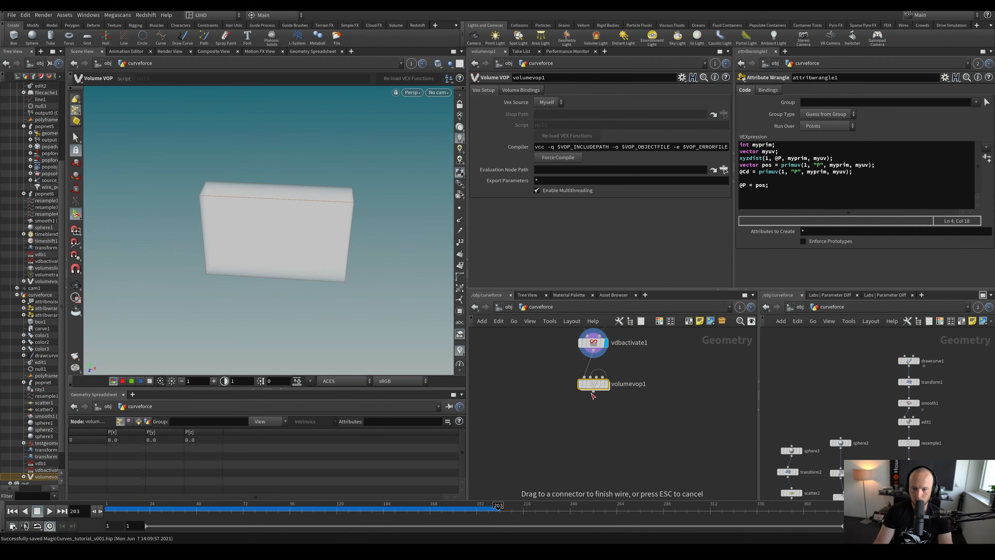
Go inside the Volume VOP and add a Bind node beside the global parameters
double_click(593, 384)
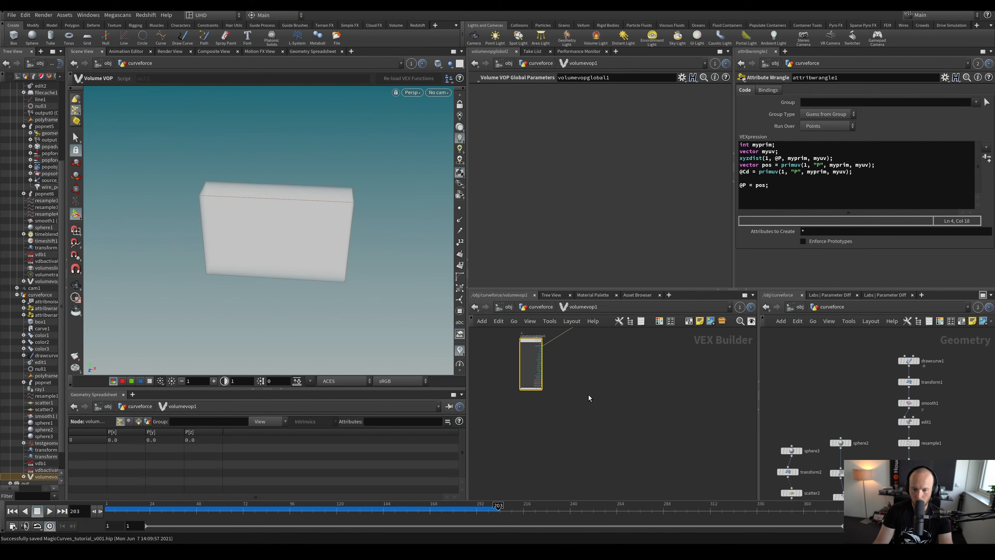
key("Tab")
type("b")
key("Escape")
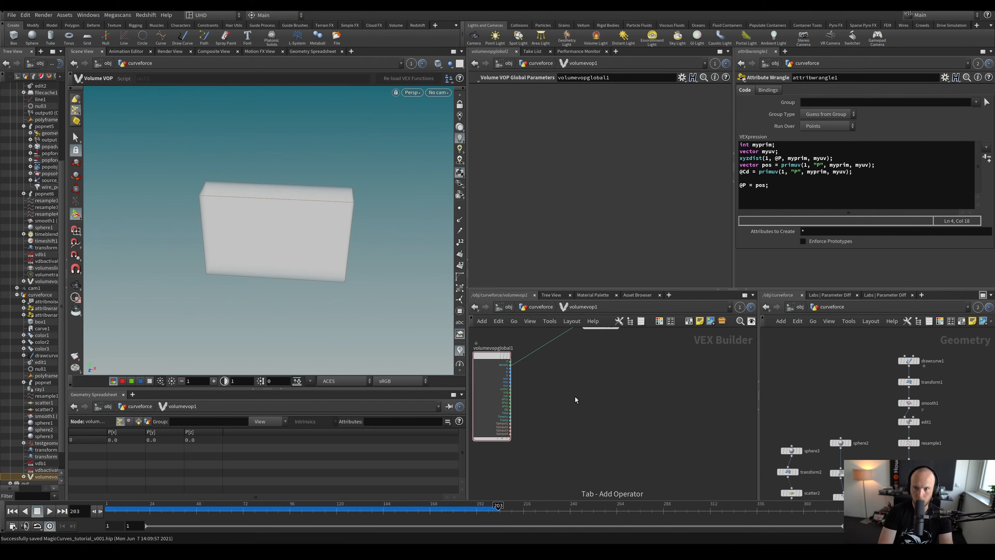
left_click(565, 419)
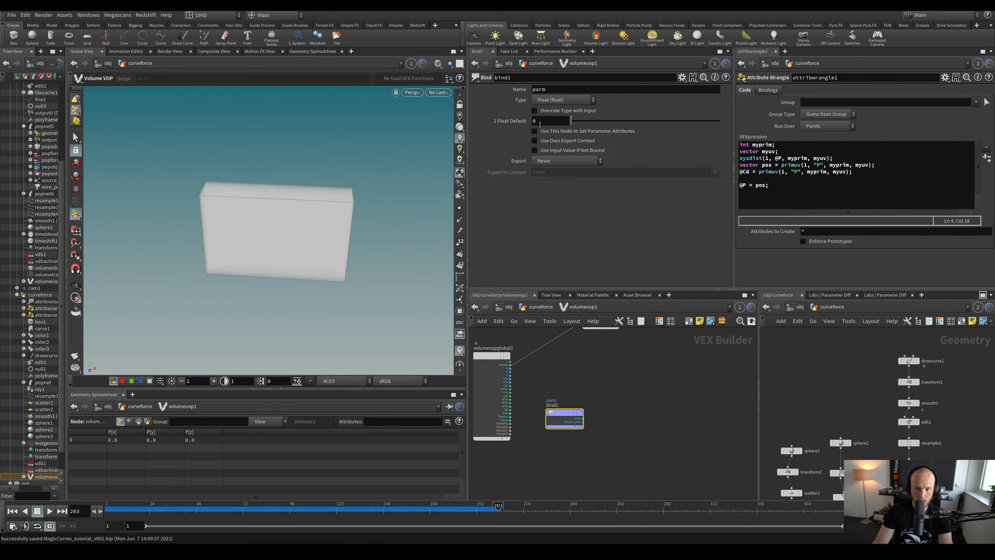
Set the Bind node's type to 3 Floats (vector) and its name to vel
left_click(564, 99)
left_click(564, 165)
double_click(539, 89)
type("v")
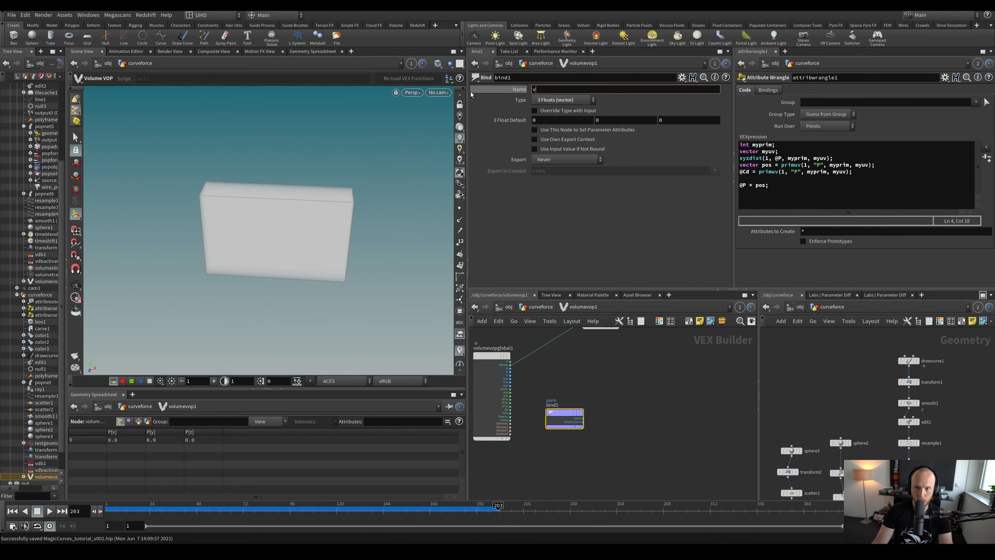
type("el")
key("Return")
left_click_drag(569, 414, 552, 403)
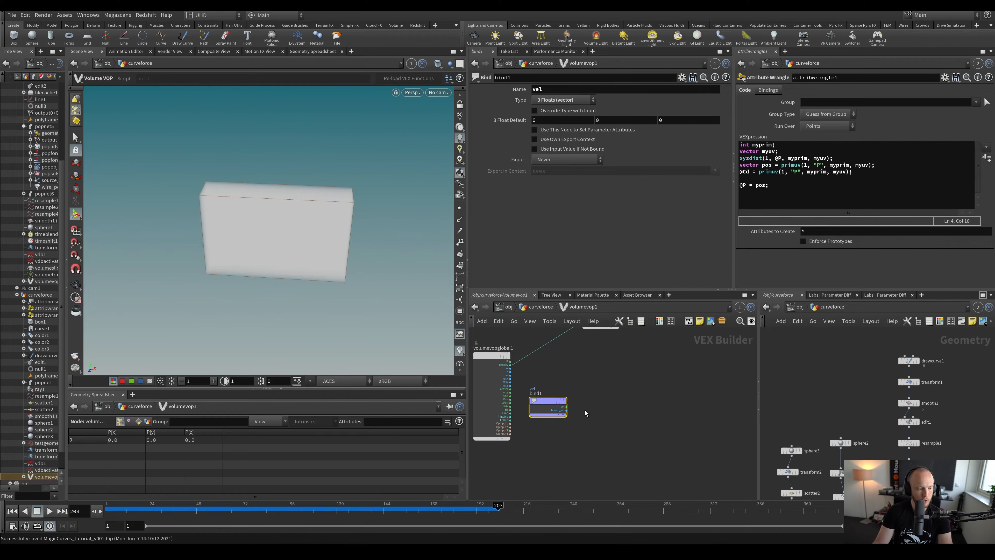
Add a Bind Export node beyond the existing vel Bind node inside the Volume VOP
middle_click_drag(622, 398, 608, 401)
scroll(588, 392, "up", 2)
scroll(646, 374, "down", 2)
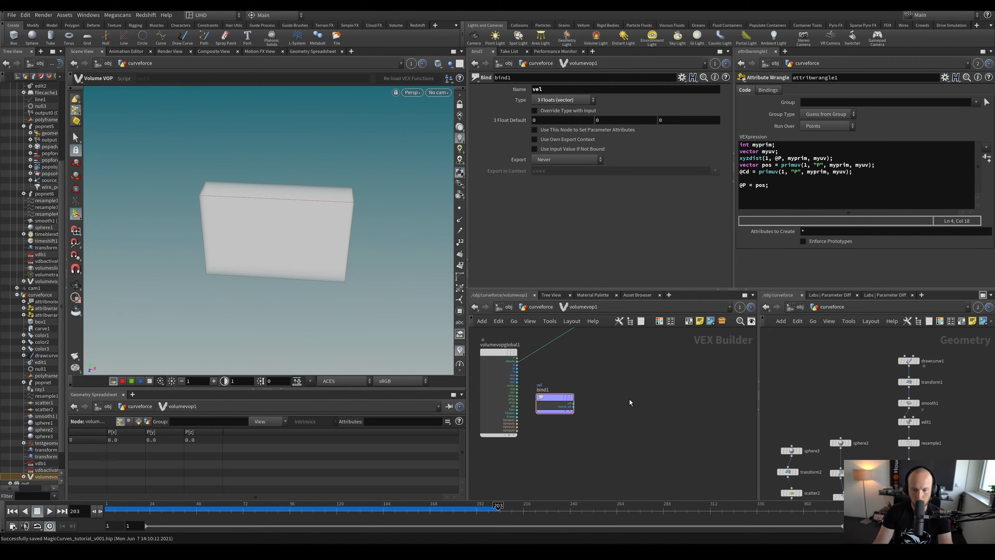
middle_click_drag(630, 402, 584, 435)
key("Tab")
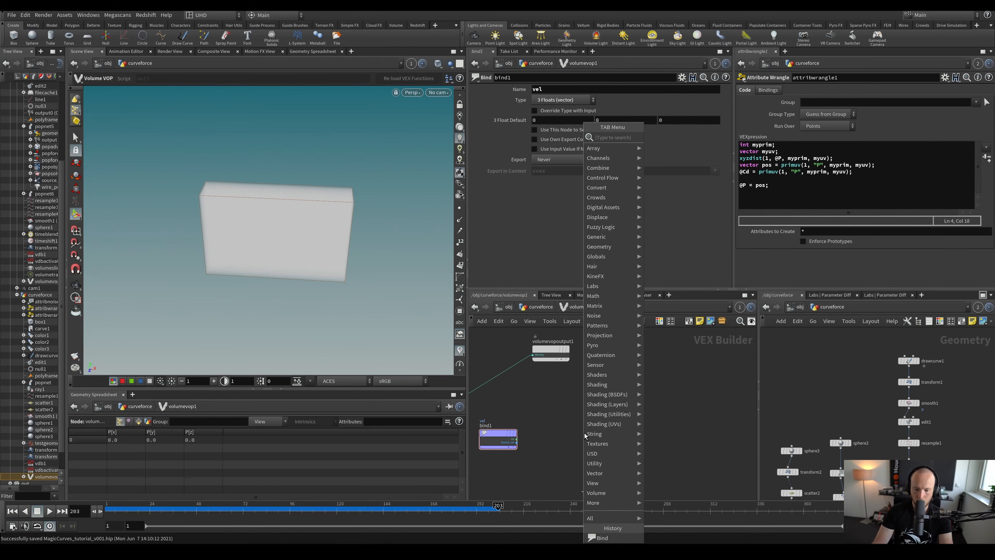
type("binde")
key("Return")
left_click(650, 441)
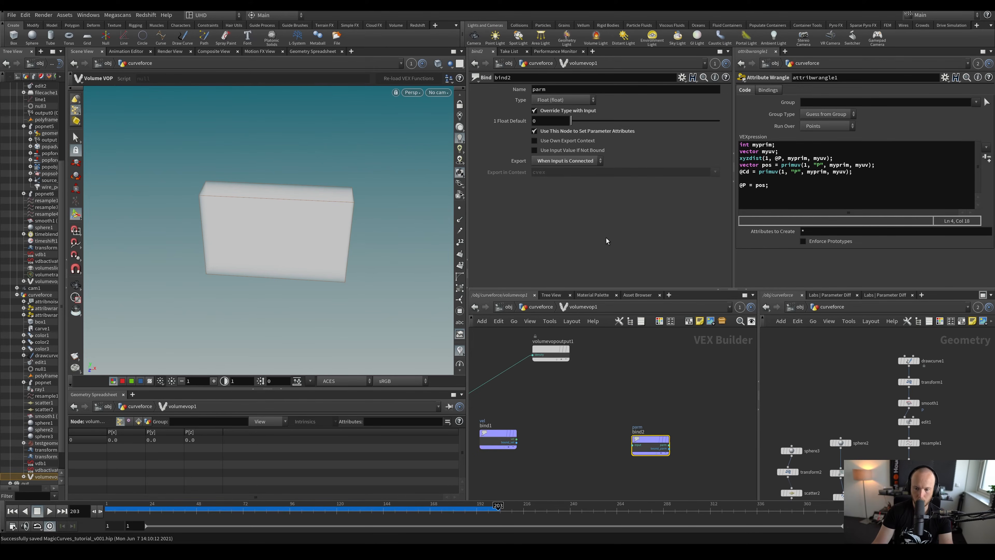
Set the Bind Export node's type to 3 Floats (vector) and its name to vel
left_click(563, 99)
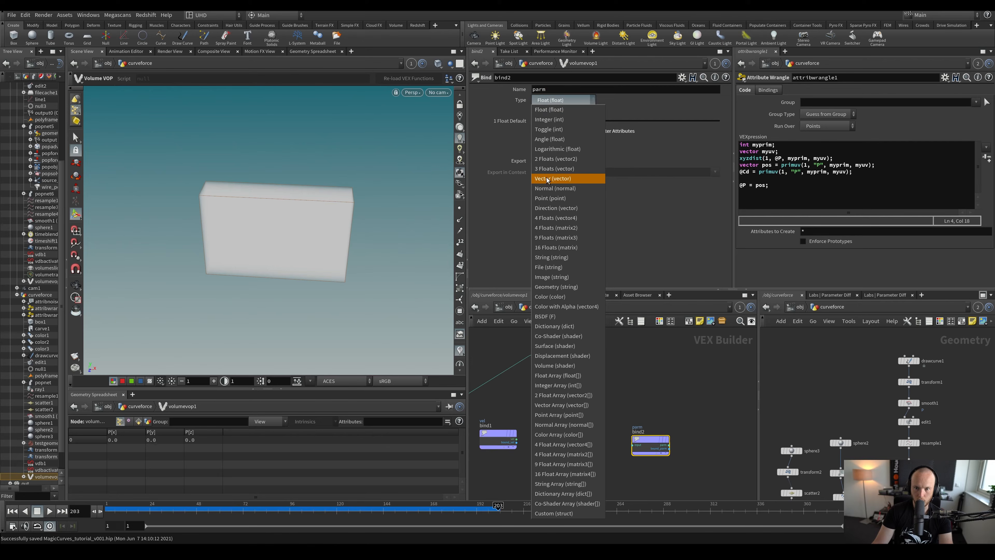
left_click(554, 169)
double_click(539, 89)
type("vel")
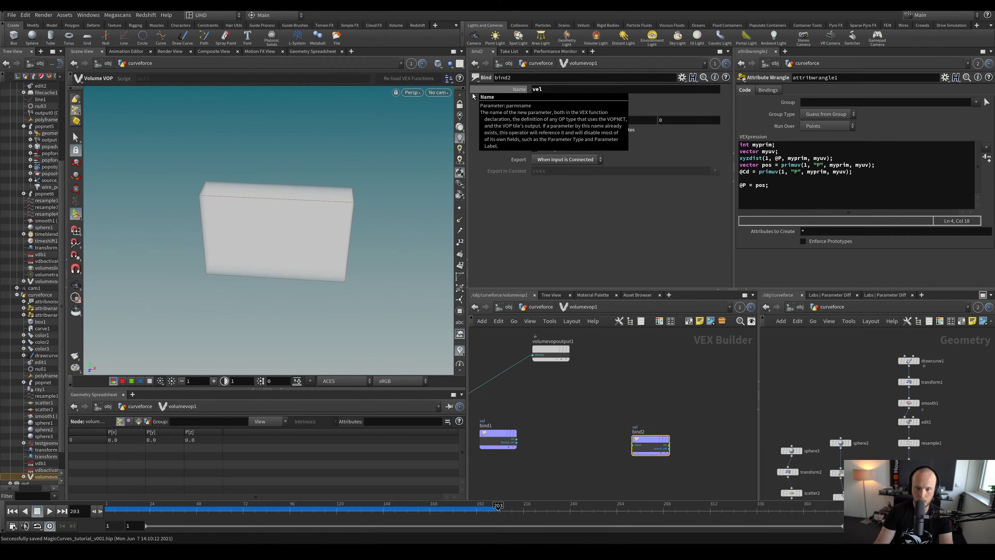
Wire the first Bind node's vel output into the export node's input and move the export node slightly away
scroll(493, 453, "up", 2)
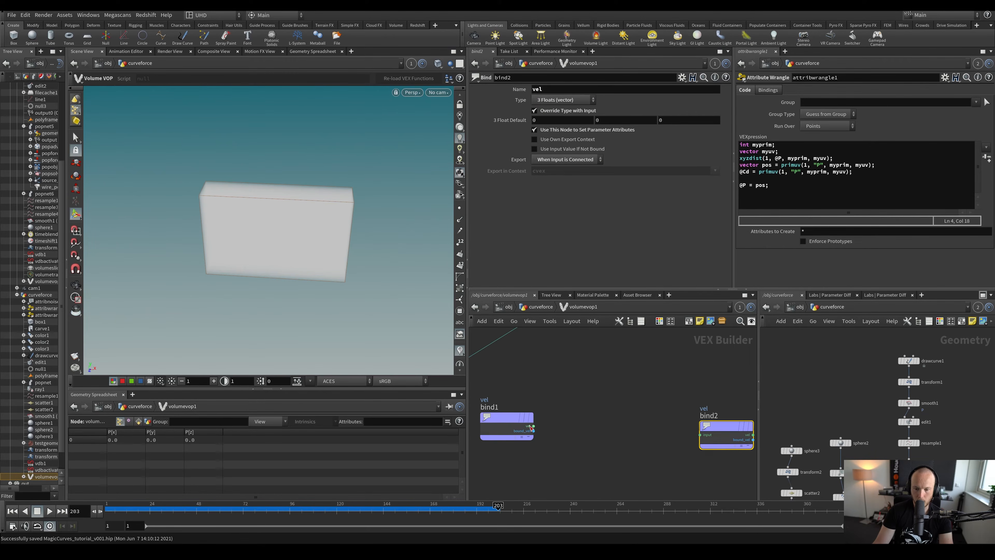
left_click(531, 426)
left_click(698, 434)
left_click_drag(707, 429, 729, 409)
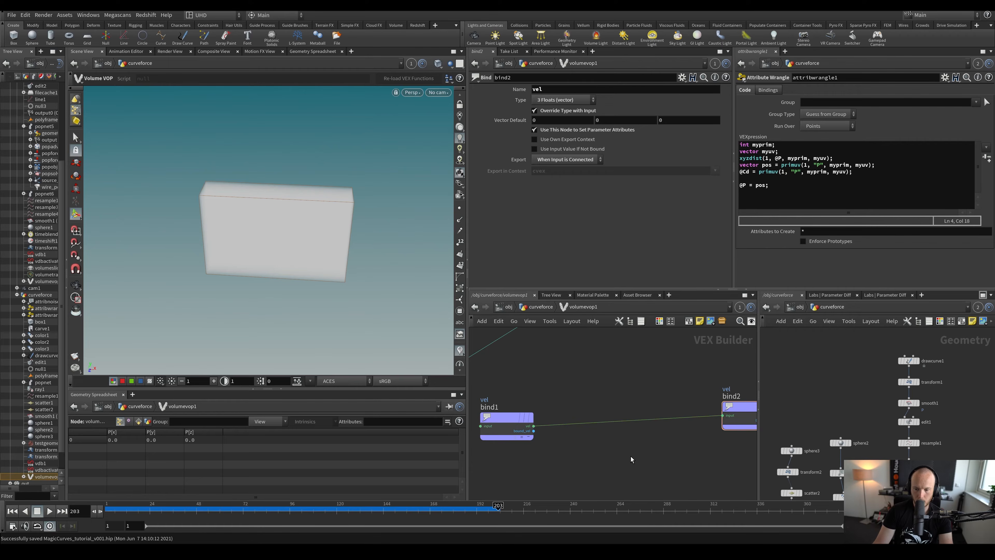
Add a Curl Noise node below the wire between the two vel bind nodes
key("Tab")
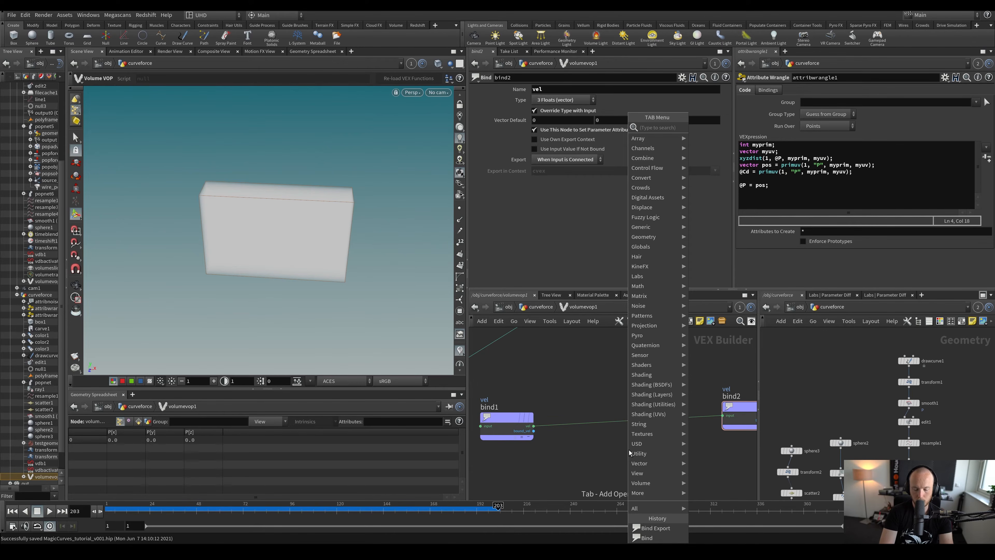
type("curl")
key("Return")
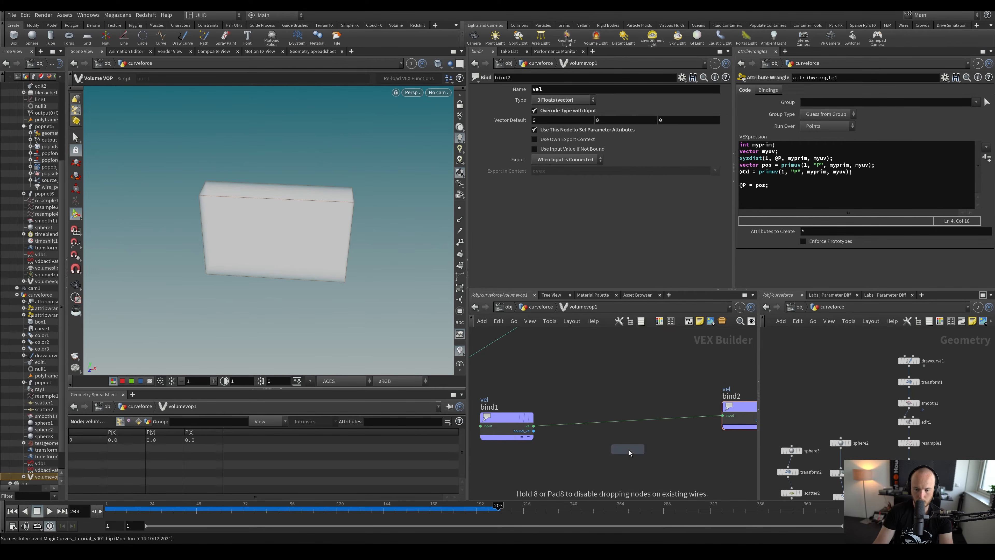
left_click(628, 449)
scroll(627, 450, "down", 3)
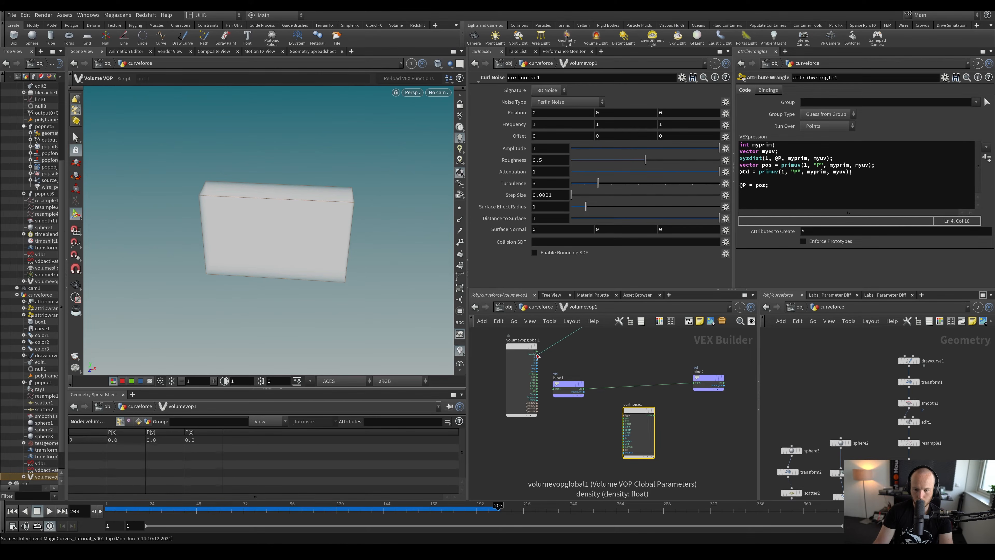
Wire the Volume VOP global parameters into the Curl Noise node's pos input and place the noise node lower in the network
left_click(537, 355)
scroll(599, 417, "up", 3)
left_click(645, 414)
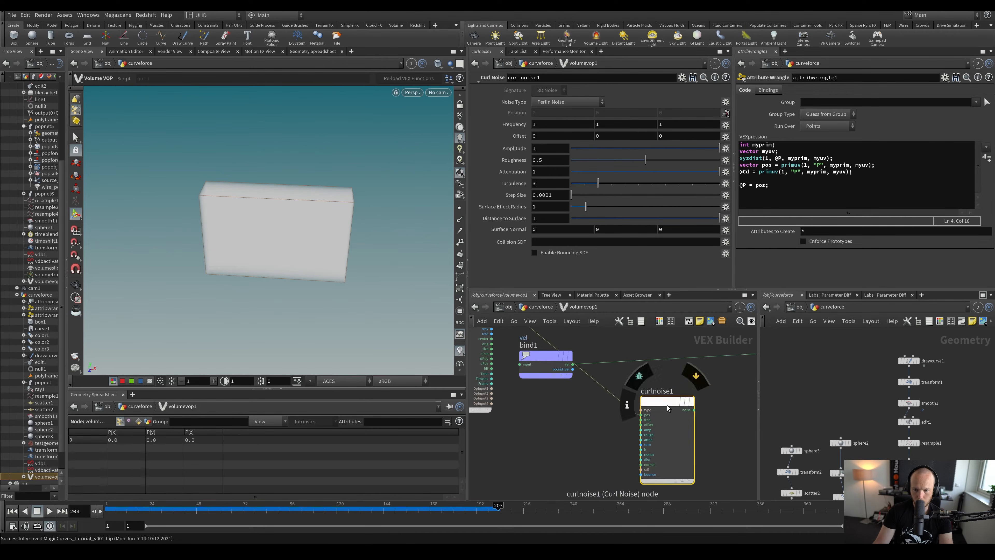
left_click_drag(676, 400, 642, 446)
middle_click_drag(698, 411, 661, 423)
left_click(671, 422)
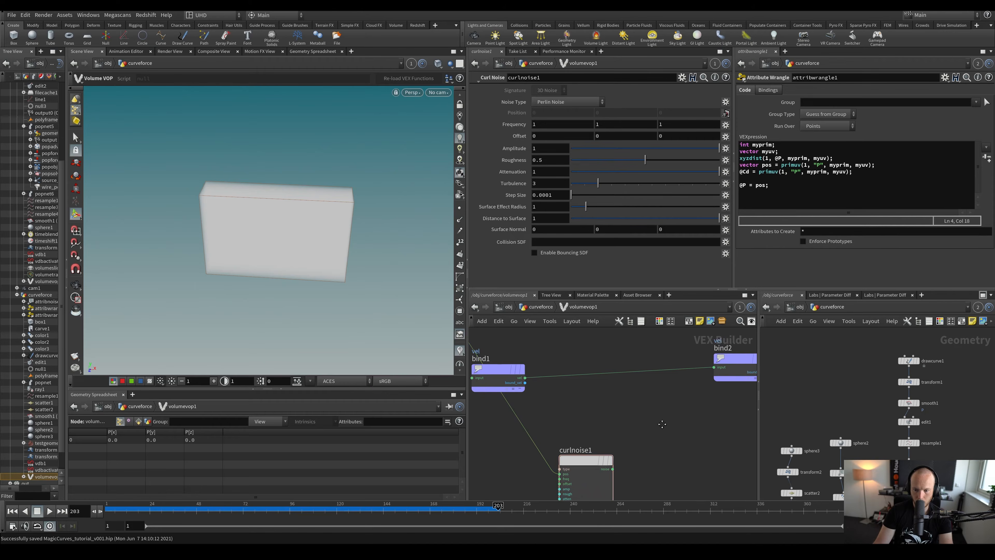
scroll(658, 422, "up", 1)
scroll(651, 422, "down", 2)
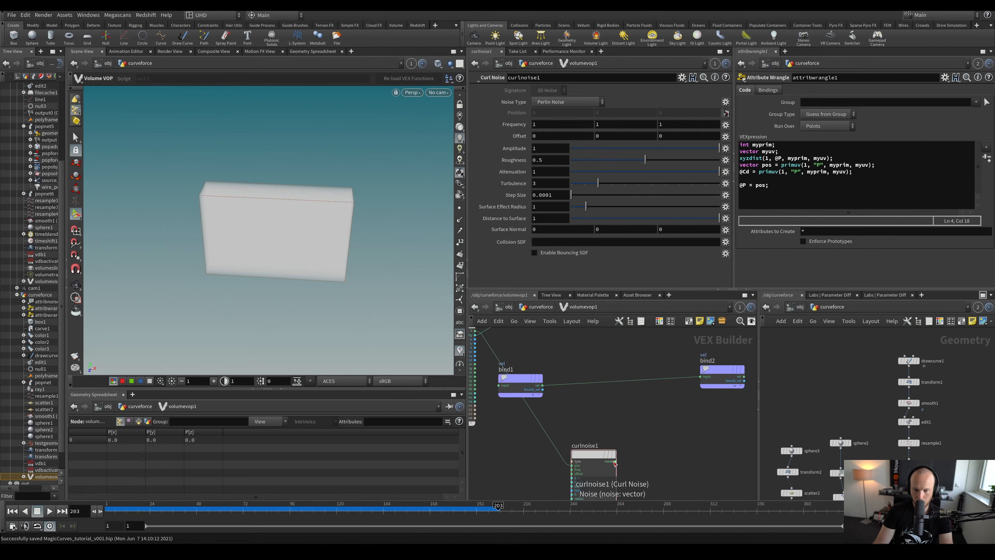
Delete the first vel Bind node and wire the Curl Noise output into the vel export node
left_click(521, 378)
key("Delete")
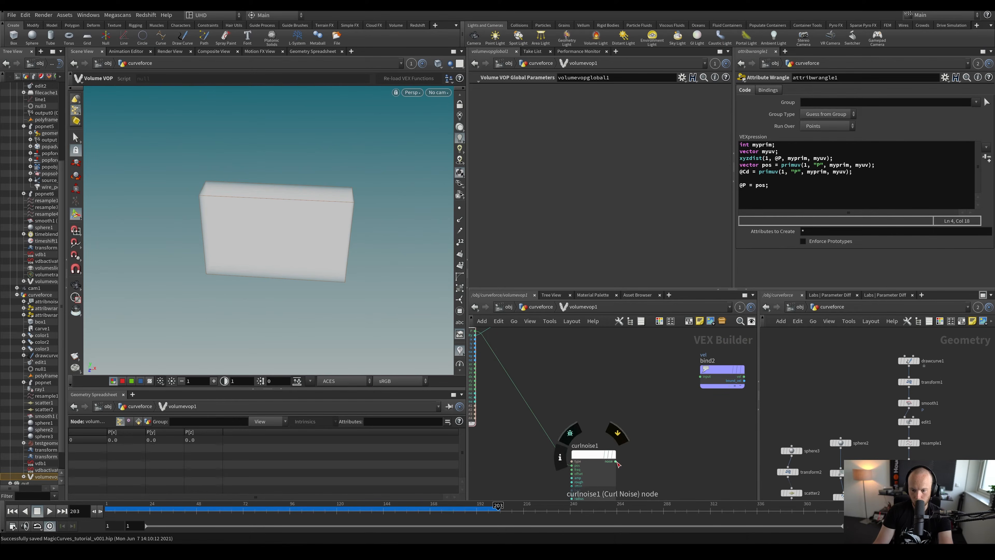
left_click(593, 454)
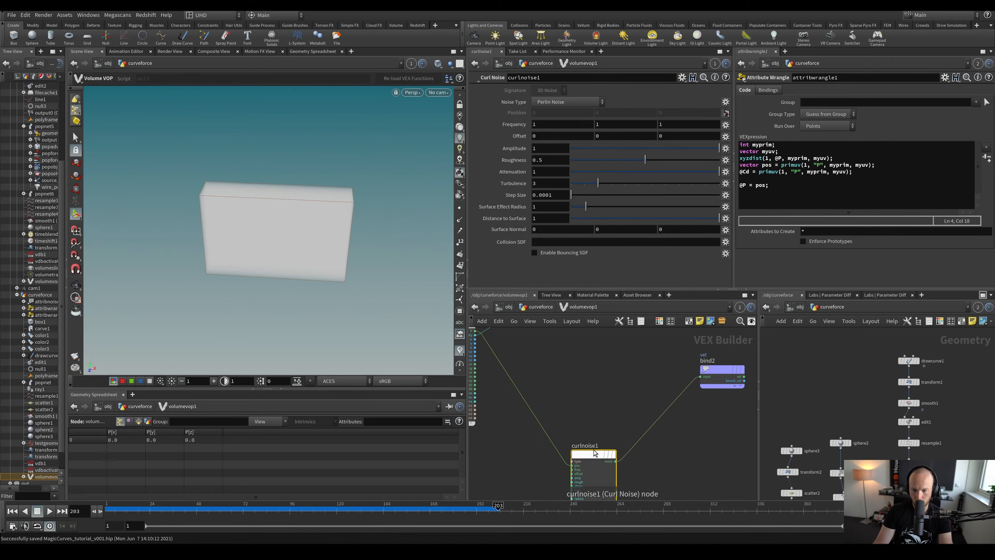
Promote the Curl Noise node's type and freq inputs to parameters
middle_click_drag(594, 452, 591, 385)
scroll(591, 385, "up", 3)
middle_click(566, 397)
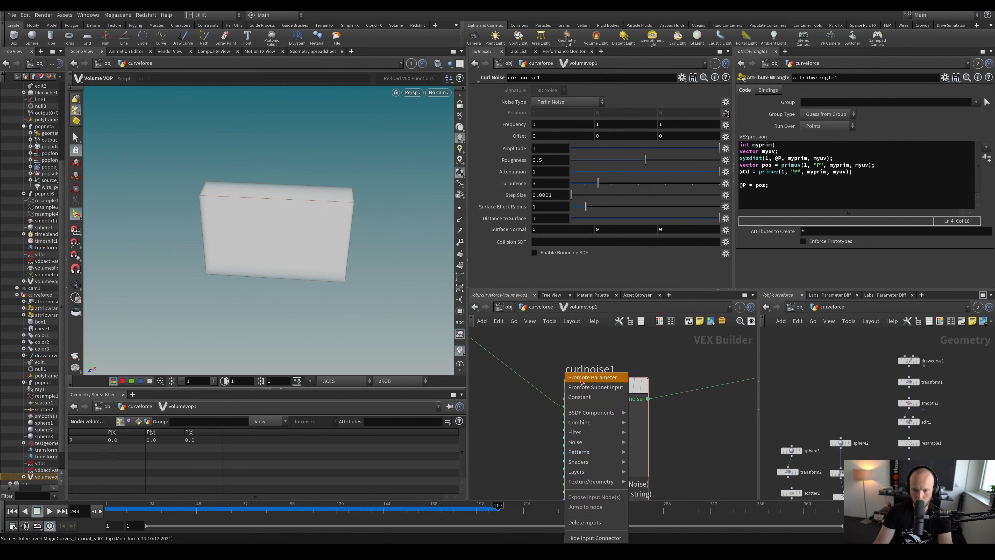
left_click(578, 378)
middle_click_drag(562, 417, 587, 404)
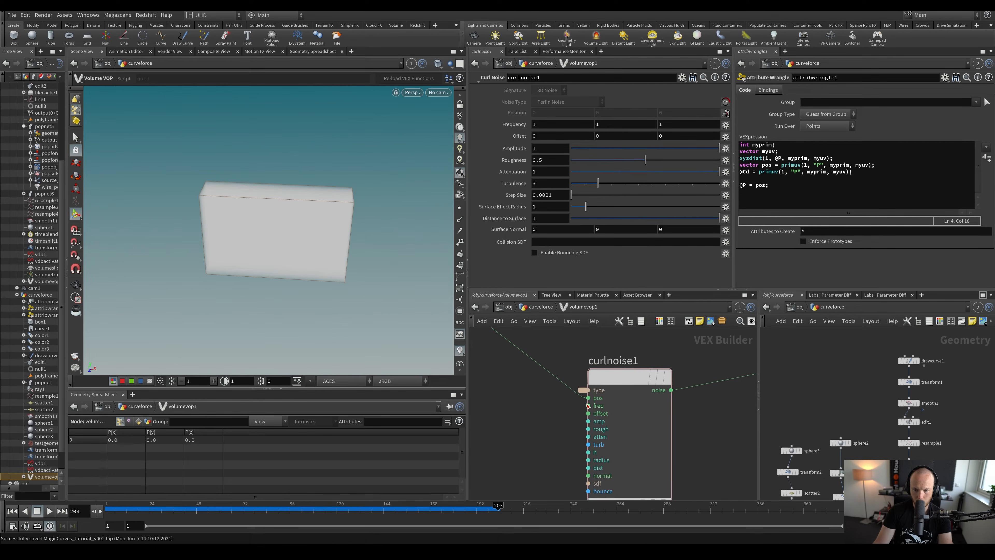
middle_click(592, 405)
left_click(611, 377)
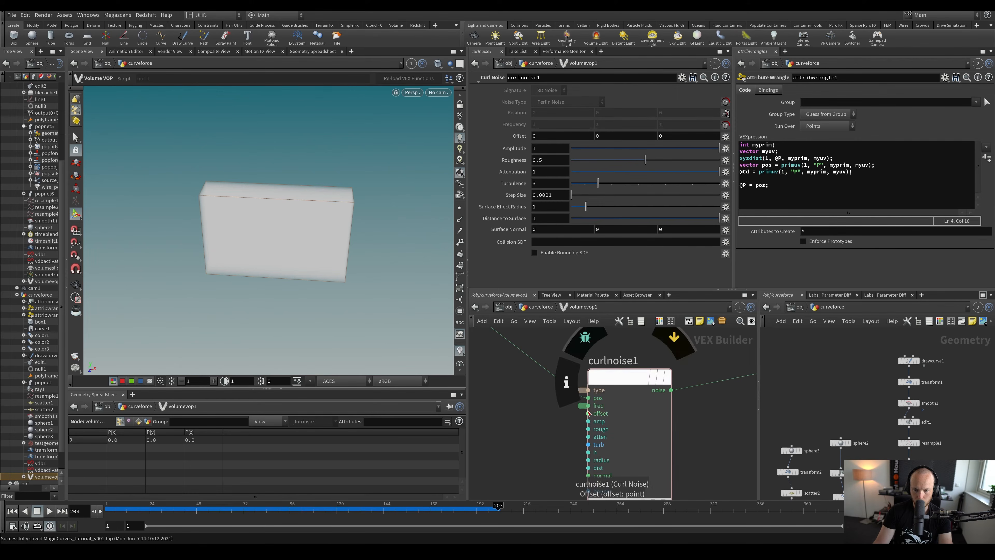
Promote the Curl Noise node's offset, amp and rough inputs to parameters
middle_click(588, 406)
left_click(613, 377)
middle_click(583, 421)
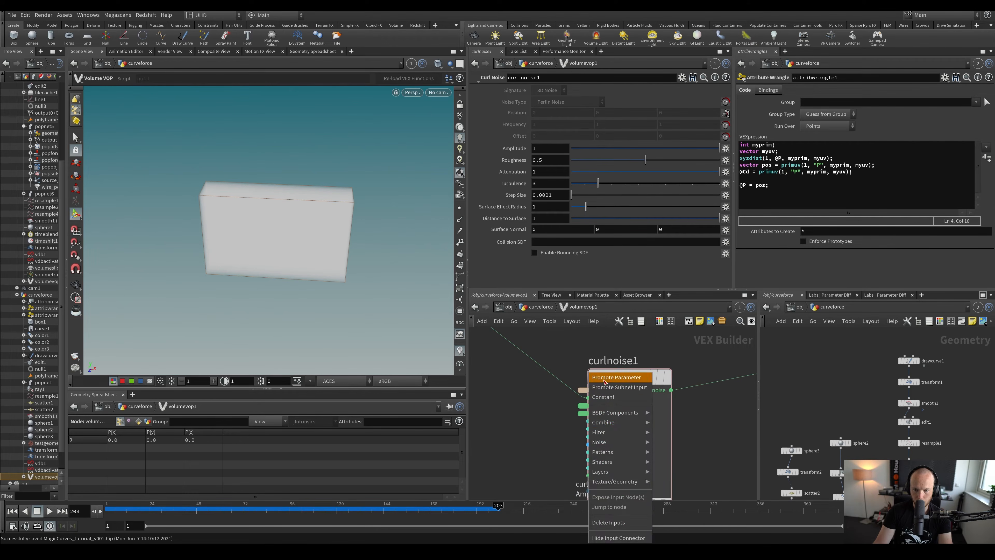
left_click(613, 377)
middle_click(583, 429)
left_click(613, 376)
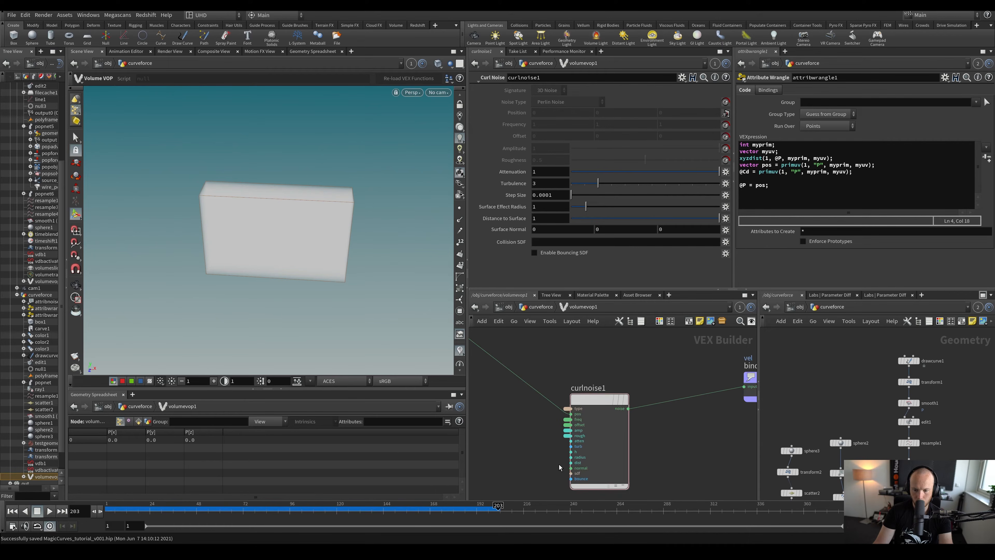
Return to the geometry network, display the Volume VOP node's result and save the scene
key("u")
left_click(606, 386)
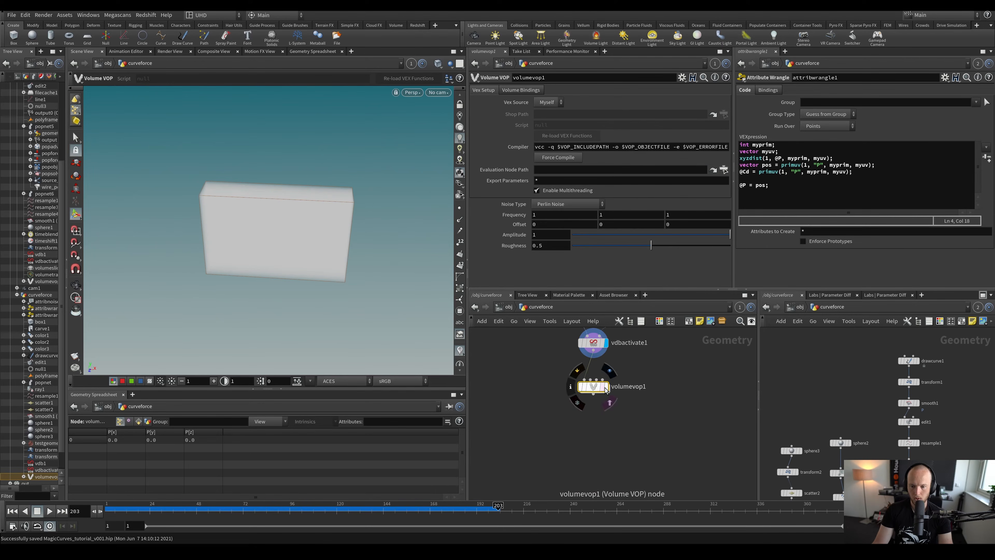
key("ctrl+s")
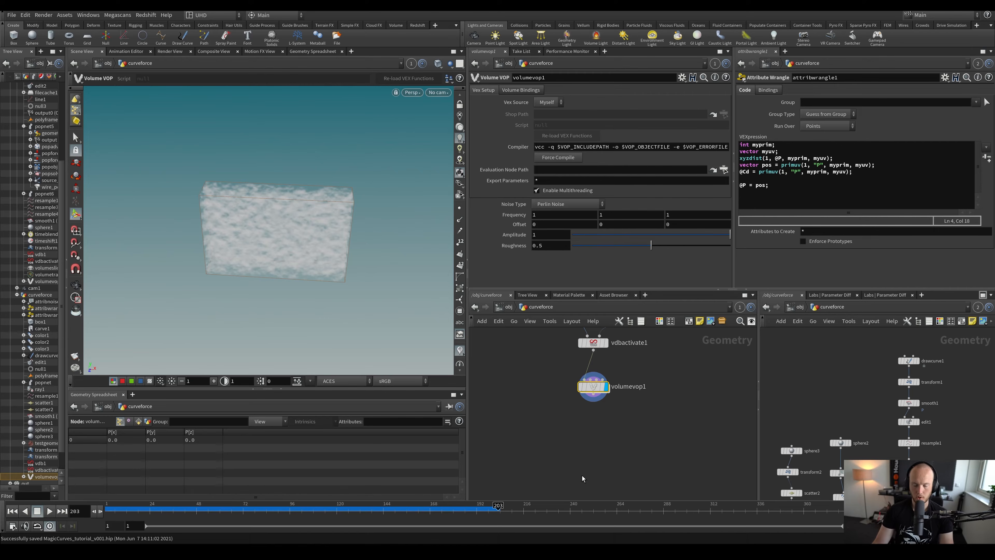
left_click_drag(399, 244, 366, 214, "alt")
Check the class, type and voxel size settings of the VDB node, and reselect the Volume VOP node
middle_click_drag(538, 363, 536, 407)
scroll(536, 407, "down", 2)
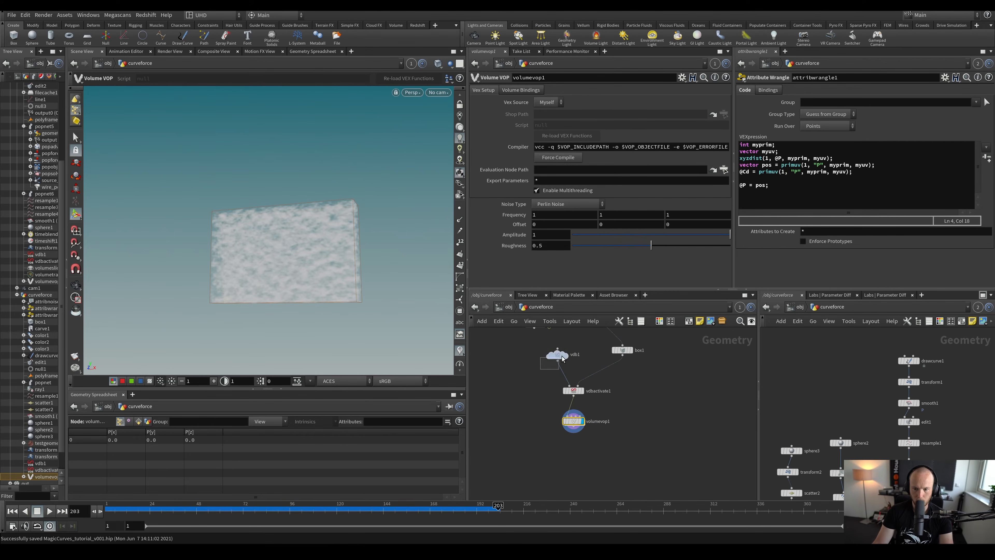
left_click(557, 355)
left_click(577, 148)
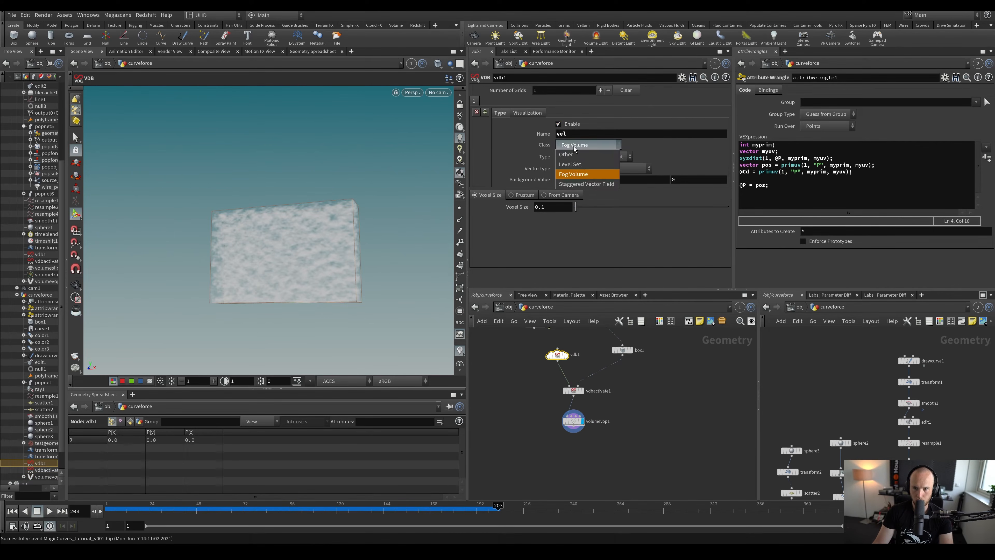
left_click(535, 139)
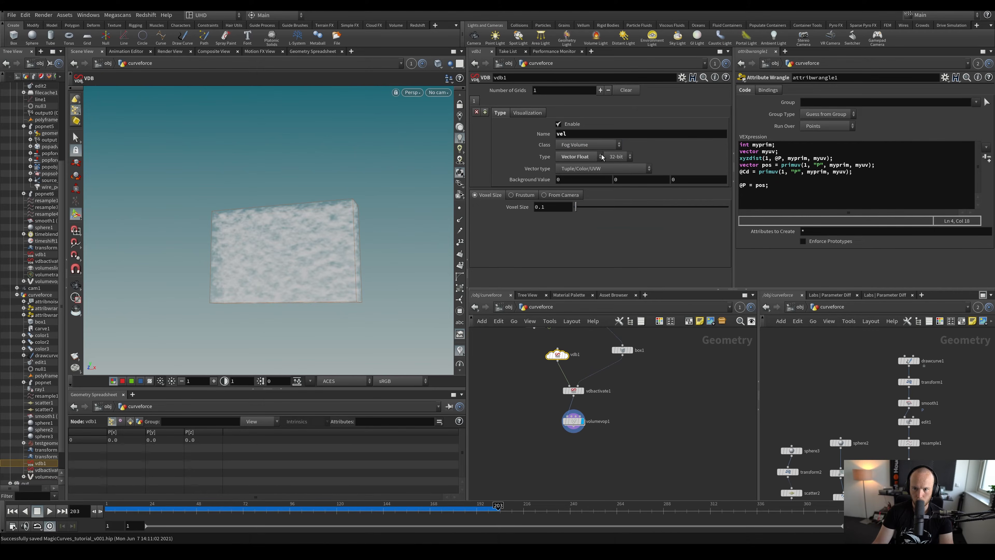
left_click(528, 207)
left_click(571, 421)
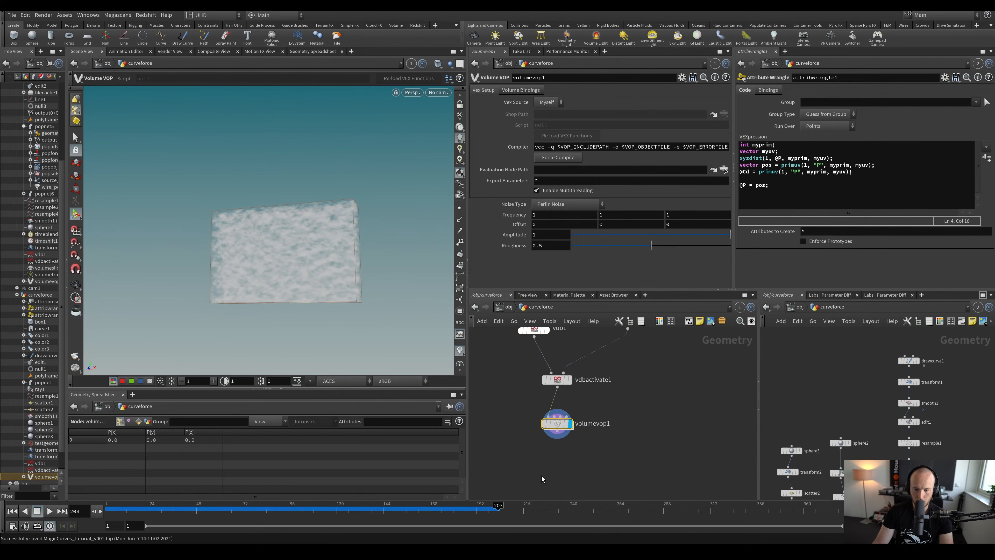
key("Tab")
type("slice")
key("shift+Return")
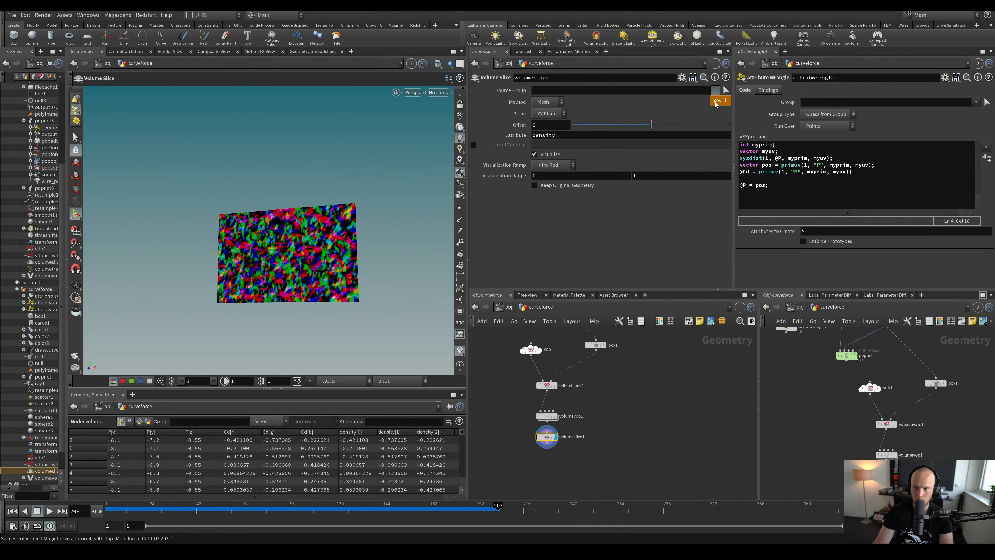
left_click(717, 101)
Add a Volume Trail node below volumeslice1 and connect the slice to its first input
middle_click_drag(561, 480, 562, 426)
key("Tab")
type("vec")
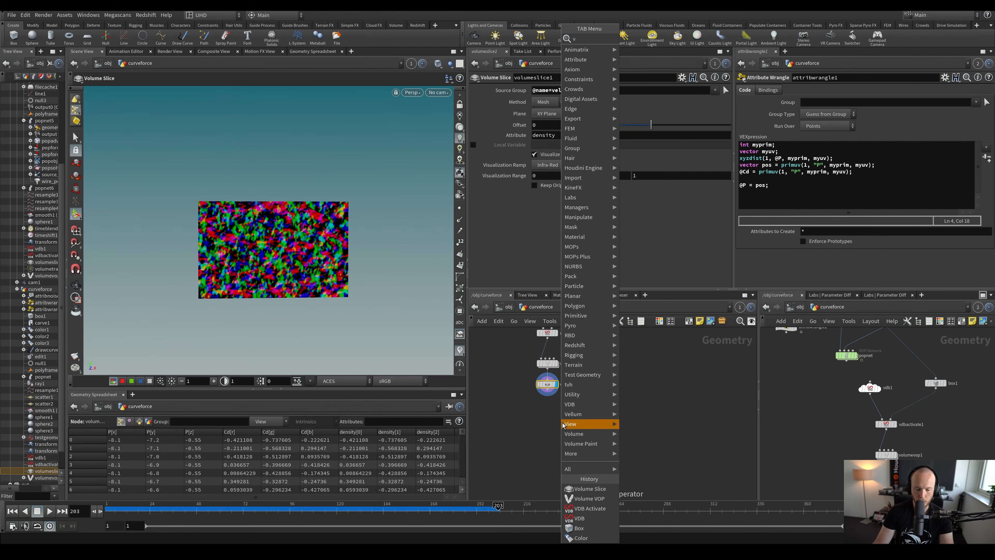
type("tor")
left_click(651, 43)
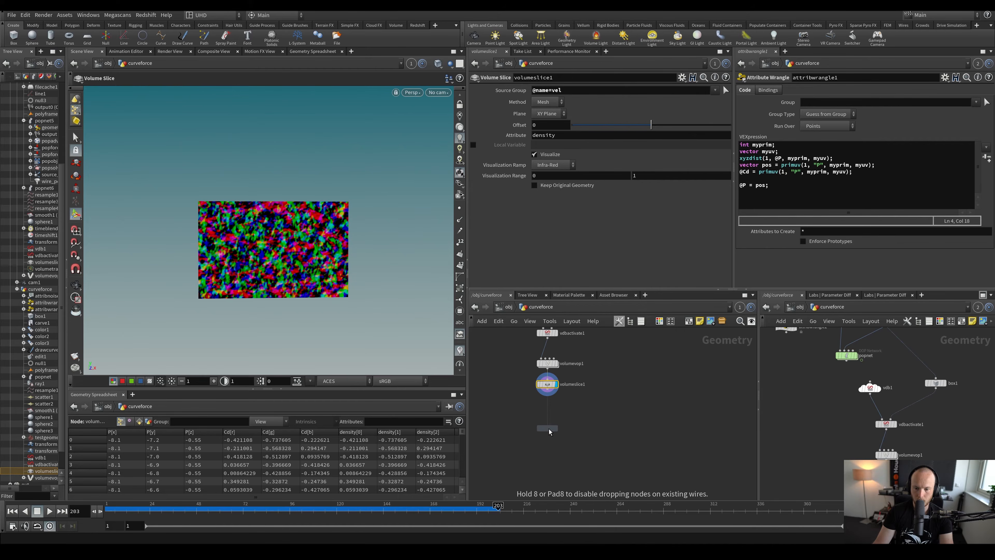
left_click(548, 430)
left_click_drag(545, 397, 542, 421)
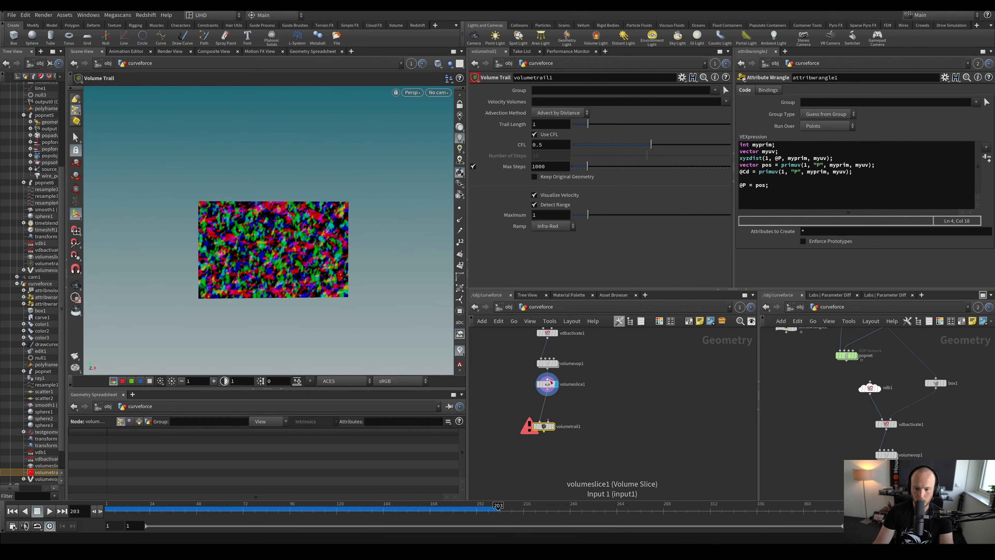
Connect vdbactivate1 to volumetrail1's second input and display the trail with vel as its velocity volume
left_click(548, 386)
middle_click_drag(571, 411, 573, 435)
scroll(573, 435, "up", 1)
left_click(543, 348)
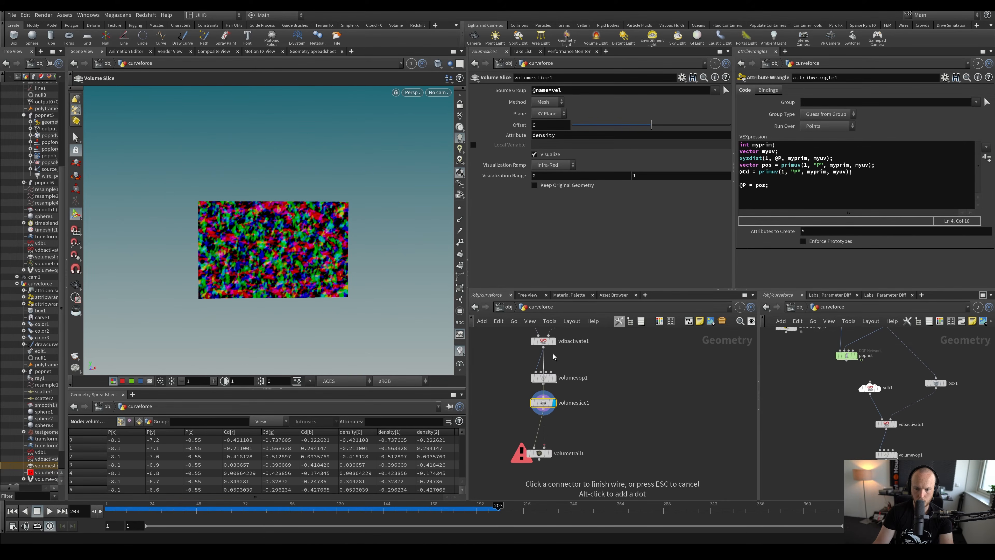
left_click(544, 448)
left_click(550, 446)
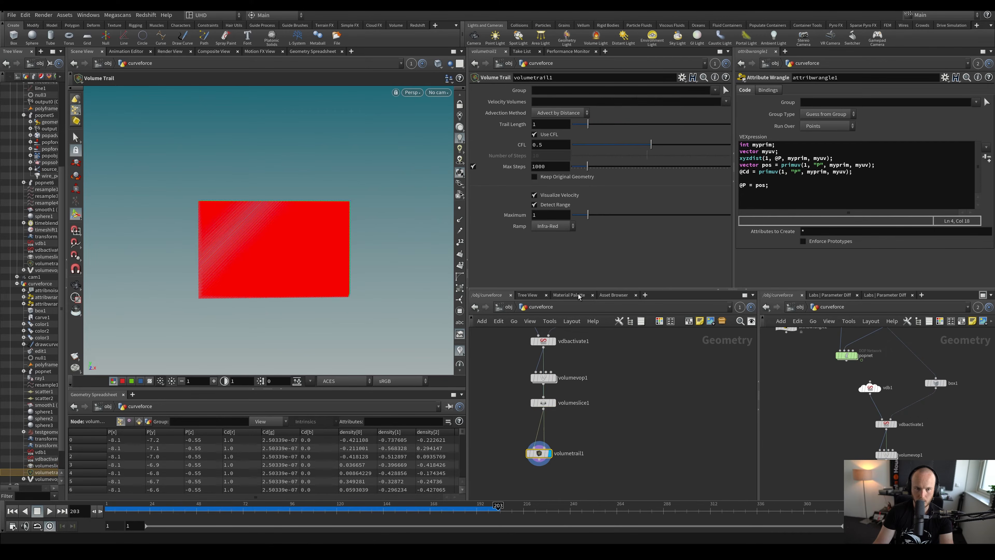
left_click(729, 123)
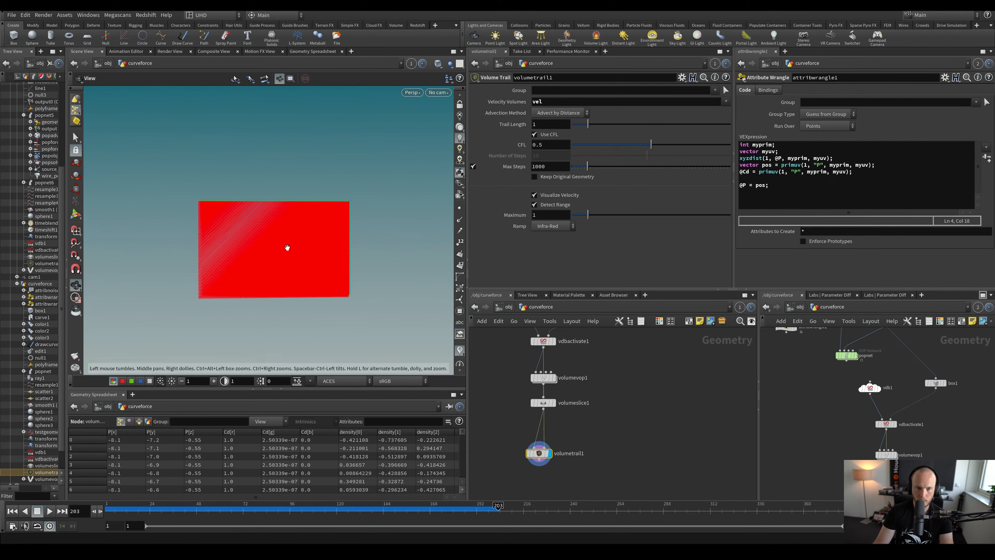
Check the vdbactivate1 settings and change the grid class of vdb1
left_click_drag(546, 379, 533, 384)
middle_click_drag(533, 384, 544, 425)
scroll(544, 424, "down", 2)
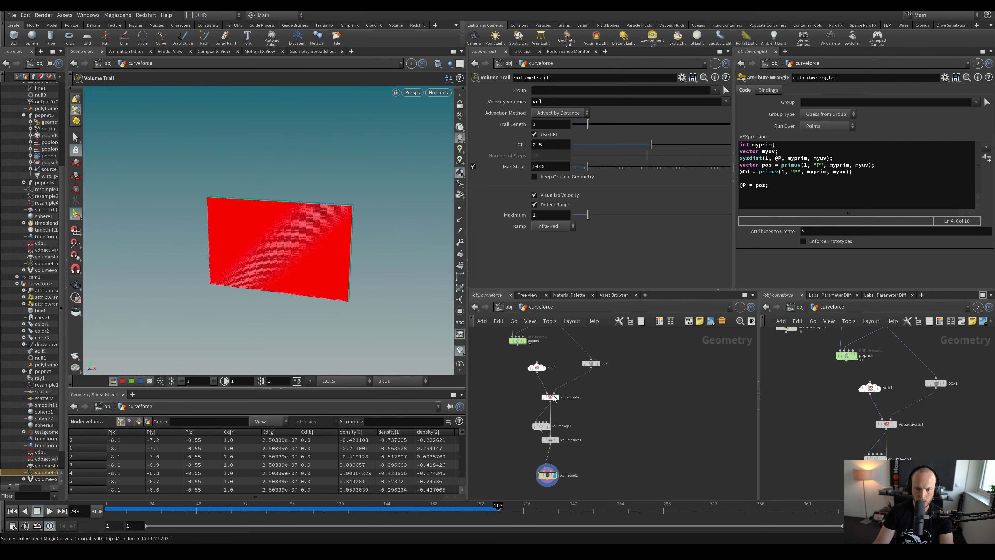
scroll(548, 394, "up", 2)
left_click_drag(550, 398, 542, 399)
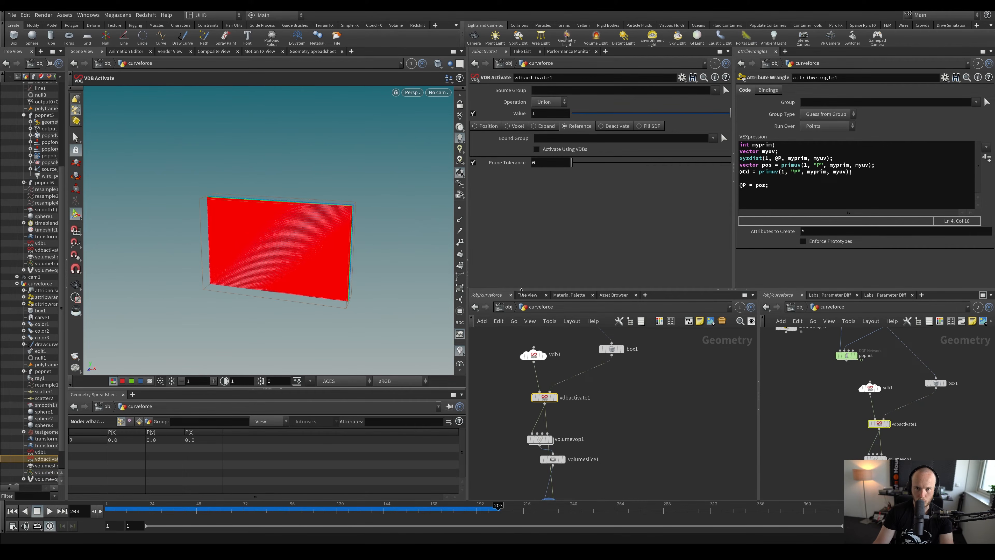
left_click(534, 353)
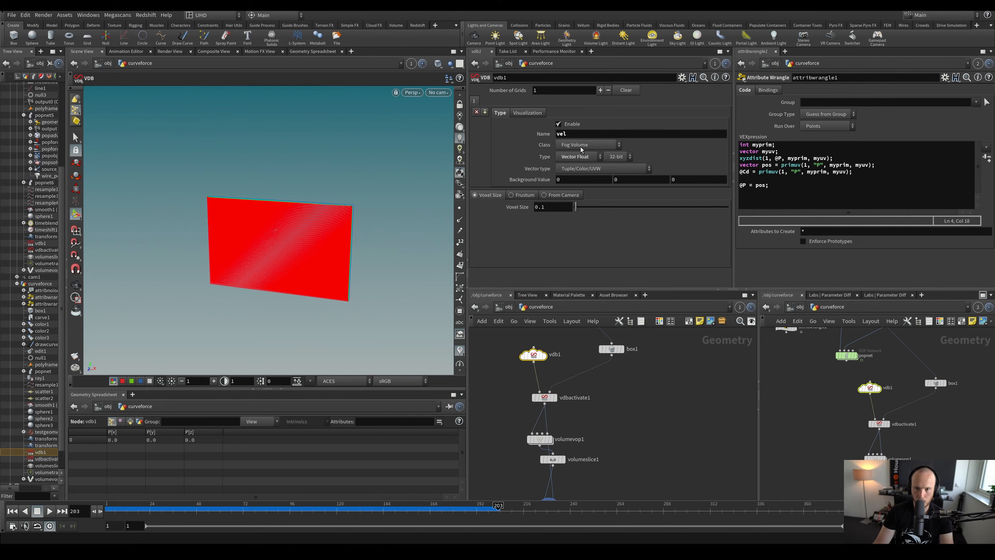
left_click(585, 145)
left_click(587, 173)
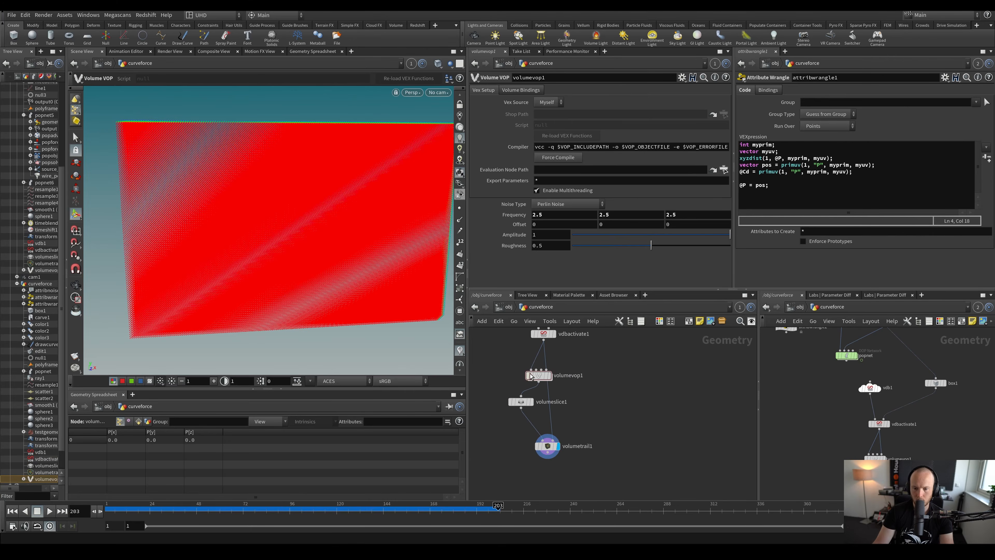
Delete the volumevopoutput1 node inside volumevop1 and return to the curveforce network
double_click(539, 376)
middle_click_drag(548, 355, 605, 391)
scroll(606, 392, "down", 1)
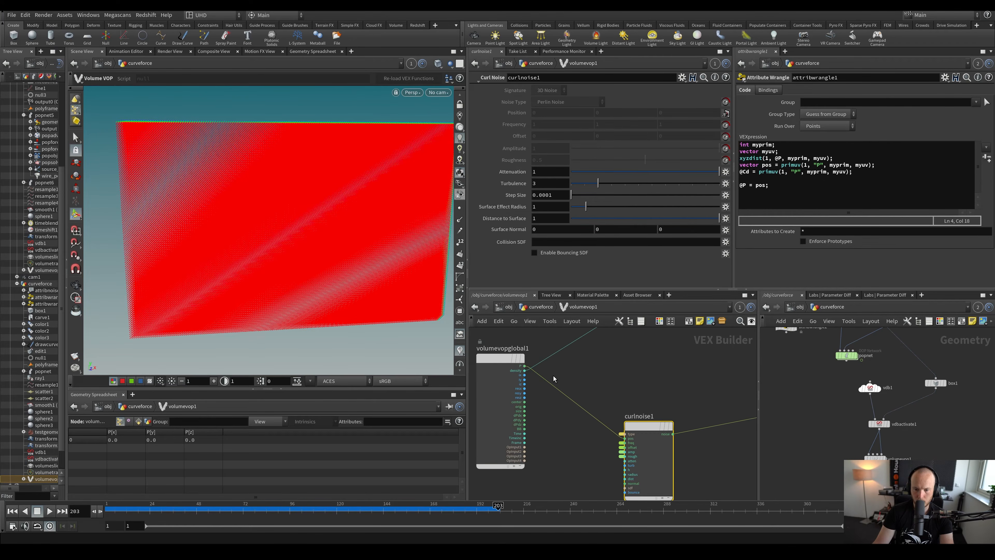
scroll(532, 364, "up", 2)
scroll(651, 401, "down", 3)
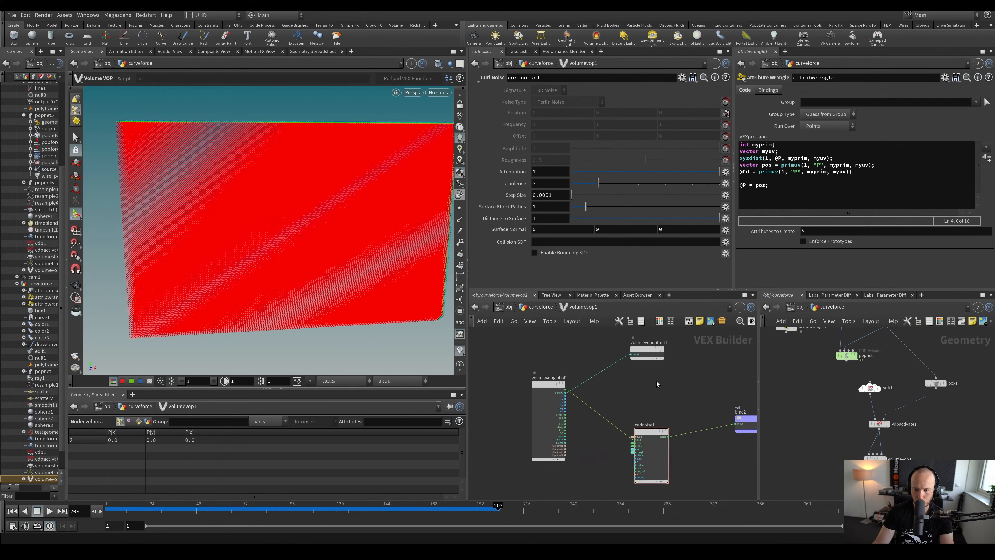
scroll(640, 387, "up", 2)
left_click(651, 363)
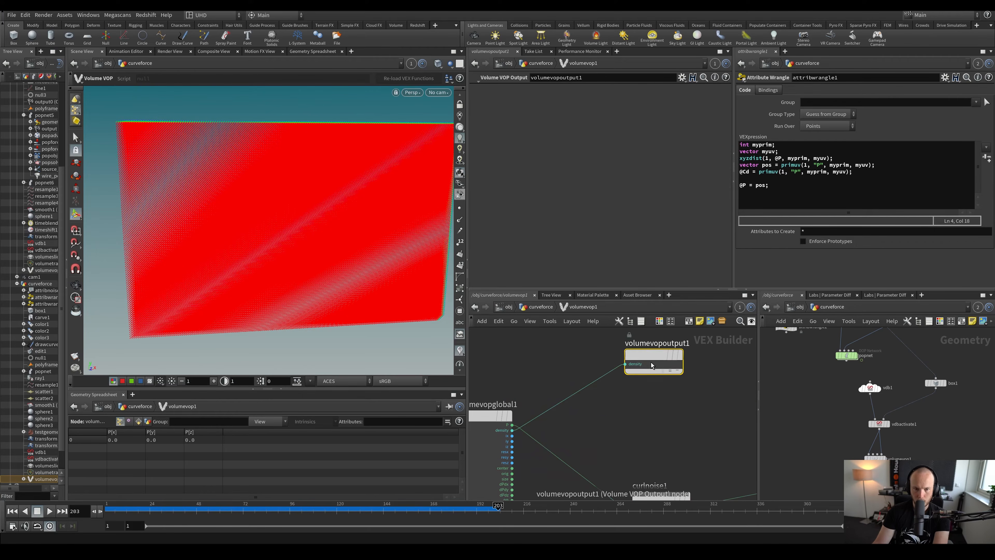
key("Delete")
scroll(652, 407, "down", 3)
scroll(558, 392, "up", 2)
middle_click_drag(624, 407, 606, 392)
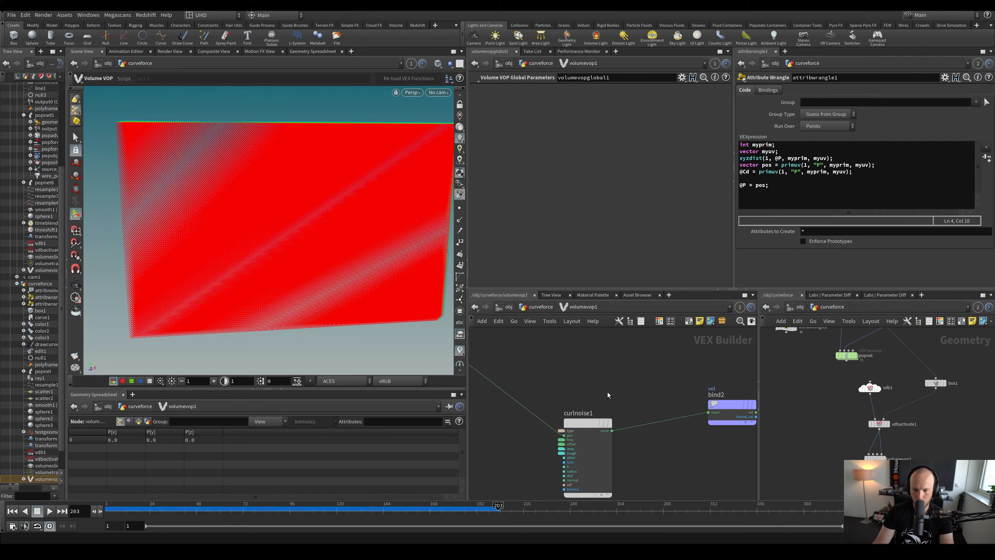
key("u")
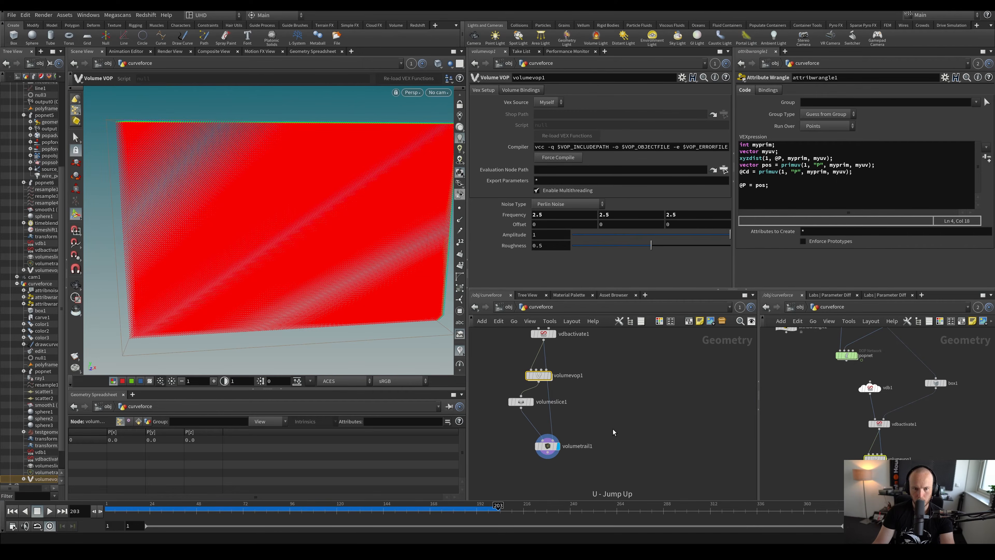
Rewire volumetrail1's second input so that it comes from volumevop1 instead of vdbactivate1
mouse_move(518, 406)
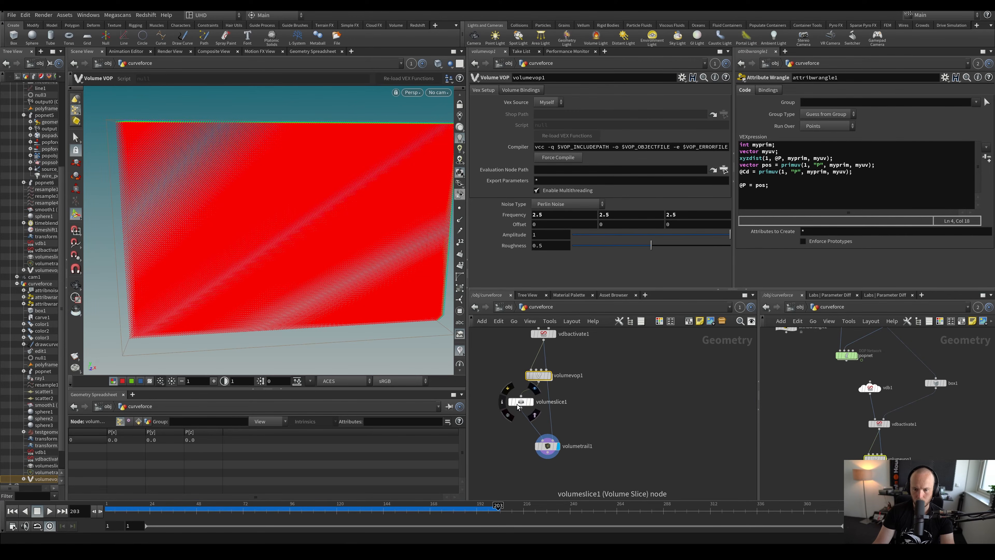
scroll(566, 338, "up", 2)
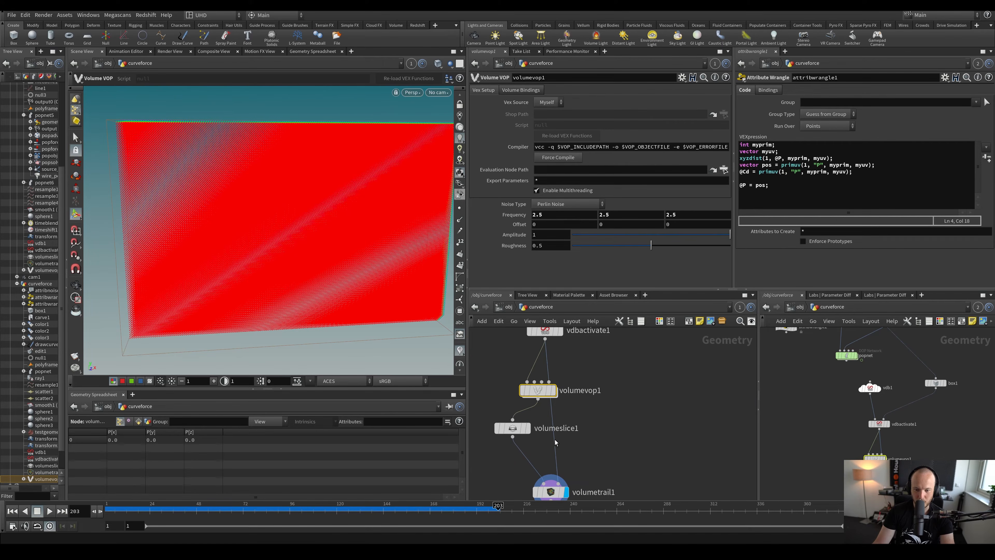
left_click(558, 412)
left_click(551, 414)
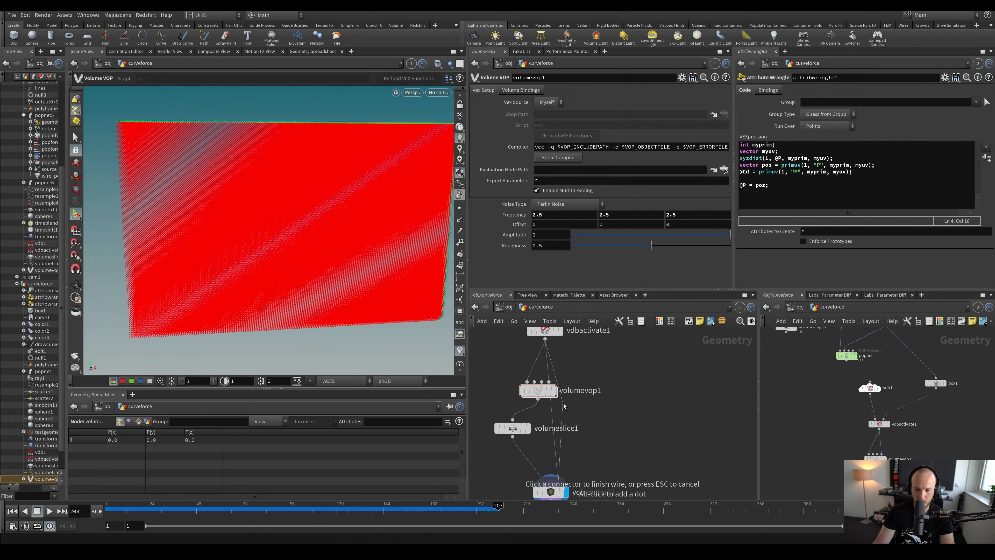
left_click(537, 399)
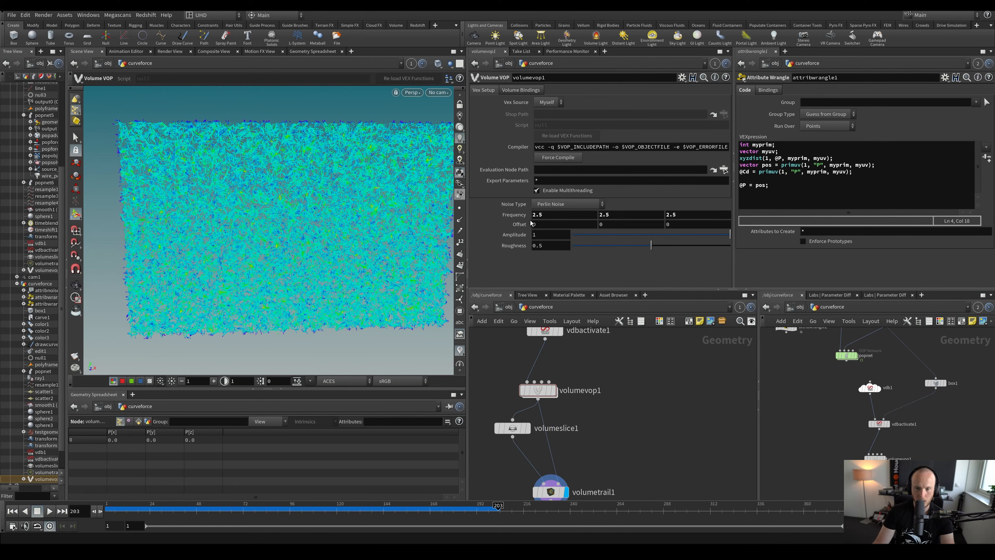
Set volumevop1's noise frequency to 1 on all three axes
left_click_drag(535, 220, 476, 206)
type("1")
key("Tab")
type("1")
key("Tab")
type("1")
key("Return")
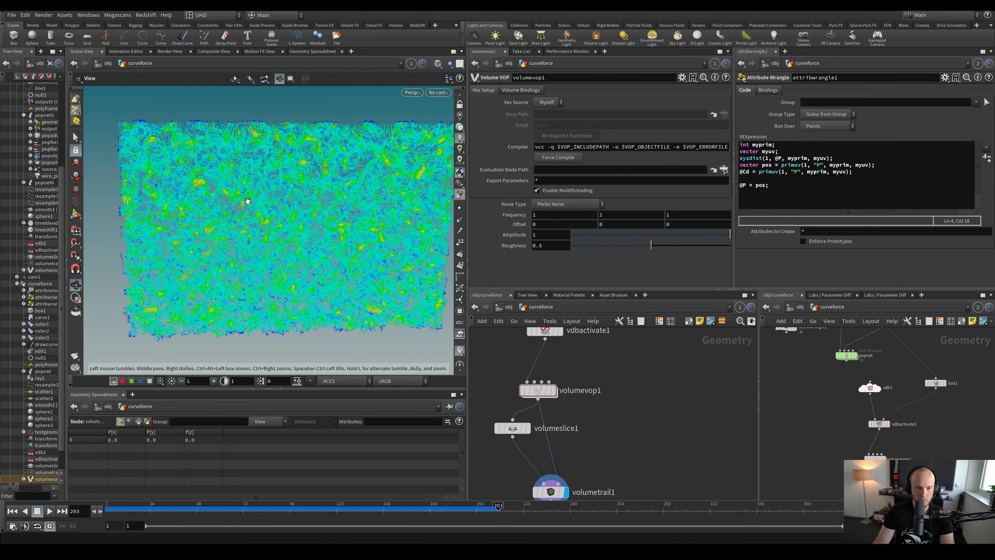
left_click_drag(245, 204, 286, 255, "alt")
Save the scene and set volumevop1's noise frequency to .6 on all three axes
key("ctrl+s")
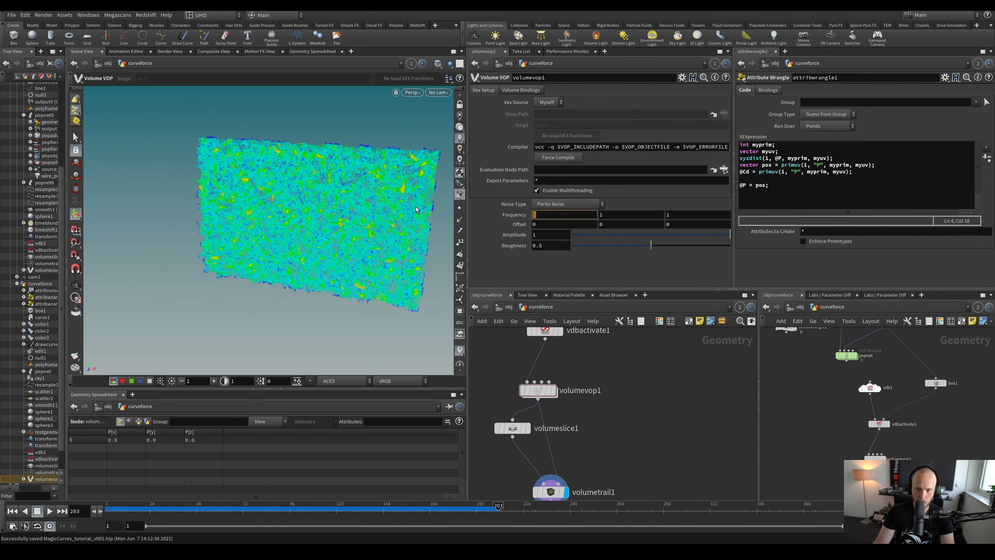
type(".6")
key("Tab")
type(".6")
key("Tab")
type(".6")
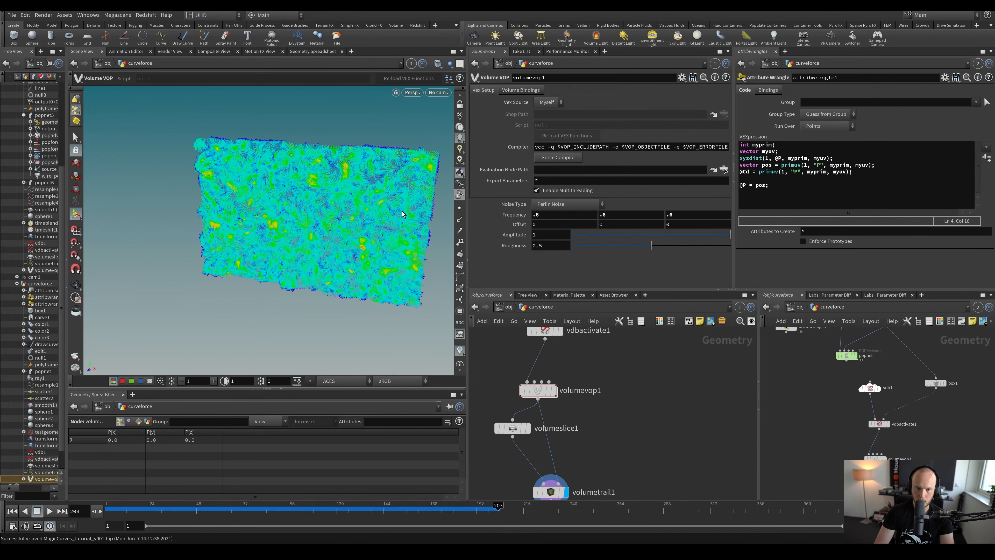
key("Return")
left_click_drag(402, 312, 362, 255, "alt")
right_click_drag(362, 255, 316, 228, "alt")
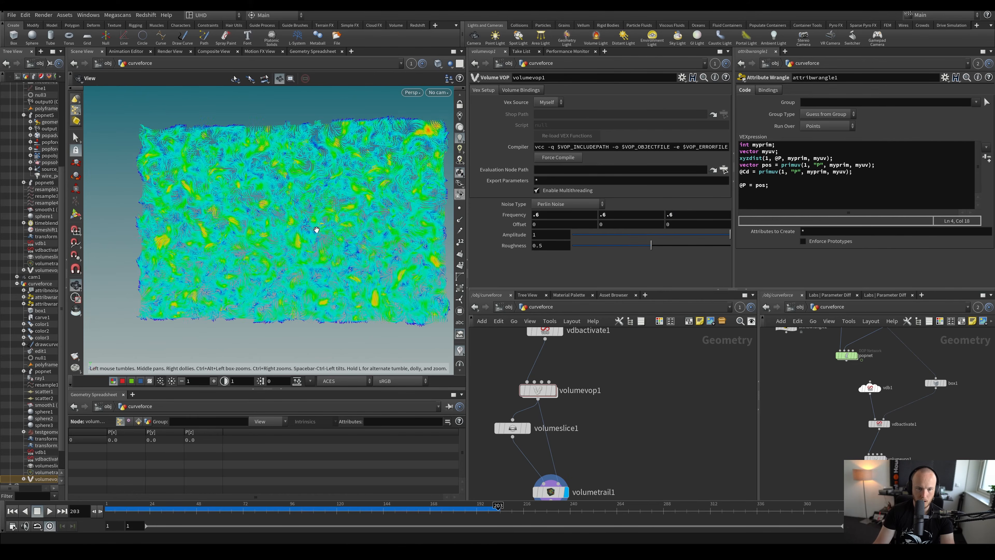
left_click_drag(315, 229, 308, 259, "alt")
Add a Null node beside volumetrail1 and connect volumevop1's output to it
middle_click_drag(536, 440, 523, 436)
key("Tab")
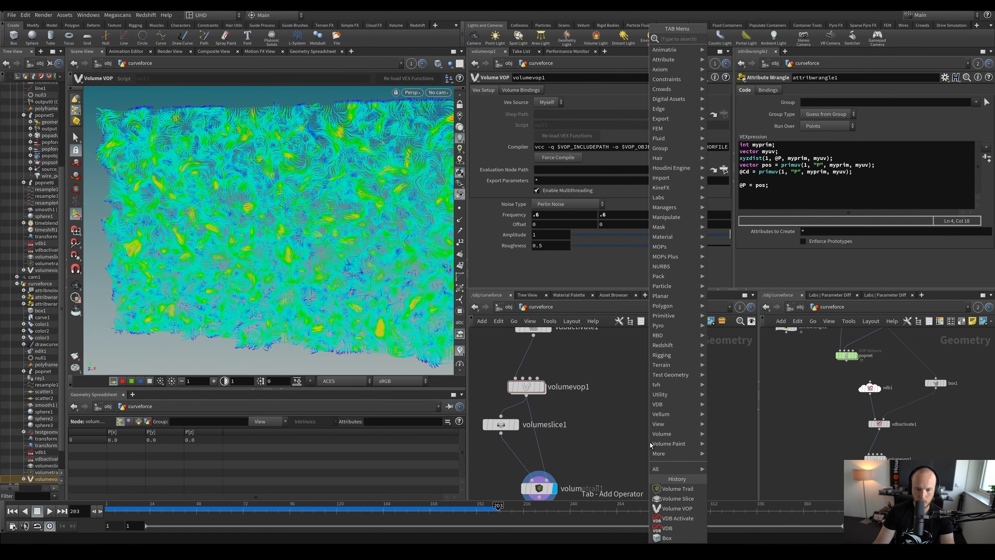
type("null")
key("Return")
left_click(569, 435)
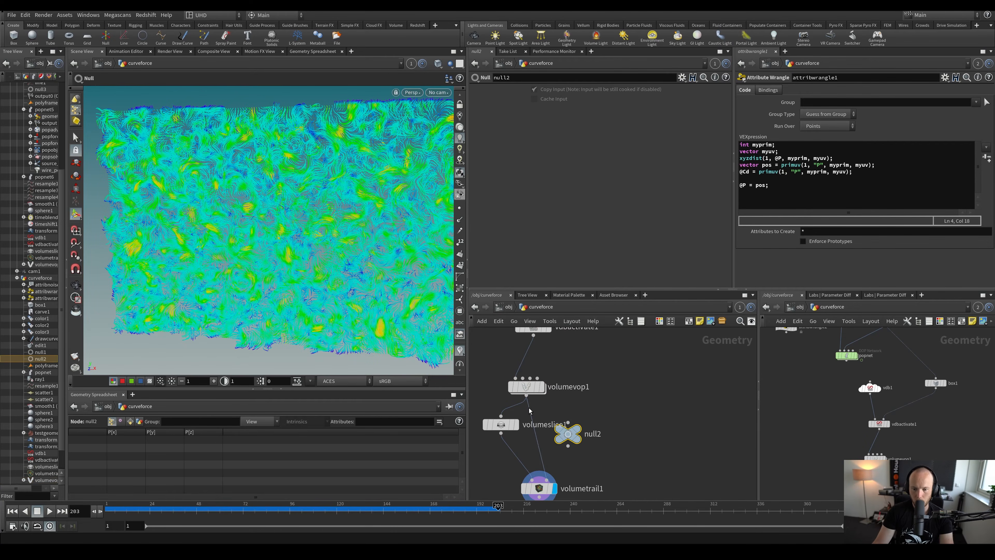
left_click_drag(526, 395, 592, 444)
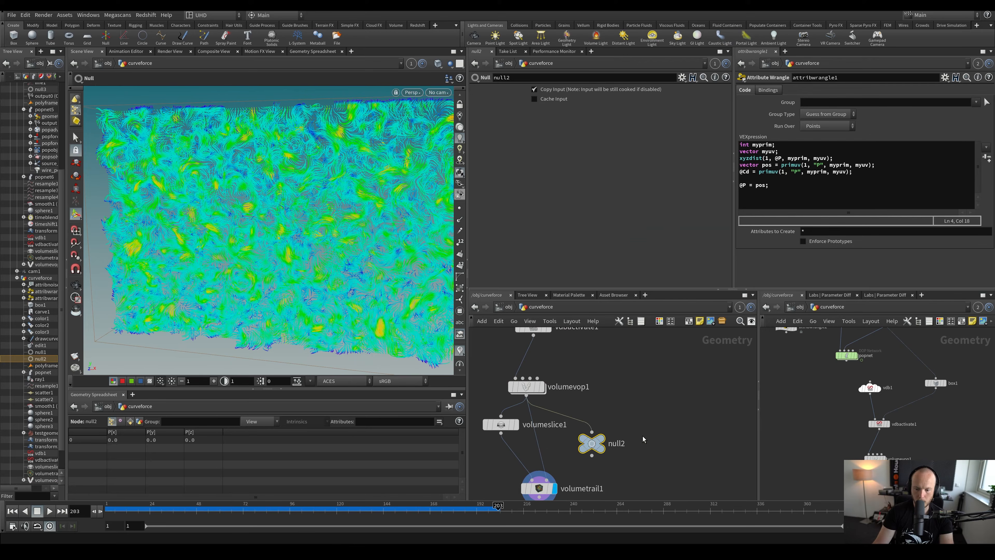
Rename the new null to VEL and save the scene
left_click(613, 443)
left_click(584, 370)
double_click(527, 386)
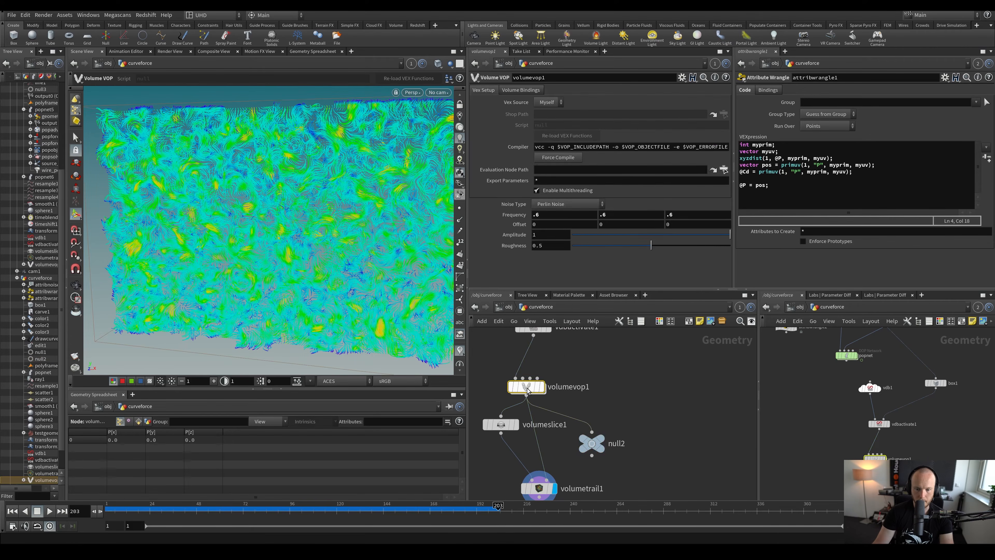
key("u")
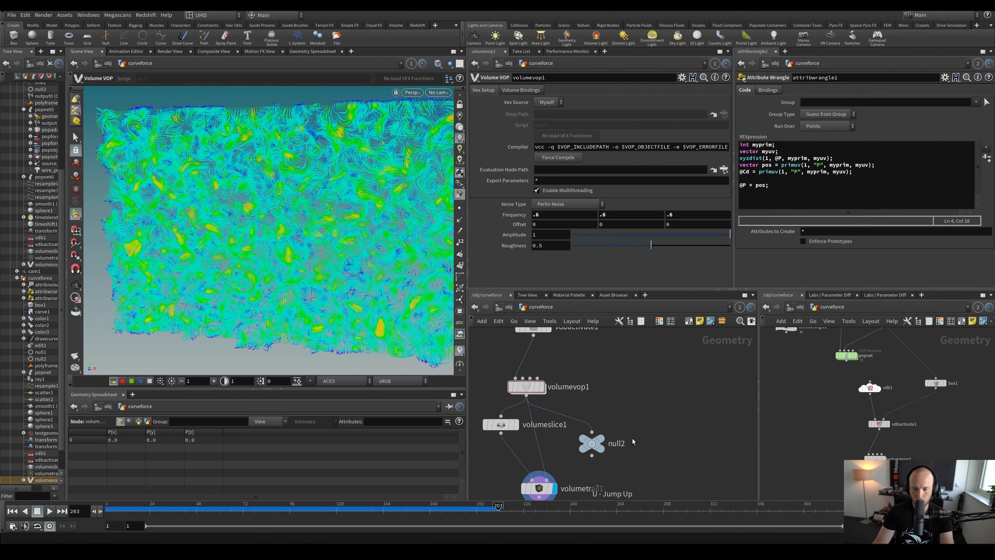
left_click(623, 442)
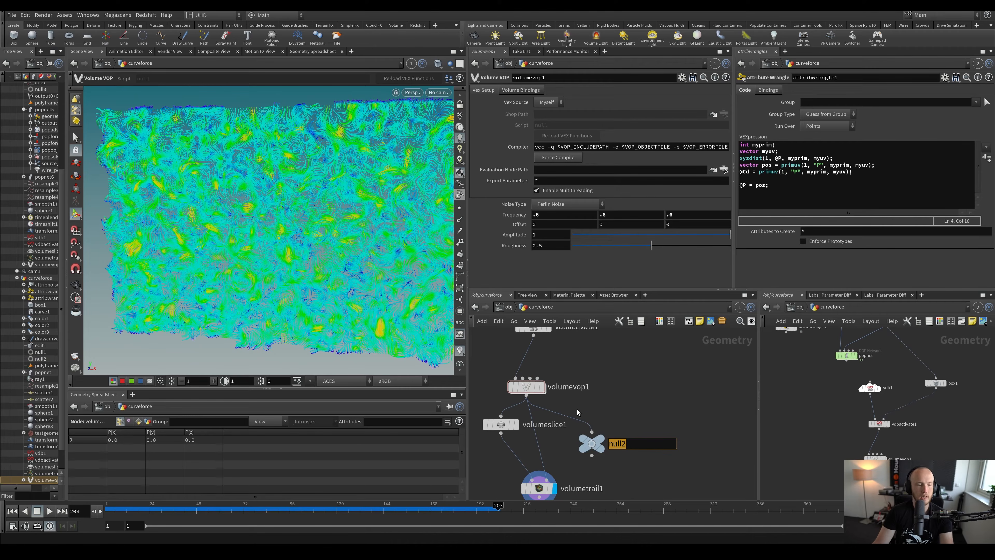
type("VEL")
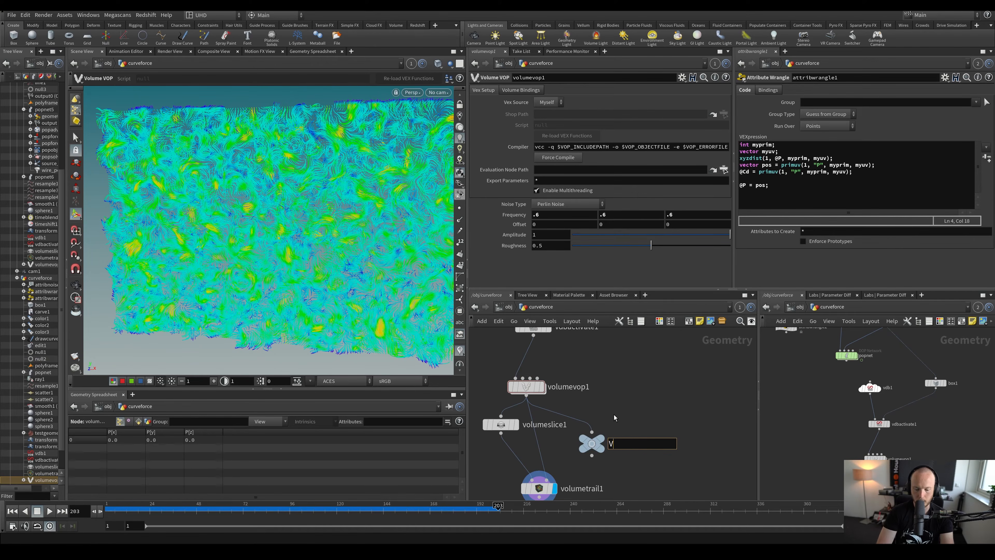
key("Return")
key("ctrl+s")
Copy the VEL null and open the popnet network inside curveforce
left_click_drag(607, 412, 580, 477)
key("ctrl+c")
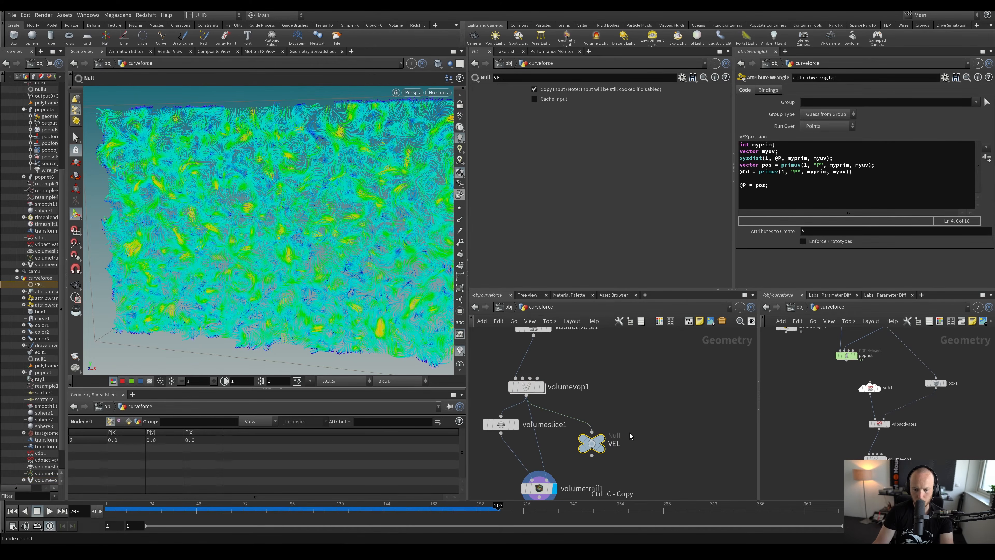
key("u")
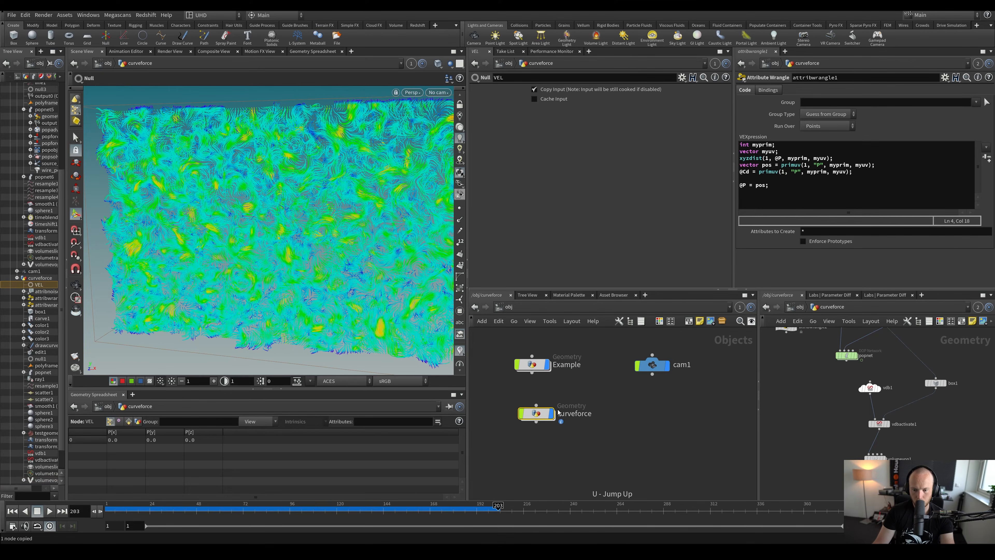
key("i")
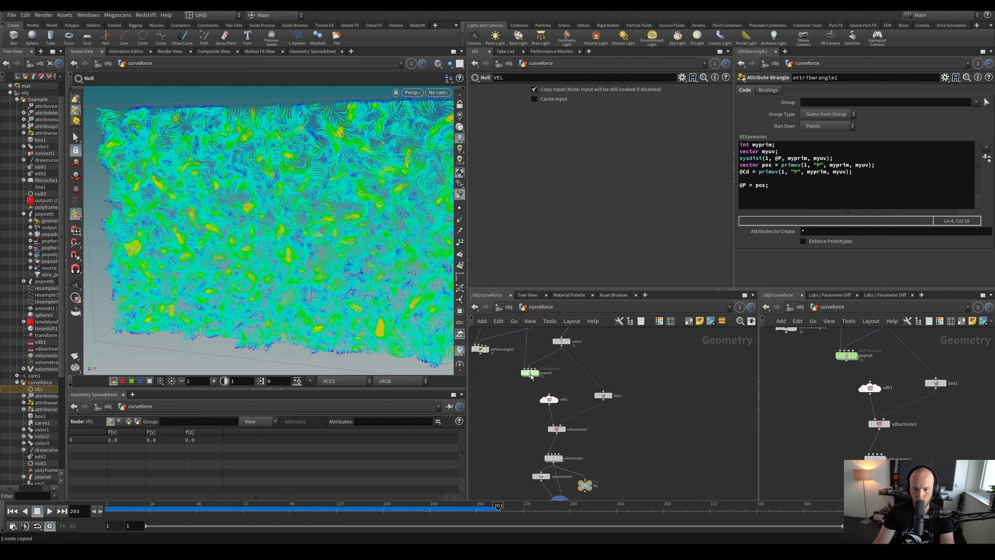
double_click(530, 373)
Add a POP Advect by Volumes node directly below geometrywrangle1 in the popnet stream
key("Tab")
mouse_move(566, 405)
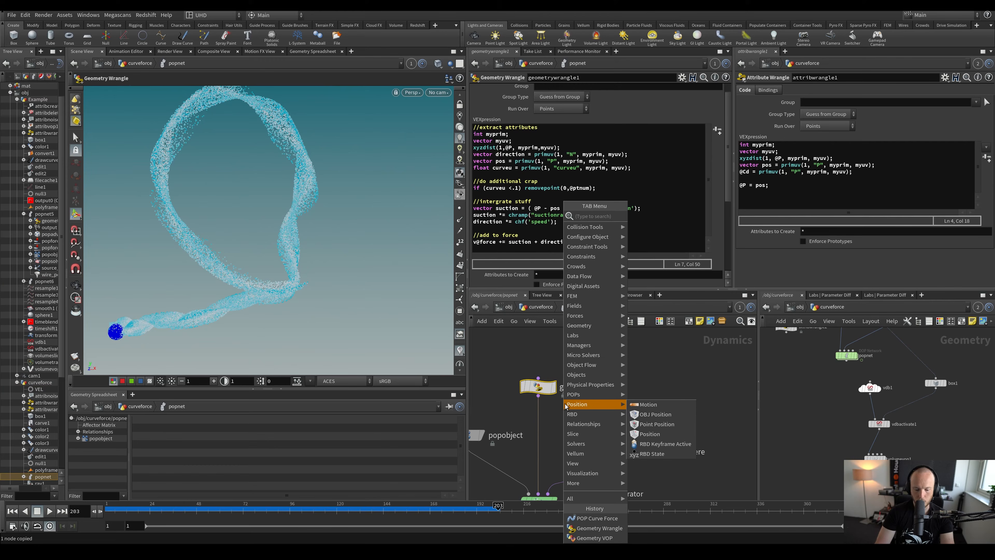
type("pop adv")
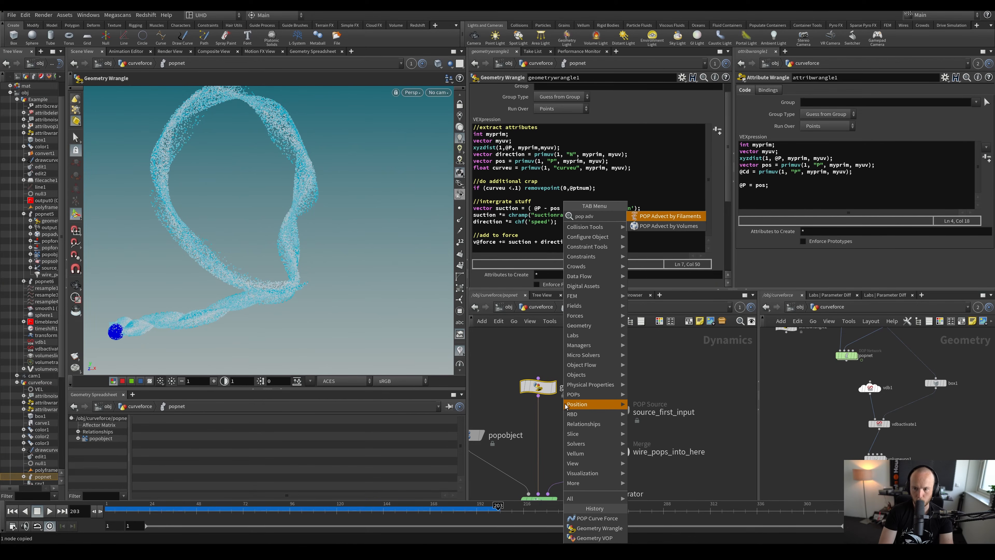
key("Return")
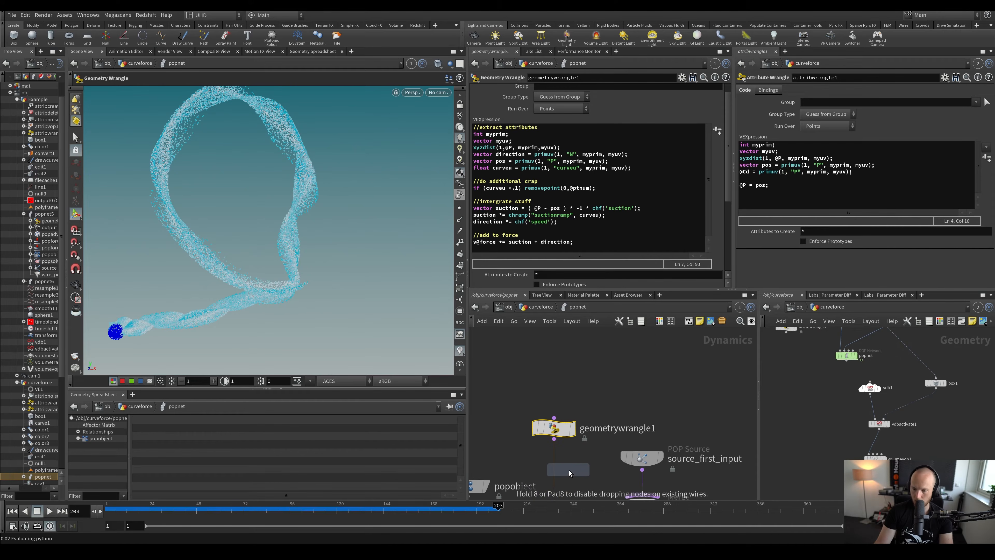
left_click(549, 415)
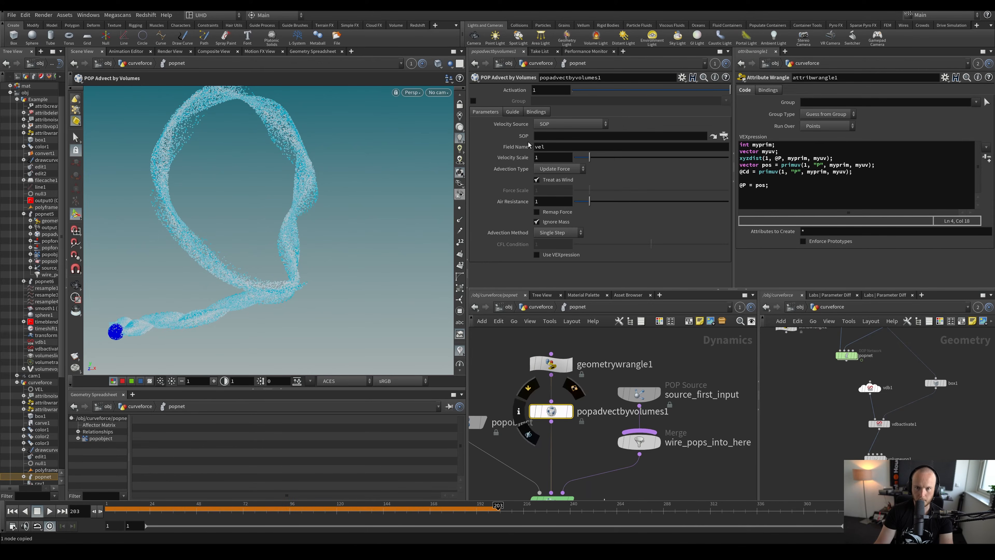
Set popadvectbyvolumes1's SOP path to /obj/curveforce/VEL
left_click(553, 136)
key("ctrl+v")
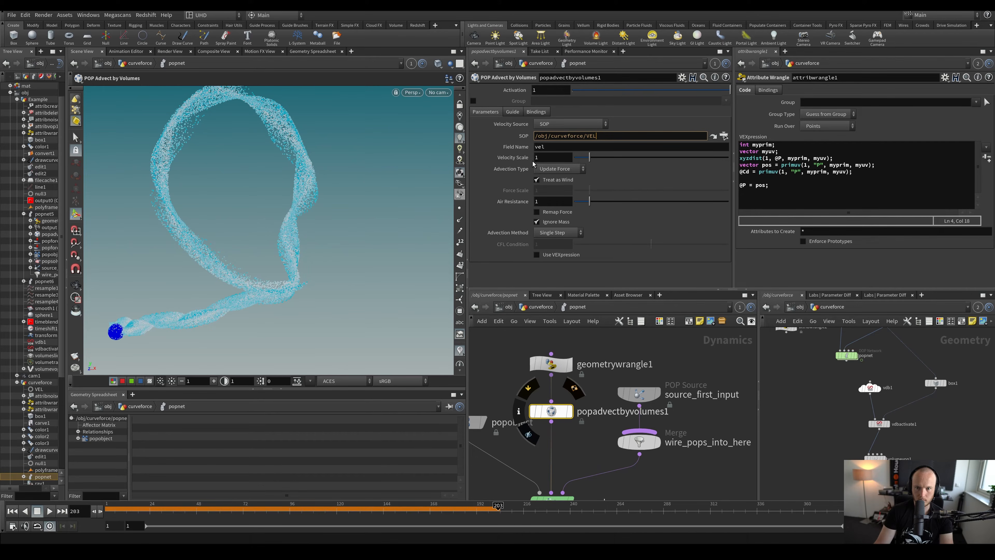
left_click(499, 349)
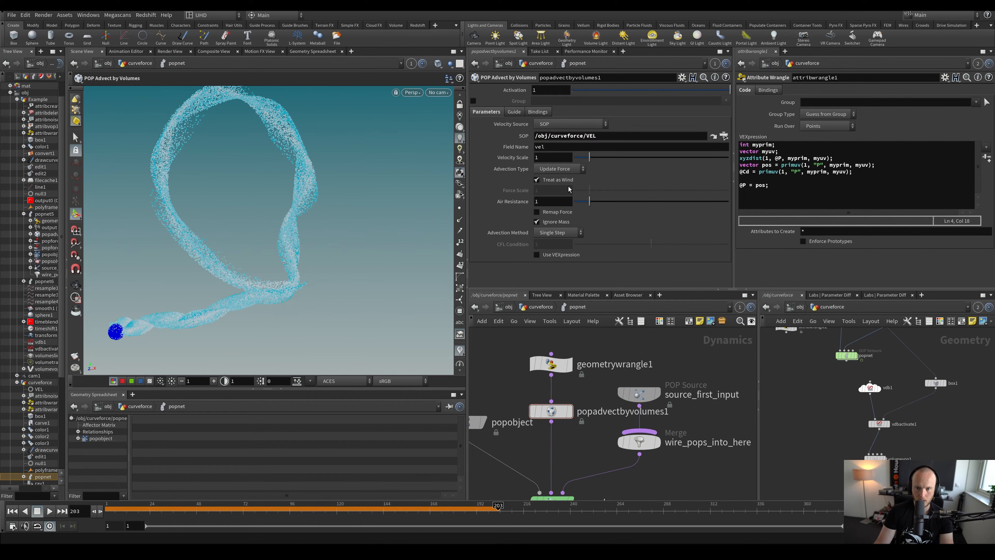
Replay the simulation from the first frame and examine how the velocity volume affects the particle stream
scroll(318, 218, "down", 5)
key("ctrl+Up")
key("Up")
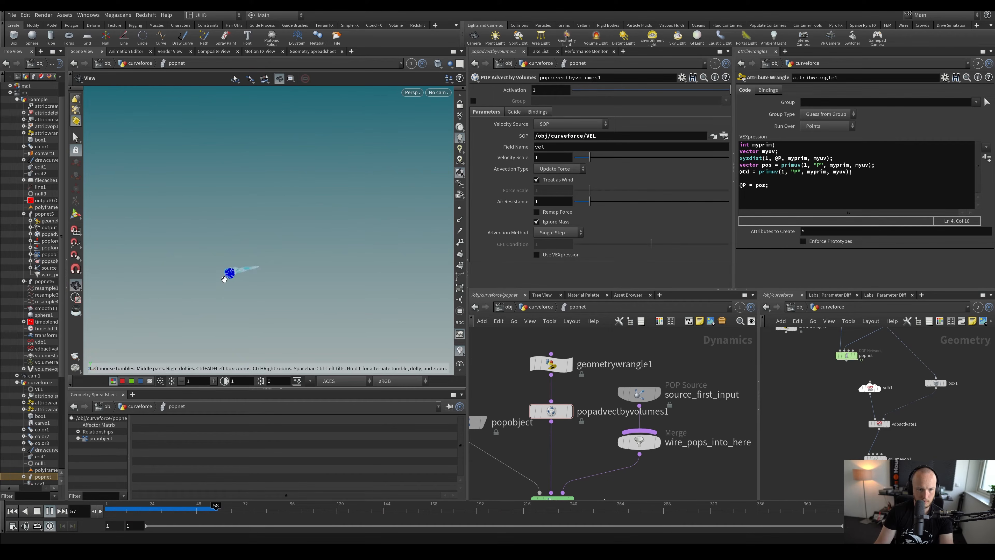
right_click_drag(234, 273, 277, 276, "alt")
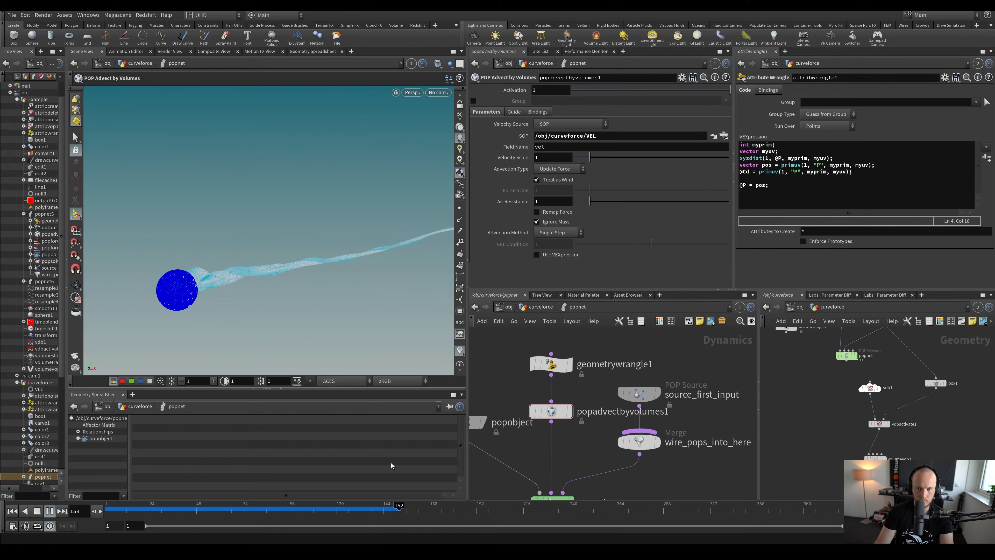
left_click(335, 510)
left_click_drag(303, 273, 317, 293, "alt")
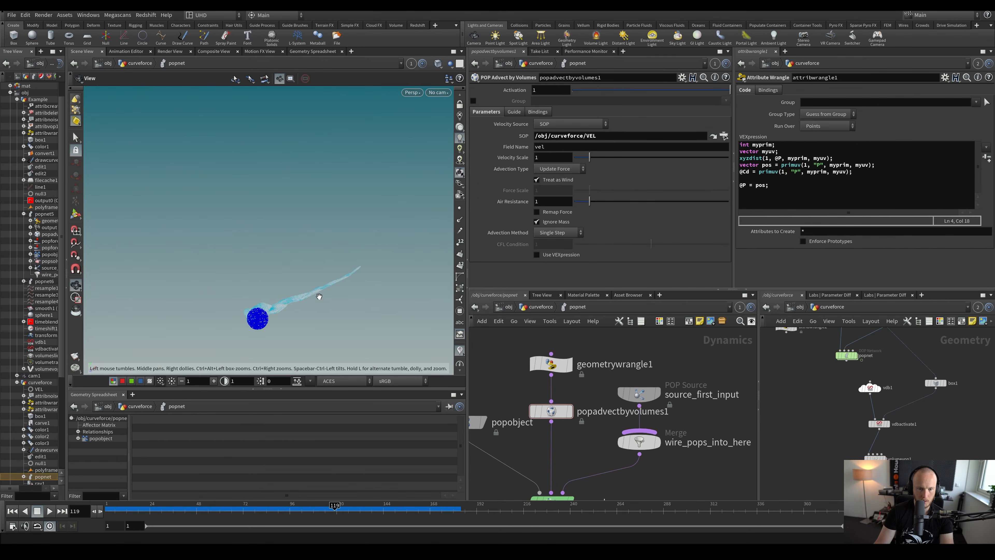
Try an air resistance of 3.94 on popadvectbyvolumes1 and replay the simulation
left_click(632, 202)
key("ctrl+Up")
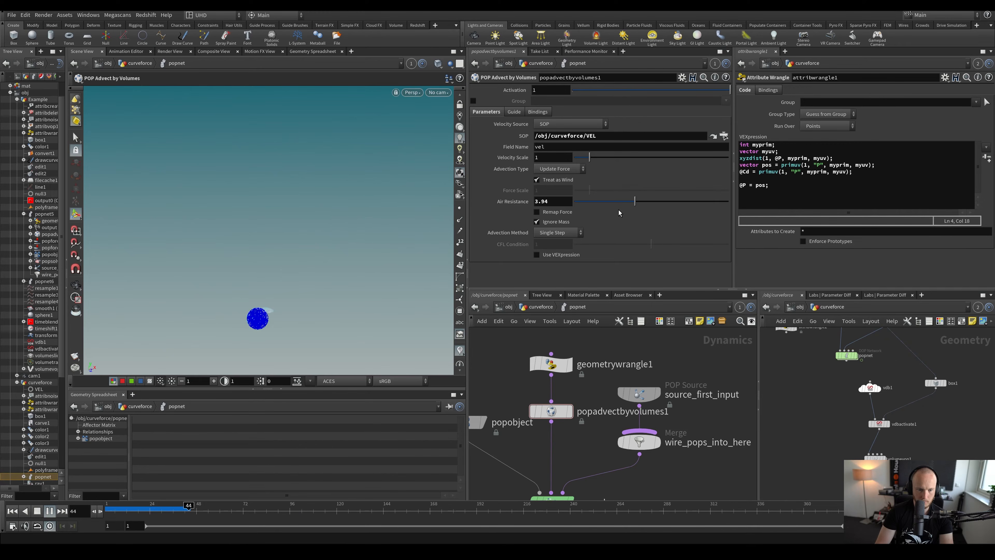
key("Up")
key("ctrl+Up")
Reset popadvectbyvolumes1's air resistance to 1, set its velocity scale to 3, and rewind to the first frame
left_click(601, 201, "ctrl")
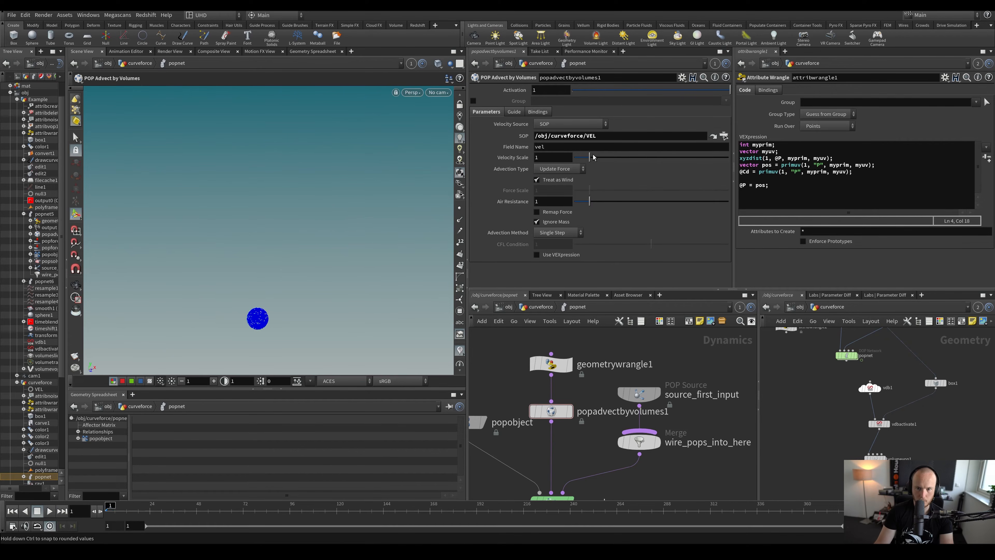
key("ctrl+Up")
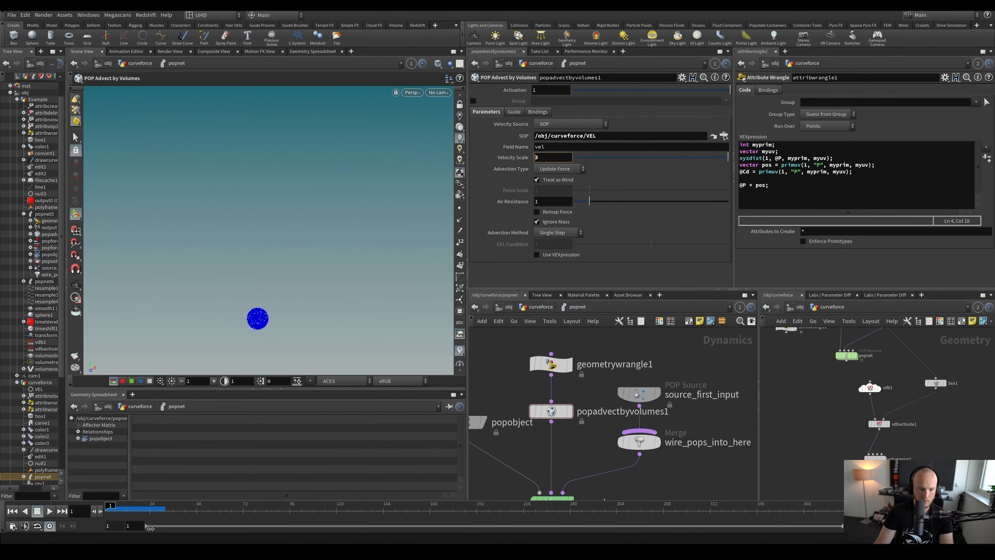
Return to the curveforce network and link the scene view to pane group 2
key("u")
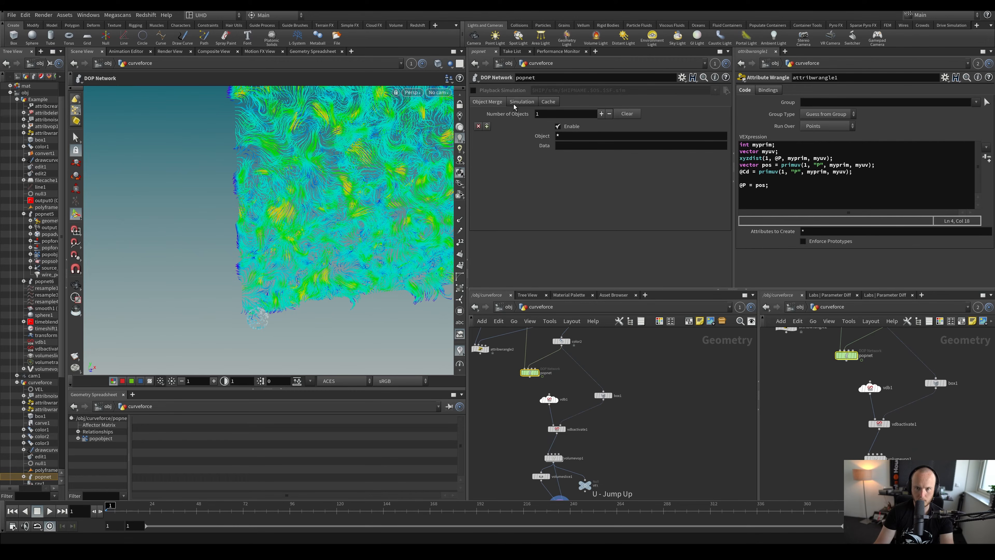
left_click(521, 101)
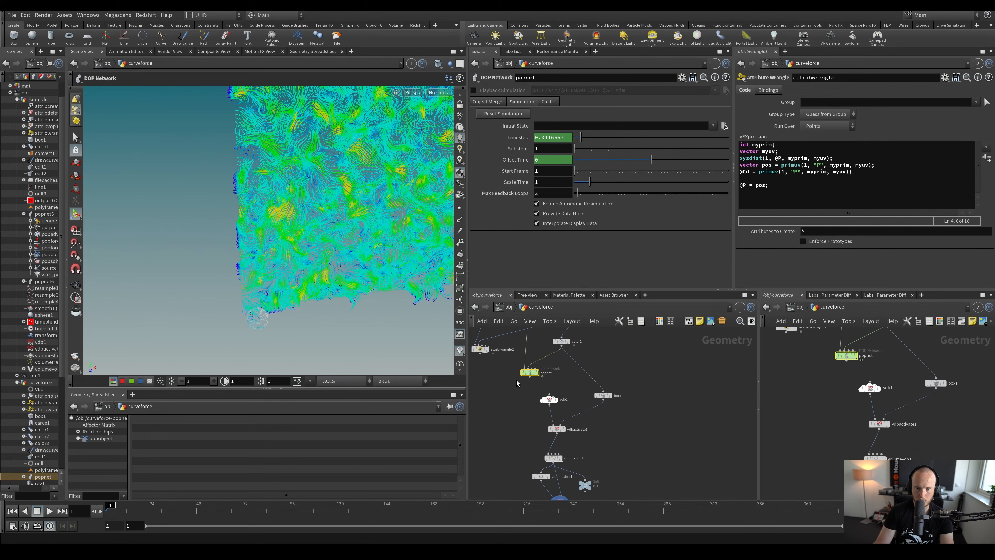
left_click(409, 66)
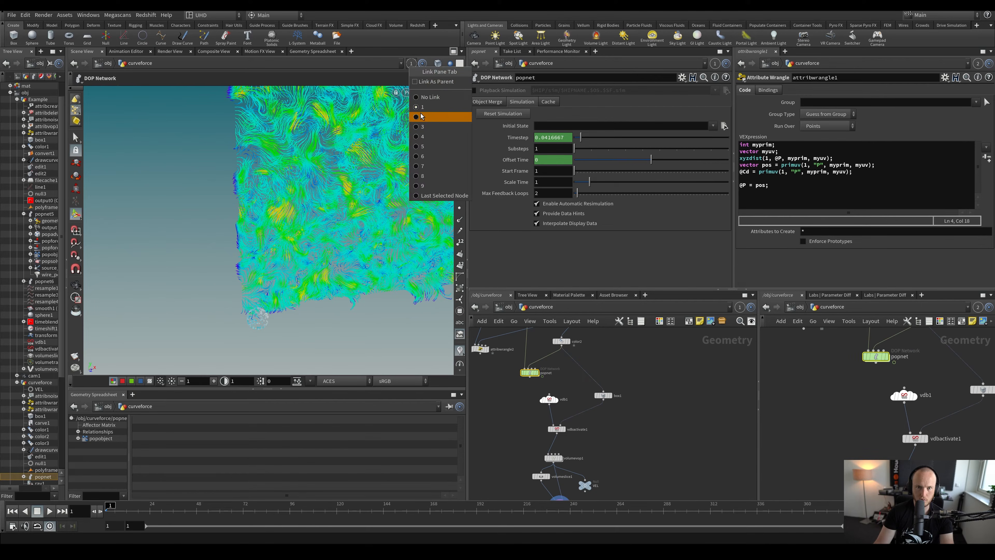
left_click(421, 117)
middle_click_drag(353, 177, 270, 220, "alt")
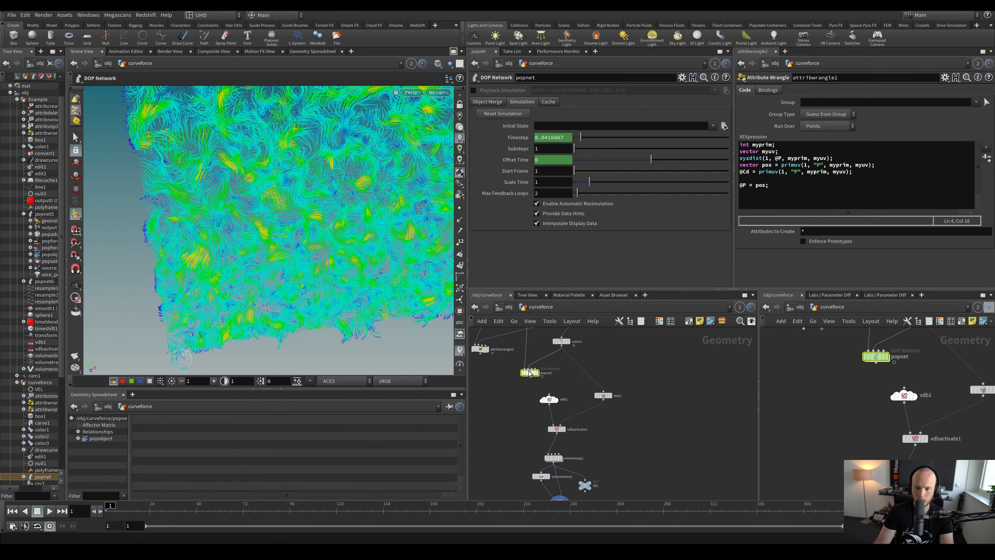
Open the popnet network in the first network view and display the popnet node from the second
double_click(530, 372)
right_click_drag(306, 254, 239, 274, "alt")
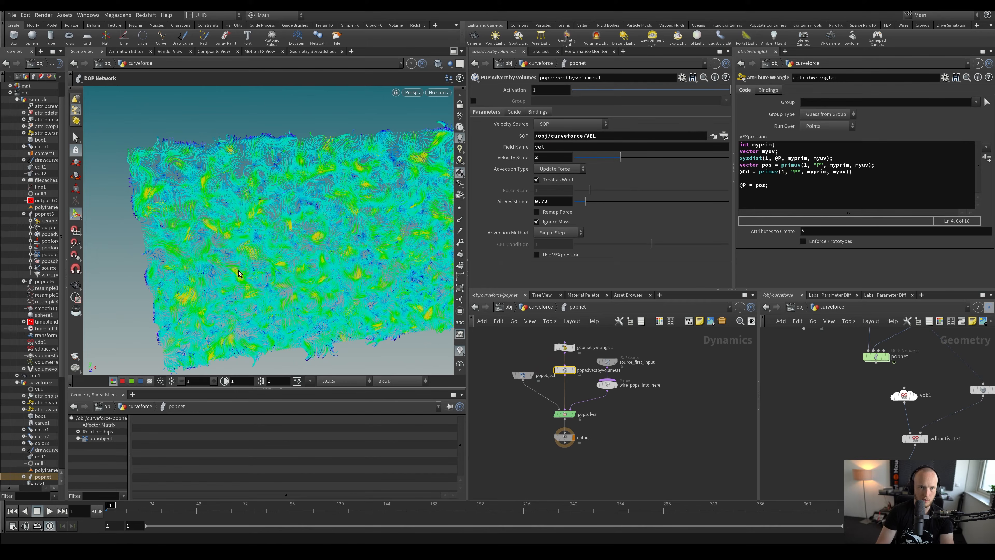
scroll(844, 367, "down", 3)
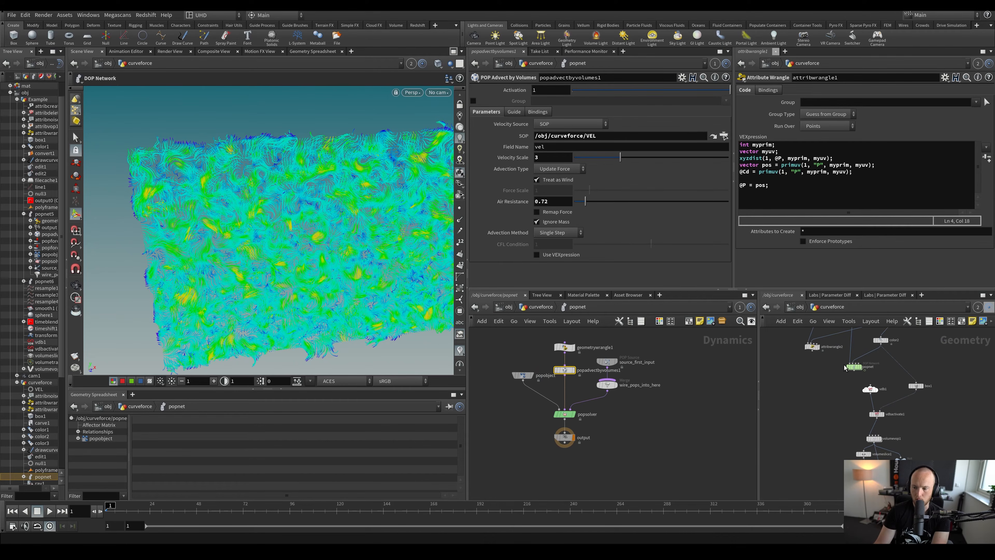
left_click(863, 360)
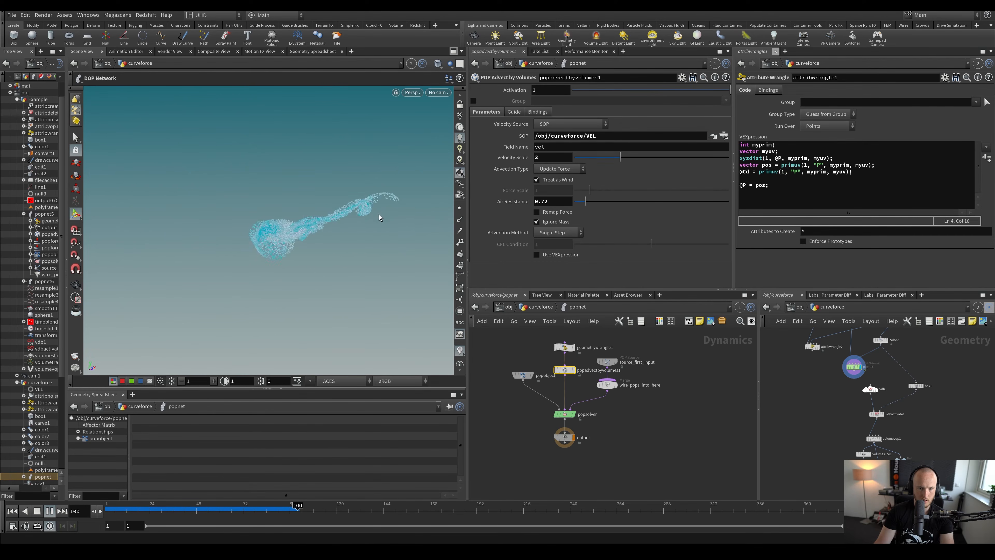
Try a velocity scale of 12 on popadvectbyvolumes1 while the simulation plays
left_click_drag(378, 215, 333, 223, "alt")
scroll(566, 346, "up", 1)
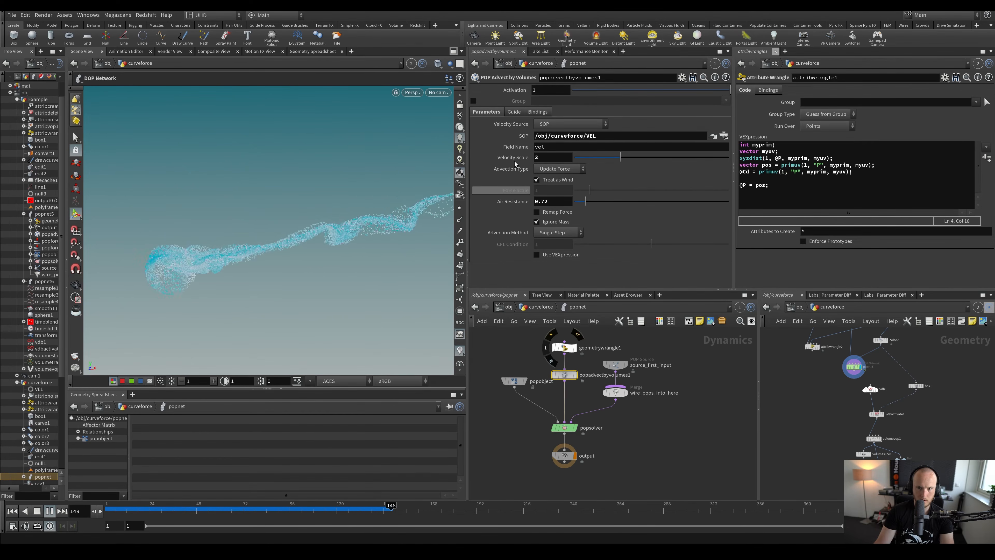
left_click_drag(541, 158, 495, 167)
type("12")
key("Return")
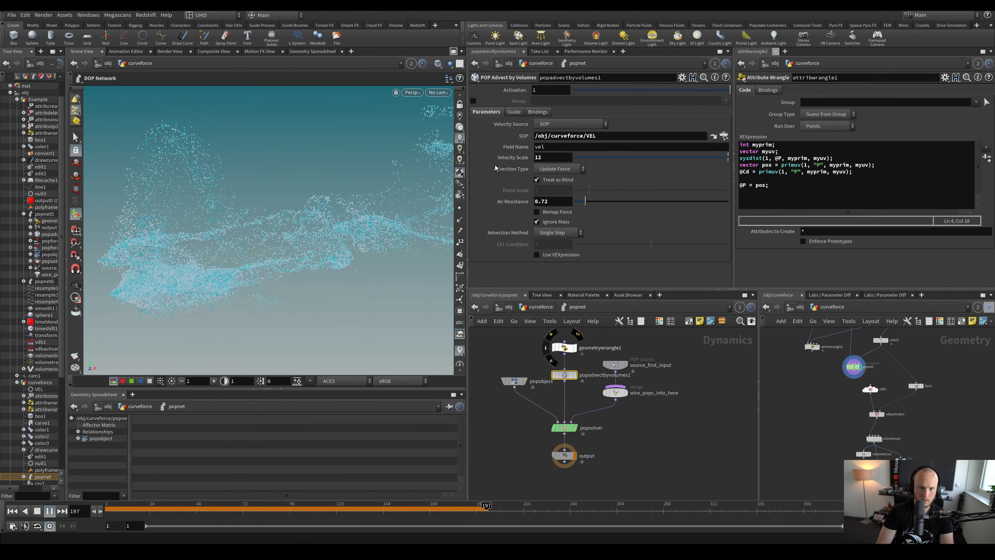
Try a velocity scale of 7 on popadvectbyvolumes1 and replay the simulation from the first frame
key("ctrl+Up")
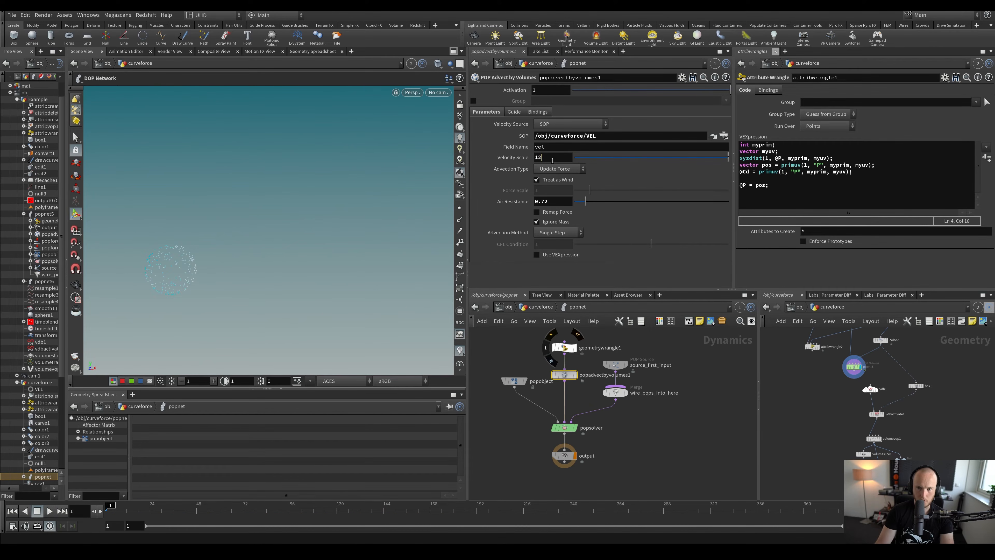
type("7")
key("Return")
key("Up")
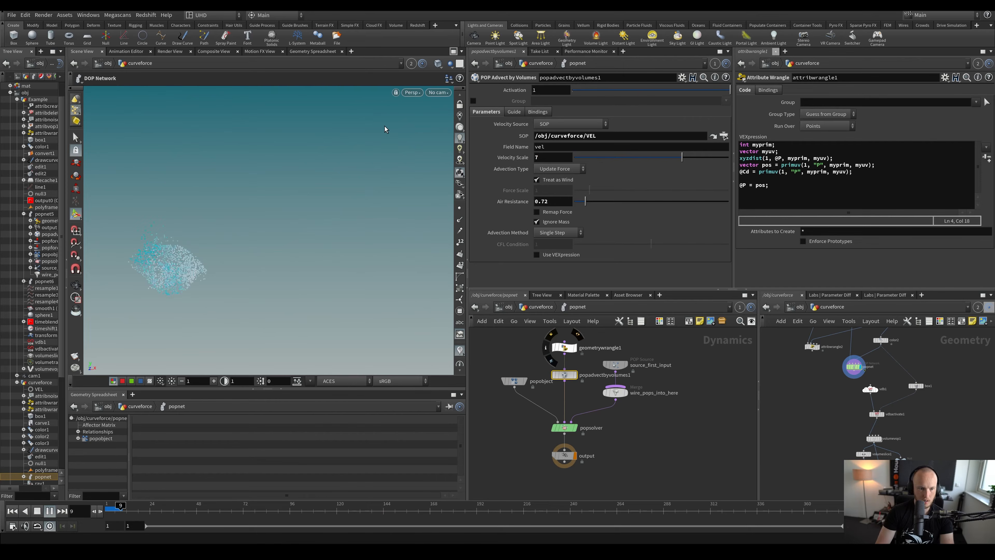
key("Escape")
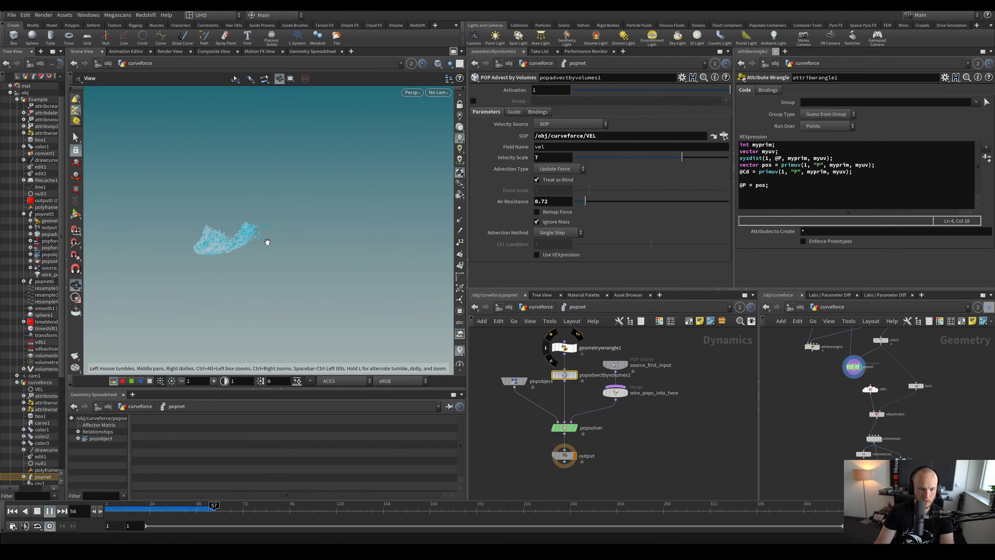
left_click_drag(238, 255, 280, 260, "alt")
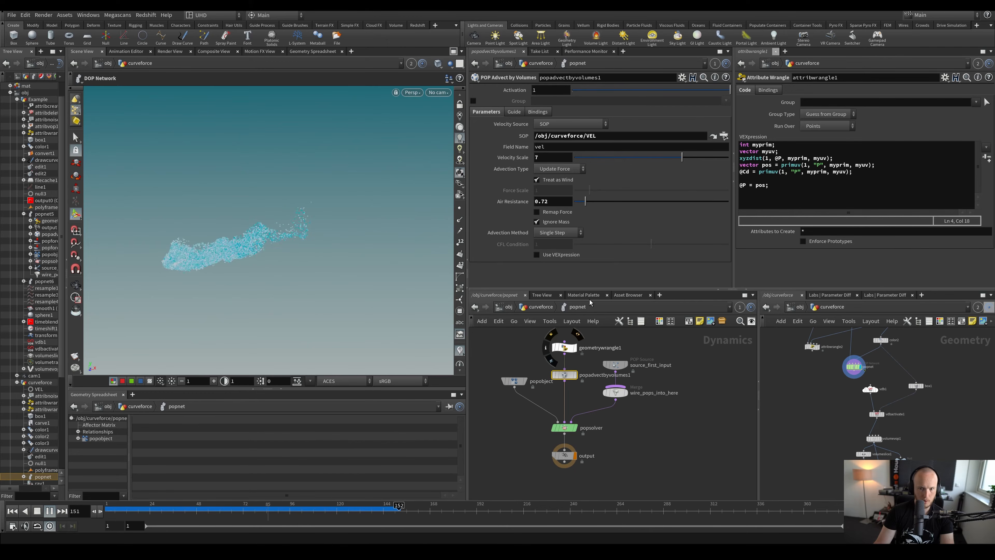
Set popadvectbyvolumes1's velocity scale to 4.5
left_click_drag(543, 158, 493, 169)
type("4")
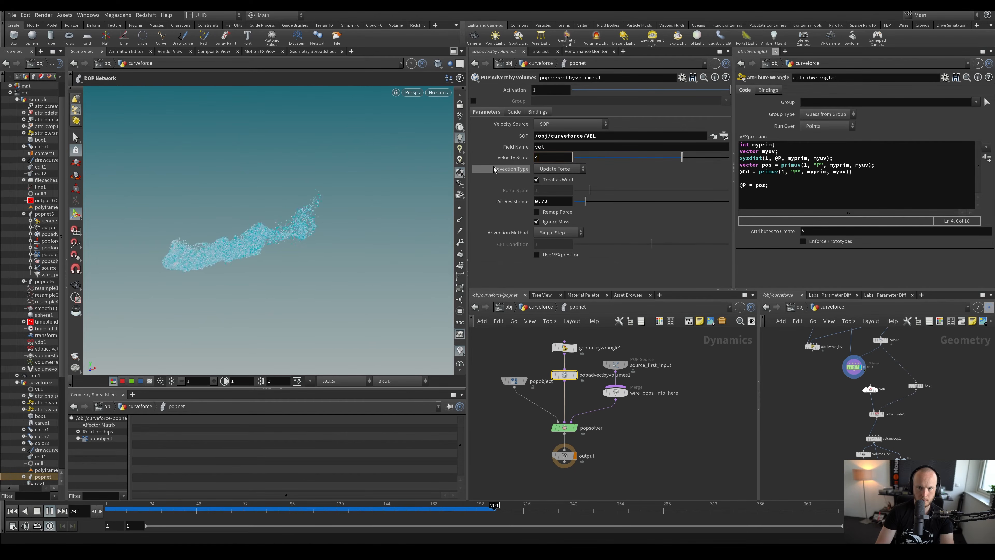
type(".5")
key("Return")
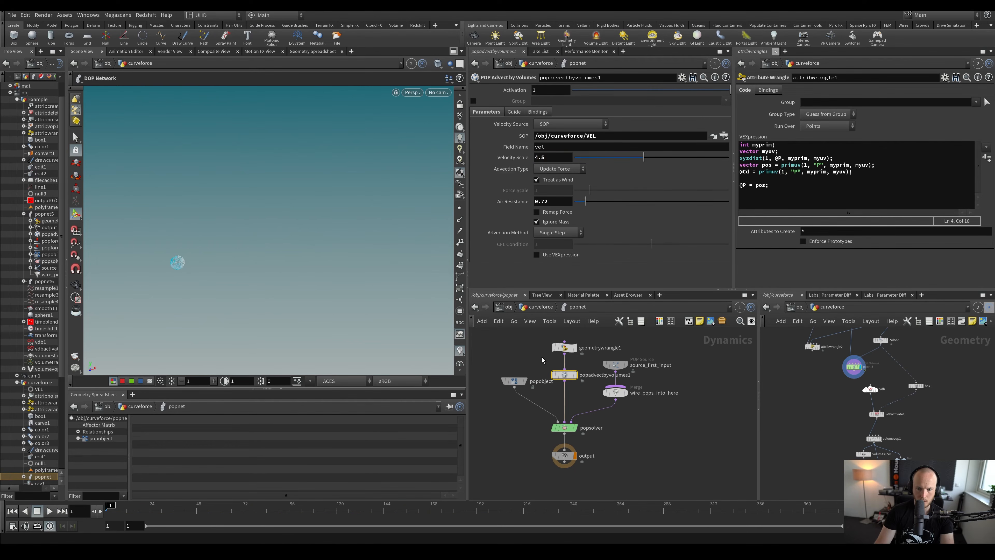
Rename geometrywrangle1 in the popnet network to curveforce
type("curve")
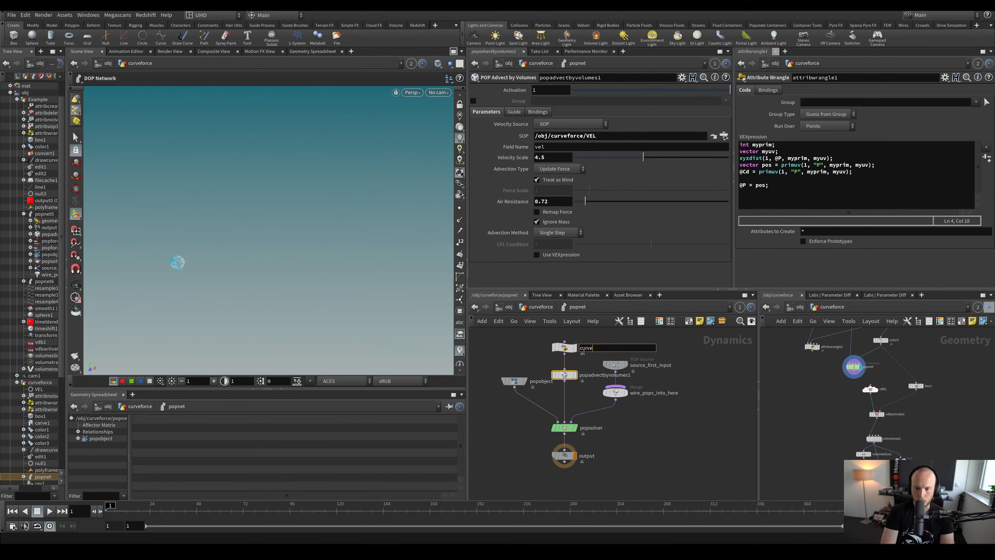
type("force")
key("Return")
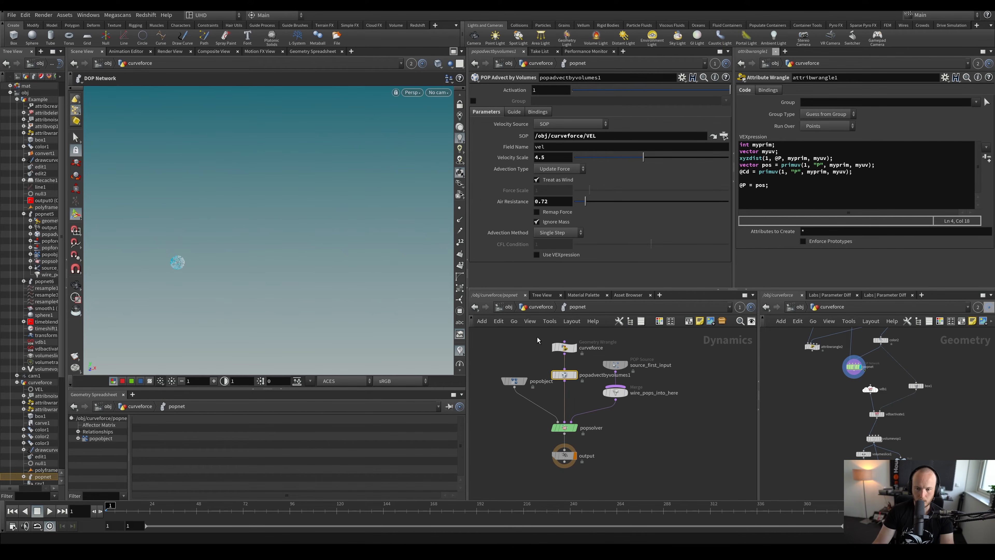
Set the curveforce wrangle's Speed to 2 and play the simulation
left_click(564, 348)
scroll(514, 229, "down", 5)
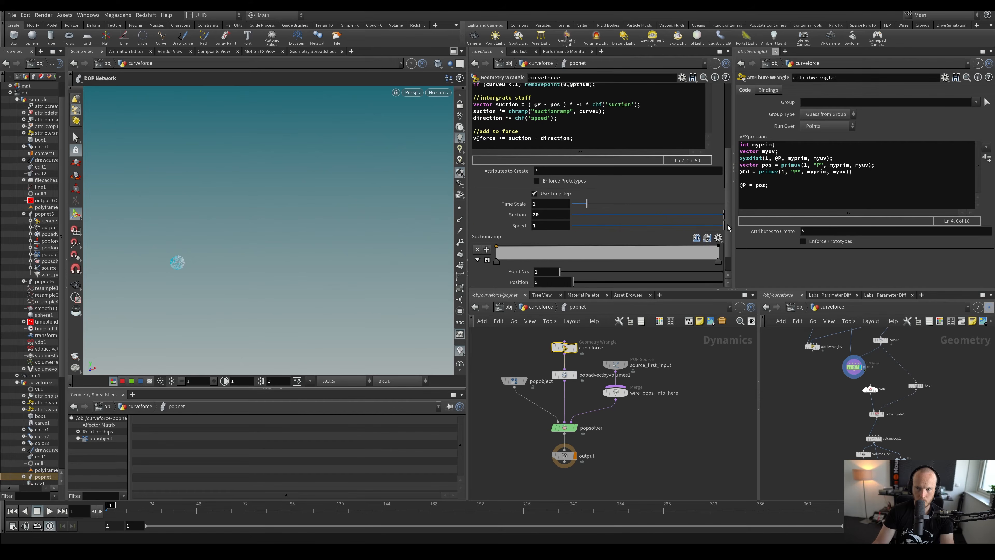
type("2")
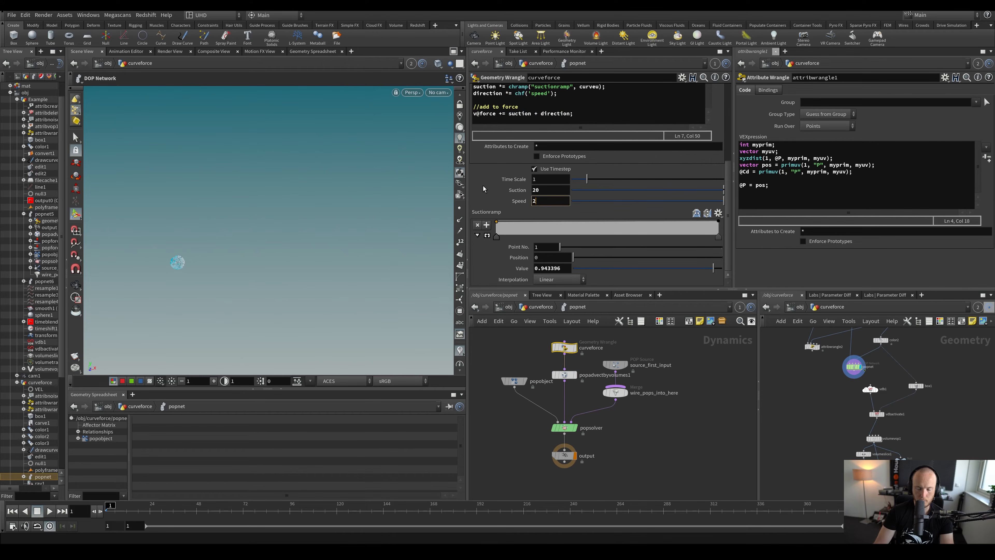
key("Return")
key("Up")
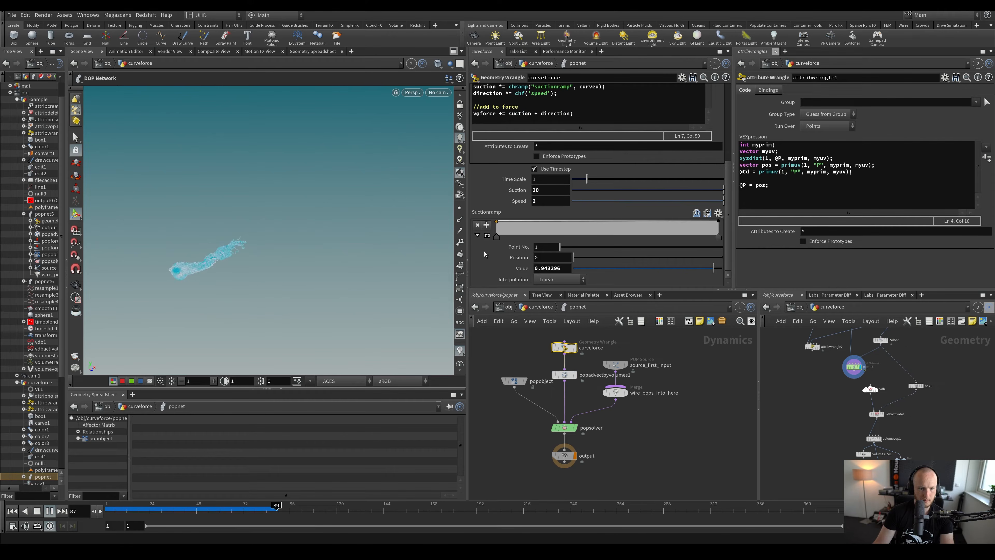
Set the curveforce wrangle's Speed to 5 and replay the simulation from the first frame
left_click_drag(545, 203, 488, 208)
type("5")
key("Return")
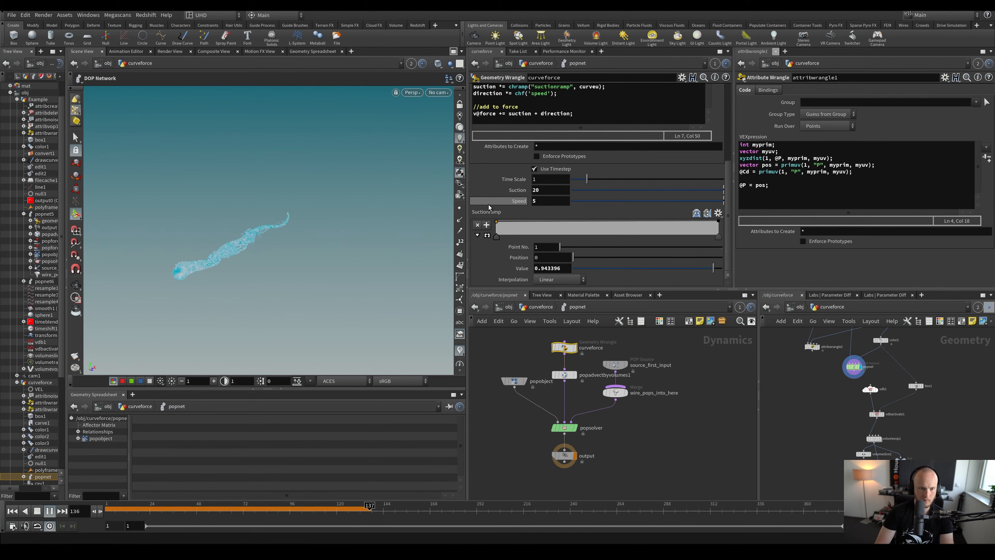
key("ctrl+Up")
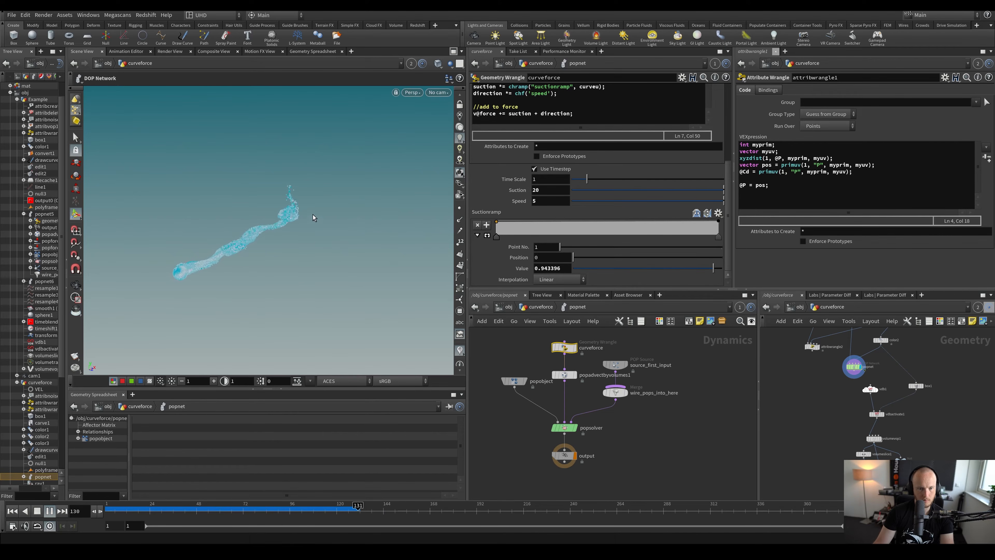
left_click_drag(318, 216, 174, 226, "alt")
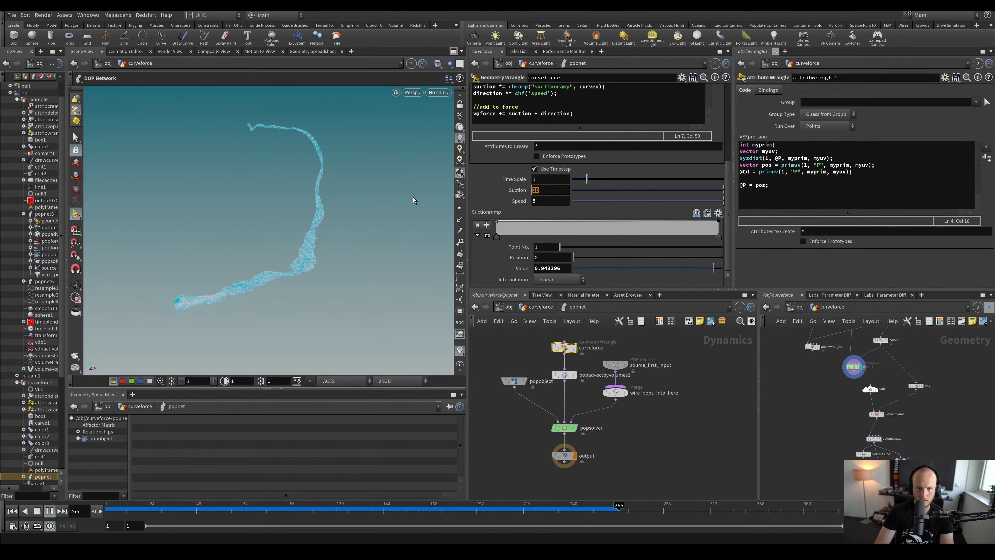
Try a Suction of 12 on the curveforce wrangle and restart the simulation
type("12")
key("Return")
key("ctrl+Up")
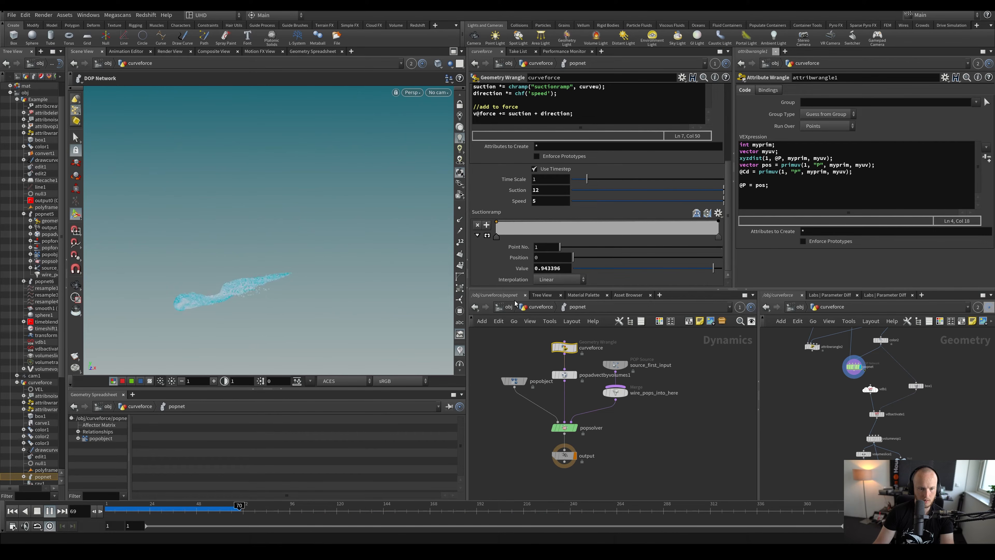
Set the curveforce wrangle's Suction to 6 and replay the simulation from the first frame, checking the stream from several angles
double_click(537, 191)
type("6")
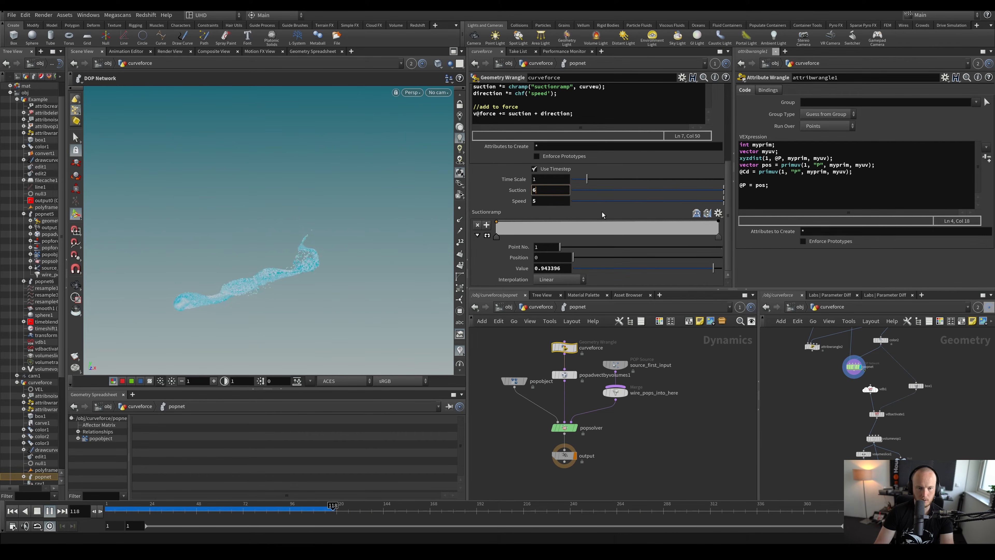
key("Return")
key("ctrl+Up")
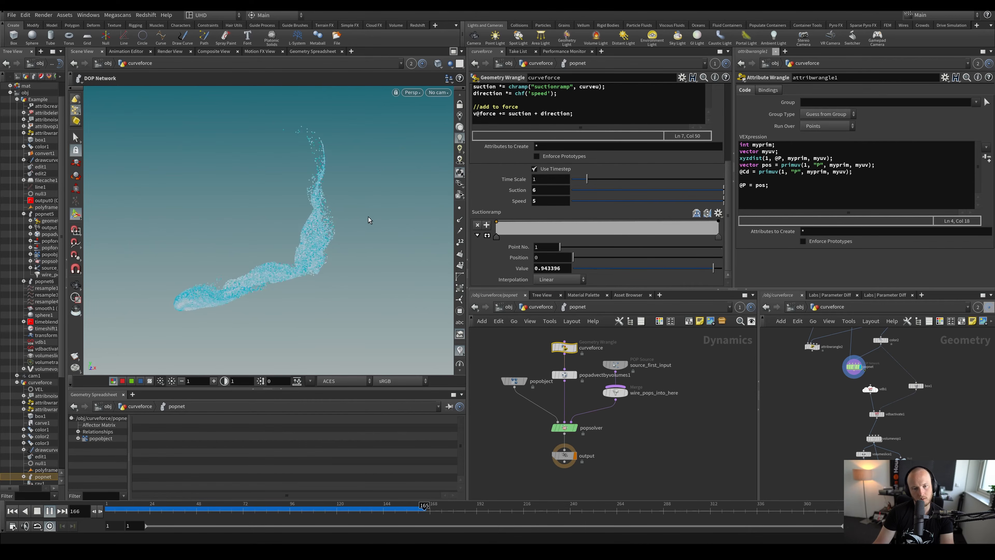
left_click_drag(287, 229, 402, 235, "alt")
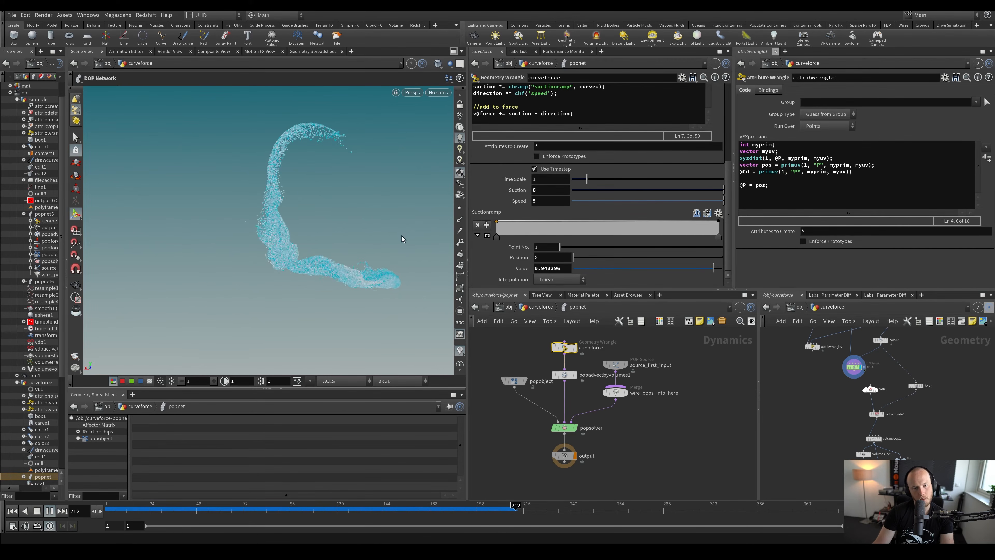
left_click_drag(164, 236, 292, 236, "alt")
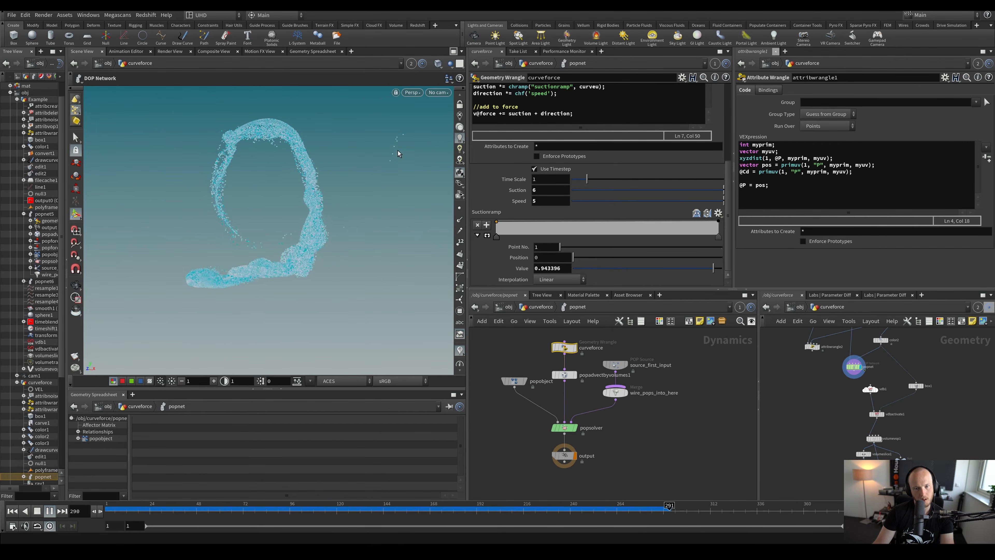
key("space")
left_click_drag(361, 211, 301, 257, "alt")
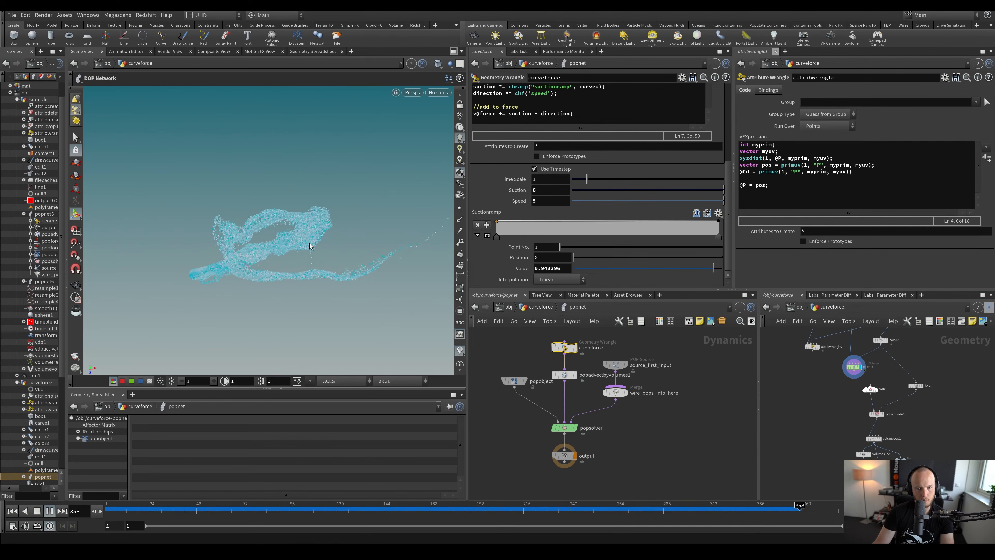
Scrub through the simulated frames to review the particle stream and save the scene file
key("space")
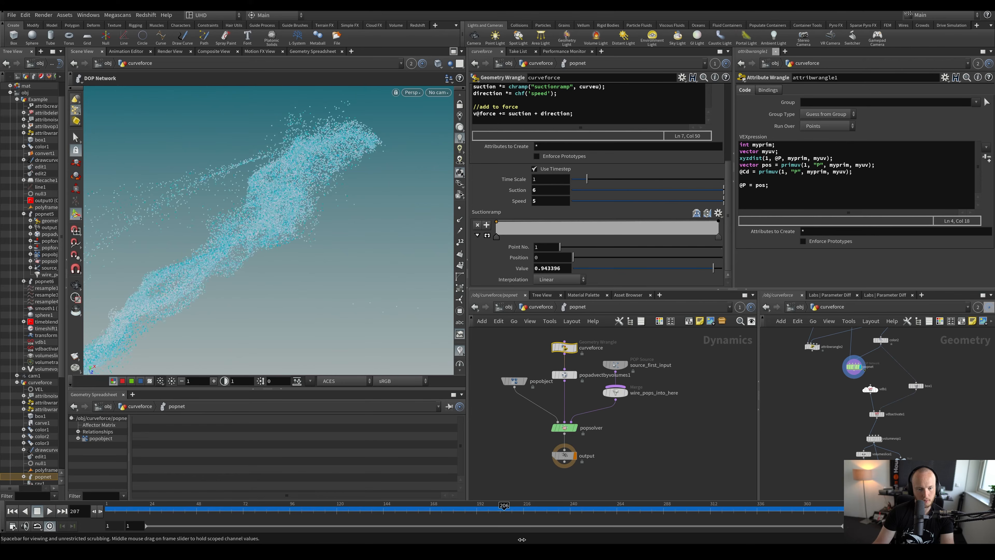
key("space")
left_click_drag(320, 277, 345, 231)
key("space")
key("ctrl+s")
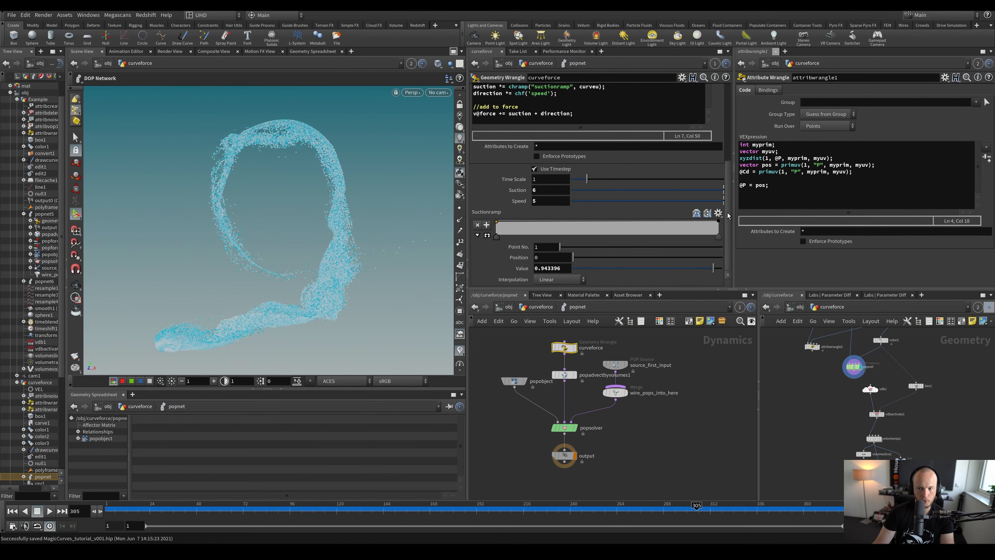
left_click_drag(344, 231, 317, 252)
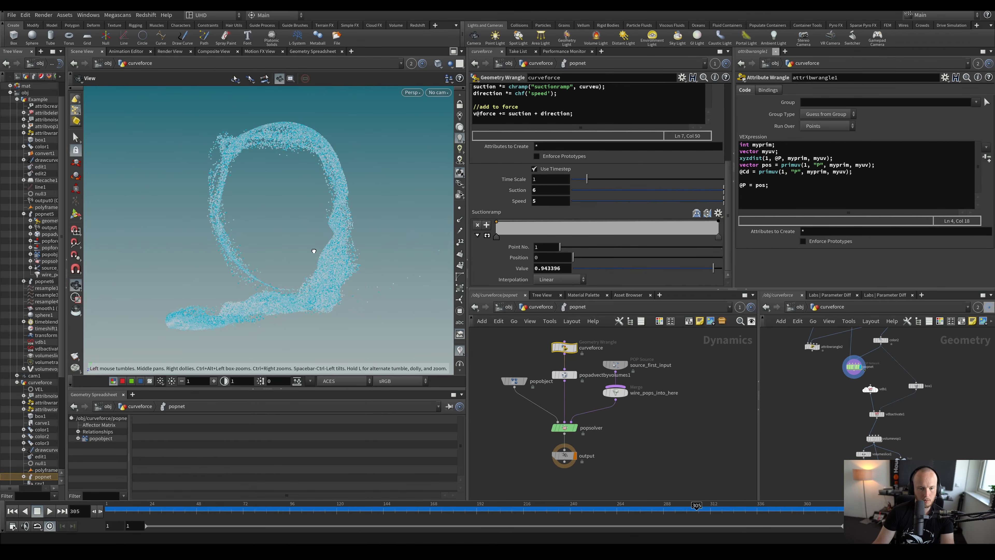
left_click_drag(193, 508, 743, 508)
key("Up")
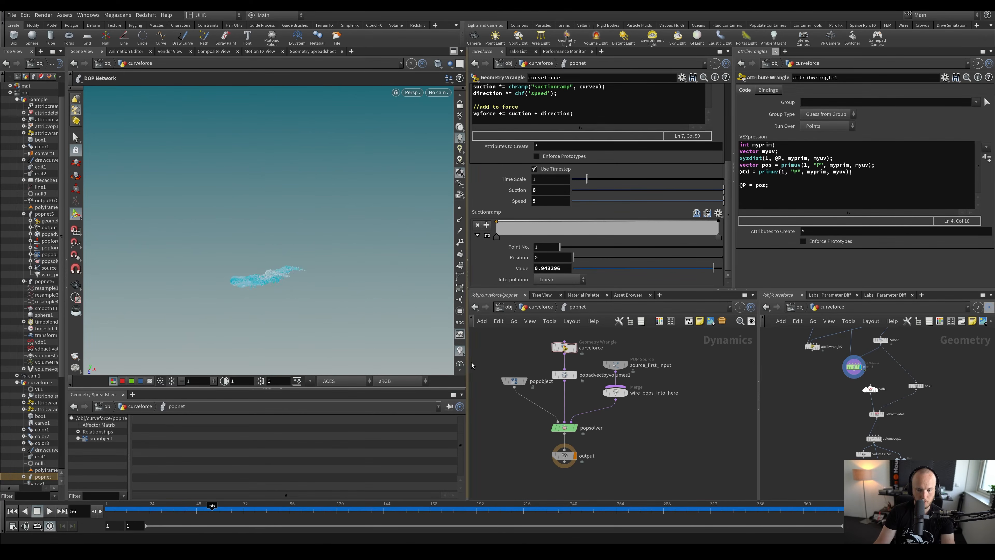
Add a POP Force node and insert it on the wire between popadvectbyvolumes1 and popsolver
scroll(625, 351, "up", 3)
key("Tab")
type("o")
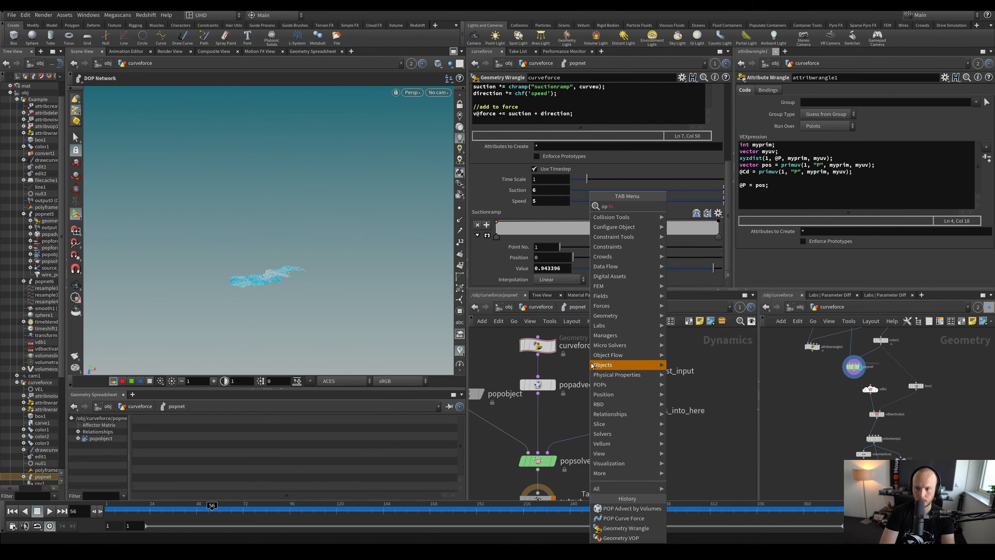
key("BackSpace")
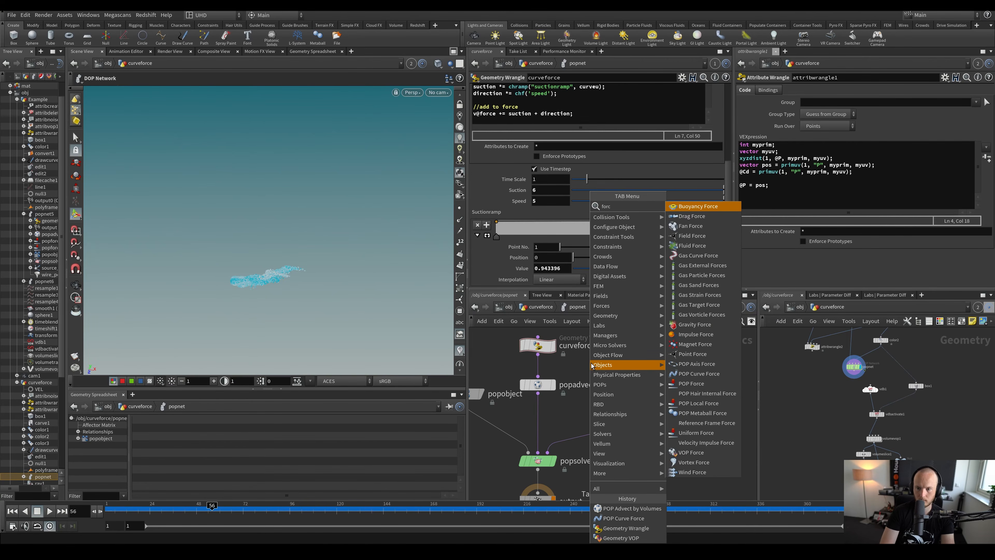
type("popfo")
key("Return")
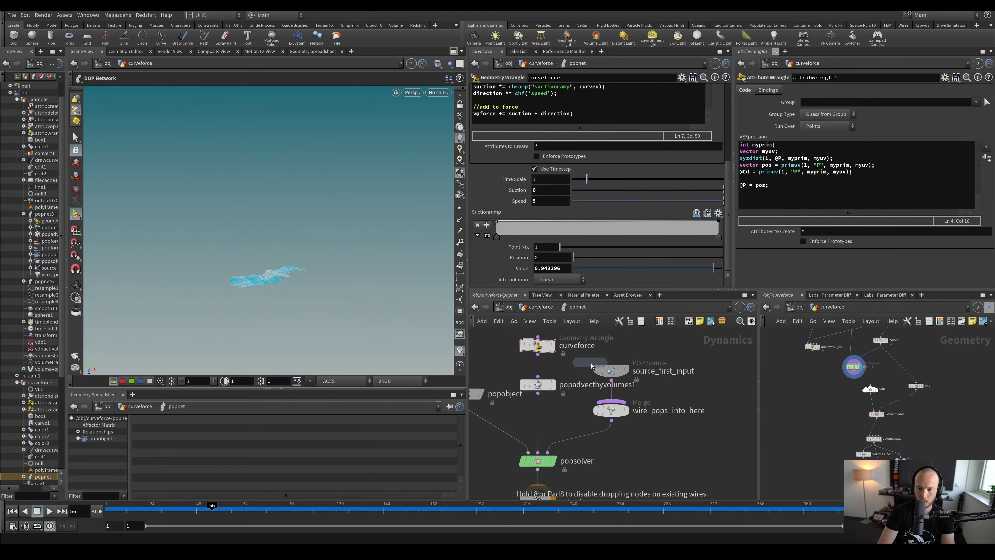
scroll(537, 361, "up", 3)
left_click(545, 436)
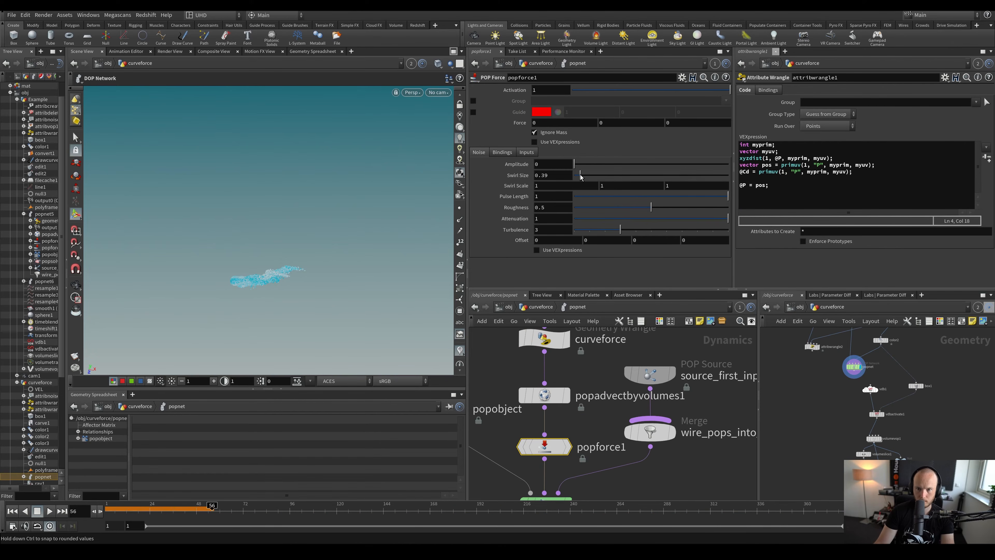
Set popforce1's noise to Amplitude 1.55, Swirl Size 0.32 and Pulse Length 2.6, and replay the simulation from the first frame
middle_click_drag(553, 197, 562, 197)
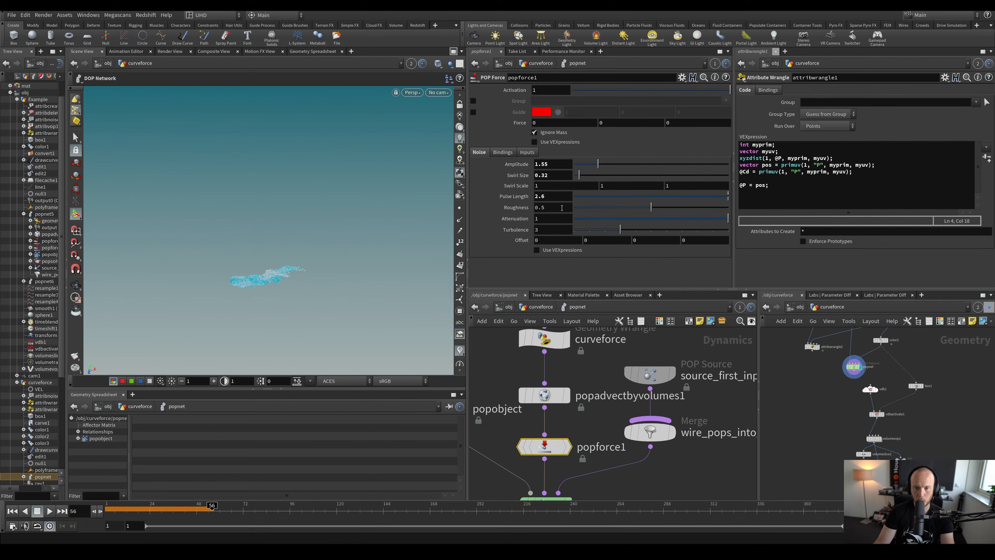
left_click_drag(248, 298, 248, 237, "alt")
key("ctrl+Up")
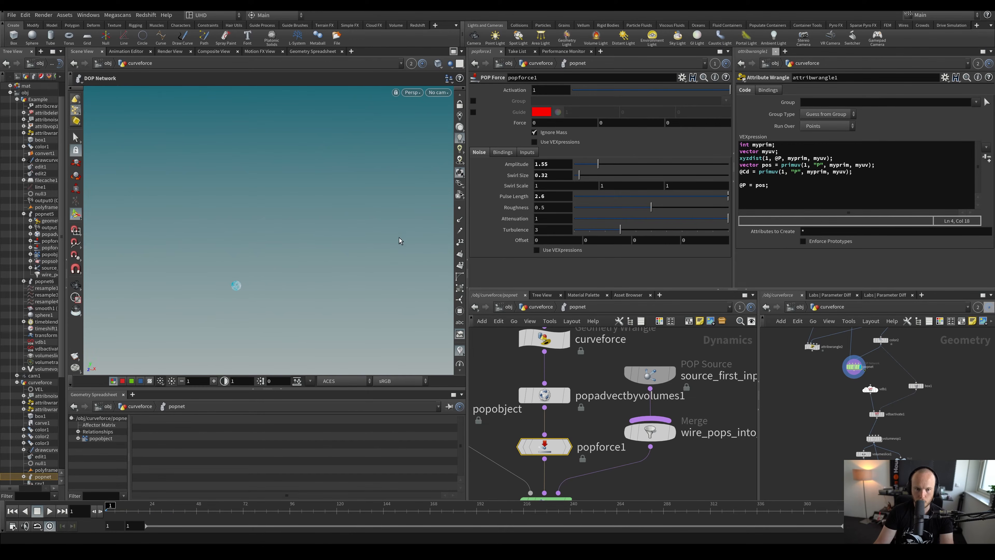
key("Up")
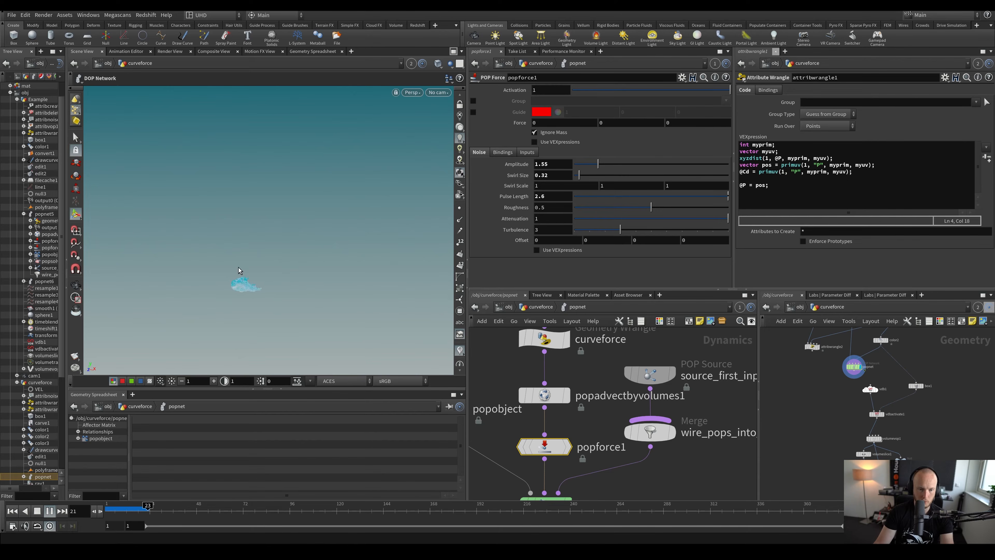
right_click_drag(239, 268, 292, 281, "alt")
left_click_drag(297, 295, 378, 235, "alt")
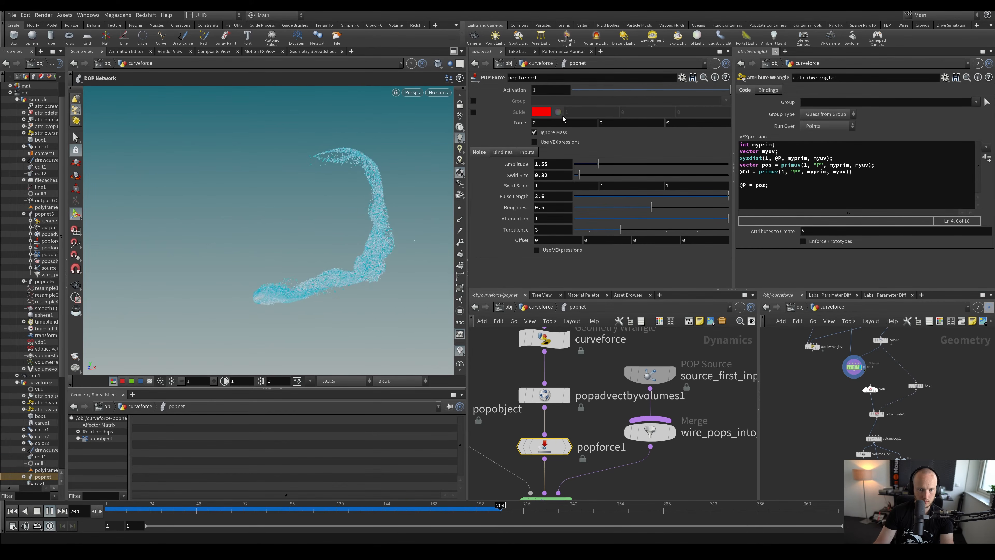
Examine the POP Force noise along the particle stream from several angles and save the scene file
key("alt")
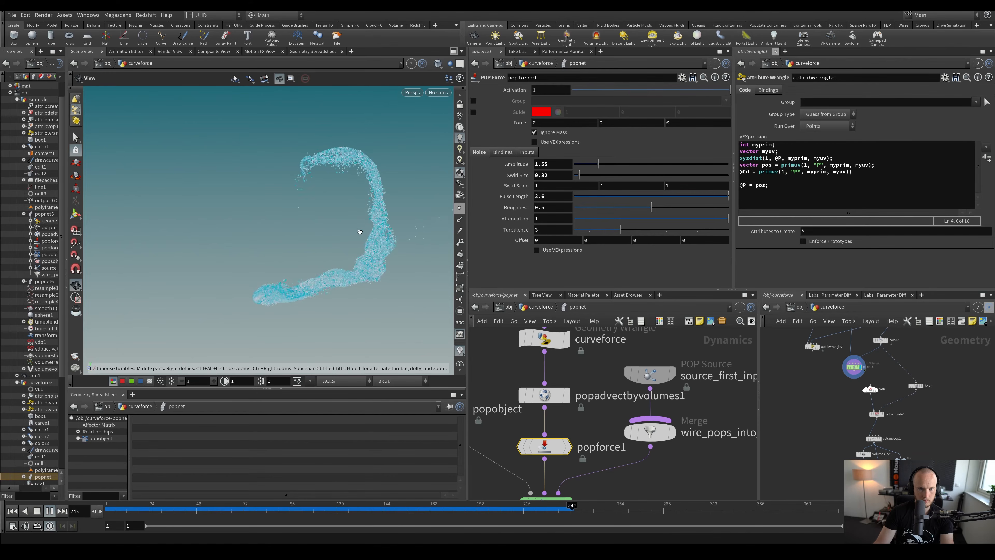
left_click_drag(360, 232, 346, 210, "alt")
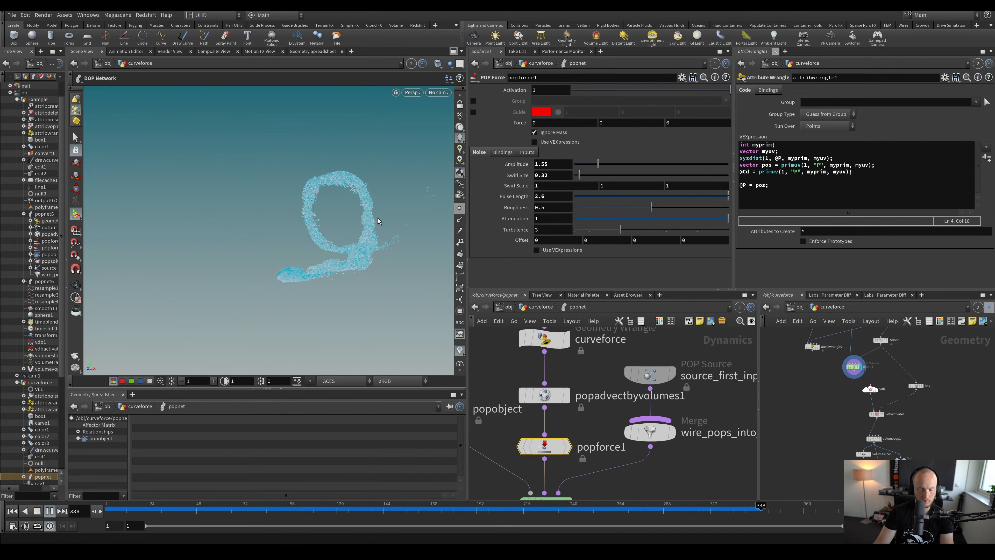
left_click_drag(379, 220, 328, 257, "alt")
scroll(328, 256, "up", 3)
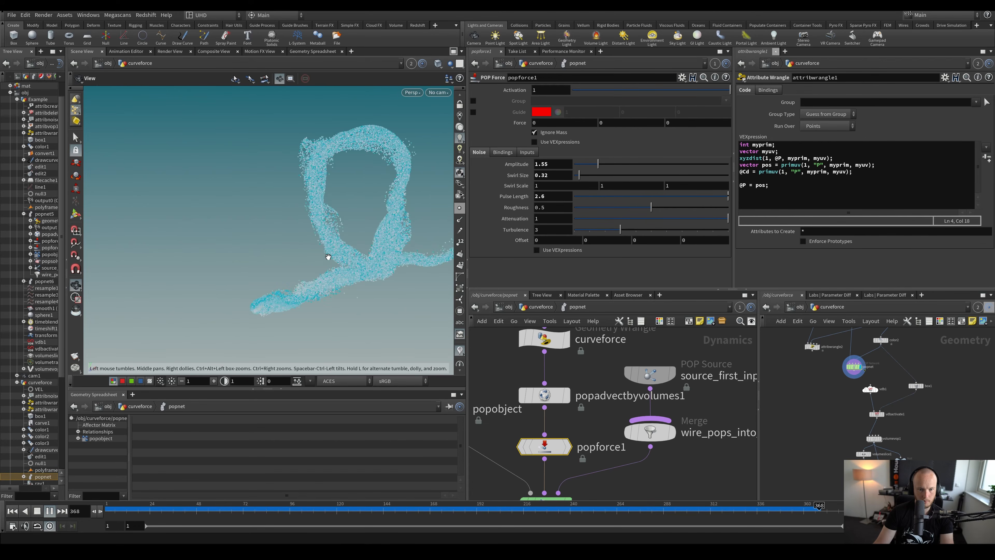
scroll(328, 257, "up", 4)
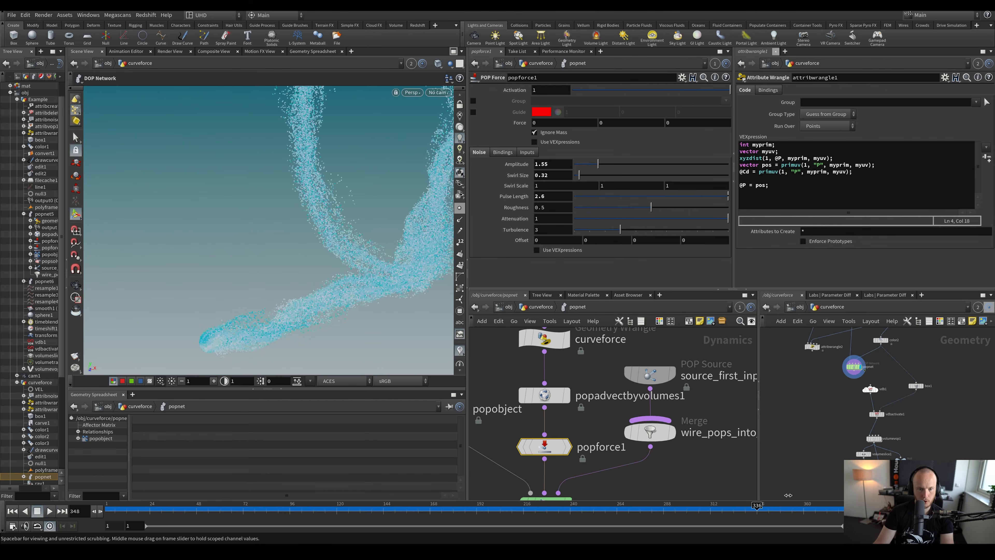
middle_click_drag(327, 266, 277, 273, "alt")
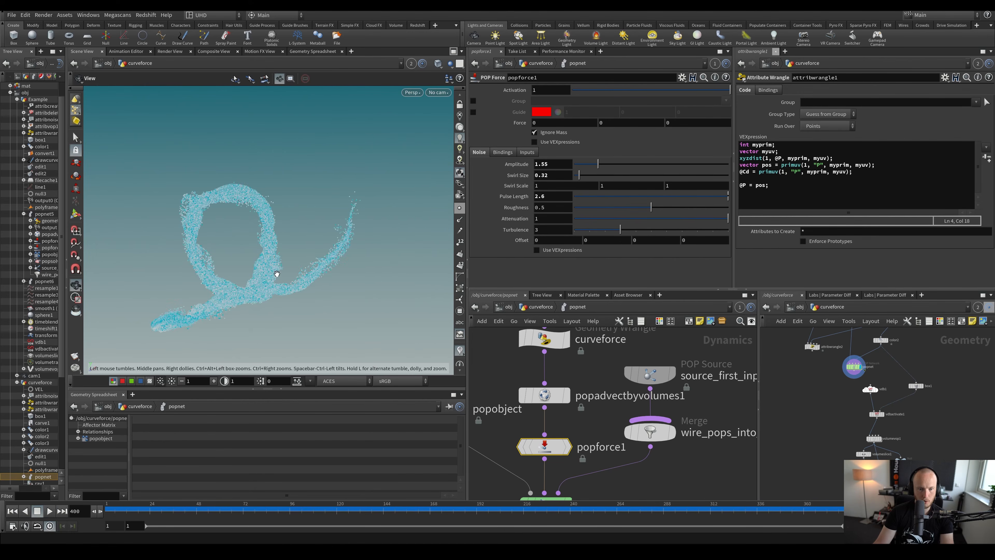
left_click_drag(277, 274, 229, 264, "alt")
key("ctrl+s")
right_click_drag(229, 263, 308, 203, "alt")
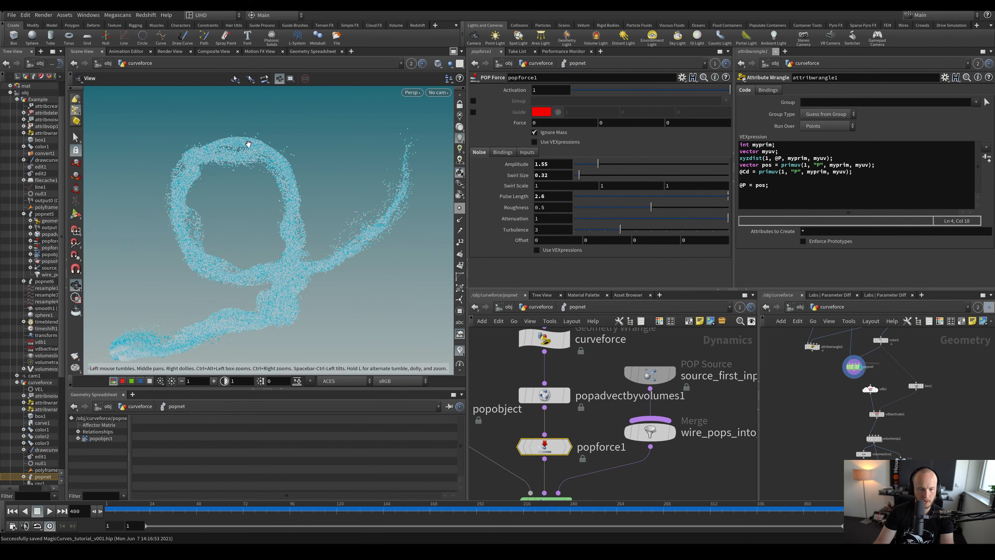
left_click_drag(309, 240, 340, 262, "alt")
right_click_drag(340, 263, 299, 272, "alt")
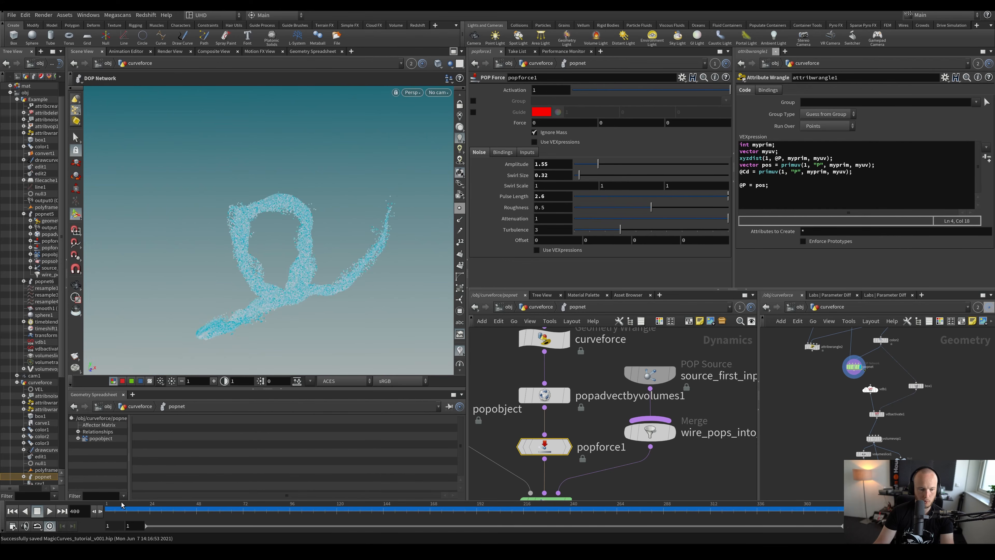
Set the constant birth rate of source_first_input to 500000 and play the simulation from the first frame
key("ctrl+Up")
left_click(666, 380)
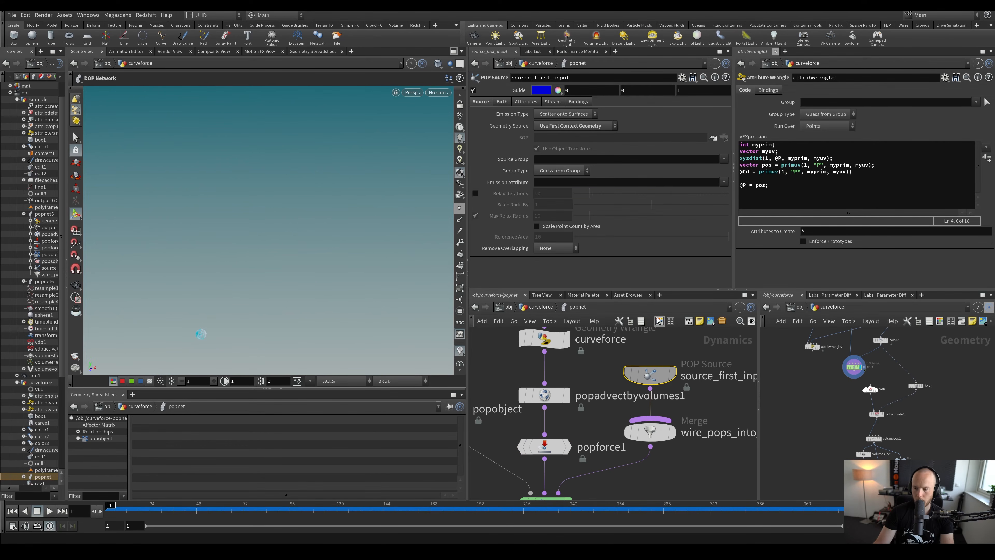
left_click(501, 102)
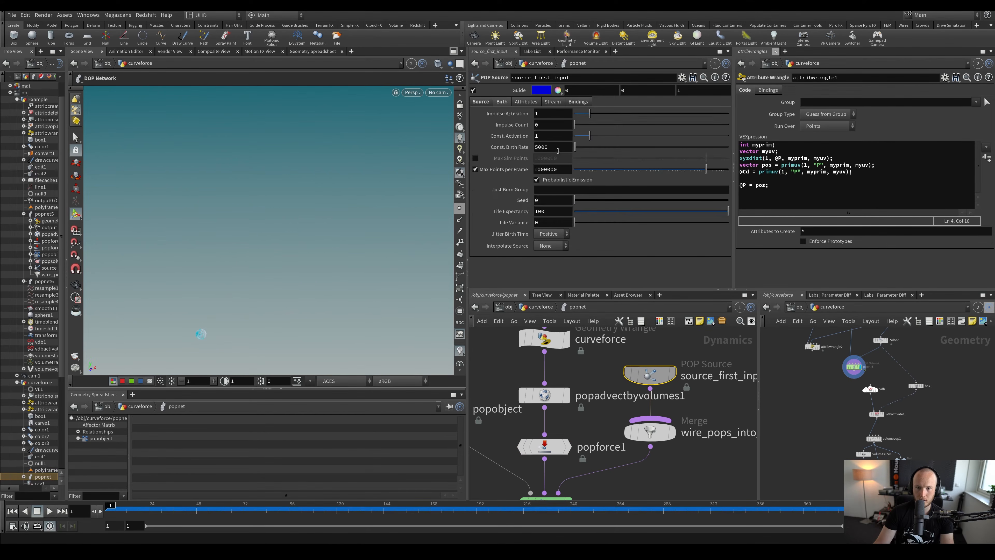
key("Return")
key("Up")
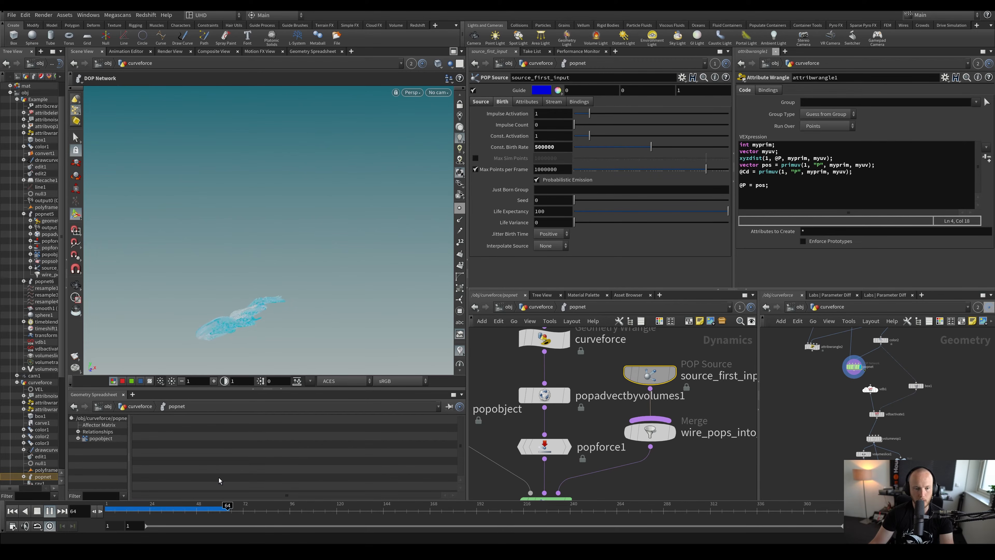
Examine the particle stream's detail up close at frame 57, resume playback and scrub back to frame 77
left_click(217, 507)
middle_click_drag(234, 320, 246, 295, "alt")
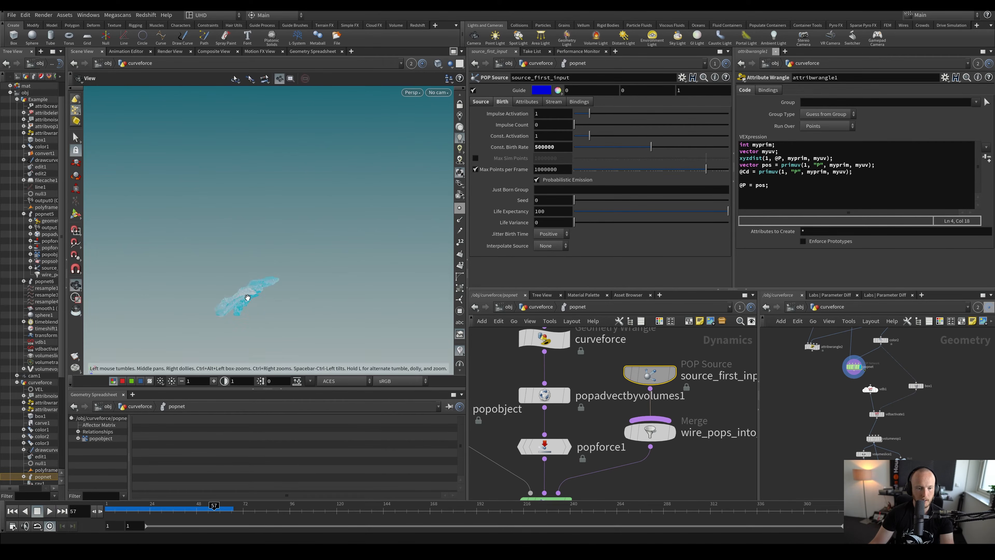
right_click_drag(246, 296, 260, 293, "alt")
mouse_move(260, 293)
left_mouse_down("alt")
mouse_move(243, 289)
mouse_move(318, 363)
mouse_move(280, 291)
left_mouse_up("alt")
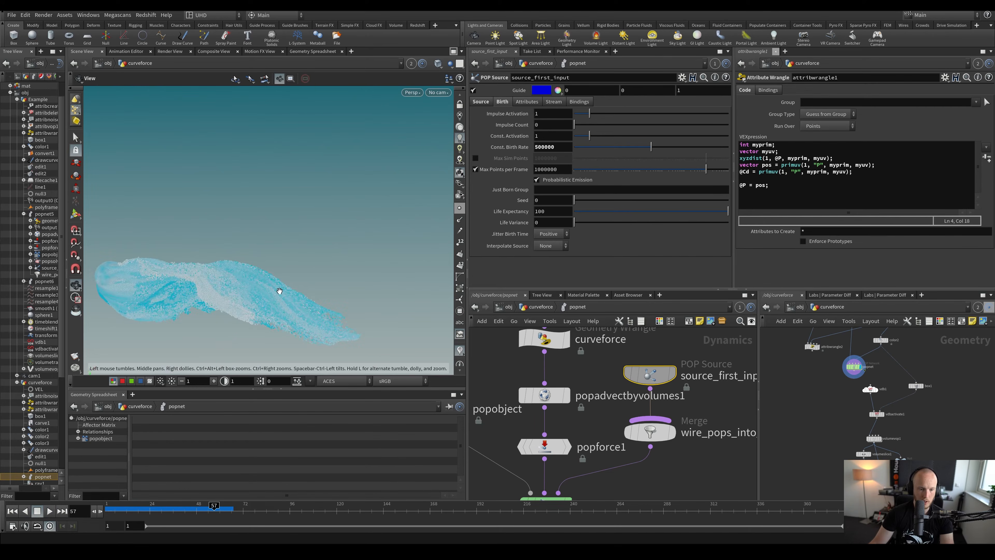
key("Left")
key("Left")
left_click(50, 510)
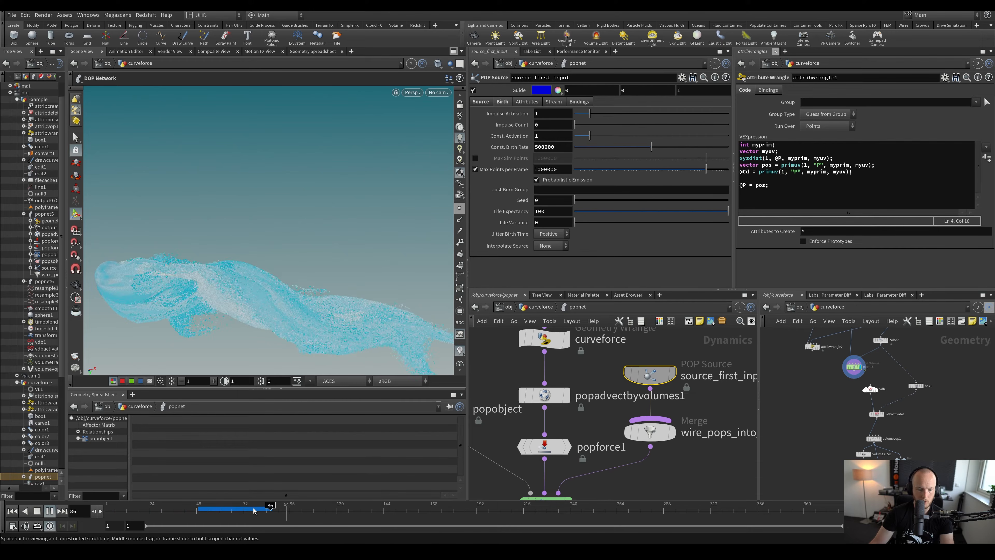
left_click_drag(257, 510, 240, 512)
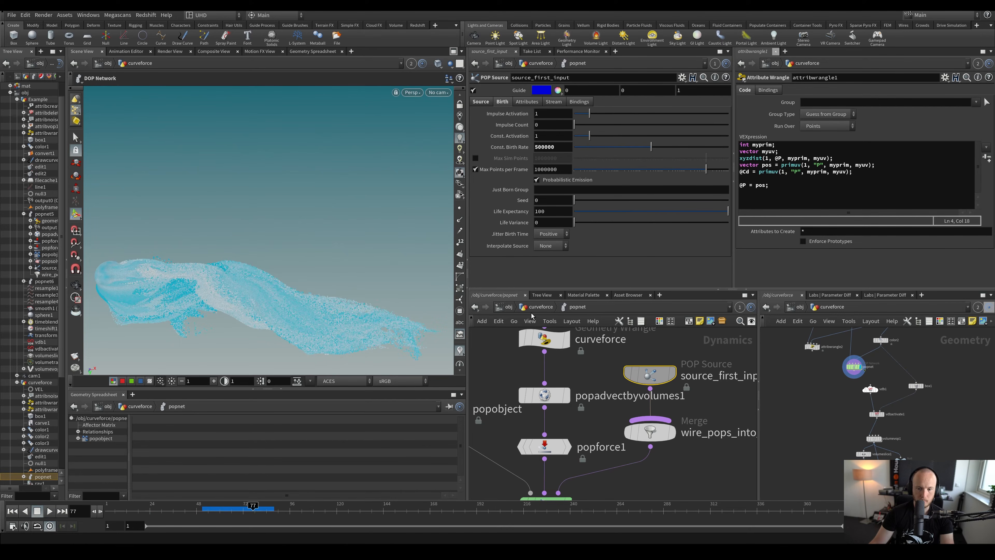
Copy the attribdelete1 and filecache1 nodes from the Example geometry network
left_click(541, 306)
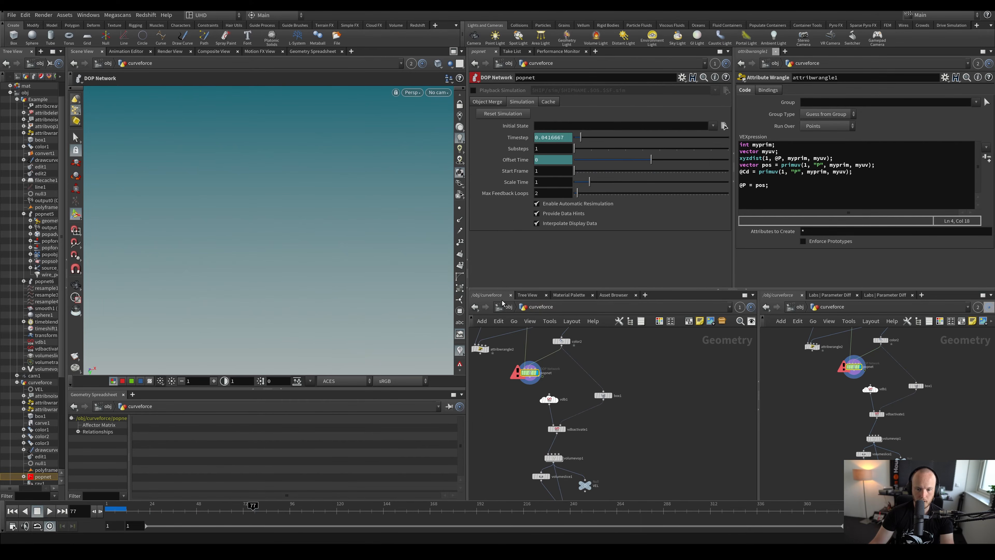
left_click(508, 307)
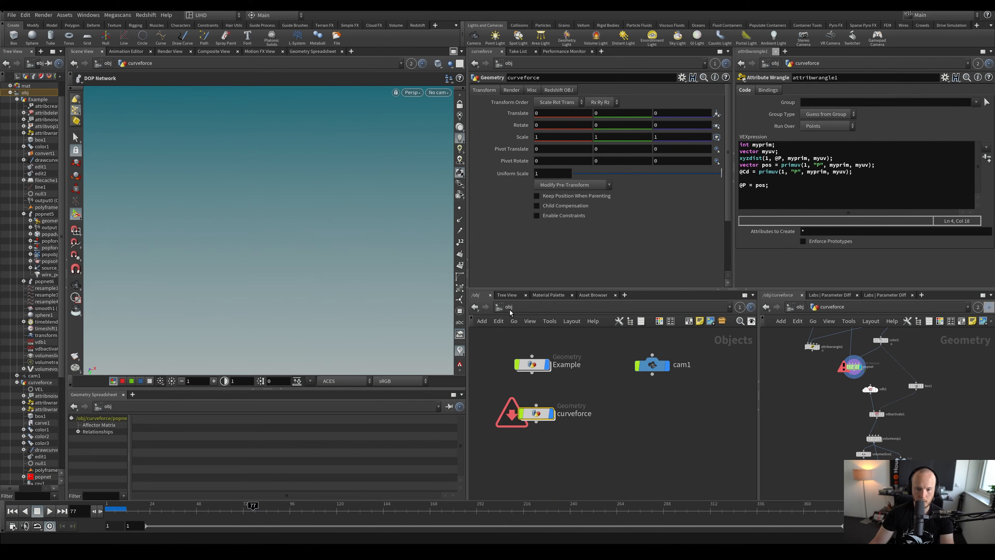
double_click(542, 408)
left_click(591, 417)
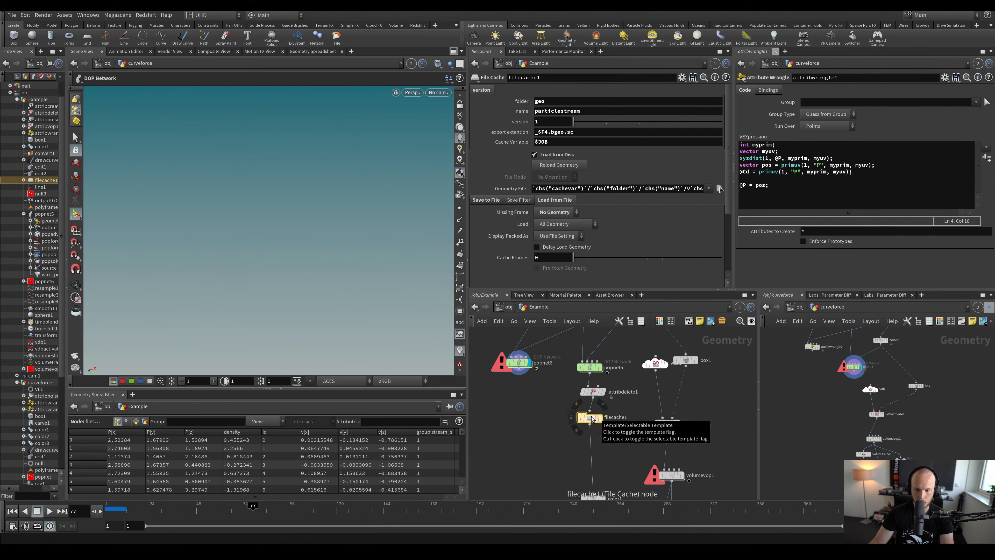
left_click(592, 391, "shift")
key("ctrl+c")
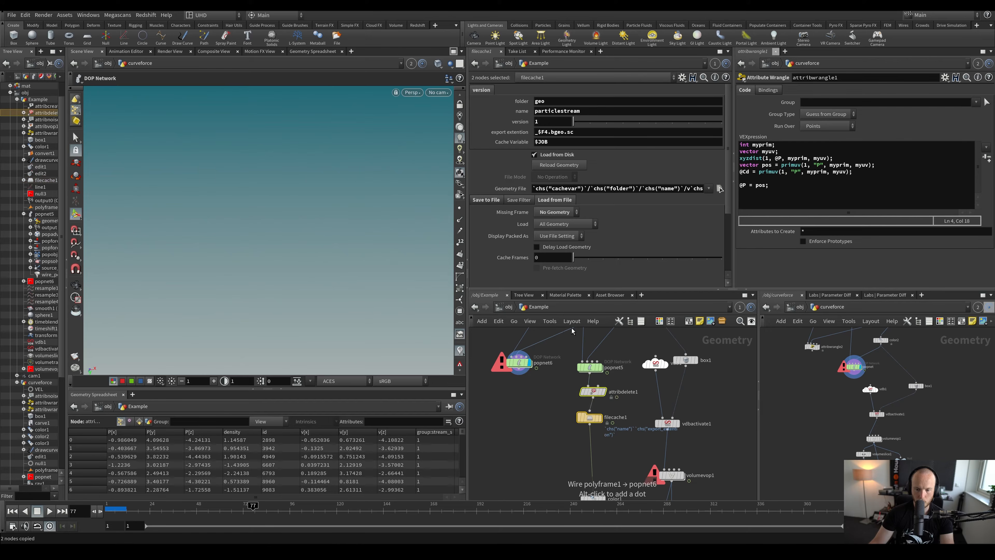
Paste the two copied nodes into the curveforce network and wire attribdelete1 and filecache1 beneath popnet
left_click(508, 306)
double_click(544, 458)
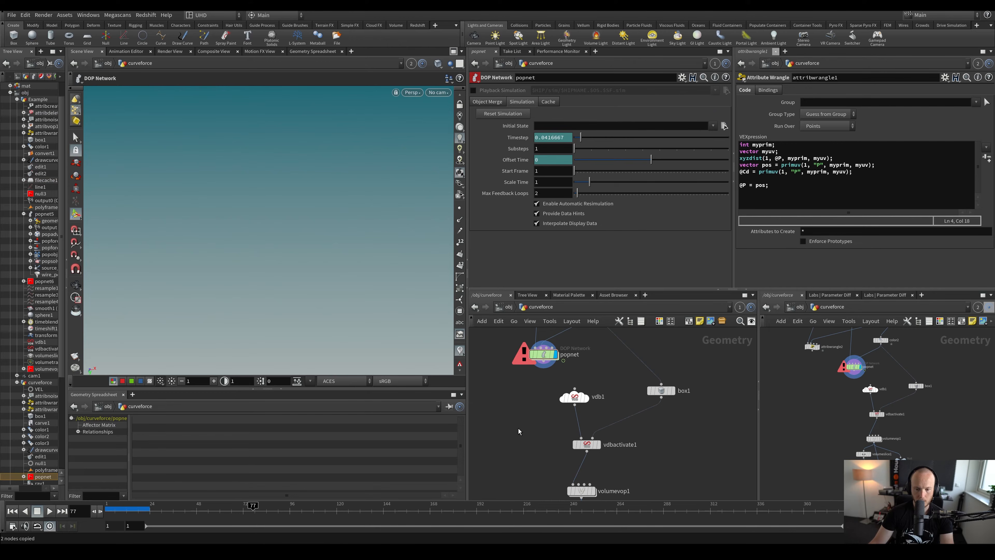
middle_click_drag(519, 428, 554, 415)
key("ctrl+v")
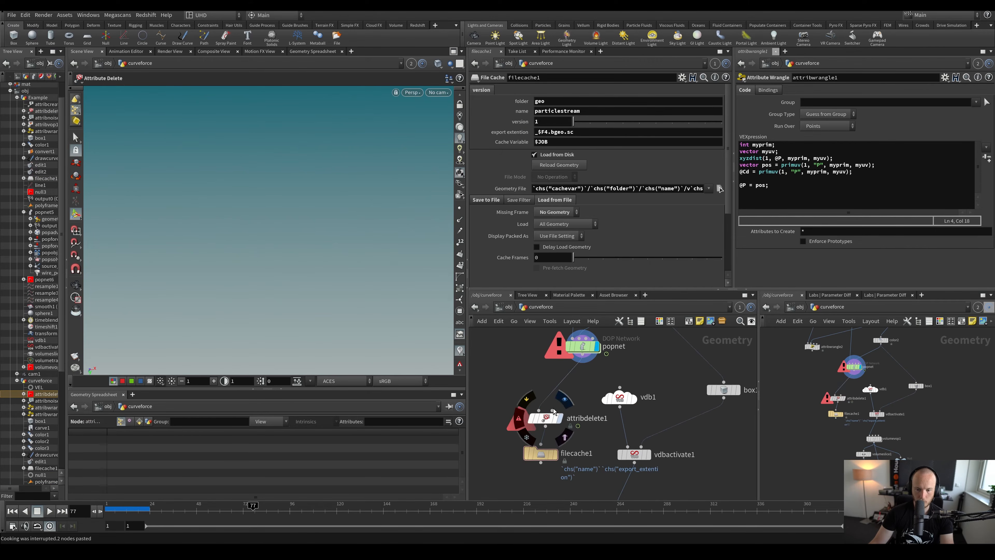
left_click(547, 420)
Insert a Null node on the wire between popnet and attribdelete1
mouse_move(601, 341)
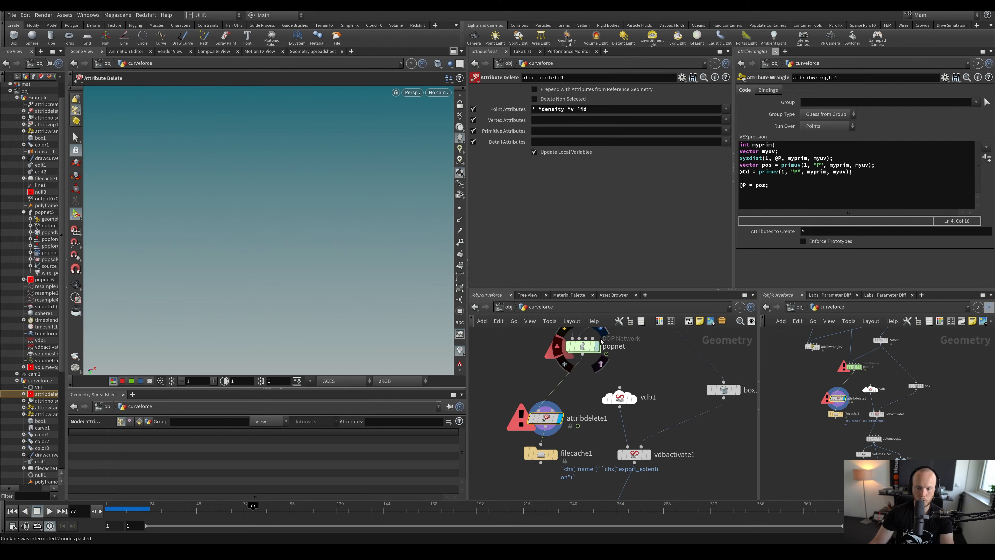
key("Tab")
key("Escape")
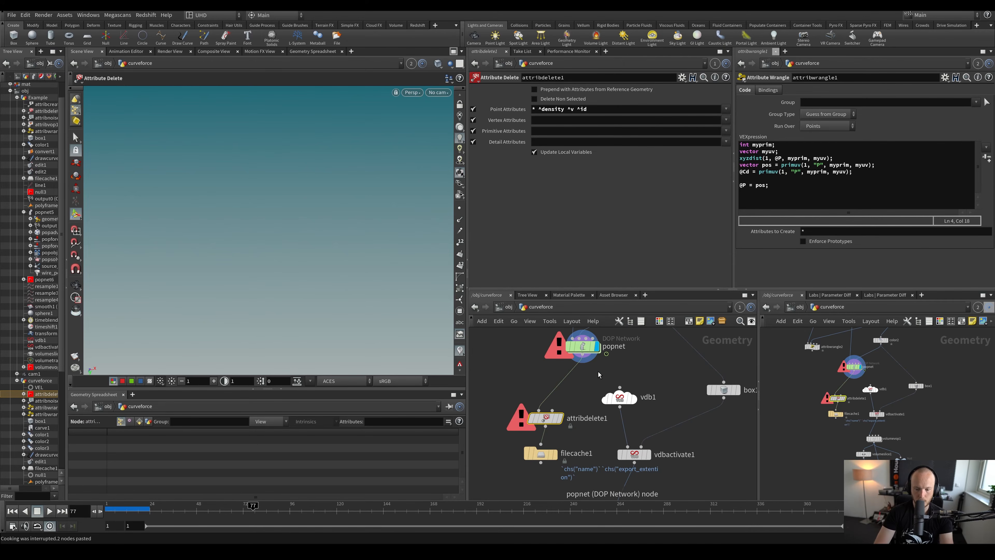
key("Tab")
type("null")
key("Return")
scroll(581, 360, "up", 3)
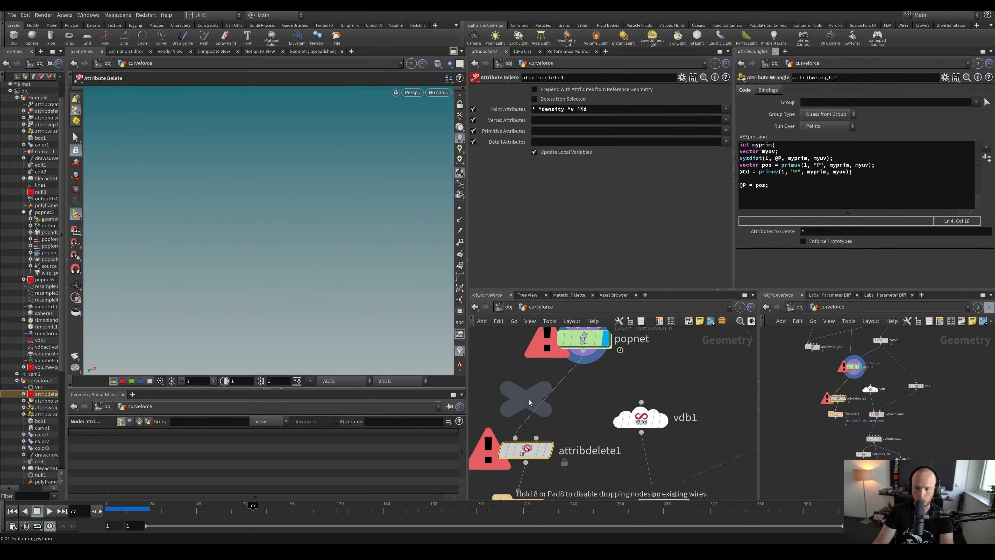
left_click(527, 399)
left_click_drag(532, 401, 543, 408)
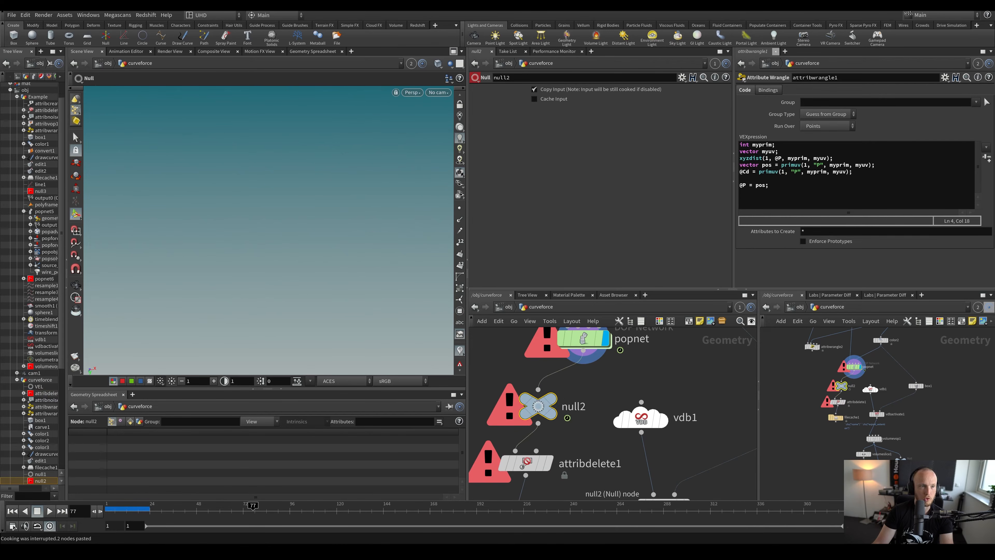
left_click(11, 15)
left_click(32, 116)
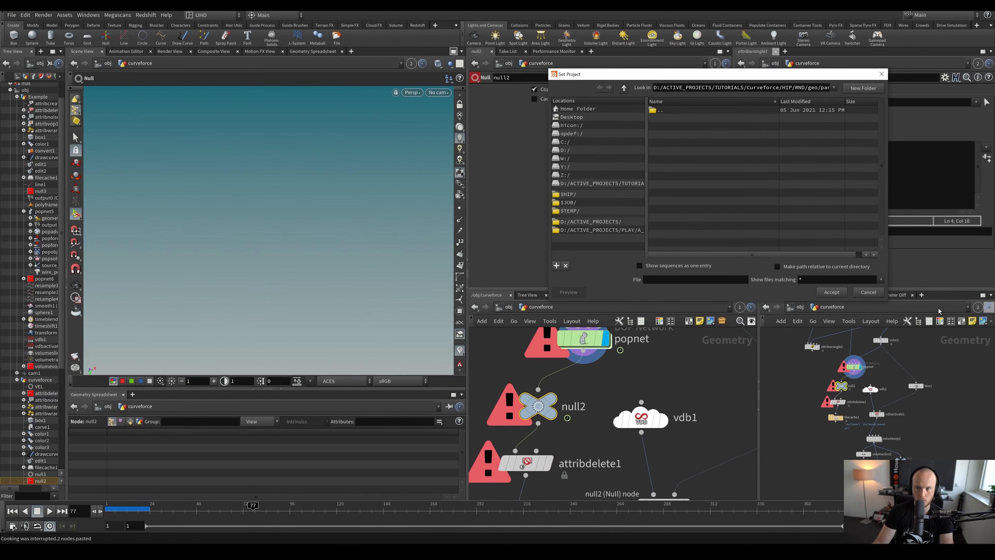
left_click(868, 292)
Display the new null below popnet, close the error console, scrub to frame 25 and inspect the null's attributes and memory use
scroll(635, 333, "down", 3)
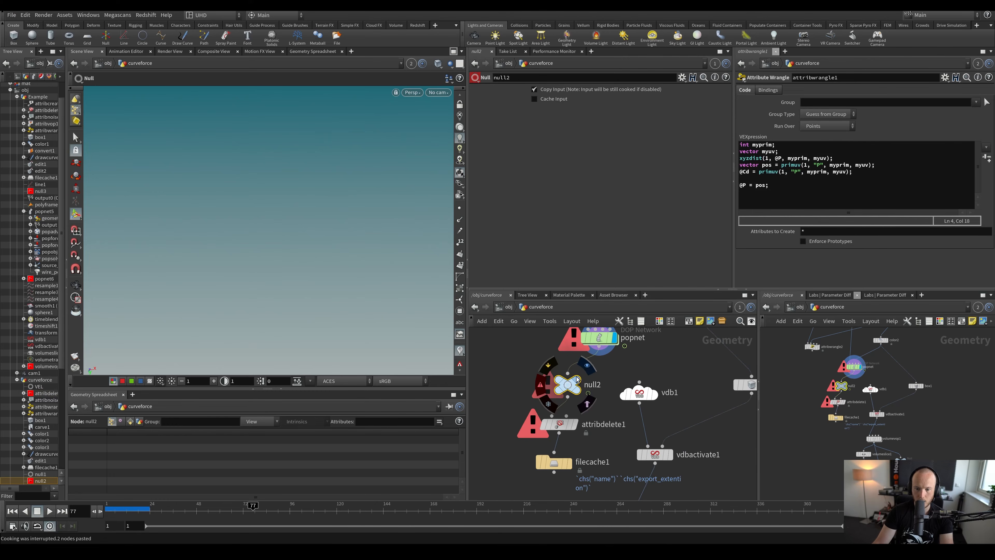
left_click(570, 382)
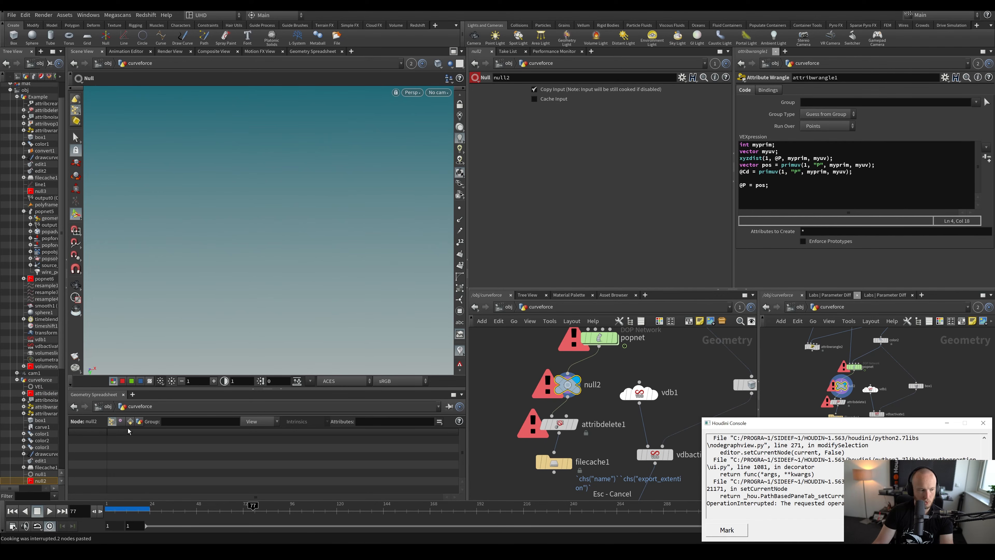
left_click(945, 425)
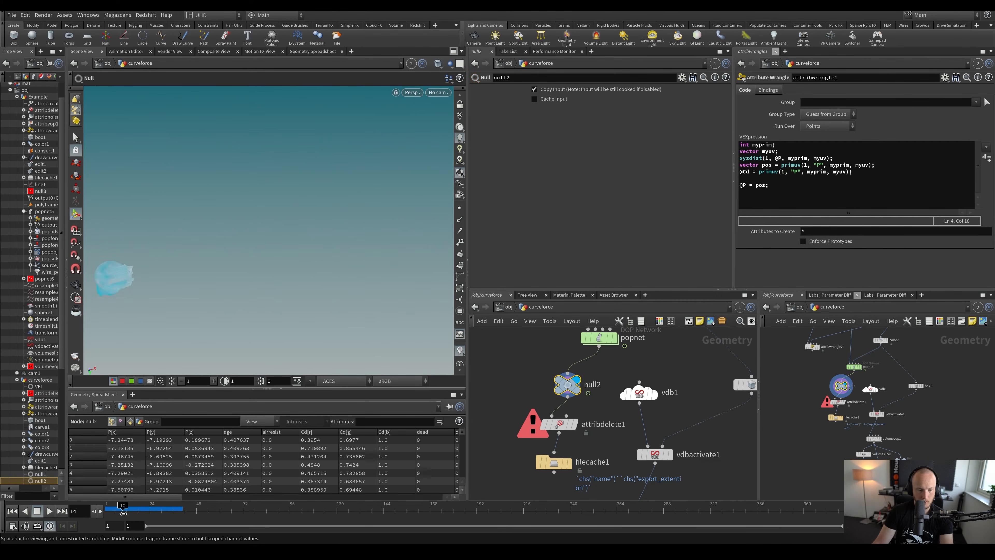
middle_click(567, 385)
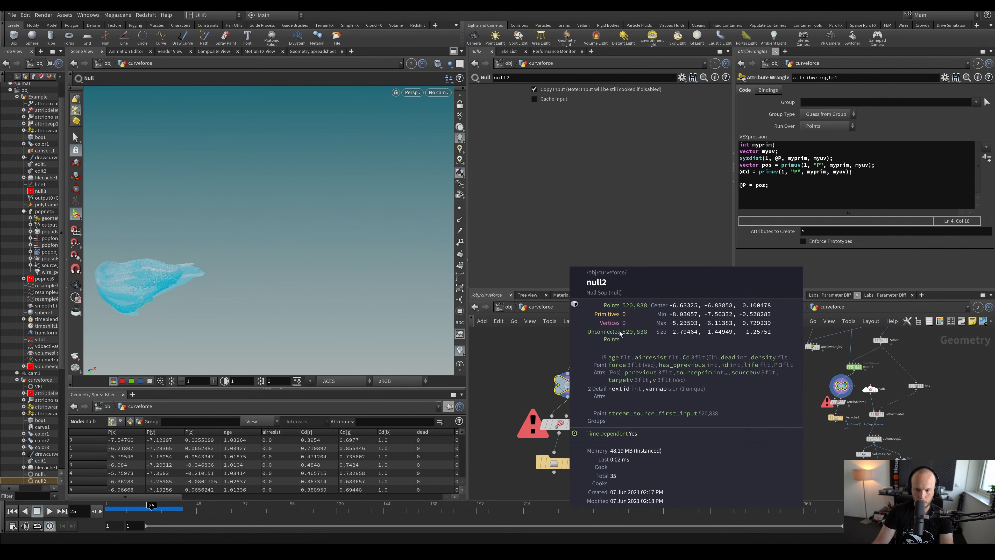
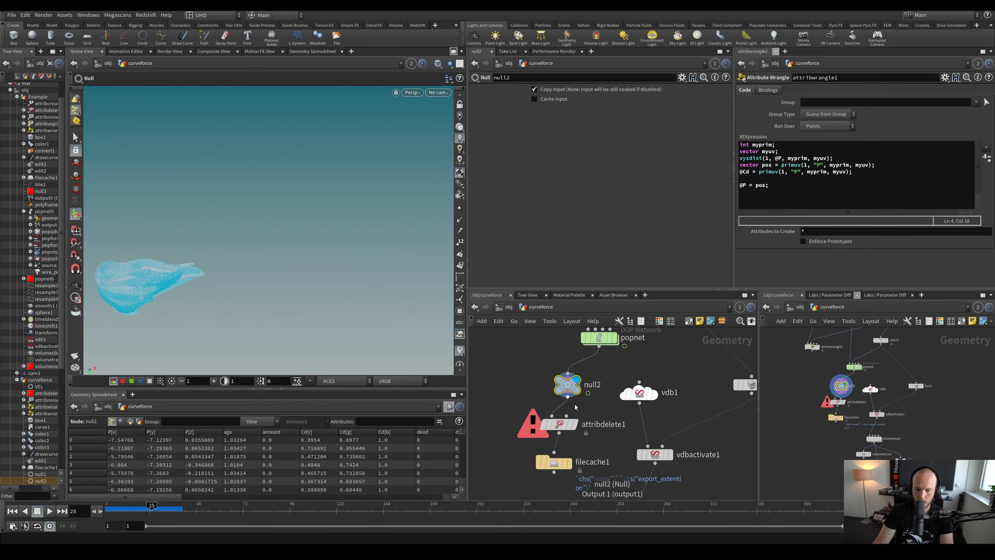
Display attribdelete1 and review its point attribute filter
left_click(566, 428)
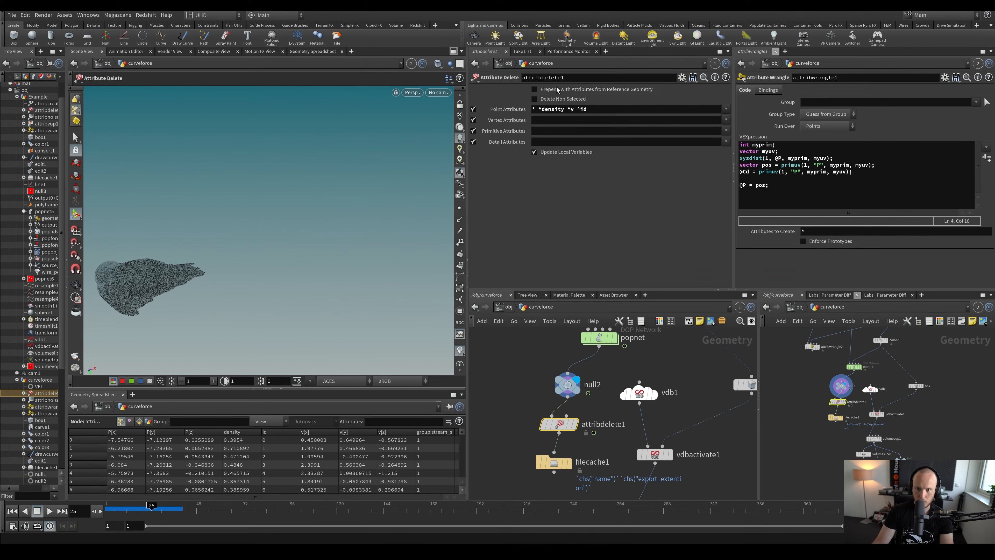
left_click(574, 424)
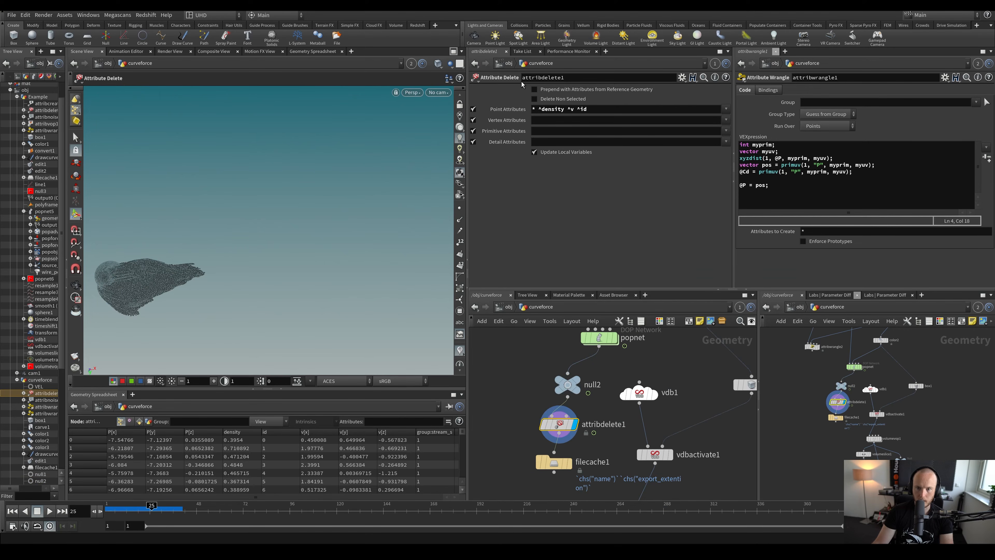
left_click(559, 110)
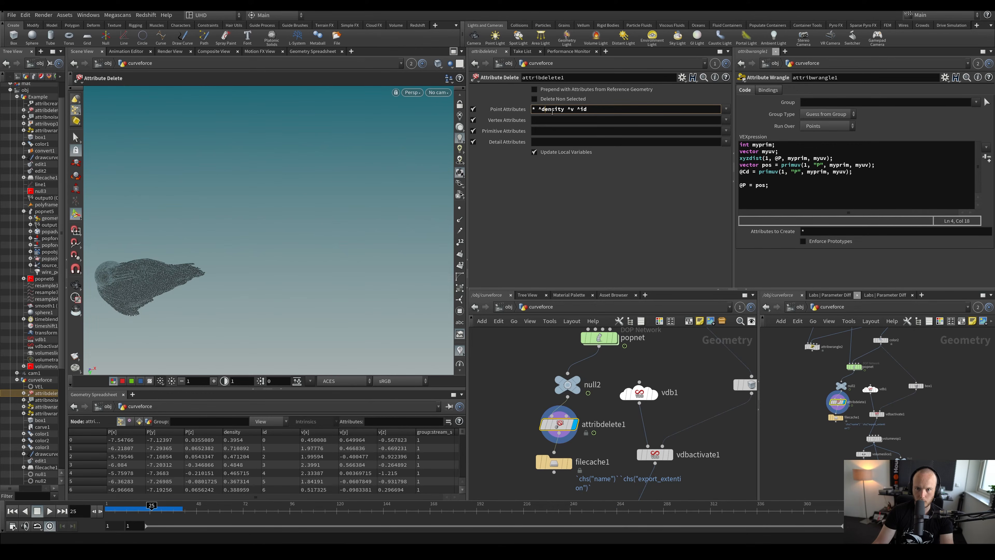
Remove the color3 node so attribnoise1 feeds popnet directly, and check attribnoise1's density settings
scroll(504, 369, "down", 5)
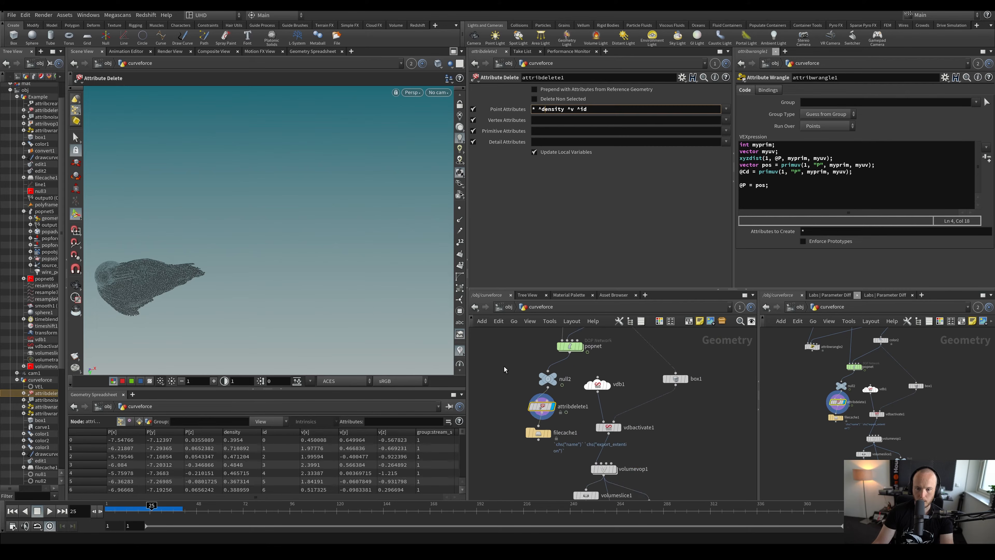
middle_click_drag(505, 340, 527, 485)
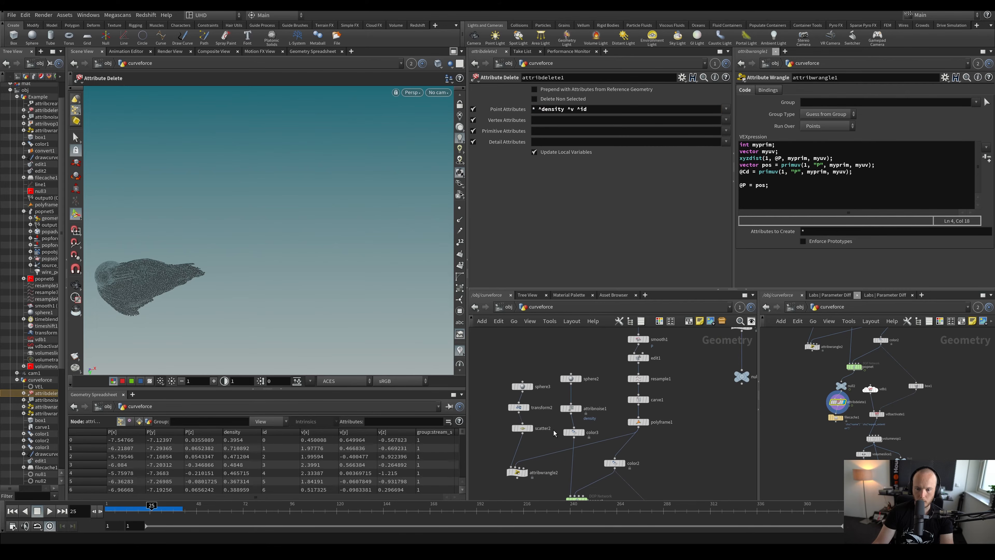
left_click(586, 432)
scroll(584, 392, "up", 4)
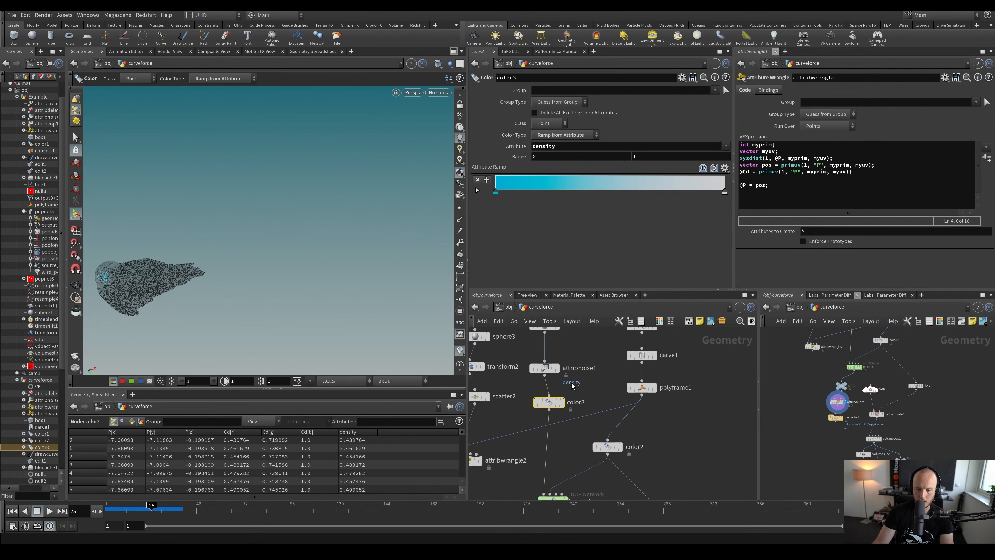
key("ctrl+x")
middle_click_drag(567, 405, 569, 388)
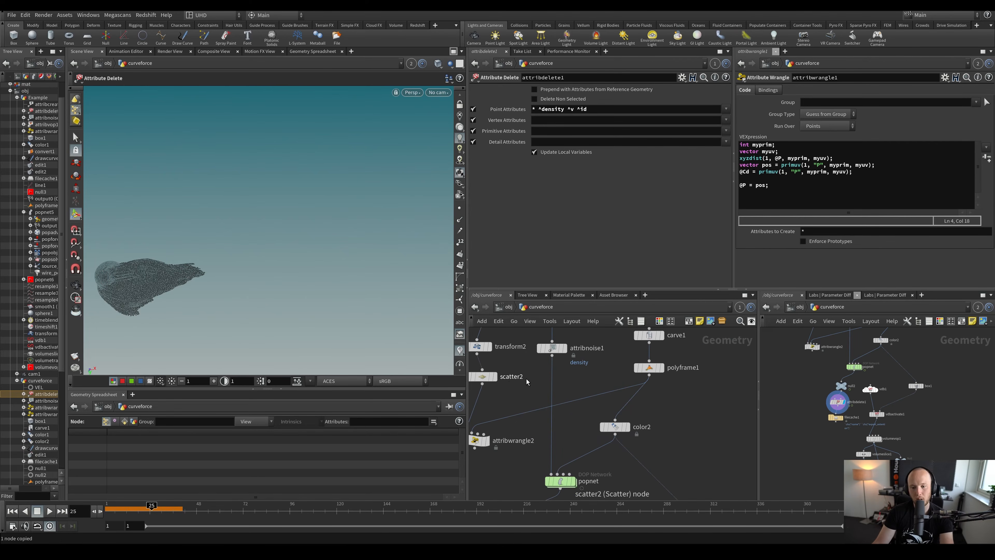
left_click_drag(572, 385, 553, 330)
middle_click_drag(528, 389, 544, 344)
middle_click_drag(528, 473, 541, 414)
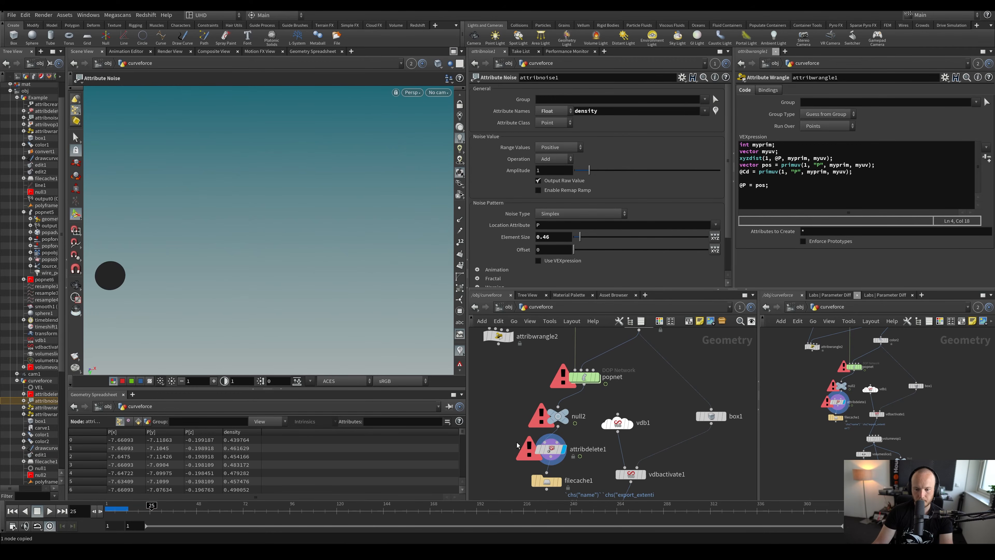
Display the null below popnet and return to the first frame to restart the simulation
left_click(550, 448)
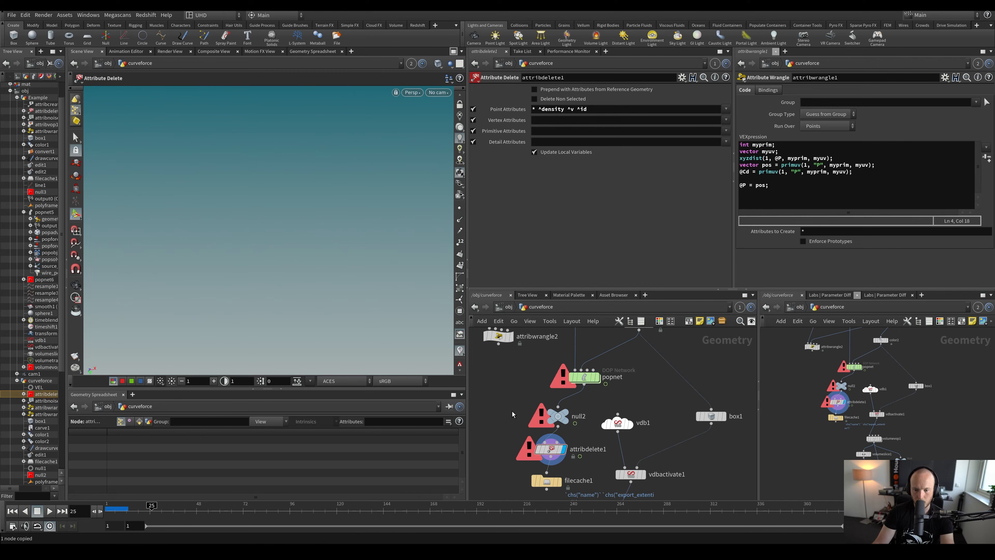
scroll(527, 421, "up", 3)
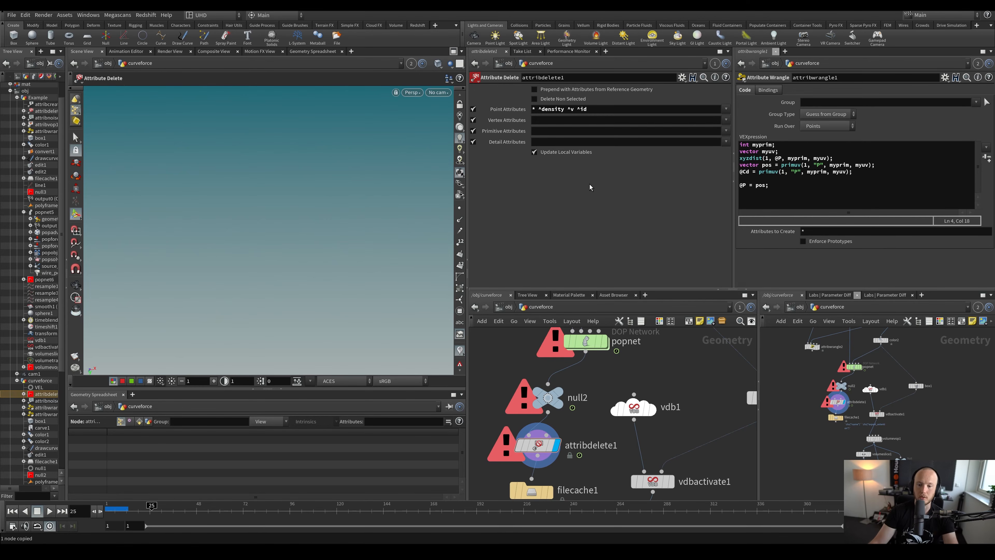
scroll(515, 351, "down", 3)
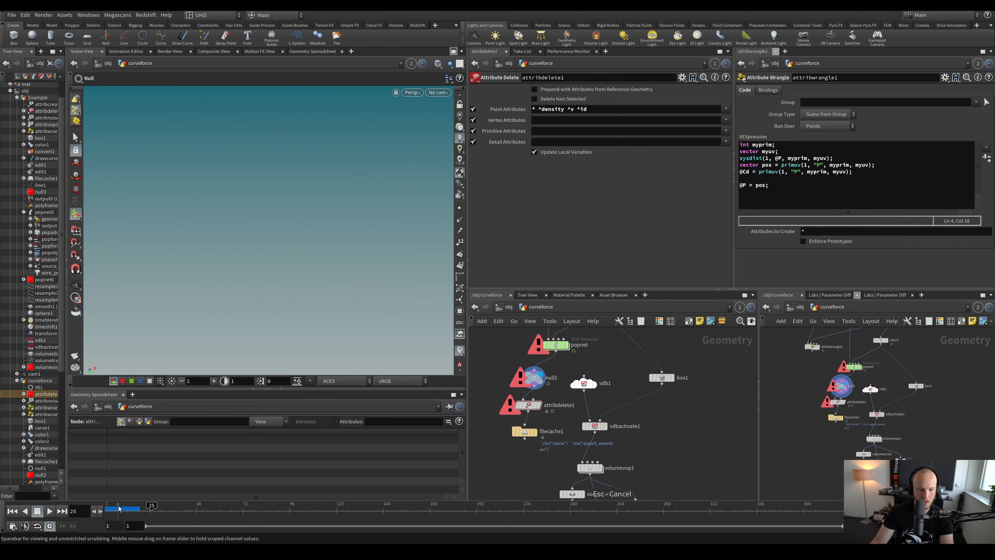
left_click_drag(107, 510, 147, 510)
key("ctrl+Up")
scroll(518, 382, "up", 2)
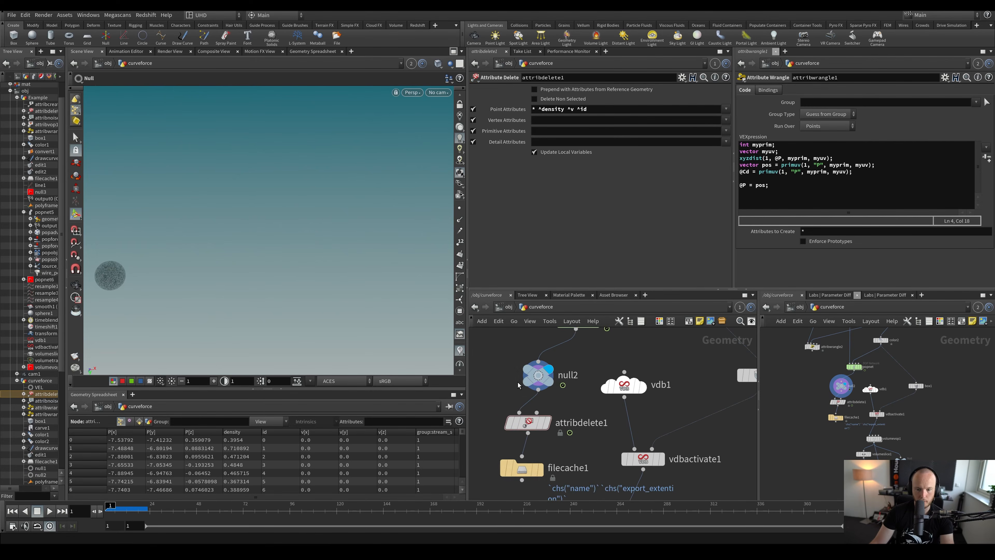
Display attribdelete1, play the simulation to frame 53 and compare its attributes and memory use with the null's
left_click(532, 427)
middle_click(533, 428)
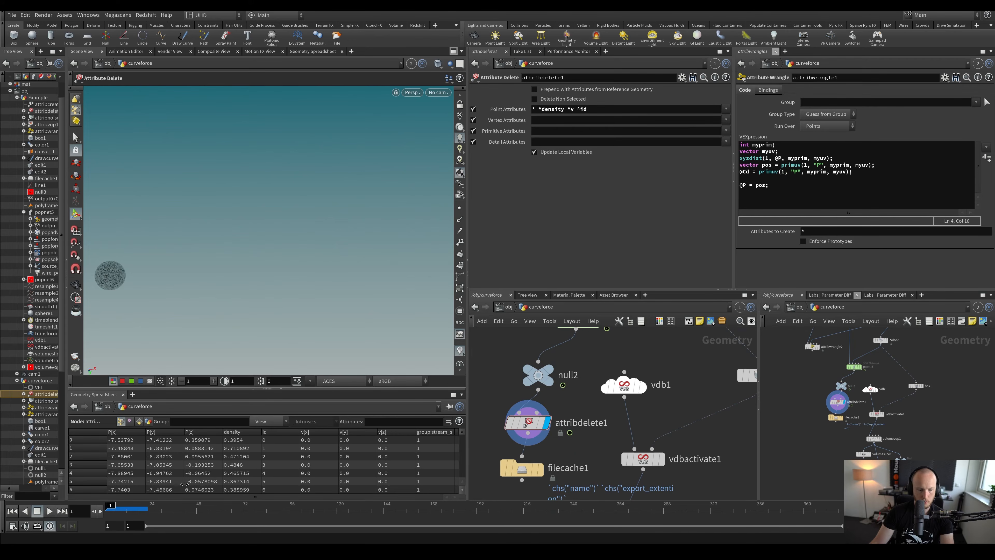
key("Up")
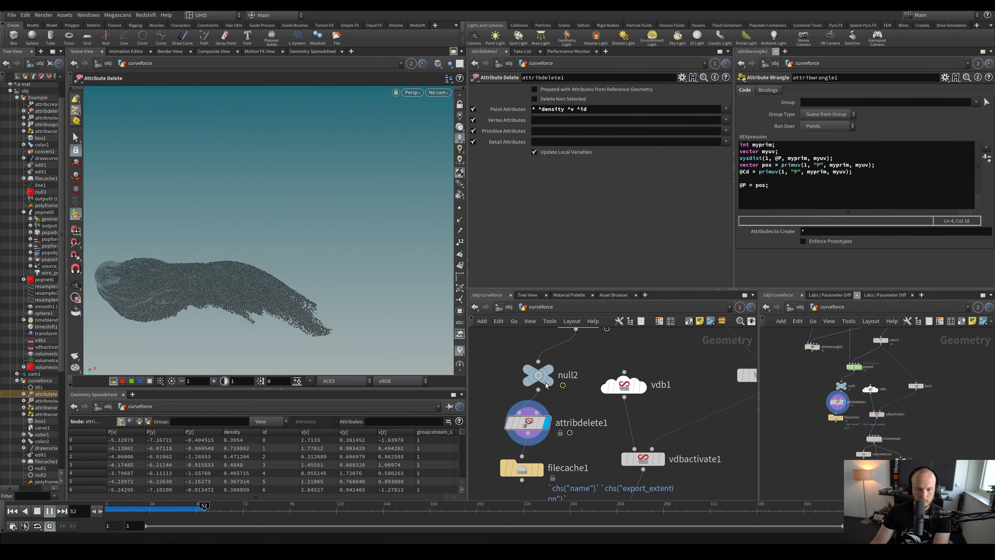
middle_click(542, 371)
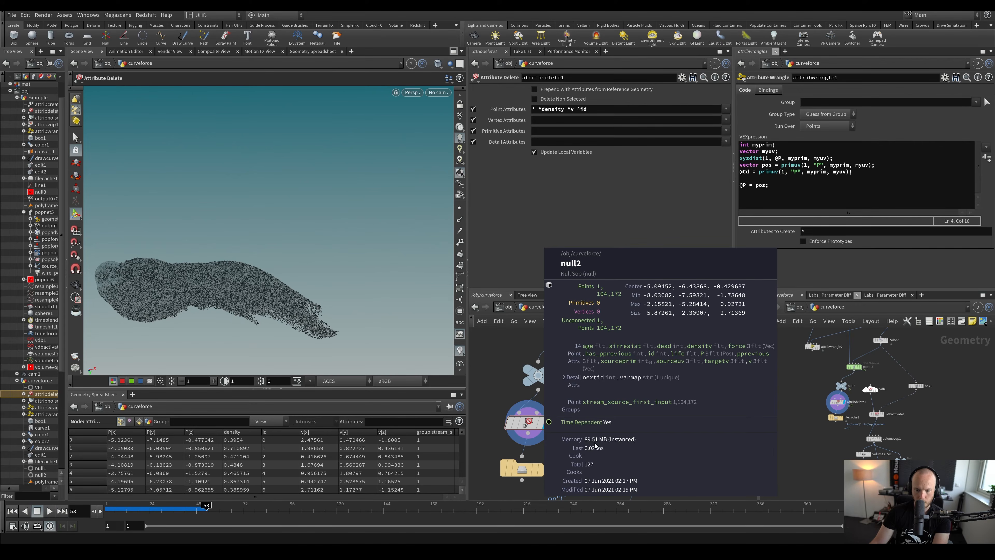
middle_click(527, 421)
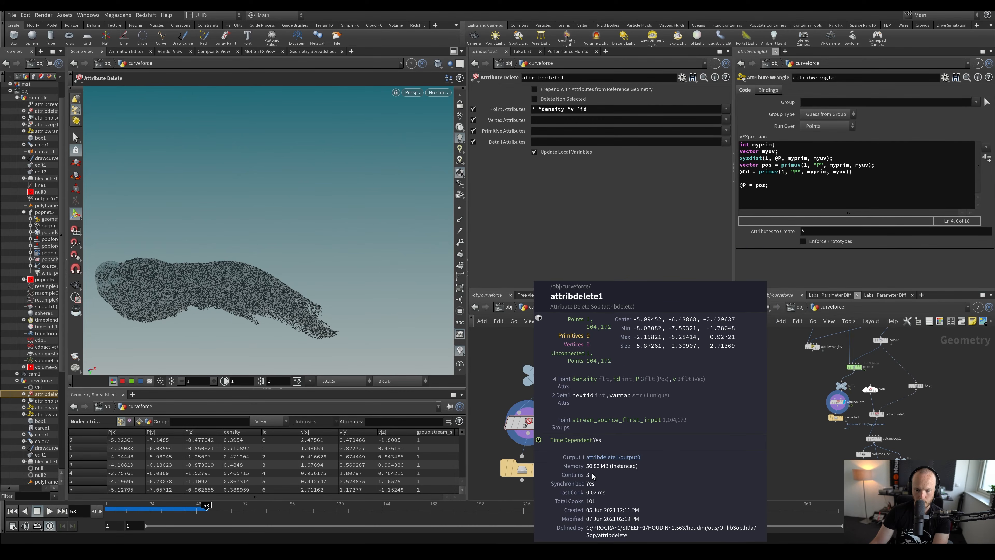
Display filecache1, show its cache settings and scrub the timeline to frame 138
scroll(572, 361, "down", 4)
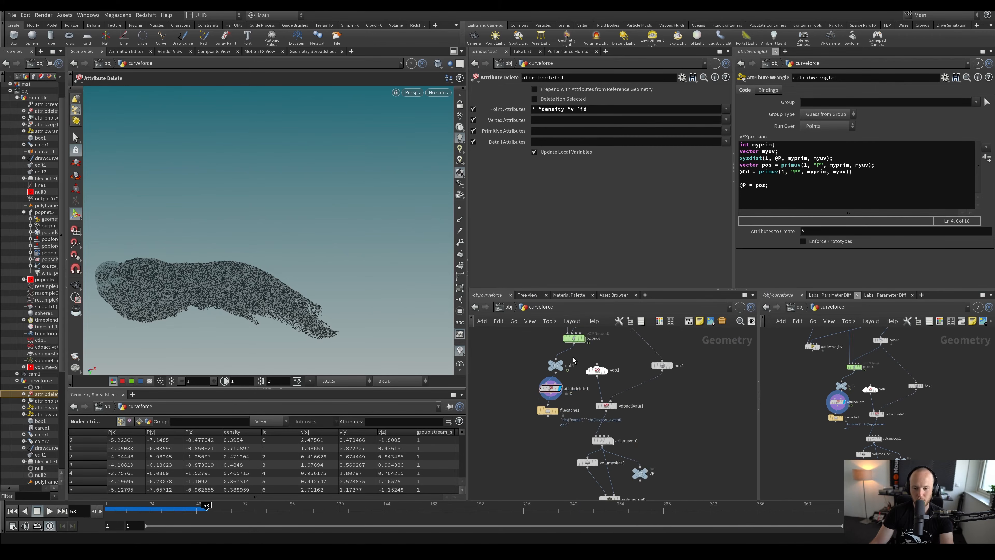
scroll(544, 405, "up", 3)
left_click(585, 387)
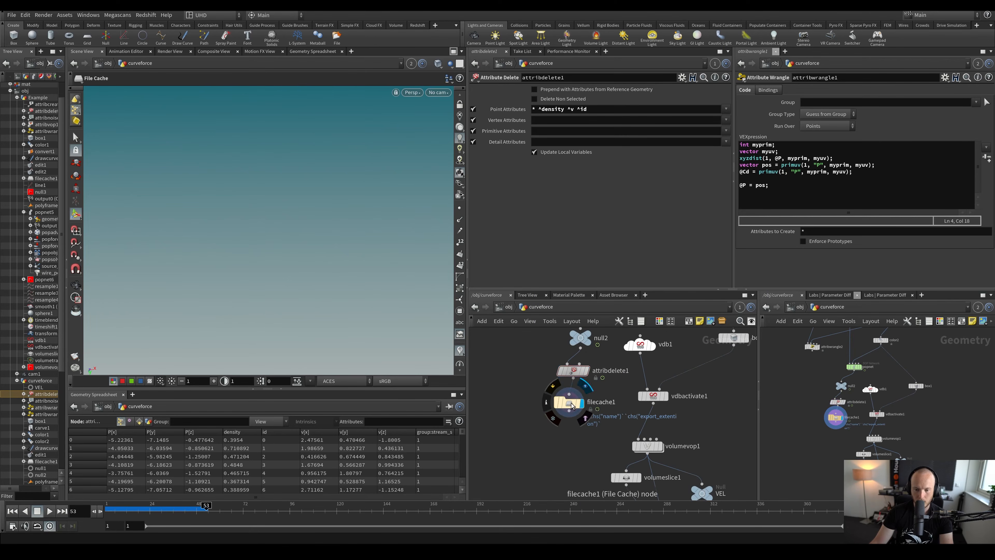
left_click(569, 403)
left_click_drag(363, 510, 377, 510)
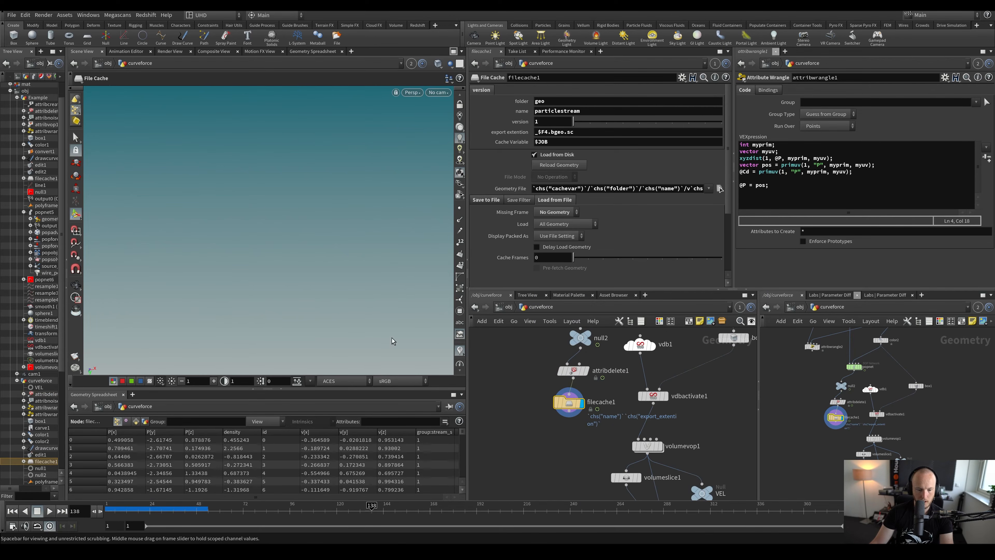
Paste the color3 node below filecache1, wire it in, display it on the cached particles and save the scene
key("space+g")
left_click_drag(290, 260, 270, 251, "alt")
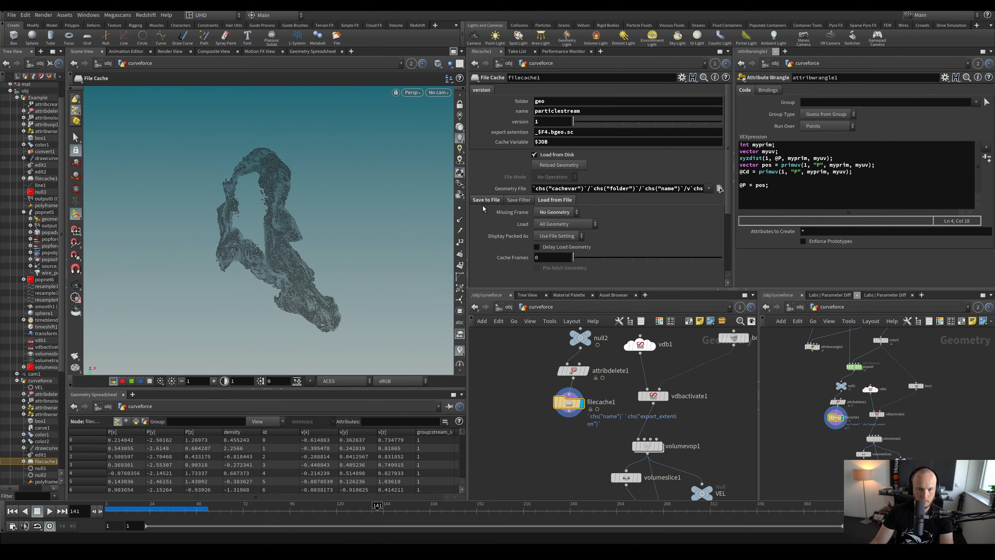
left_click_drag(410, 248, 354, 279, "alt")
key("ctrl+v")
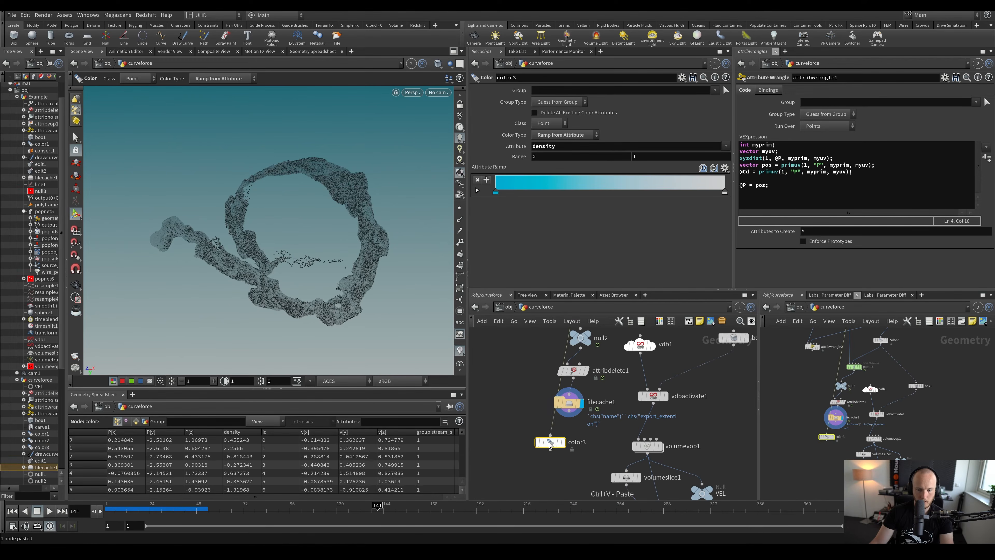
left_click(557, 444)
left_click(569, 419)
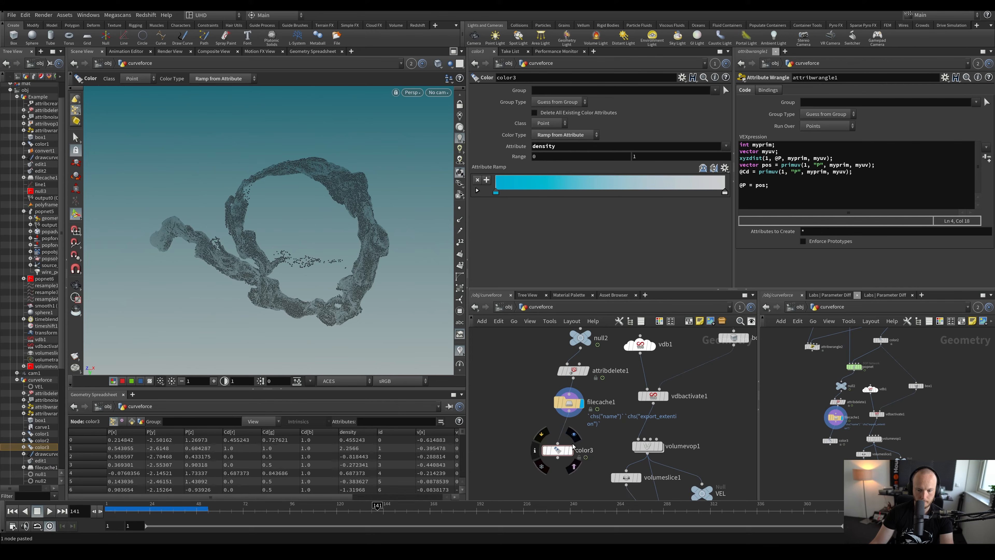
left_click_drag(328, 244, 296, 270, "alt")
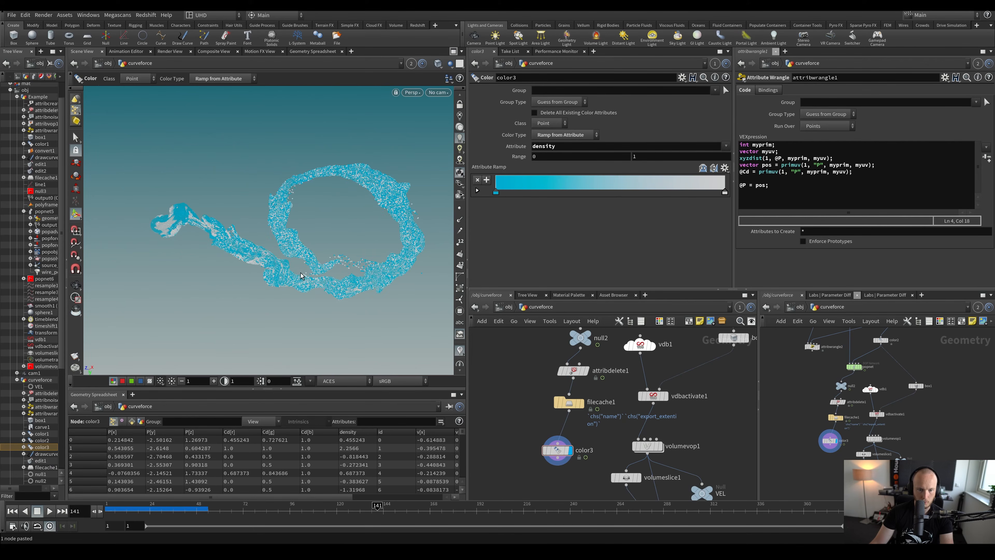
key("ctrl+s")
middle_click_drag(546, 415, 546, 439)
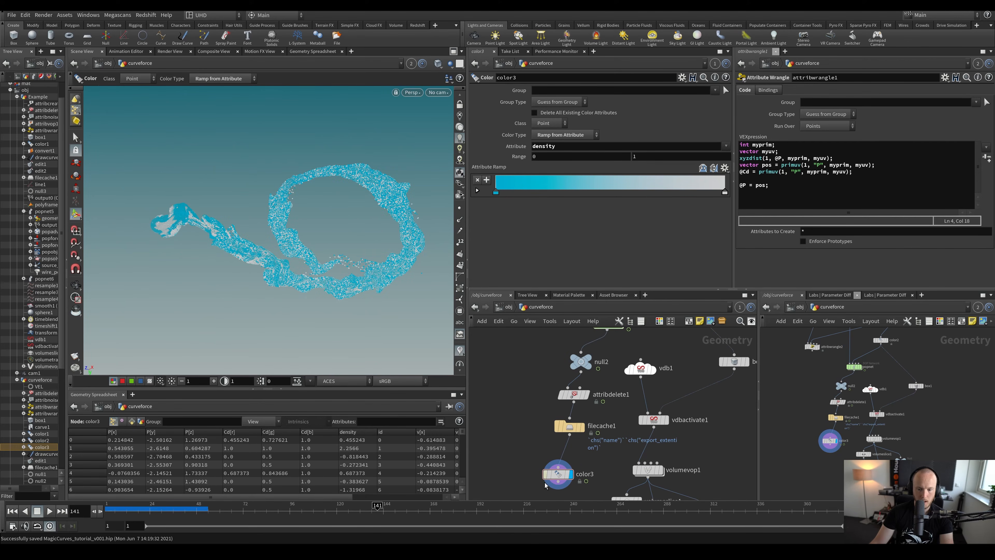
Insert a copy of color3 between attribdelete1 and filecache1, cook frame 57 and compare its node info with attribdelete1's
key("ctrl+c")
scroll(540, 387, "up", 3)
middle_click_drag(550, 397, 550, 430)
scroll(550, 430, "up", 2)
scroll(537, 367, "down", 4)
left_click_drag(565, 383, 566, 418, "ctrl")
key("ctrl+v")
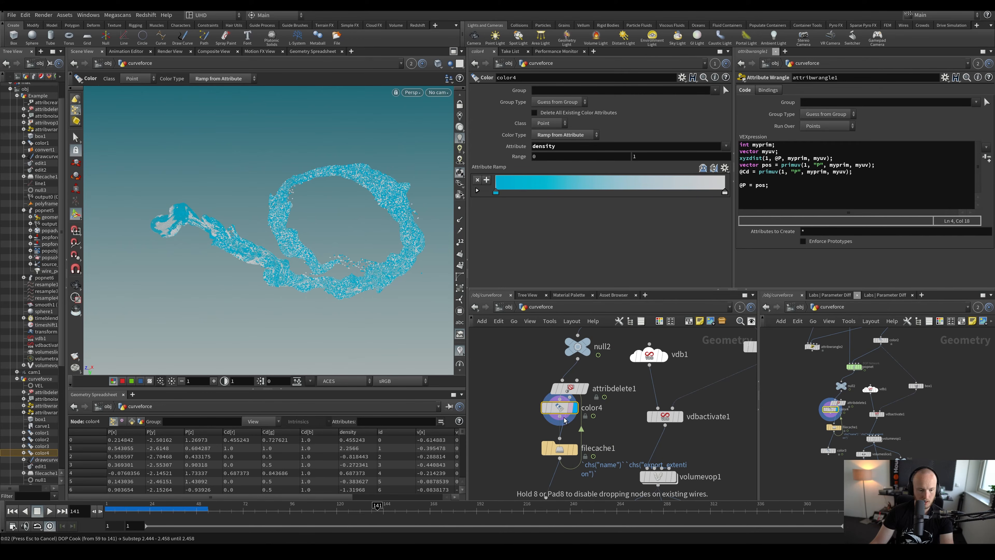
left_click_drag(172, 510, 213, 511)
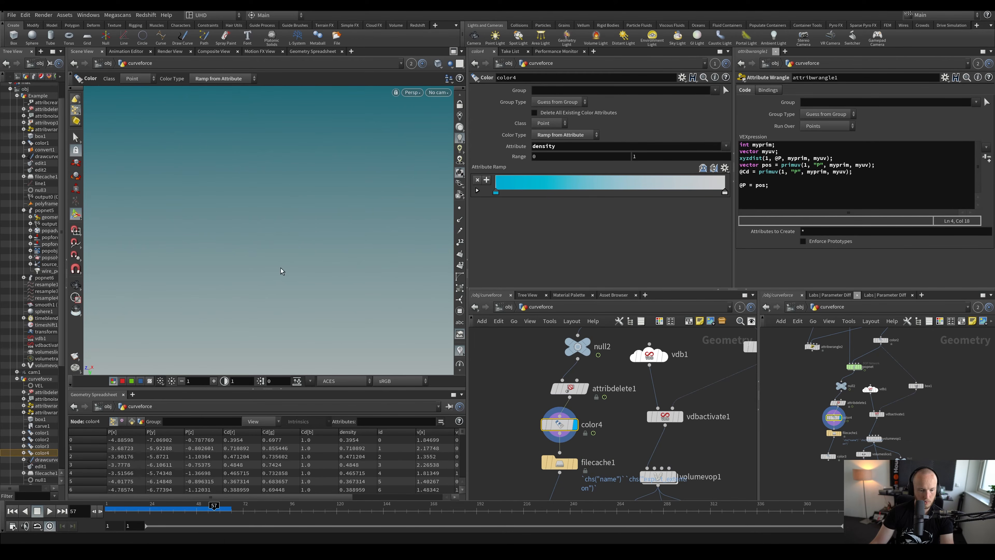
middle_click(570, 388)
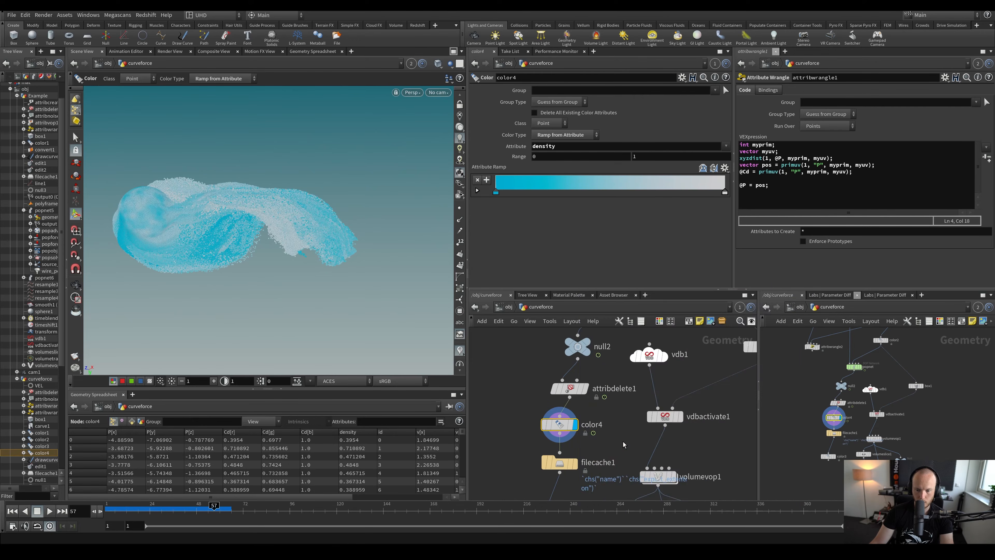
middle_click(561, 426)
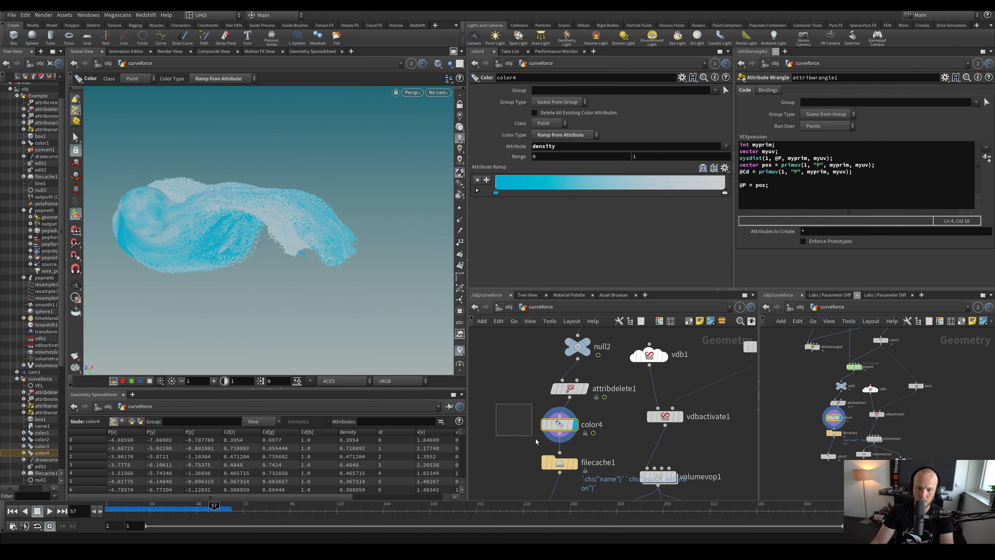
Remove the color node above filecache1 and display color3 below the cache
key("ctrl+x")
scroll(528, 423, "down", 4)
scroll(528, 423, "up", 3)
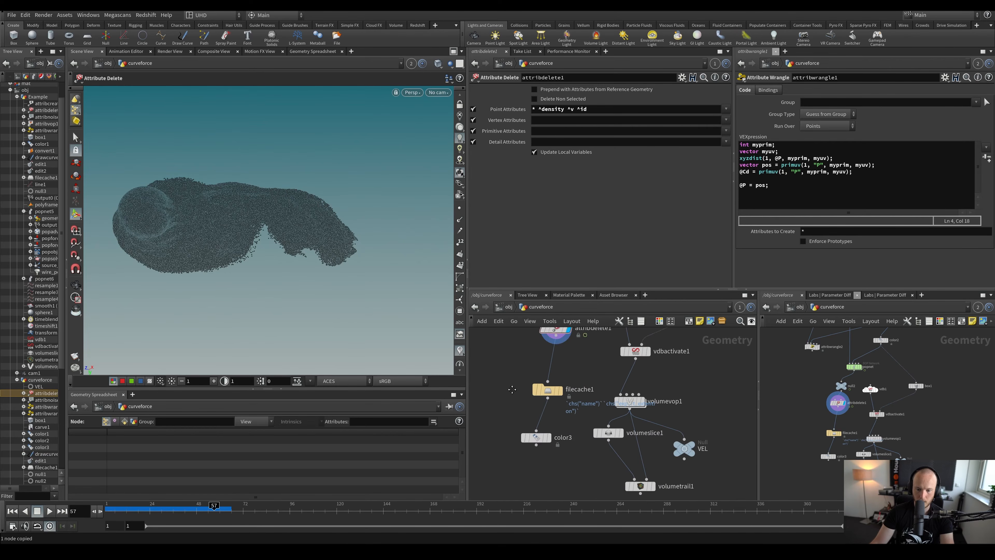
left_click(549, 405)
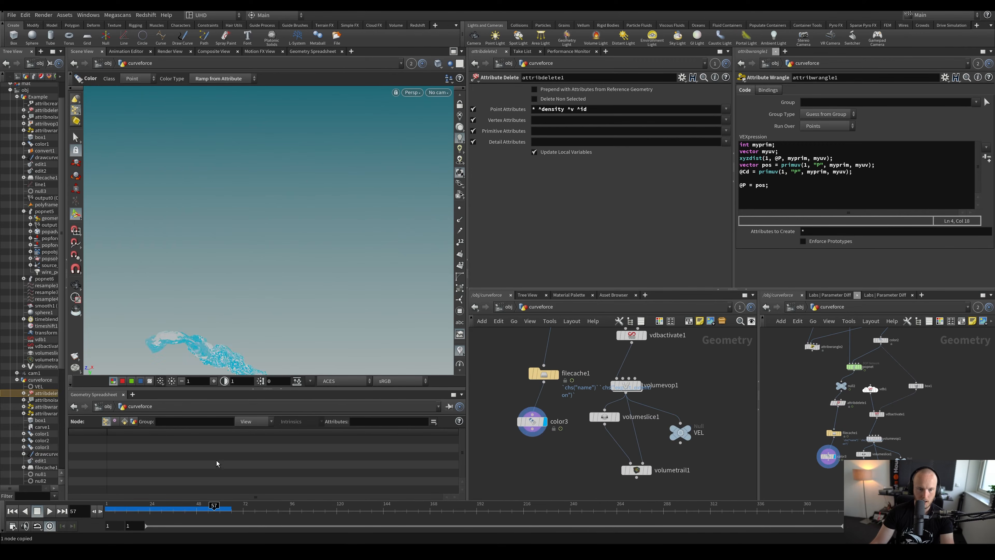
Scrub the colored cached particles to frame 270 and examine the stream from several angles
left_click_drag(294, 510, 352, 510)
left_click_drag(505, 367, 619, 426)
left_click(506, 459)
left_click_drag(333, 293, 202, 255)
left_click(428, 509)
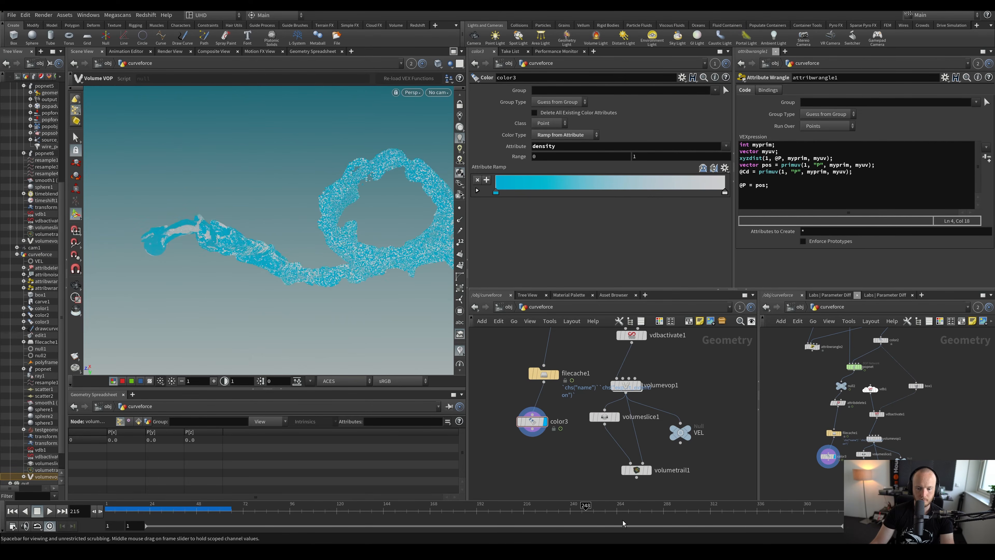
key("Escape")
left_click_drag(322, 263, 254, 346)
left_click_drag(313, 281, 286, 265)
key("Return")
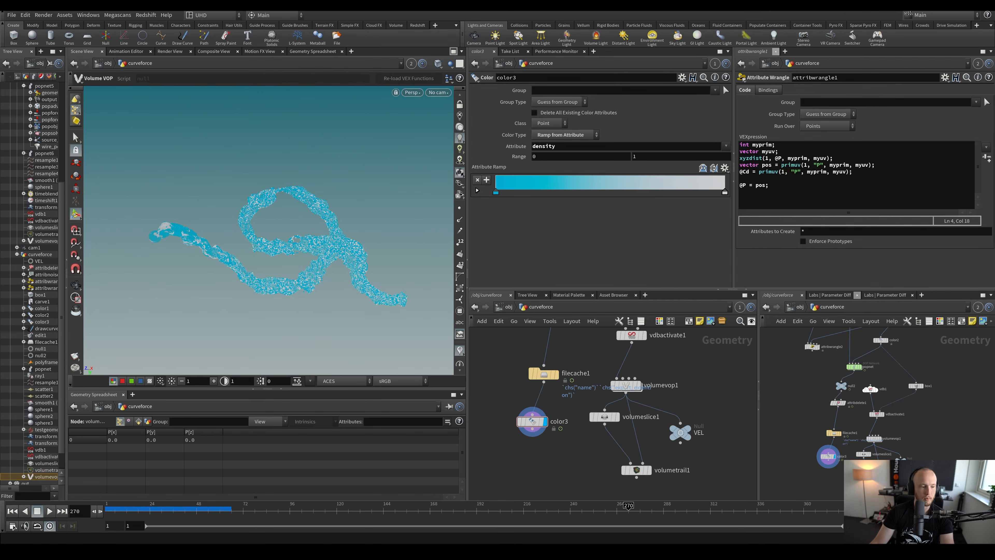
key("Escape")
left_click_drag(278, 222, 308, 273)
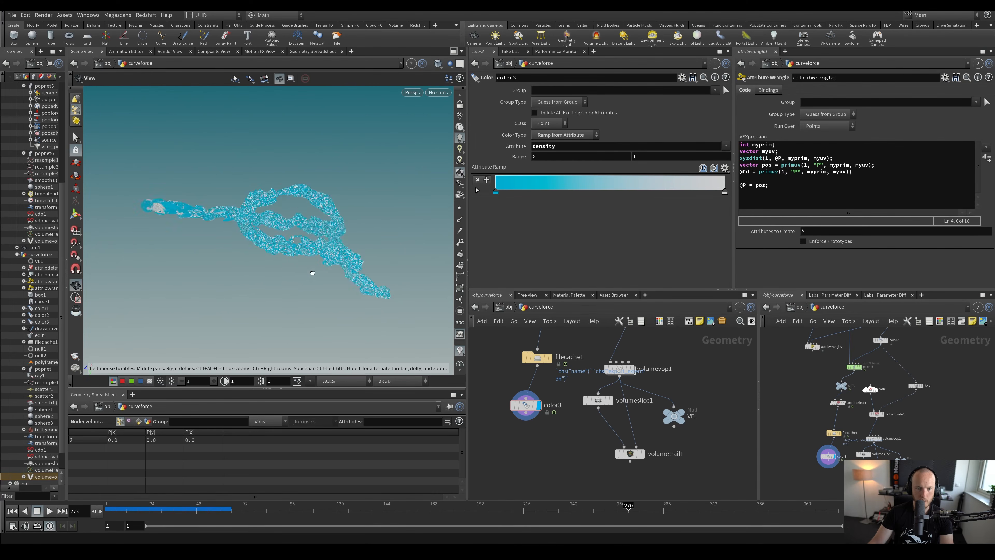
Set the viewport's background color scheme to Dark and check the particles against it
key("d")
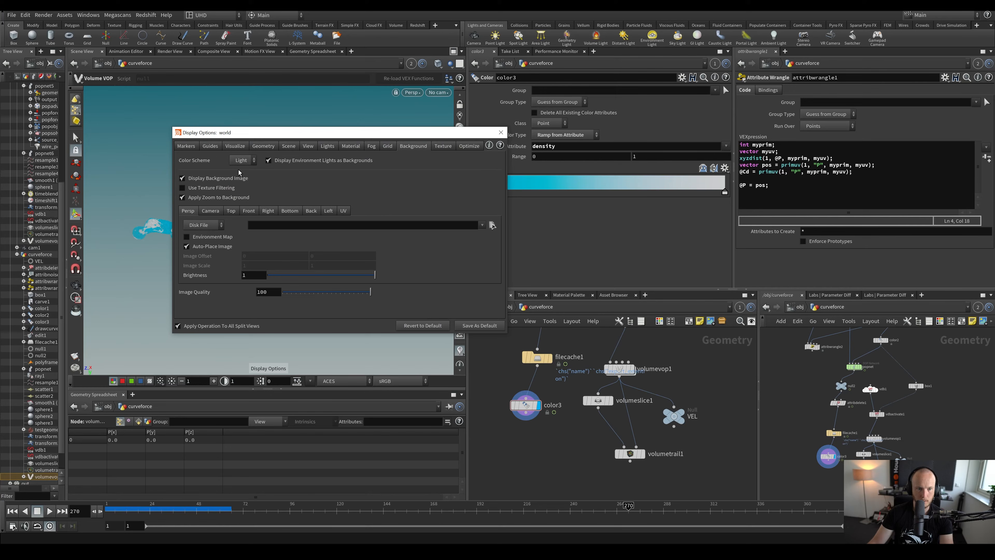
left_click(241, 160)
left_click(249, 183)
left_click(501, 132)
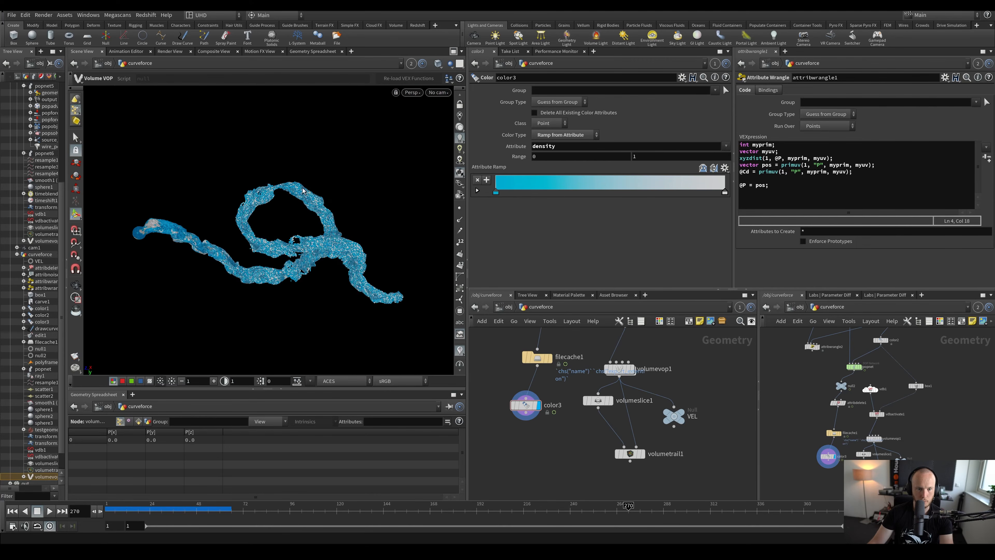
left_click_drag(303, 191, 353, 223)
key("d")
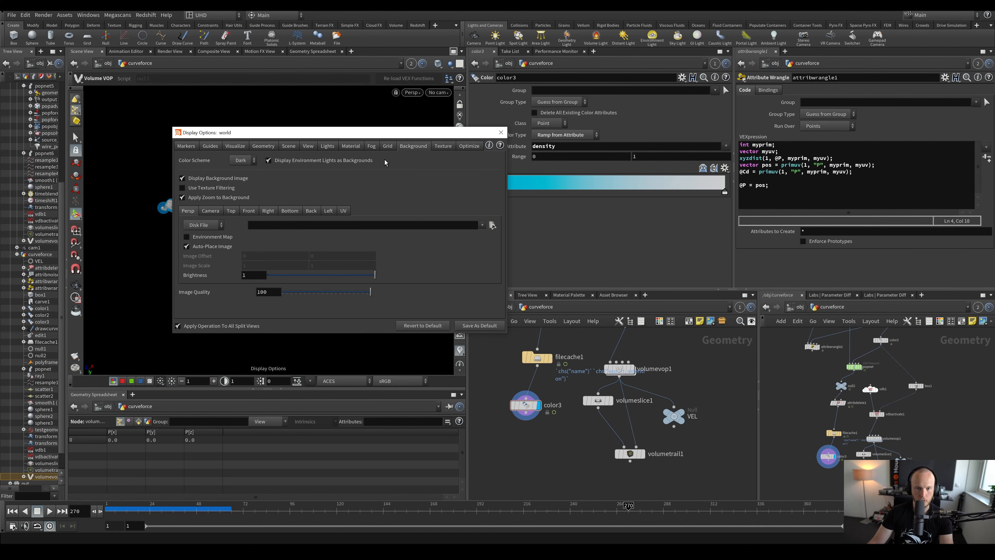
left_click(500, 132)
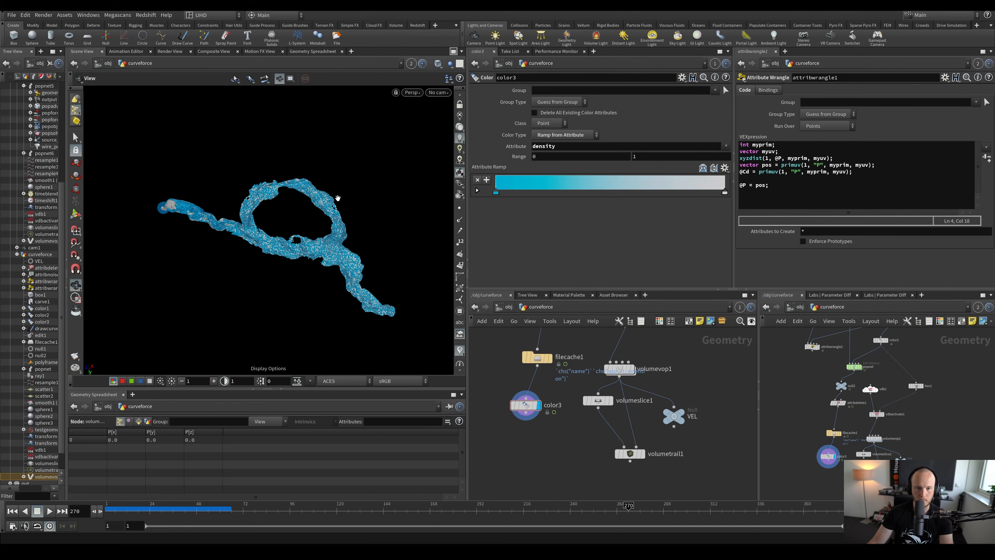
Add an Attribute Wrangle below color3, connect it and display it
middle_click_drag(520, 442, 551, 387)
key("Tab")
type("aw")
key("Return")
left_click(551, 383)
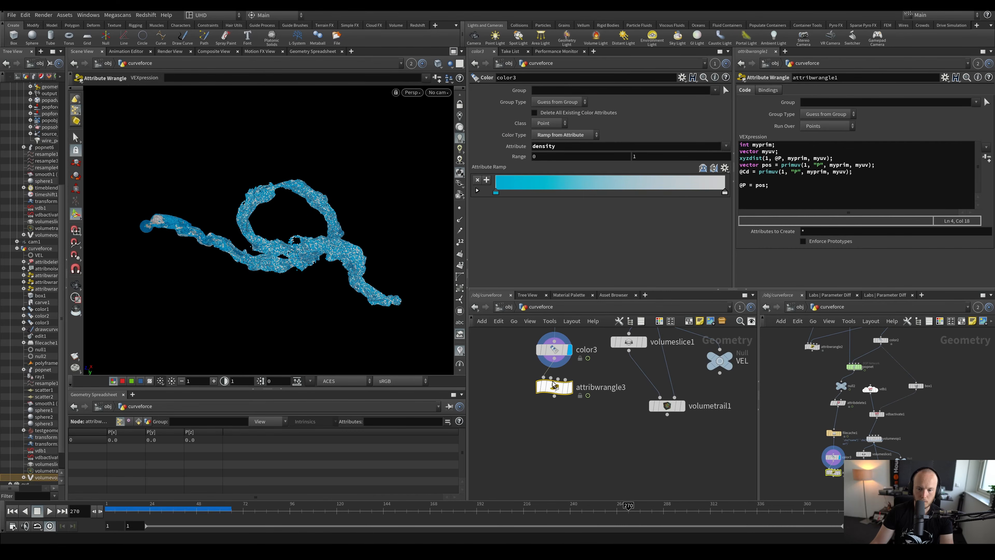
Try the point expression f@Alpha = 0.1; in attribwrangle3 and inspect the particle transparency up close
left_click(521, 174)
type("f@Alkp")
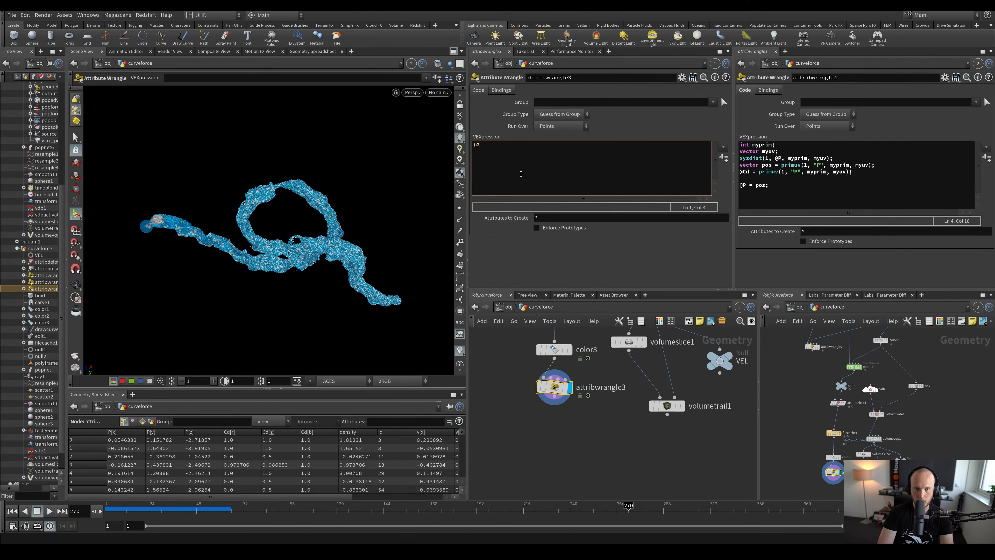
key("BackSpace")
key("BackSpace")
key("BackSpace")
type("lpha")
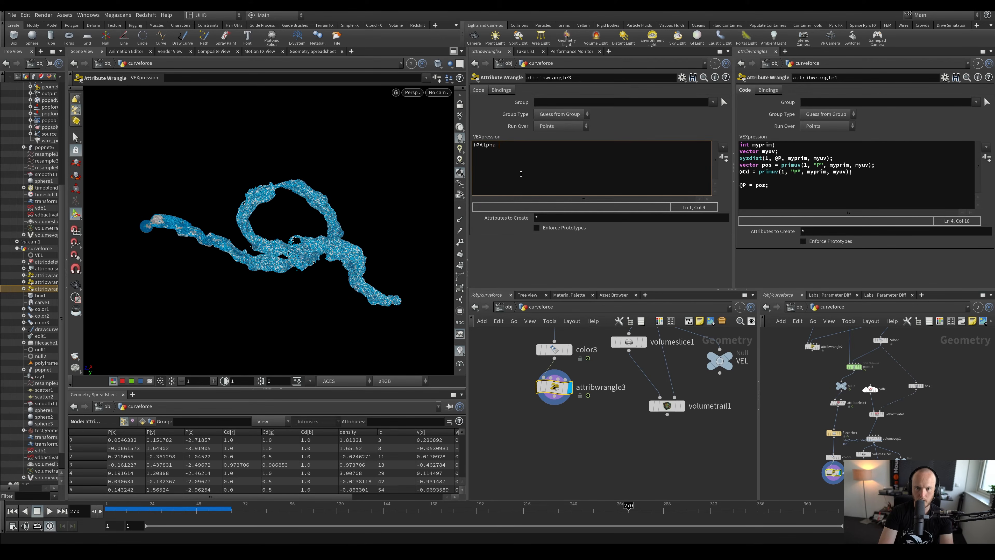
type(" = 0.5;")
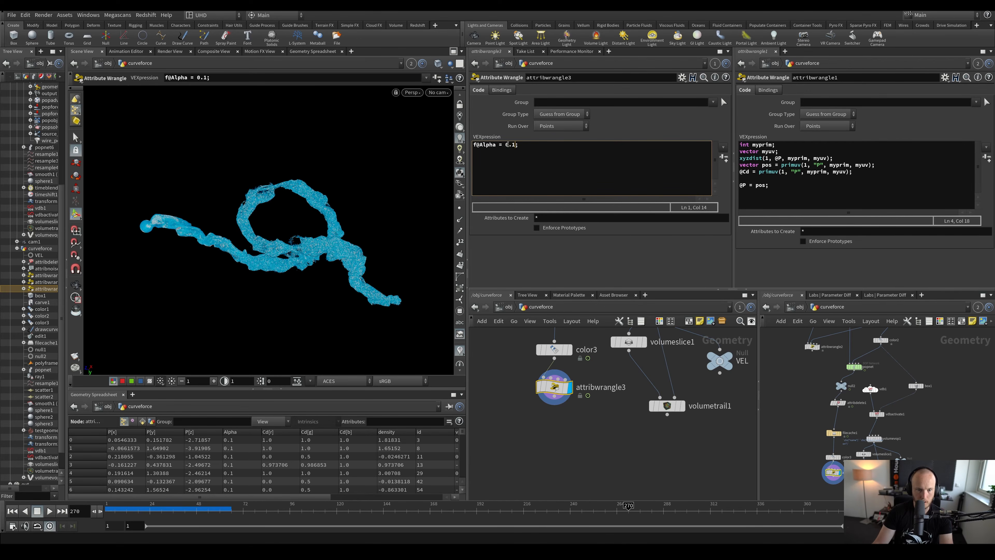
scroll(322, 252, "up", 15)
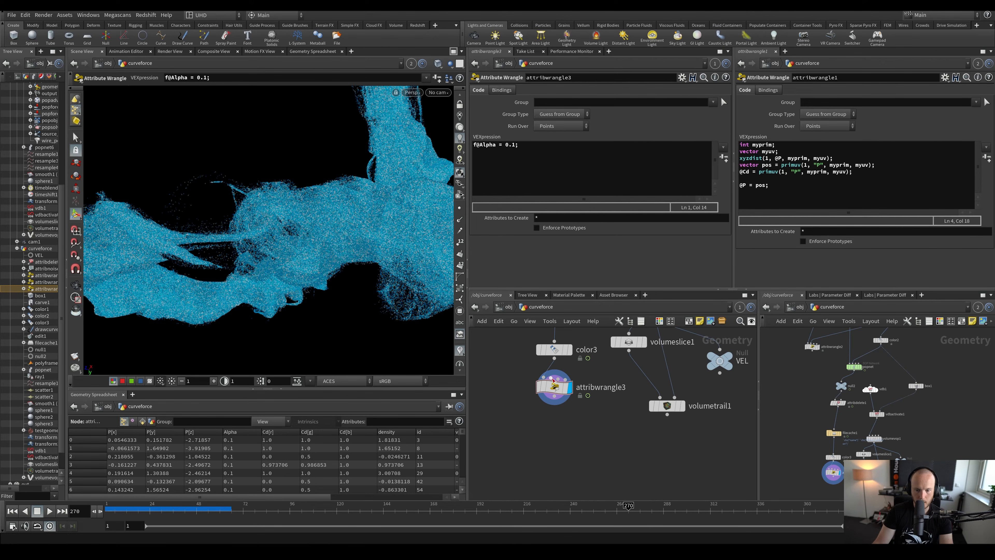
middle_click(555, 386)
Replace attribwrangle3's expression with float f = length(@v); and save the scene
left_click_drag(505, 146, 585, 150)
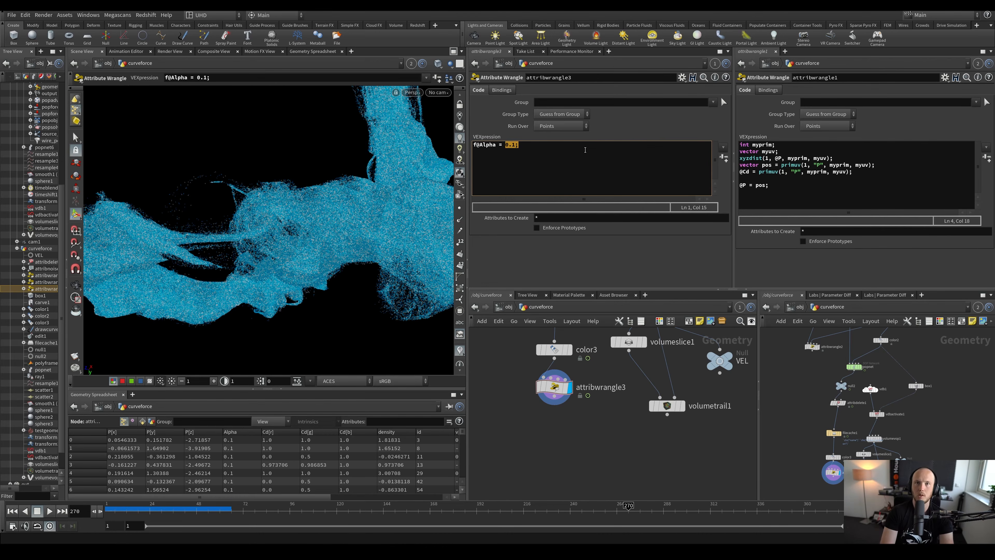
key("BackSpace")
key("ctrl+a")
type("fgl")
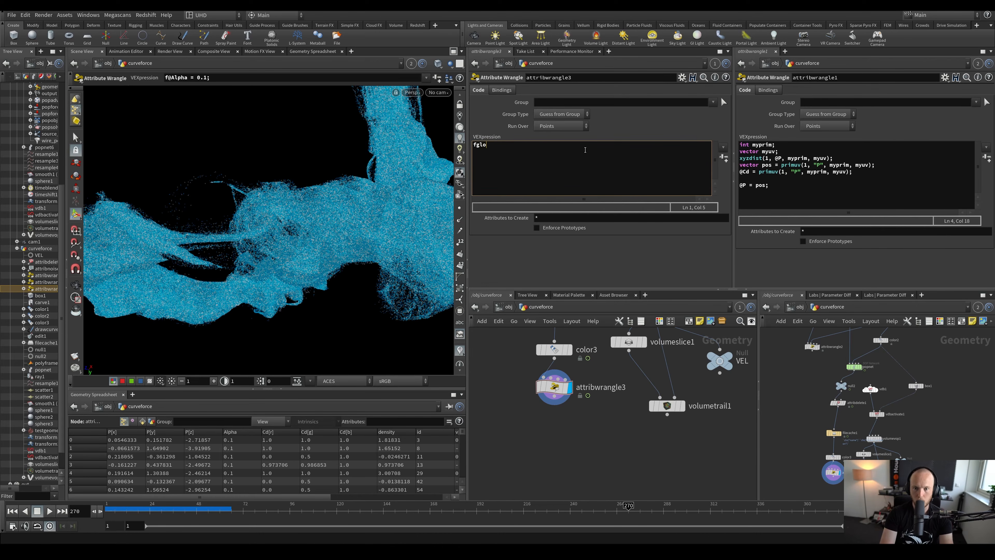
type("opat")
key("BackSpace")
type("at")
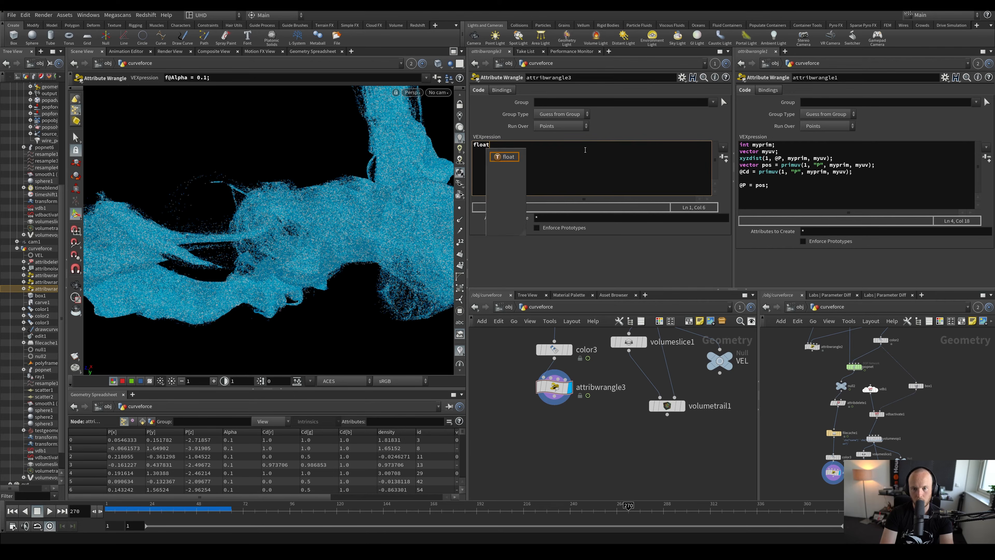
type(" f = len")
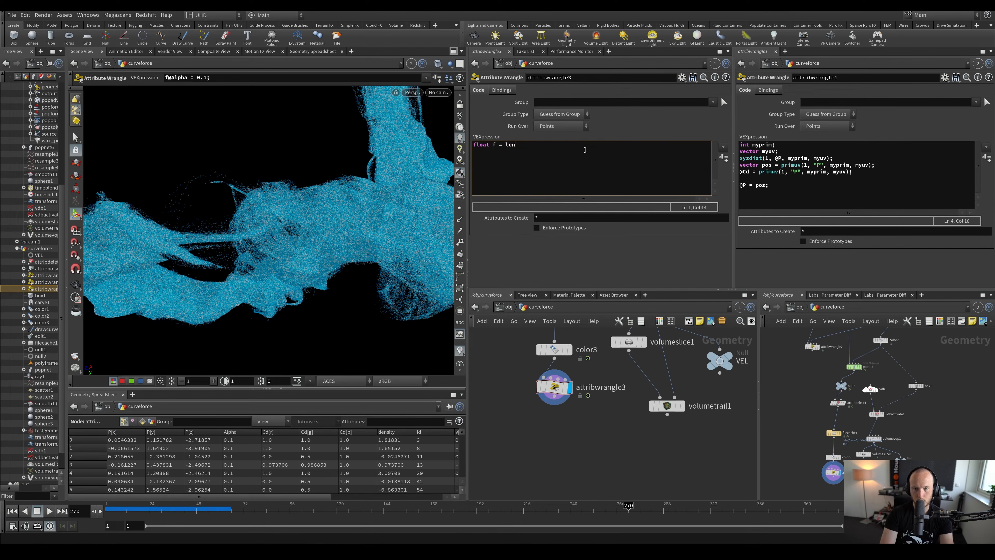
type("gth(@v")
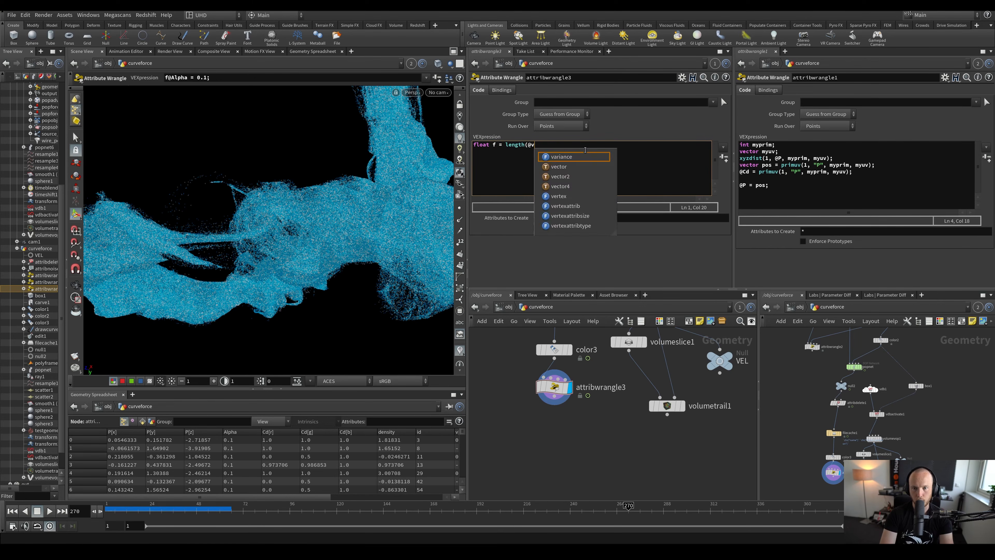
type(");")
key("ctrl+s")
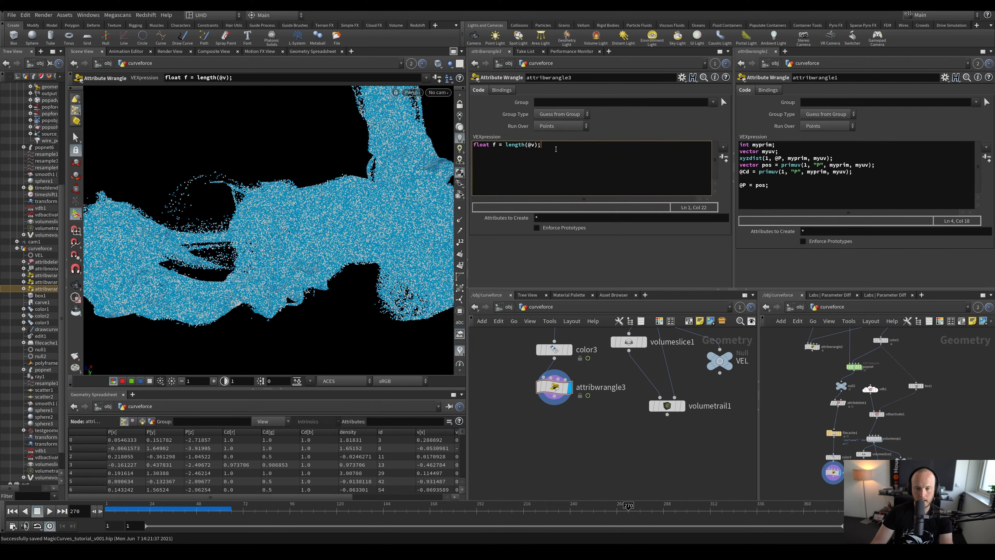
key("Return")
key("Return")
type("@c")
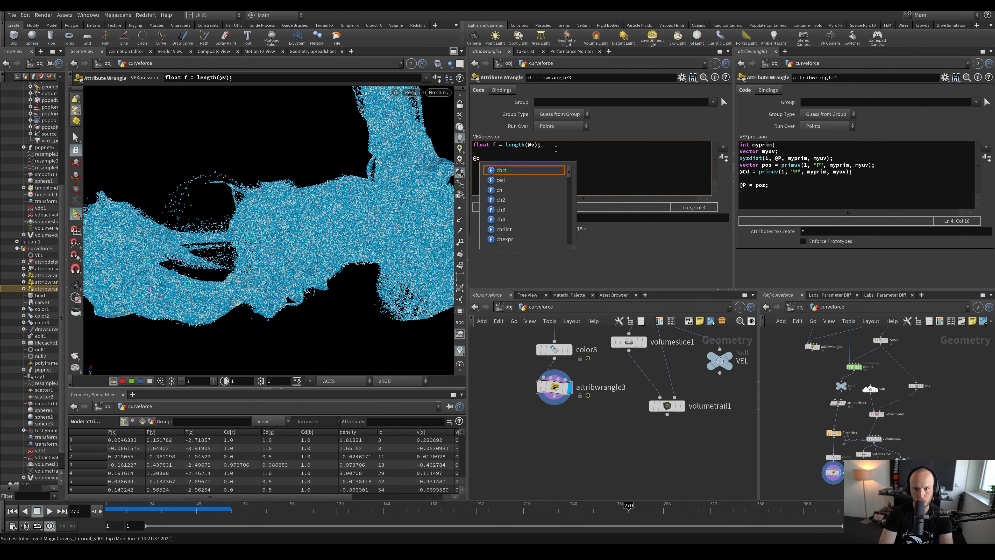
key("BackSpace")
type("Cd = f;")
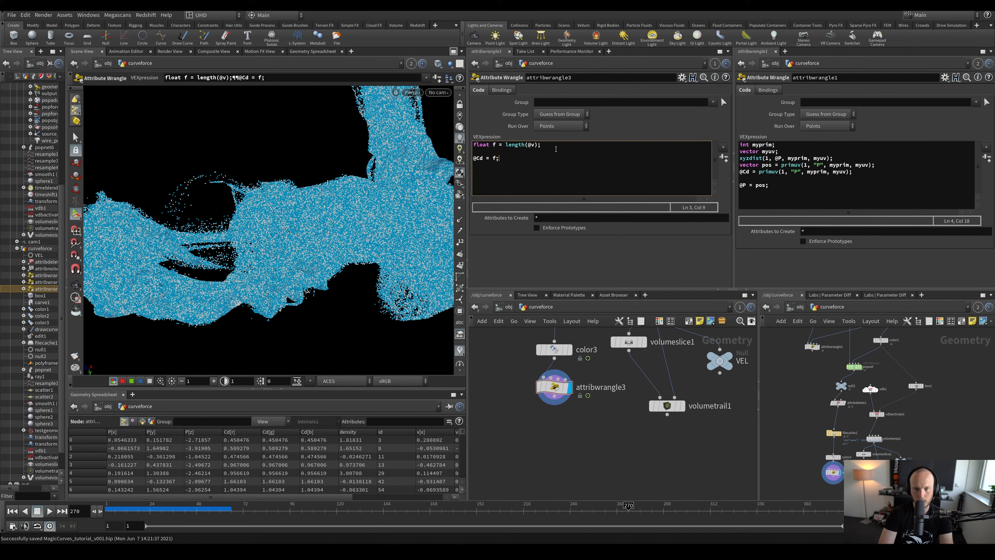
Scrub to frames 136 and 188 and examine the velocity-based shading along the particle stream
left_click(156, 507)
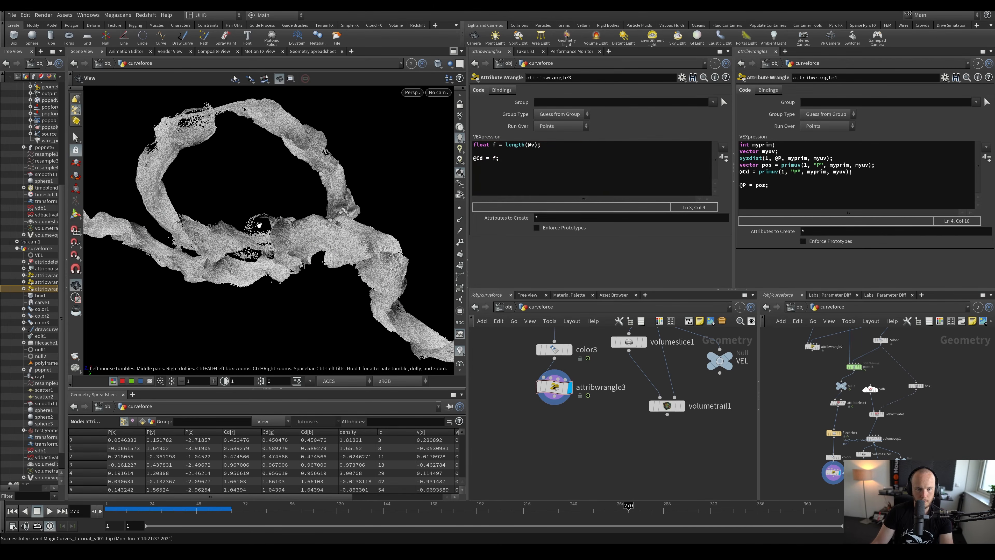
left_click_drag(165, 507, 365, 512)
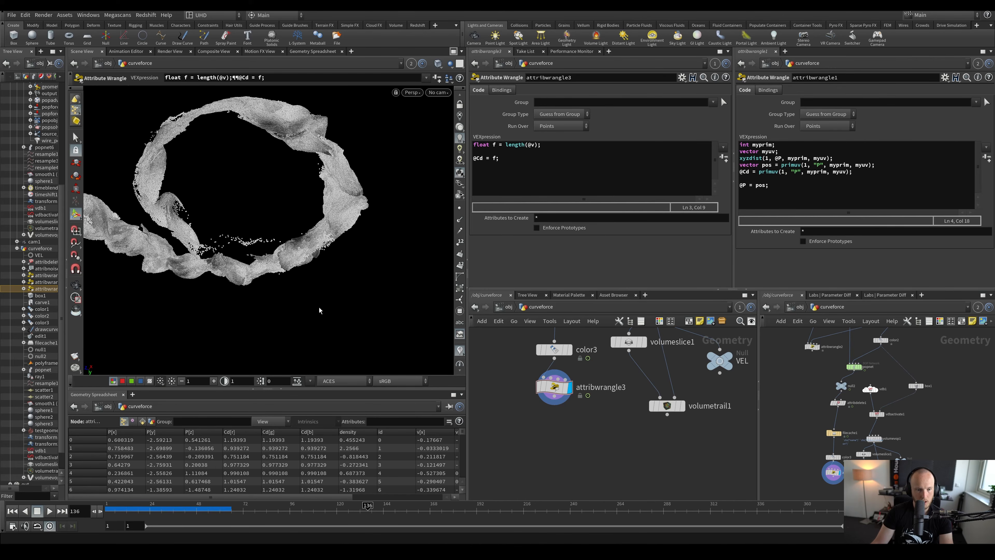
left_click_drag(239, 219, 261, 227, "alt")
left_click_drag(262, 513, 470, 513)
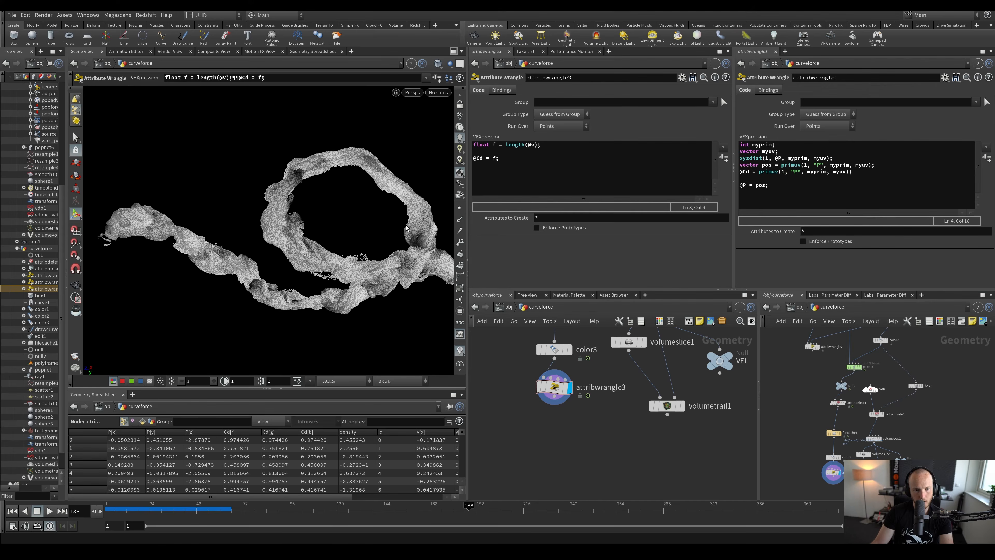
middle_click_drag(379, 223, 354, 217, "alt")
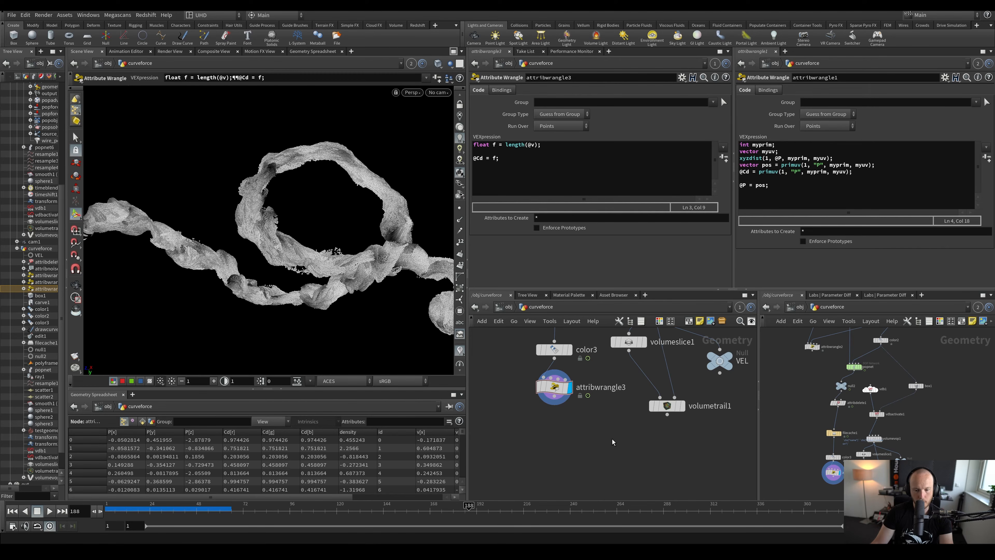
Sort the geometry spreadsheet by the Cd[g] column and examine the largest color values
scroll(562, 437, "down", 1)
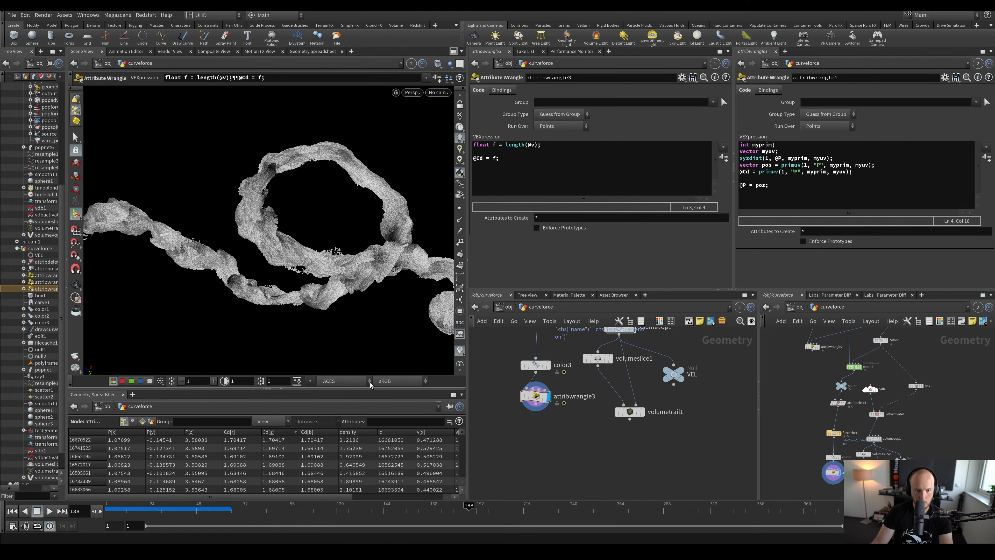
left_click(288, 424)
left_click(282, 431)
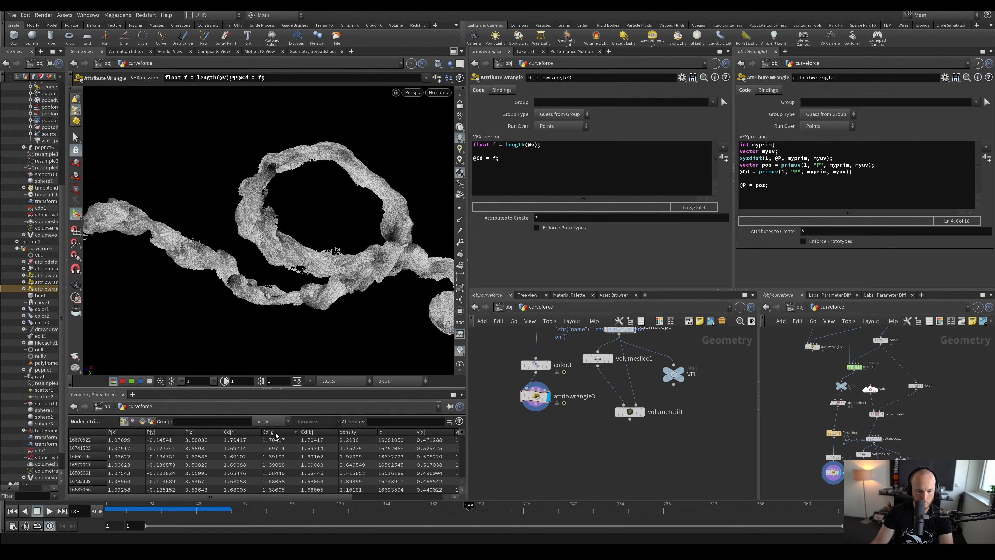
left_click(557, 196)
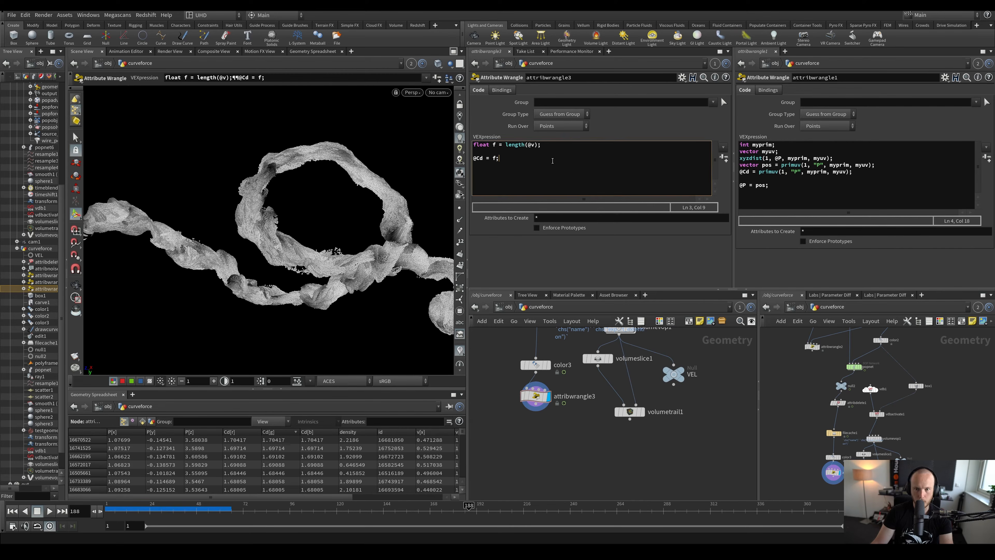
key("shift+Home")
key("BackSpace")
key("BackSpace")
type("f")
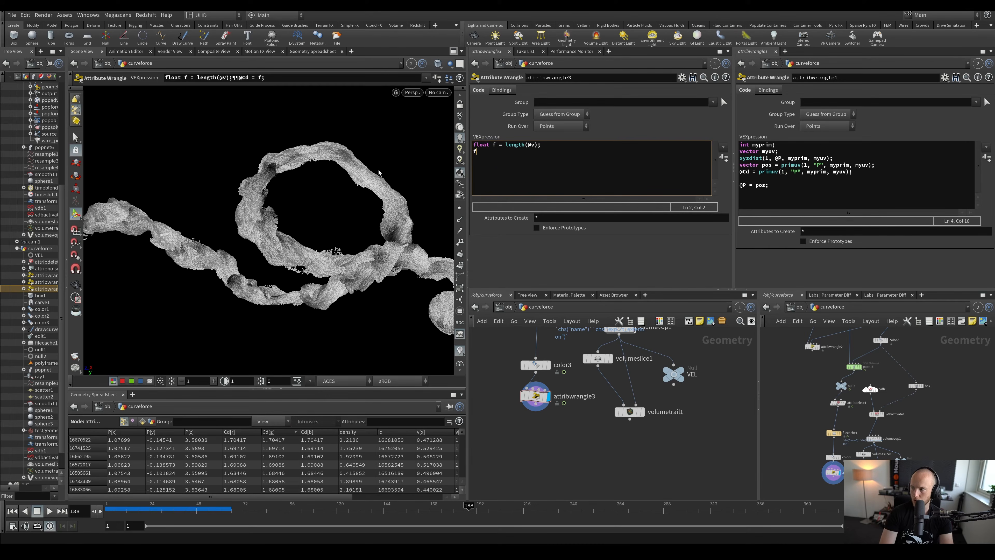
type(" = fit01")
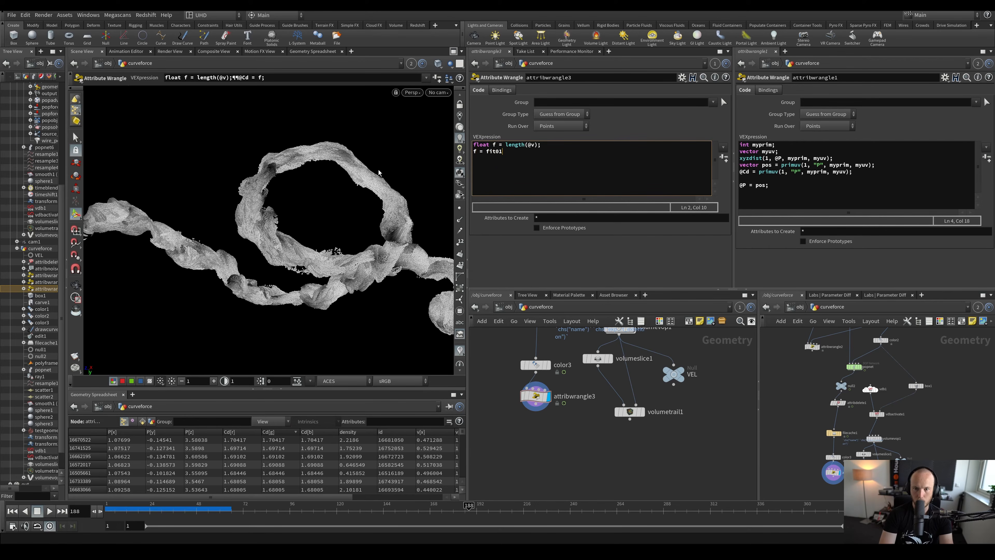
key("BackSpace")
key("BackSpace")
type("(")
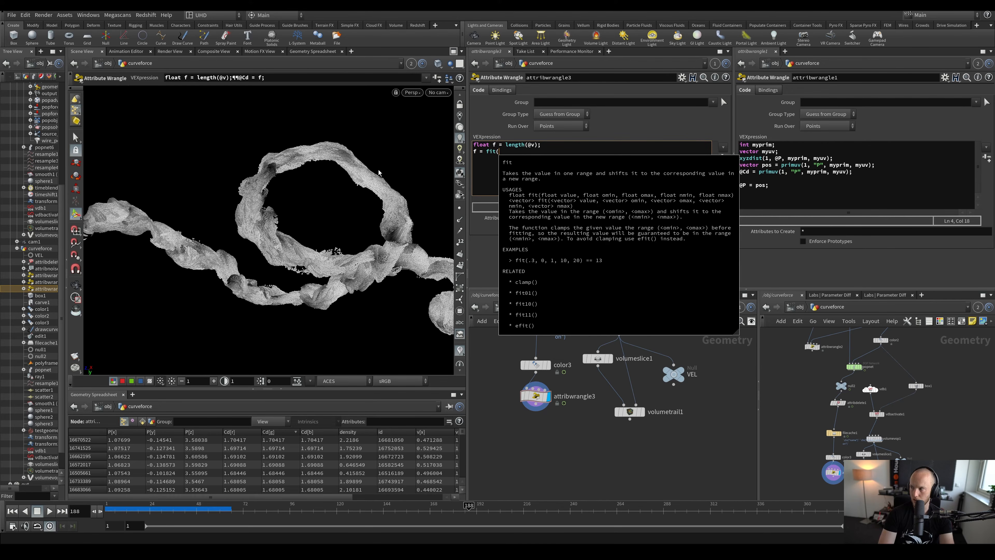
type("f, 0")
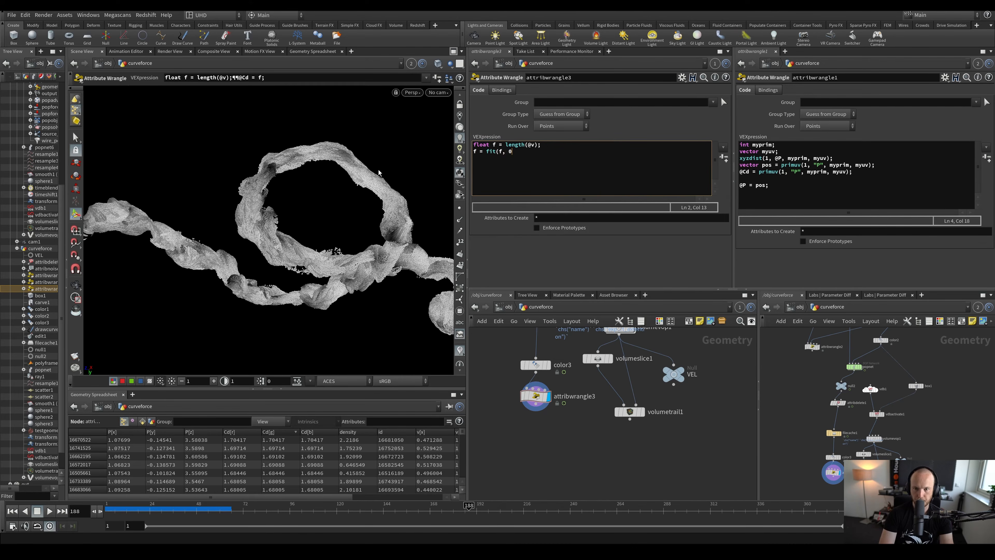
type(",2);")
key("BackSpace")
key("BackSpace")
type(",")
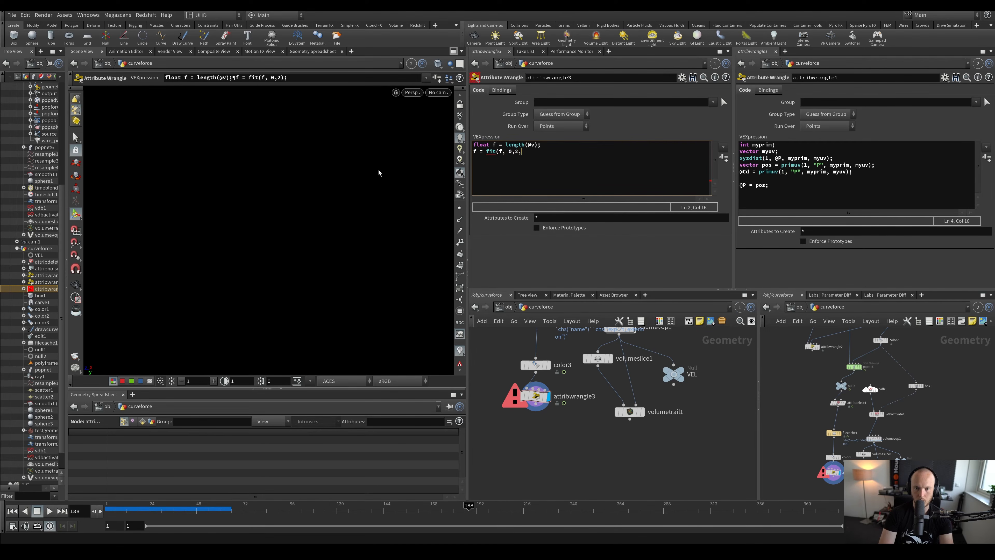
type(" 0,1);")
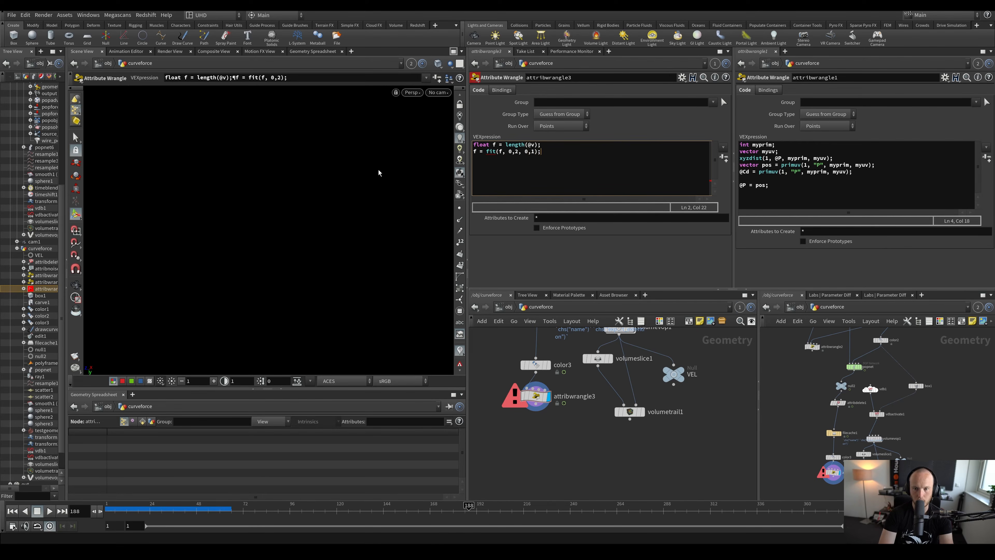
key("ctrl+s")
key("Return")
key("Return")
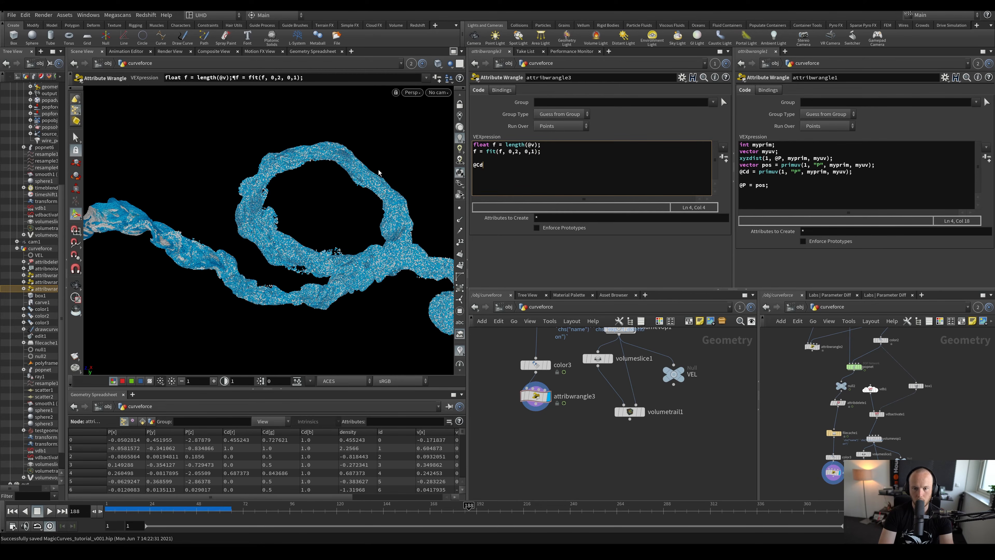
key("ctrl+Return")
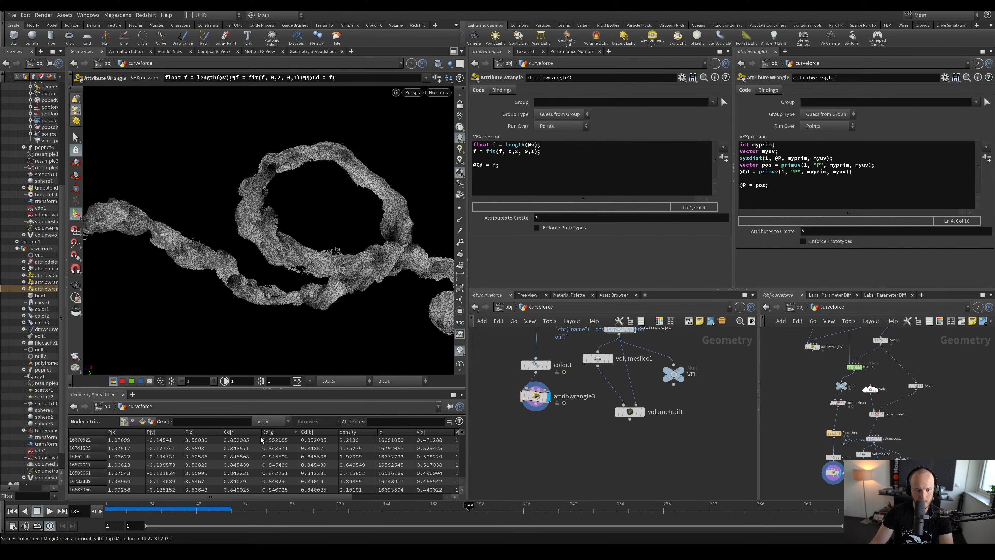
left_click(281, 432)
left_click(280, 432)
left_click(525, 172)
key("BackSpace")
key("BackSpace")
key("BackSpace")
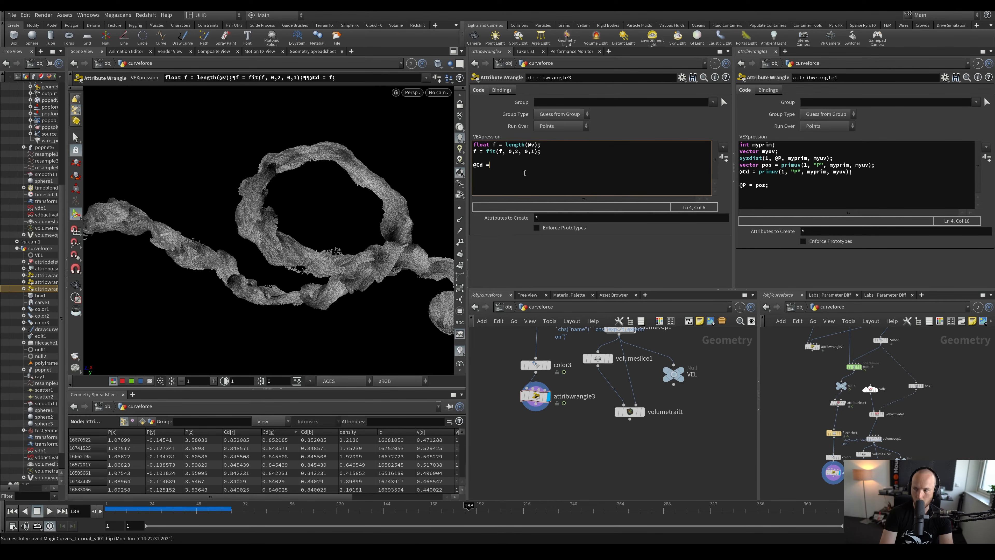
key("BackSpace")
key("BackSpace")
key("BackSpace")
key("BackSpace")
key("BackSpace")
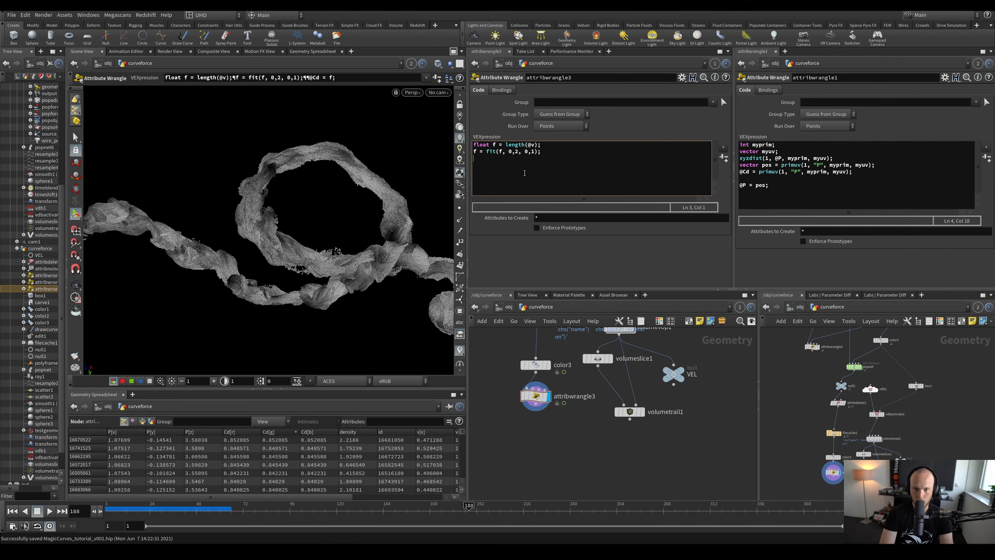
type("f@Alpha = chramp(")
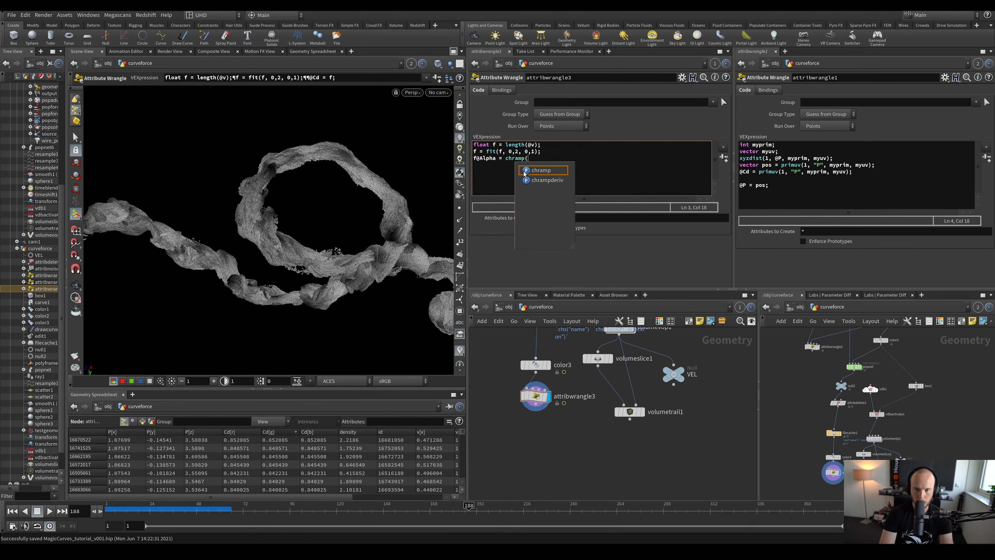
type("\"alpha\", f);")
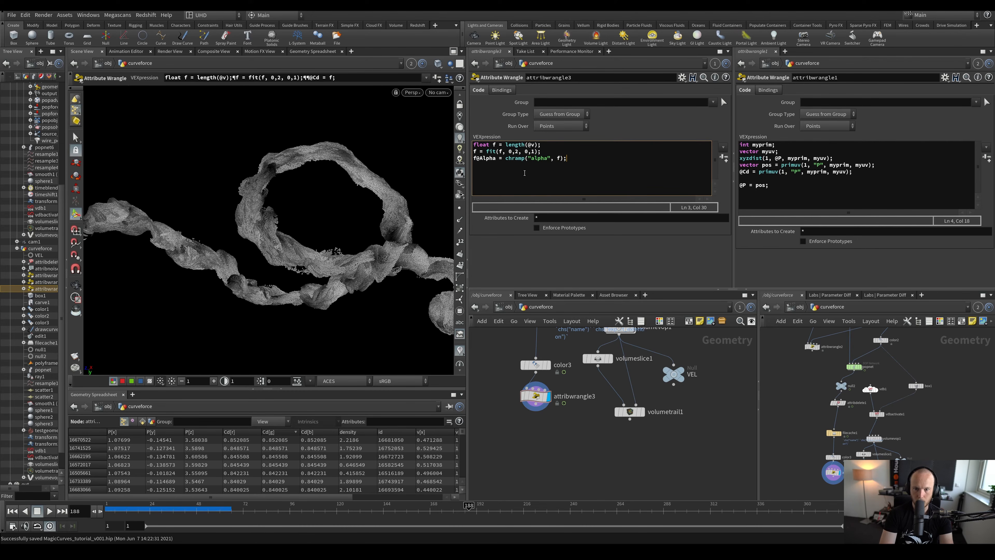
key("ctrl+Return")
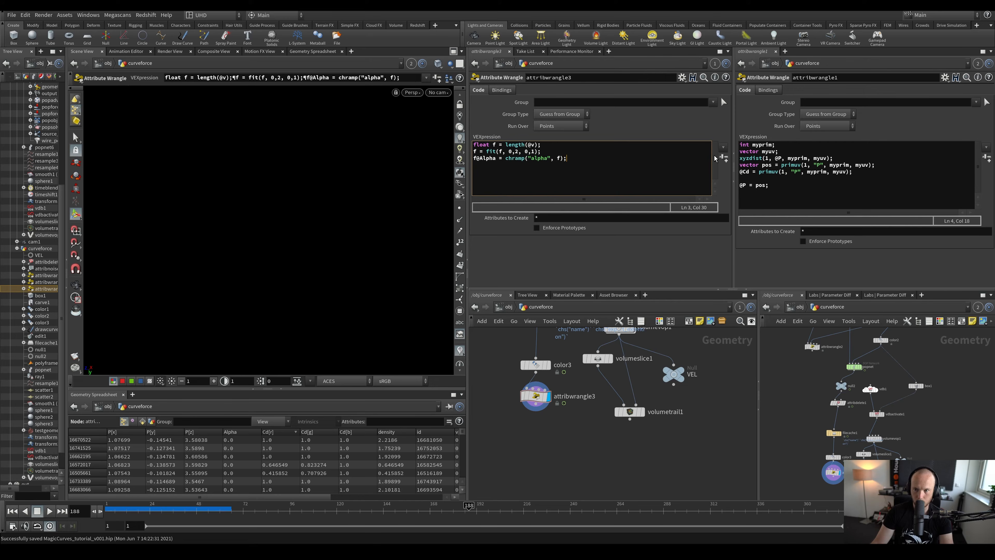
left_click(722, 158)
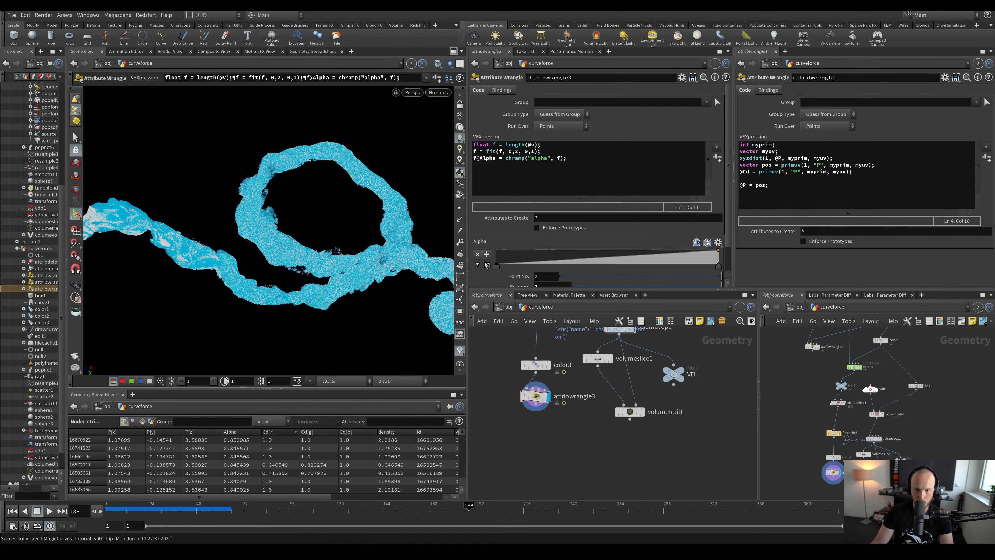
Add the line f@Alpha *= chf('multiply'); to the end of attribwrangle3's expression
left_click(585, 184)
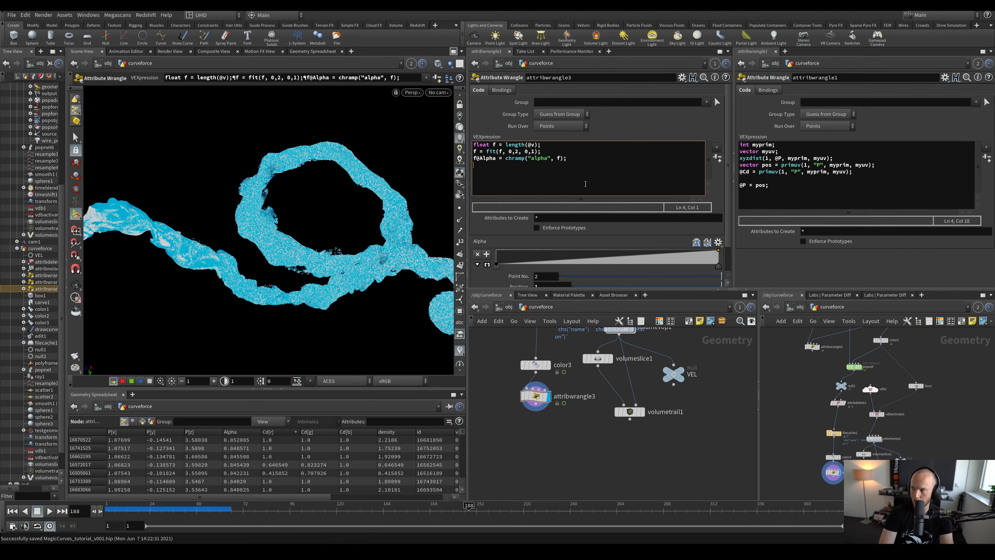
type("f@Alpha ")
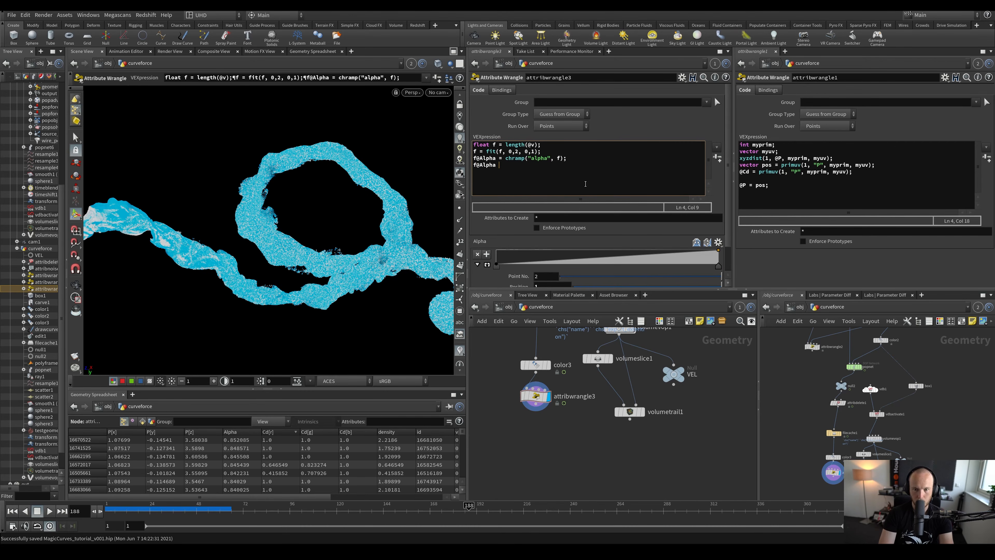
type("*= chf('alpha")
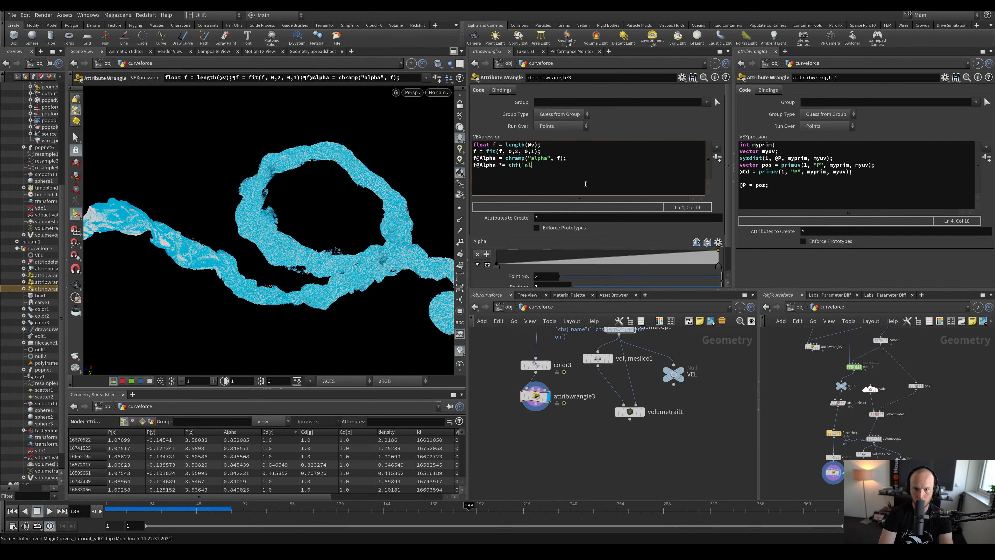
key("BackSpace")
key("BackSpace")
key("BackSpace")
type("multiply');")
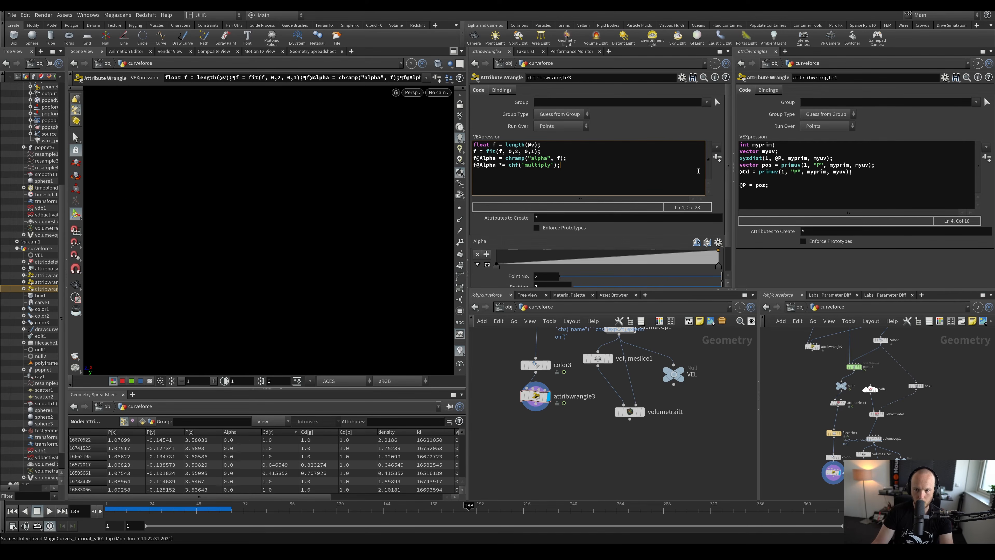
Create the Multiply parameter for attribwrangle3 and set it to 0.143
left_click(717, 159)
left_click_drag(728, 170, 728, 204)
left_click_drag(573, 282, 593, 285)
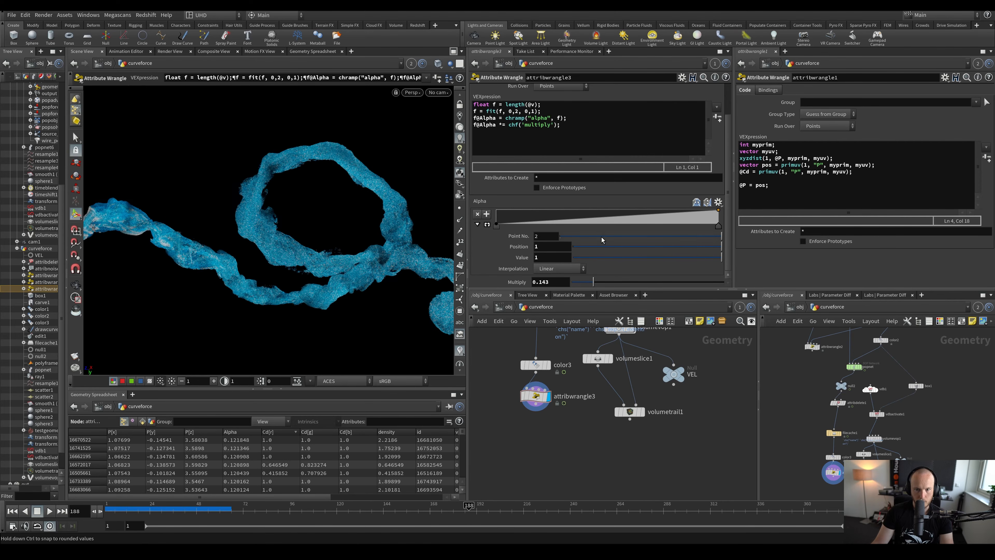
Shape the Alpha ramp with a first point value of about 0.13, a peak of about 0.62 near position 0.77 and a lowered end, saving the scene
mouse_move(496, 226)
left_mouse_down()
mouse_move(564, 226)
mouse_move(496, 226)
left_mouse_up()
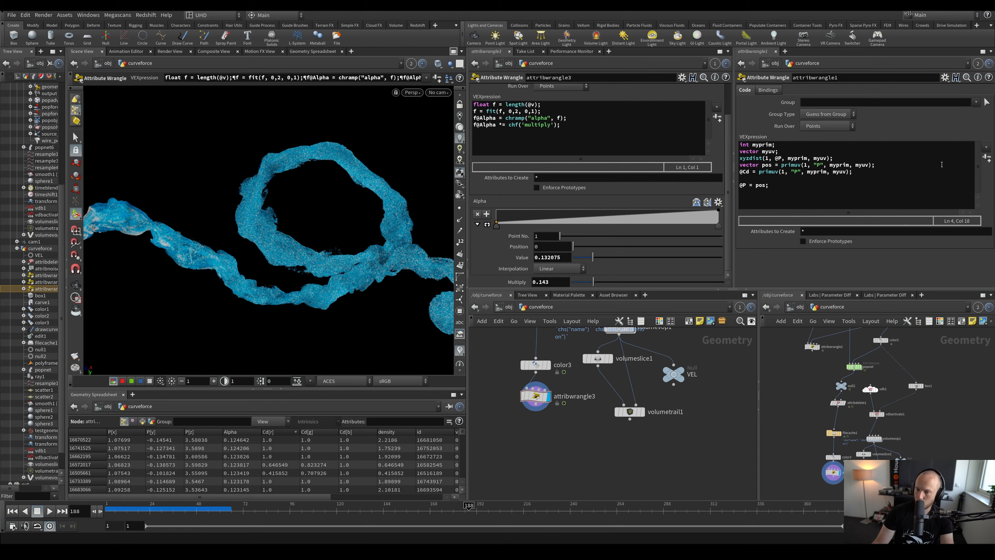
left_click(665, 213)
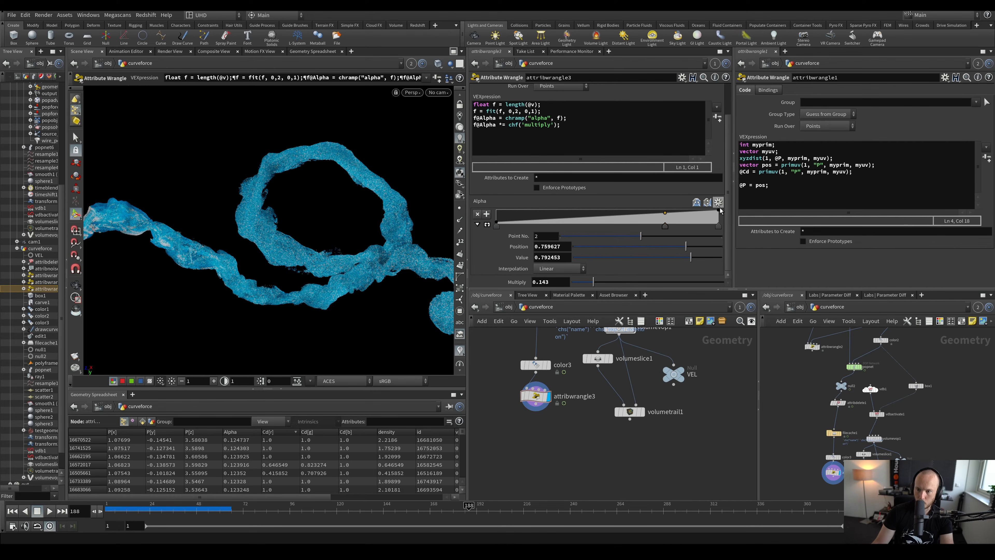
left_click_drag(718, 211, 669, 218)
key("ctrl+z")
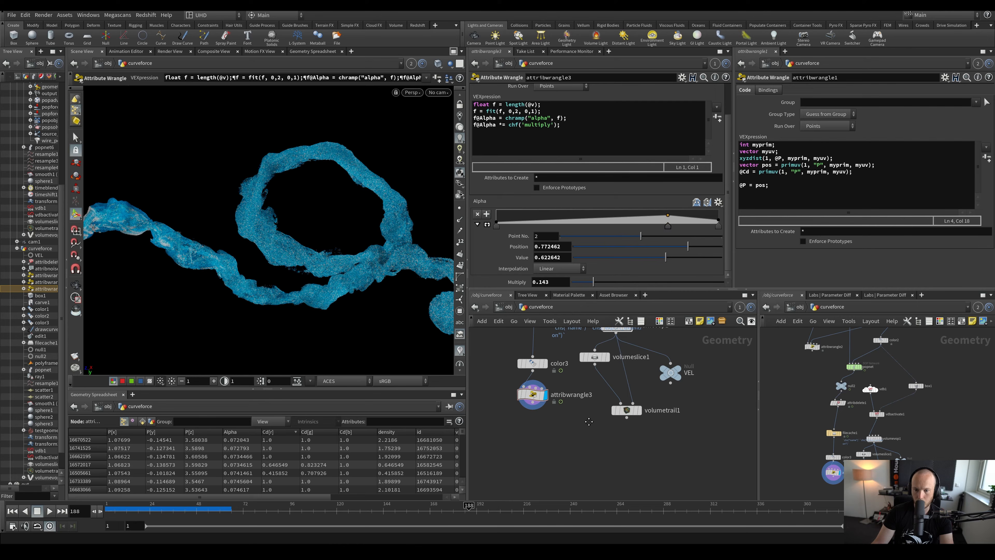
key("ctrl+s")
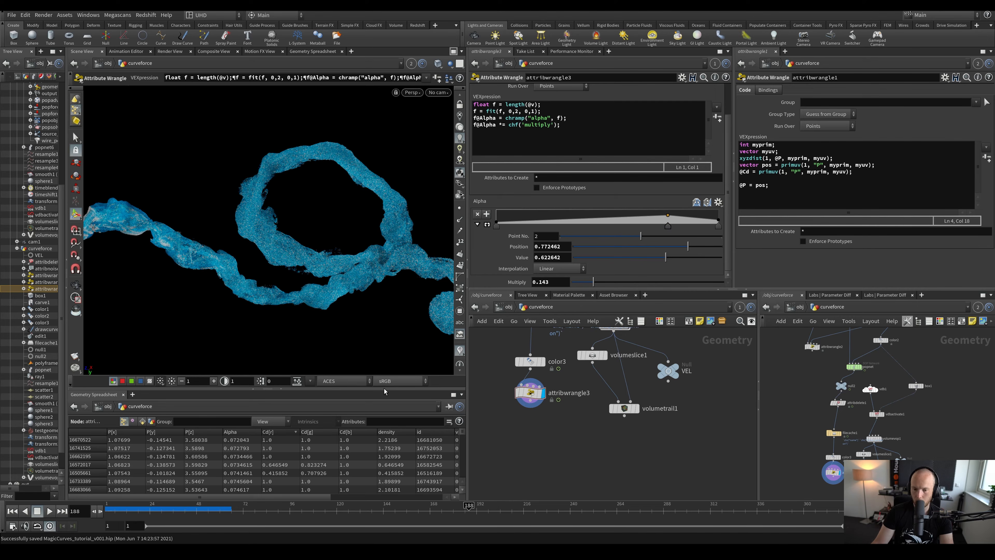
Add an Attribute Create node below attribwrangle3, display it, and name its attribute pscale
key("Tab")
left_click(662, 122)
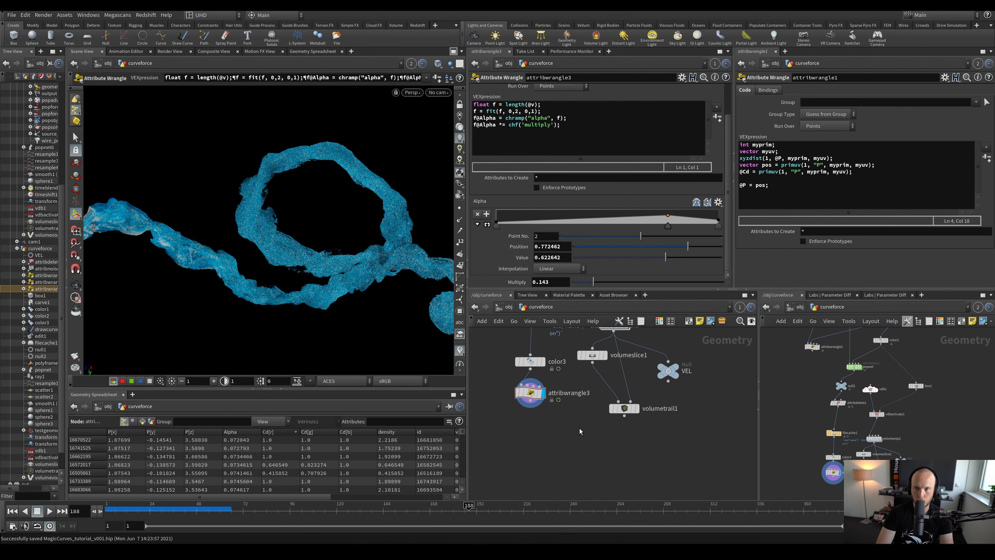
left_click(538, 419)
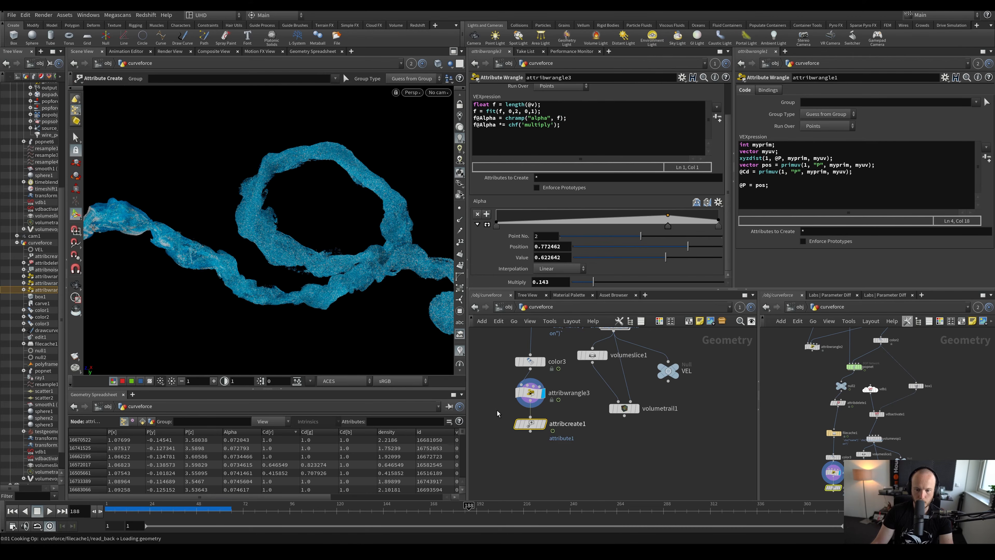
left_click_drag(596, 137, 564, 136)
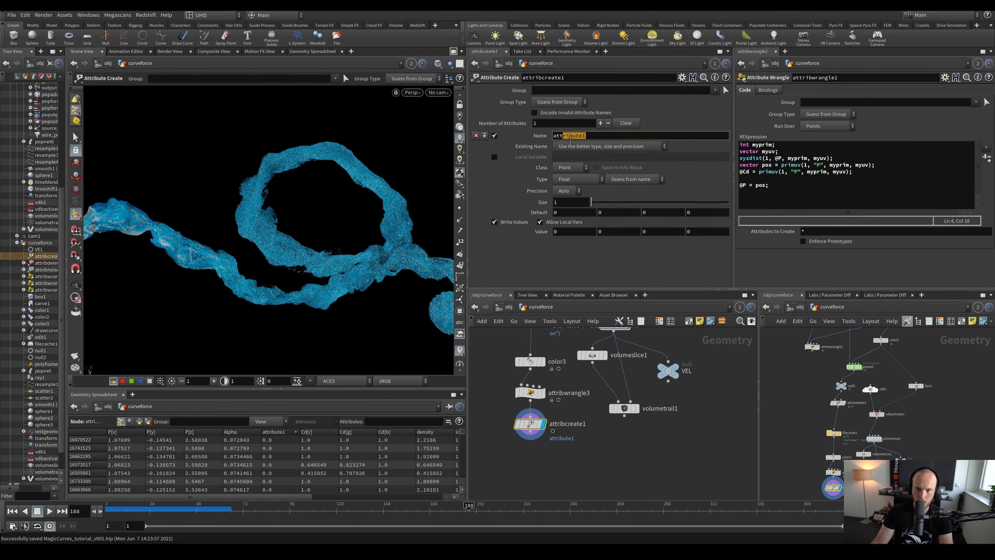
type("pscale")
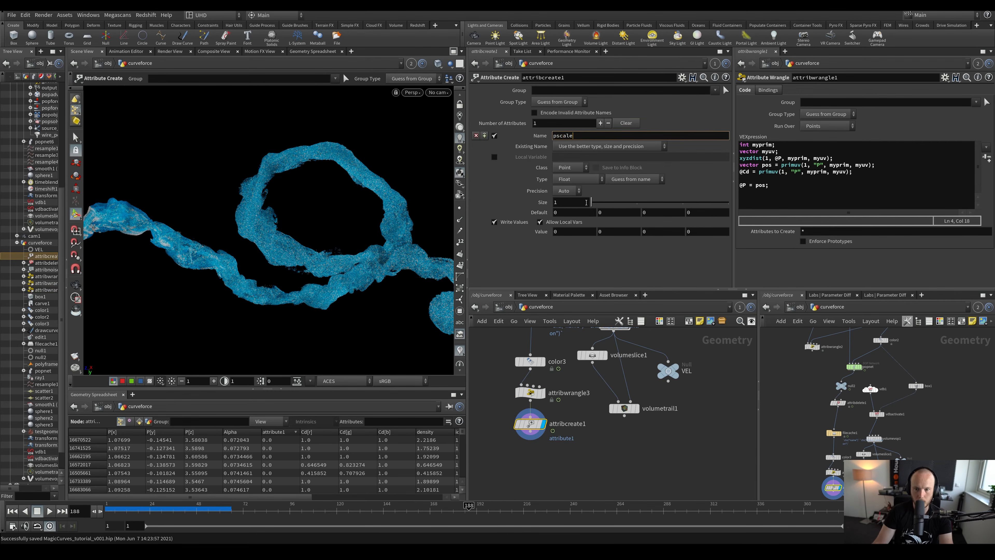
key("Return")
middle_click_drag(605, 460, 631, 412)
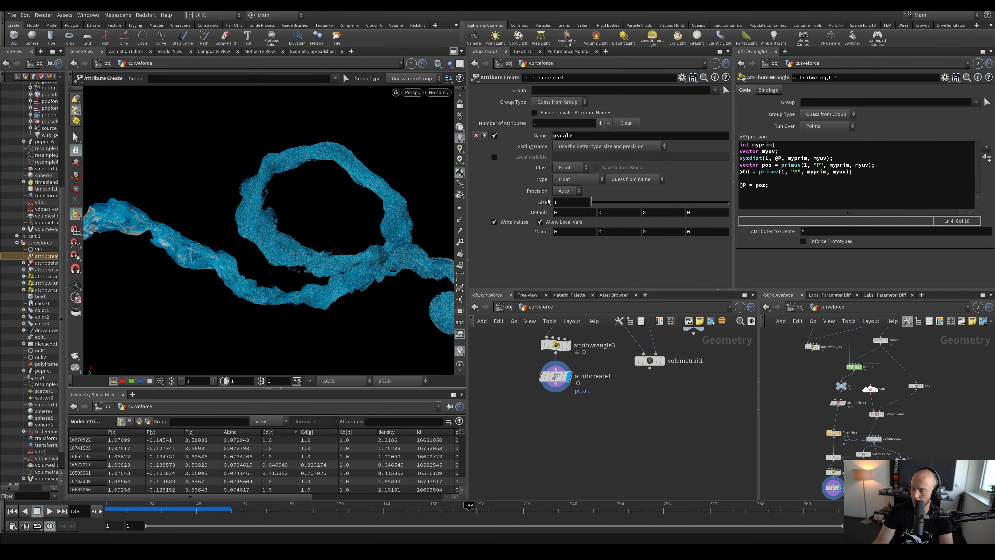
Set the pscale attribute's value to .001 and save the scene
left_click(572, 231)
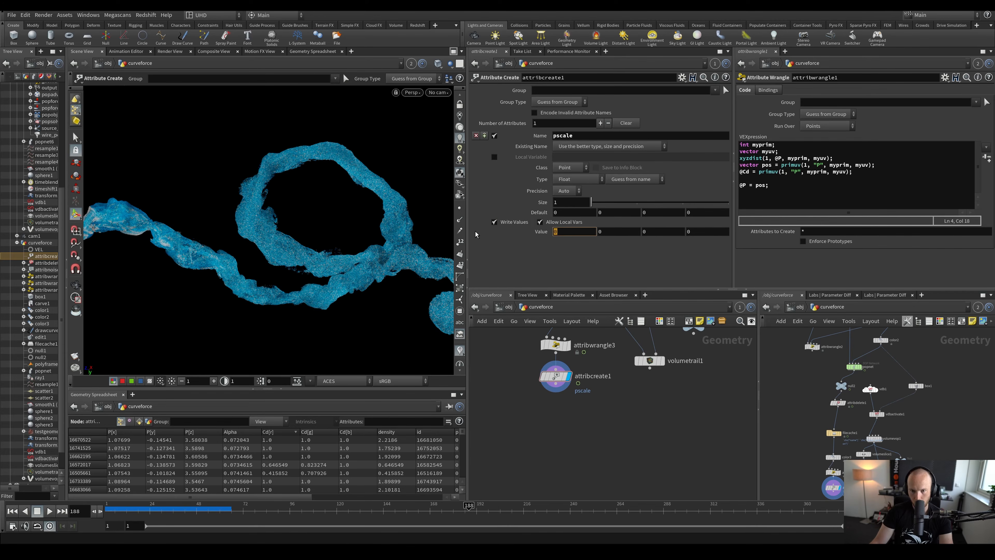
type(".0001")
key("Return")
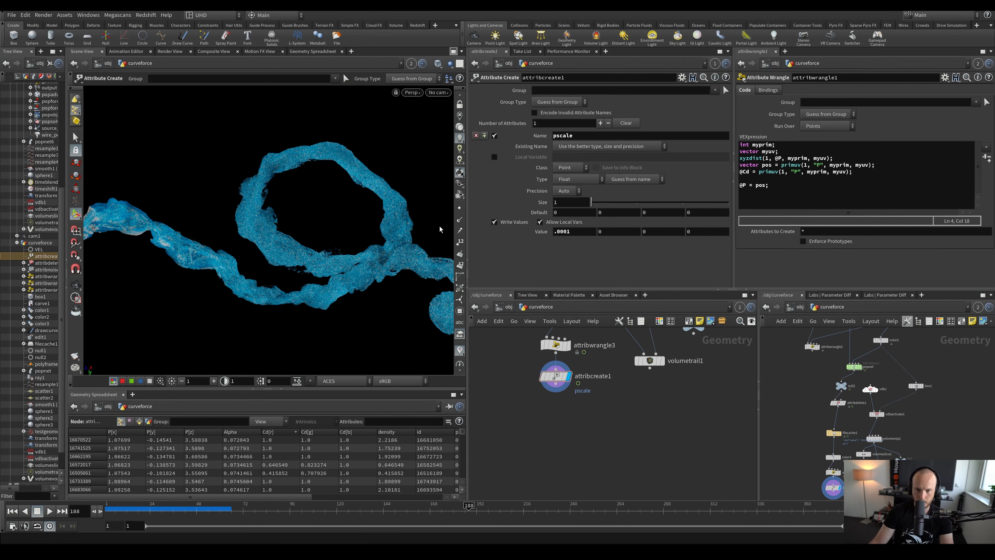
left_click(568, 232)
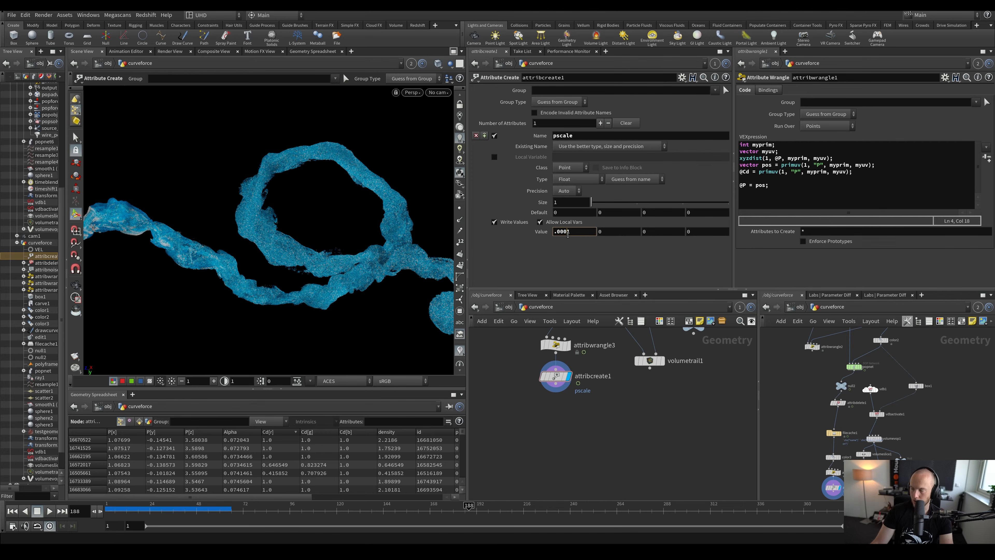
key("ctrl+s")
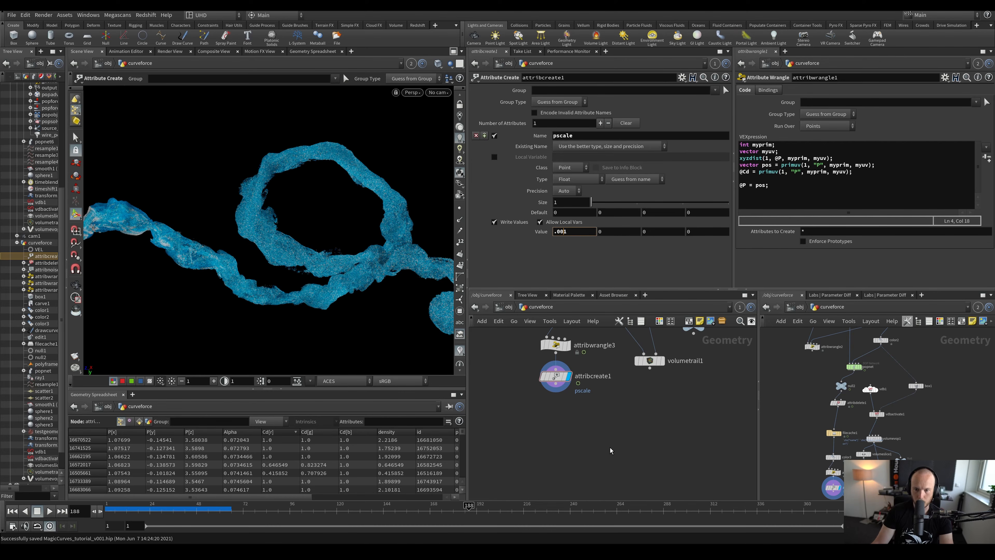
Save the scene and look over the curveforce particle trail from a slightly different angle
scroll(615, 439, "down", 3)
left_click_drag(547, 386, 626, 445)
scroll(609, 430, "up", 1)
left_click(605, 434)
scroll(604, 433, "up", 1)
middle_click_drag(605, 434, 613, 413)
key("ctrl+s")
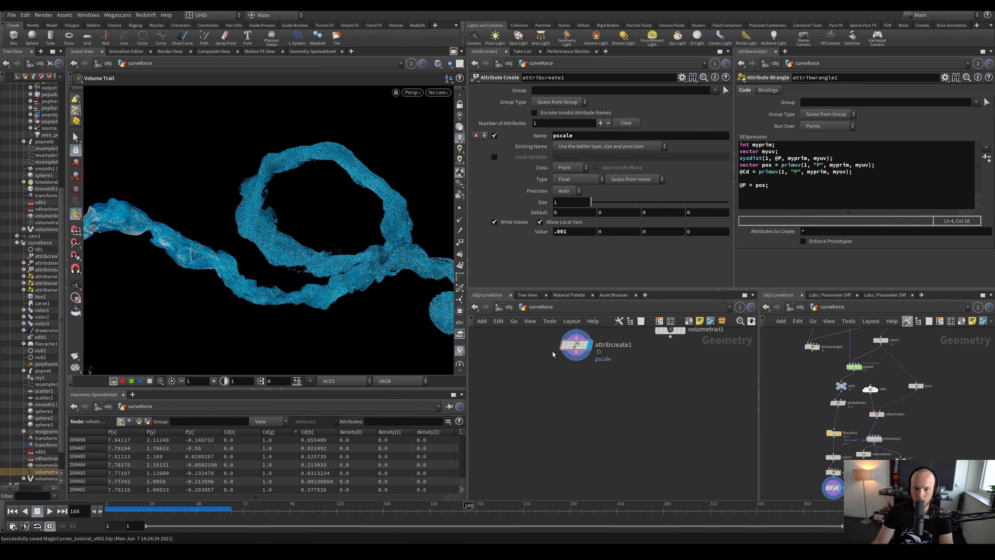
left_click_drag(378, 288, 323, 285, "alt")
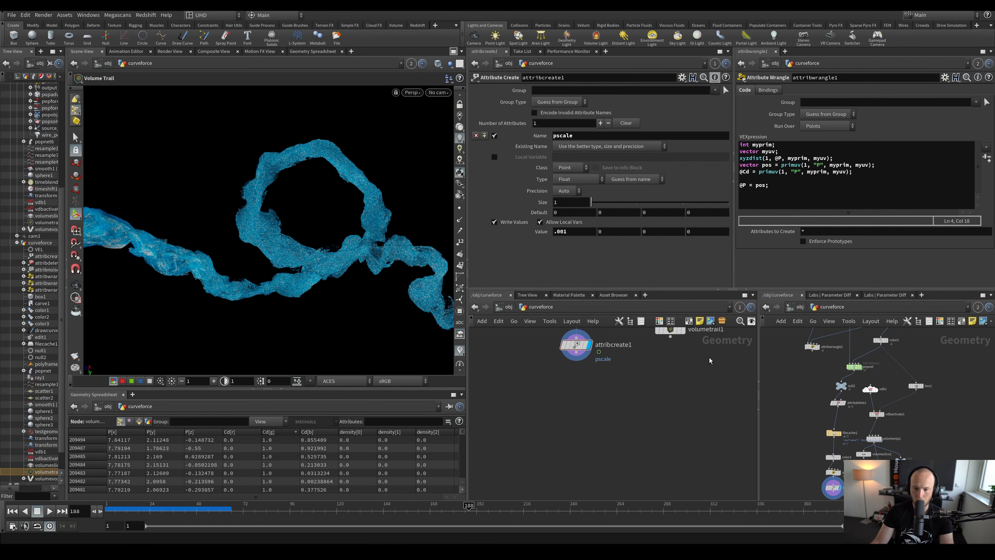
Go to frame 54, add a Time Shift node below attribcreate1 and display it
left_click_drag(106, 515, 208, 514)
key("space")
key("Tab")
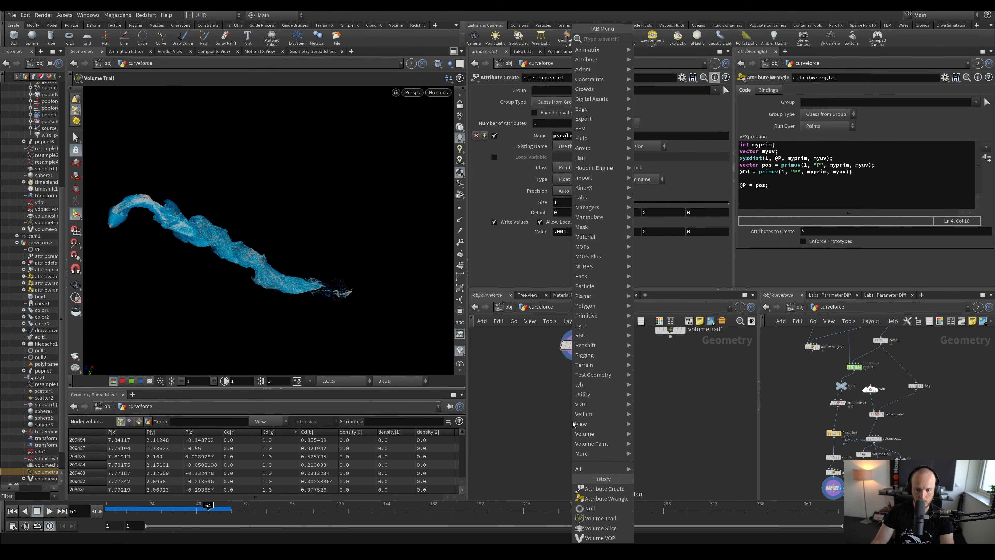
type("times")
key("Return")
key("Return")
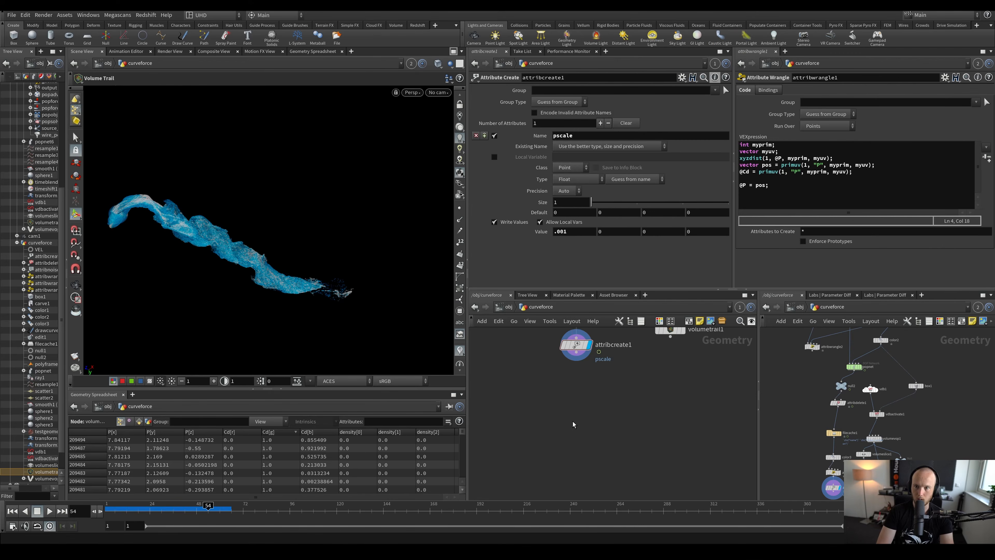
left_click(575, 375)
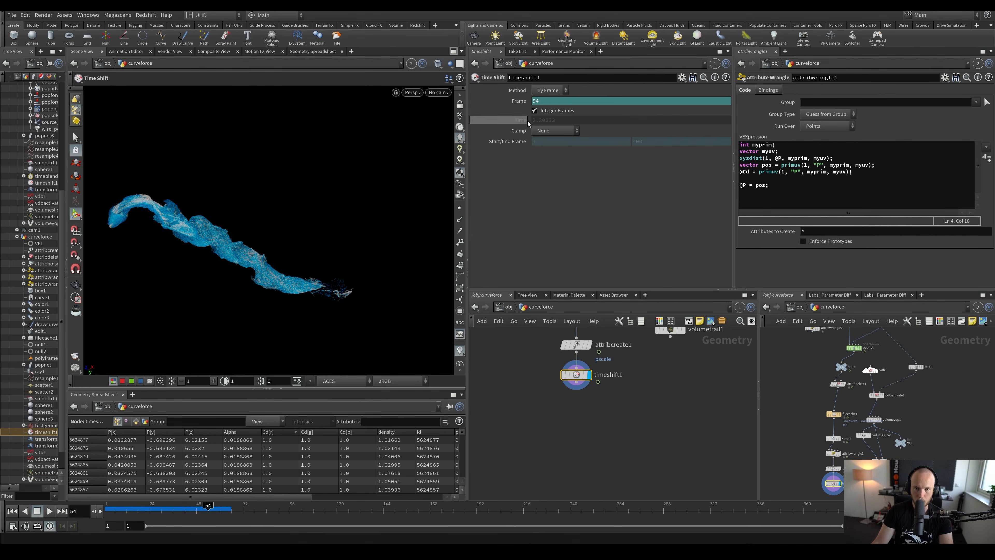
Set the Time Shift frame expression to $F+120 and check the offset particles at frame 1
left_click(545, 101)
type("+120")
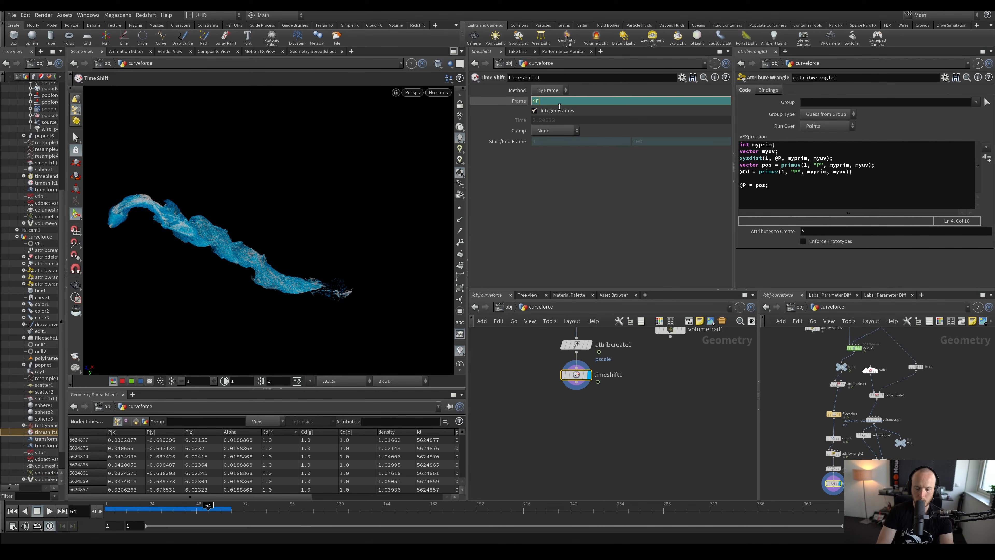
key("Return")
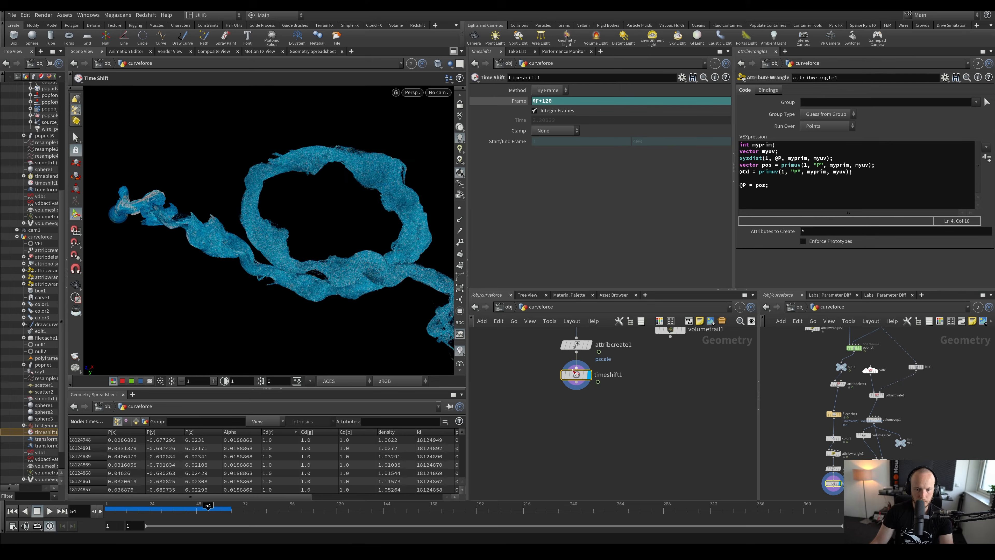
left_click(107, 508)
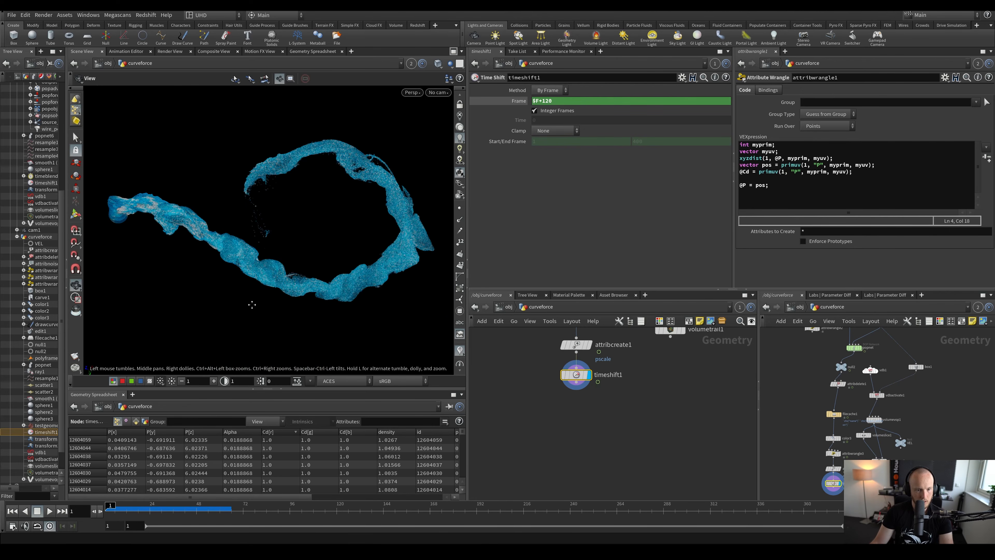
left_click_drag(267, 234, 297, 228, "alt")
Add and display a Retime node below timeshift1, evaluating By Speed with a speed of .33
key("Tab")
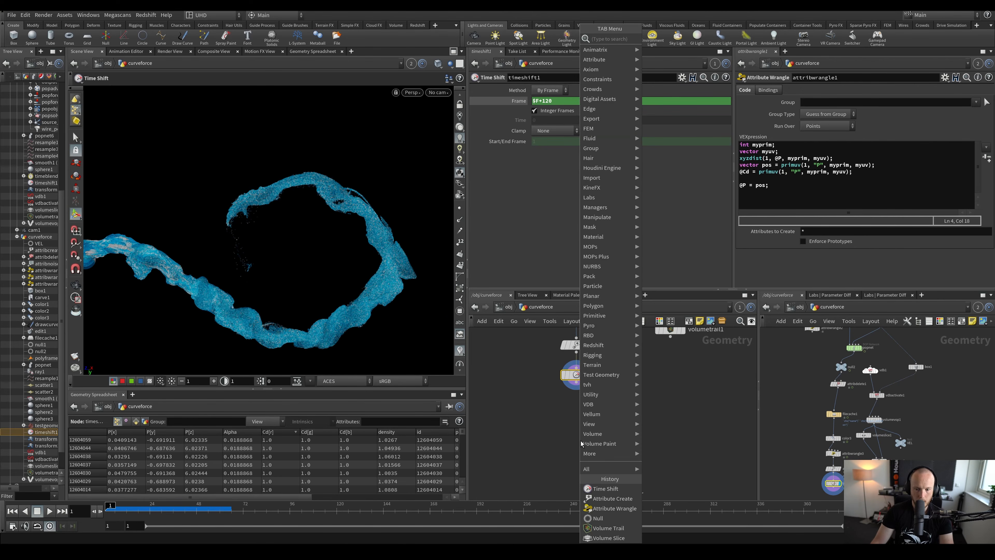
type("time")
key("Return")
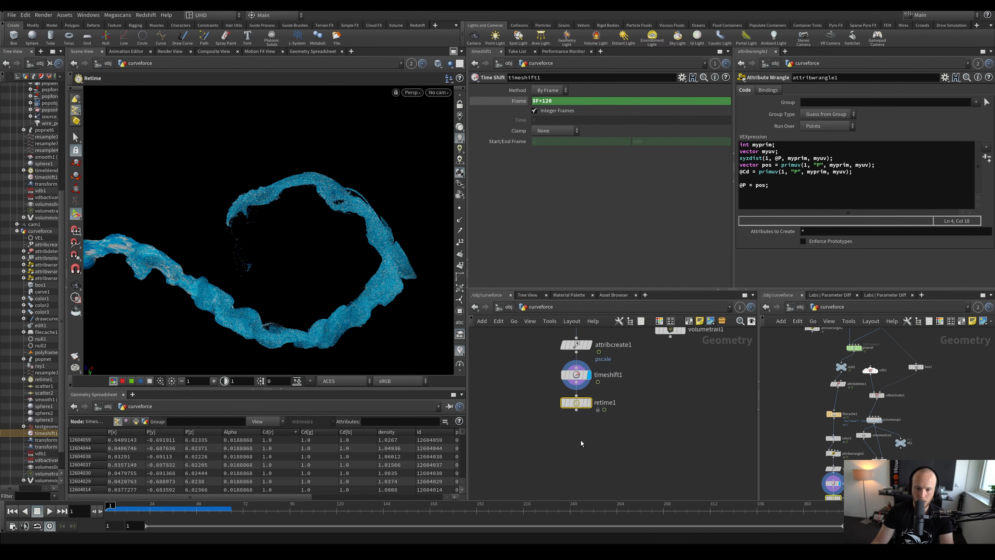
left_click(554, 99)
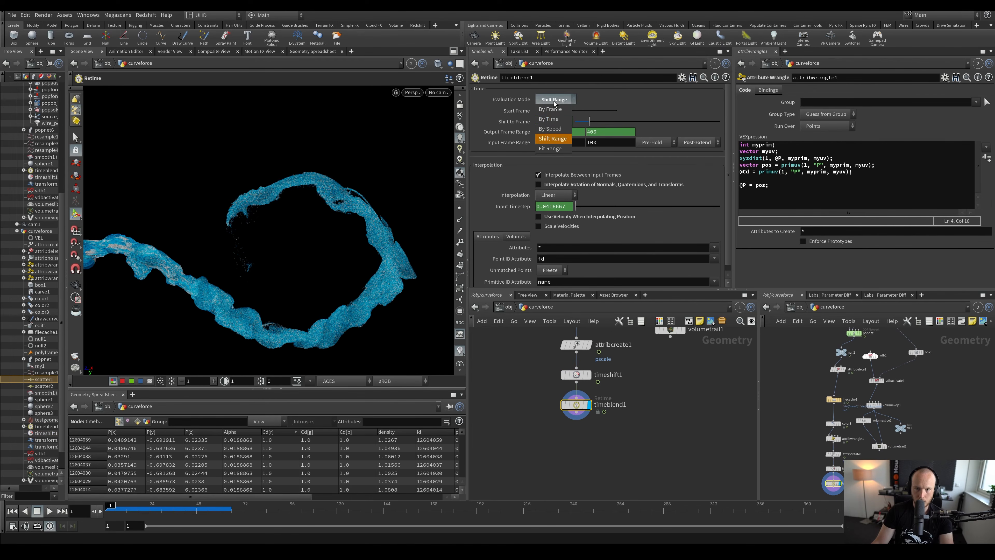
left_click(553, 130)
type(".33")
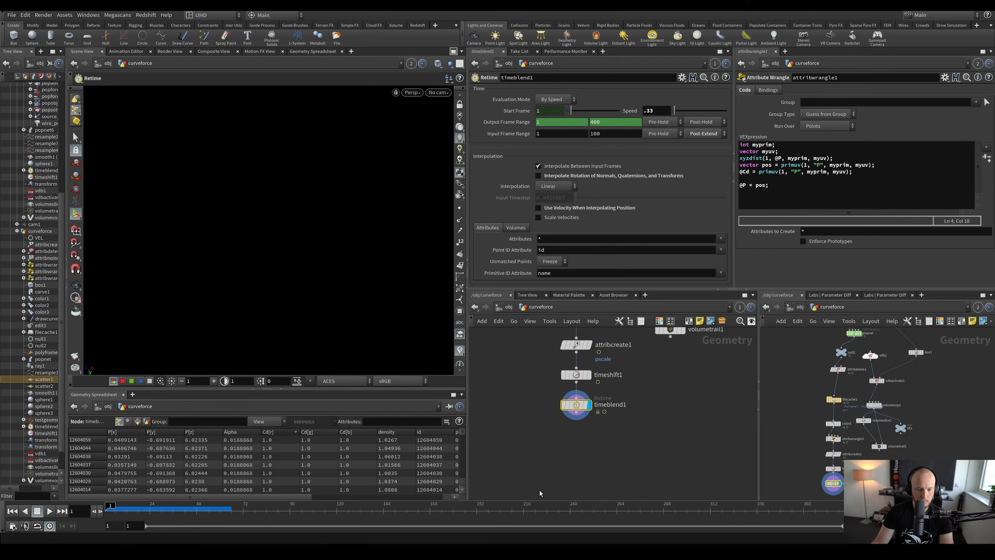
Play back the retimed particle animation from frame 1 and stop it at frame 116
left_click(572, 450)
middle_click_drag(571, 451, 564, 405)
scroll(564, 405, "up", 1)
key("space")
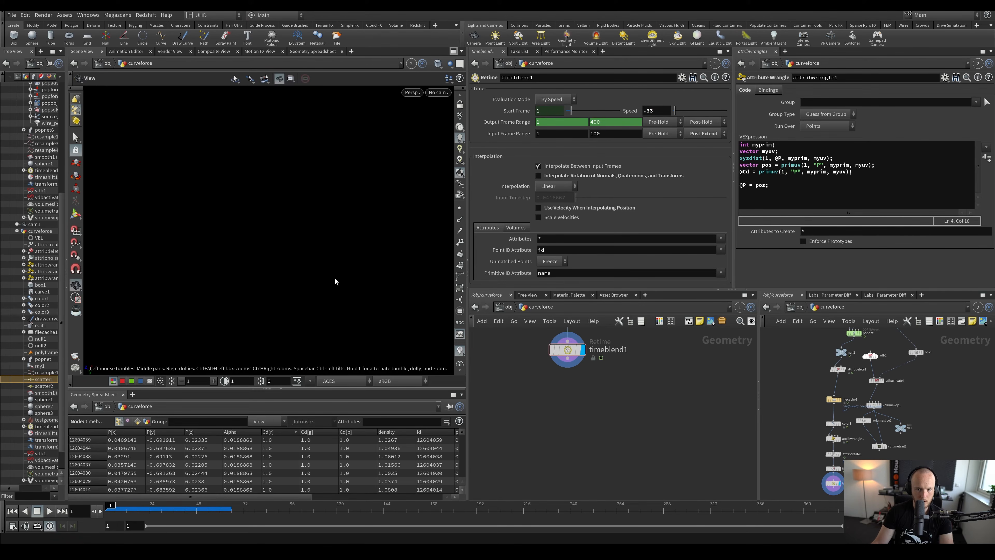
key("space")
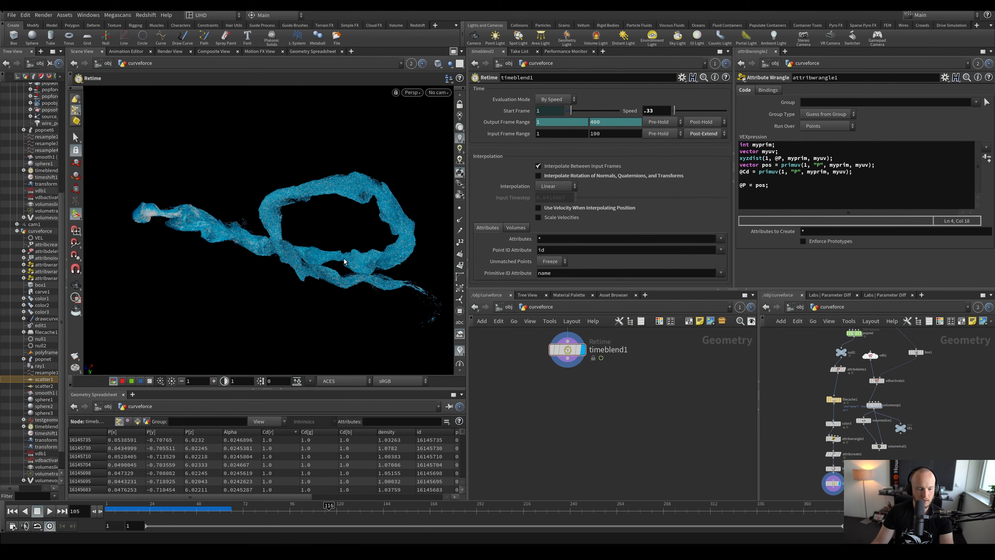
key("Escape")
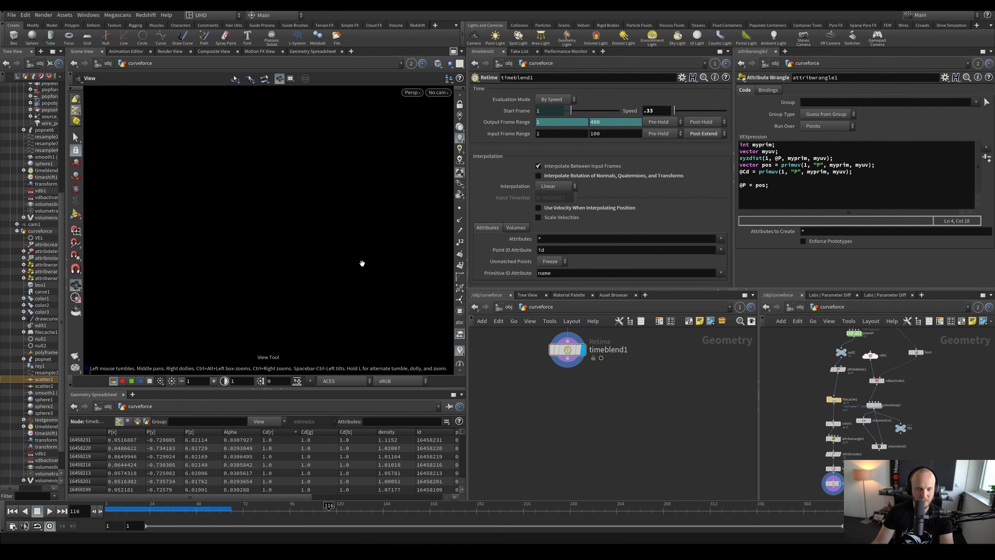
Move attribwrangle3 from above attribcreate1 to the end of the chain, wire it after timeblend1, display it and force an update
middle_click_drag(507, 350, 527, 435)
scroll(577, 403, "down", 1)
mouse_move(542, 339)
middle_mouse_down()
mouse_move(528, 374)
mouse_move(525, 340)
middle_mouse_up()
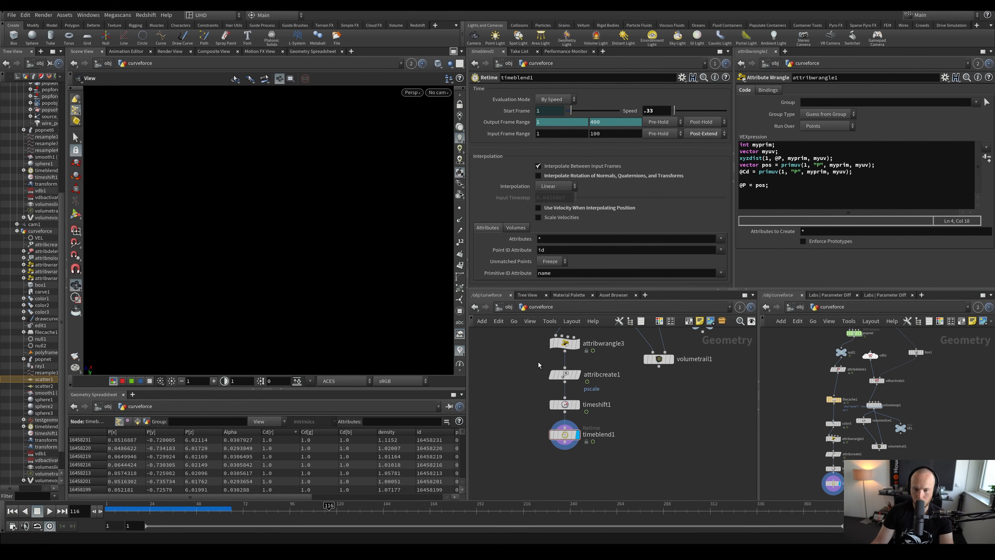
left_click(561, 347)
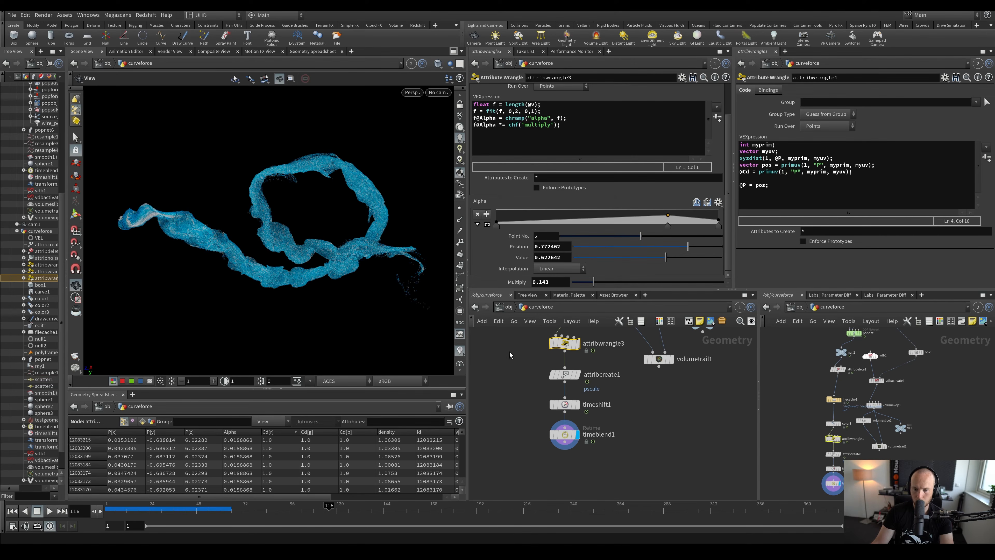
key("ctrl+x")
key("ctrl+v")
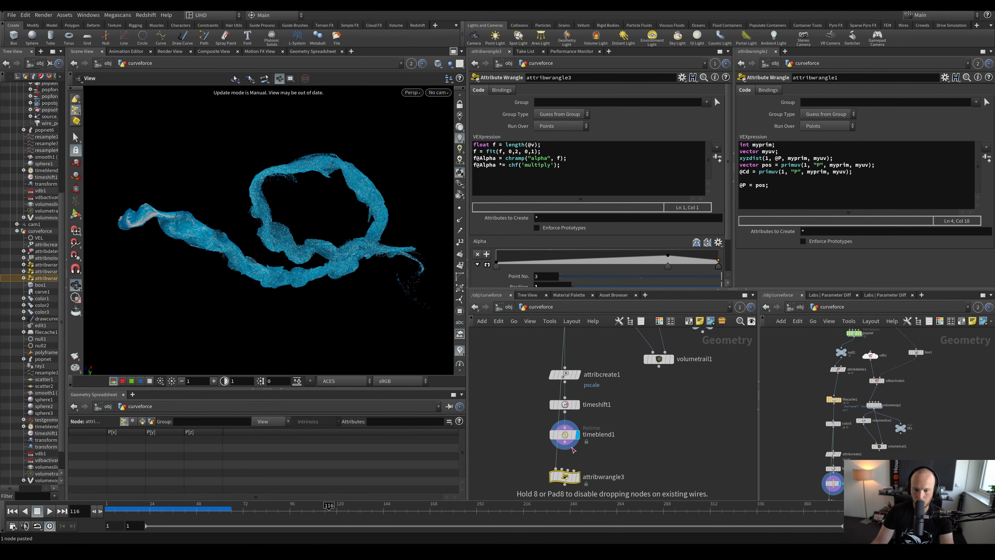
left_click_drag(564, 442, 555, 468)
left_click(577, 476)
scroll(596, 469, "up", 2)
middle_click_drag(595, 468, 592, 428)
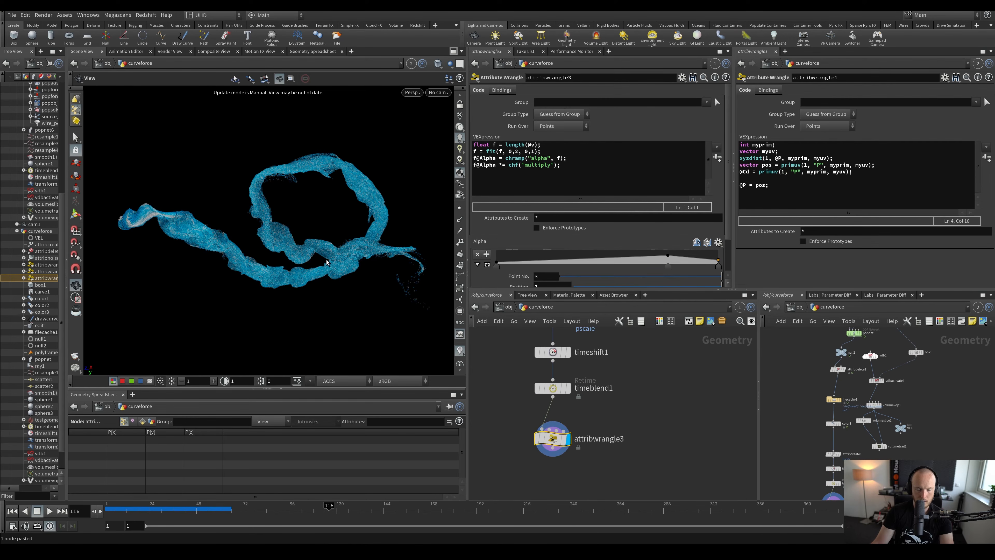
key("F9")
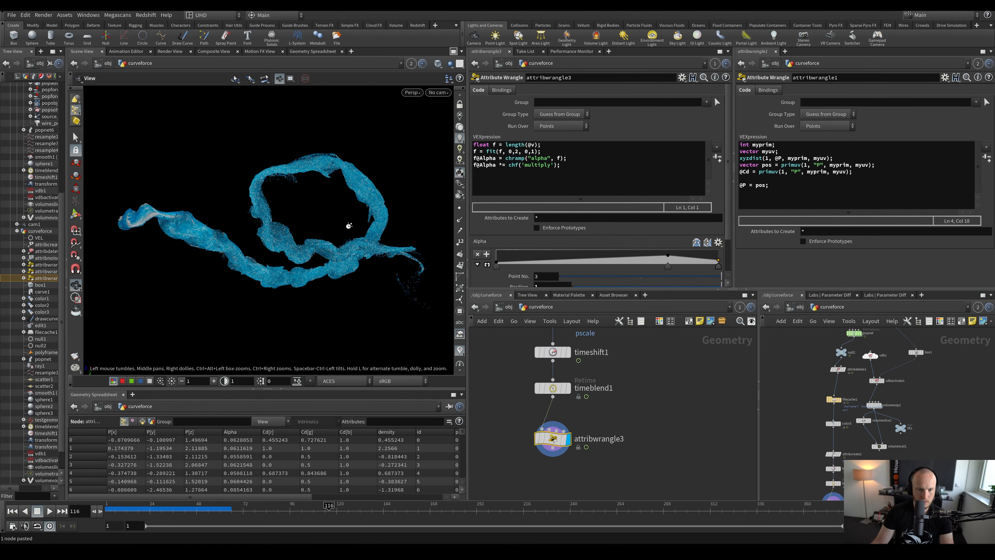
Inspect the retimed particles around frames 154 to 159 and the node info of attribwrangle3
left_click_drag(349, 226, 346, 242)
left_click(401, 510)
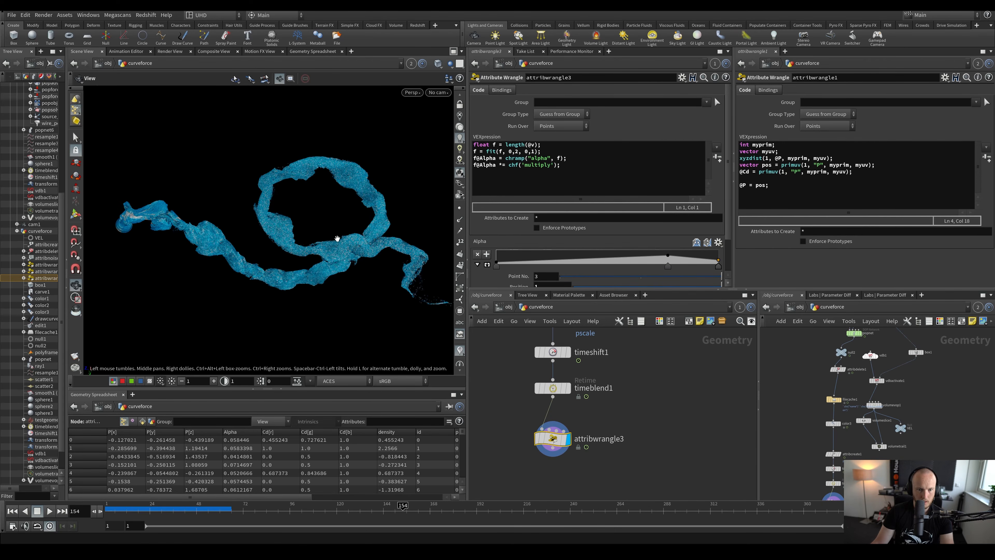
mouse_move(338, 235)
left_mouse_down()
mouse_move(291, 234)
mouse_move(326, 248)
left_mouse_up()
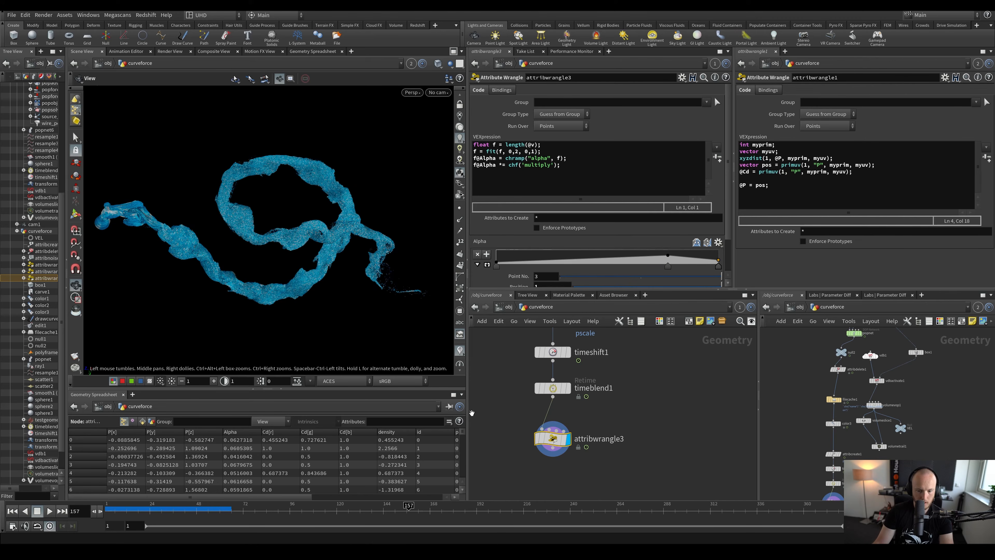
middle_click(553, 438)
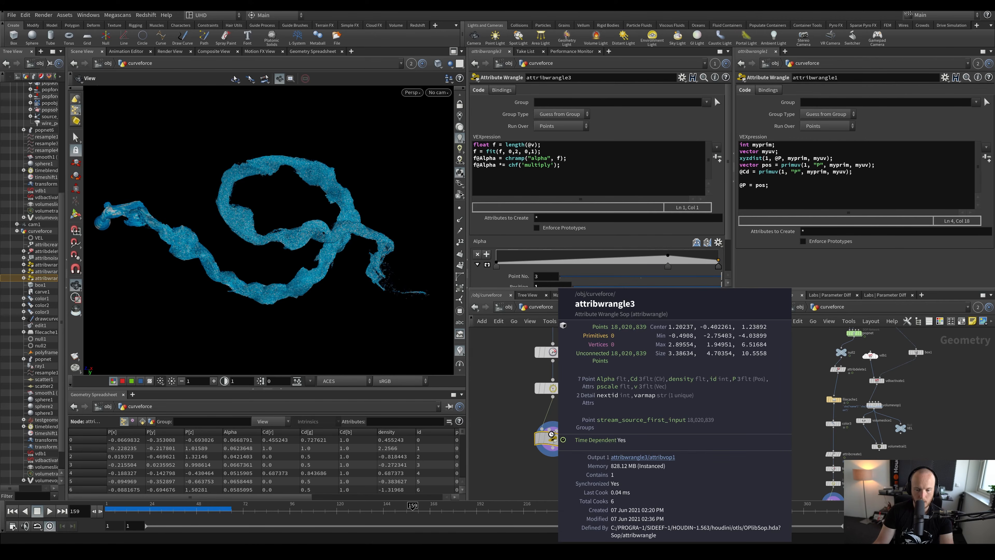
left_click_drag(329, 222, 330, 224)
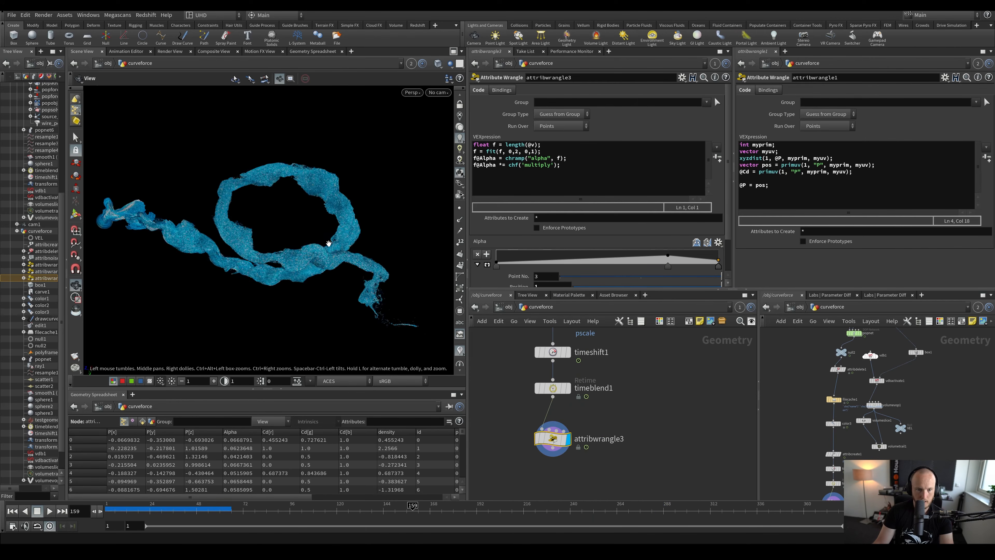
Save the scene and look at the particles through cam1
key("ctrl+s")
left_click_drag(256, 241, 406, 97)
left_click(438, 92)
left_click(445, 136)
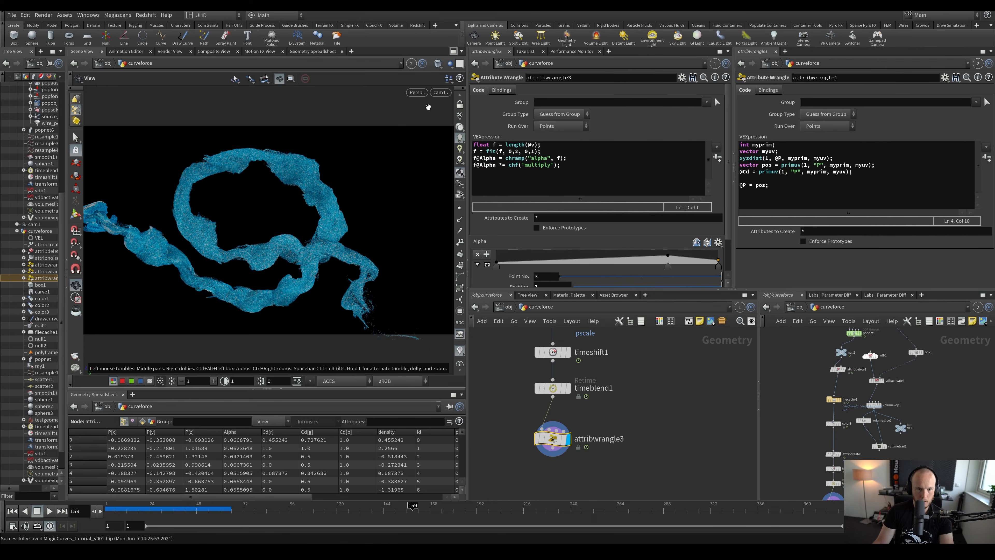
Add an Output node below attribwrangle3 and connect the wrangle's output to it
left_click(488, 378)
middle_click_drag(496, 373, 495, 364)
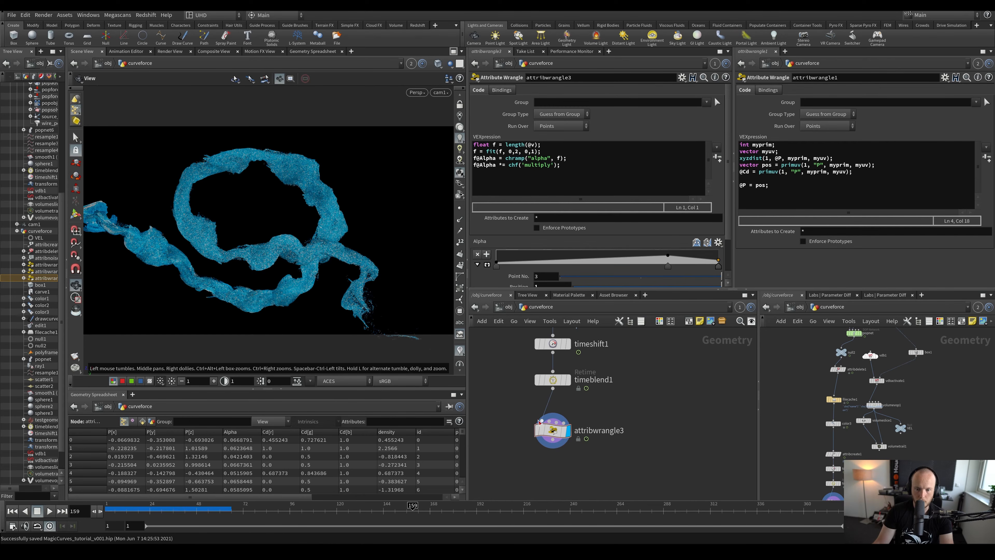
scroll(538, 425, "down", 1)
middle_click_drag(575, 470, 582, 454)
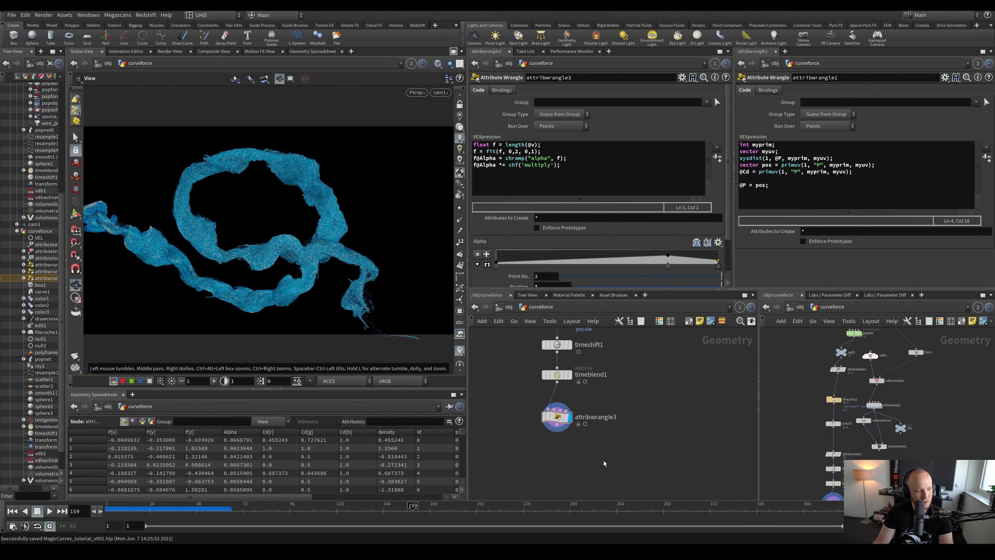
key("Tab")
type("o")
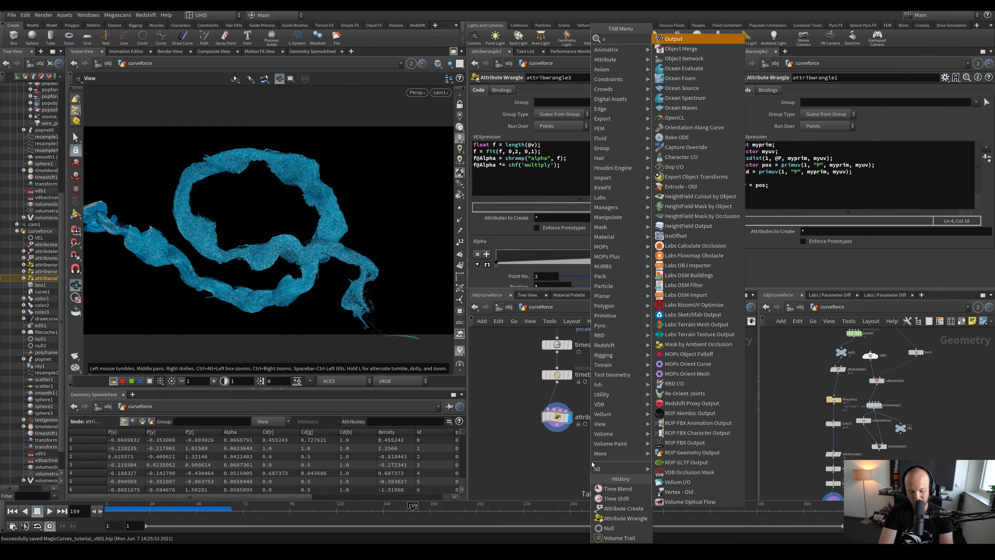
key("Return")
left_click(548, 471)
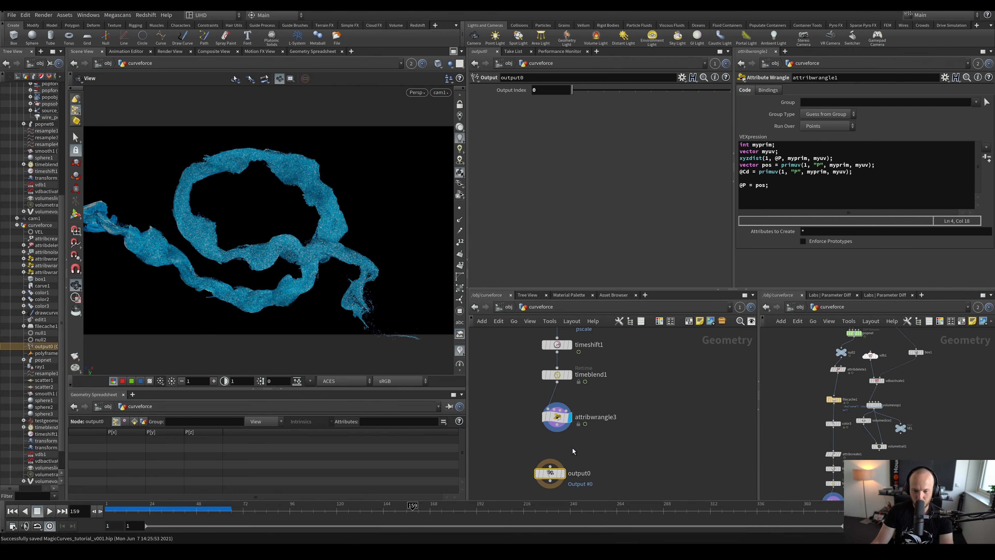
left_click_drag(562, 431, 550, 467)
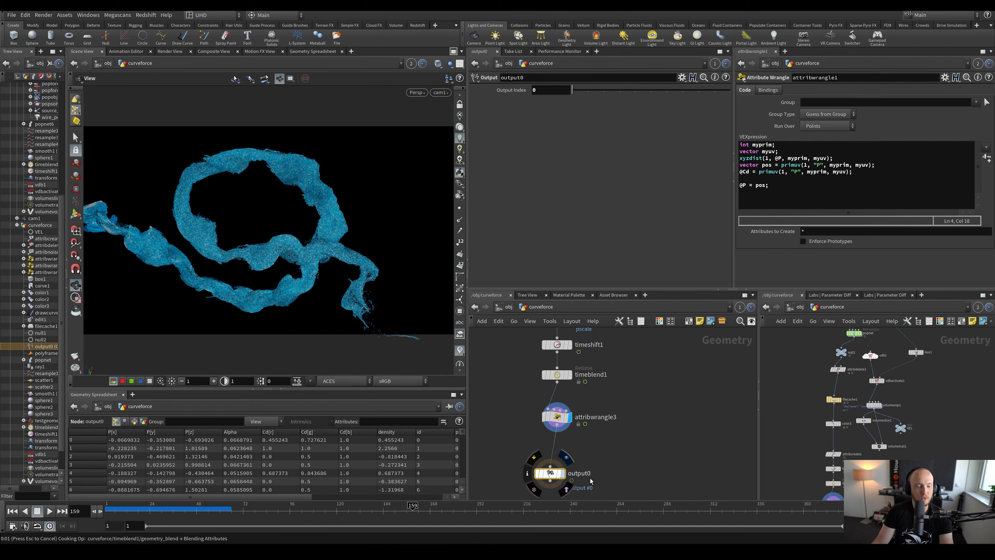
Display the output0 node, align it beneath attribwrangle3 and save the scene
key("r")
middle_click_drag(603, 480, 600, 460)
scroll(600, 459, "down", 2)
key("ctrl+s")
left_click_drag(554, 455, 560, 455)
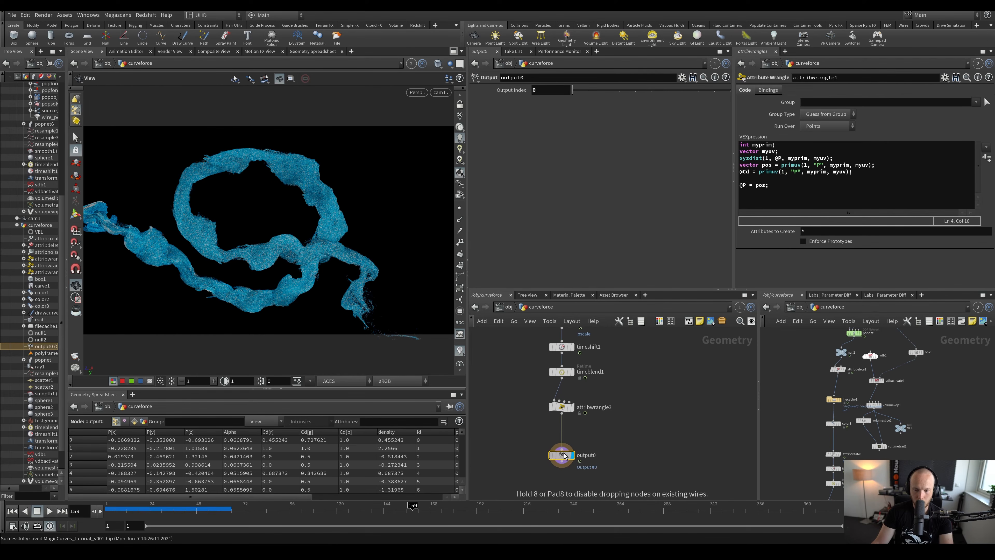
middle_click_drag(614, 438, 606, 435)
scroll(603, 434, "up", 2)
key("ctrl+s")
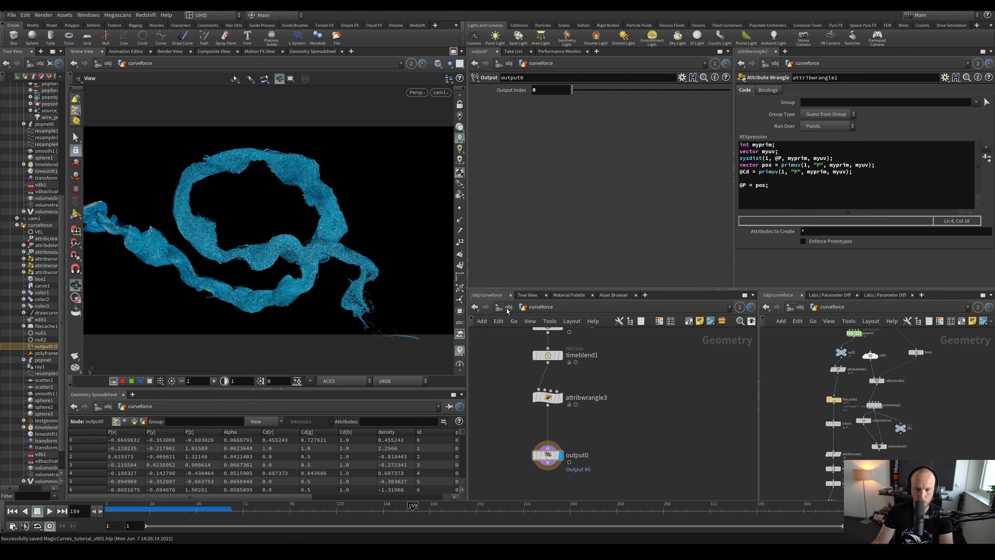
Go up to the object level and toggle the display of the Example object
left_click(508, 311)
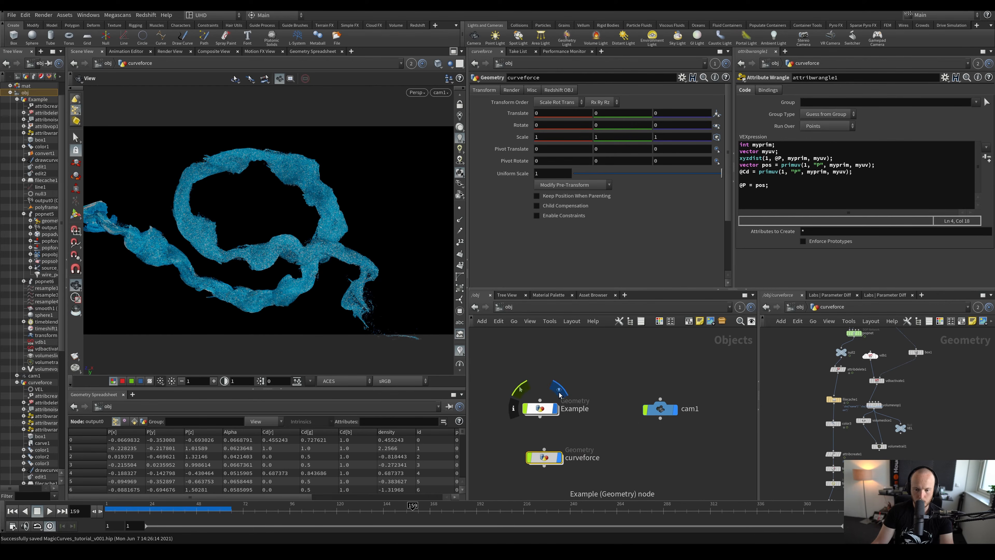
left_click(558, 393)
left_click(615, 373)
middle_click_drag(580, 392, 566, 384)
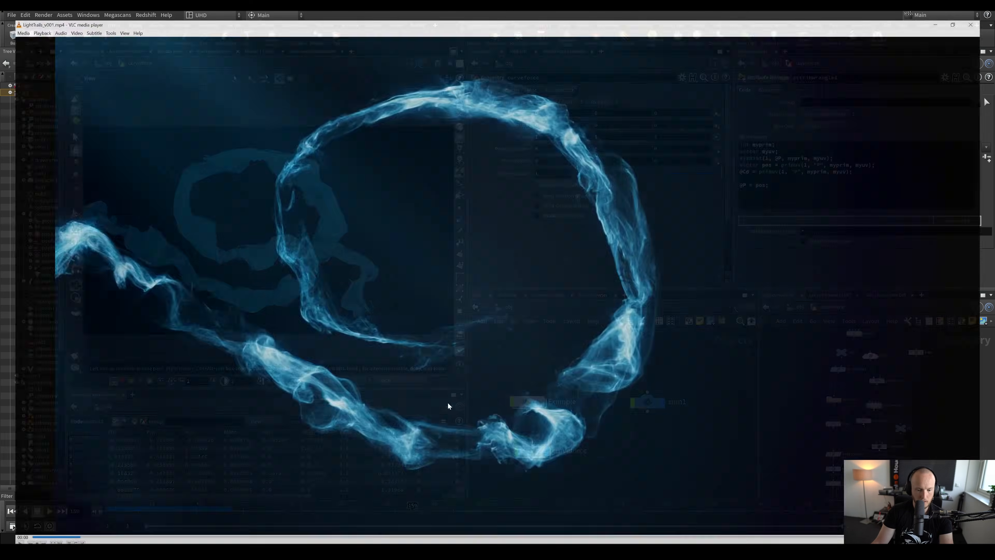
Switch to VLC media player, play the finished light trail render and pause it
key("space")
key("space")
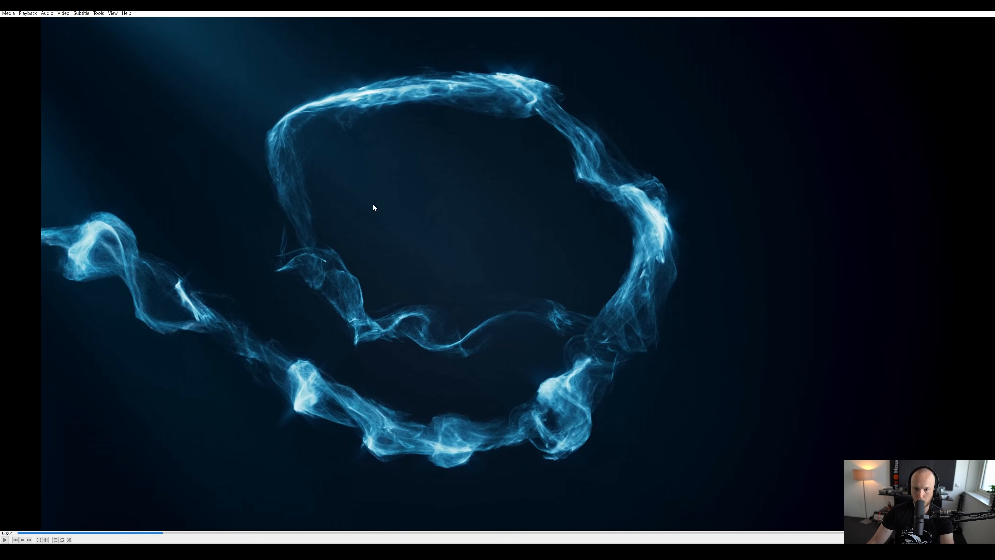
Play the finished light trail render in short bursts, pause it and switch back to Houdini
key("space")
key("space")
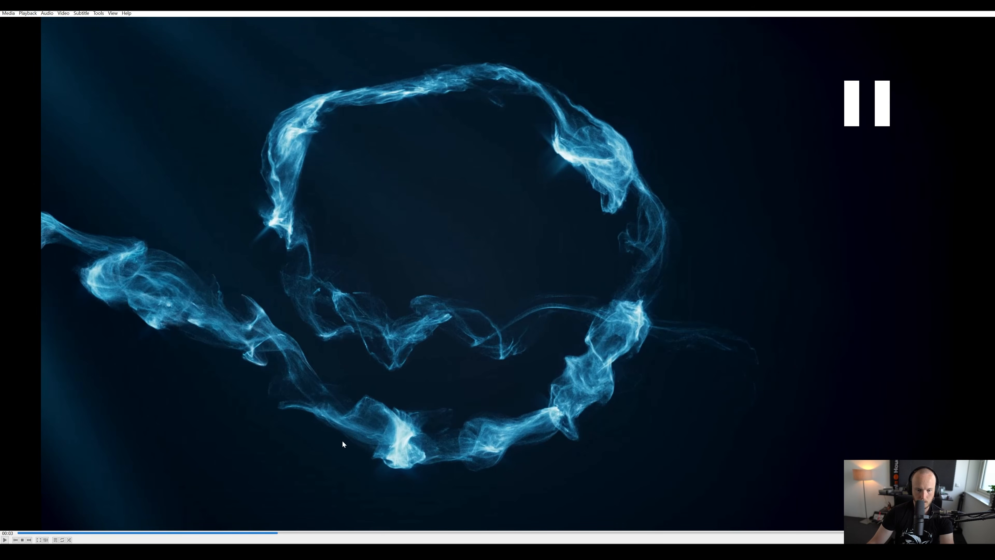
key("space")
key("space")
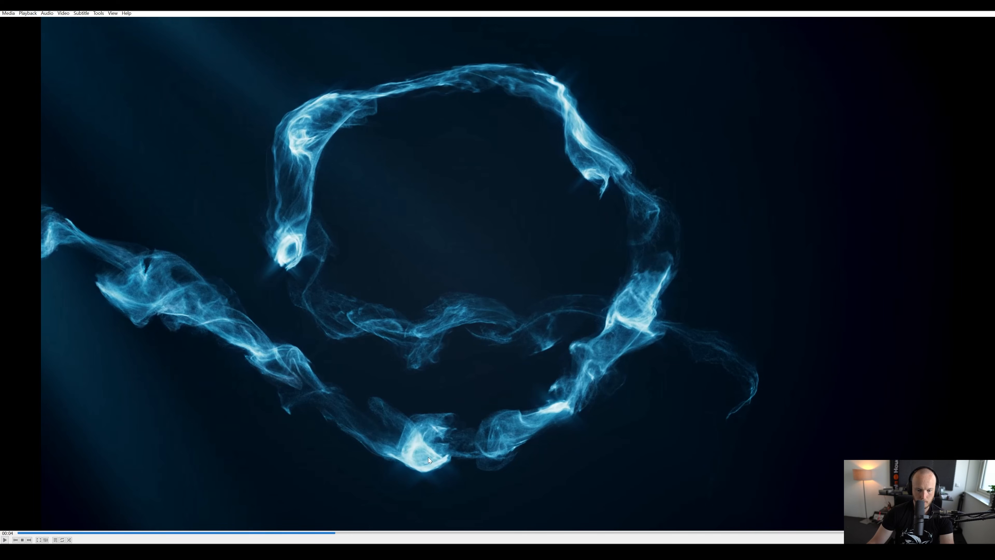
left_click(957, 10)
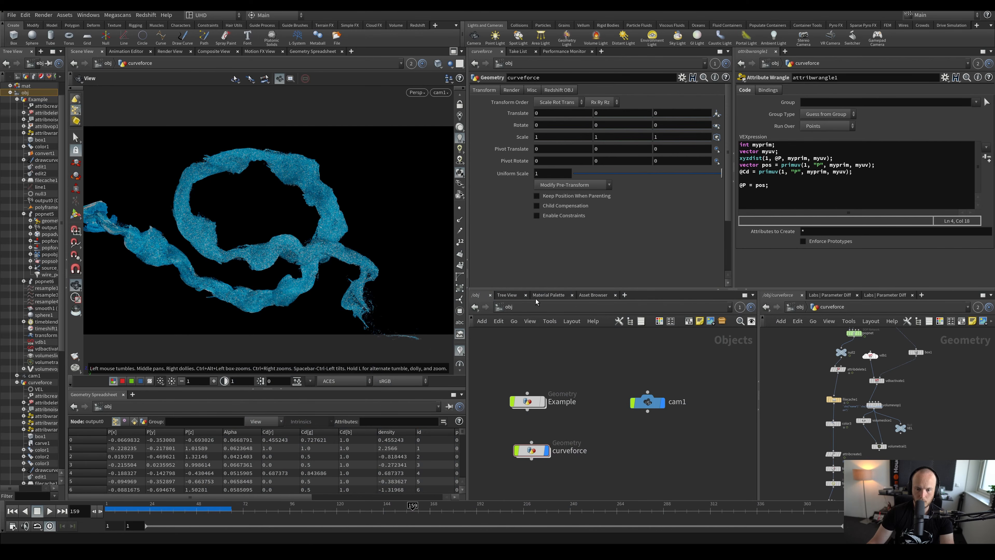
Add a second Glow material from the material gallery to the scene's /mat materials
left_click(549, 295)
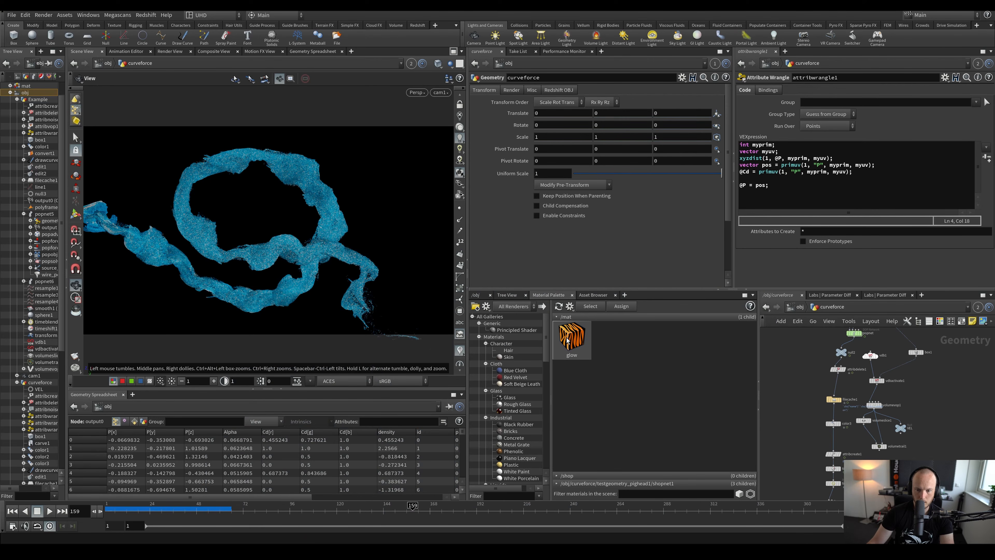
left_click_drag(547, 337, 562, 446)
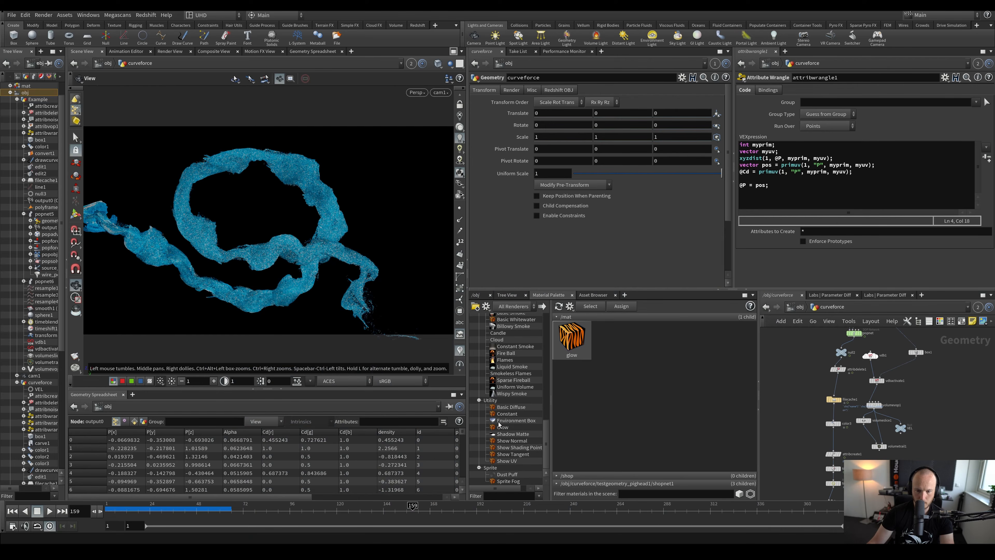
left_click_drag(600, 395, 602, 392)
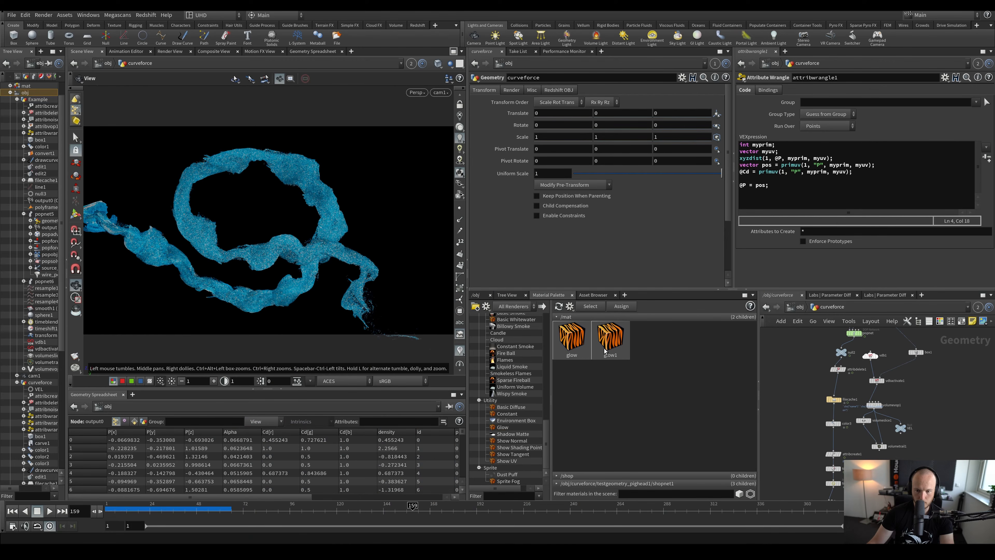
Return to the object network and show the curveforce object's render parameters with its material assignment
left_click(477, 295)
left_click_drag(514, 429, 573, 471)
middle_click_drag(595, 386, 591, 361)
left_click(509, 294)
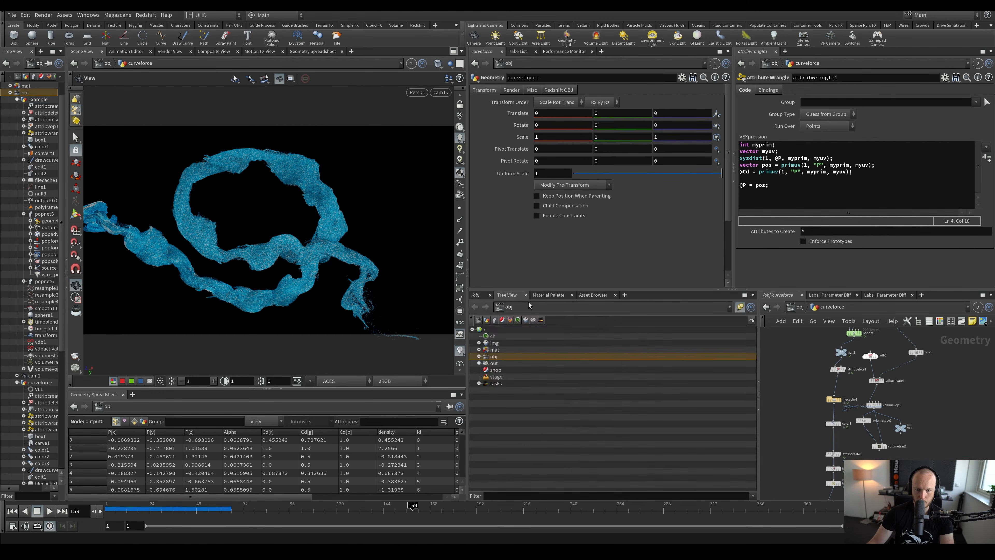
left_click(475, 295)
left_click(507, 90)
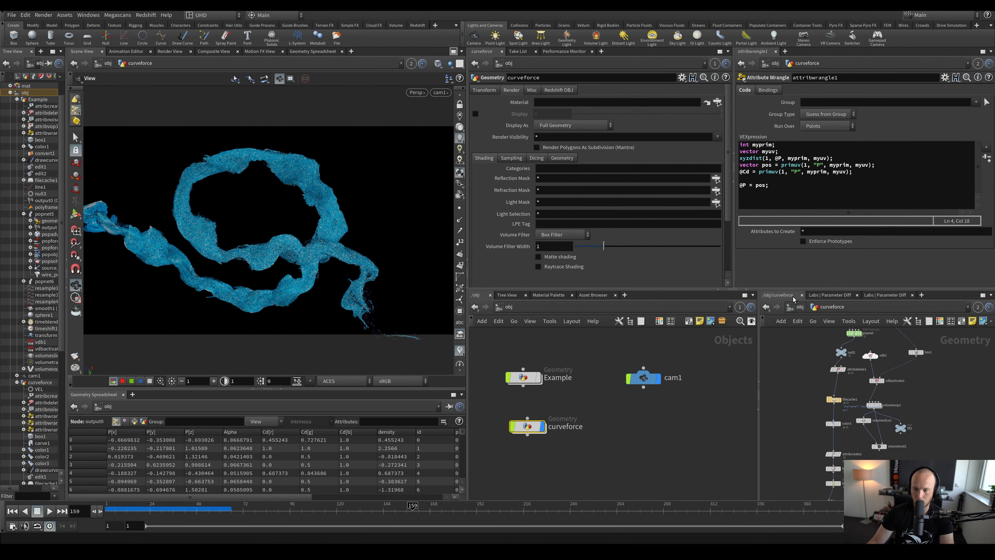
Go to the mat network and rename the new glow1 material as glow_2
left_click(798, 307)
key("n")
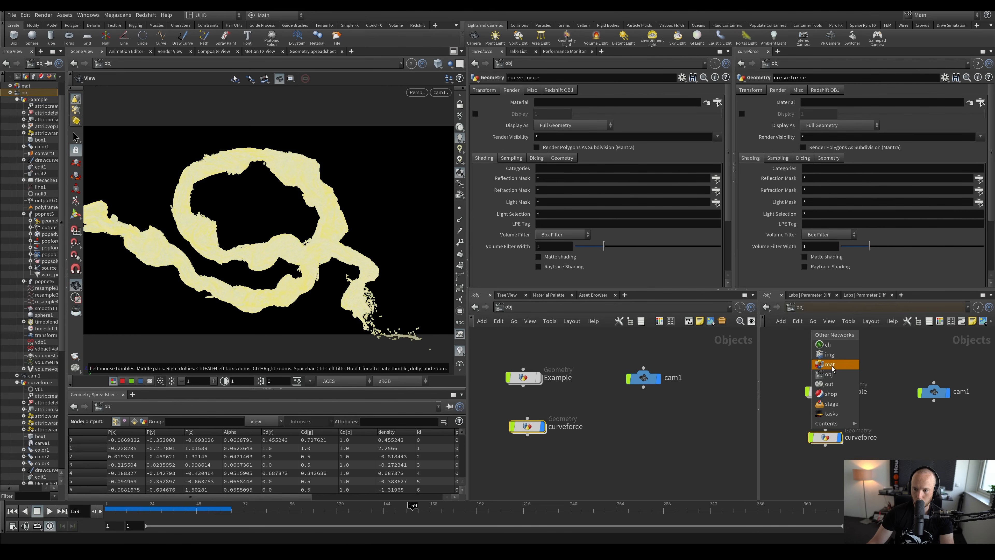
left_click(827, 364)
middle_click_drag(909, 407, 896, 416)
scroll(896, 416, "down", 3)
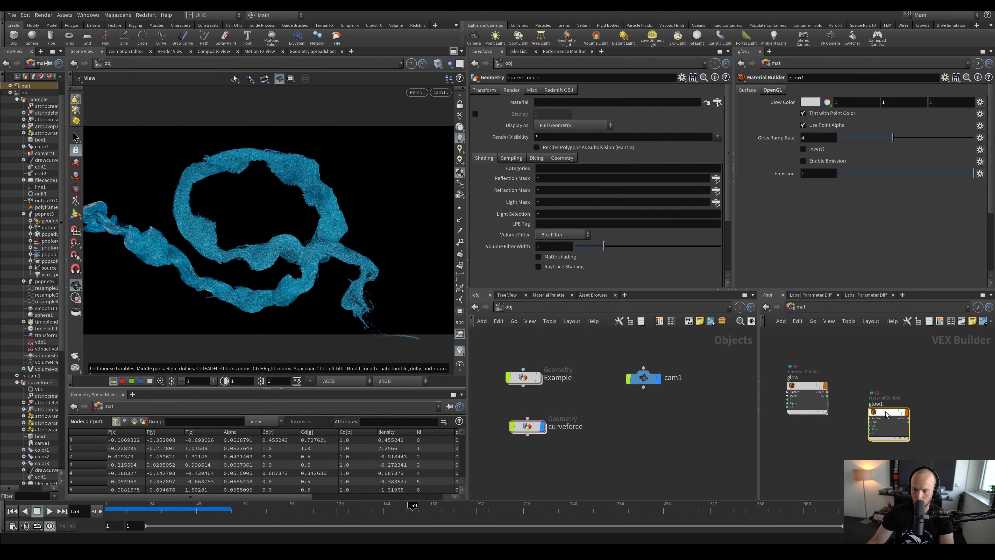
left_click(878, 403)
type("glow_2")
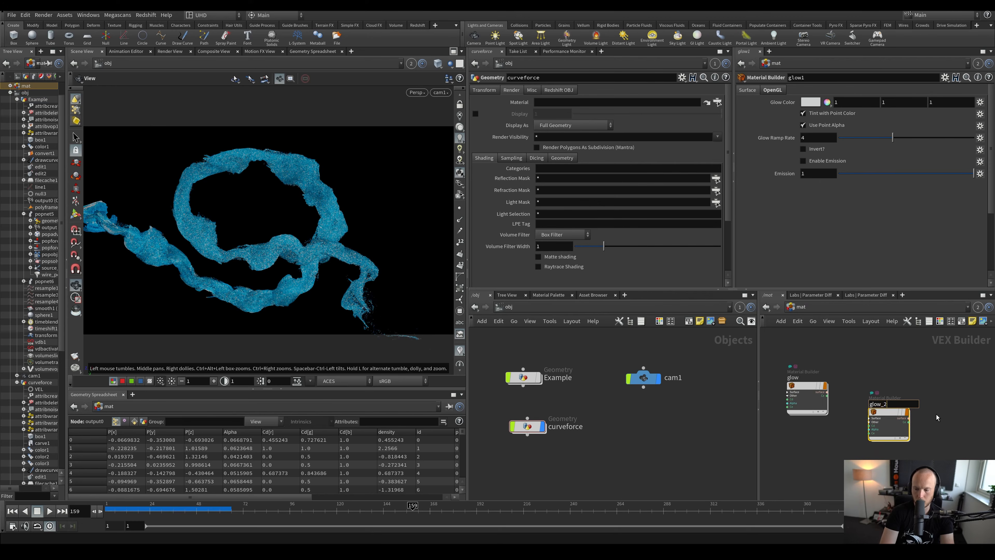
key("Return")
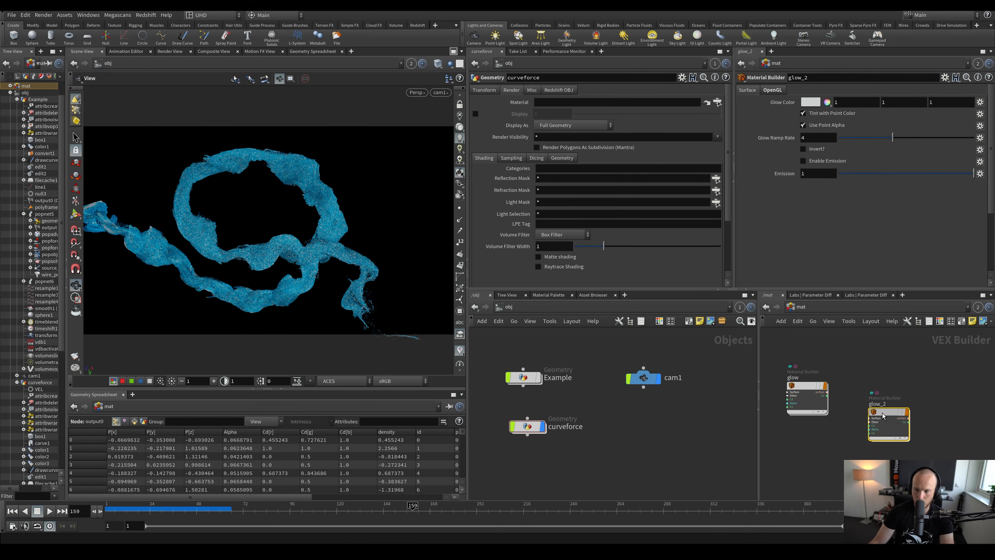
Assign the glow_2 material to the curveforce object and save the scene
left_click_drag(889, 412, 555, 103)
key("ctrl+s")
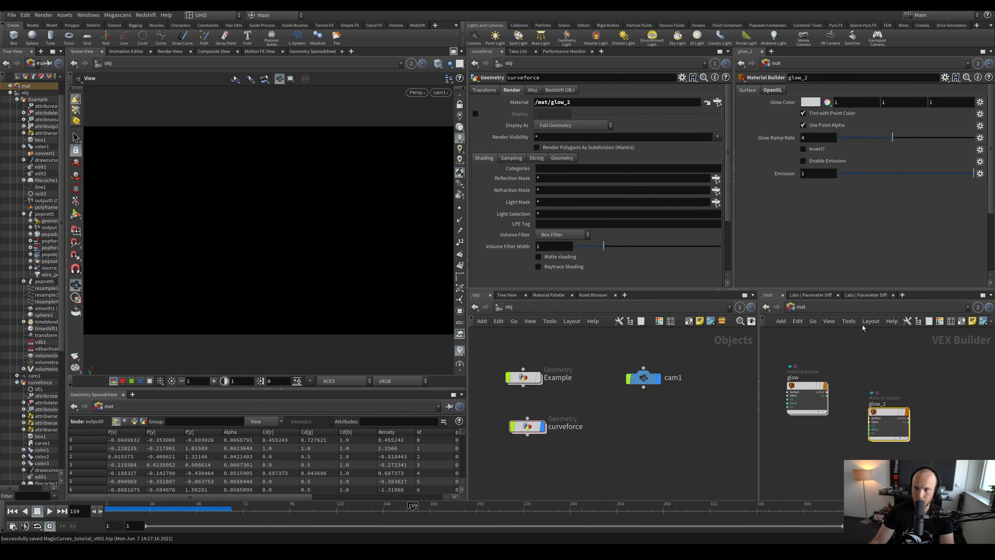
left_click(895, 321)
left_click(900, 272)
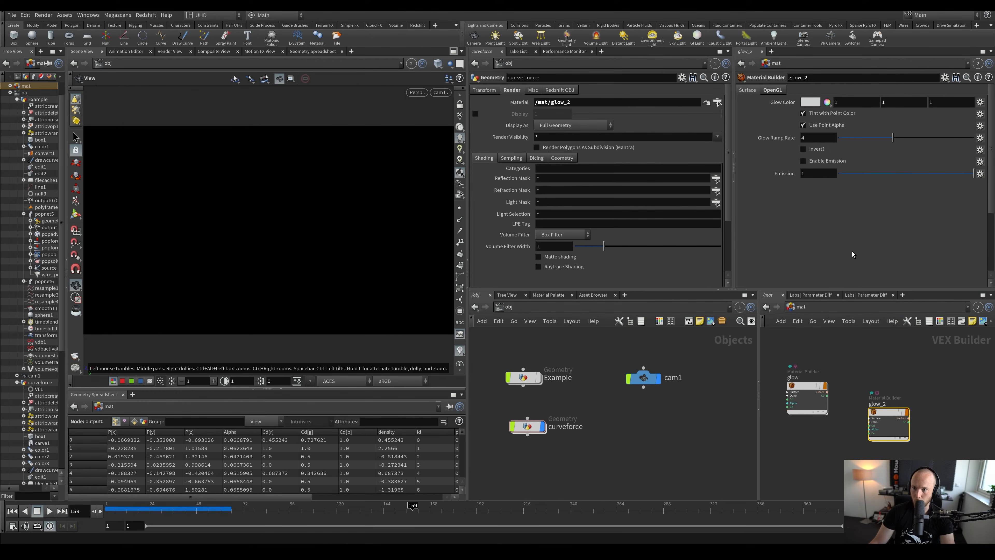
left_click_drag(827, 354, 786, 415)
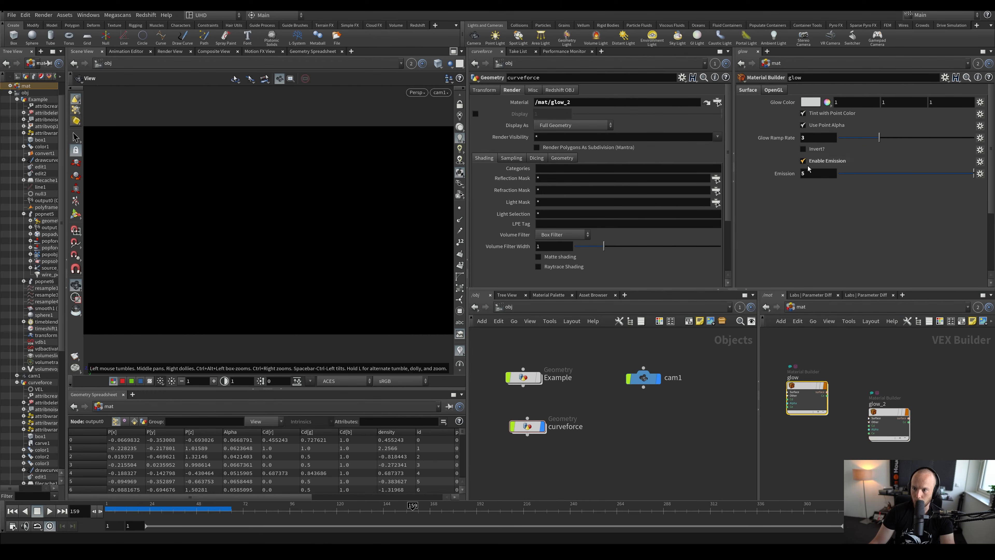
left_click_drag(872, 378, 899, 412)
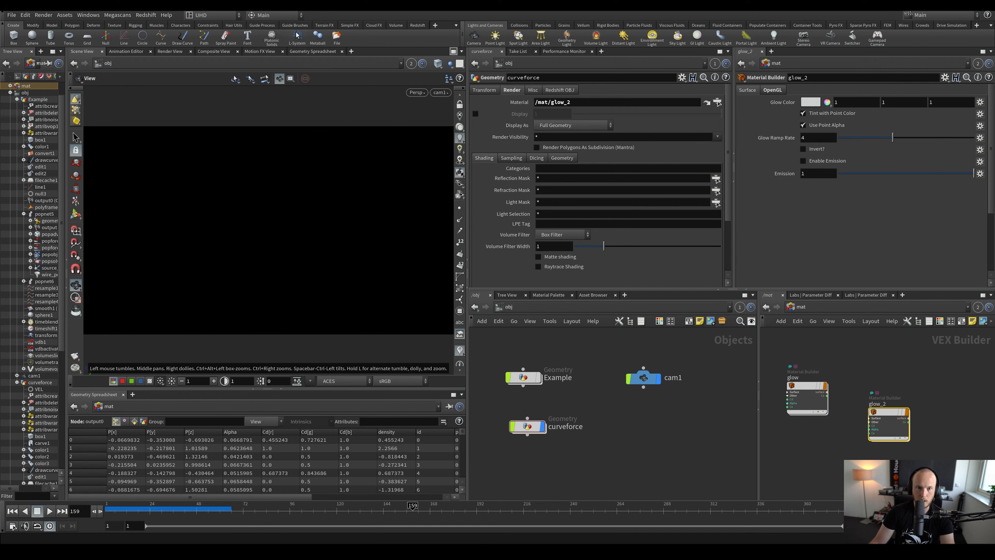
Replace the mantra_ipr and deadline1 nodes in the out network with a new Mantra node and start a preview render through it
left_click(170, 52)
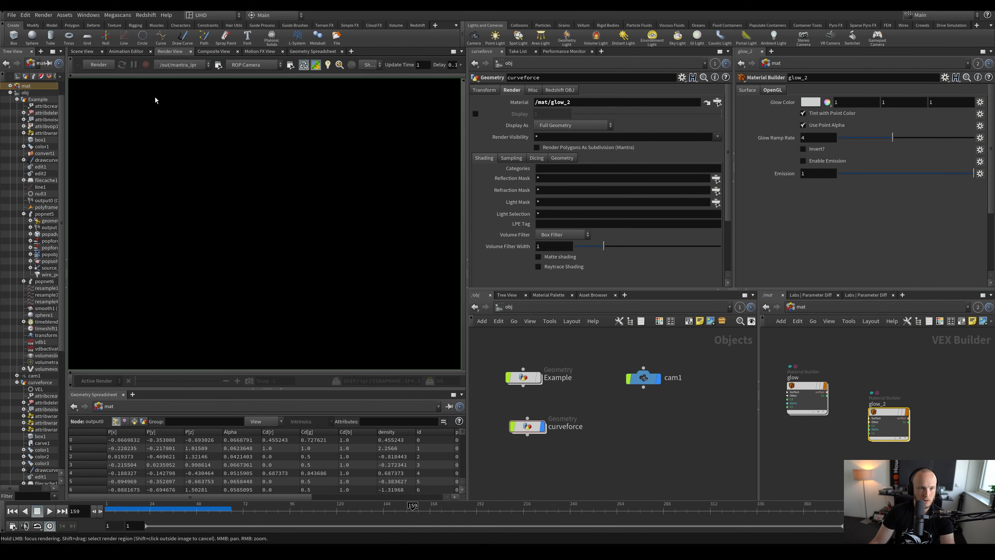
left_click(811, 321)
left_click(826, 361)
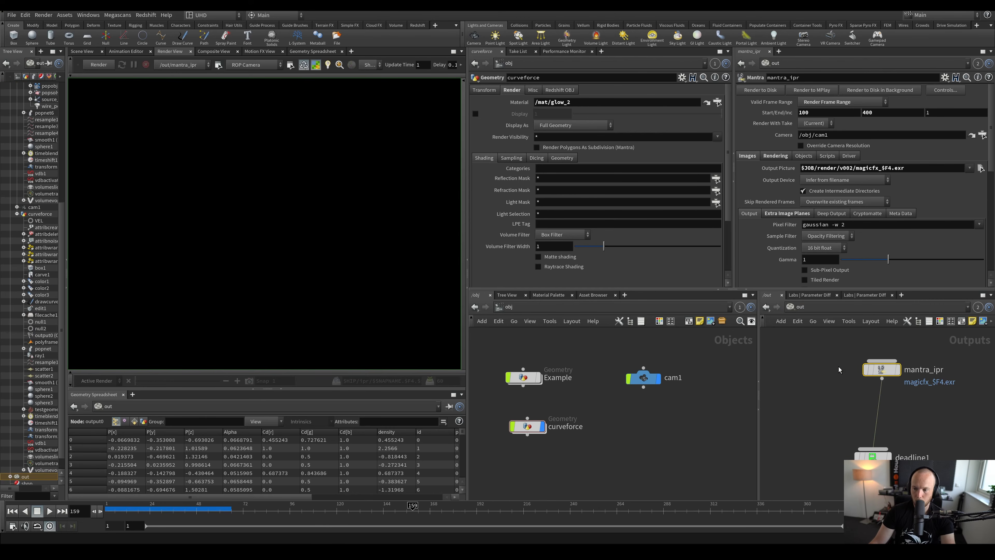
key("Tab")
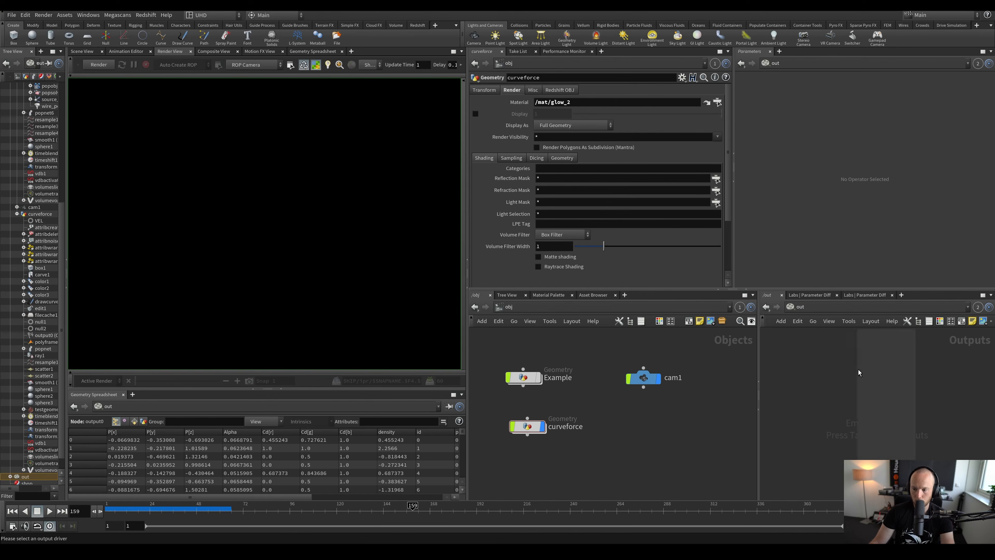
left_click(859, 371)
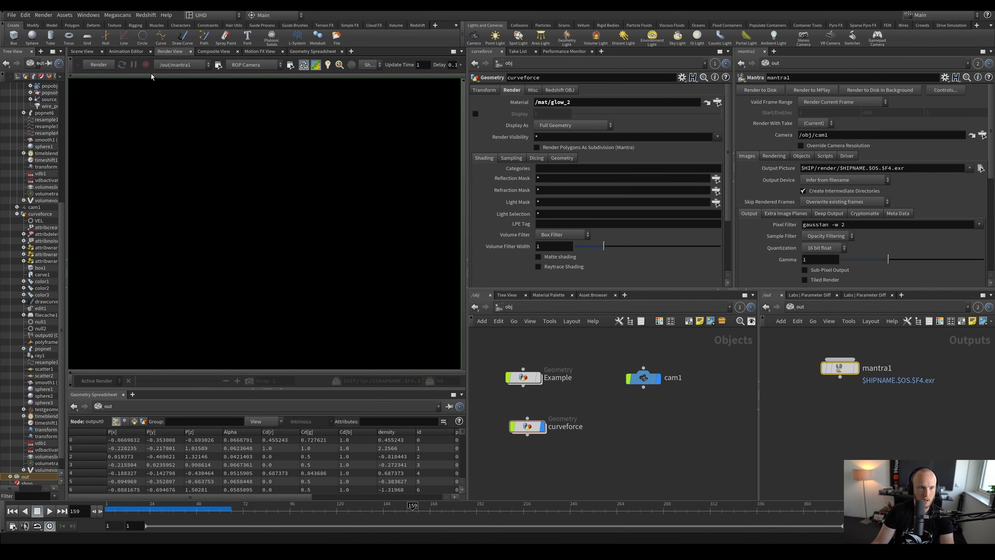
left_click(99, 66)
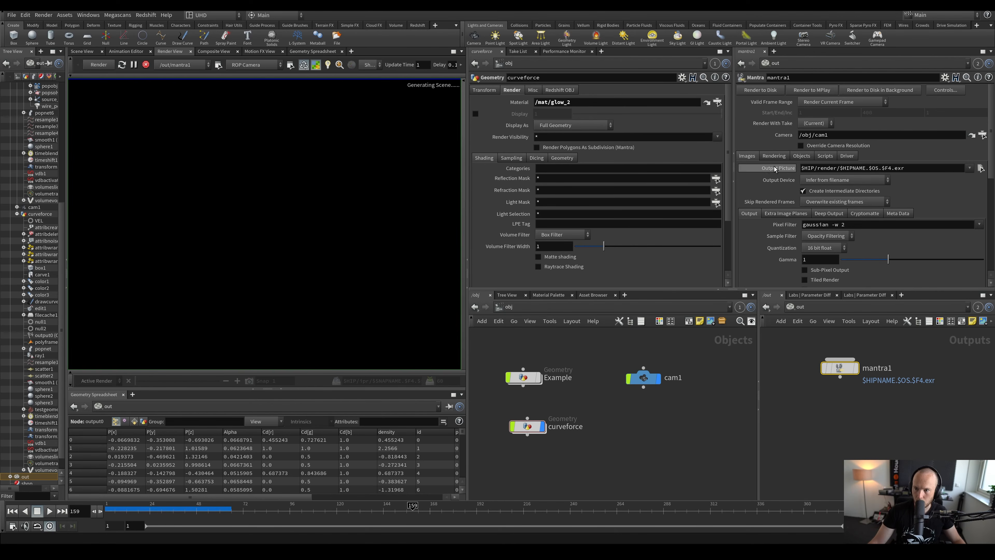
Look through mantra1's image, rendering, script and driver settings for the processor usage options
left_click(774, 156)
scroll(796, 178, "down", 2)
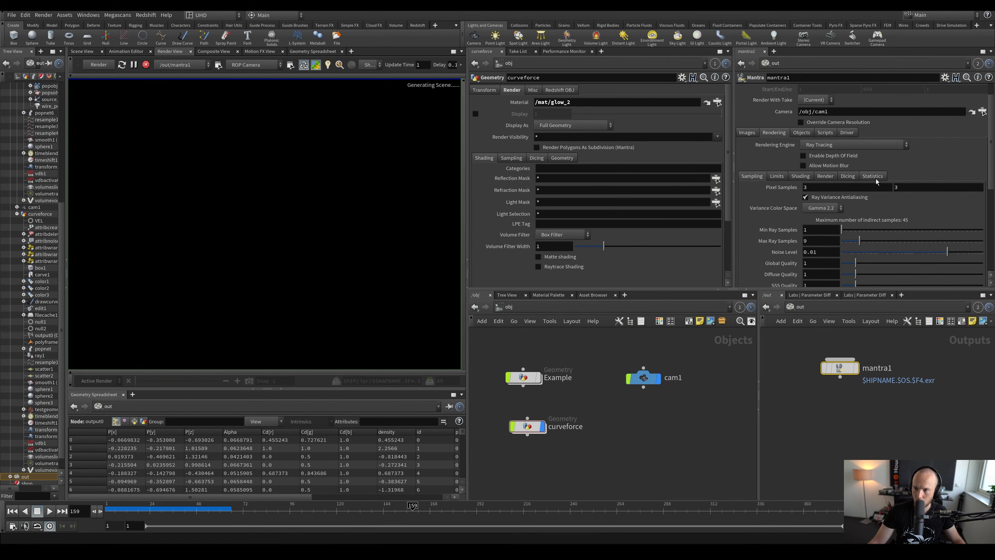
left_click(844, 133)
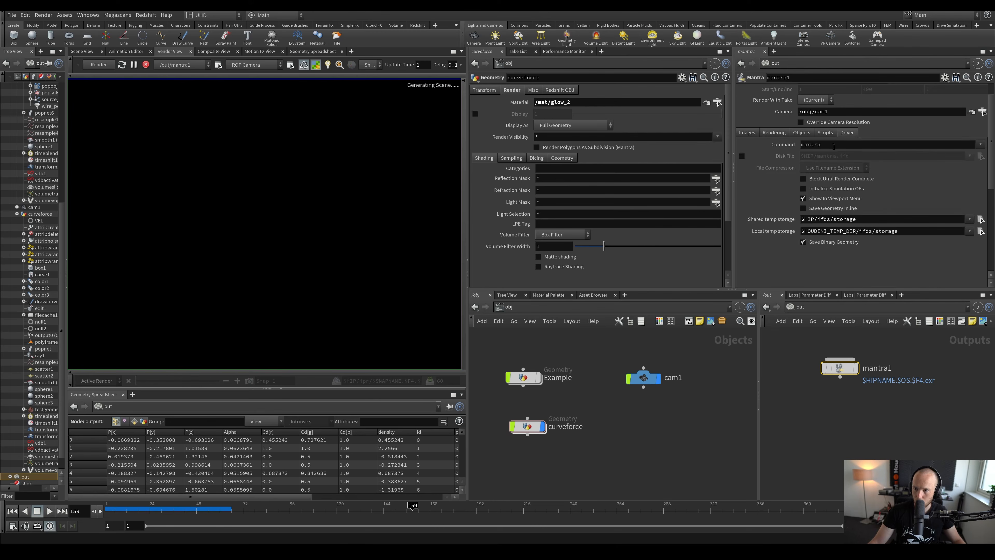
left_click(774, 133)
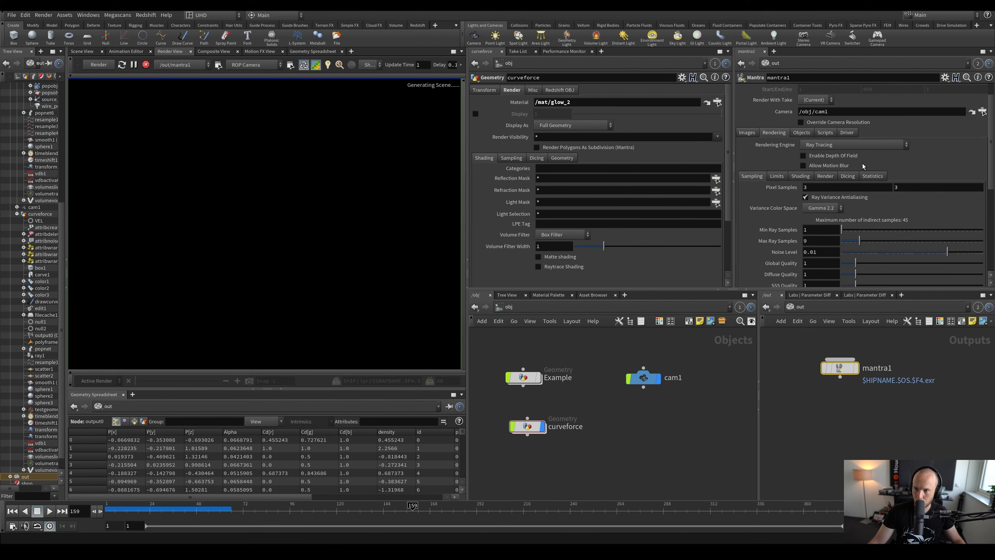
left_click(745, 133)
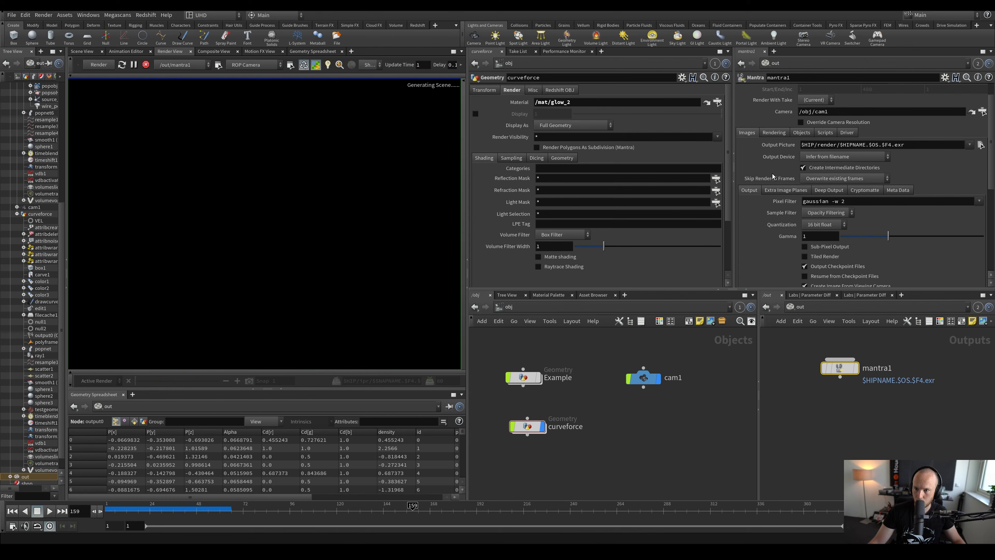
left_click(782, 190)
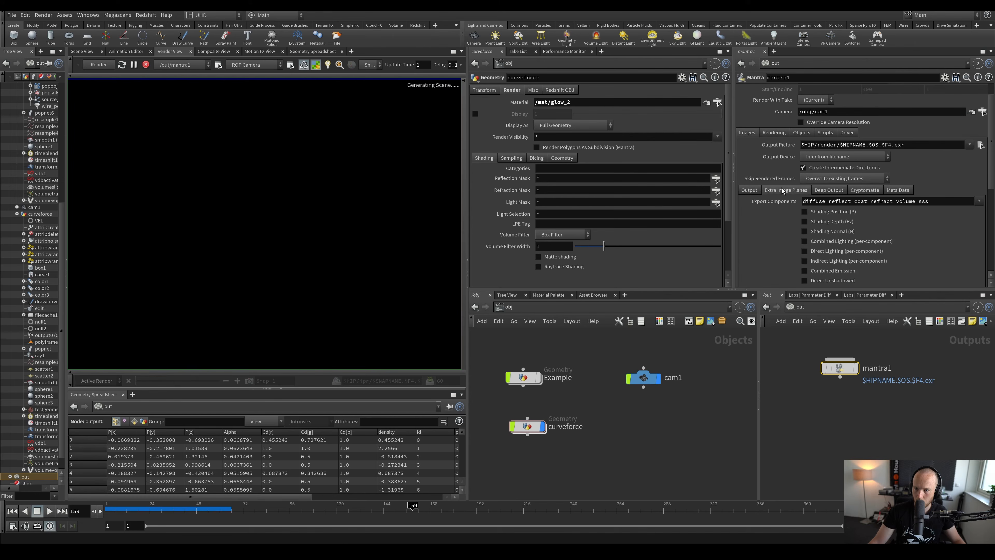
left_click(826, 133)
left_click(846, 133)
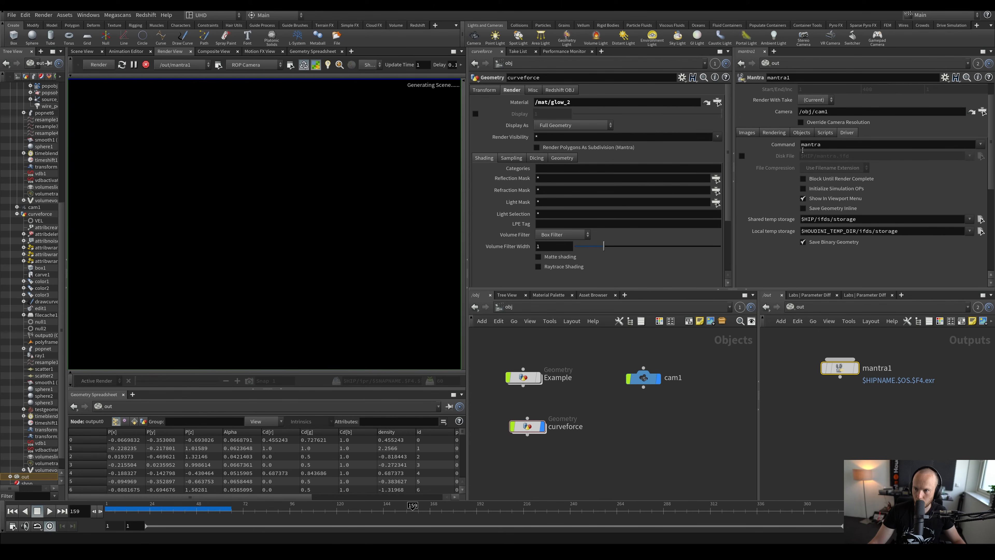
left_click(807, 132)
left_click(774, 121)
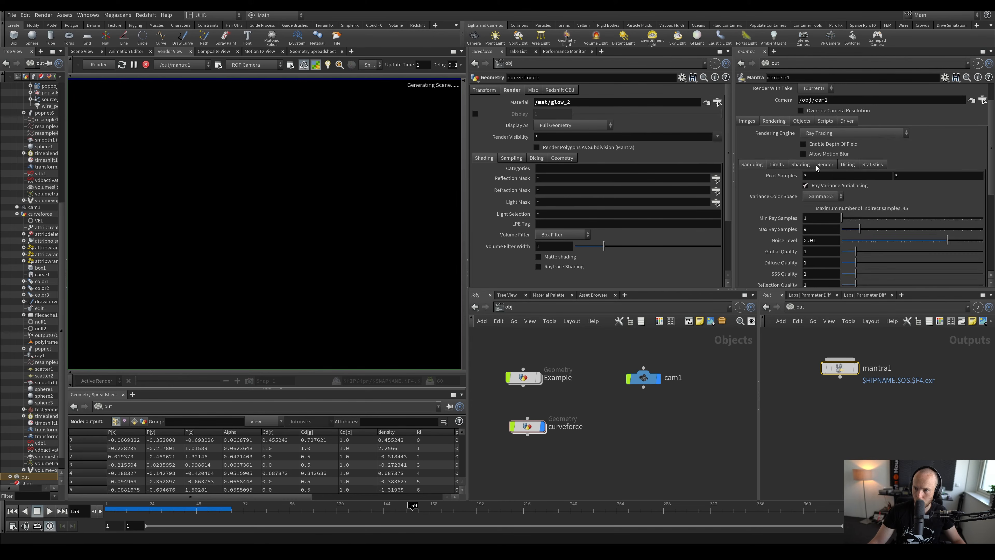
Limit mantra1's processor usage to a user-specified thread count of 16
left_click(777, 164)
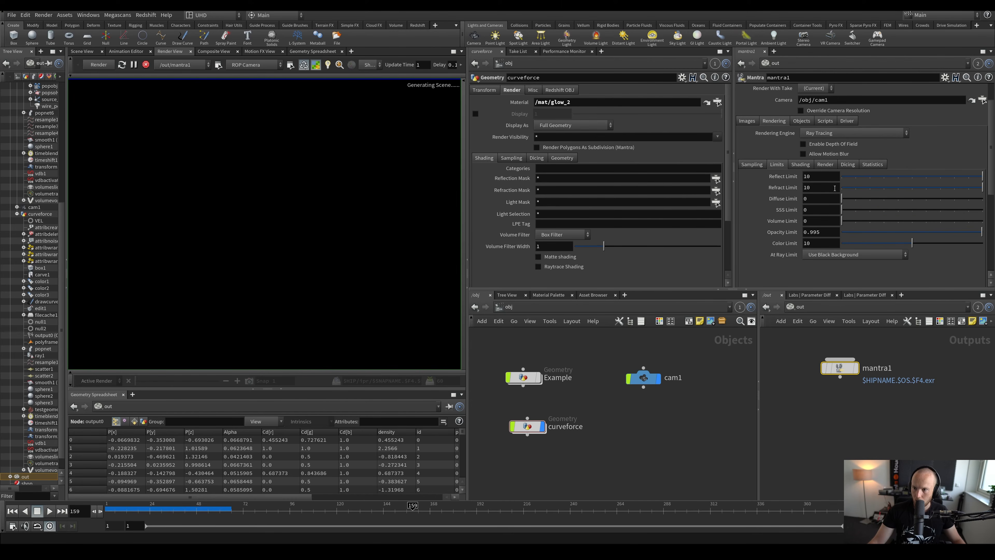
left_click(808, 165)
left_click(826, 165)
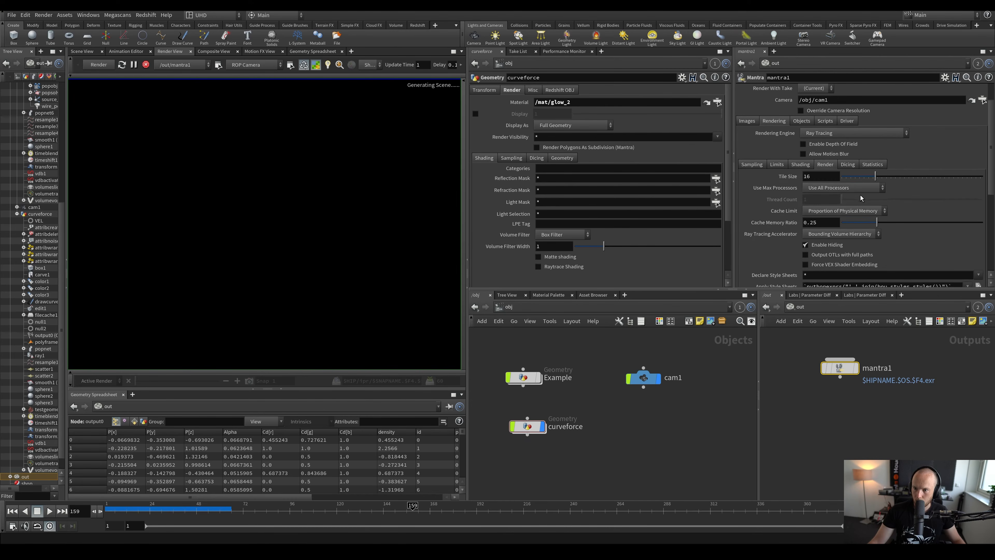
left_click(833, 188)
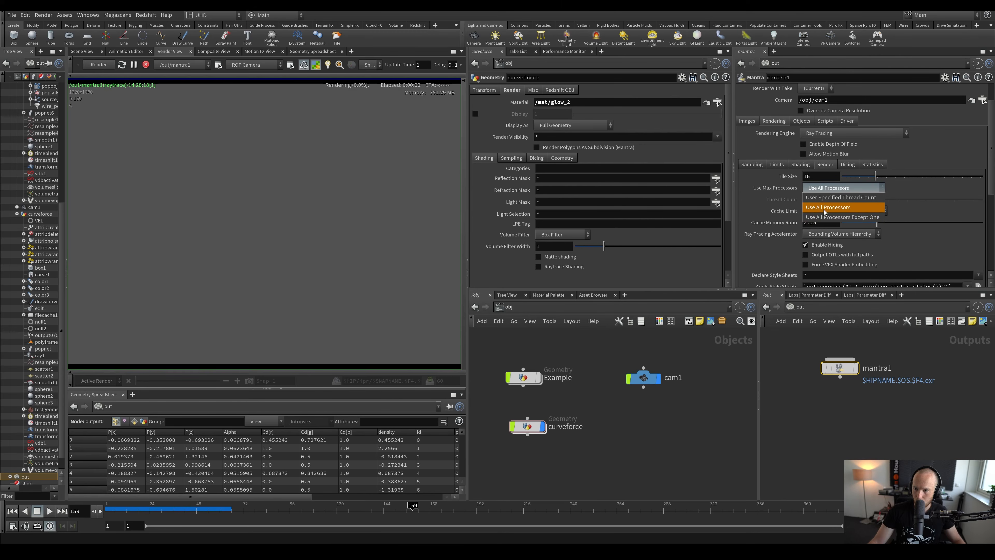
left_click(827, 198)
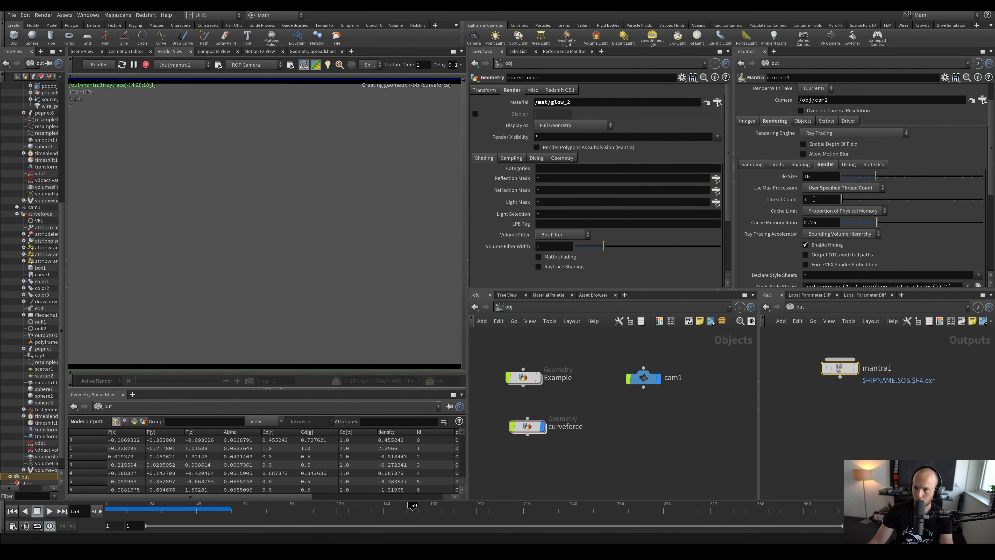
type("16")
key("Return")
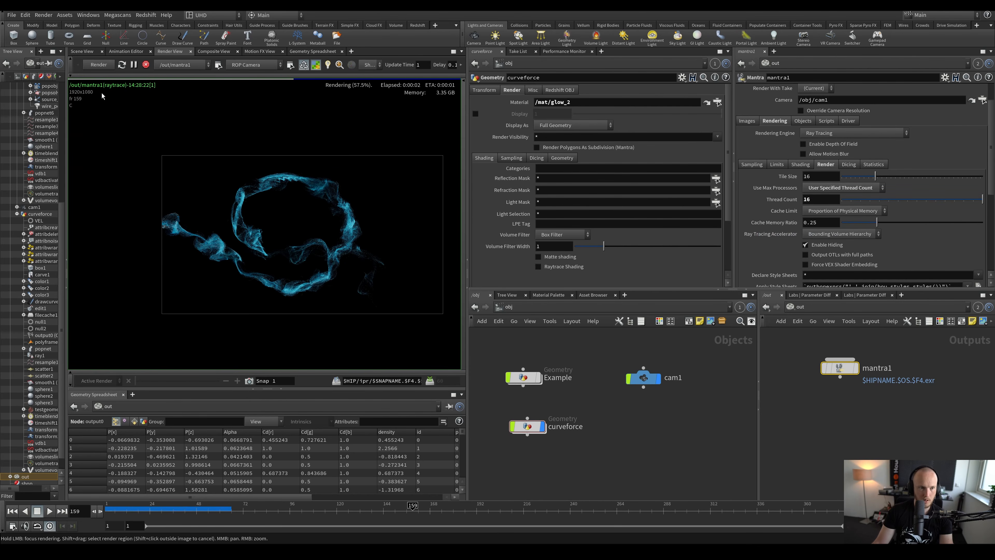
Zoom in on the rendered curveforce particles to examine the glow detail
scroll(300, 264, "up", 3)
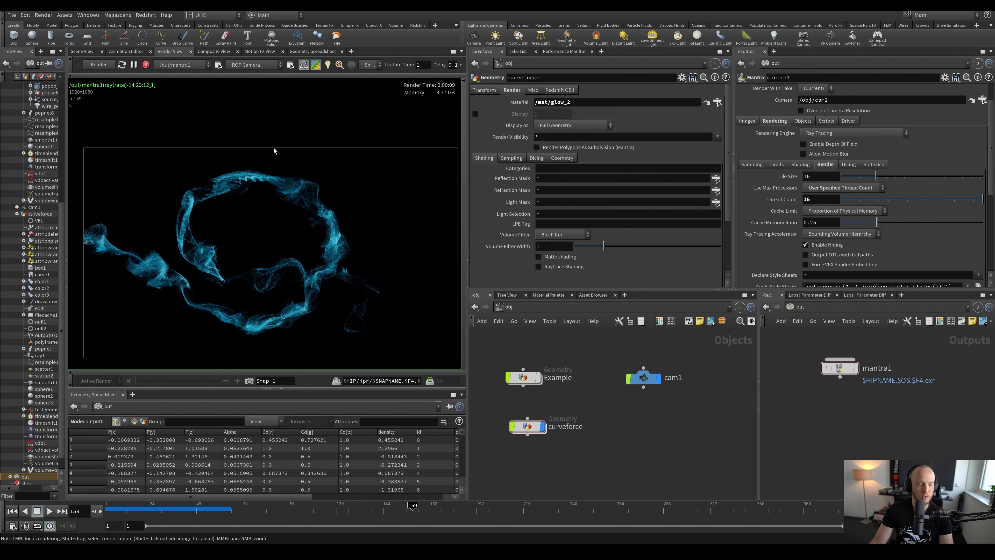
scroll(264, 200, "up", 5)
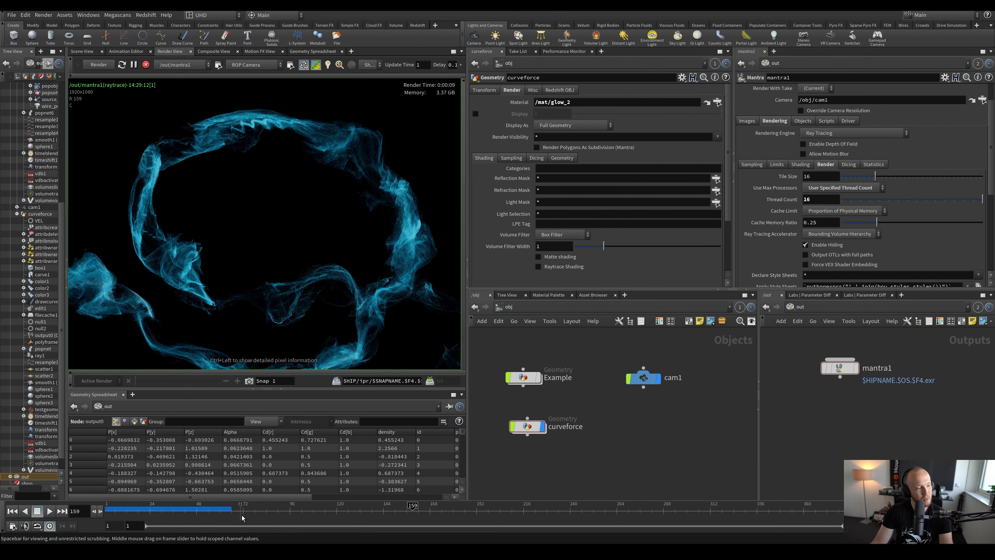
Turn off progressive preview updating in the render view and re-render frame 159 in tiles
scroll(339, 264, "down", 2)
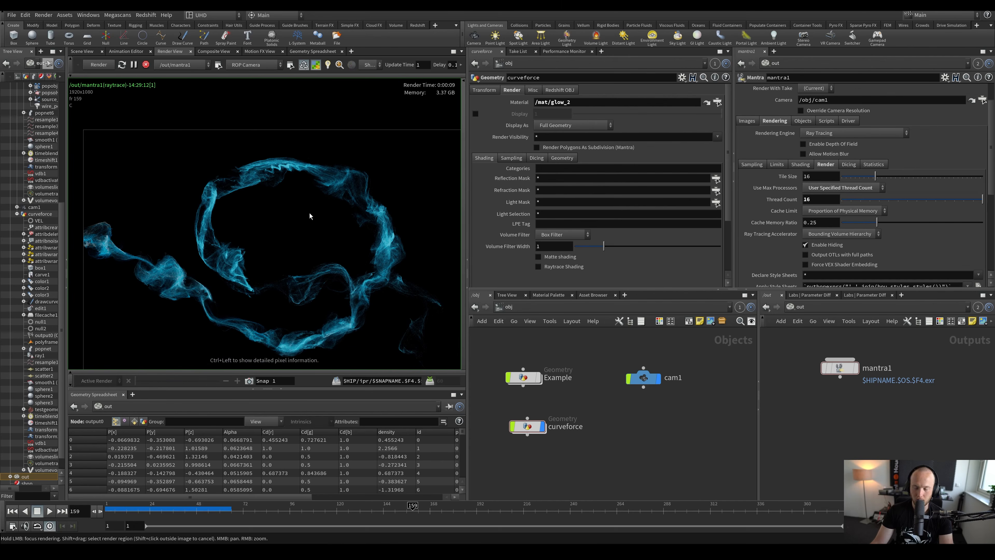
mouse_move(327, 236)
middle_mouse_down()
mouse_move(265, 240)
mouse_move(321, 225)
middle_mouse_up()
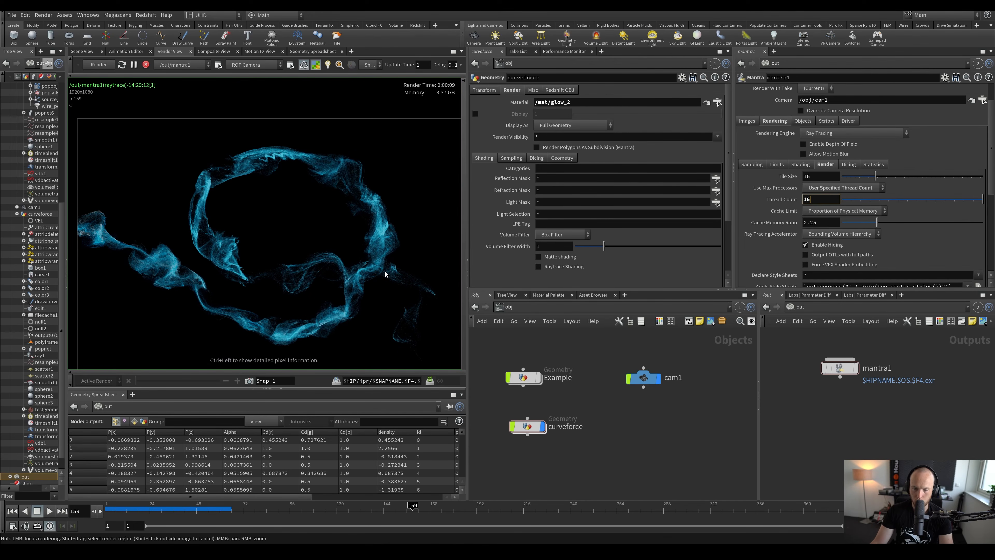
scroll(240, 241, "down", 1)
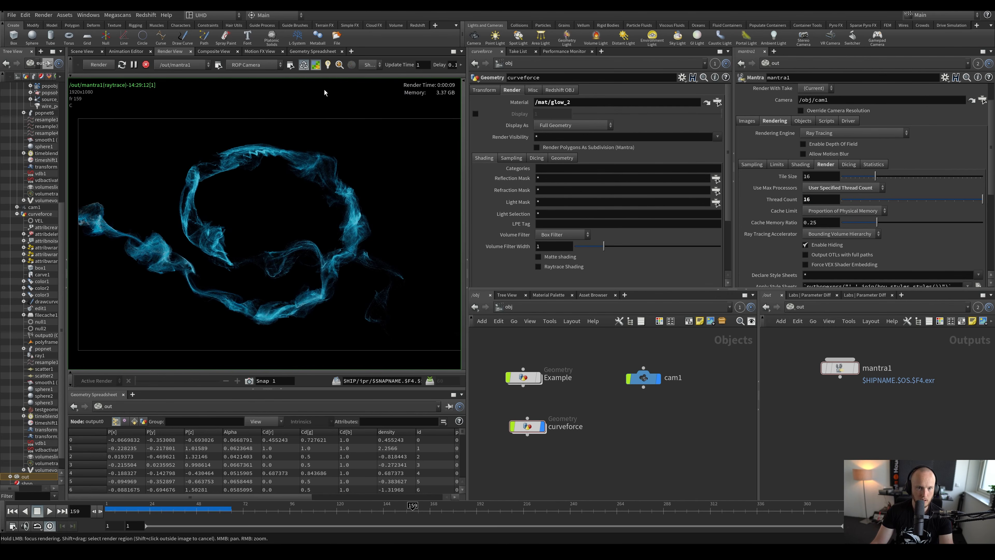
scroll(239, 242, "up", 5)
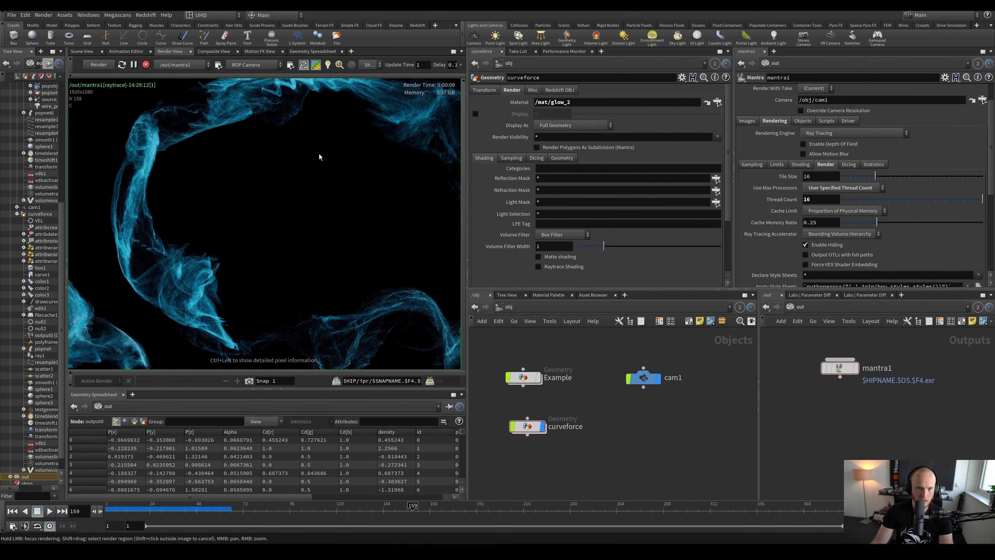
scroll(319, 156, "down", 3)
left_click(316, 66)
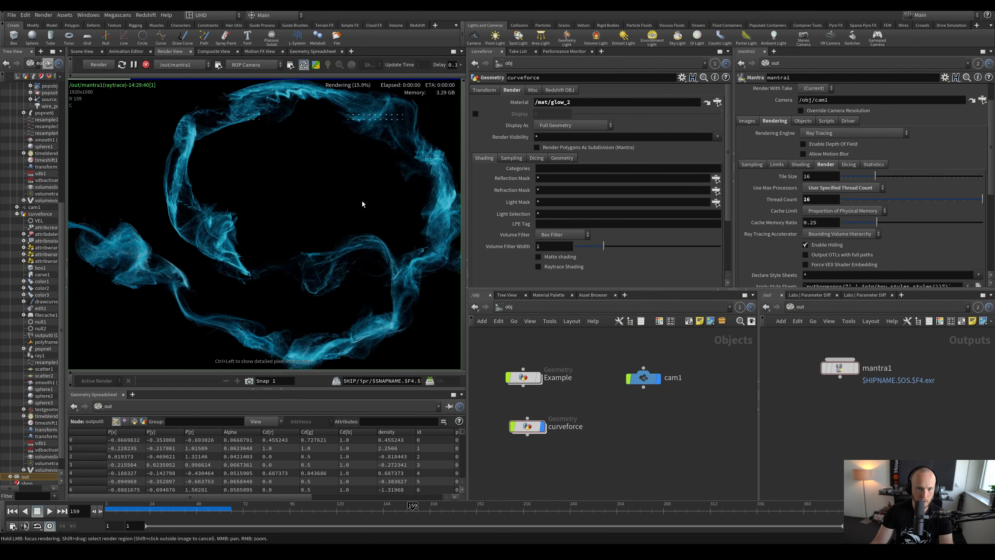
Examine the tile-rendered curveforce light trail up close and as a whole to judge its quality
scroll(242, 257, "up", 3)
middle_click_drag(221, 254, 251, 240)
scroll(264, 237, "up", 2)
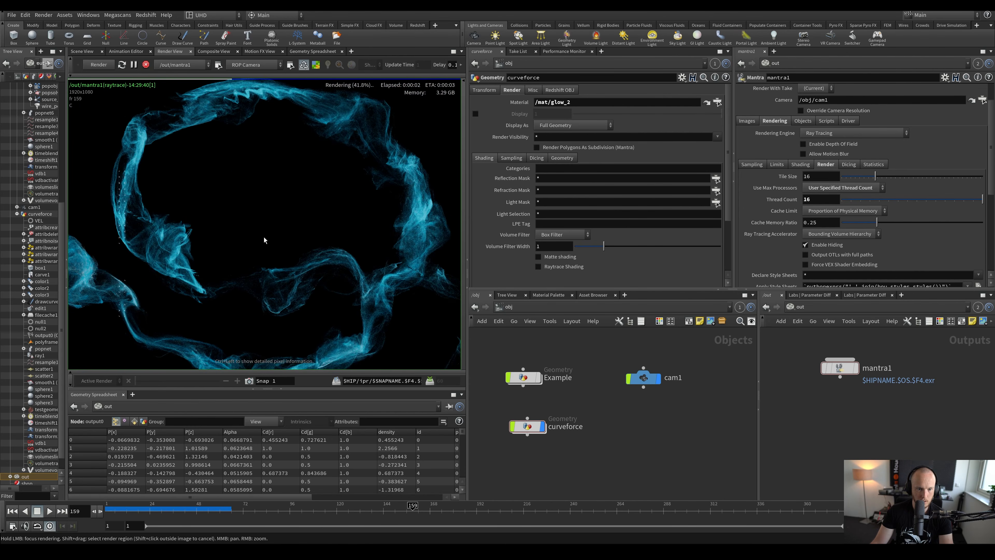
scroll(258, 235, "down", 5)
scroll(240, 227, "up", 3)
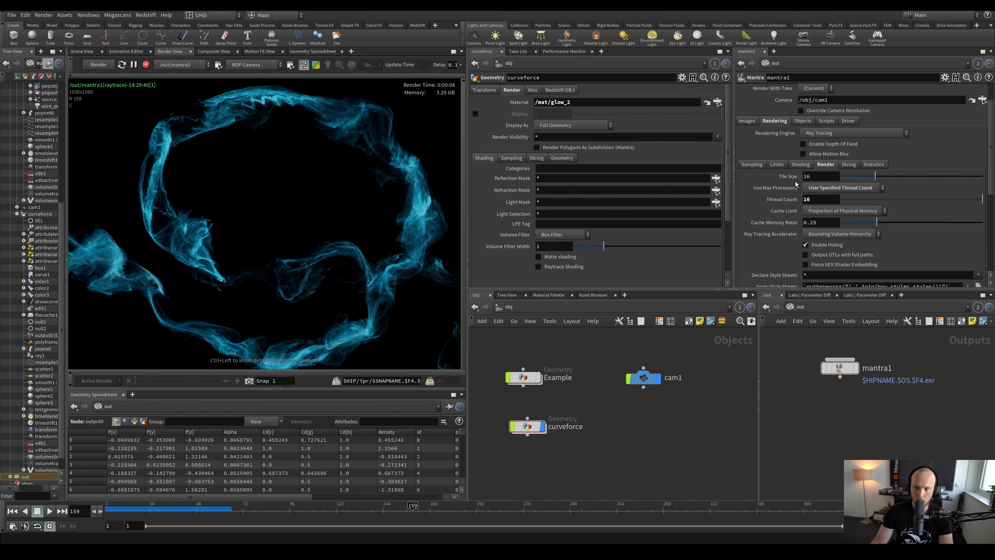
left_click(826, 202)
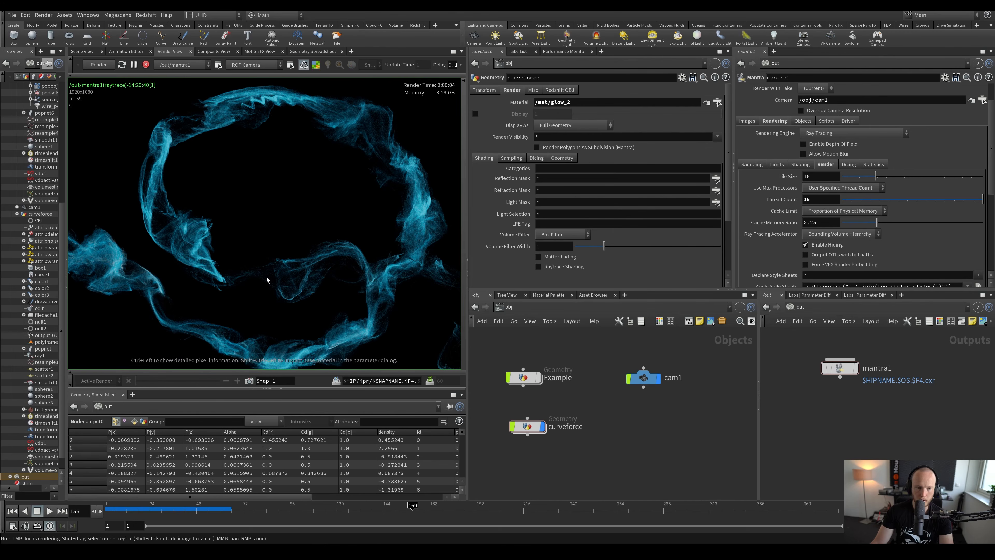
scroll(266, 283, "down", 2)
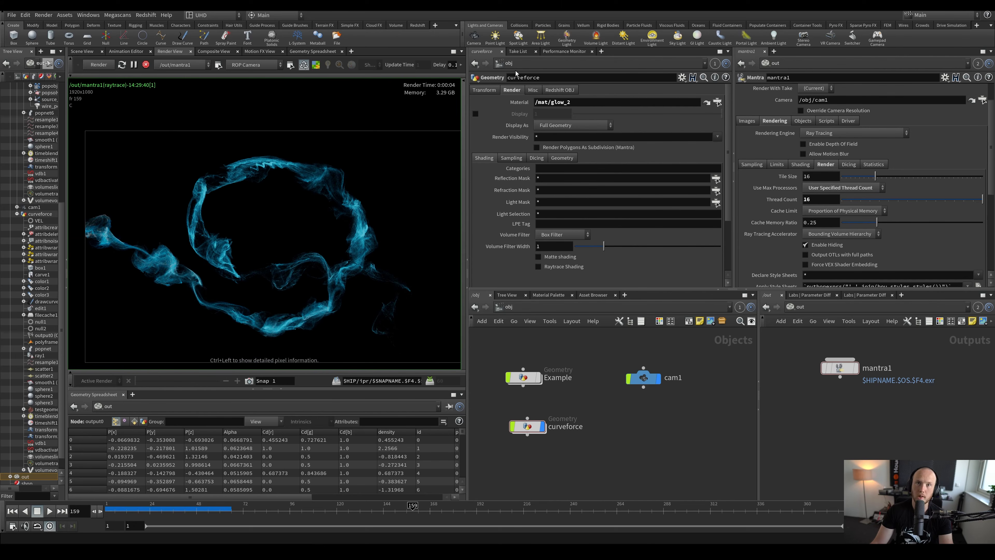
scroll(262, 215, "up", 4)
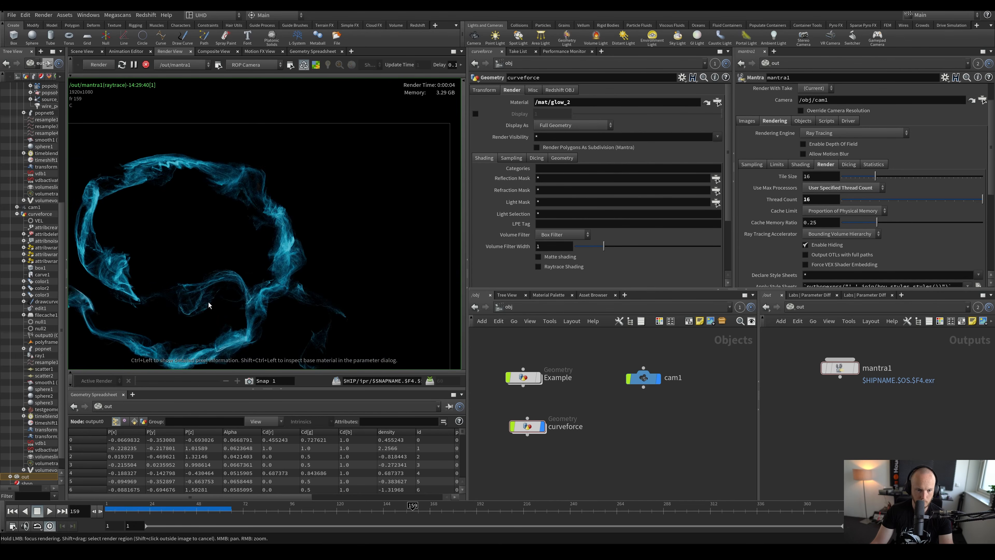
middle_click_drag(209, 305, 296, 224)
middle_click_drag(362, 176, 308, 210)
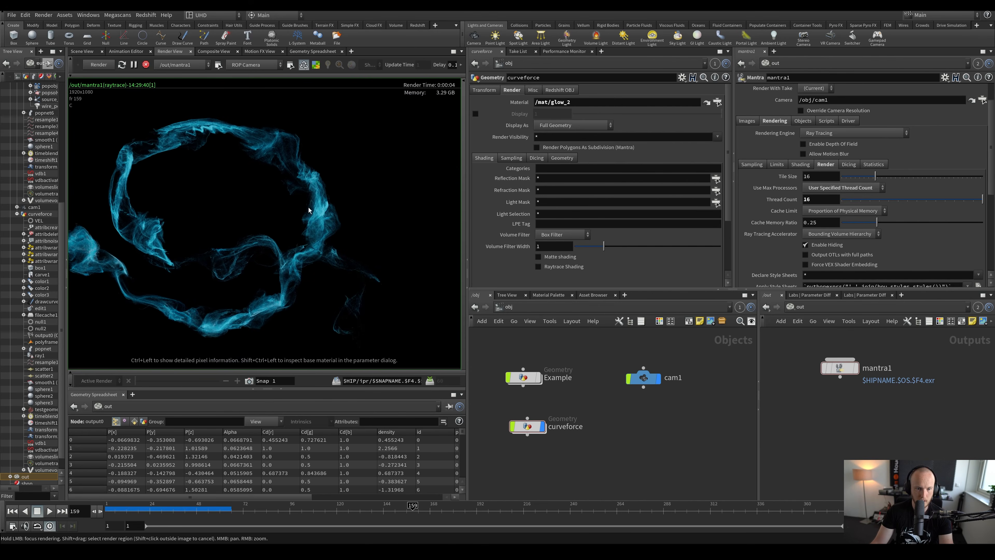
scroll(308, 212, "up", 3)
scroll(275, 240, "down", 4)
middle_click_drag(286, 250, 305, 252)
scroll(321, 271, "up", 3)
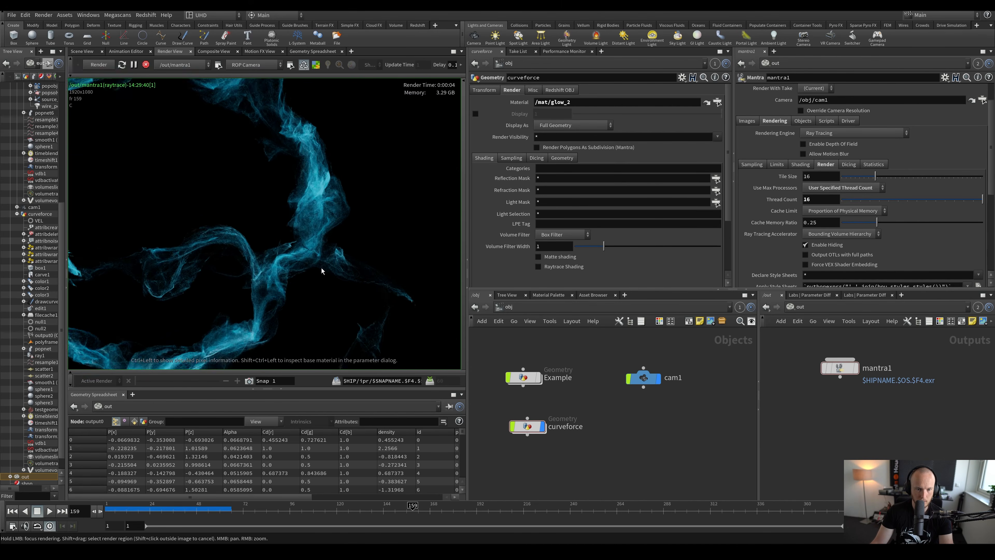
scroll(321, 271, "down", 4)
scroll(166, 218, "up", 1)
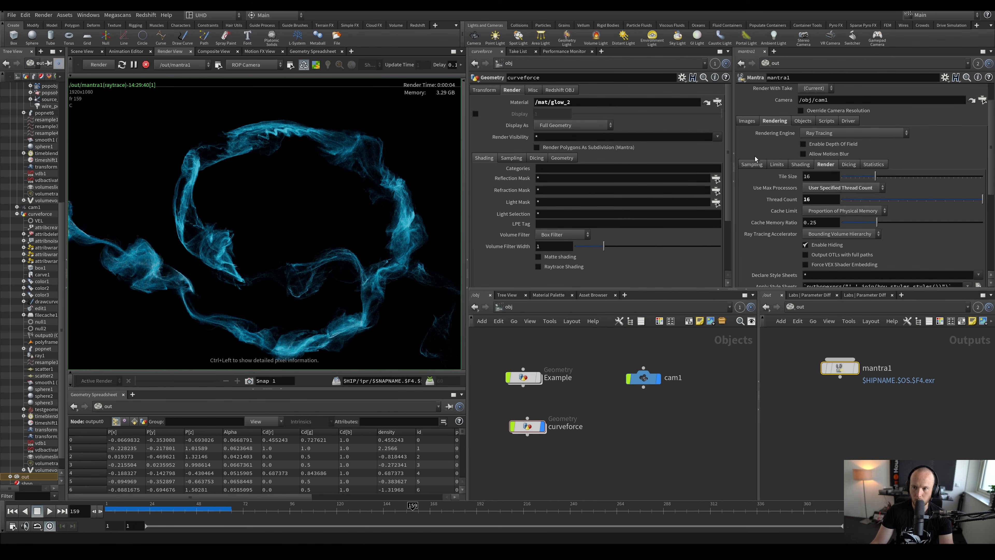
Try pixel samples of 4 by 4 on mantra1, inspect the render, and restore them to 3 by 3
left_click(752, 164)
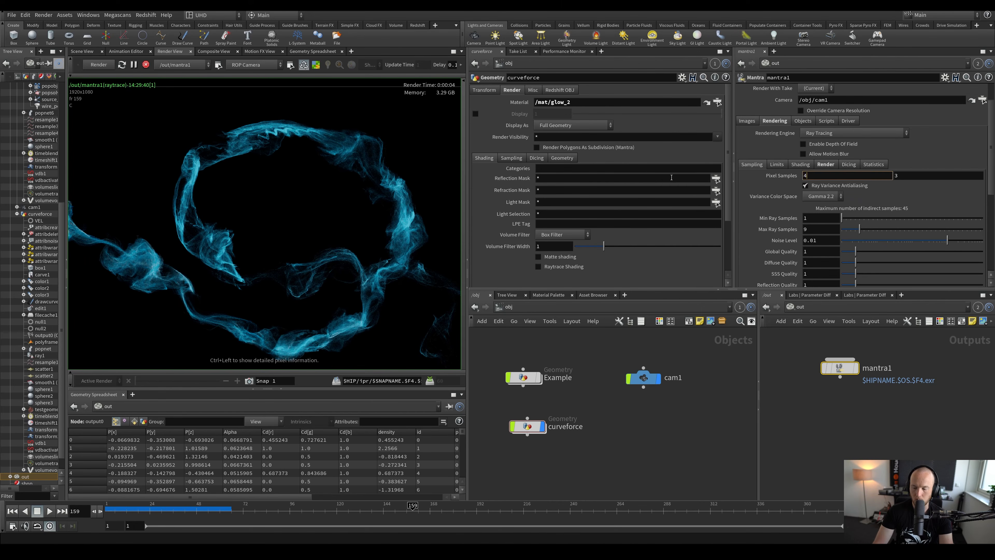
key("Tab")
type("4")
key("Return")
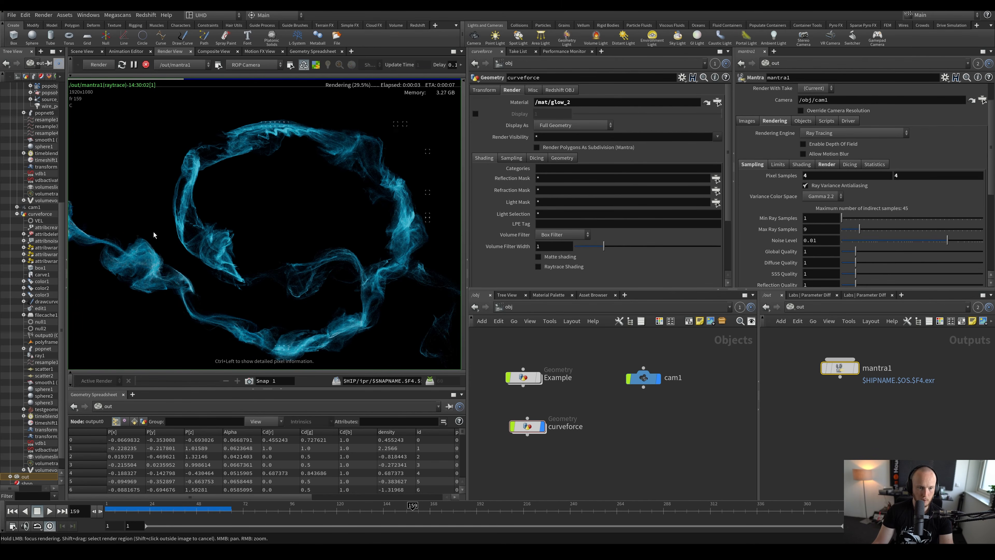
right_click_drag(153, 234, 348, 240)
right_click_drag(287, 234, 204, 224)
middle_click_drag(204, 223, 103, 171)
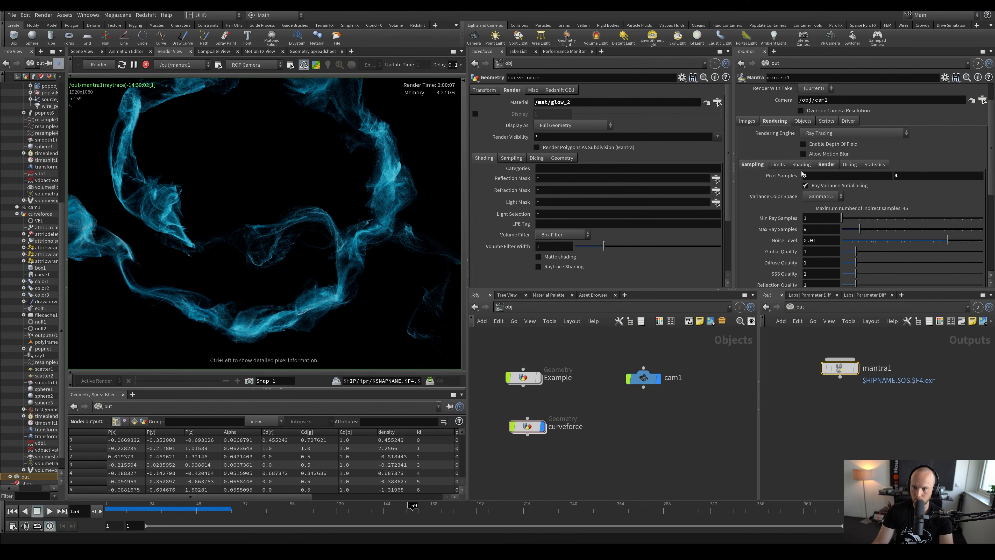
type("3")
key("Return")
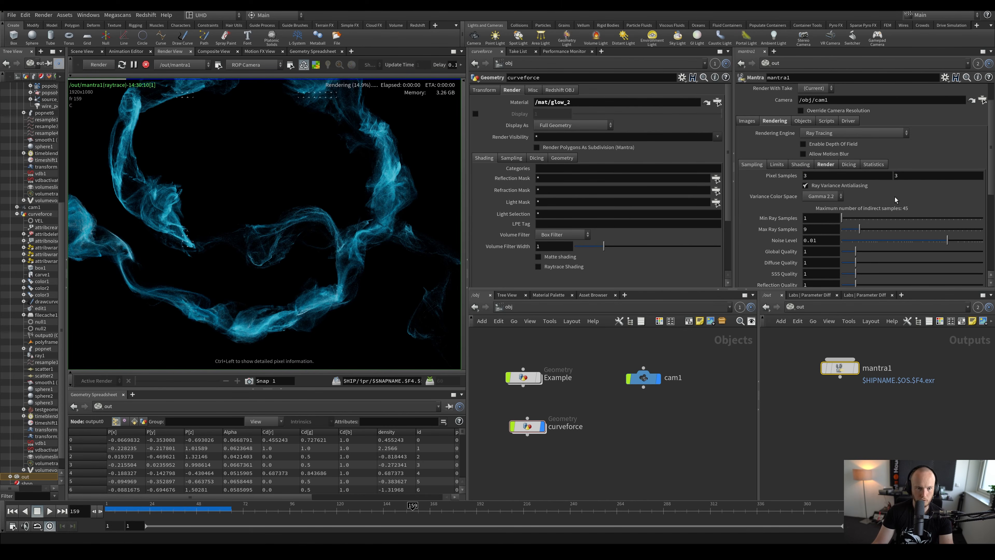
Allow motion blur on mantra1 and set the curveforce object's Geometry Velocity Blur to Velocity Blur
left_click(825, 153)
scroll(311, 262, "up", 2)
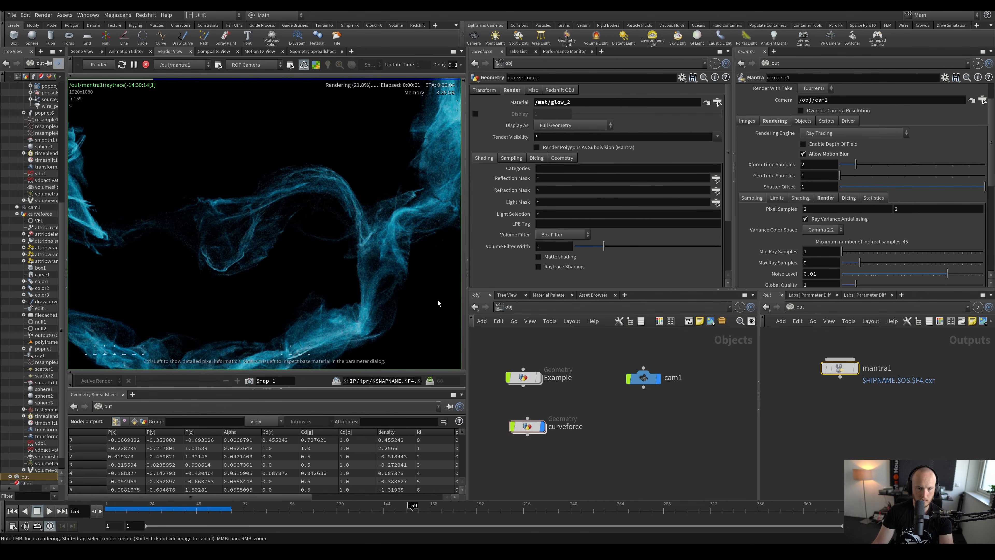
left_click_drag(538, 479, 515, 432)
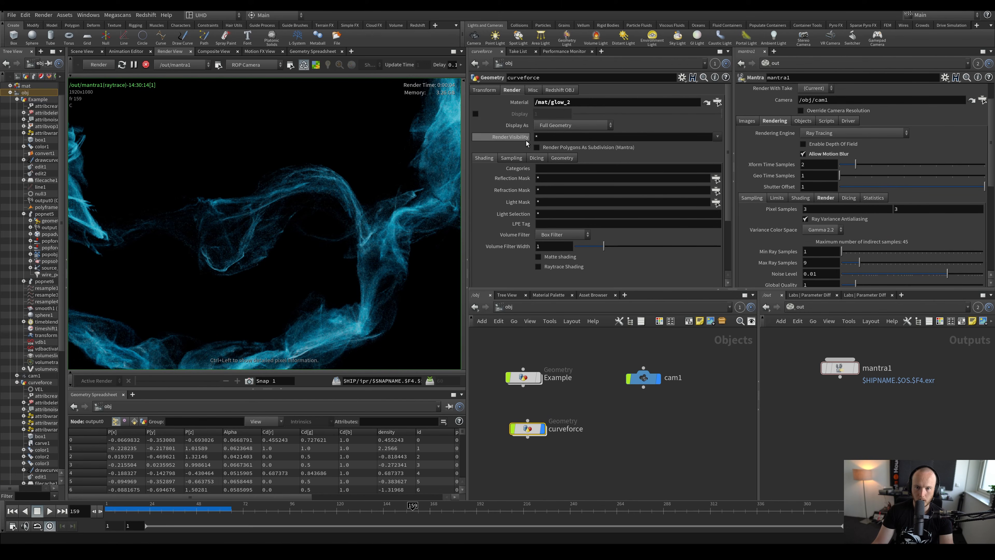
left_click(512, 158)
left_click(560, 169)
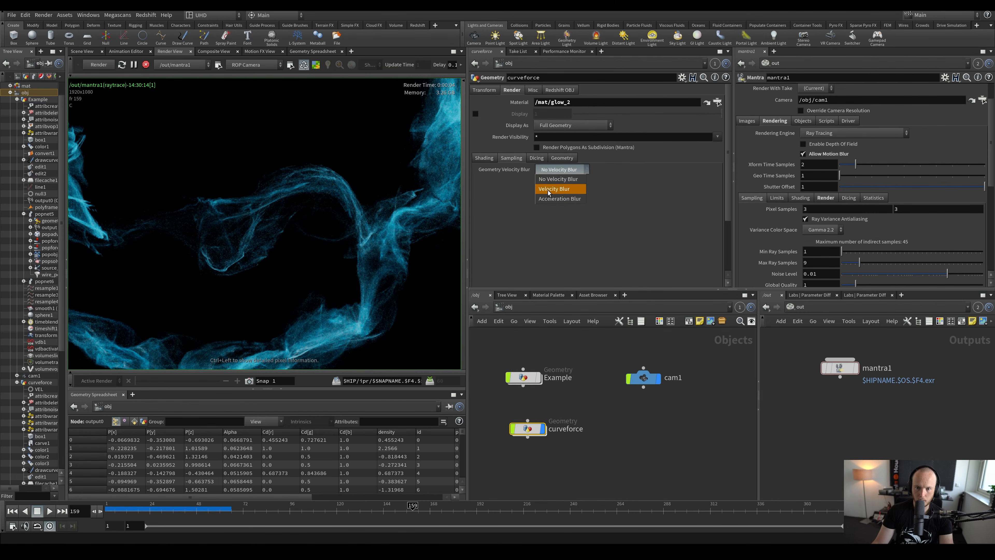
left_click(554, 189)
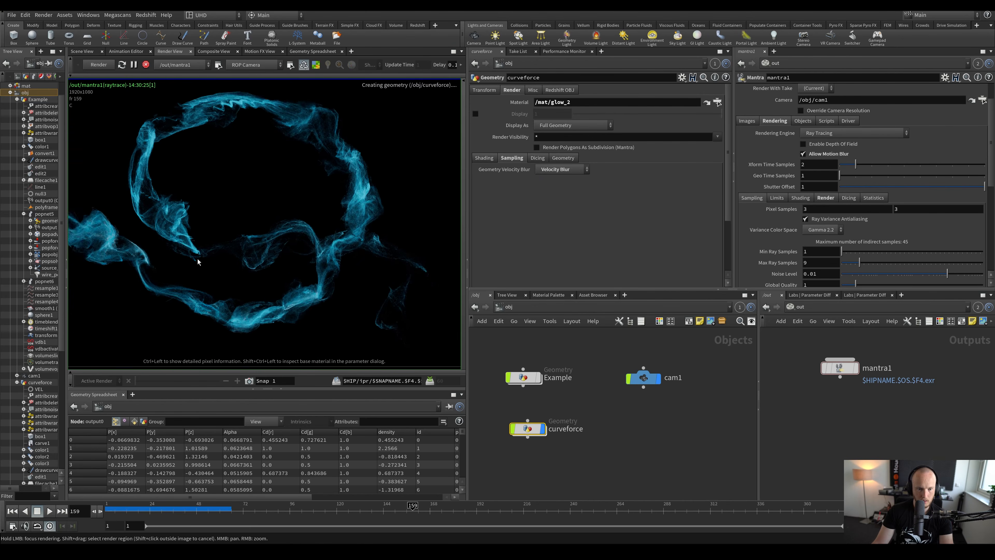
Examine the wispy strands and the overall trail in the render with velocity blur
scroll(197, 259, "down", 4)
middle_click_drag(239, 217, 286, 232)
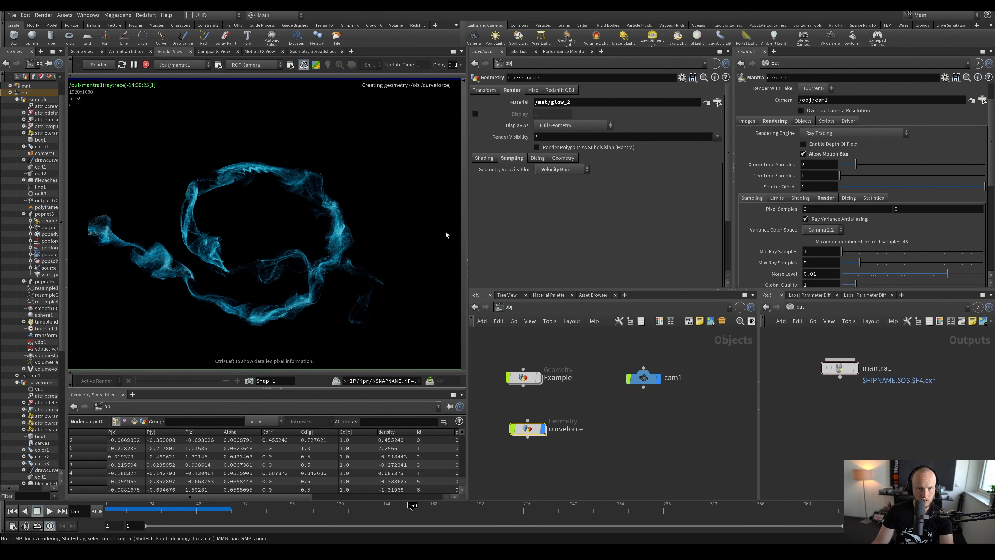
scroll(216, 262, "up", 4)
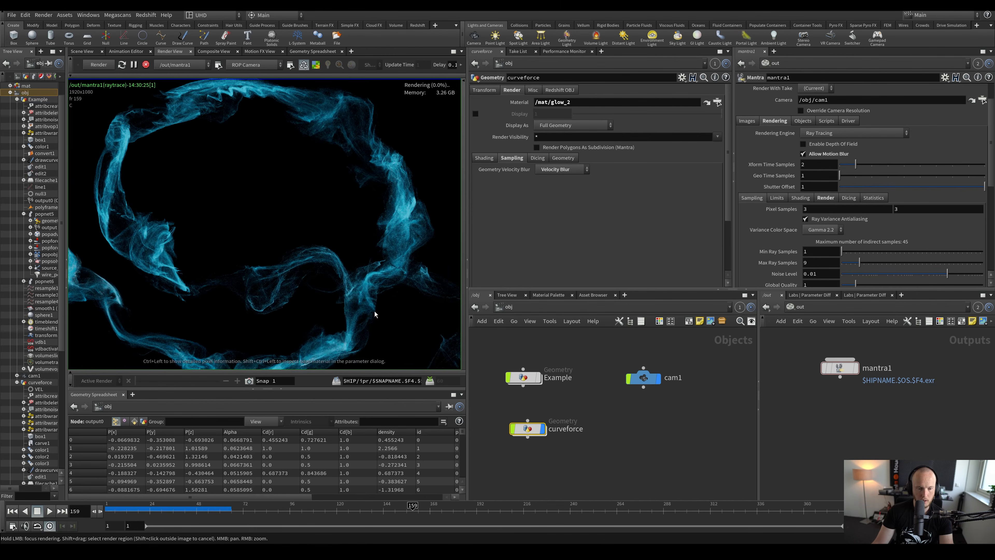
scroll(298, 281, "up", 4)
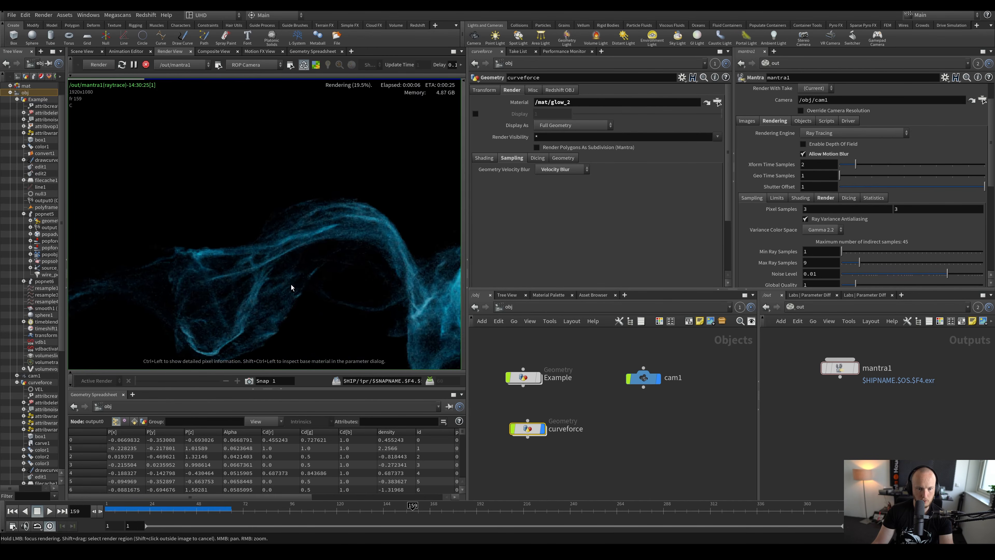
scroll(291, 285, "down", 4)
scroll(223, 264, "down", 4)
scroll(207, 265, "up", 5)
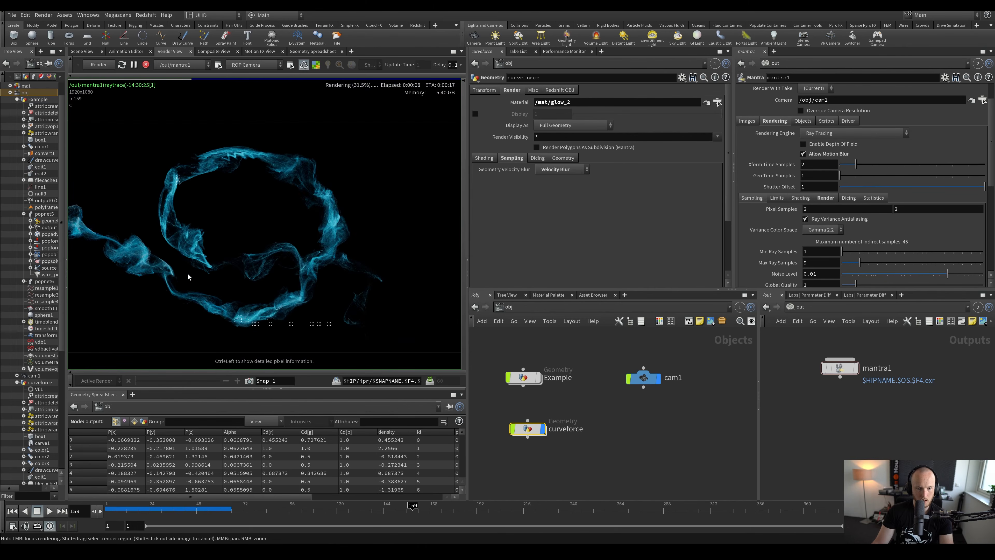
Show the render view's display correction bar and inspect the motion-blurred trail beneath it
left_click(277, 371)
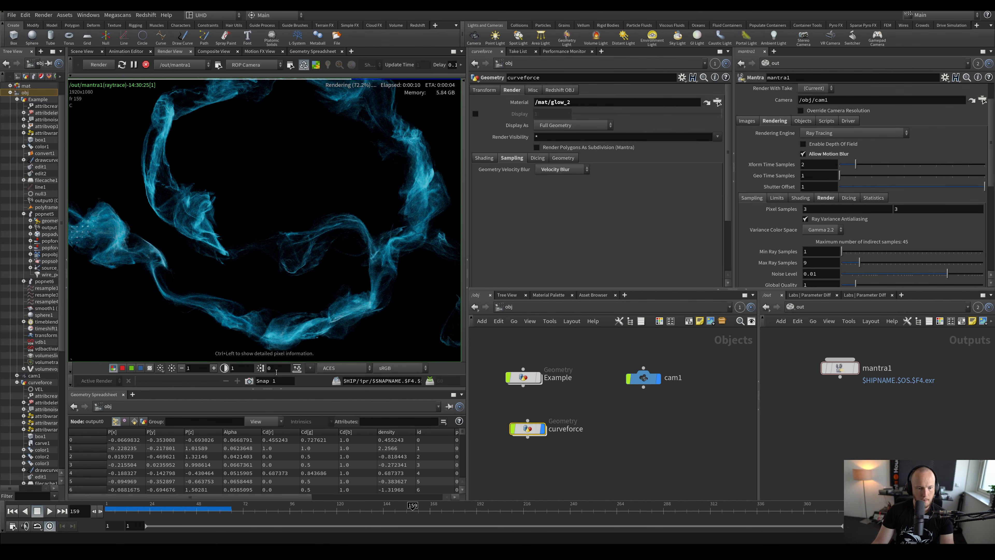
left_click(112, 370)
scroll(273, 206, "down", 5)
middle_click_drag(273, 207, 212, 252)
scroll(376, 239, "up", 2)
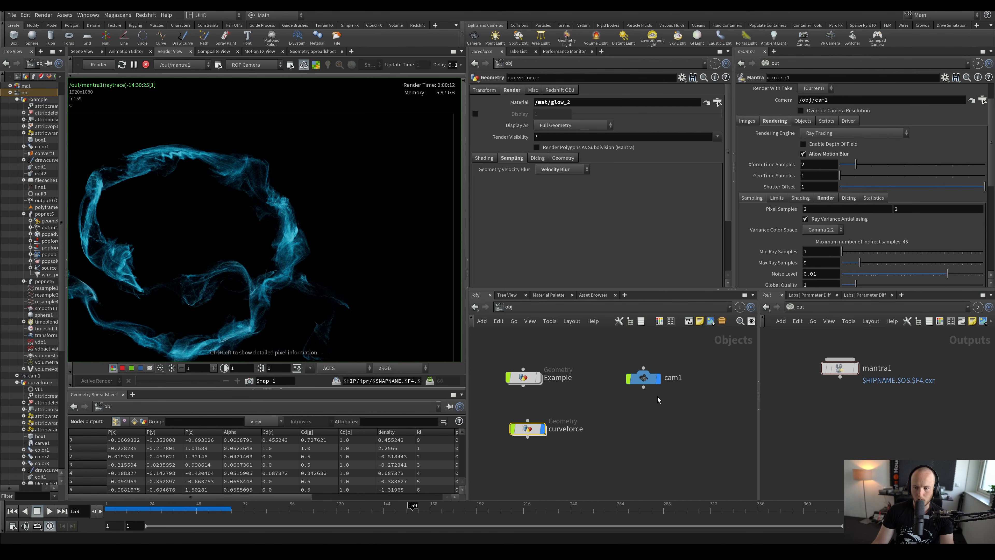
Enable emission on the glow_2 material in the mat network and set its Emission to 2
left_click(509, 306)
left_click(523, 340)
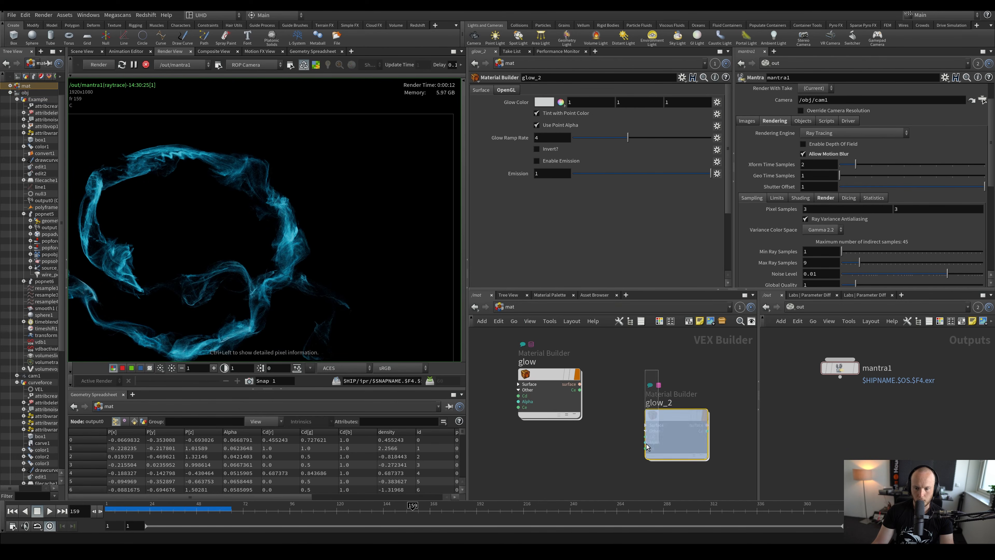
left_click(546, 161)
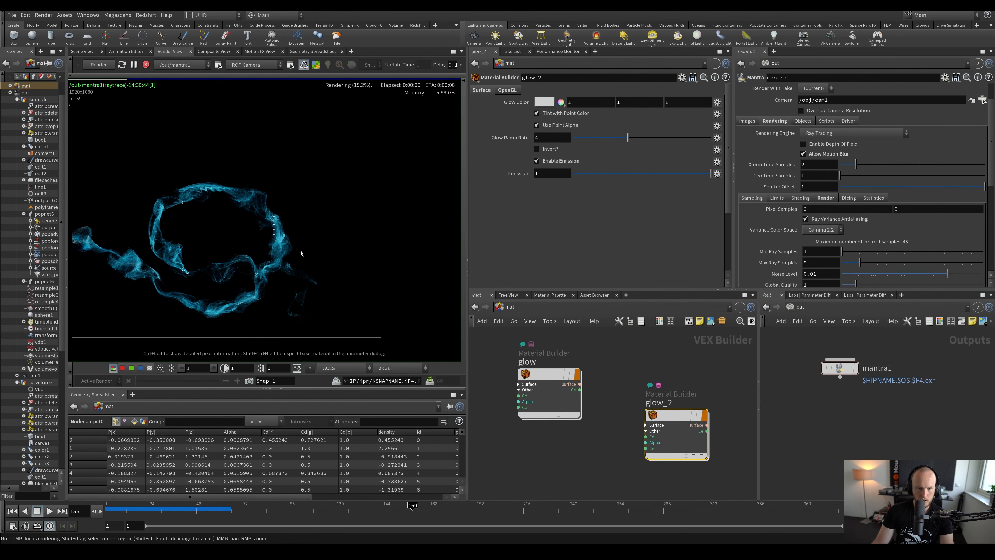
scroll(270, 234, "up", 5)
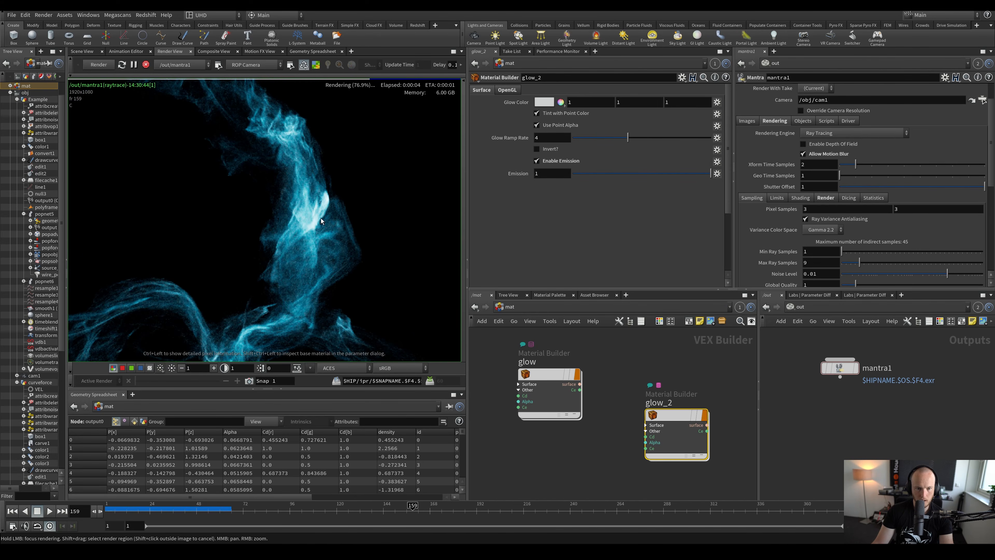
key("Return")
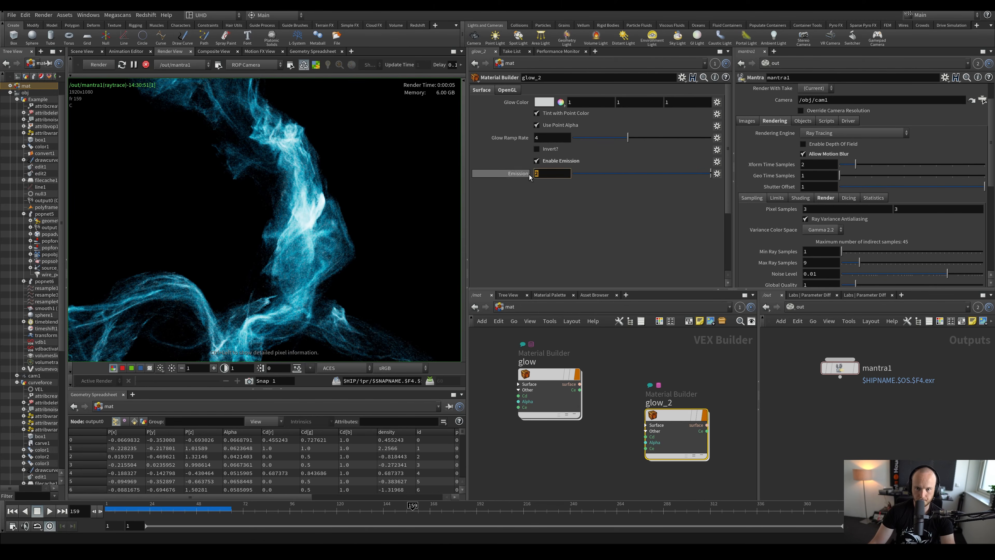
Adjust glow_2's Glow Ramp Rate to 3.02
left_click_drag(627, 138, 592, 139)
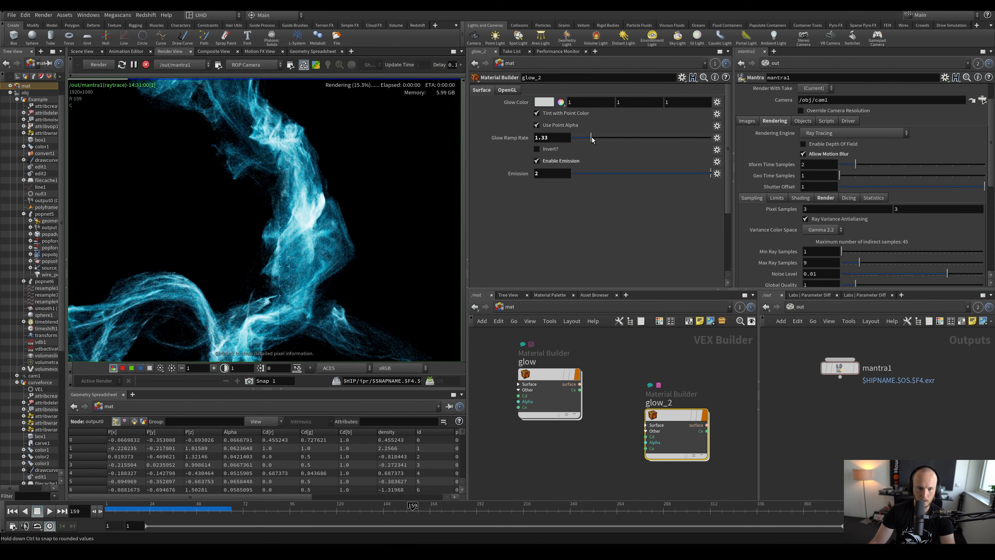
left_click_drag(592, 137, 614, 146)
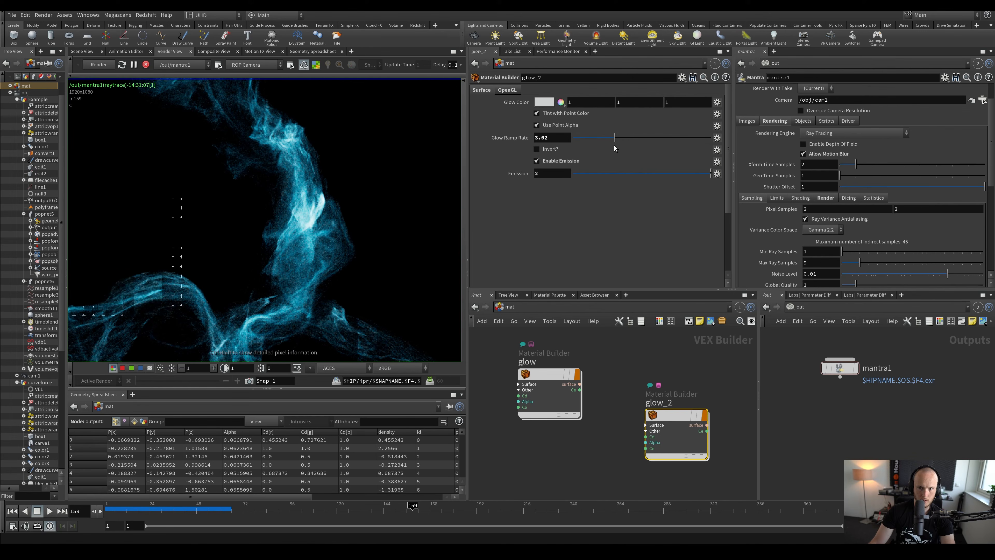
scroll(235, 248, "down", 3)
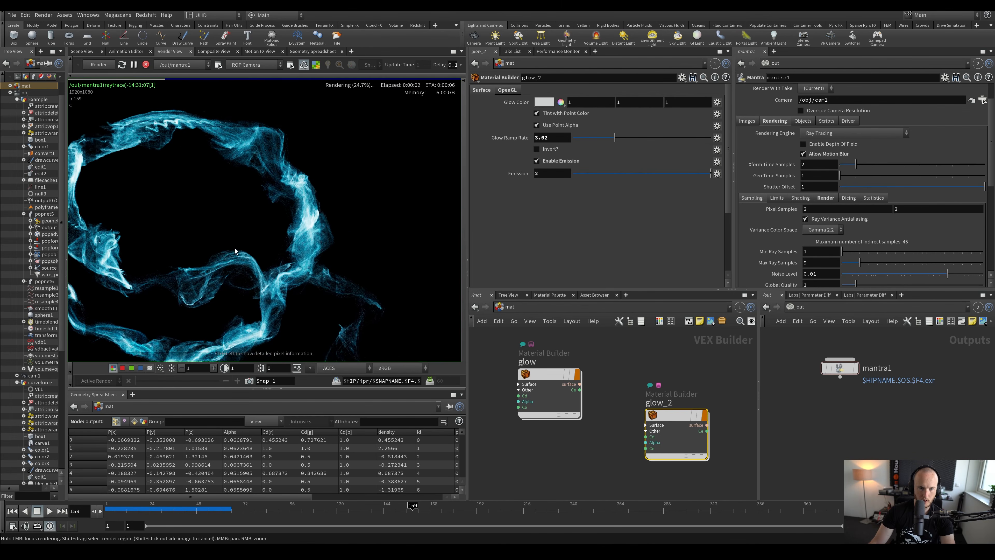
Tint glow_2's Glow Color a soft warm pink with hue 13.4, saturation 0.34 and value 1
left_click(544, 102)
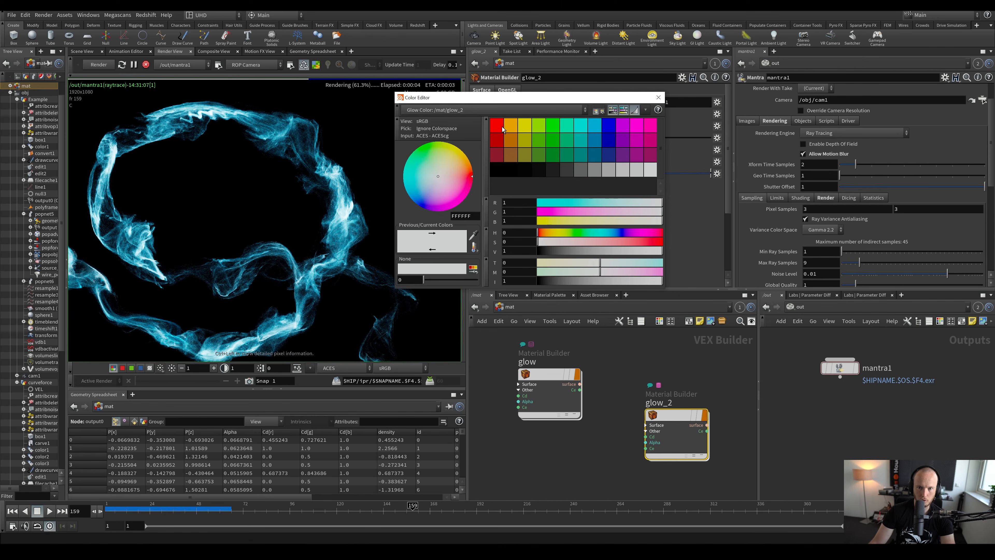
left_click(547, 233)
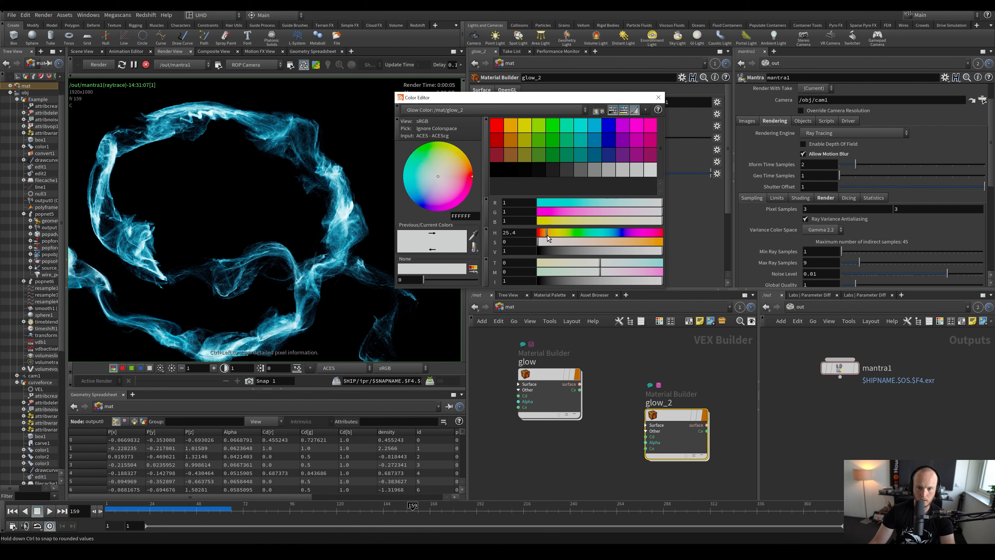
left_click(597, 241)
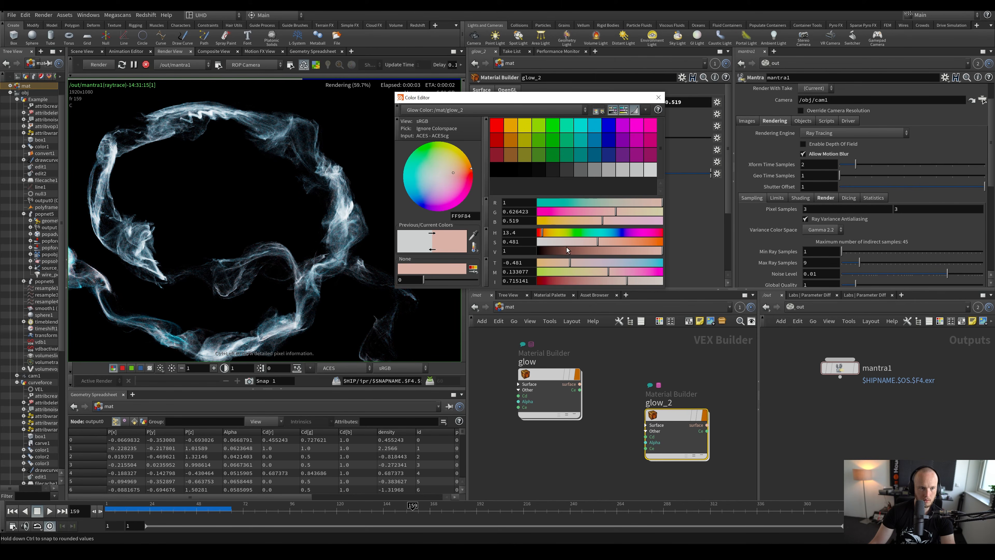
left_click(580, 242)
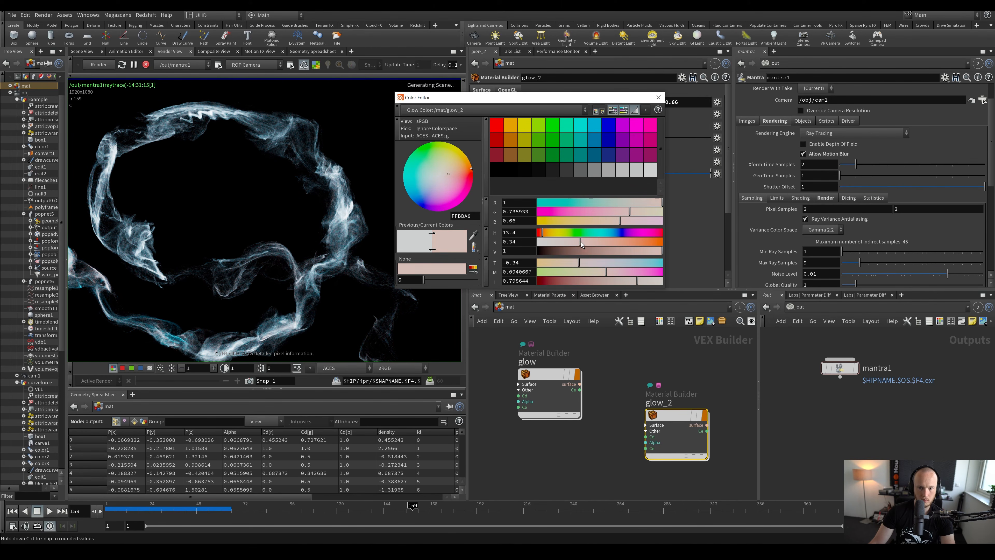
left_click(657, 98)
Inspect the warmer-tinted trail up close and as a whole frame in the render, and save the scene
scroll(202, 250, "down", 3)
scroll(243, 251, "up", 5)
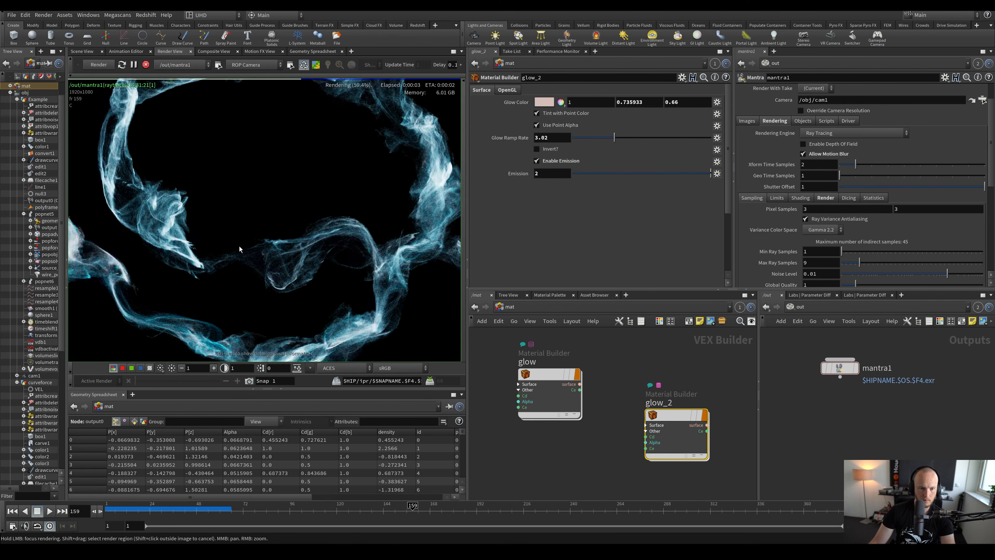
scroll(241, 247, "down", 3)
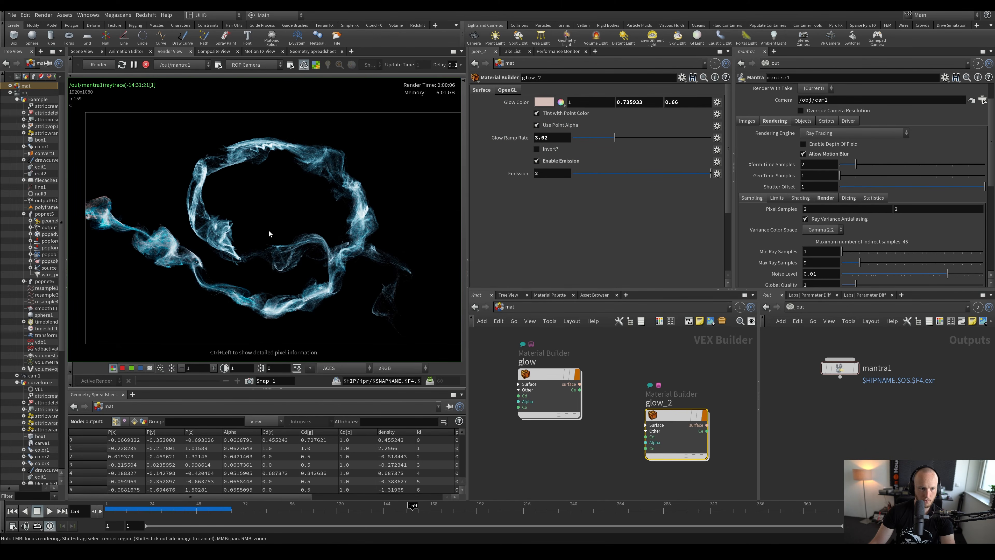
middle_click_drag(592, 444, 571, 431)
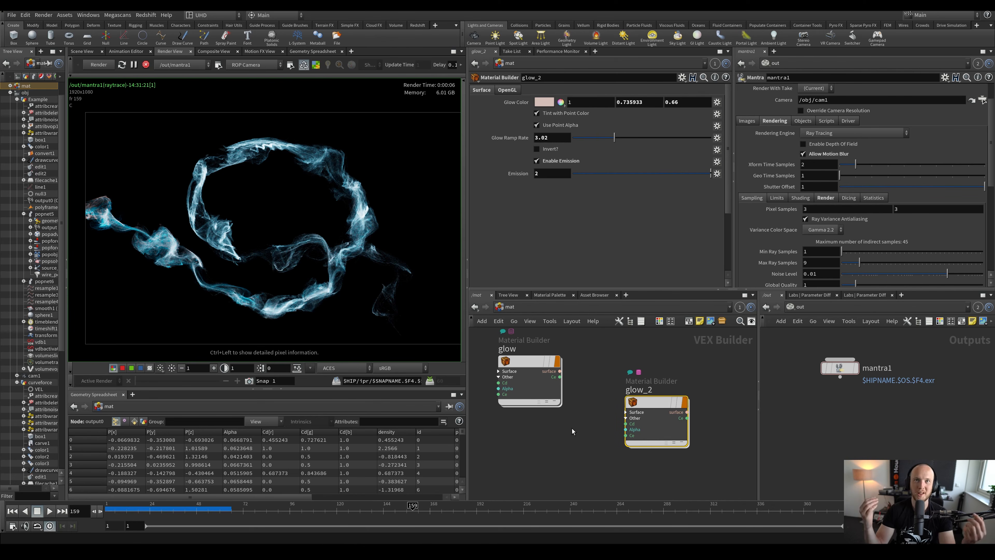
scroll(417, 282, "up", 2)
scroll(418, 282, "down", 3)
key("ctrl+s")
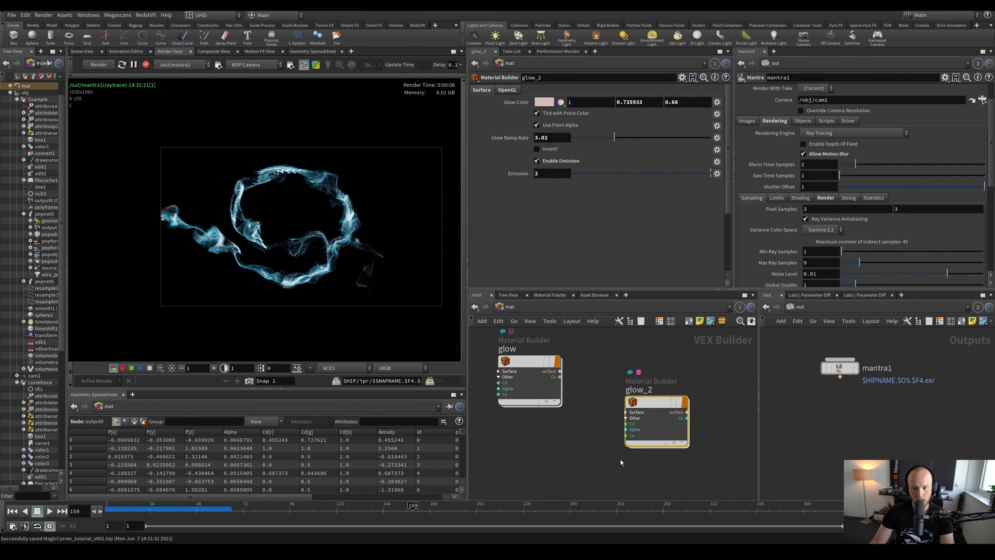
middle_click_drag(621, 462, 594, 456)
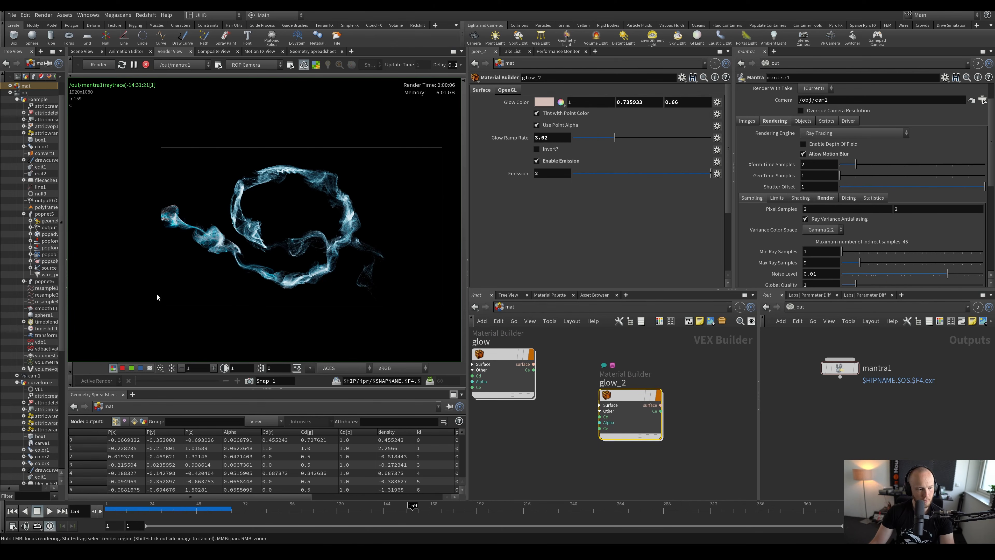
middle_click_drag(359, 237, 344, 241)
Set mantra1's Output Picture path to $HIP/render/v001/myparticles_$F4.exr
left_click(840, 367)
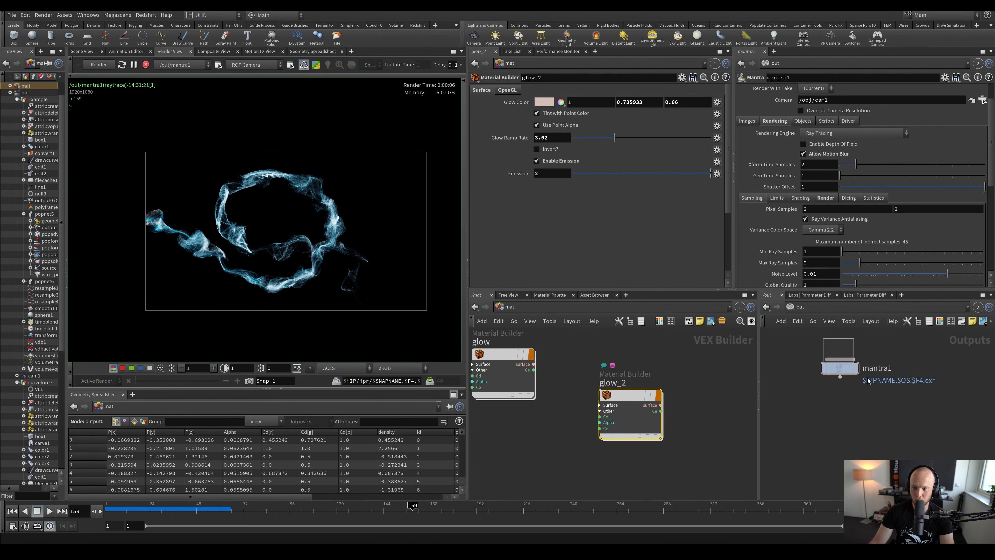
left_click(746, 121)
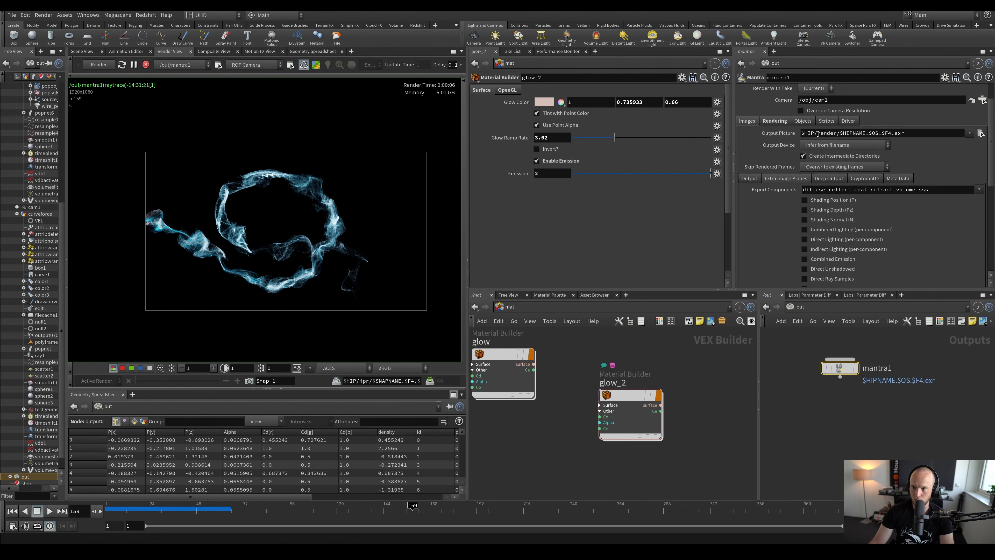
type("v001/mypa")
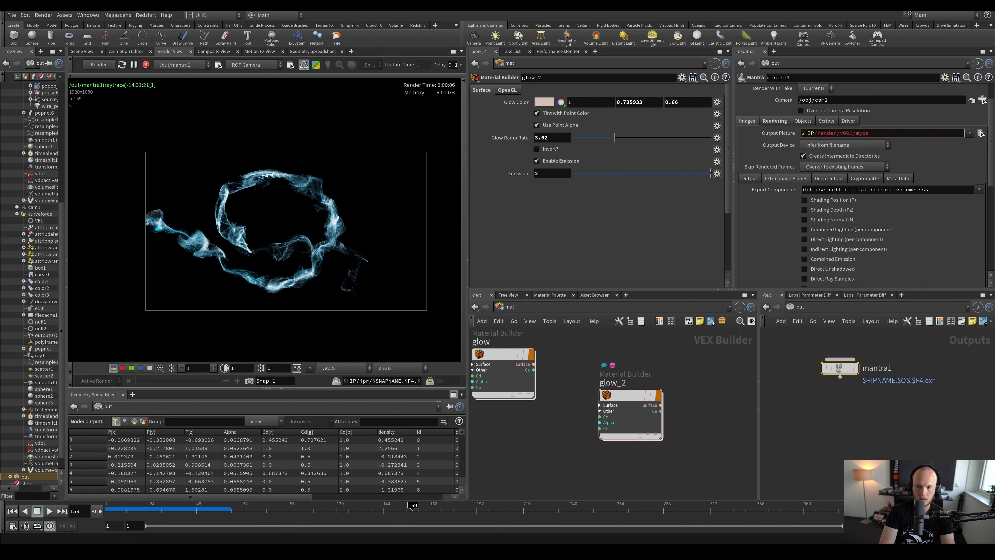
type("F$.")
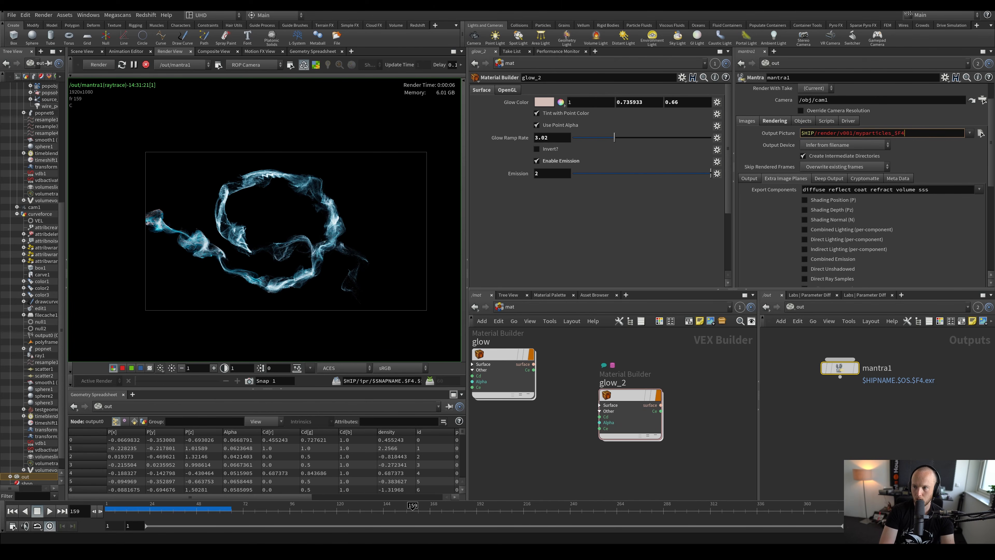
type(".exr")
key("Return")
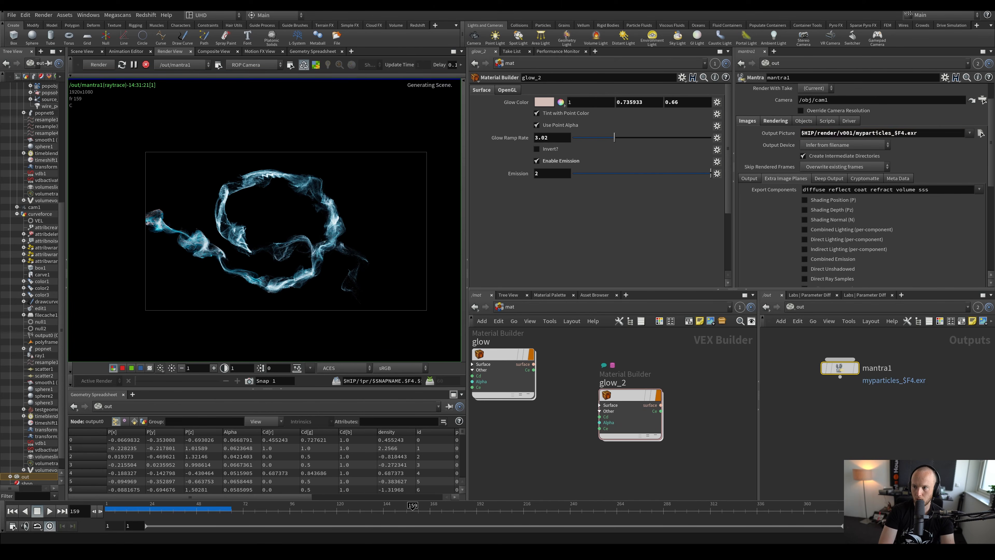
Review mantra1's output options and Rendering settings, and examine the refreshed trail in the render view
scroll(797, 203, "down", 5)
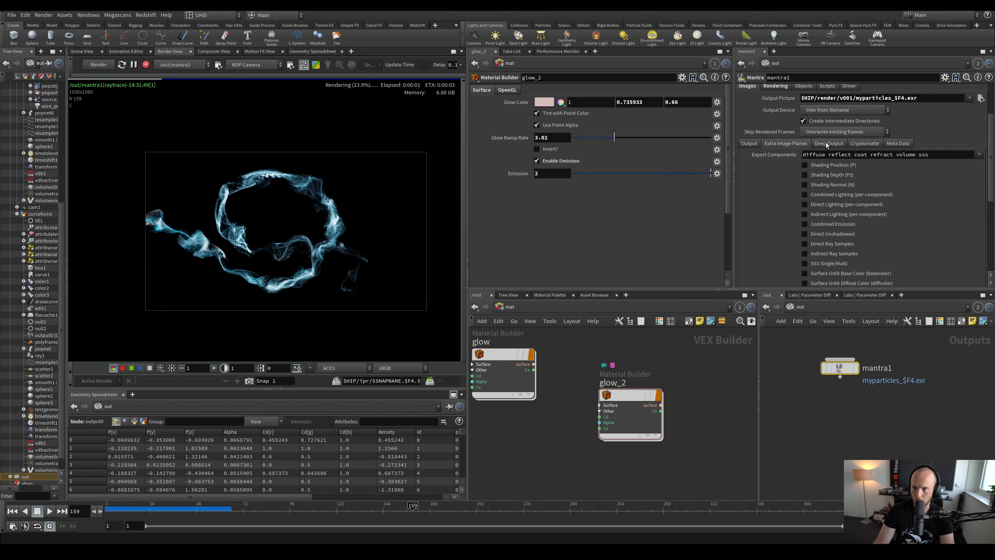
scroll(827, 221, "up", 6)
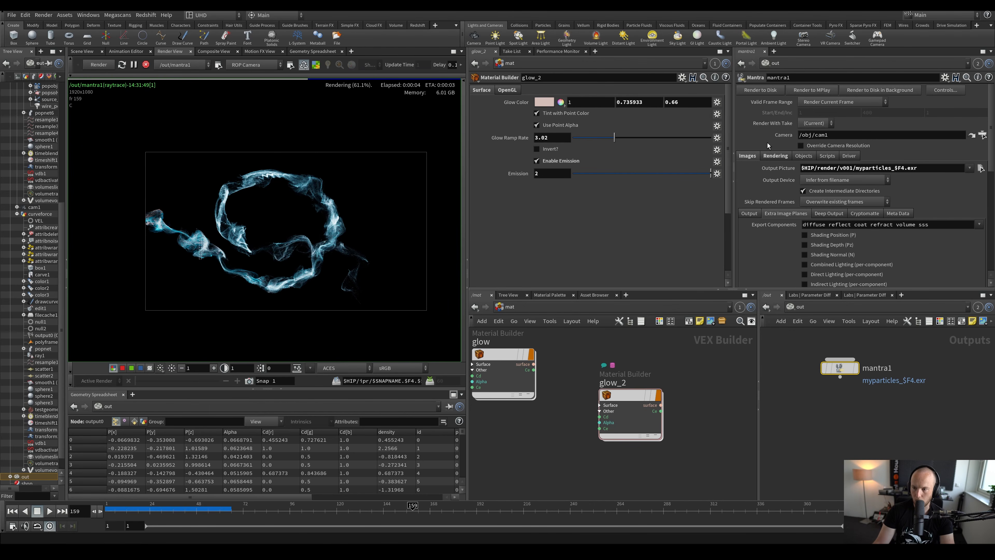
left_click(775, 156)
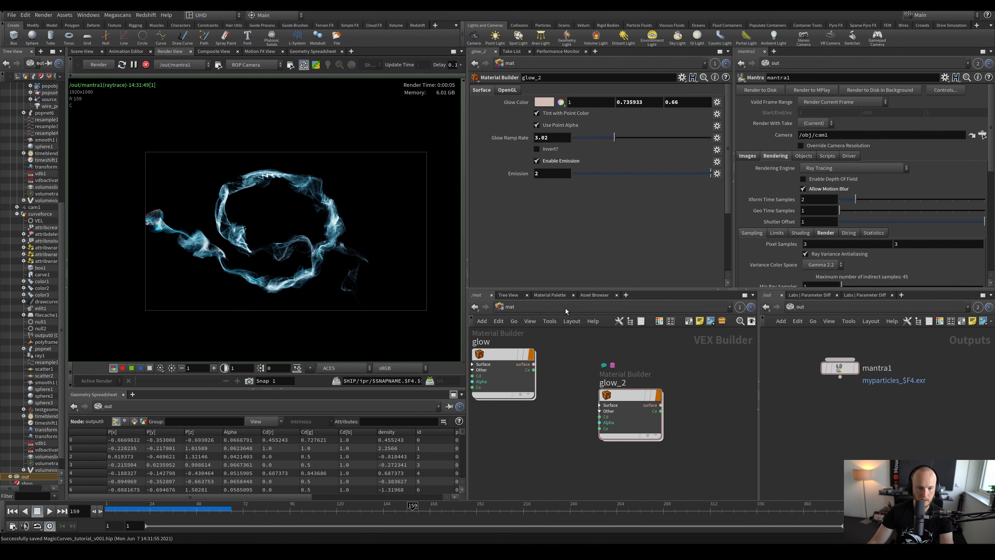
scroll(303, 264, "up", 3)
scroll(278, 178, "down", 4)
middle_click_drag(323, 191, 330, 210)
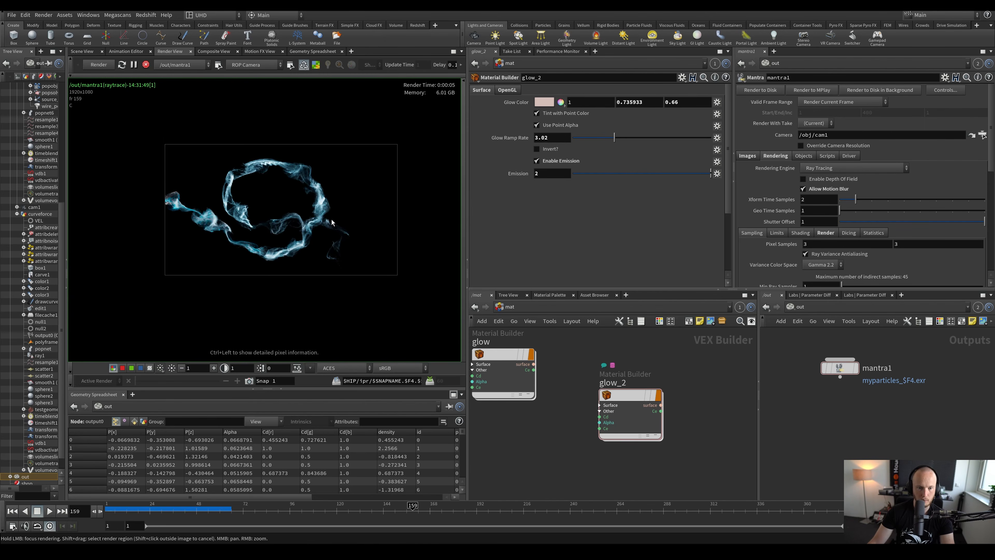
scroll(300, 191, "up", 3)
middle_click_drag(286, 246, 373, 224)
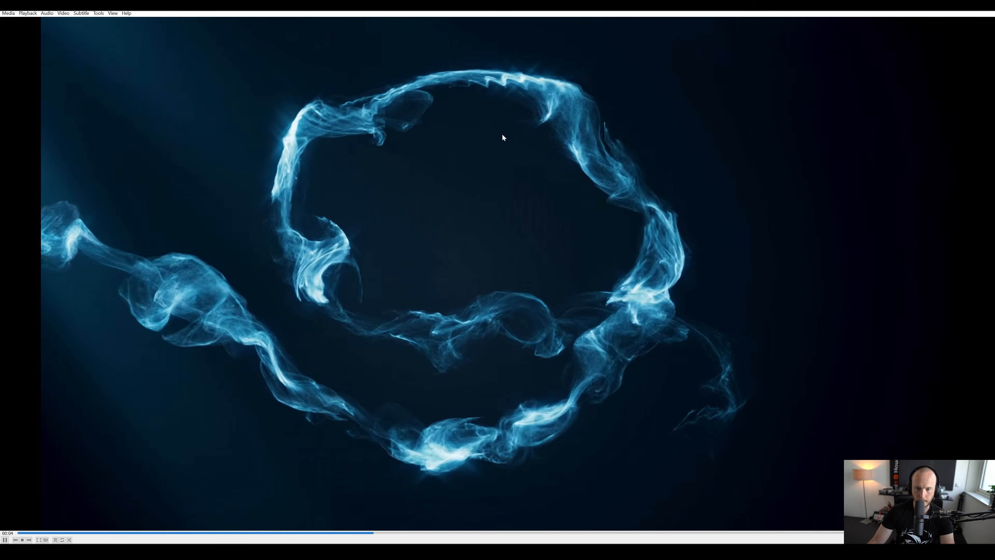
Switch to the video player and pause and resume playback of the finished blue light trail composite
key("space")
key("space")
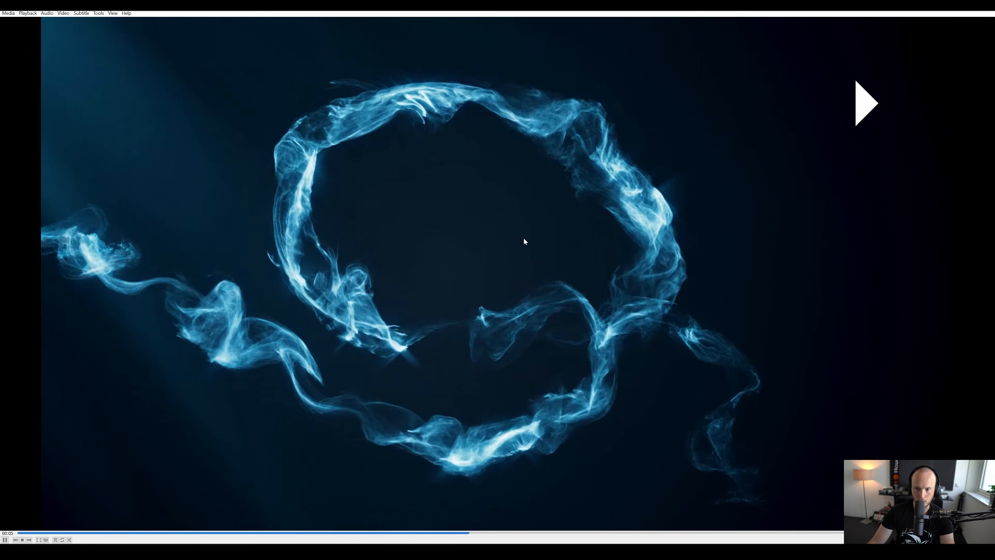